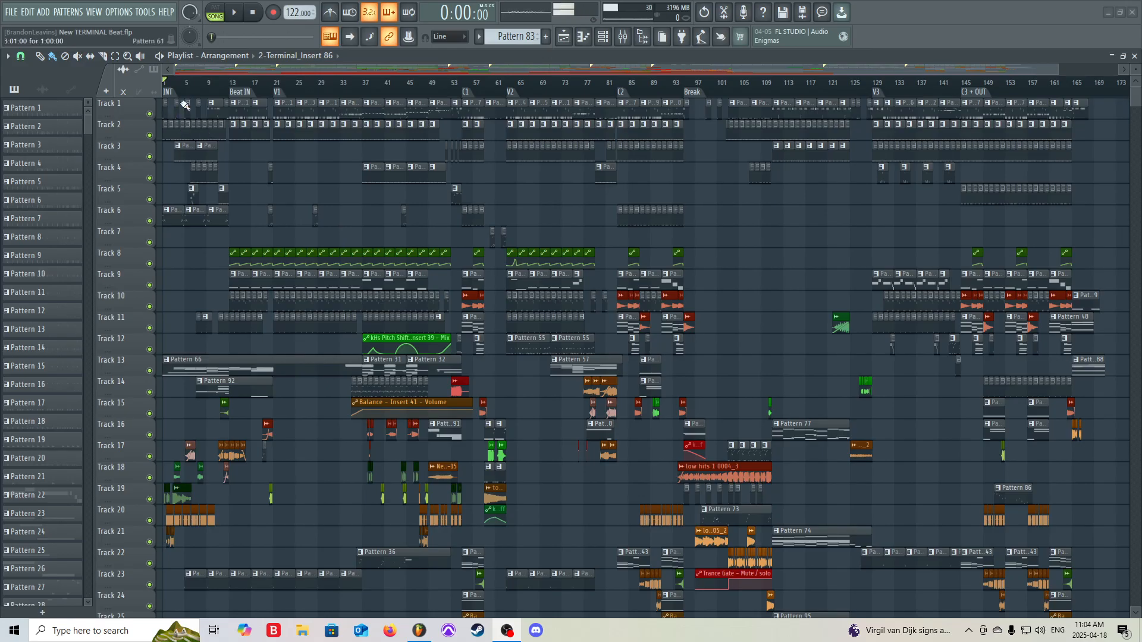
Look over the whole playlist arrangement from the intro to the outro and down through the lower tracks
scroll(323, 83, up, 3)
scroll(323, 83, up, 4)
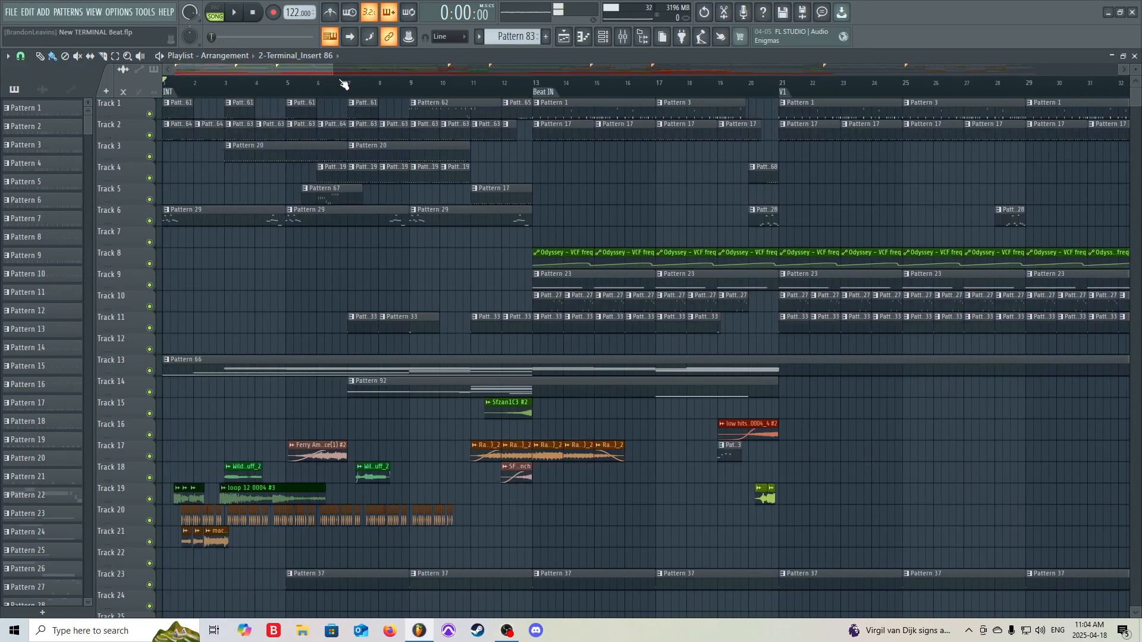
drag(271, 67, 963, 101)
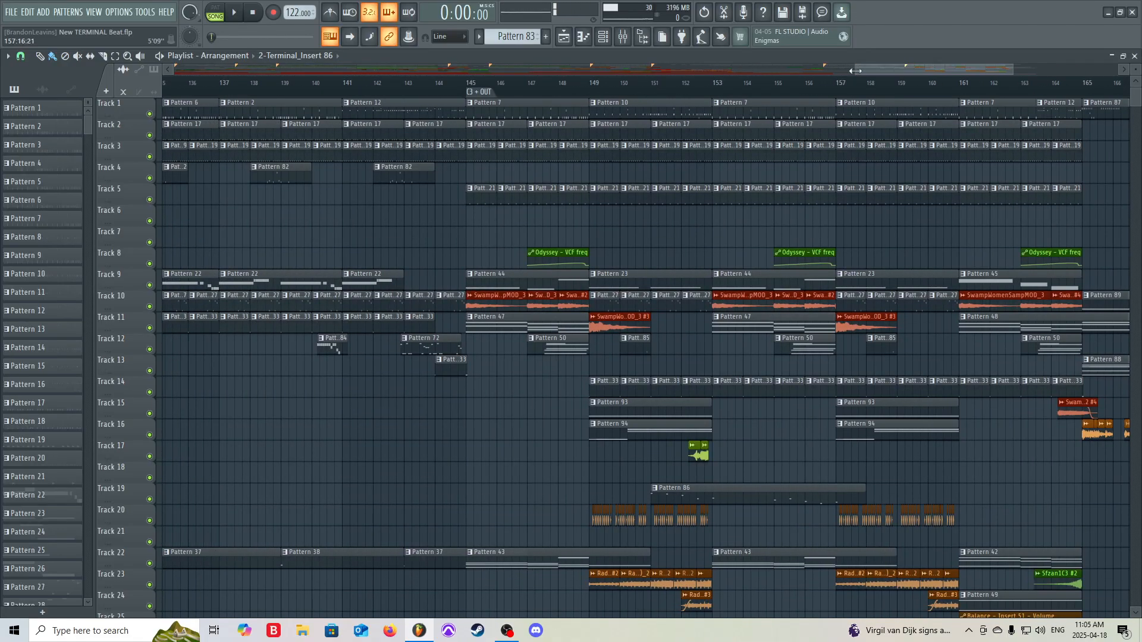
drag(855, 70, 174, 74)
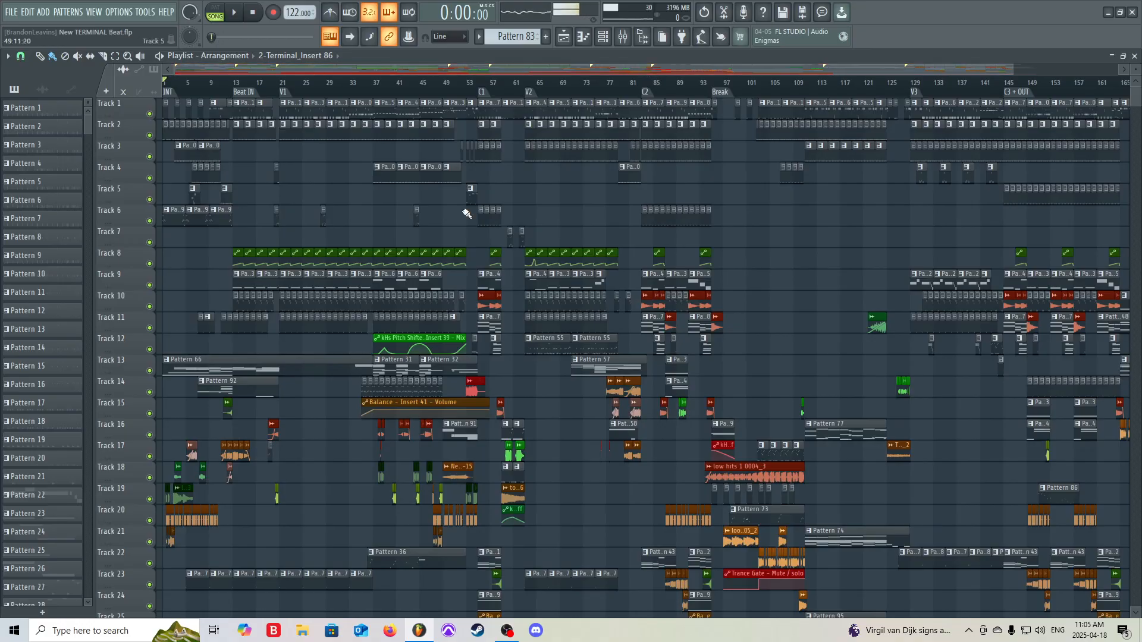
scroll(541, 244, down, 5)
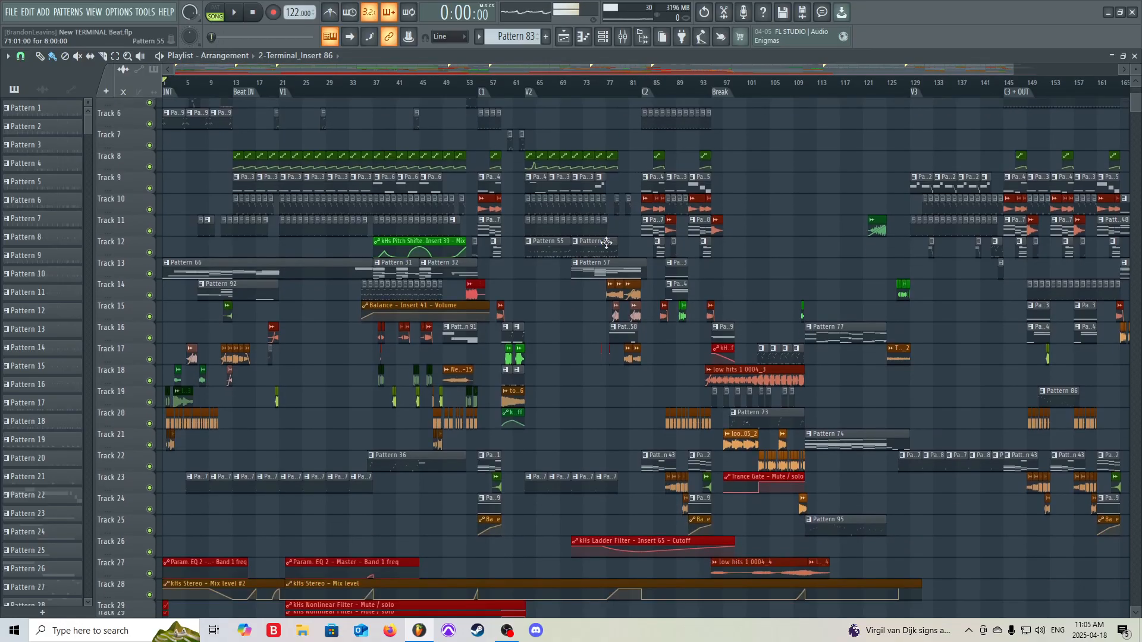
scroll(523, 284, up, 5)
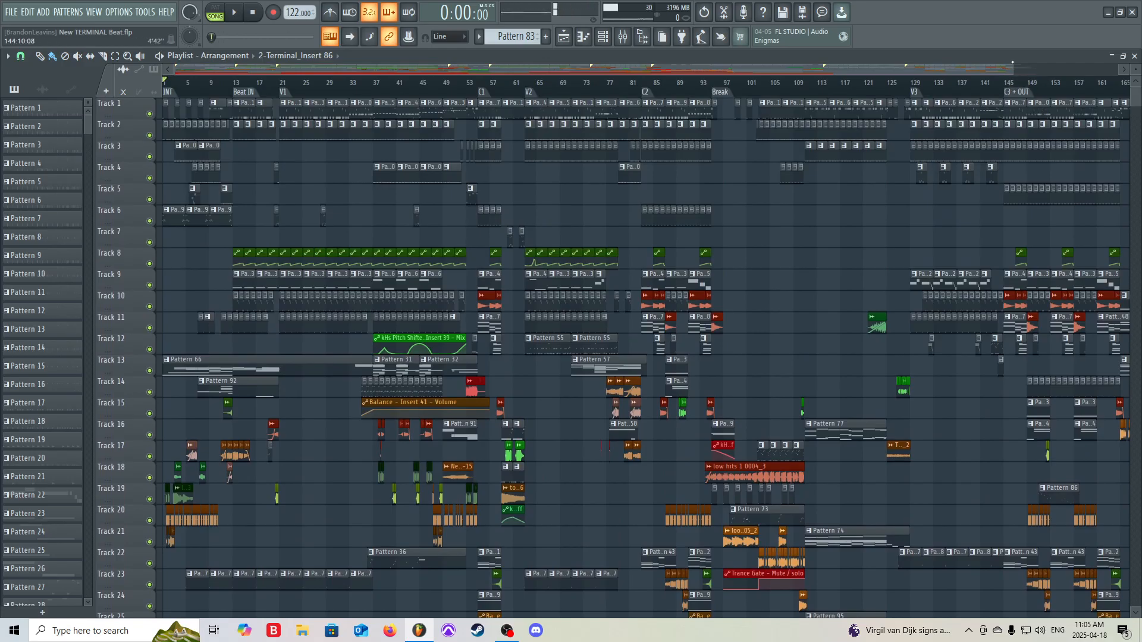
scroll(758, 136, down, 2)
scroll(779, 238, down, 4)
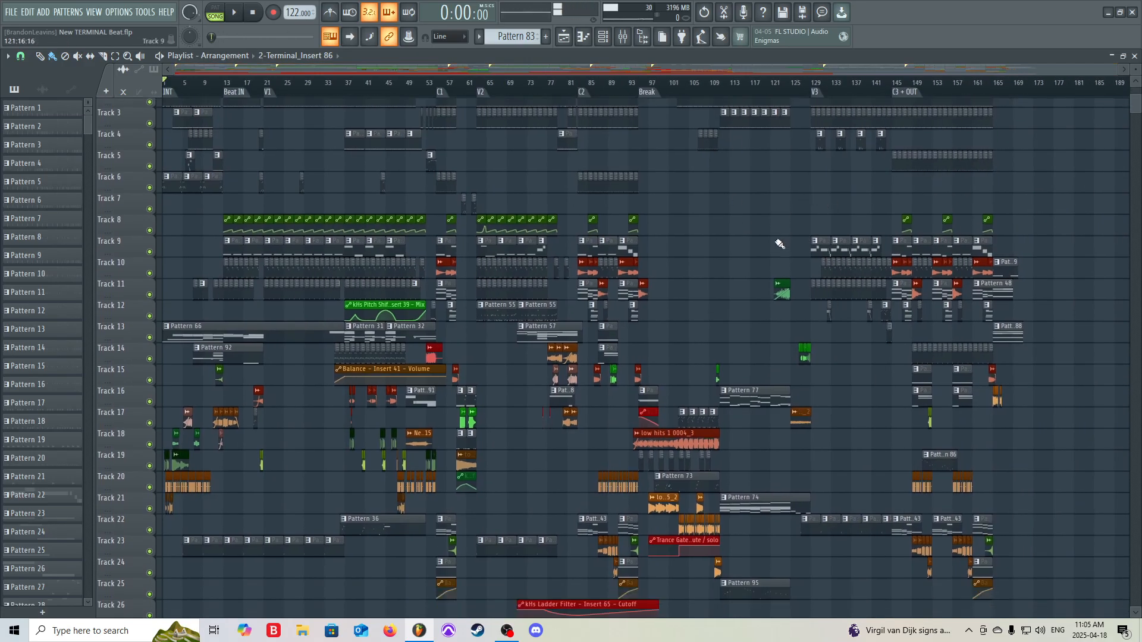
scroll(729, 239, up, 4)
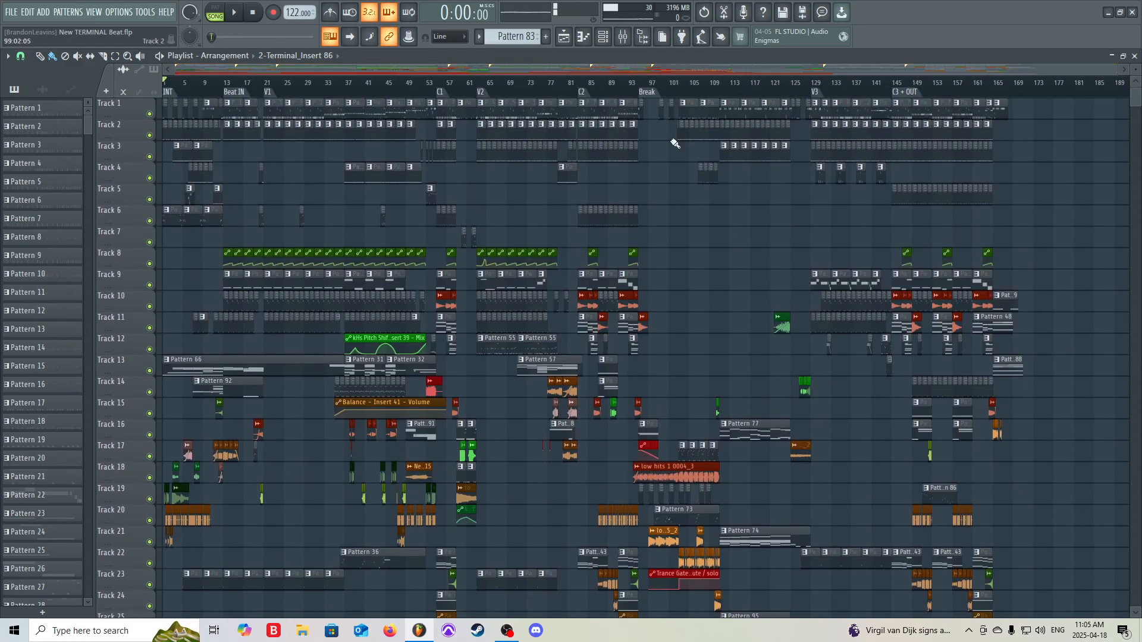
click(14, 14)
mouse_move(111, 140)
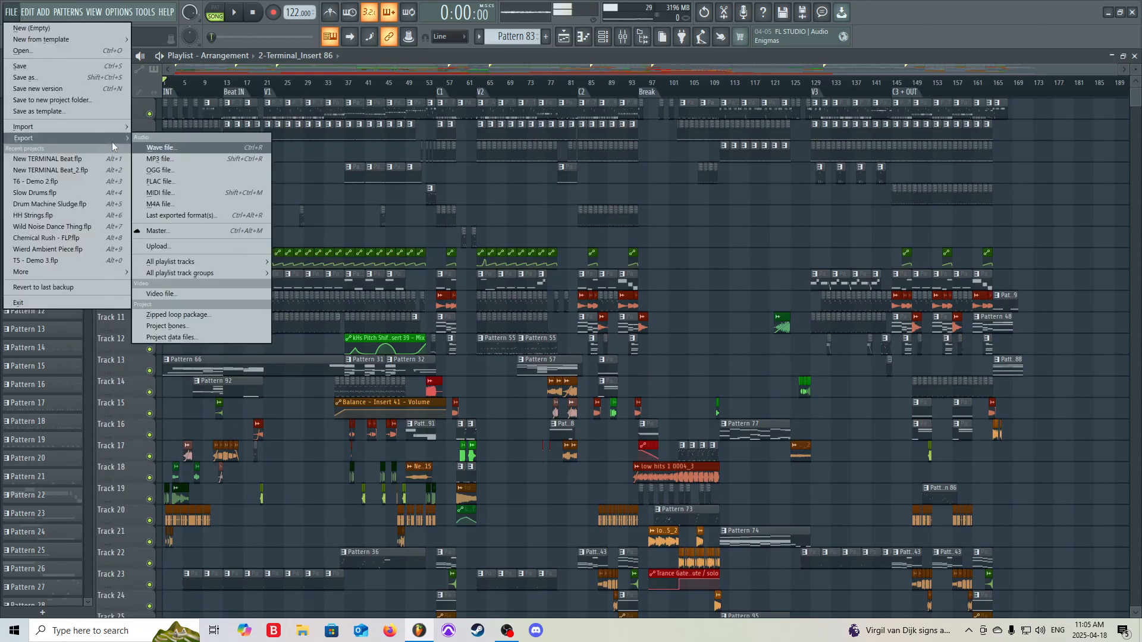
click(160, 148)
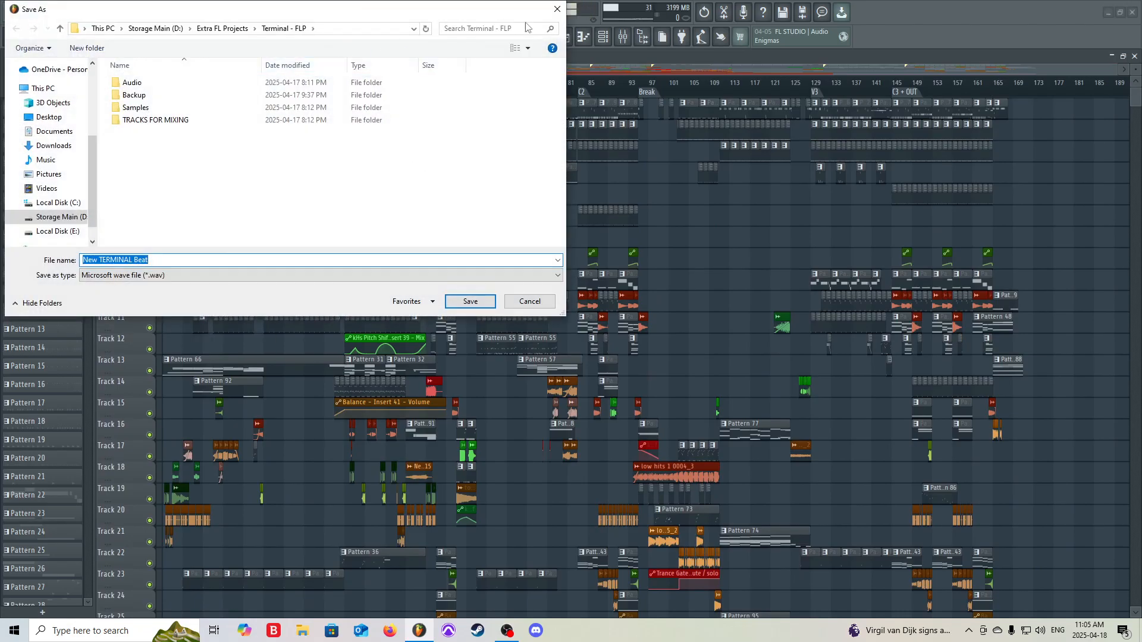
click(557, 10)
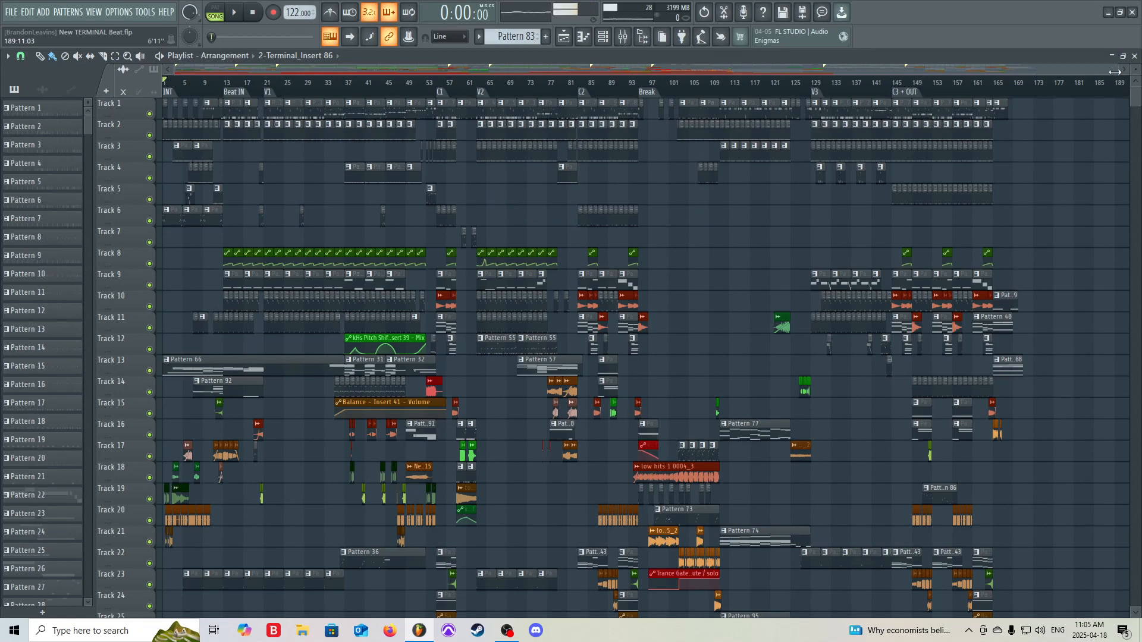
Isolate Tracks 1 to 5 in the playlist by soloing Track 1 and re-enabling Tracks 2 to 5
mouse_move(945, 82)
mouse_down()
mouse_move(1016, 82)
mouse_move(462, 83)
mouse_up()
drag(390, 84, 164, 84)
mouse_move(1116, 69)
mouse_down()
mouse_move(265, 66)
mouse_move(292, 67)
mouse_move(280, 67)
mouse_move(306, 99)
mouse_move(727, 79)
mouse_move(8, 86)
mouse_up()
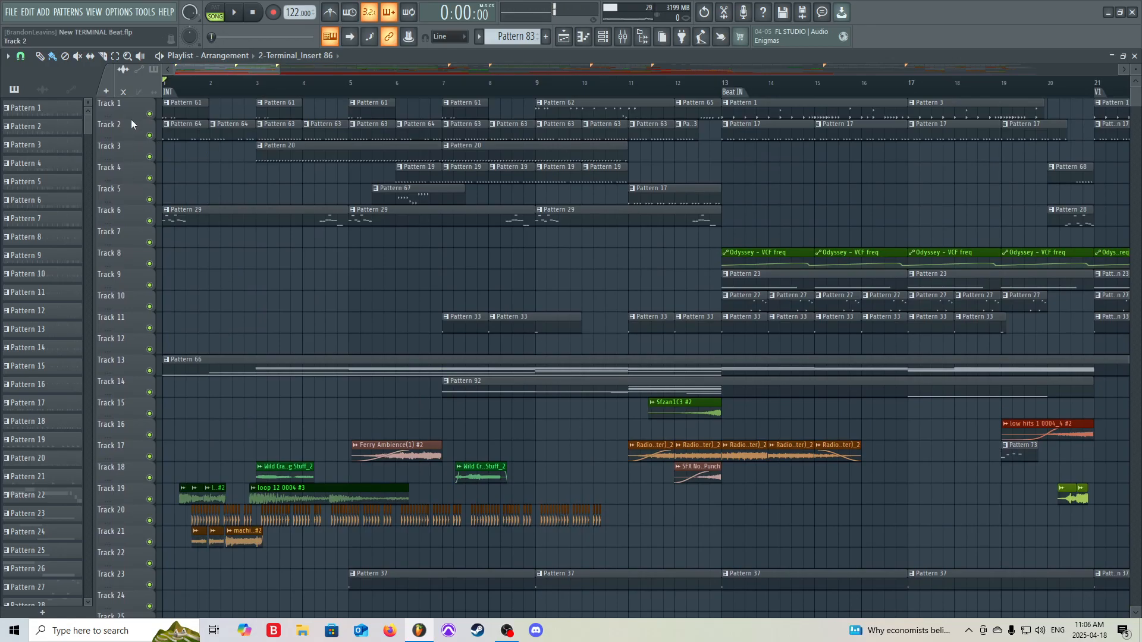
right_click(149, 113)
click(149, 135)
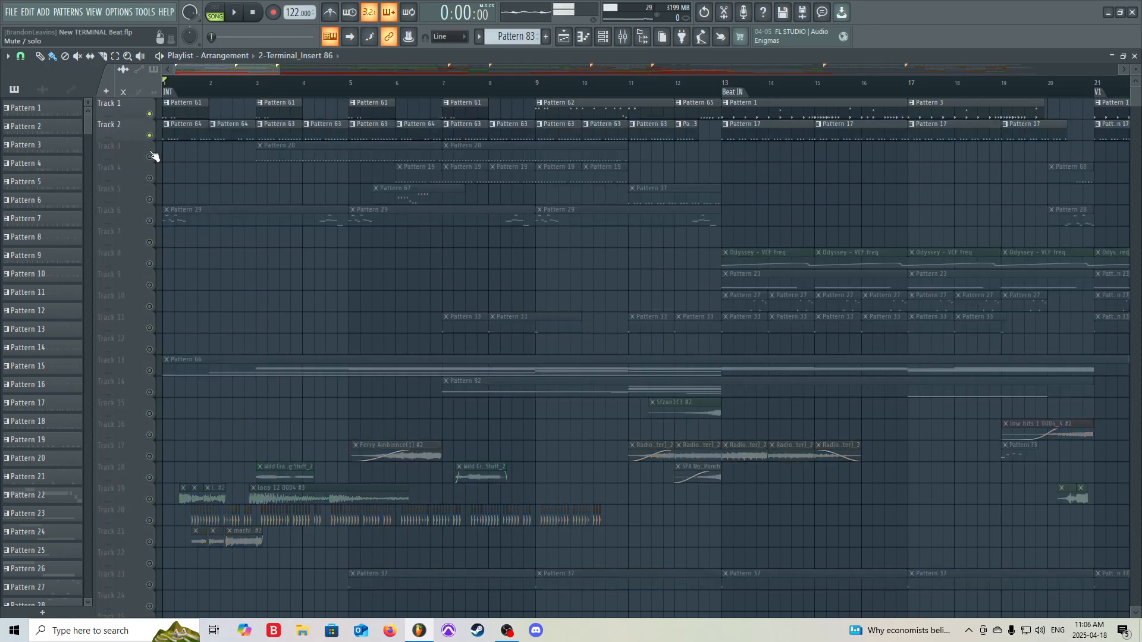
click(149, 157)
click(149, 178)
click(149, 199)
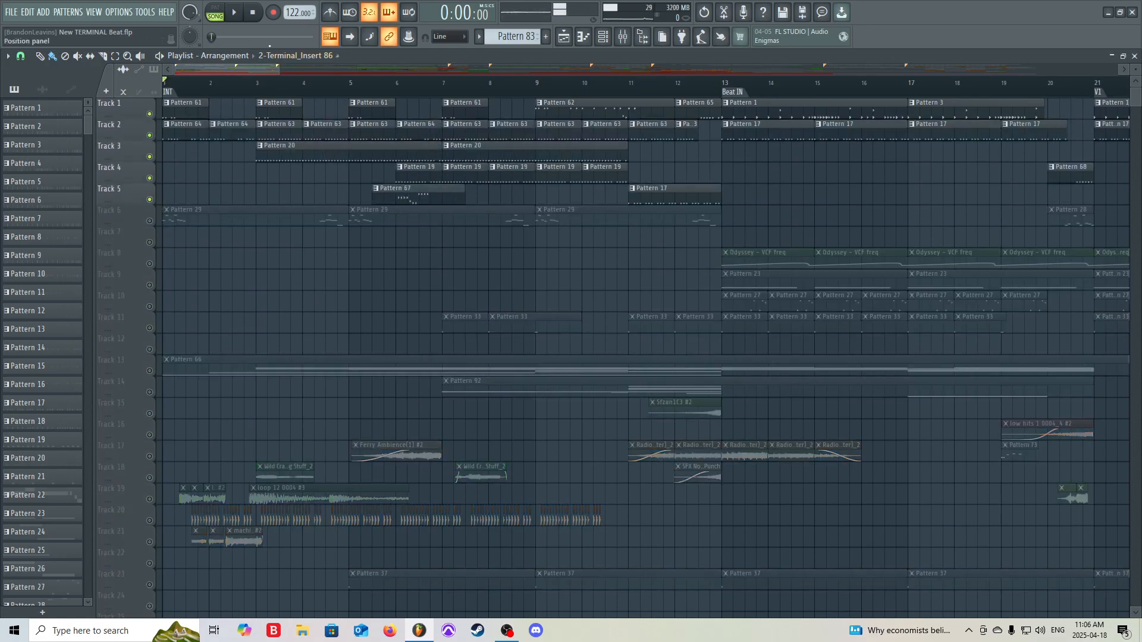
Listen to the isolated tracks from the start of the song and from the Beat IN marker
click(236, 16)
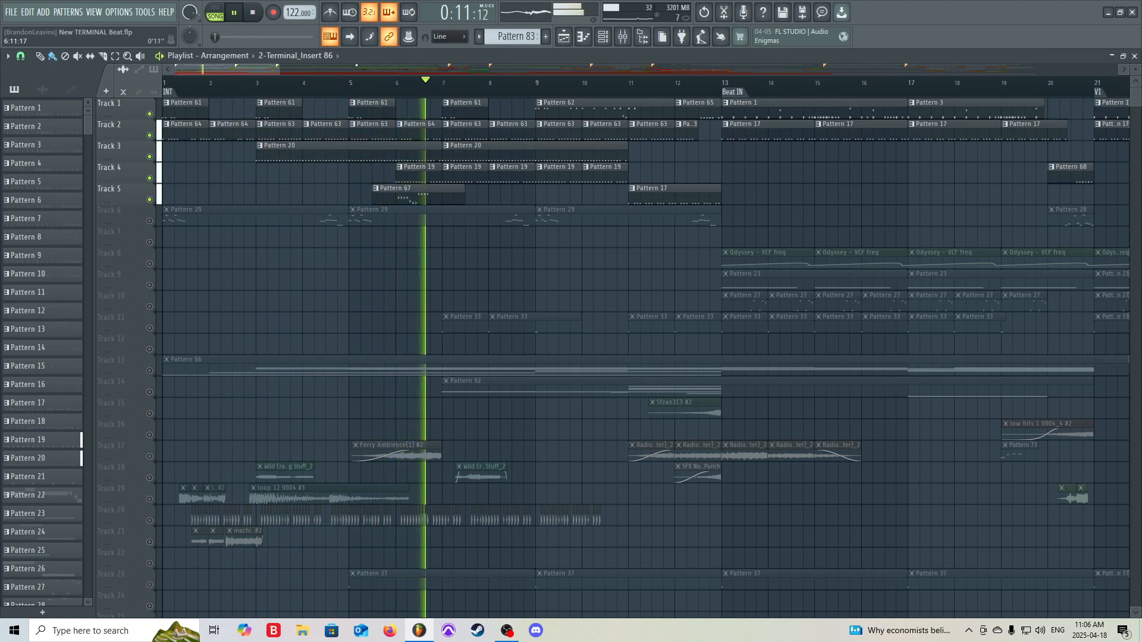
click(253, 13)
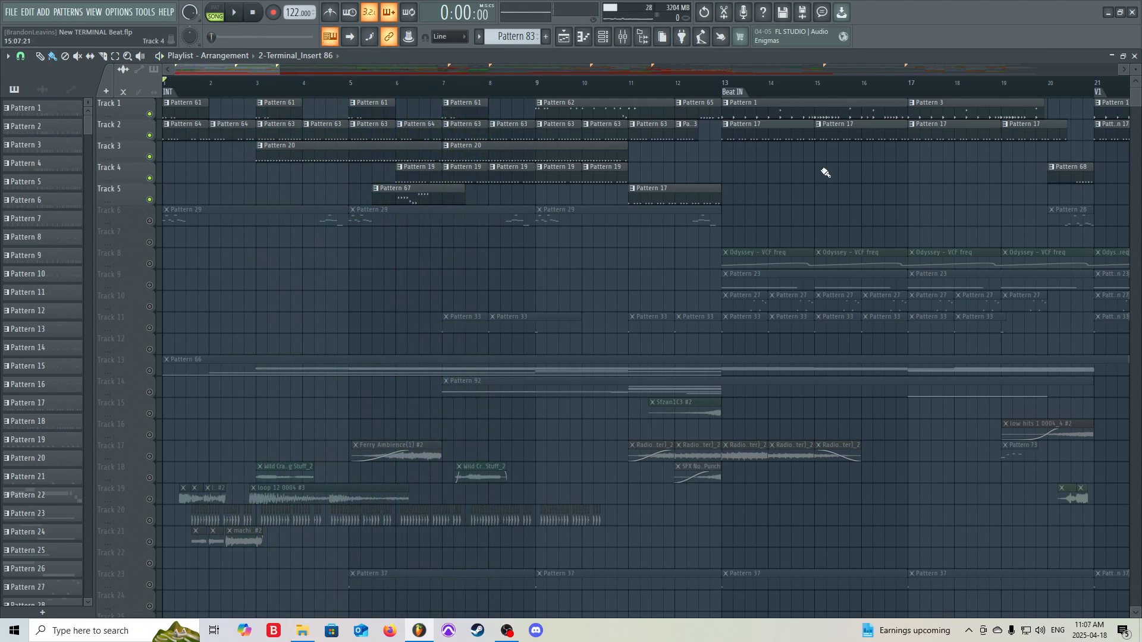
click(728, 90)
key(space)
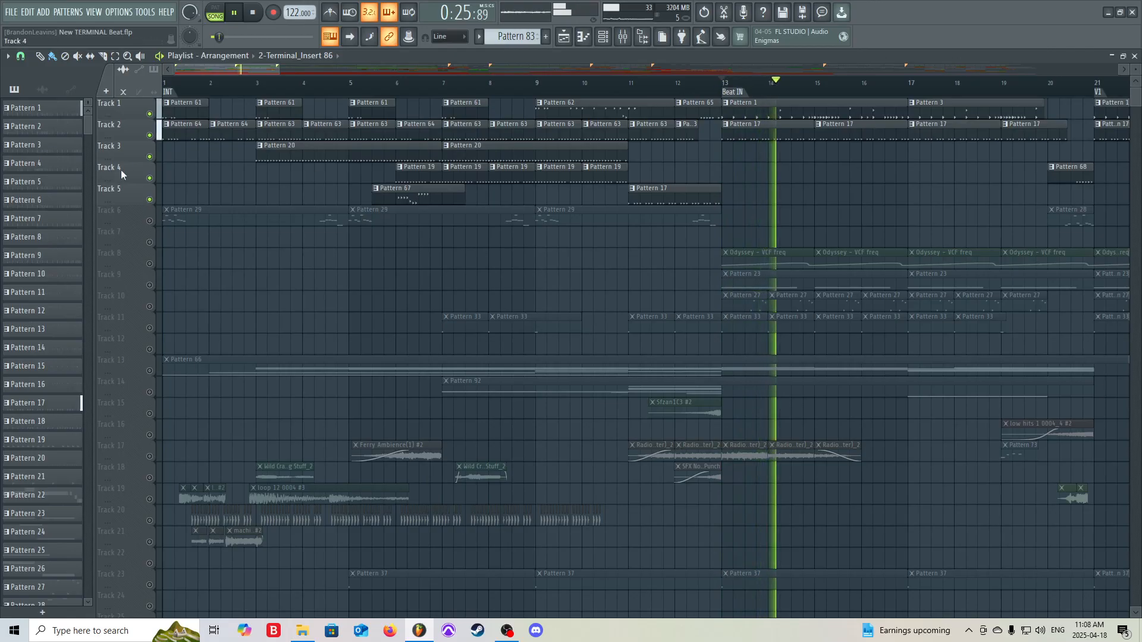
key(space)
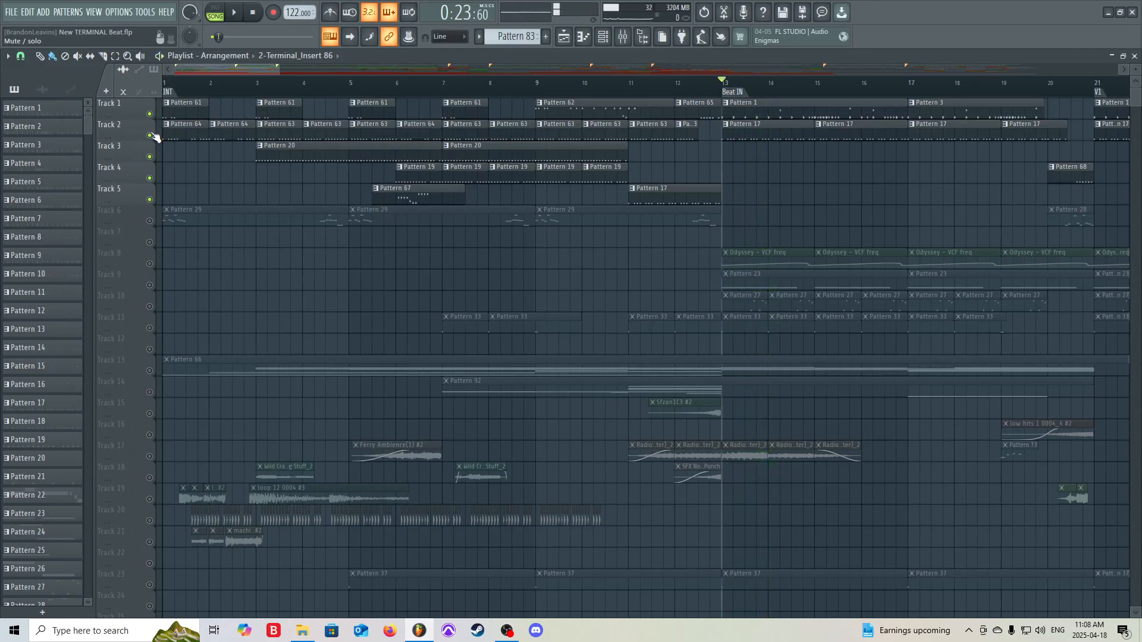
Unmute all playlist tracks and set the channel rack's display filter to All
ctrl+click(149, 135)
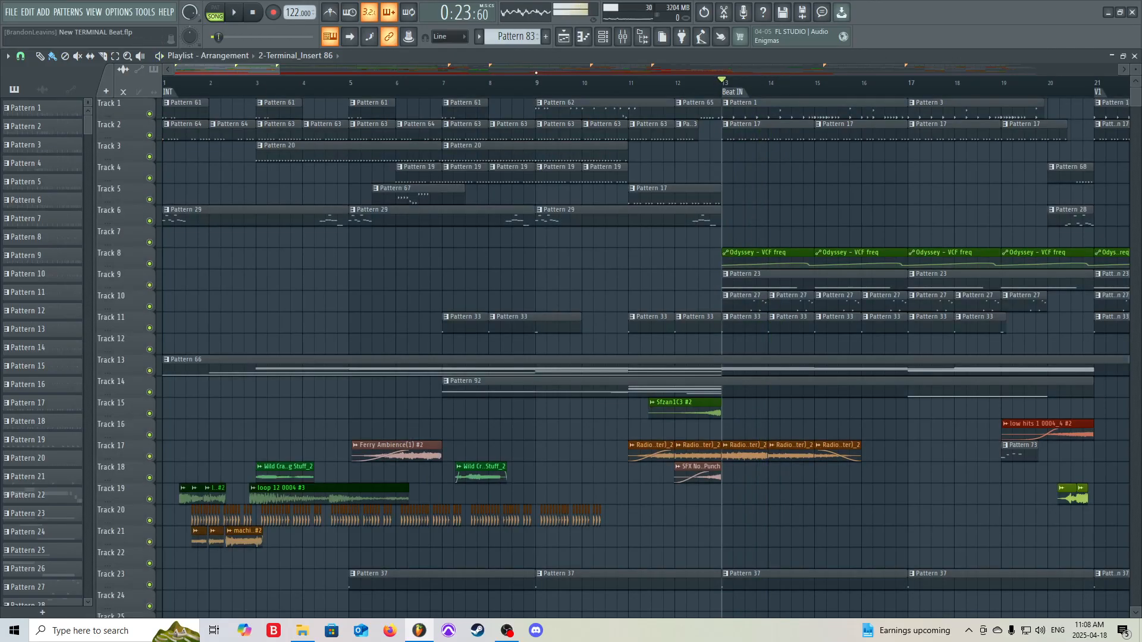
click(602, 37)
click(214, 112)
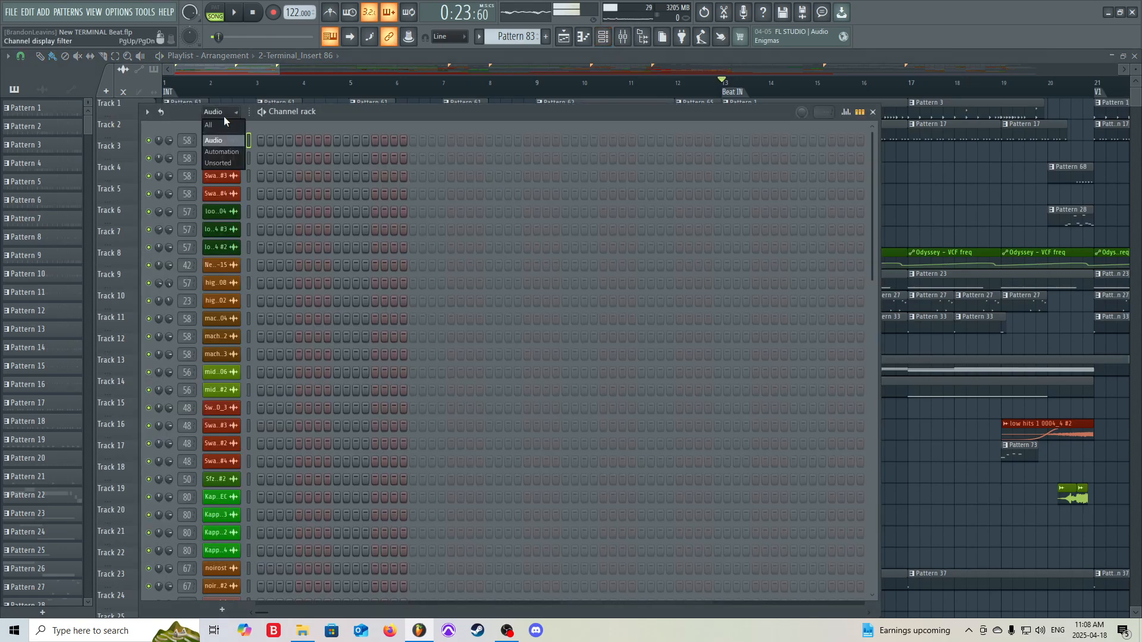
click(220, 122)
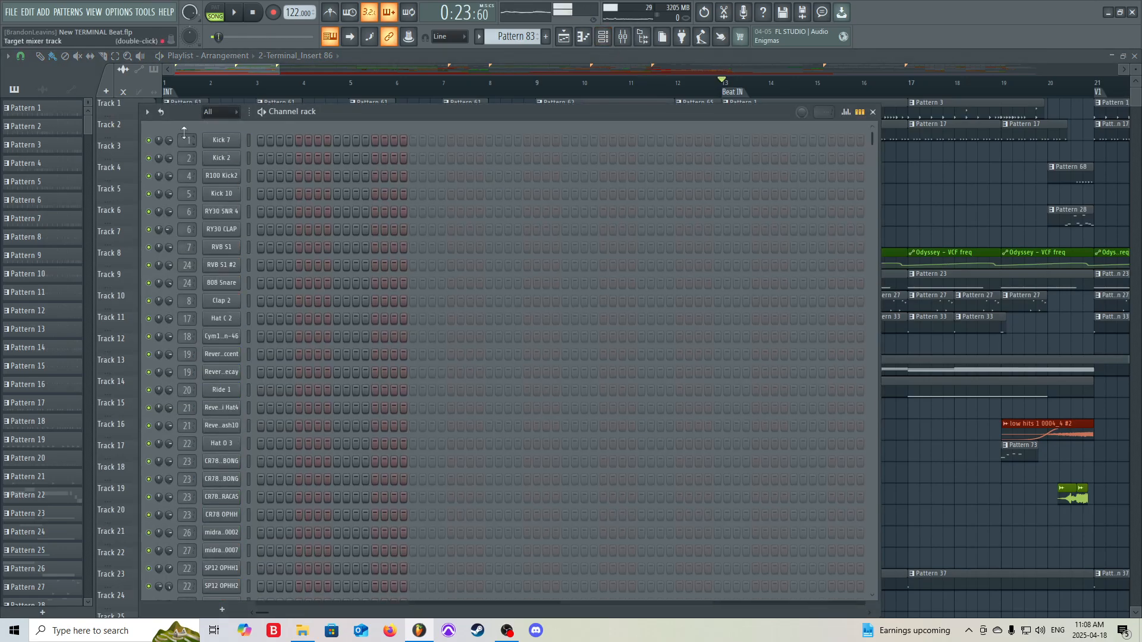
Inspect the sample waveform and sampler settings of the R100 Hat O channel
scroll(221, 357, down, 3)
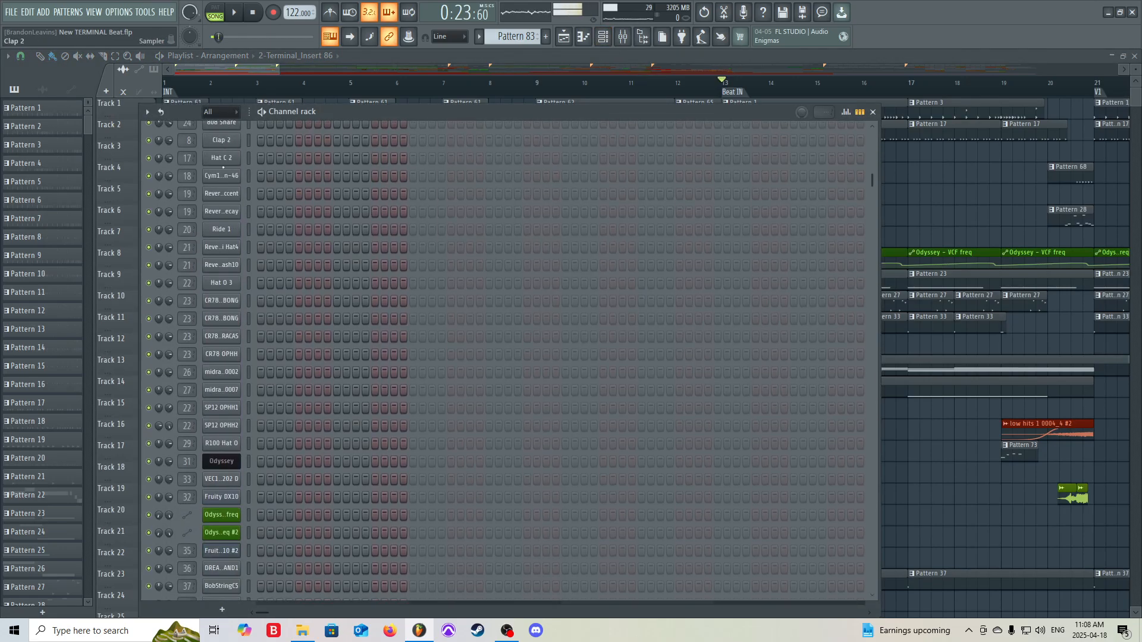
click(222, 444)
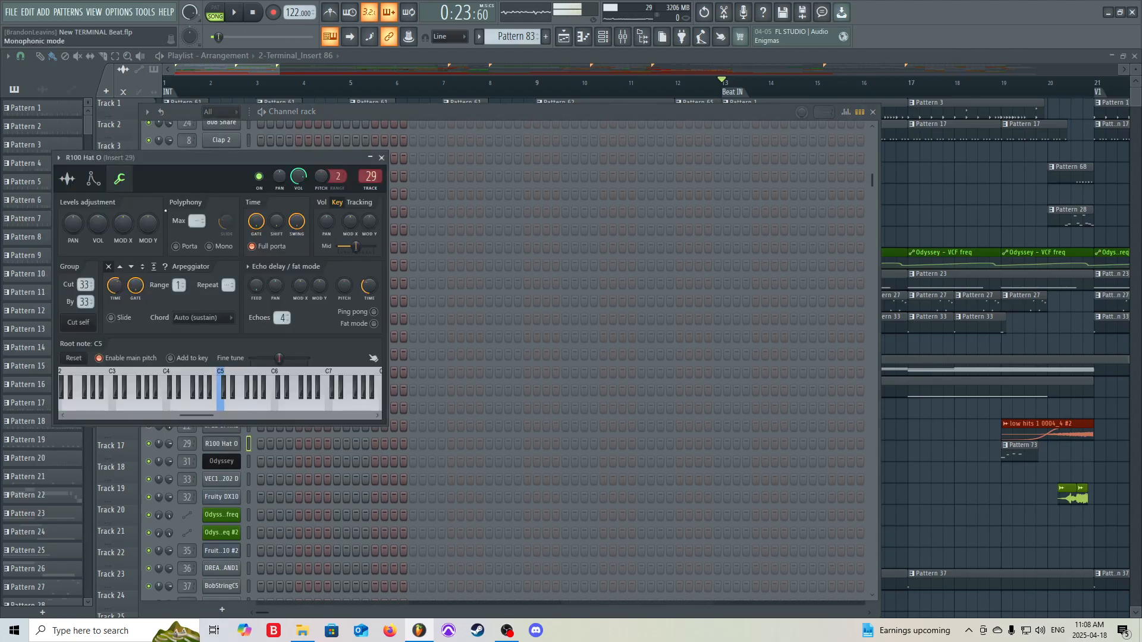
click(68, 179)
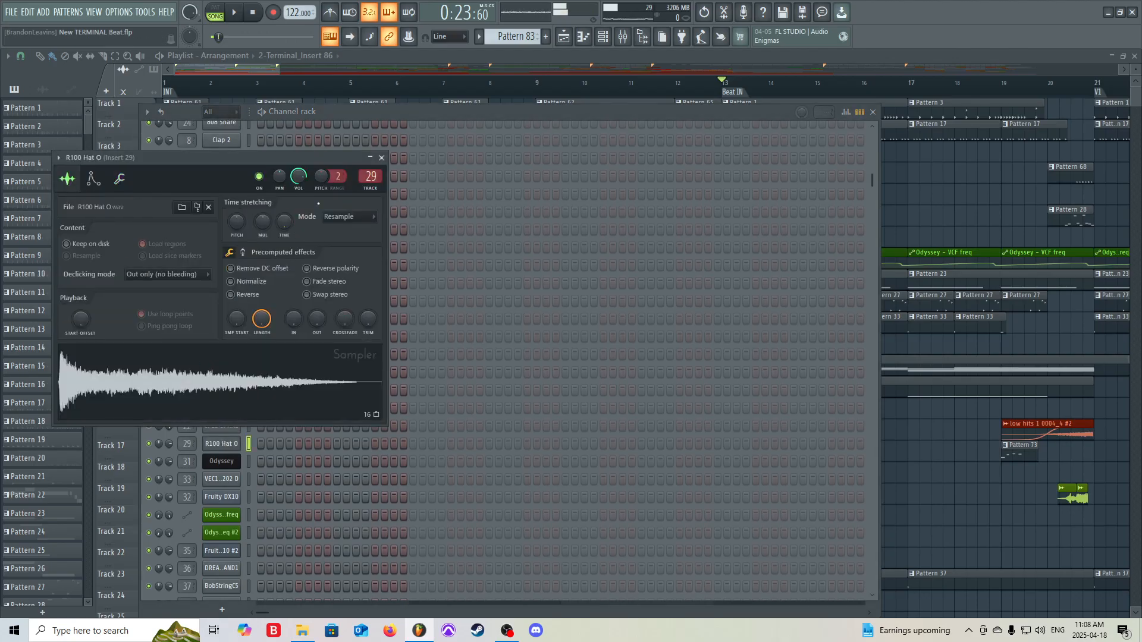
click(381, 157)
scroll(381, 238, up, 3)
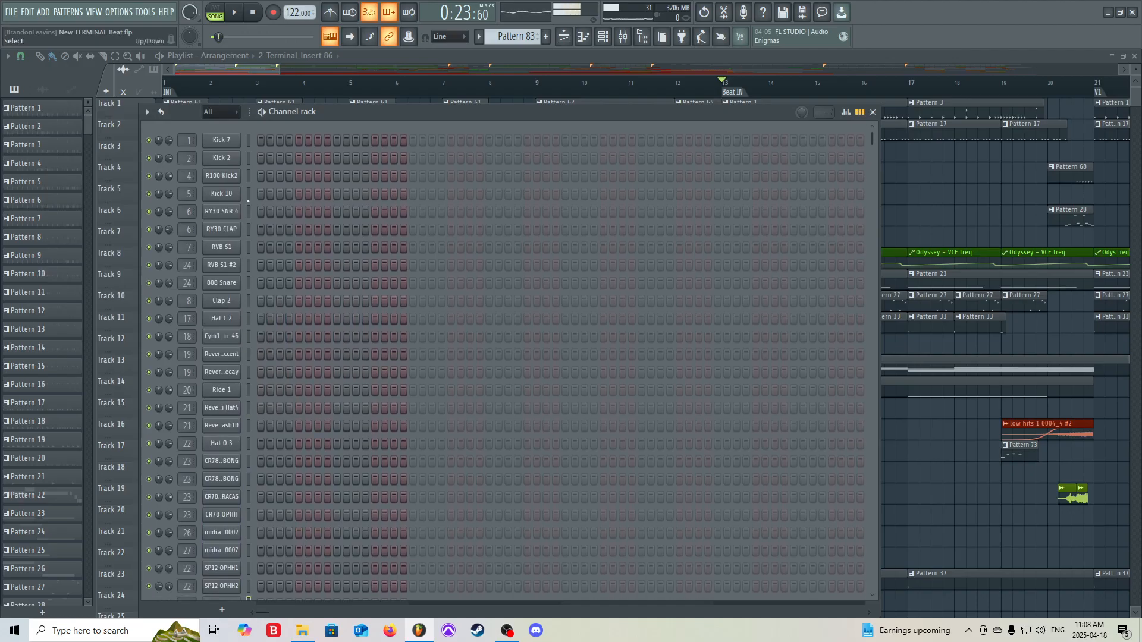
Select Pattern 1 from its clip at the Beat IN marker and show its steps in the channel rack
key(F6)
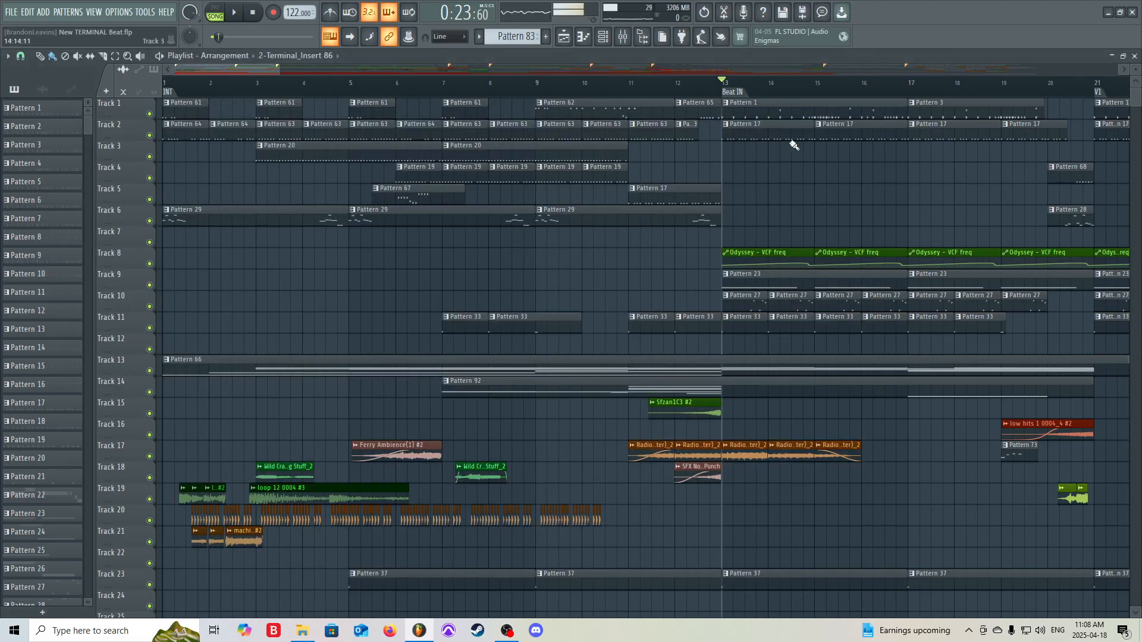
click(754, 115)
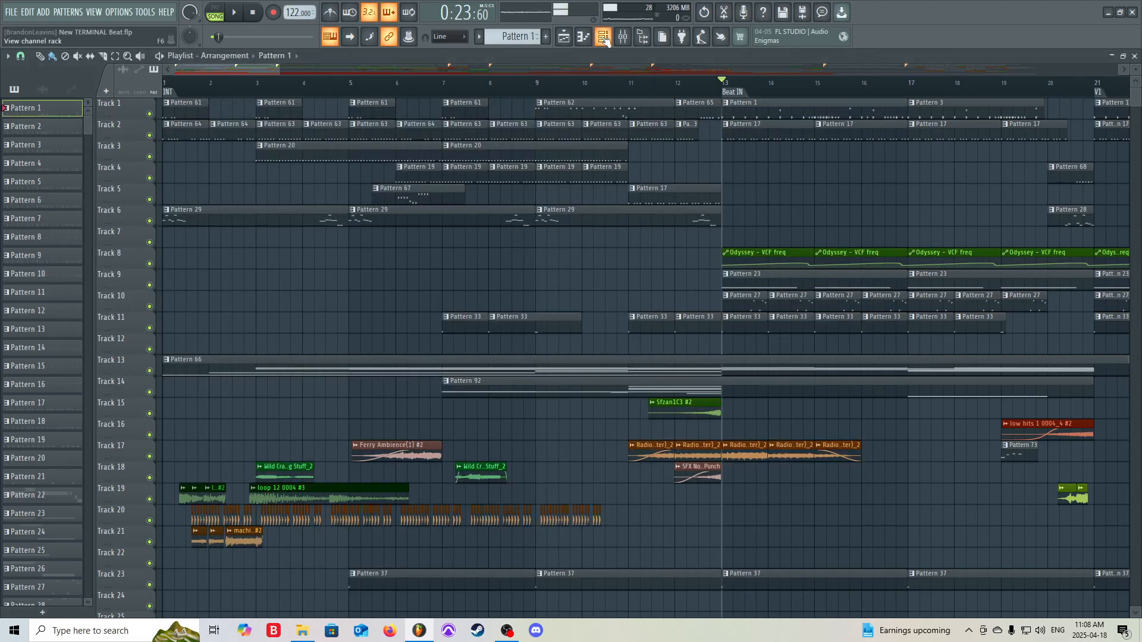
key(F6)
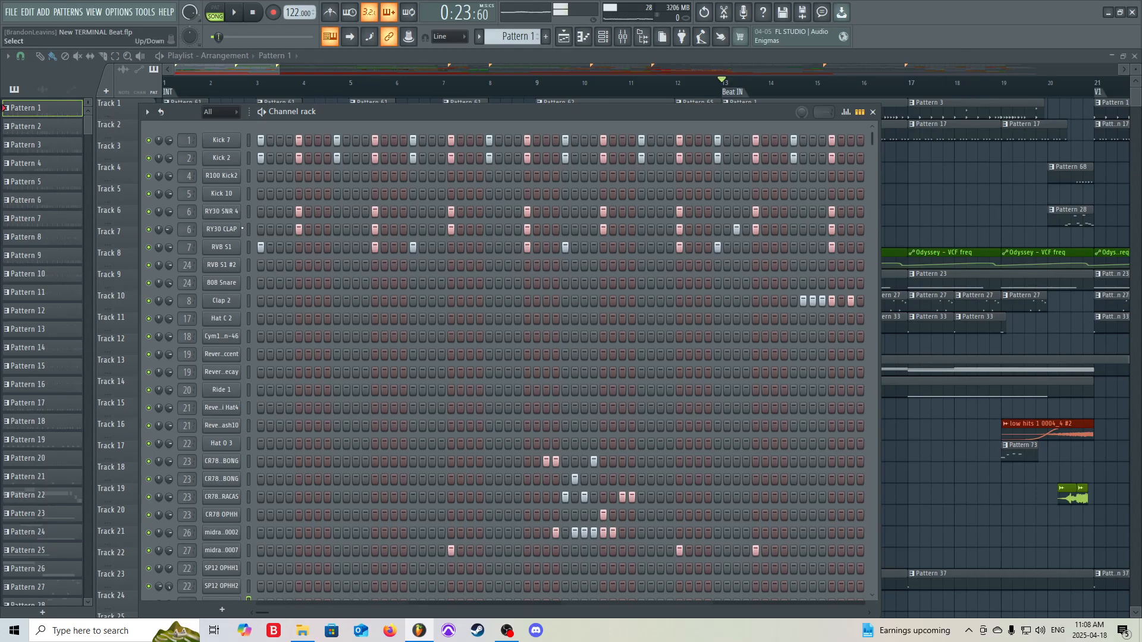
Inspect the 808 Snare and Clap 2 channel settings and look through Pattern 1's drum and percussion channels
click(236, 288)
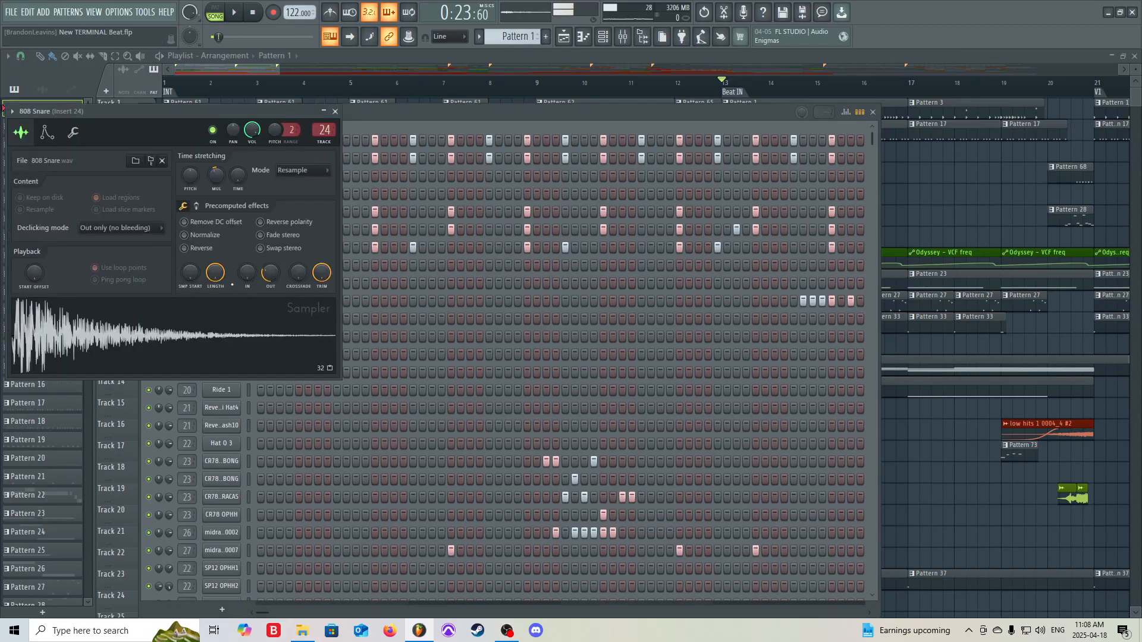
click(328, 122)
click(229, 302)
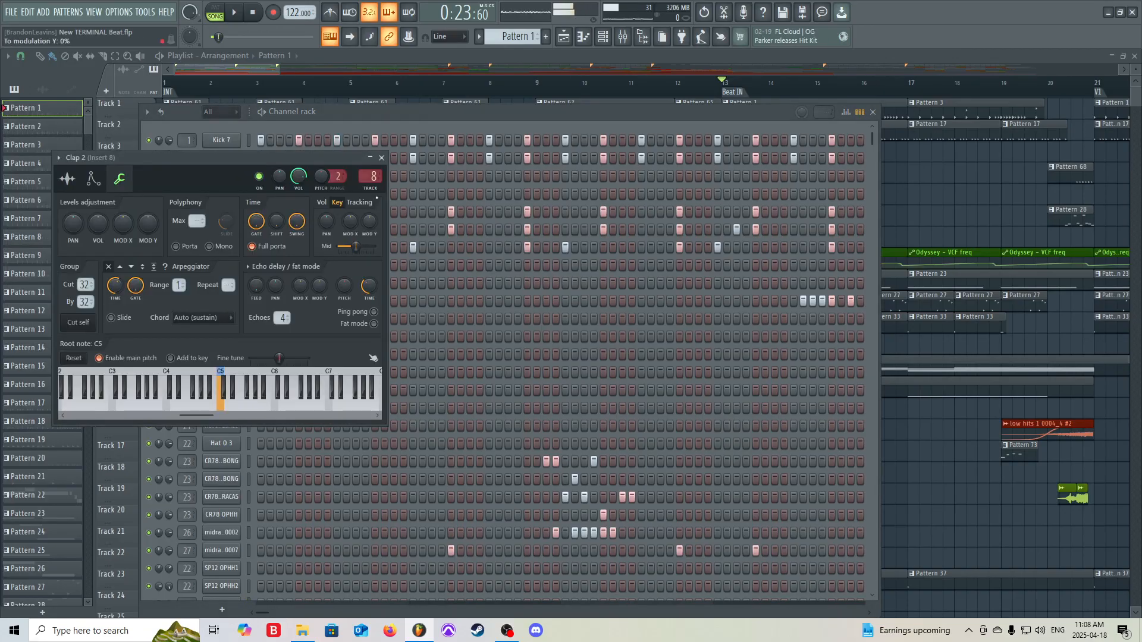
click(380, 158)
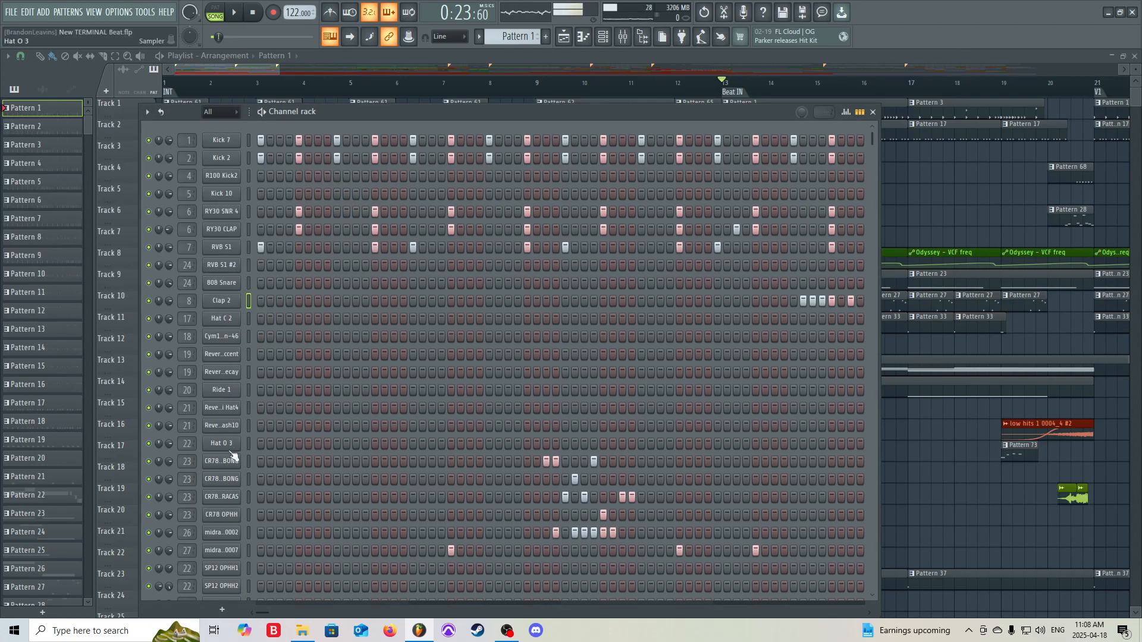
scroll(232, 453, down, 3)
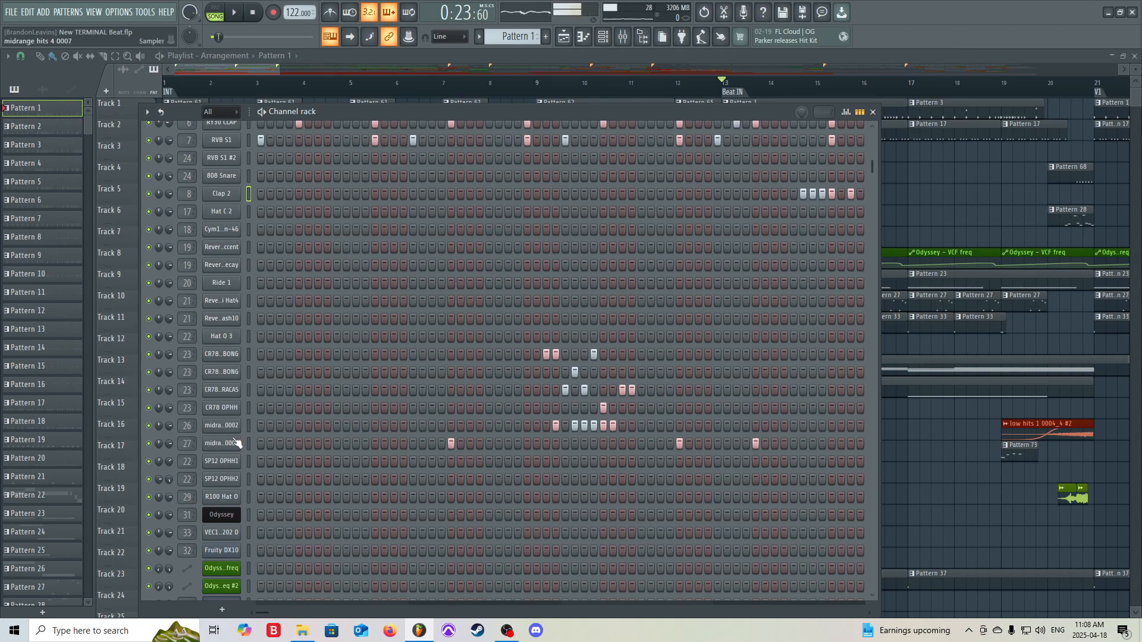
scroll(236, 443, up, 3)
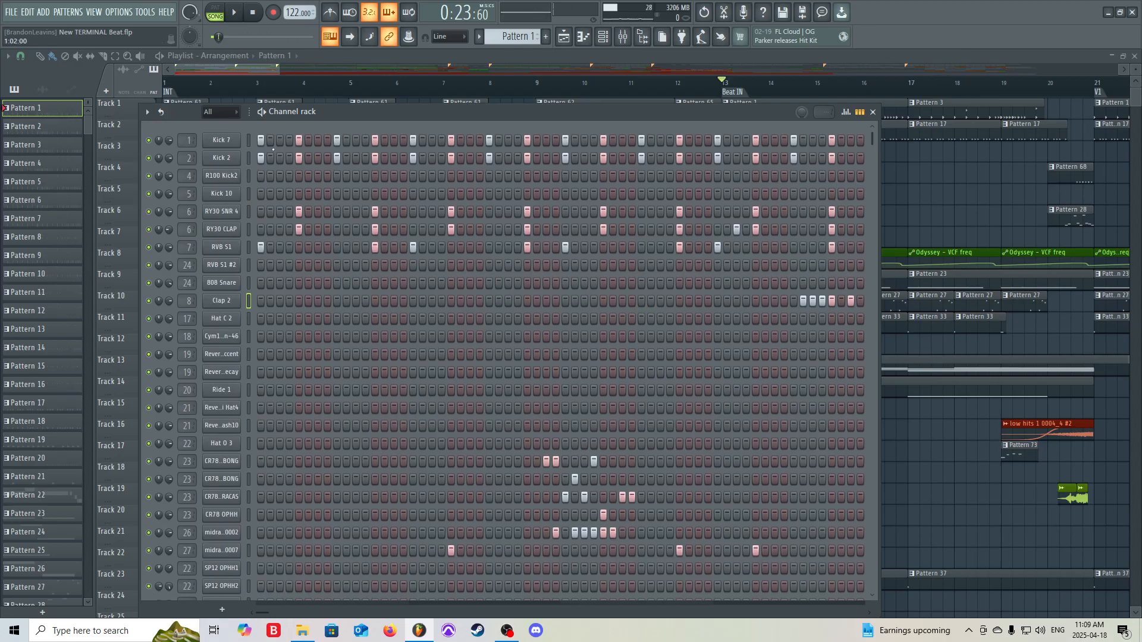
Close the channel rack and examine the intro's audio clips on Tracks 17 to 21 in the playlist
key(F6)
scroll(843, 210, down, 3)
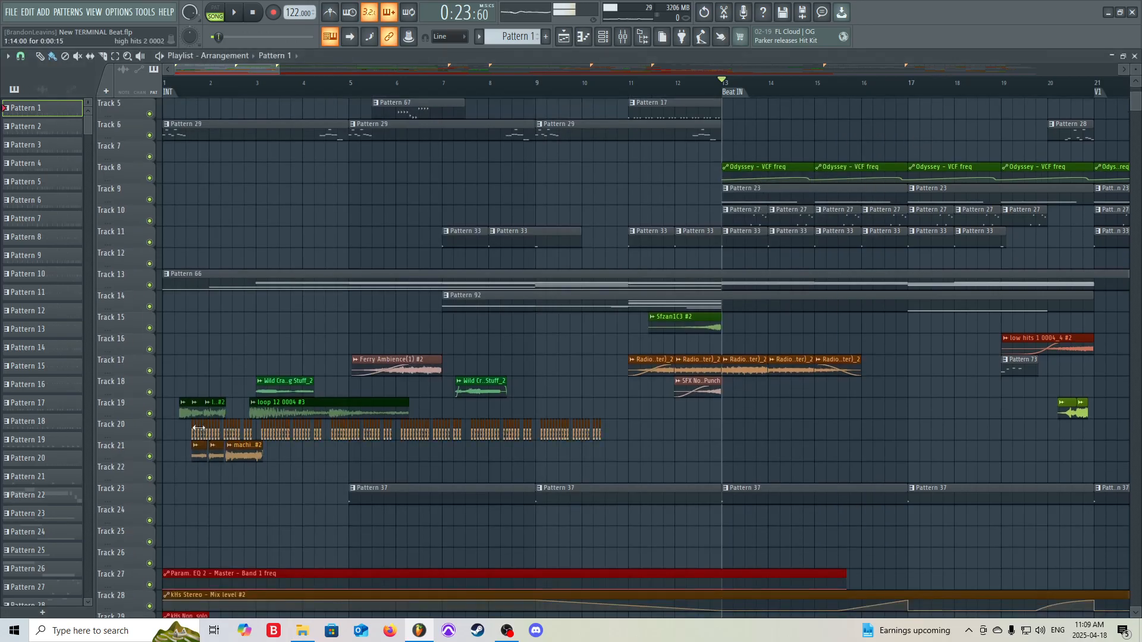
scroll(235, 431, up, 3)
scroll(232, 432, up, 4)
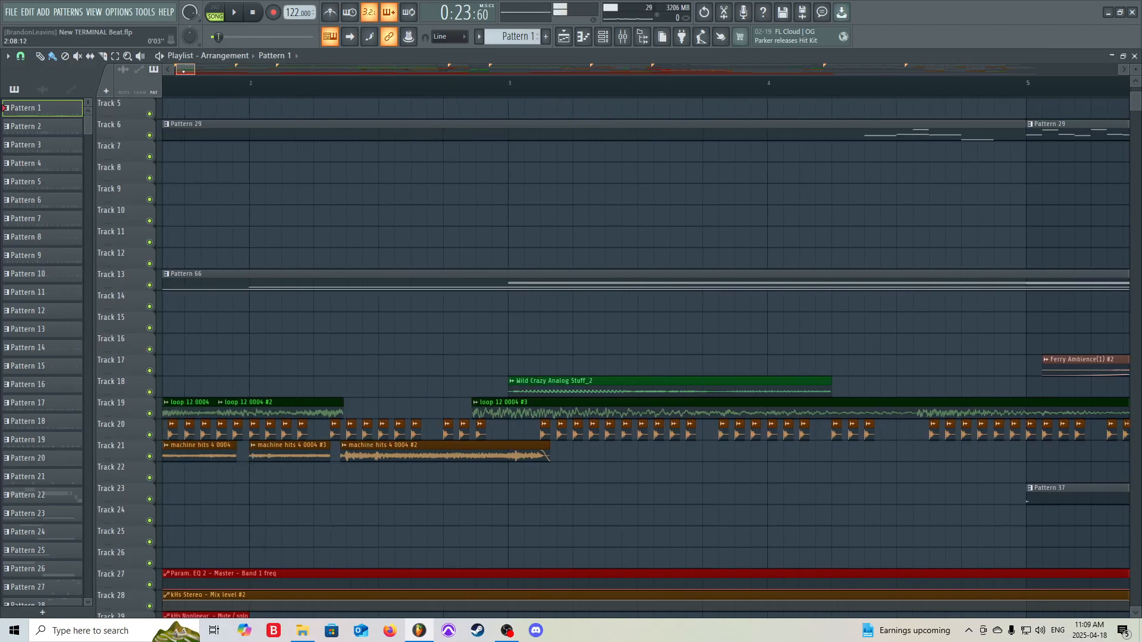
drag(194, 68, 228, 69)
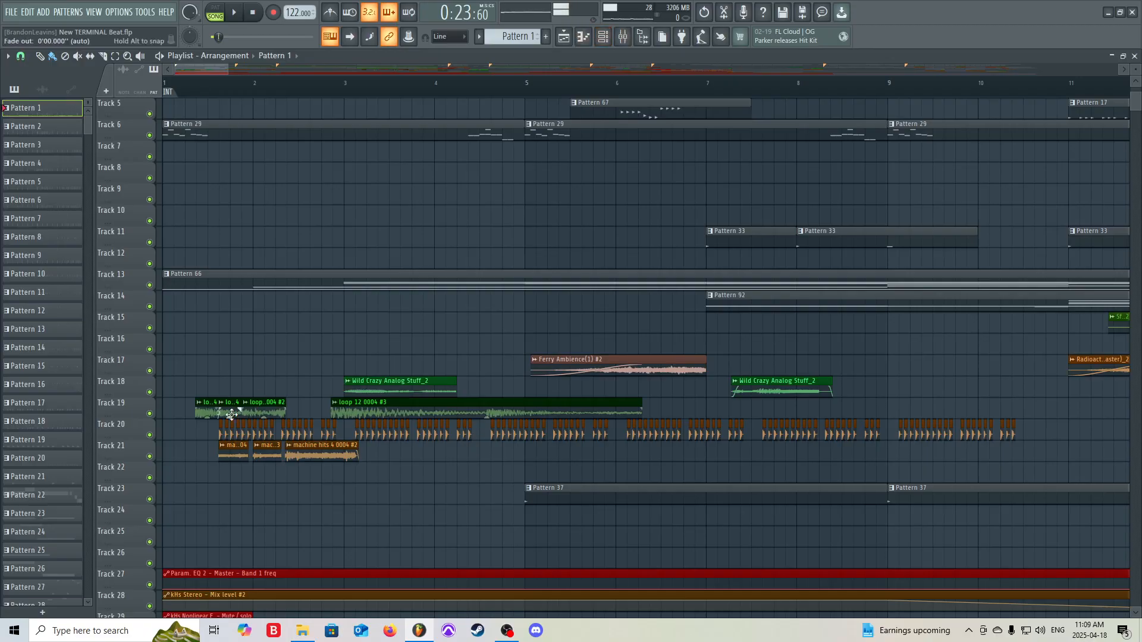
Solo Track 19, play its loop clips from the start of the intro, and restore the other tracks
ctrl+click(149, 413)
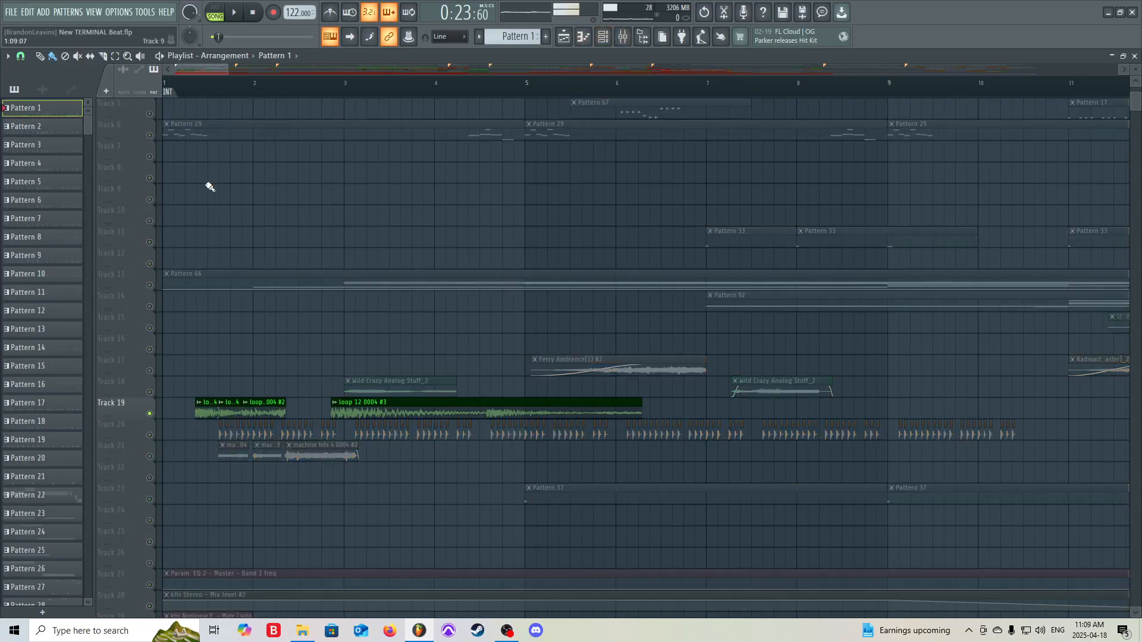
click(208, 93)
click(198, 93)
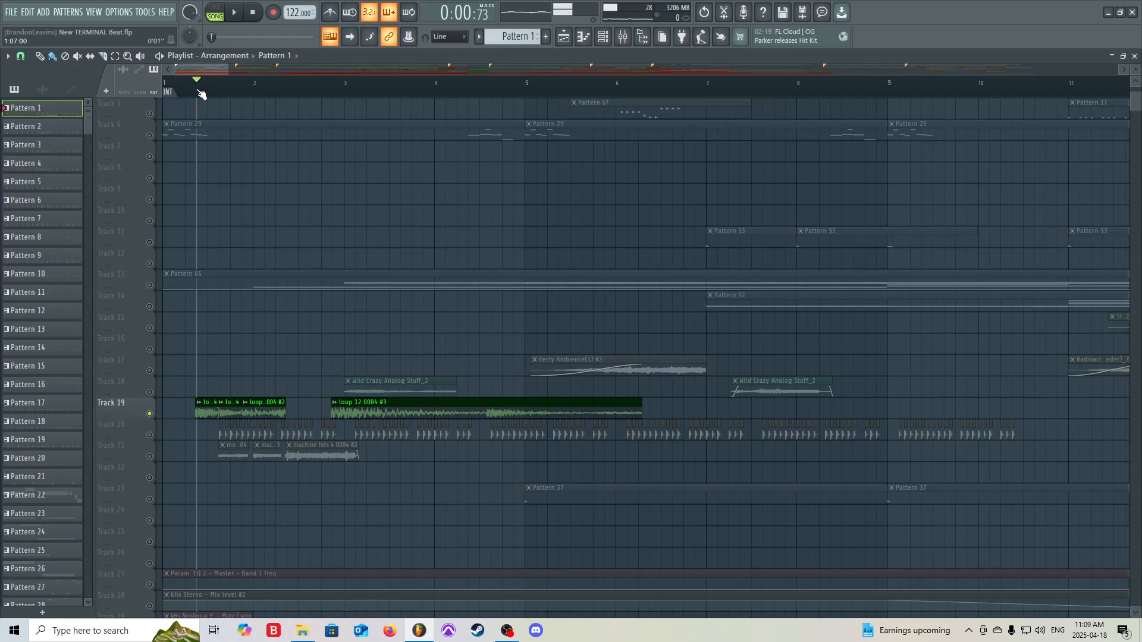
key(space)
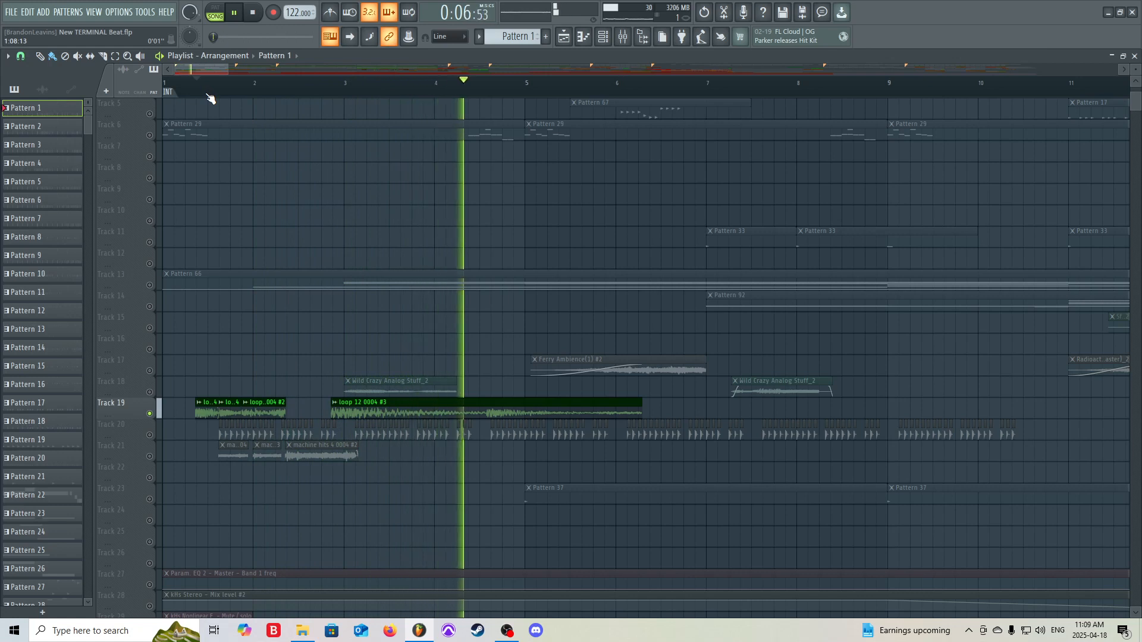
key(space)
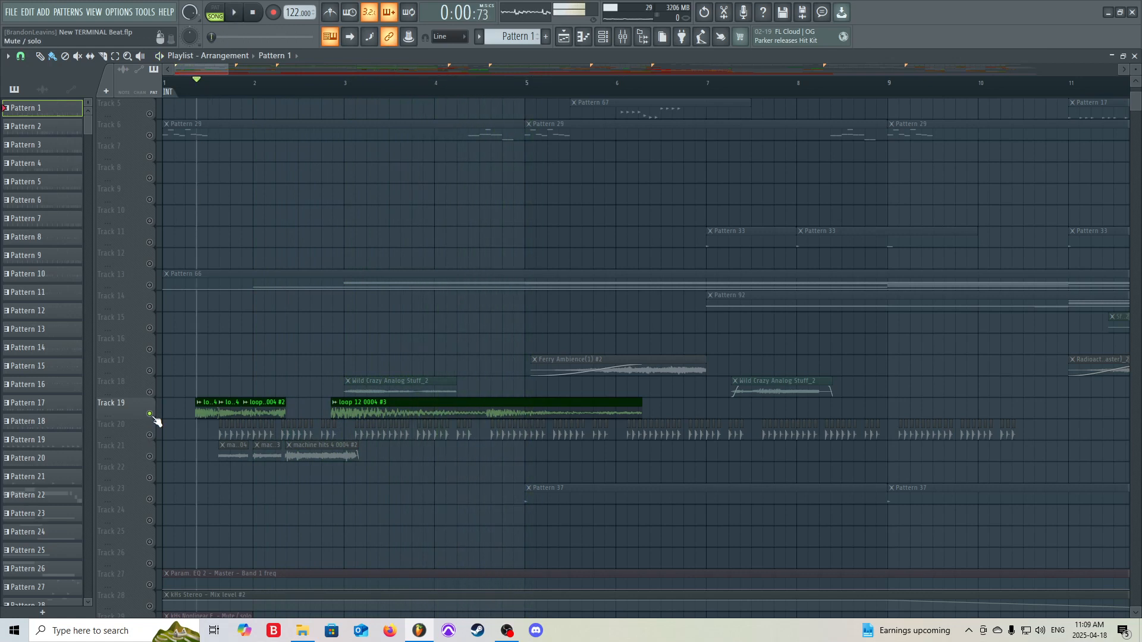
right_click(149, 414)
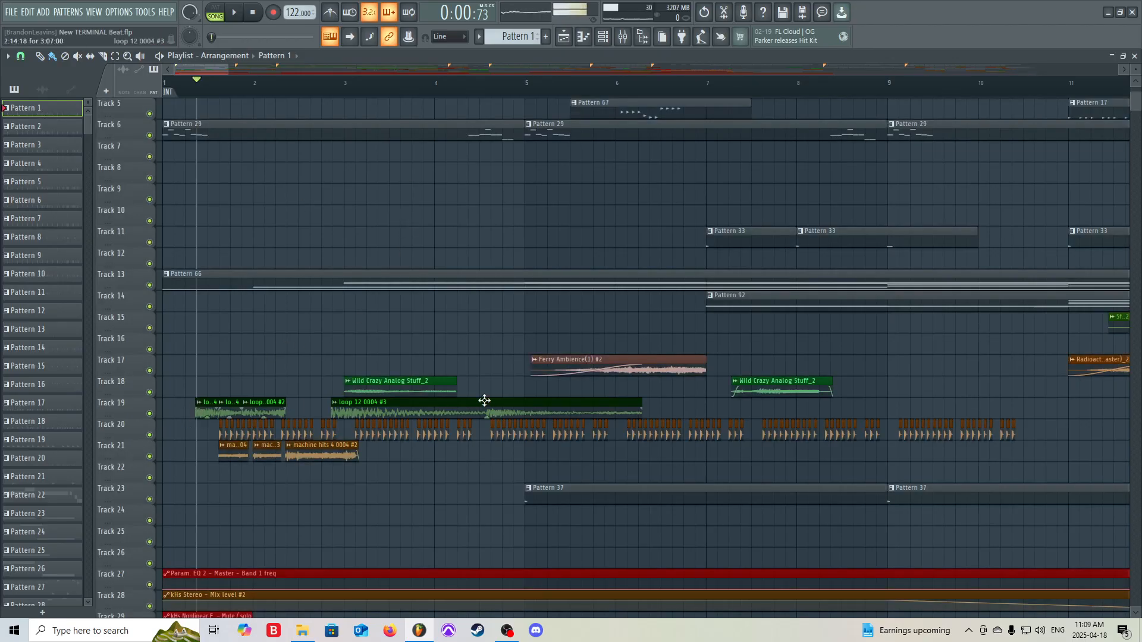
Inspect the mixer's kick inserts, checking the routing and effects of Insert 1 and BG Kick
click(507, 630)
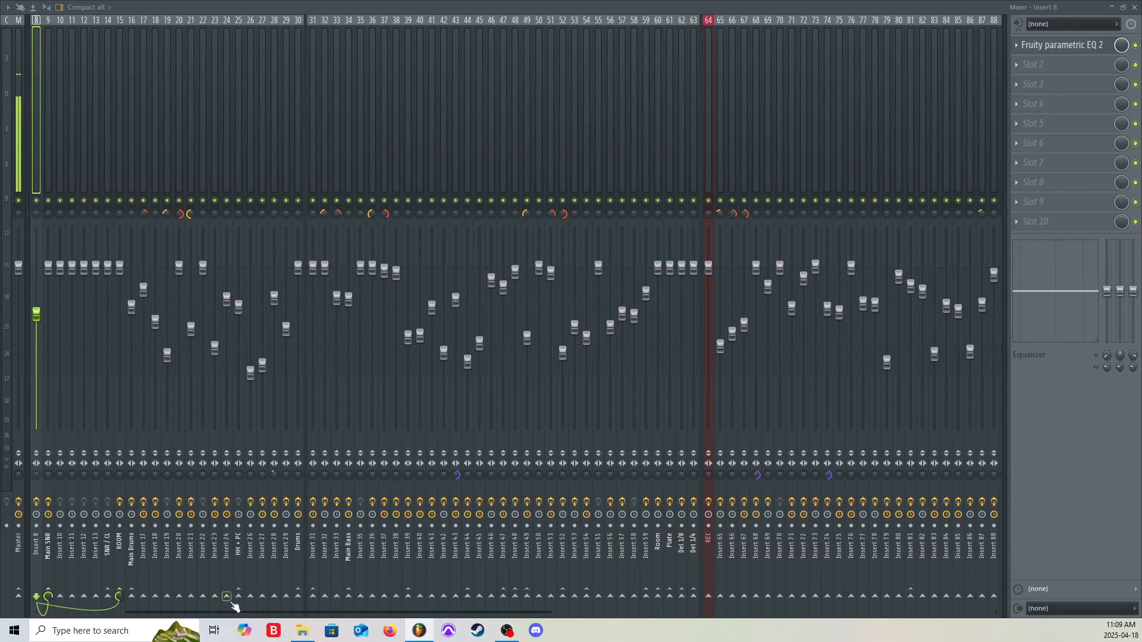
drag(227, 613, 128, 613)
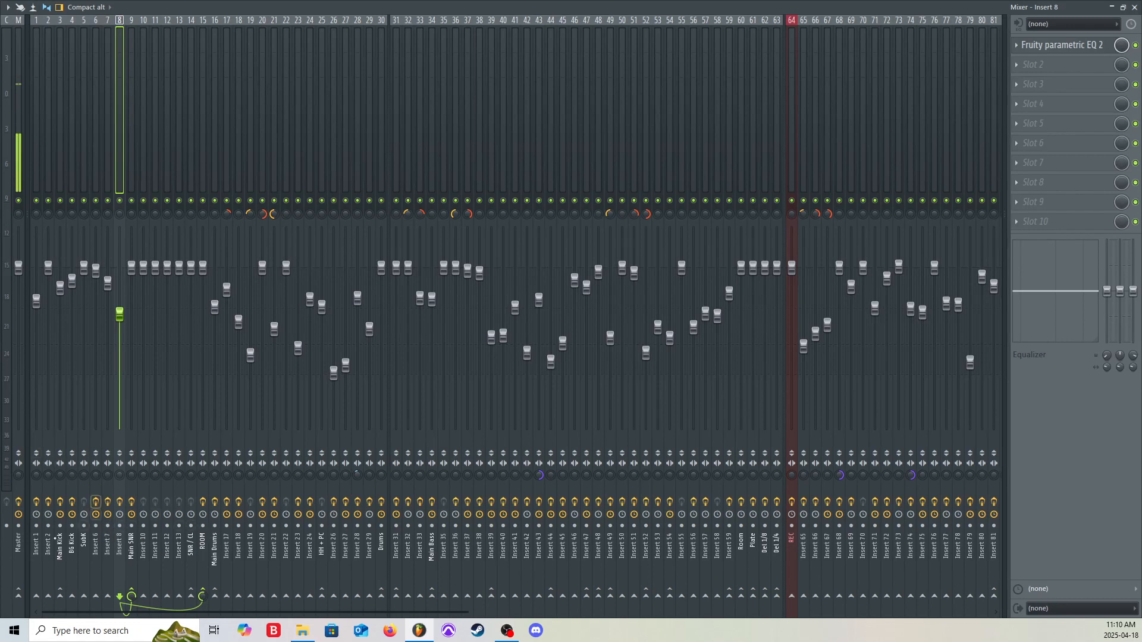
click(37, 550)
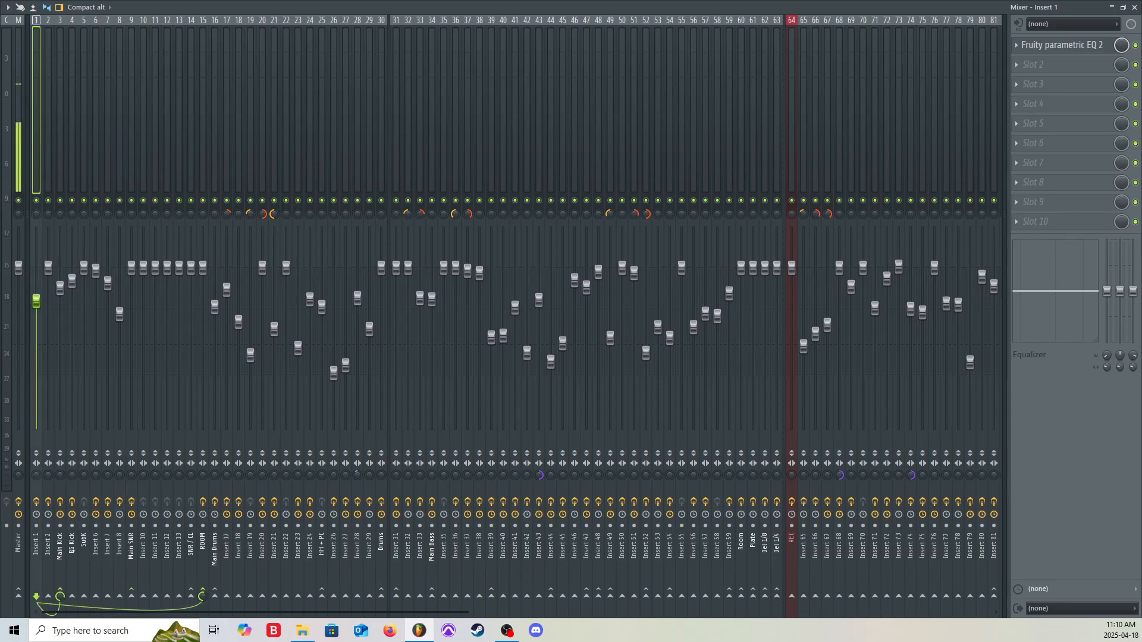
double_click(72, 544)
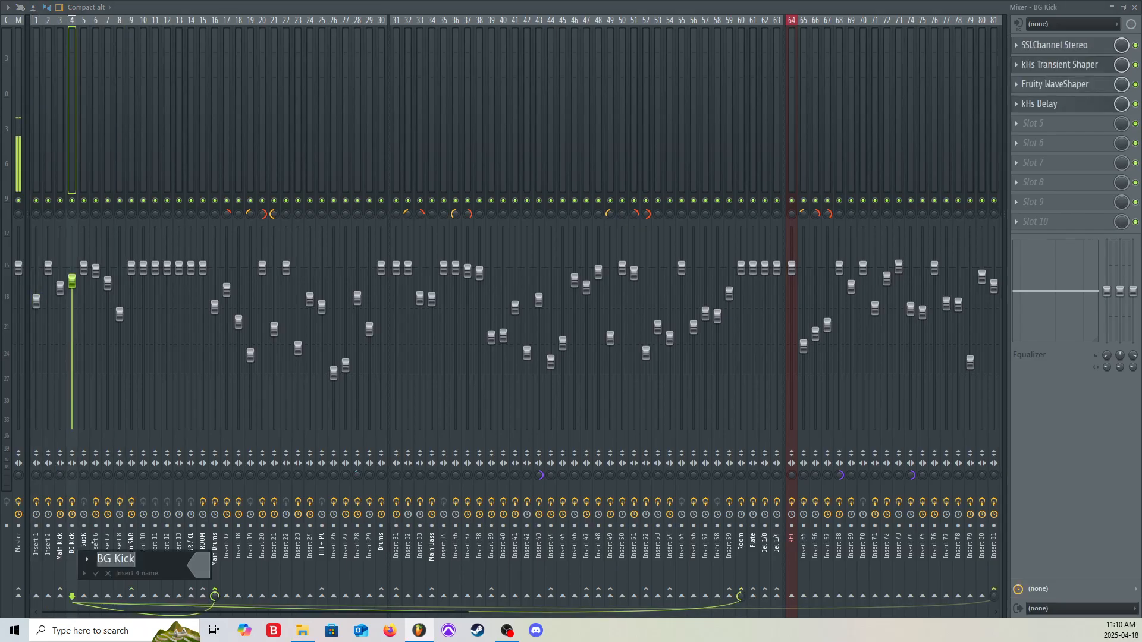
click(72, 548)
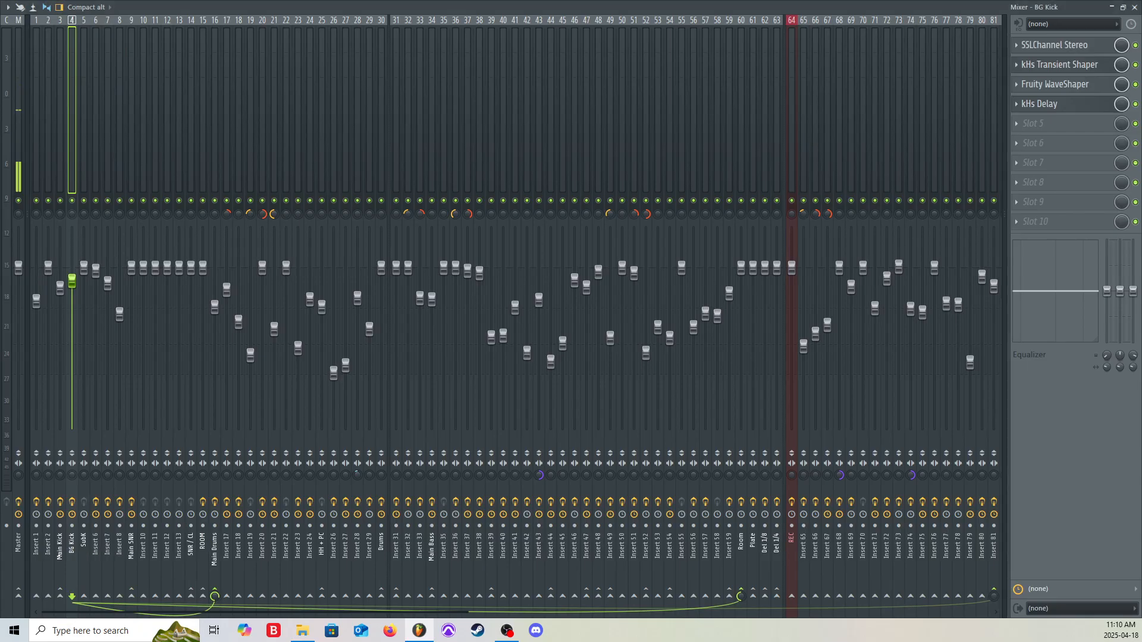
click(39, 554)
click(49, 552)
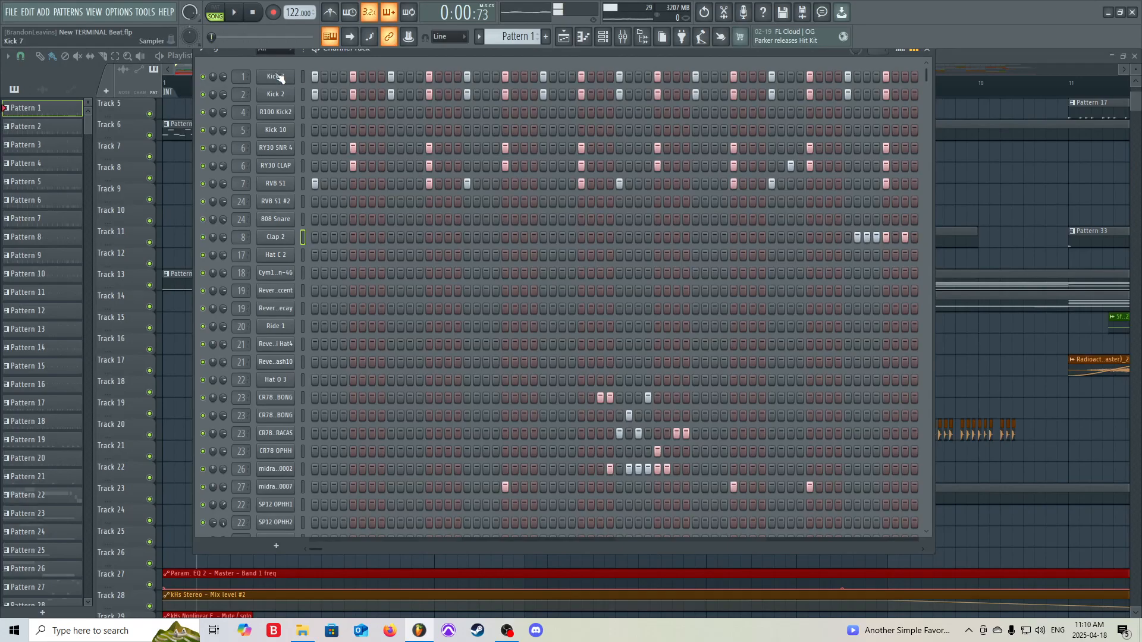
Inspect and audition the Kick 7 and Kick 2 samples in their channel settings
click(275, 77)
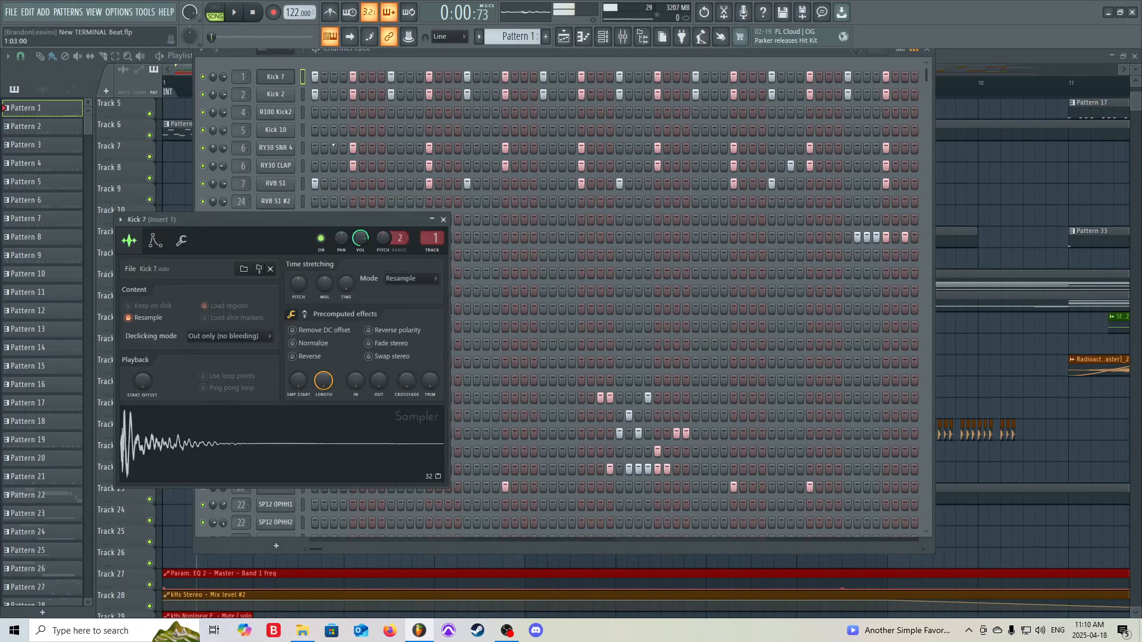
key(z)
click(287, 95)
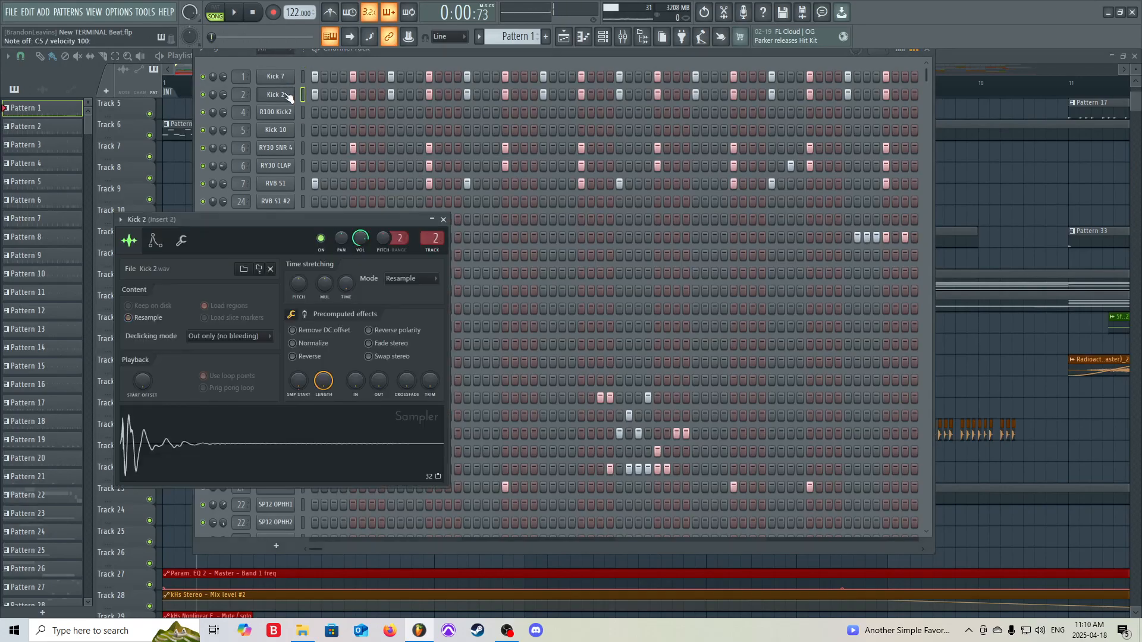
click(443, 220)
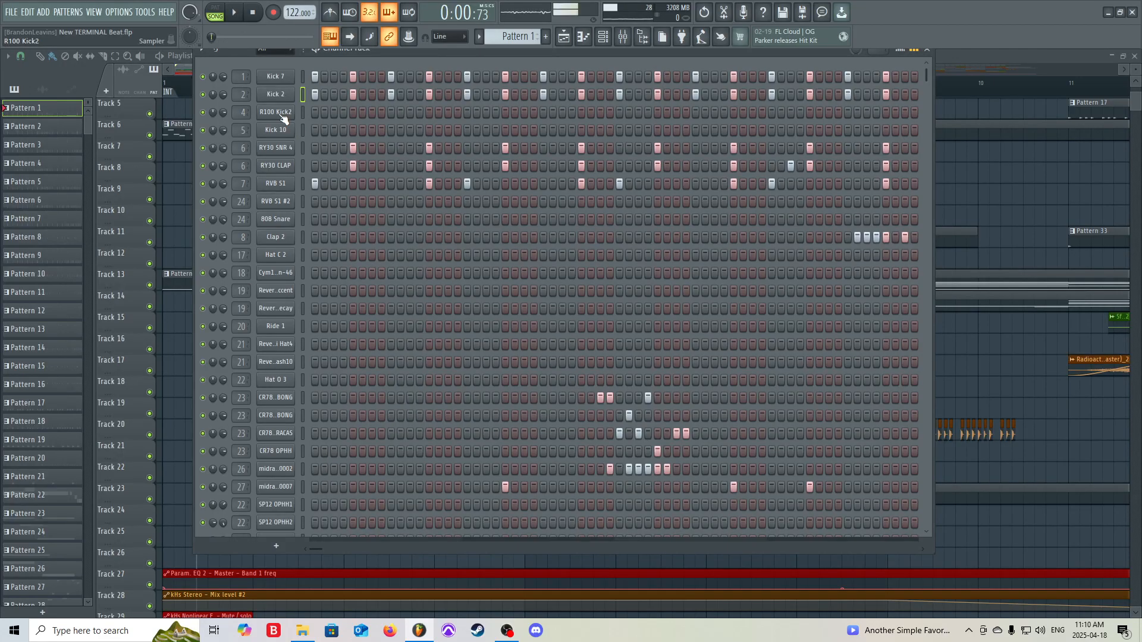
Inspect and audition the R100 Kick2 and Kick 10 samples in their channel settings
click(284, 113)
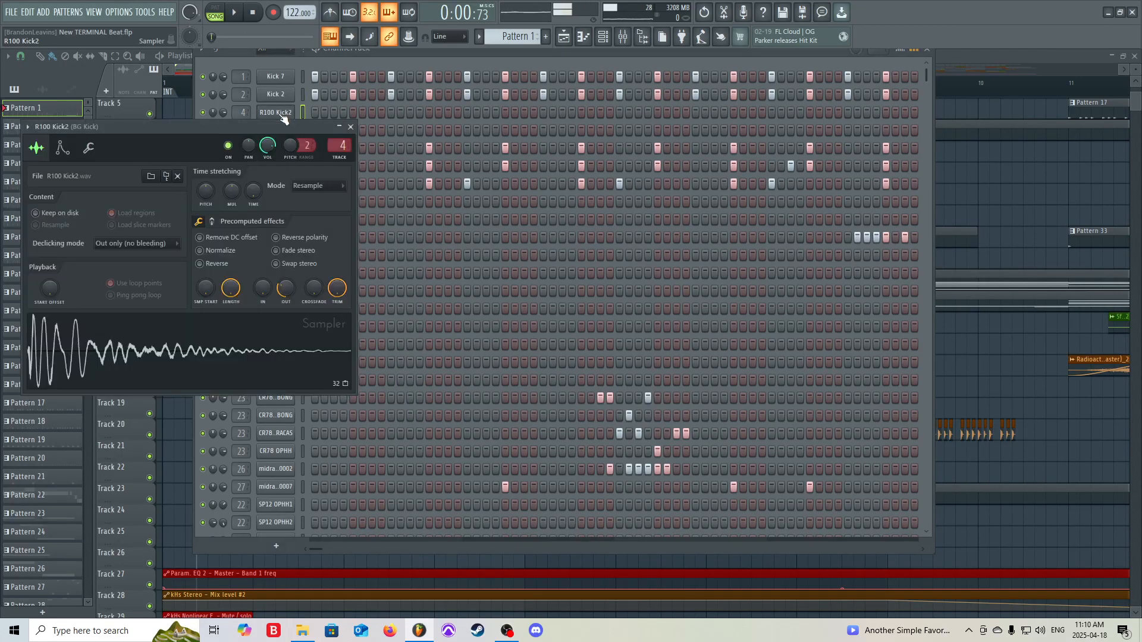
drag(230, 127, 663, 227)
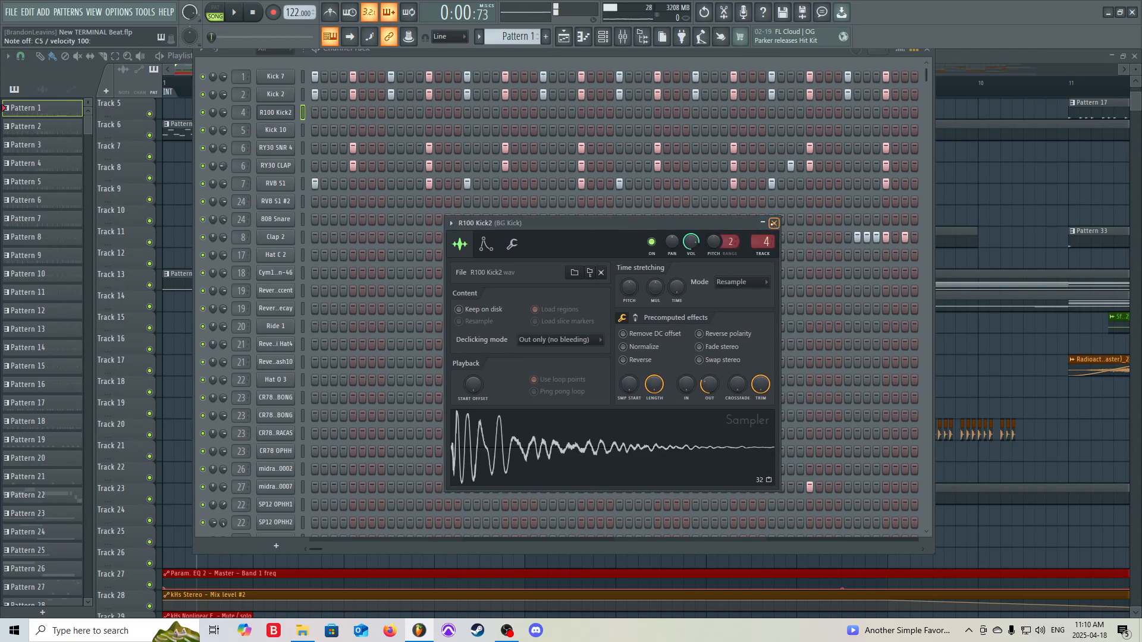
click(773, 223)
click(284, 130)
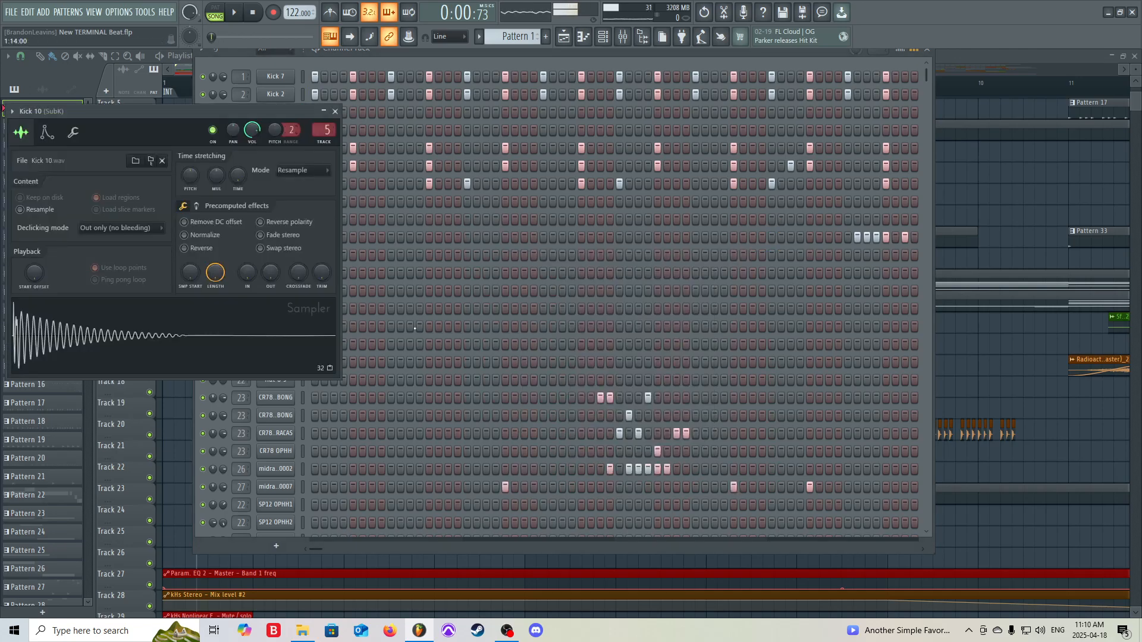
click(306, 308)
click(335, 113)
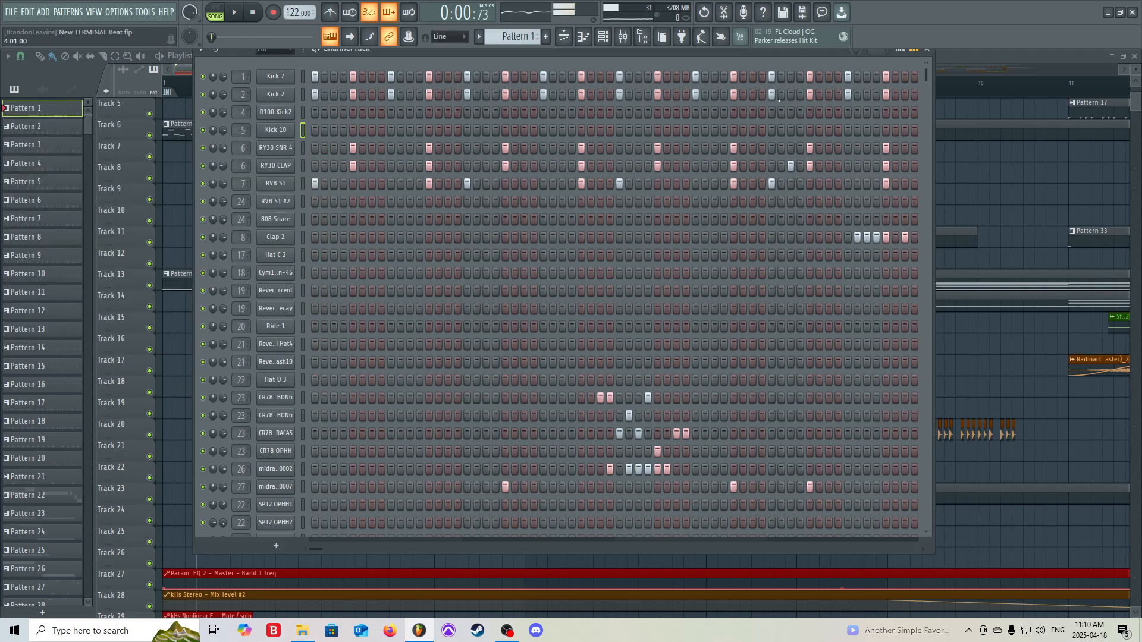
Look through the Track 1 drum patterns in the playlist and show Pattern 10's steps in the channel rack
click(926, 51)
scroll(815, 162, up, 3)
scroll(815, 161, up, 1)
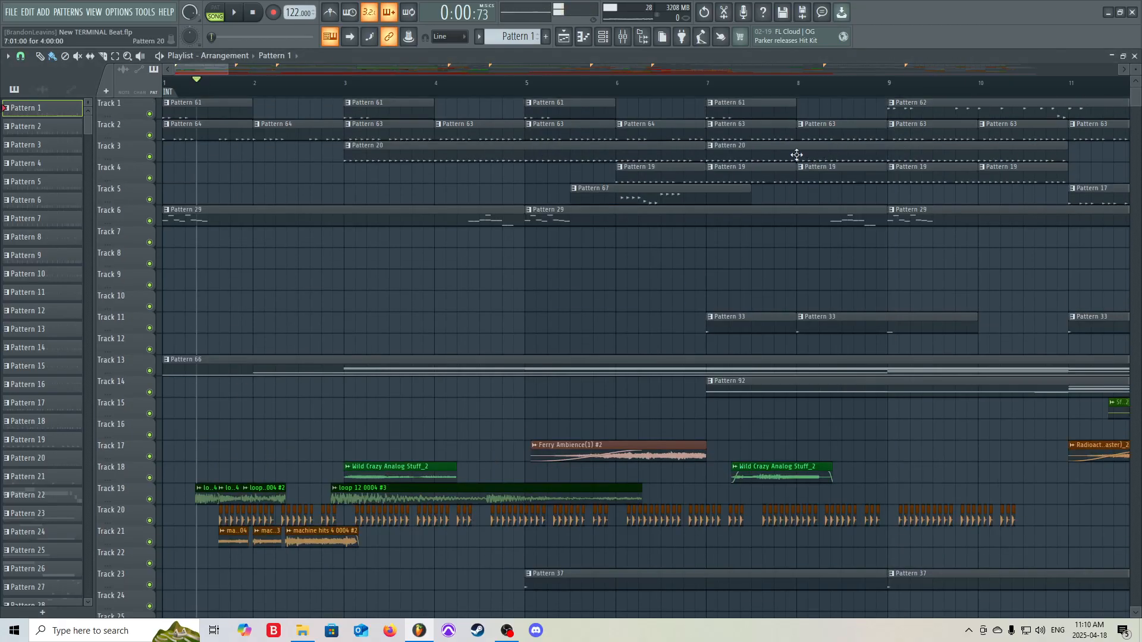
scroll(800, 154, down, 3)
scroll(797, 153, up, 2)
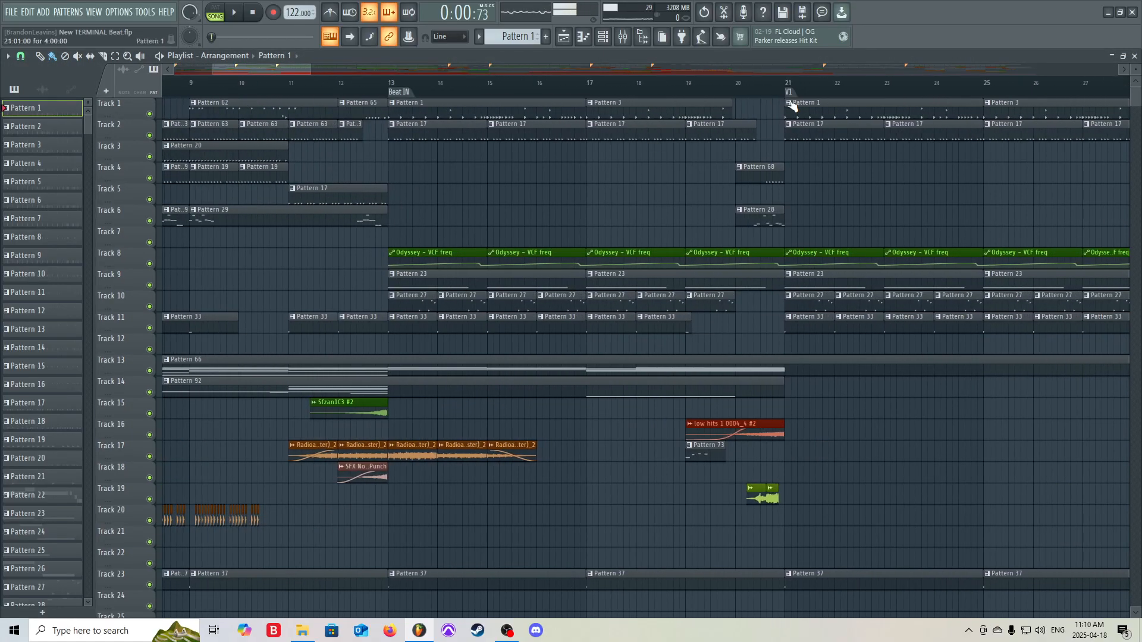
click(603, 39)
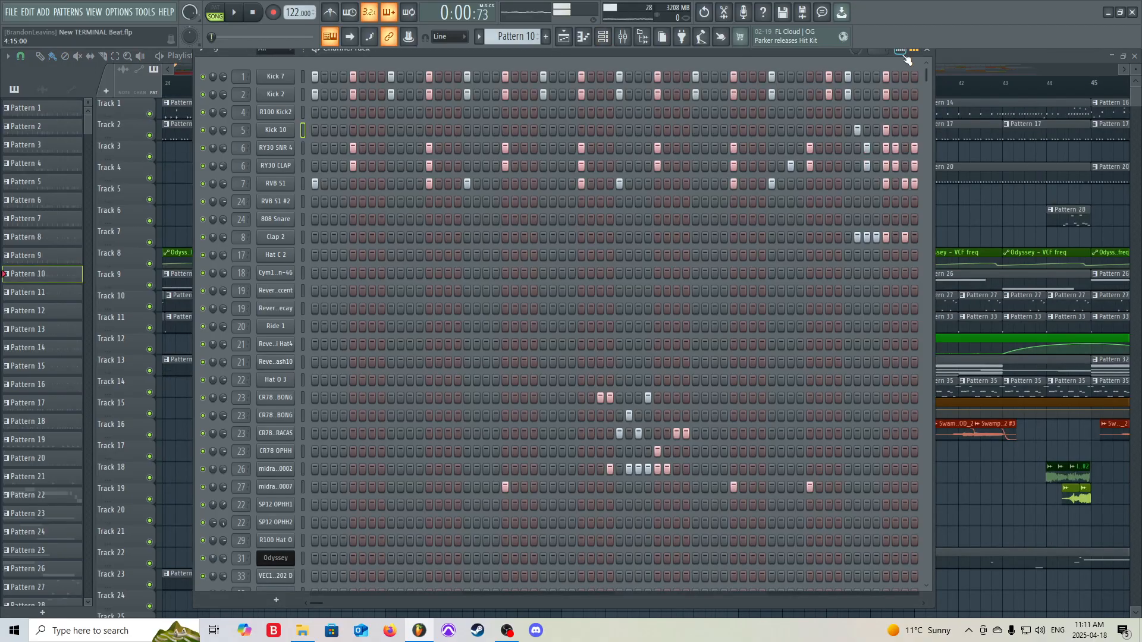
Check the miscellaneous functions of the Kick 10 channel, including its cut group settings
click(275, 130)
click(70, 133)
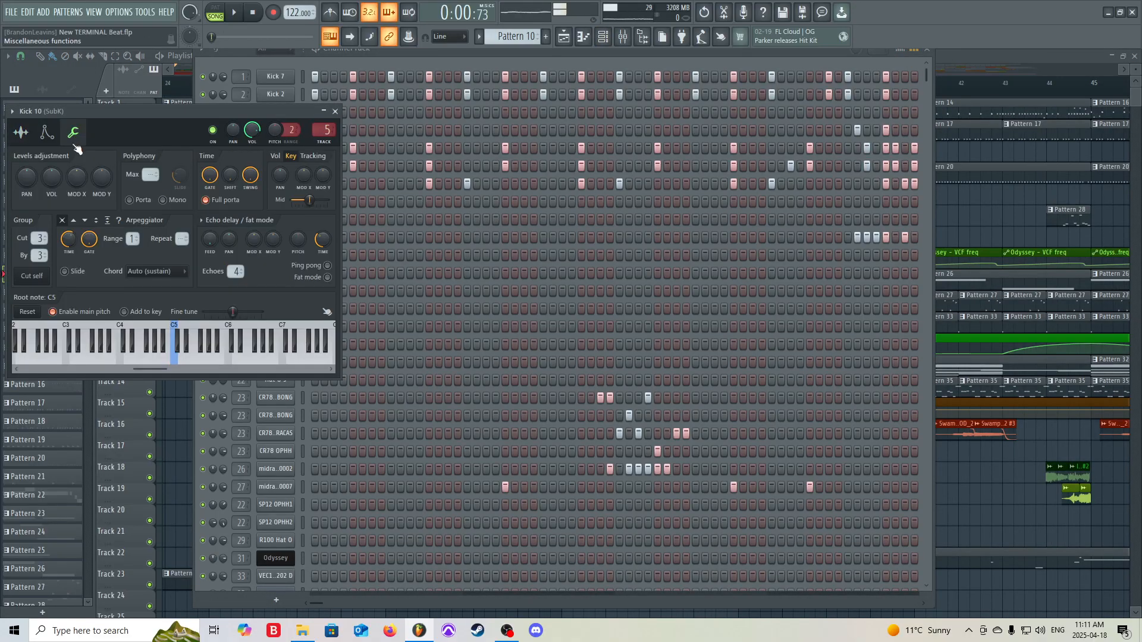
click(335, 112)
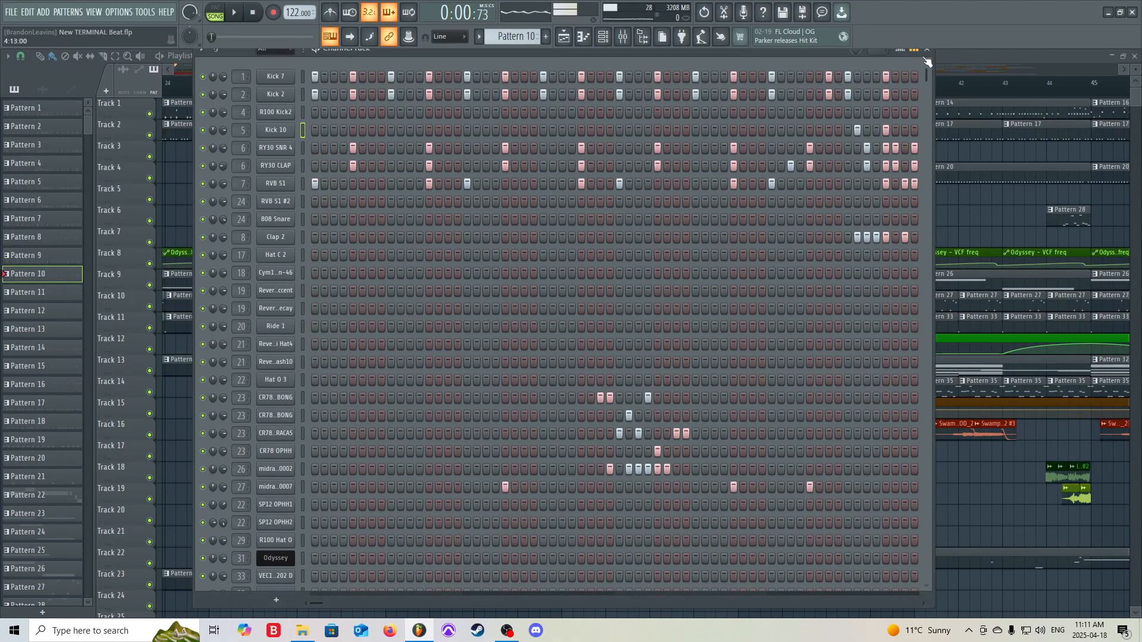
Examine Kick 10's note pitch, velocity and panning in the step graph editor and return to the playlist
click(900, 50)
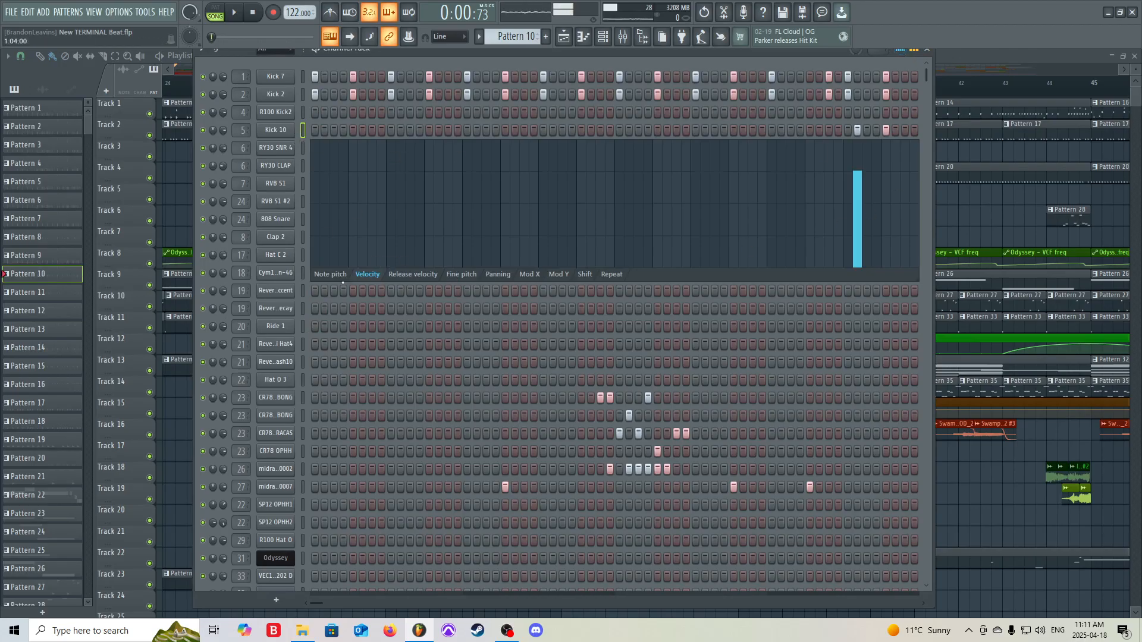
click(333, 276)
click(361, 276)
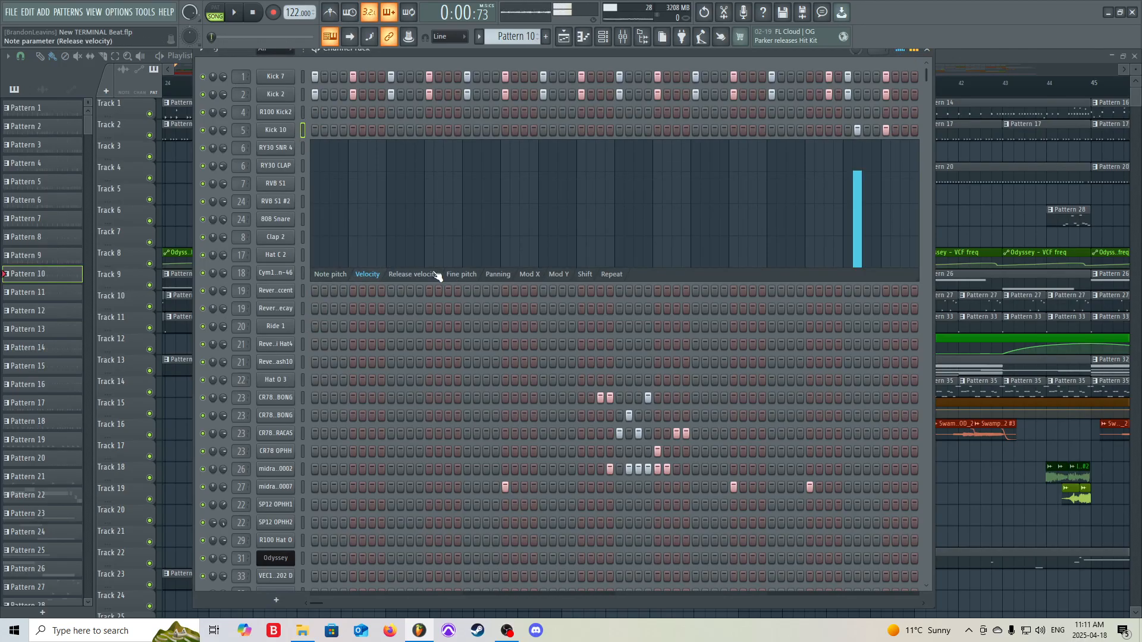
click(492, 275)
click(370, 276)
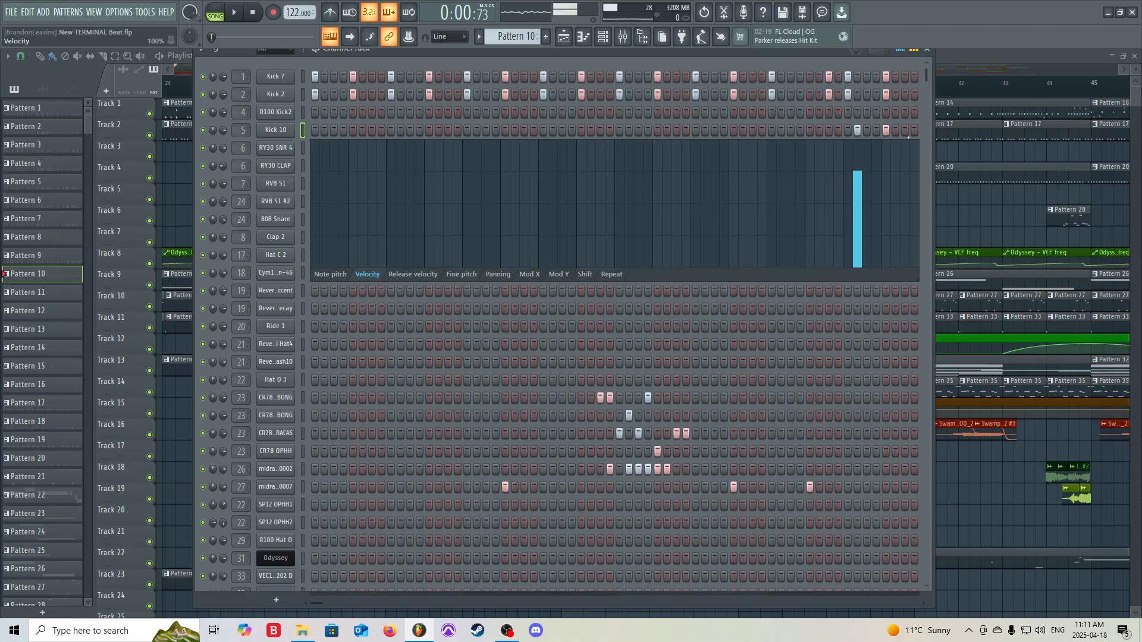
click(899, 51)
right_click(963, 214)
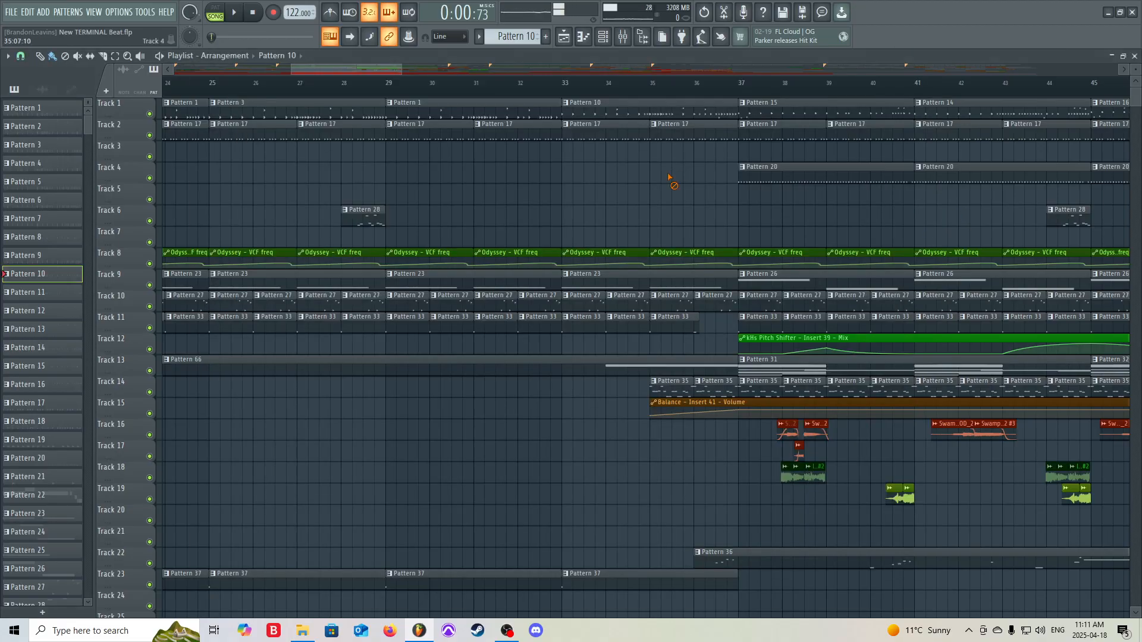
Survey the playlist arrangement from the intro through the Break to the V3 section
scroll(577, 188, down, 8)
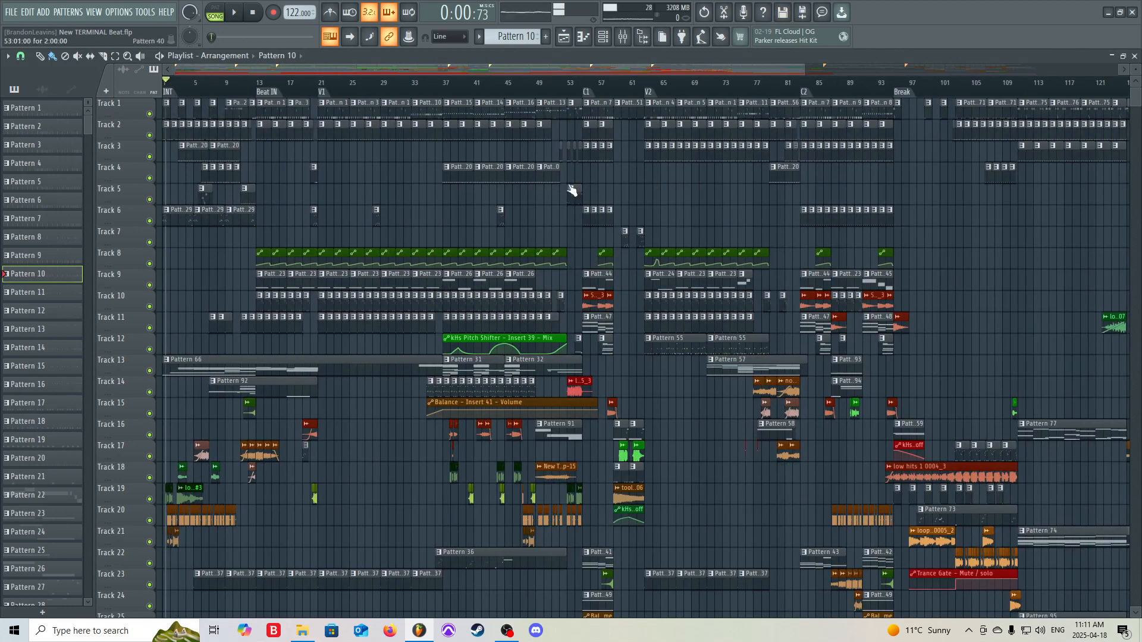
scroll(265, 155, up, 5)
scroll(266, 155, up, 1)
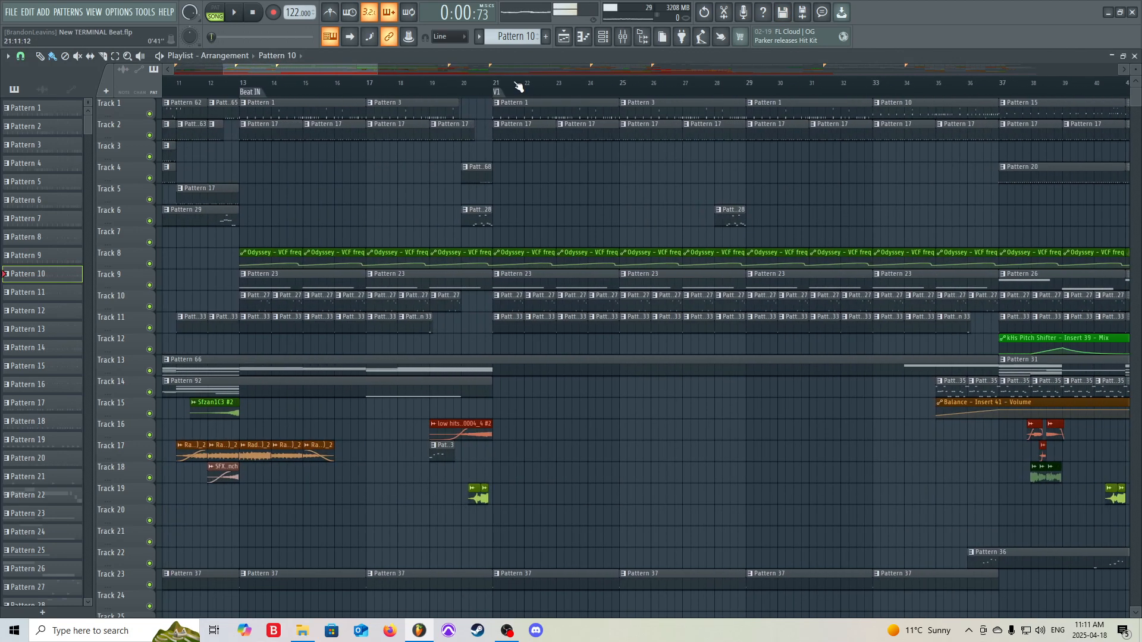
drag(375, 69, 515, 71)
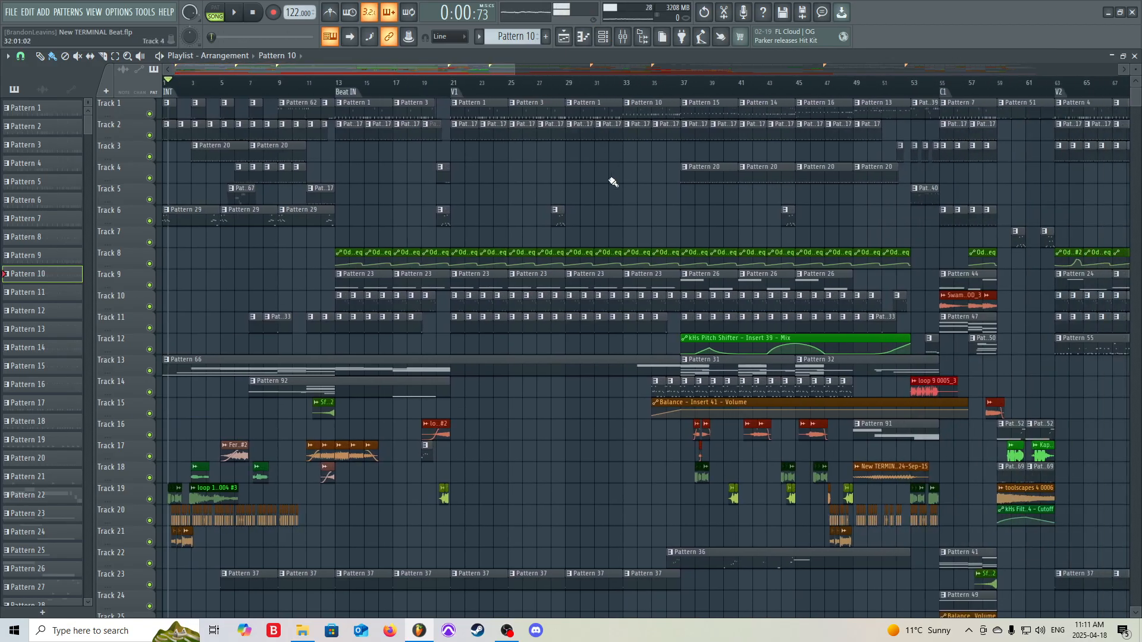
drag(490, 69, 872, 59)
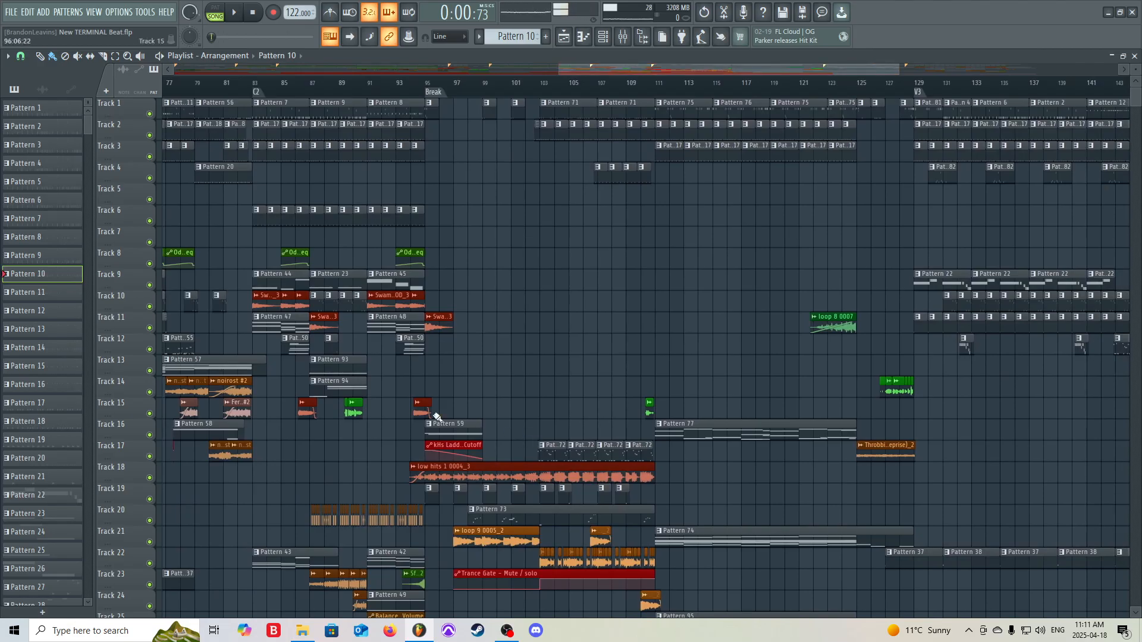
Examine the repeated high hits 2 0002 clips on Track 20 in the C2 section and across the arrangement
scroll(329, 402, down, 3)
scroll(329, 402, down, 1)
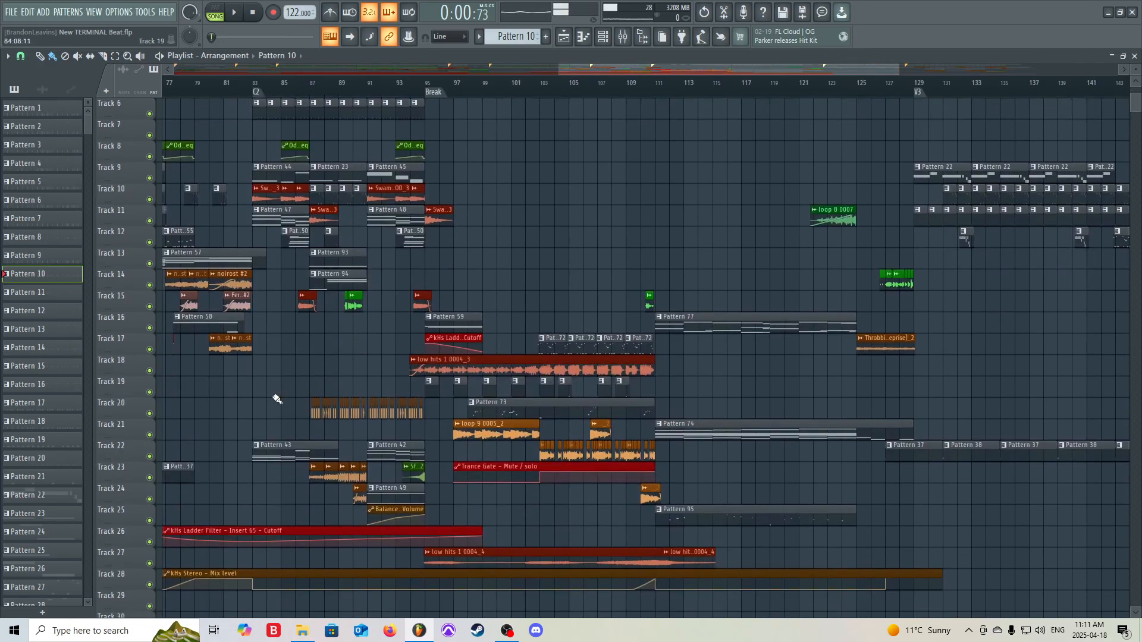
scroll(301, 415, up, 8)
scroll(363, 420, up, 3)
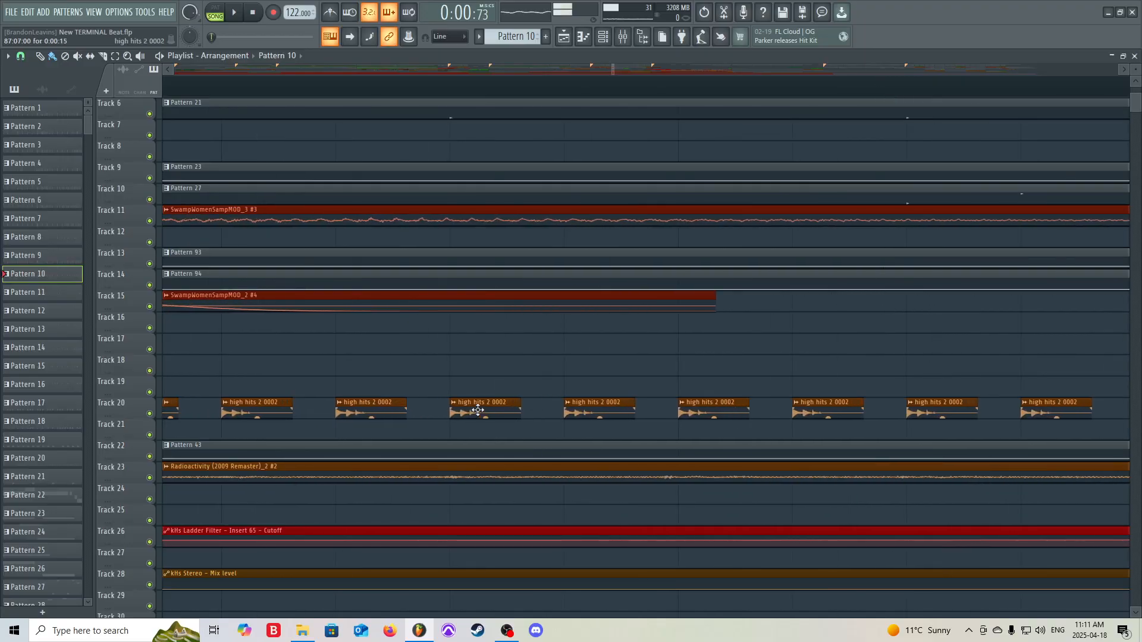
scroll(838, 402, down, 5)
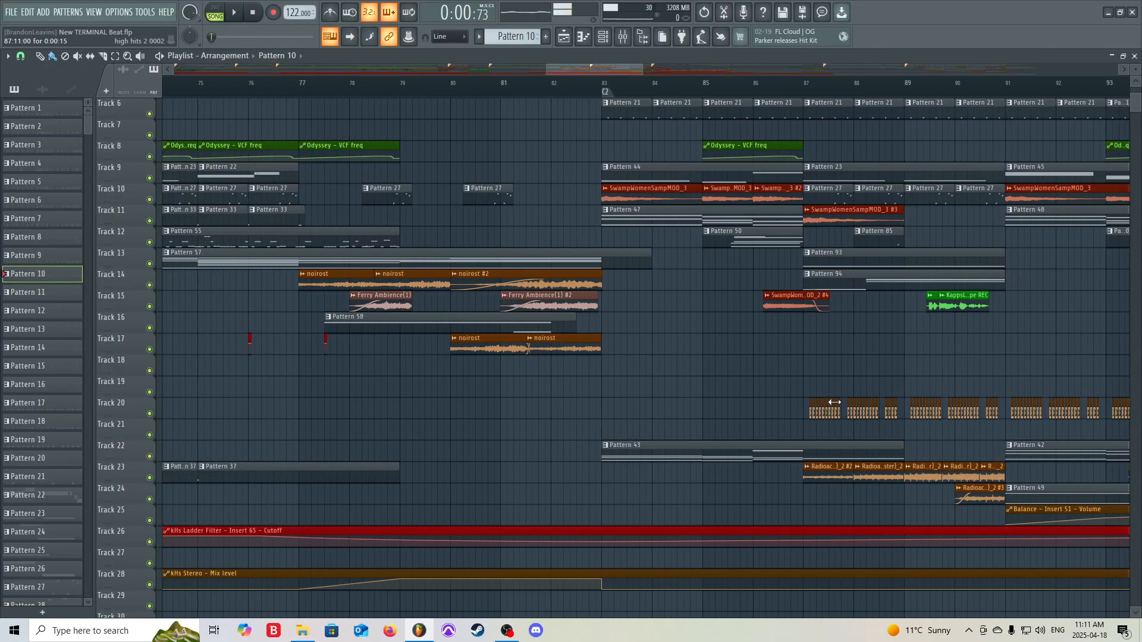
scroll(835, 403, down, 3)
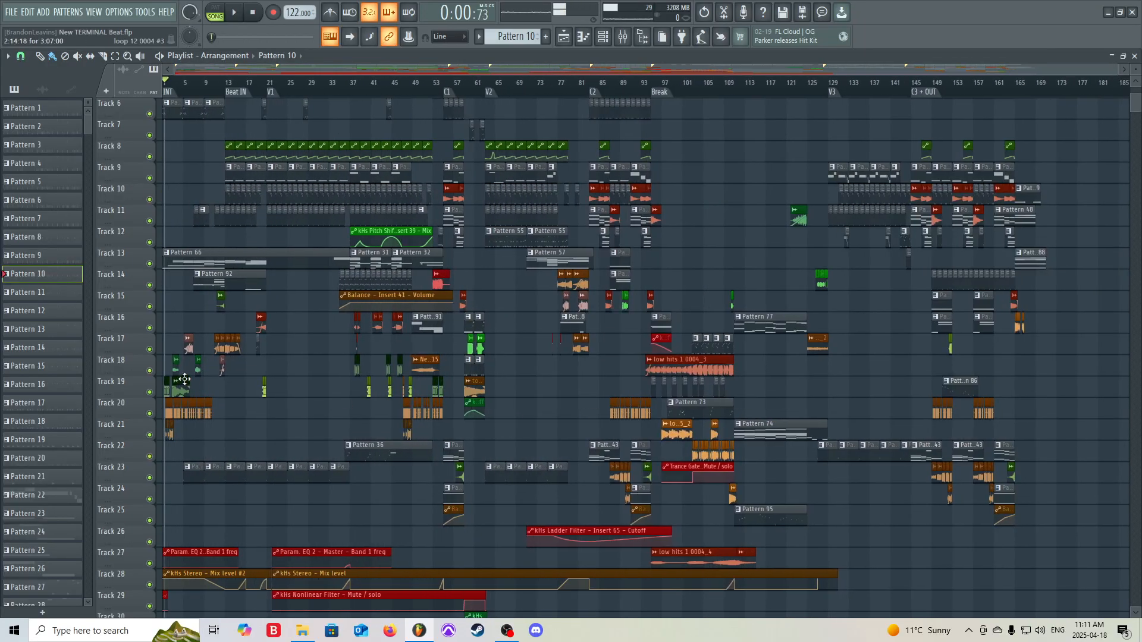
Survey the playlist from the intro through V1 and across the full arrangement, including the lower automation tracks
scroll(185, 379, up, 3)
scroll(184, 379, up, 4)
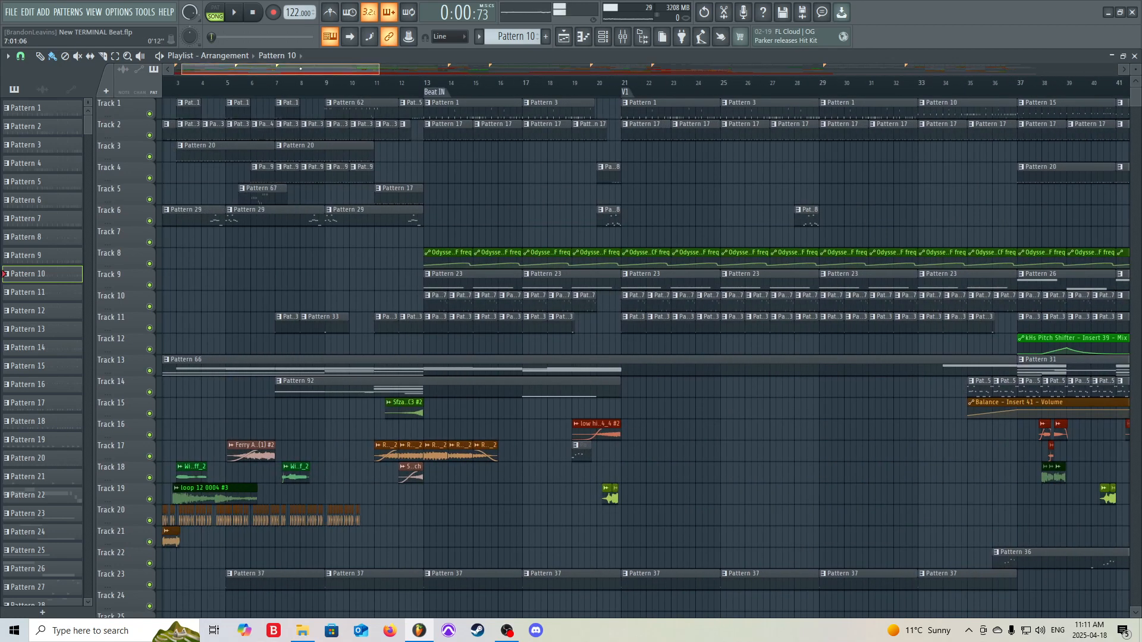
scroll(185, 379, down, 4)
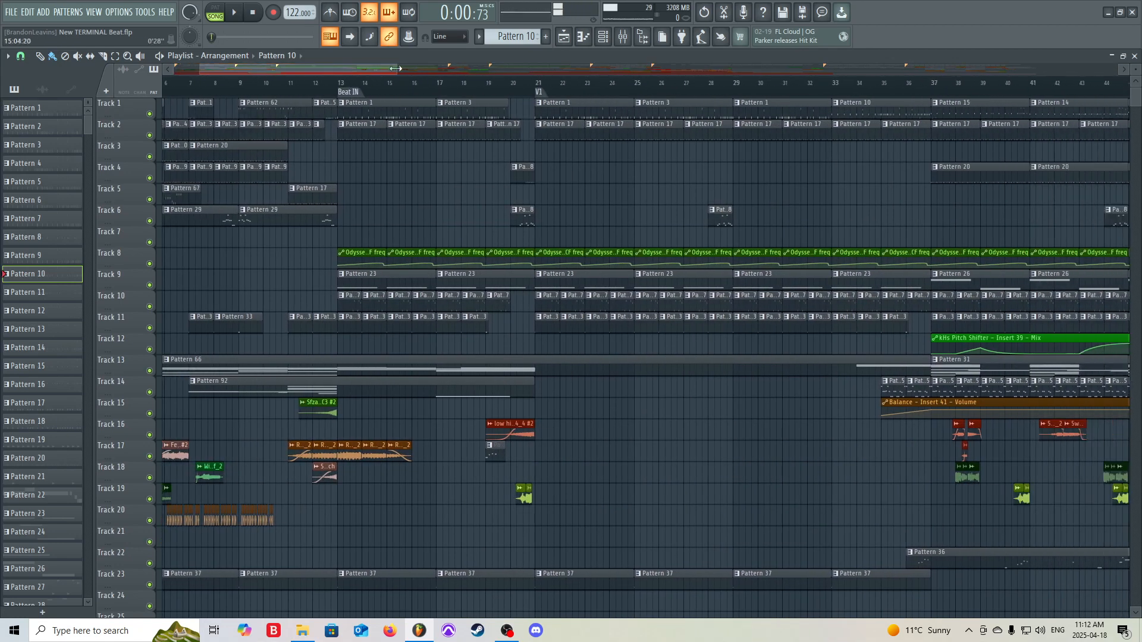
drag(764, 70, 601, 70)
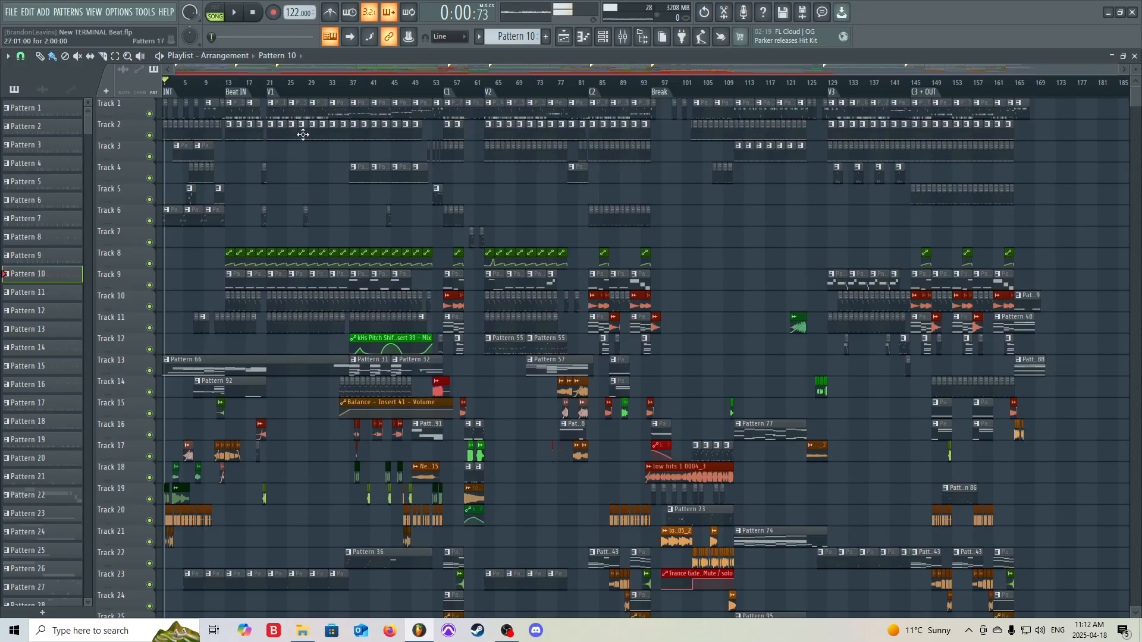
scroll(740, 262, down, 5)
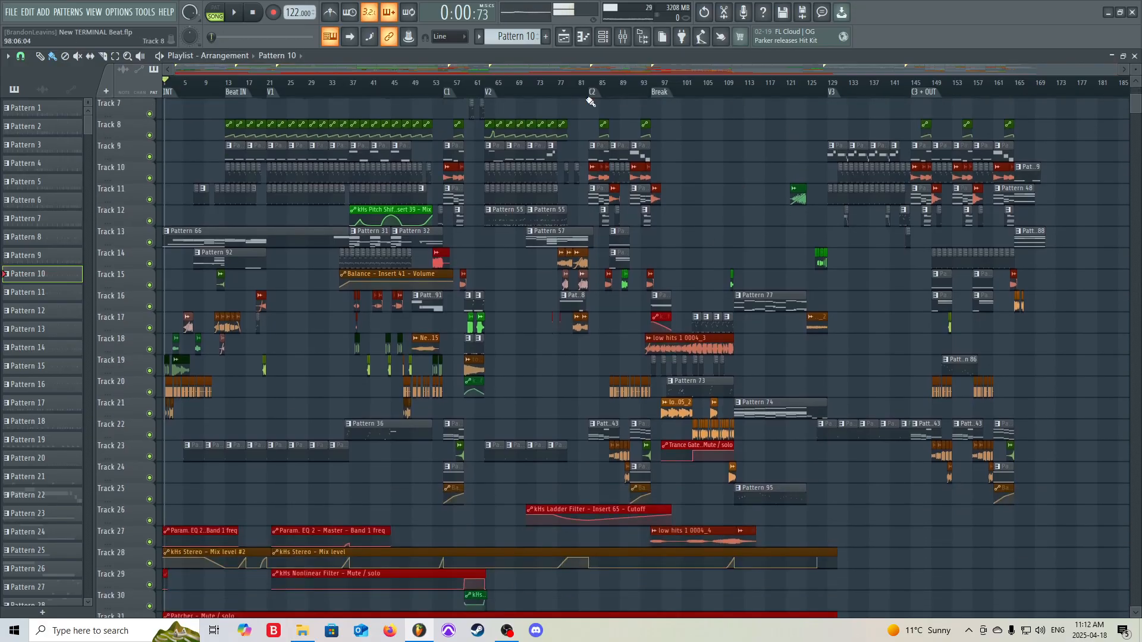
scroll(590, 102, down, 4)
scroll(452, 149, up, 9)
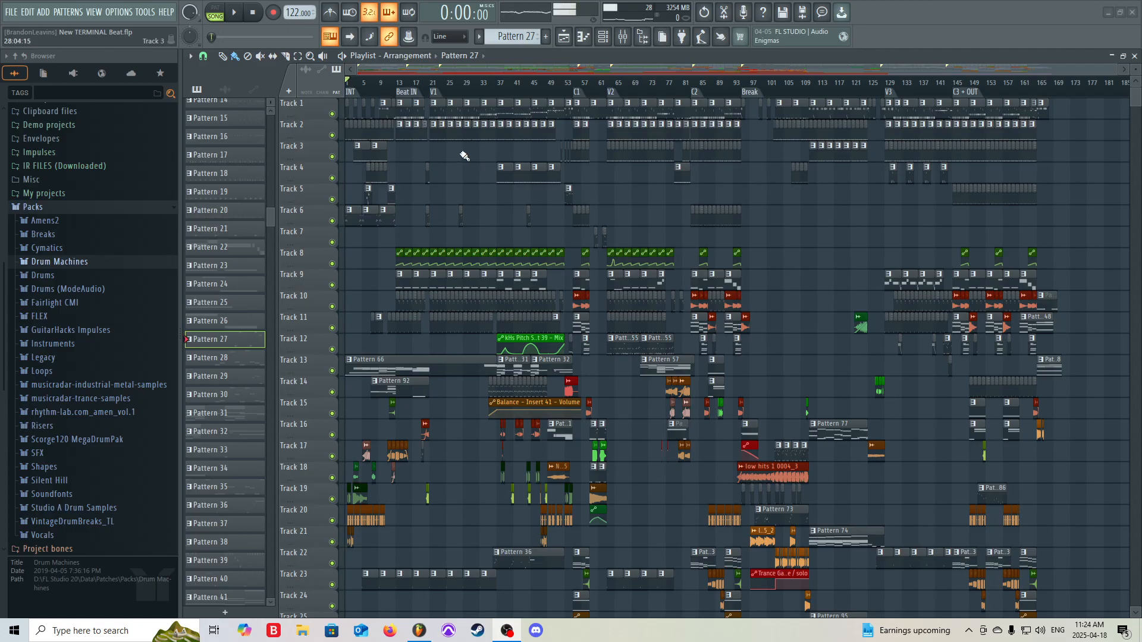
Place the playback position at the Beat IN marker and isolate Tracks 8, 9 and 10
scroll(464, 156, up, 5)
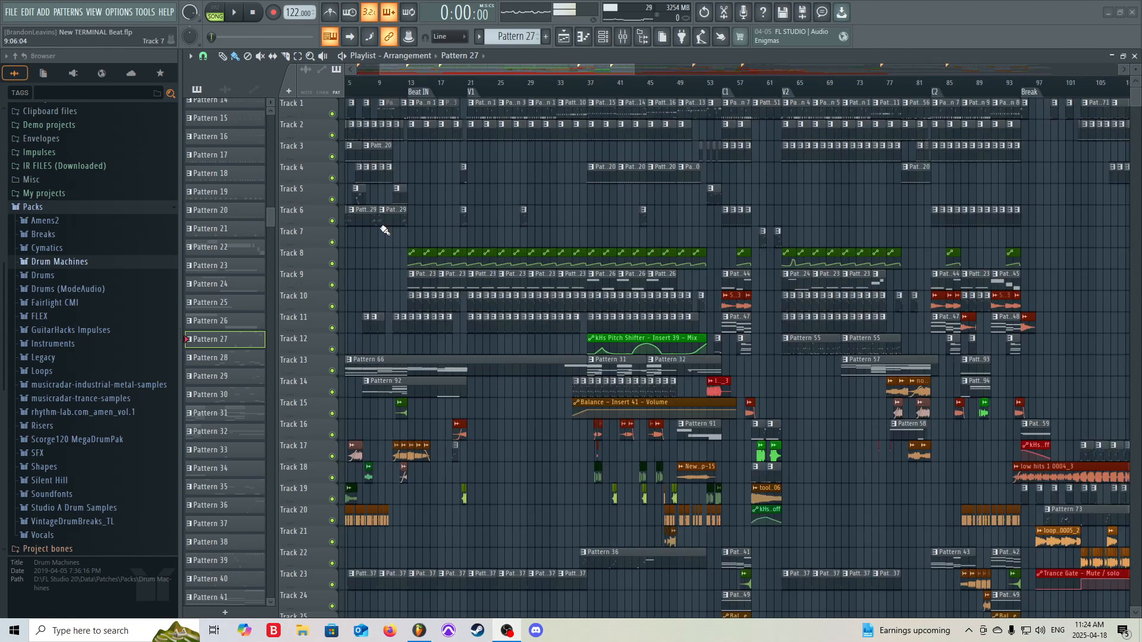
click(542, 83)
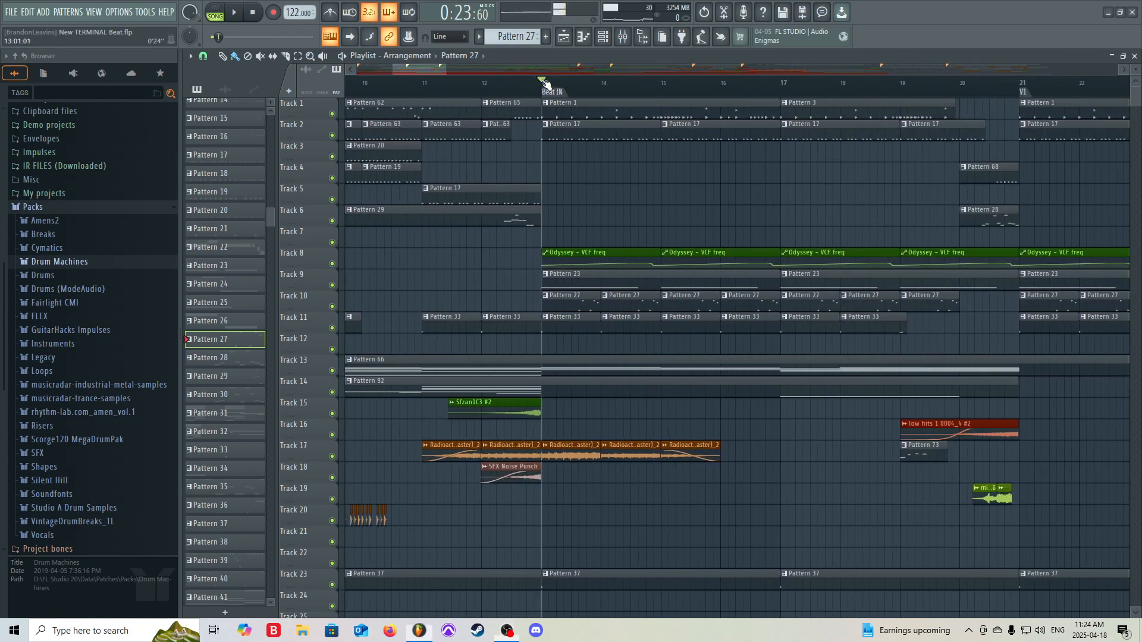
ctrl+click(332, 264)
click(332, 285)
click(332, 306)
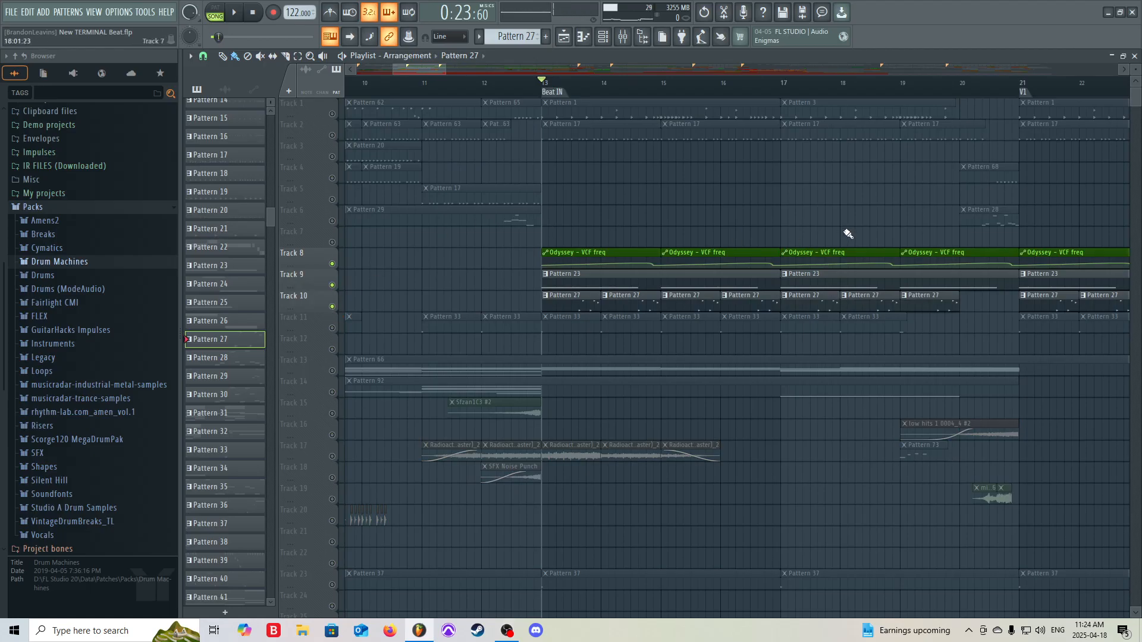
Listen to the isolated Tracks 8, 9 and 10 twice from the Beat IN marker
key(space)
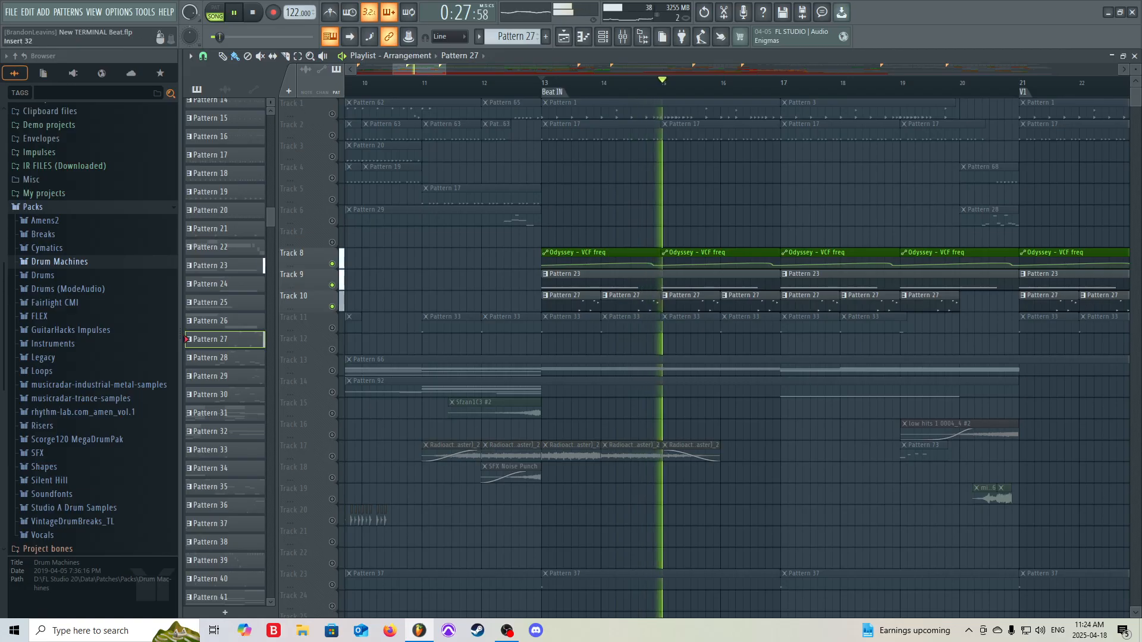
key(space)
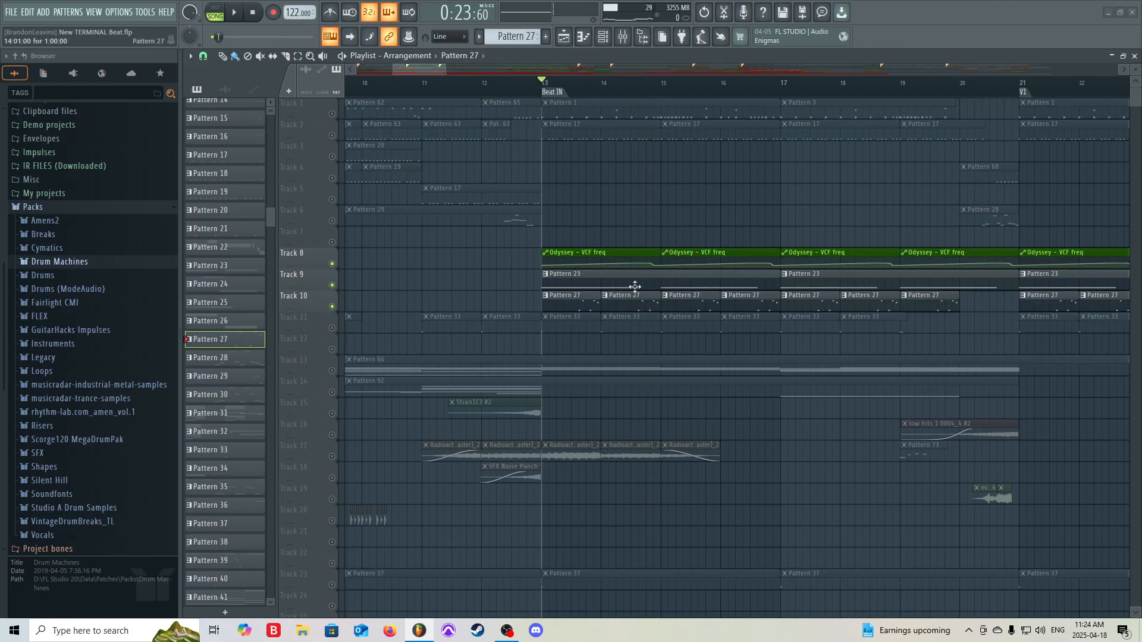
key(space)
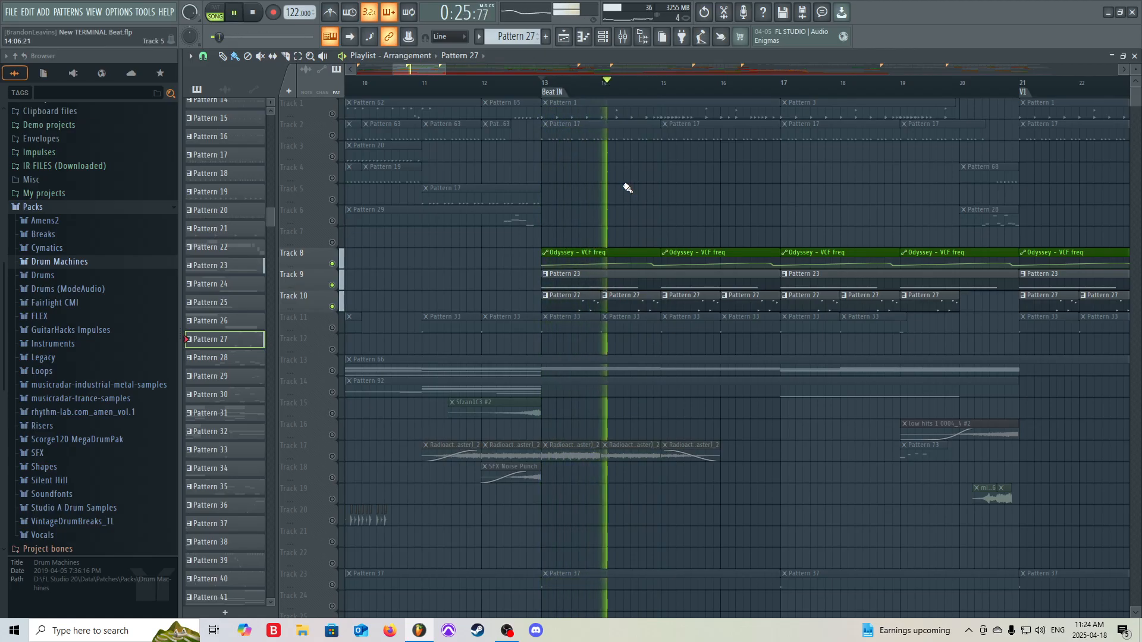
key(space)
Open the Odyssey synth from the channel rack and place its window clear for viewing
scroll(496, 251, down, 6)
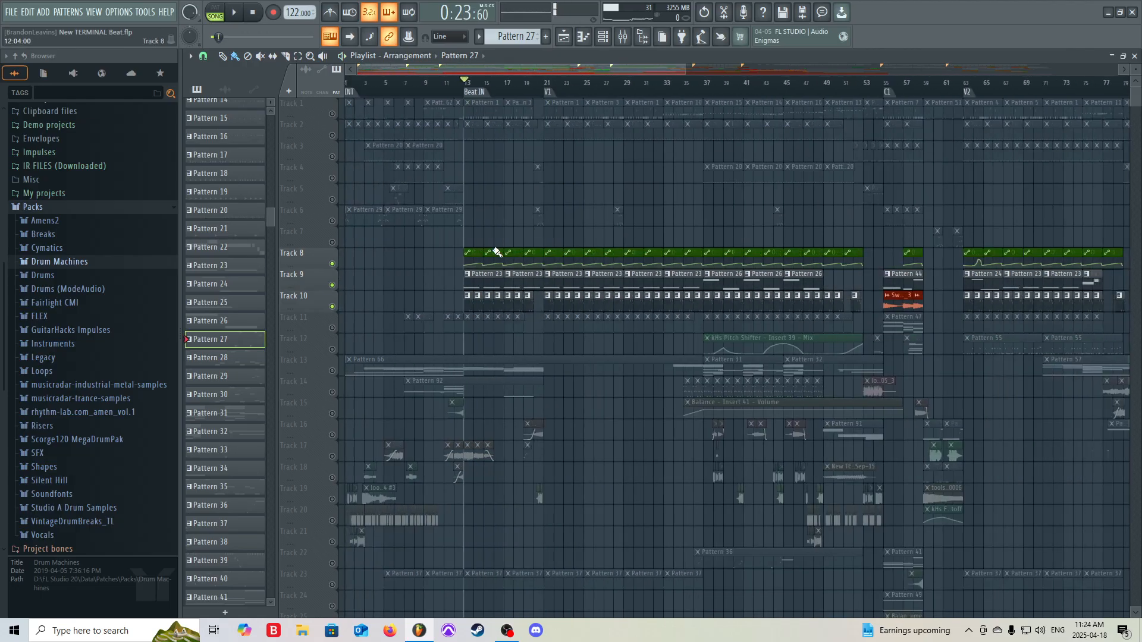
click(603, 37)
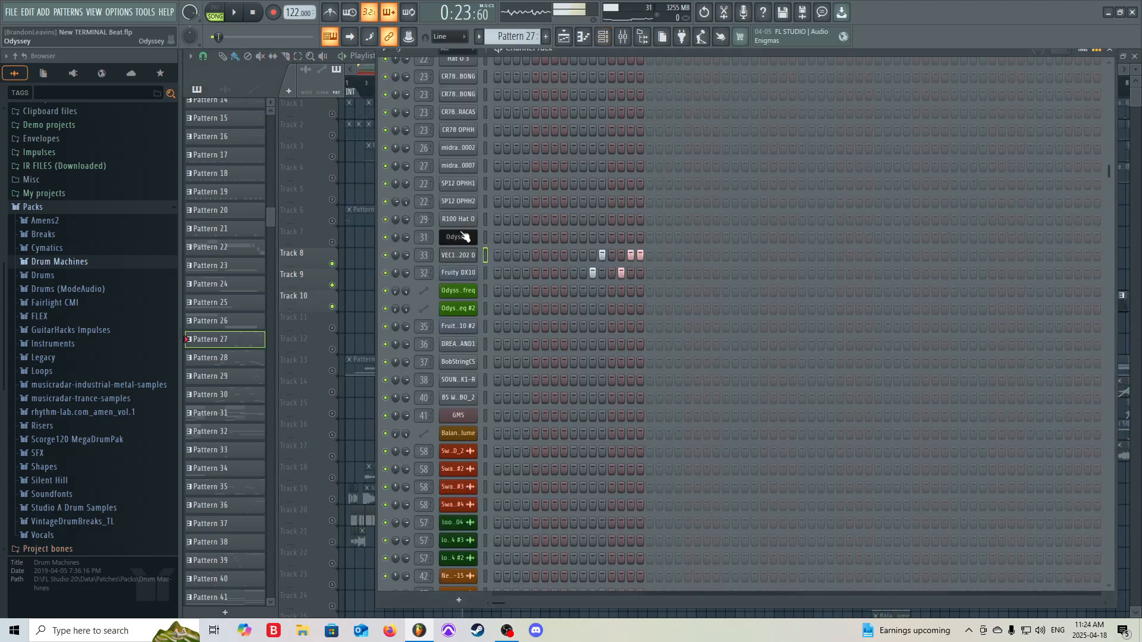
click(460, 241)
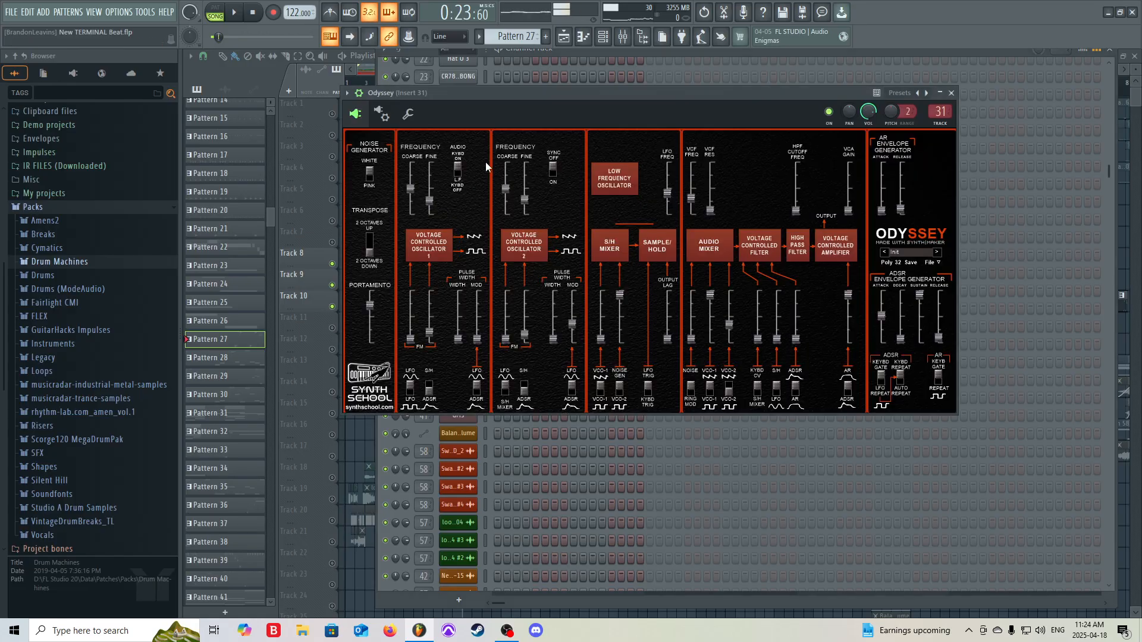
drag(497, 93, 562, 139)
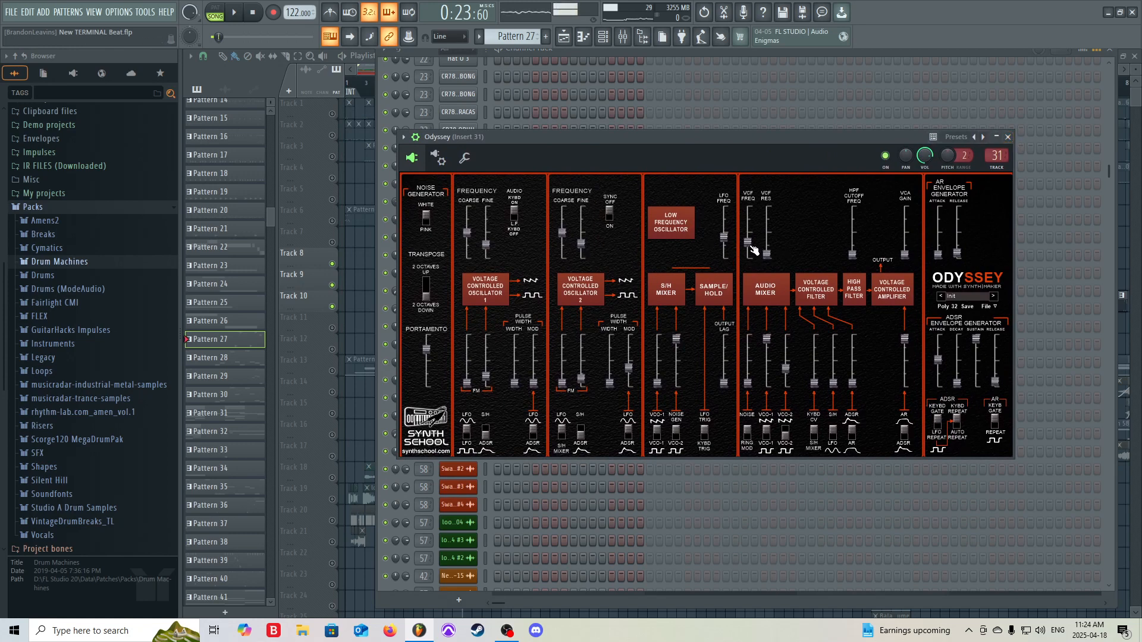
Play the isolated tracks while raising Odyssey's VCF frequency slider slightly, and close the synth
key(space)
drag(752, 250, 752, 236)
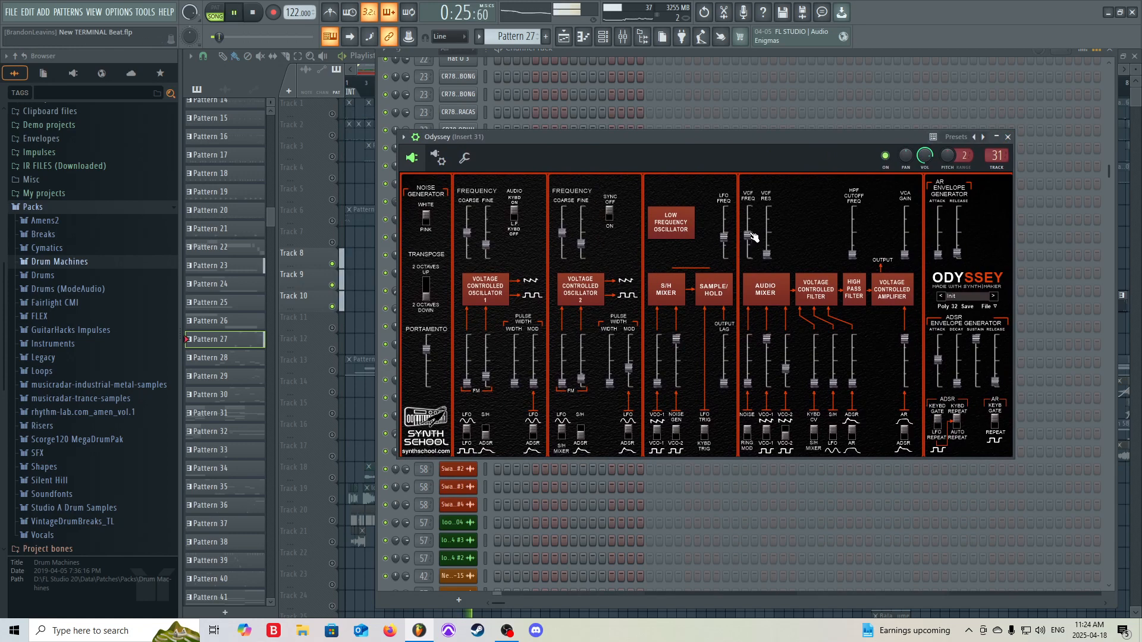
key(space)
click(1008, 138)
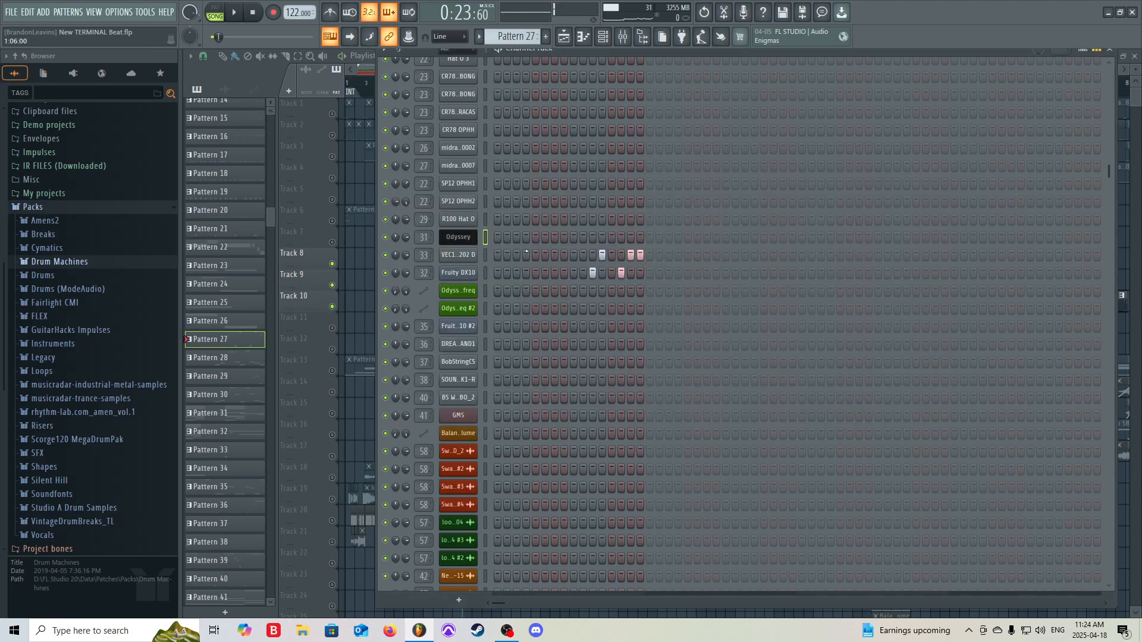
Audition the VEC1 Bass 202 D channel and examine its sampler settings
click(465, 259)
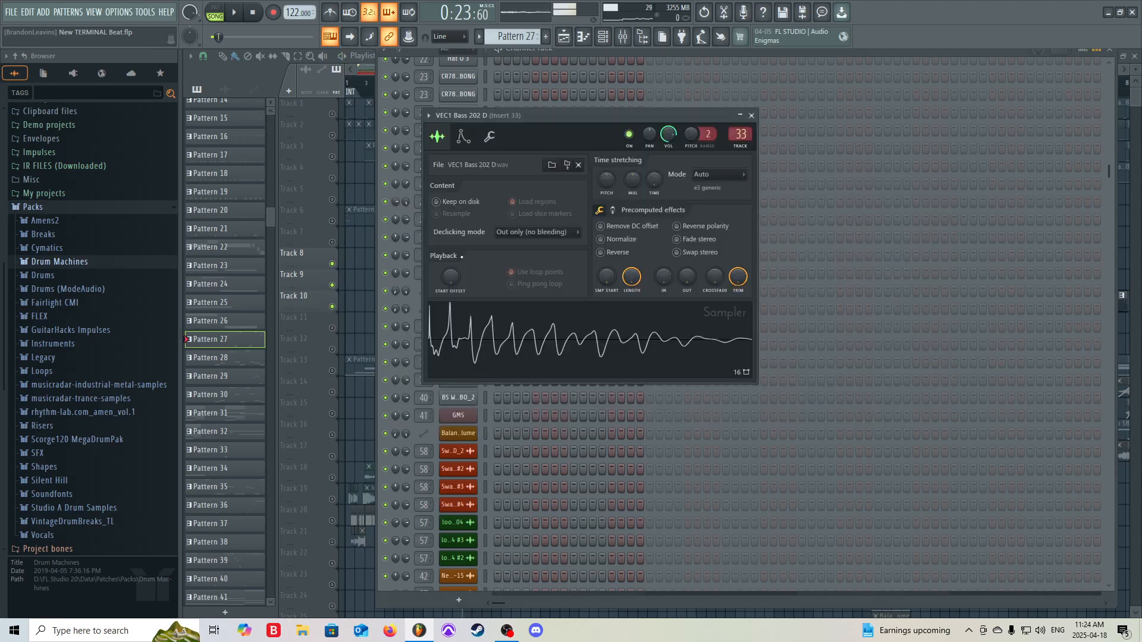
key(e)
drag(562, 117, 620, 112)
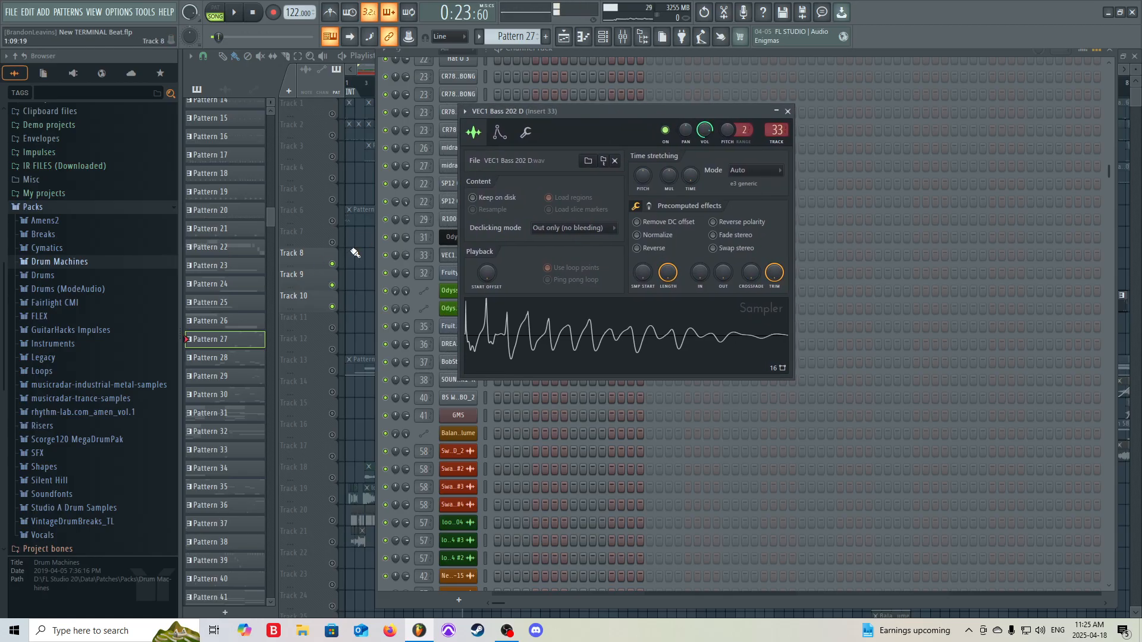
click(788, 112)
Examine the Fruity DX10 and Fruity DX10 #2 synth channels and close their windows
click(455, 277)
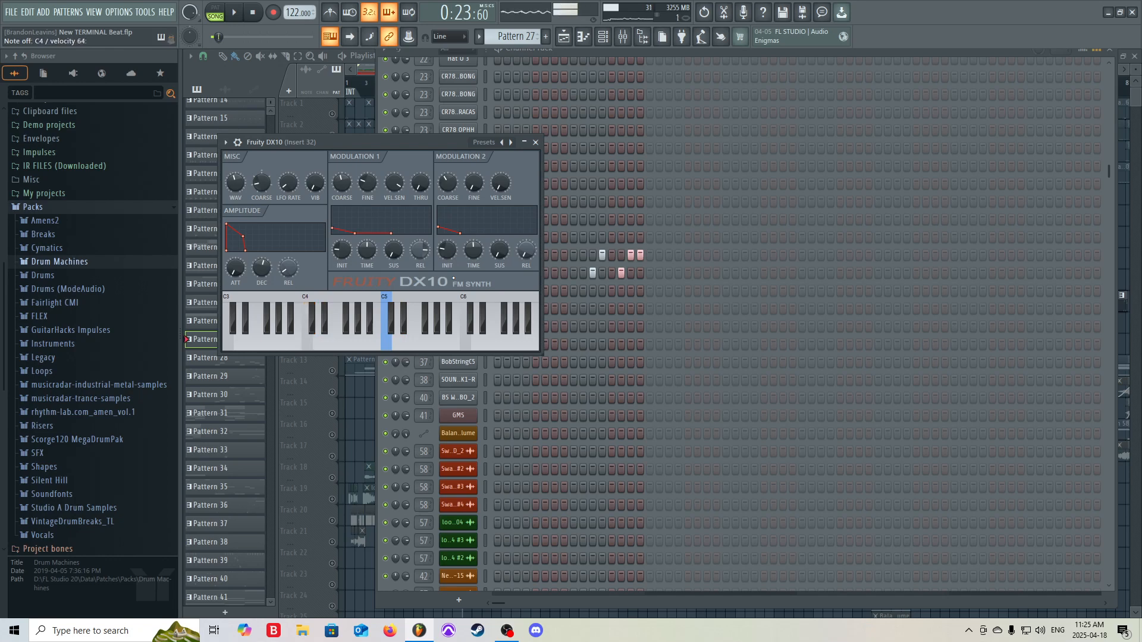
click(535, 142)
click(461, 325)
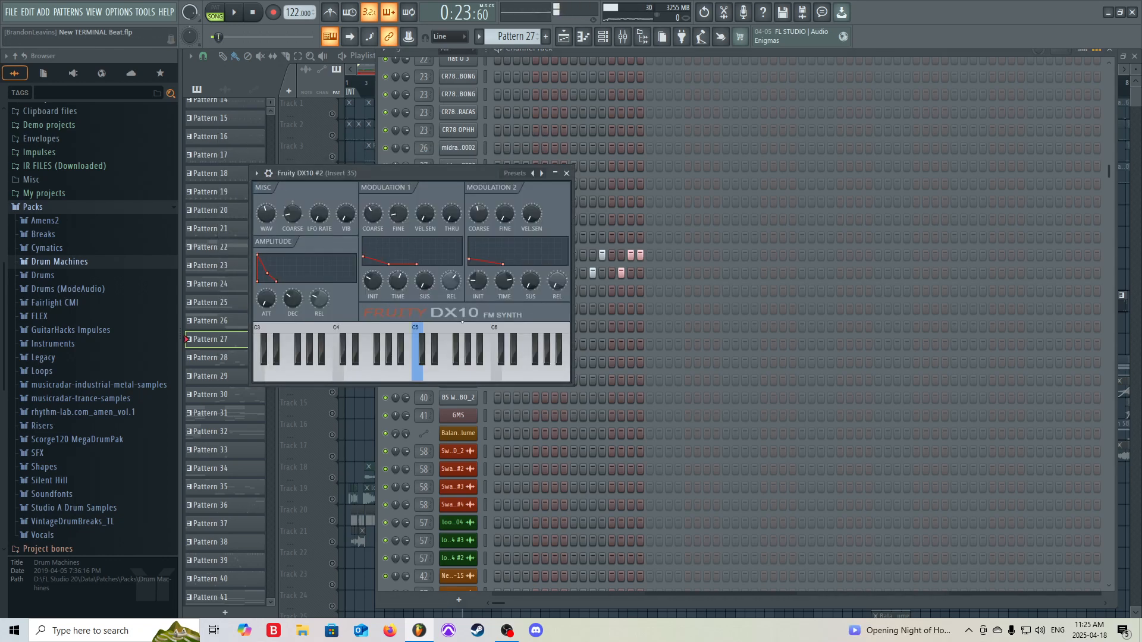
click(566, 173)
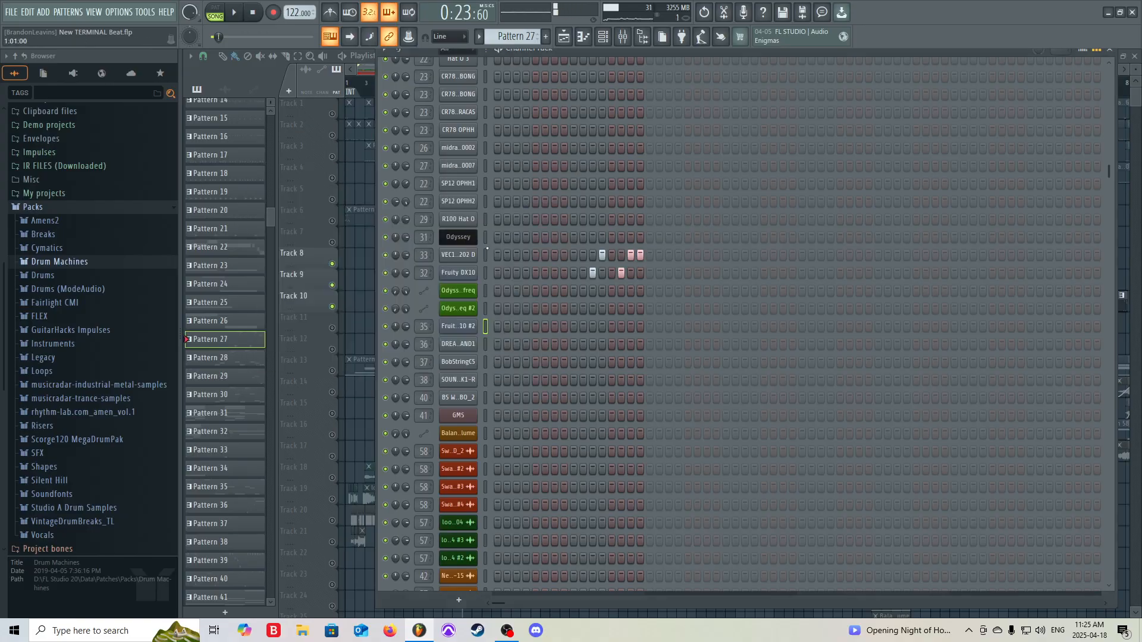
click(461, 273)
click(536, 142)
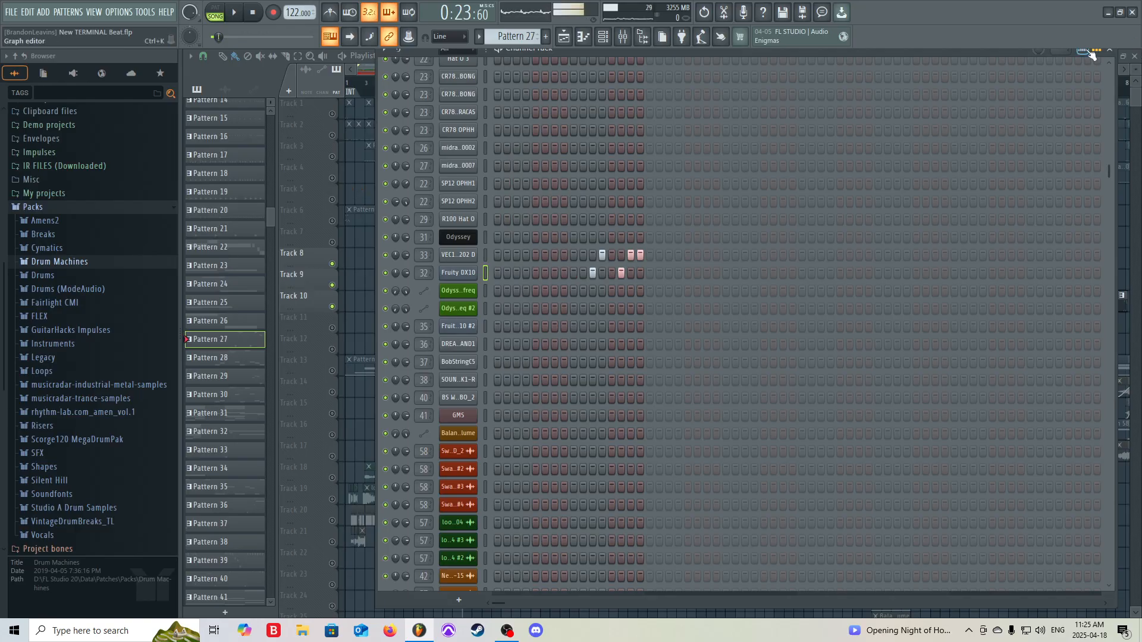
Step through the mixer inserts following Insert 29 to review their effects and routing
click(506, 632)
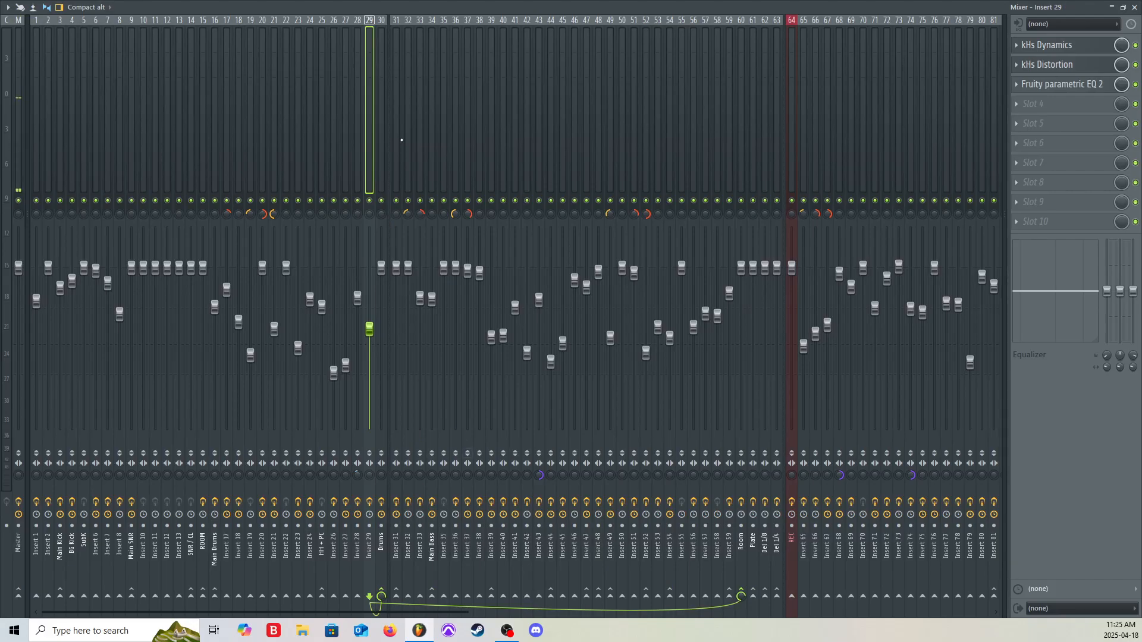
key(Right)
key(Right)
key(Right)
key(Right)
key(Left)
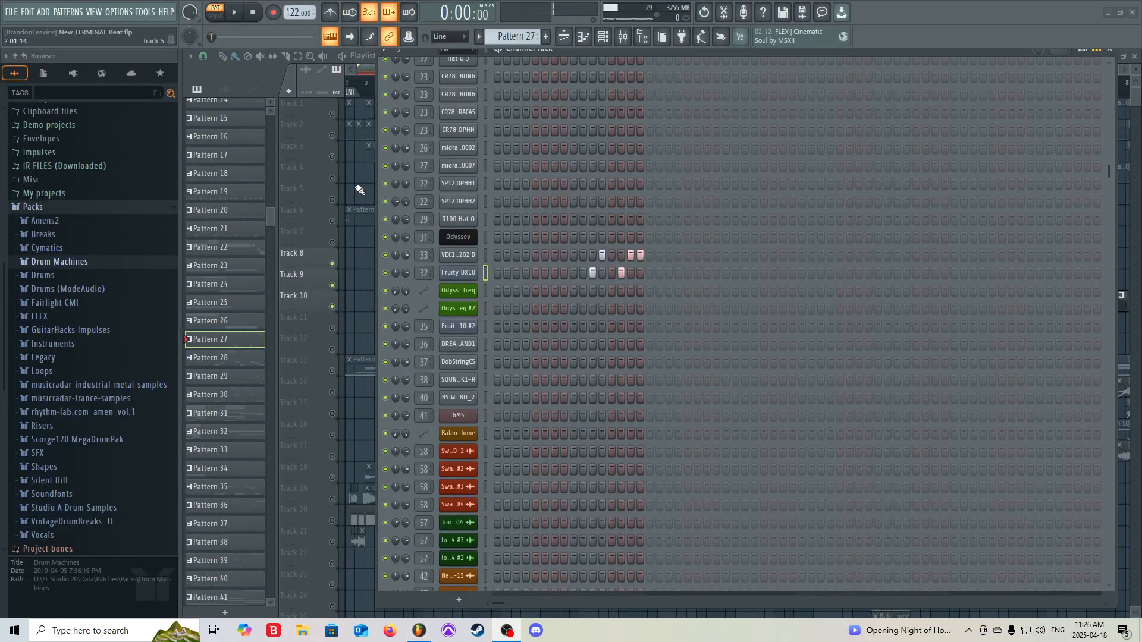
Return to the playlist and place the playback position at the V3 section, bar 129
click(361, 189)
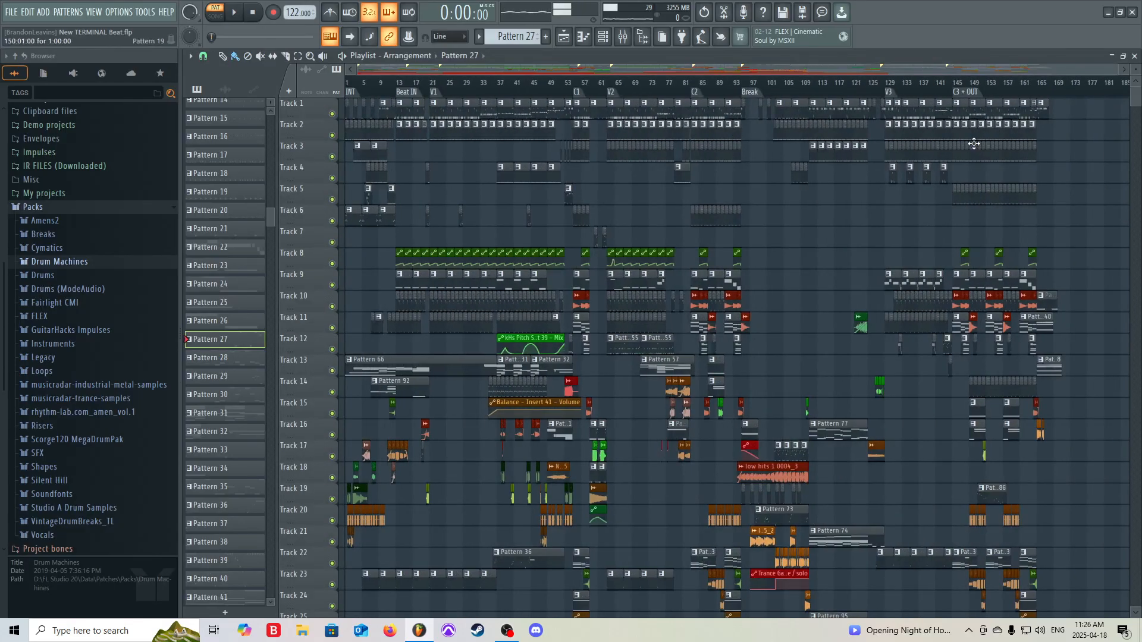
scroll(912, 113, up, 8)
scroll(660, 93, up, 2)
click(630, 89)
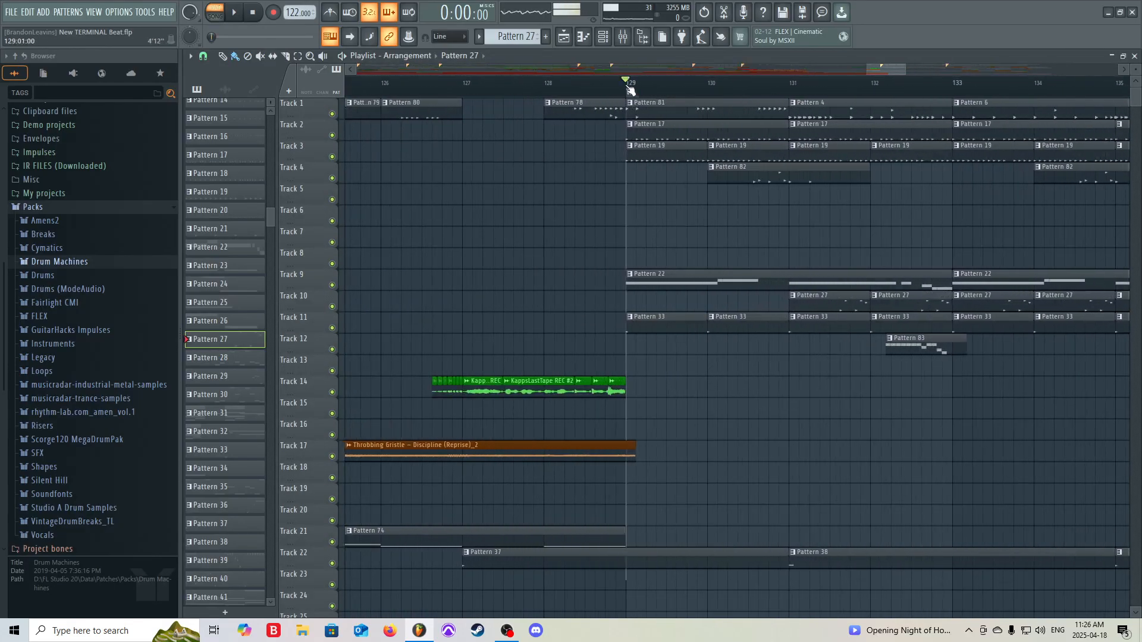
Solo Track 9 and listen to Pattern 22 from the start of V3
right_click(332, 285)
scroll(339, 357, down, 3)
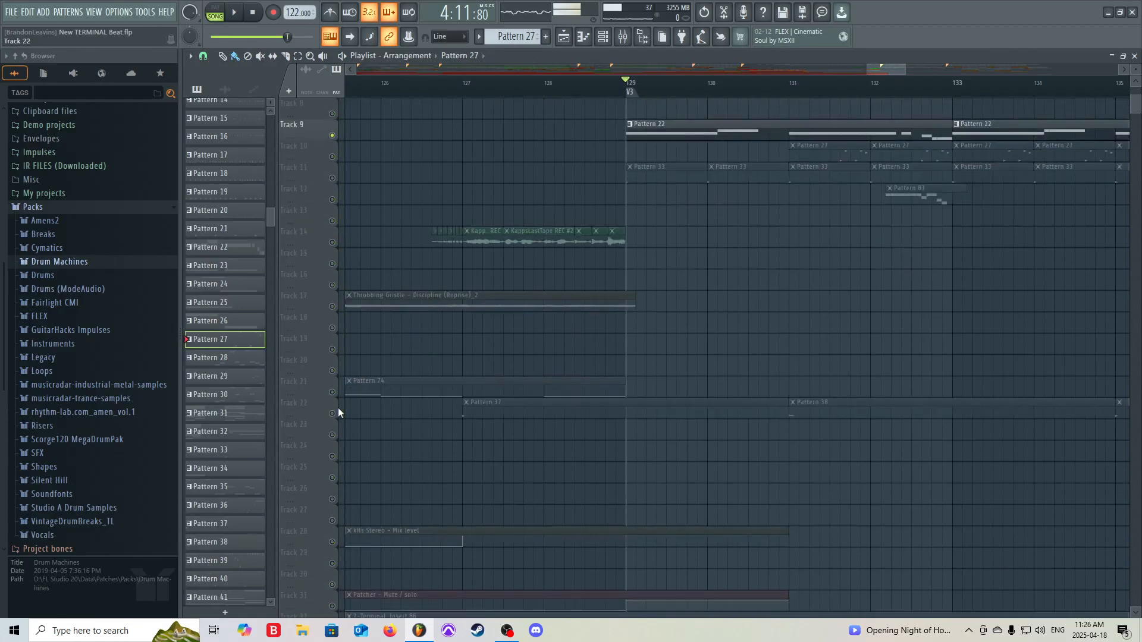
scroll(523, 314, up, 3)
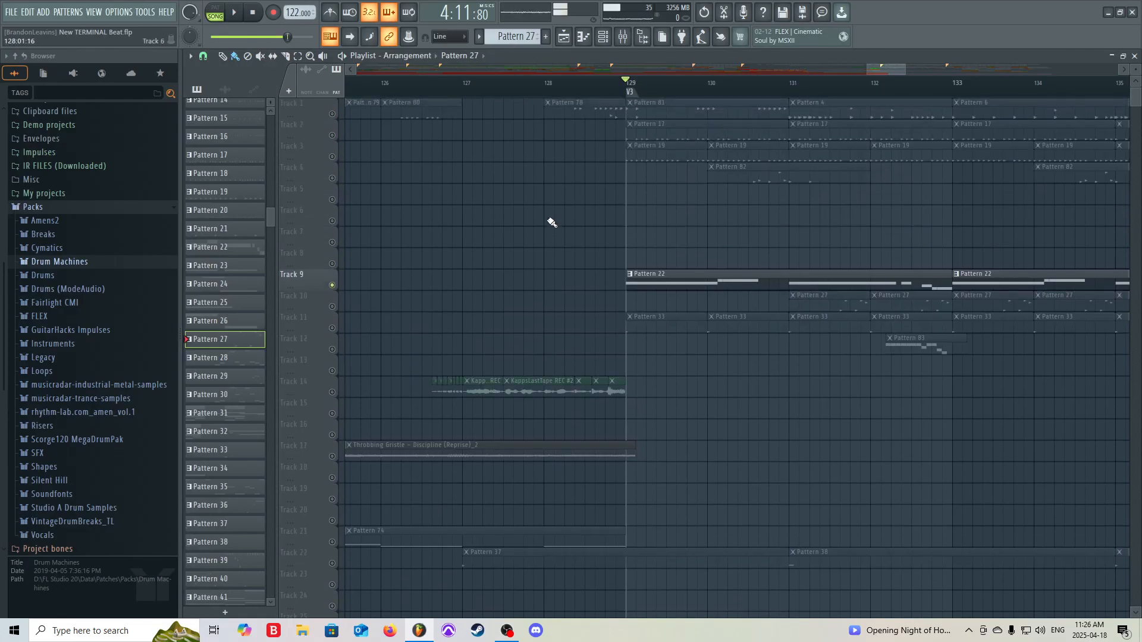
key(space)
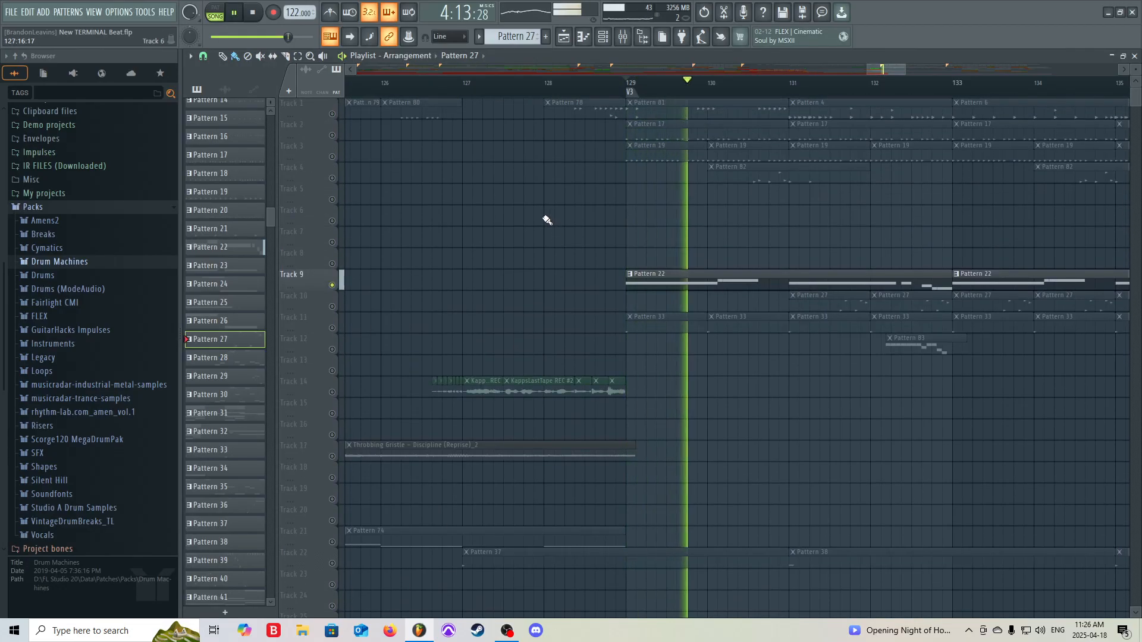
key(space)
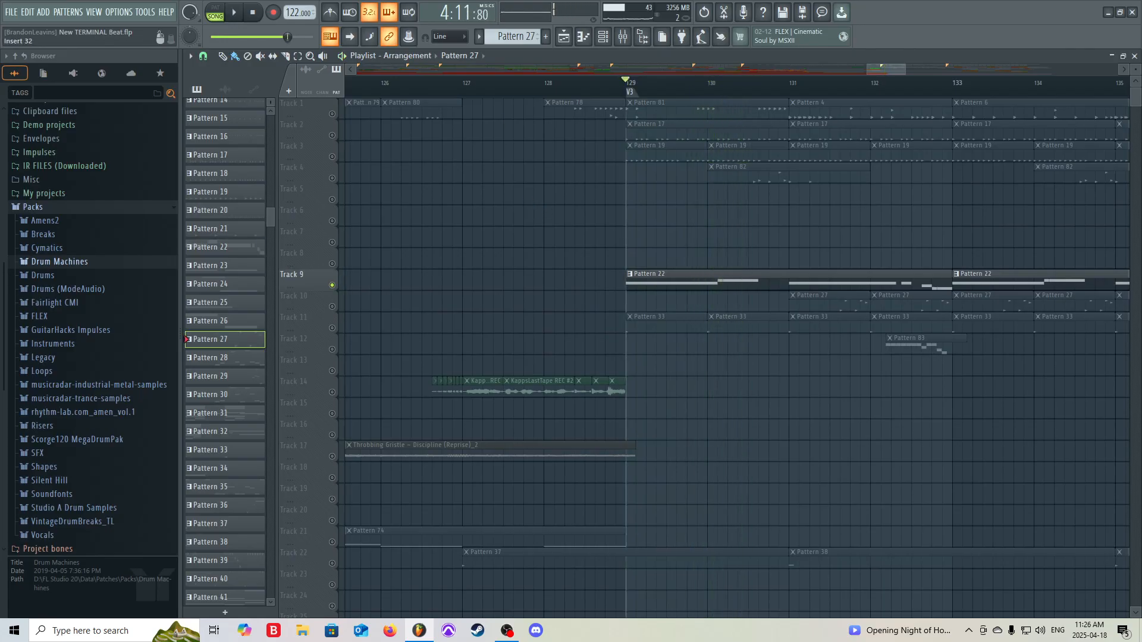
Inspect the API-550B Stereo equalizer and the first Fruity Parametric EQ 2 inside Insert 31's Patcher
key(F6)
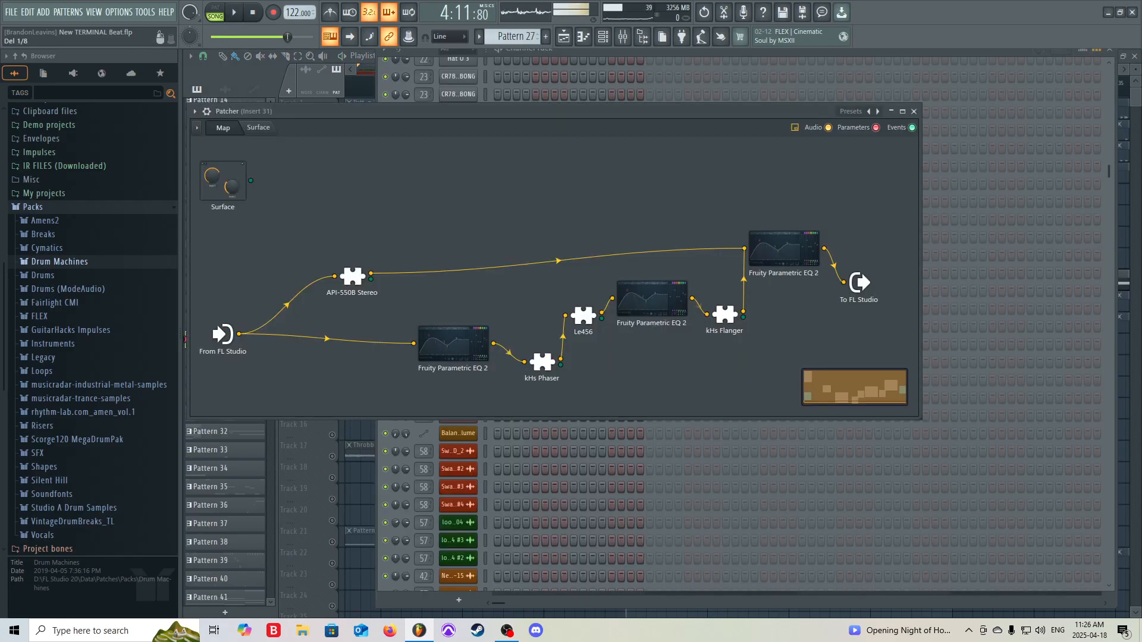
drag(541, 106, 682, 123)
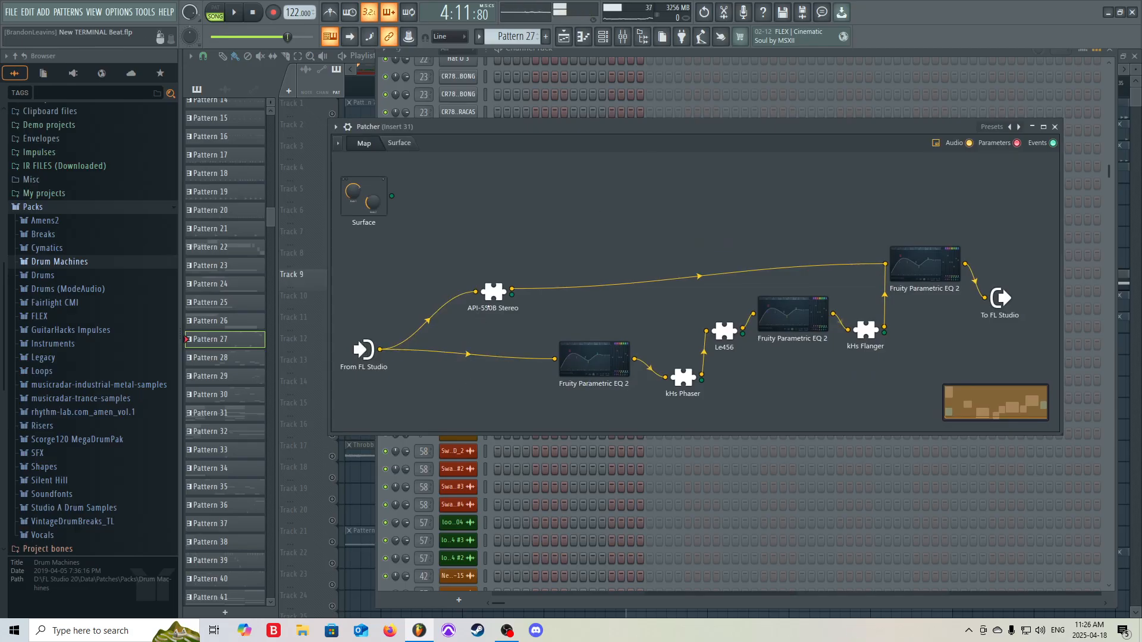
click(497, 294)
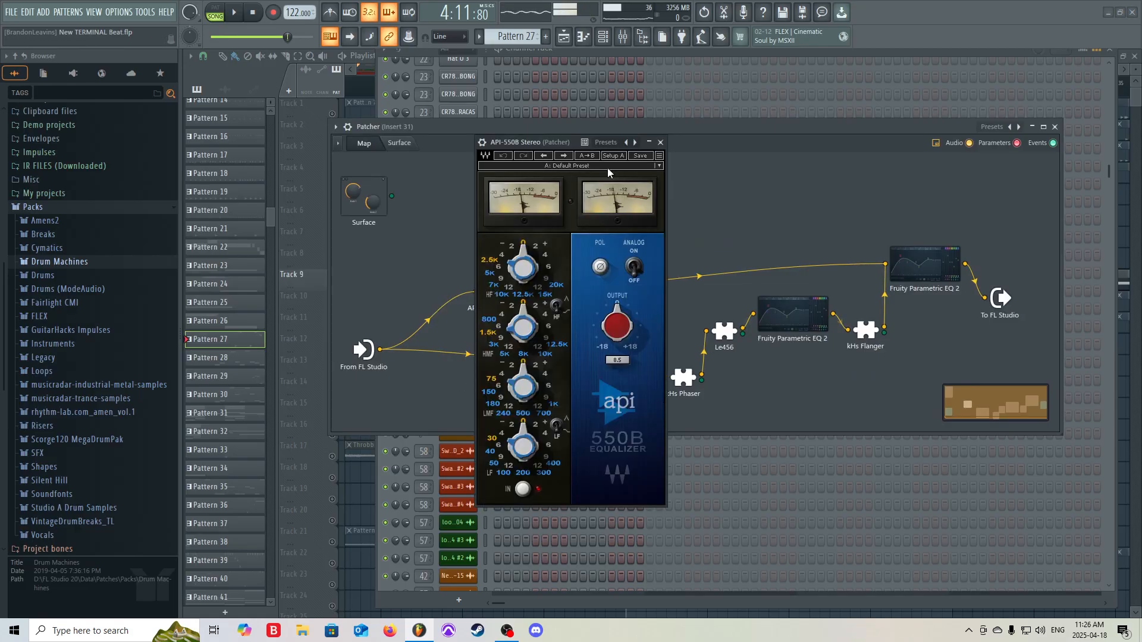
click(660, 142)
click(612, 370)
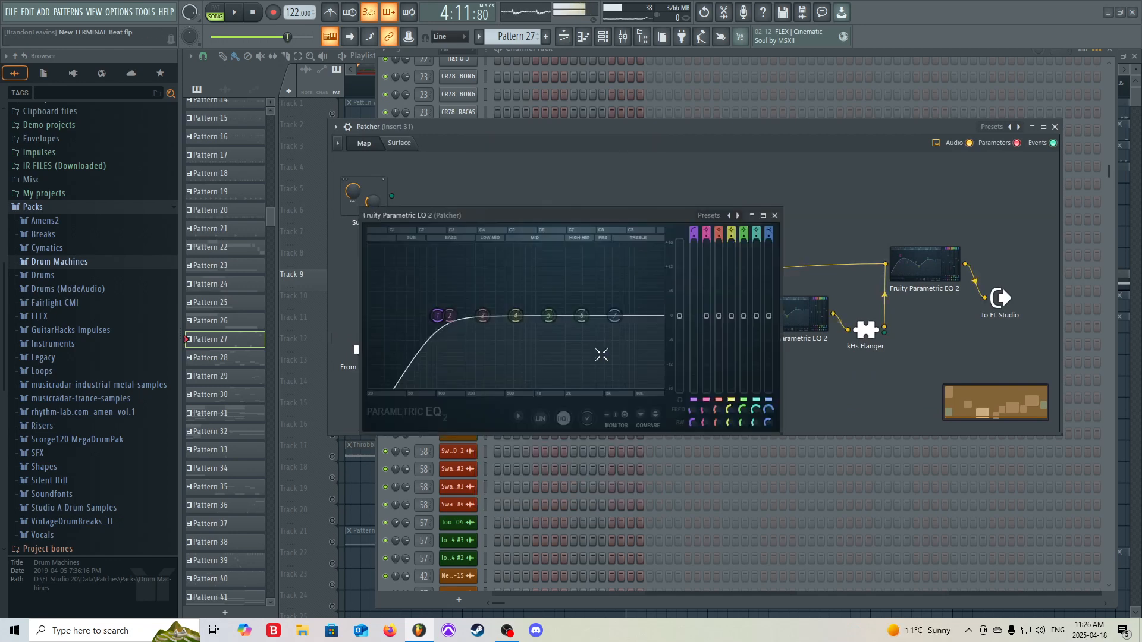
Close the equalizer, check the kHs Phaser inside Insert 31's Patcher, and close the Patcher
click(774, 213)
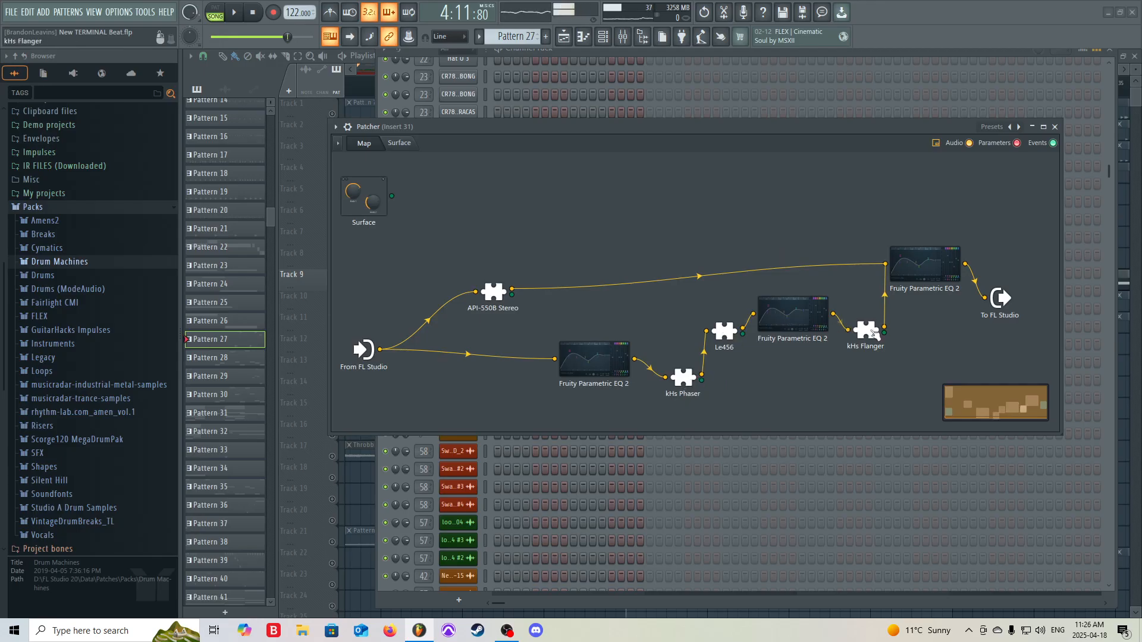
double_click(684, 378)
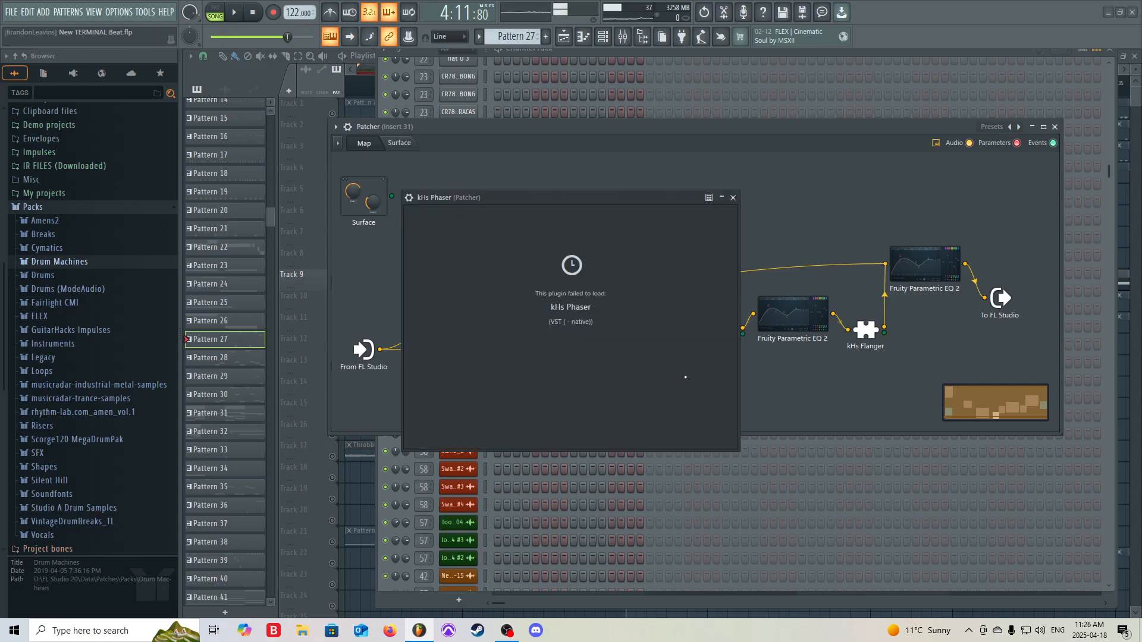
click(732, 198)
drag(870, 123, 730, 123)
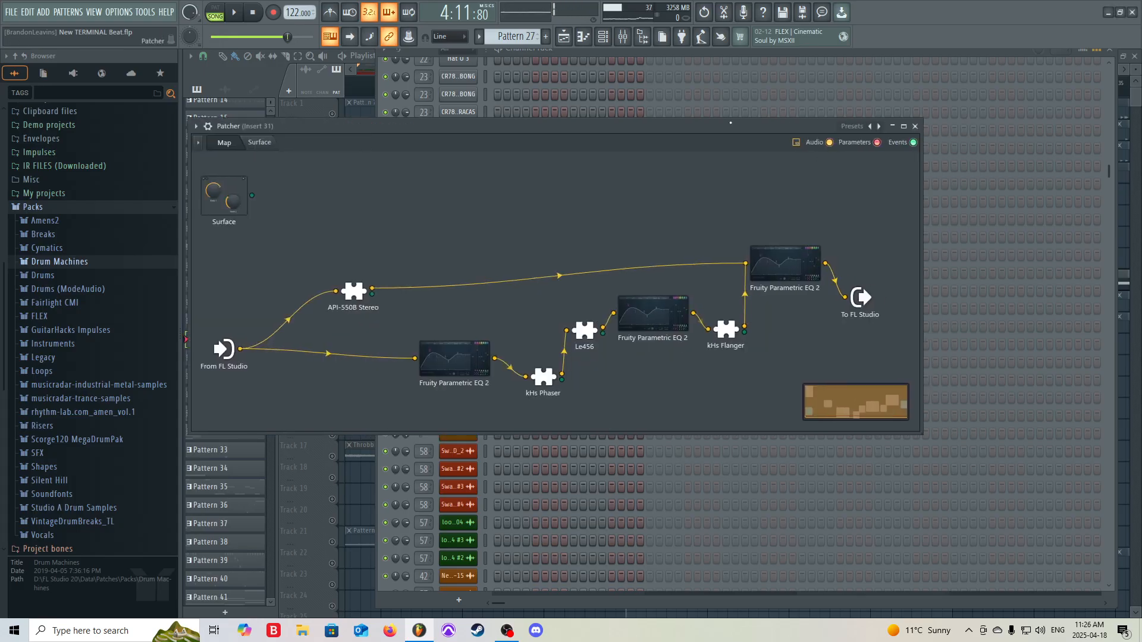
drag(832, 126, 1018, 95)
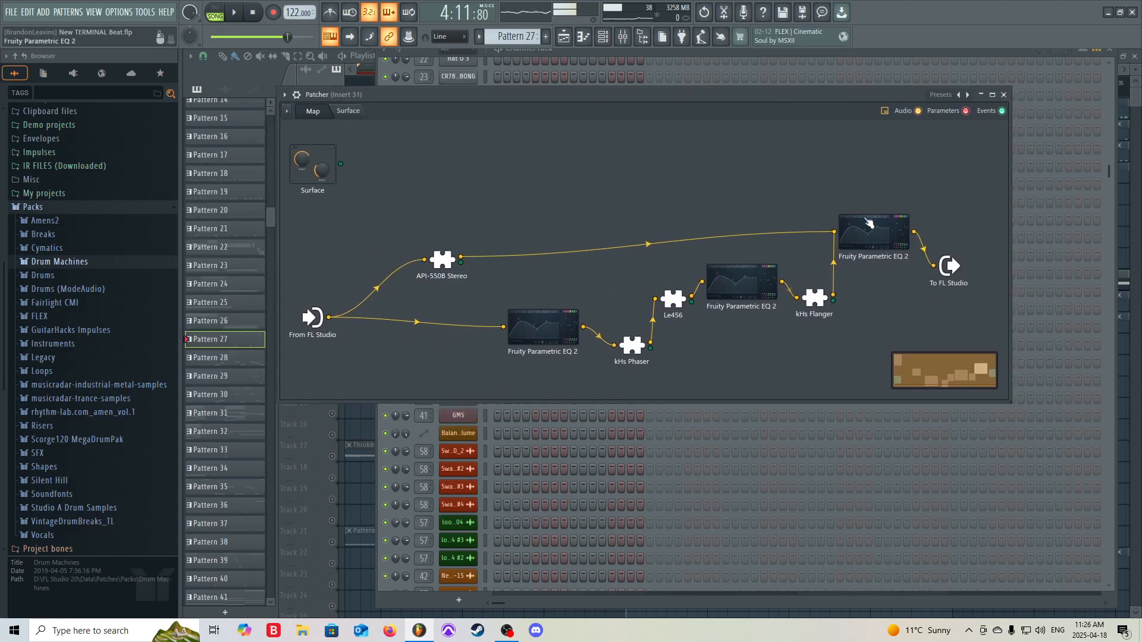
click(1004, 95)
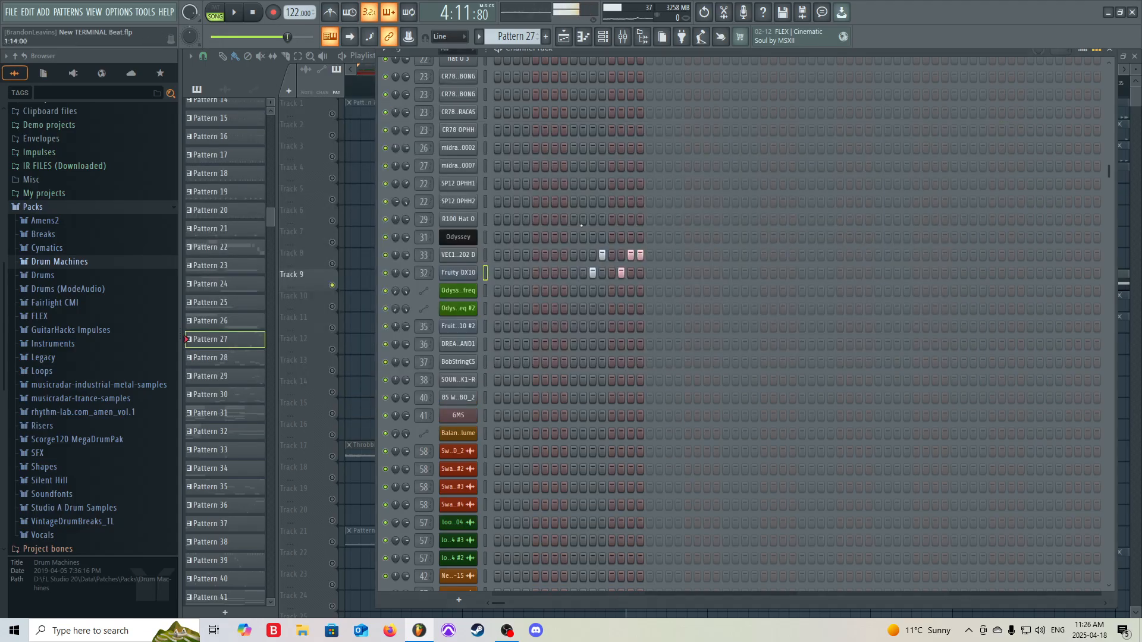
Return to the playlist, add Track 8 to the soloed Track 9, and listen from the Beat IN marker
click(362, 219)
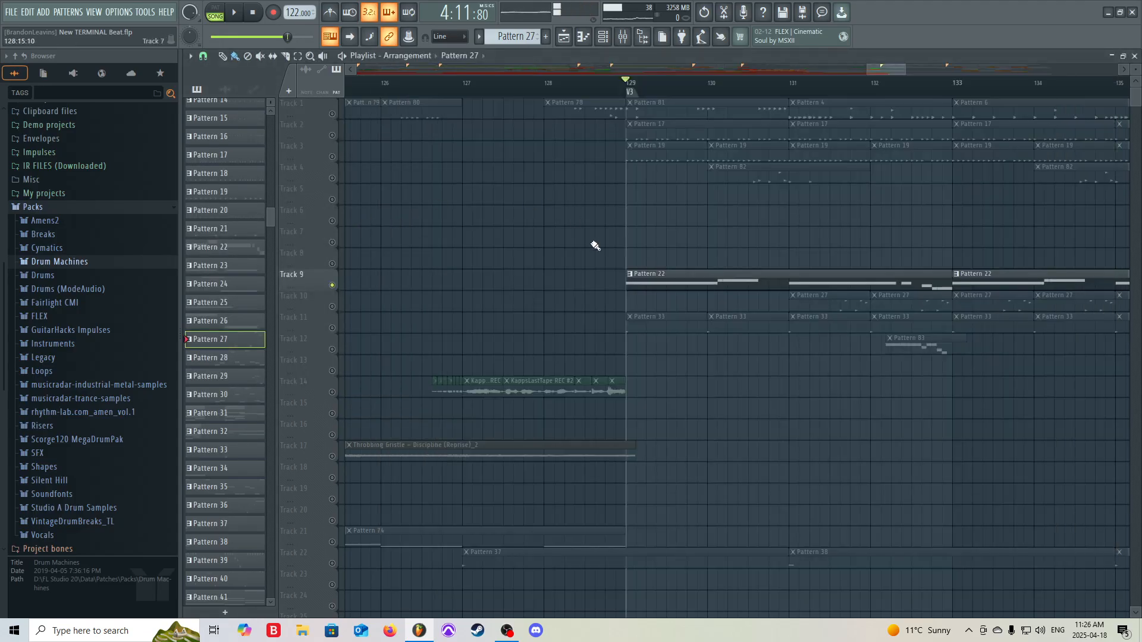
scroll(356, 285, down, 10)
ctrl+click(332, 285)
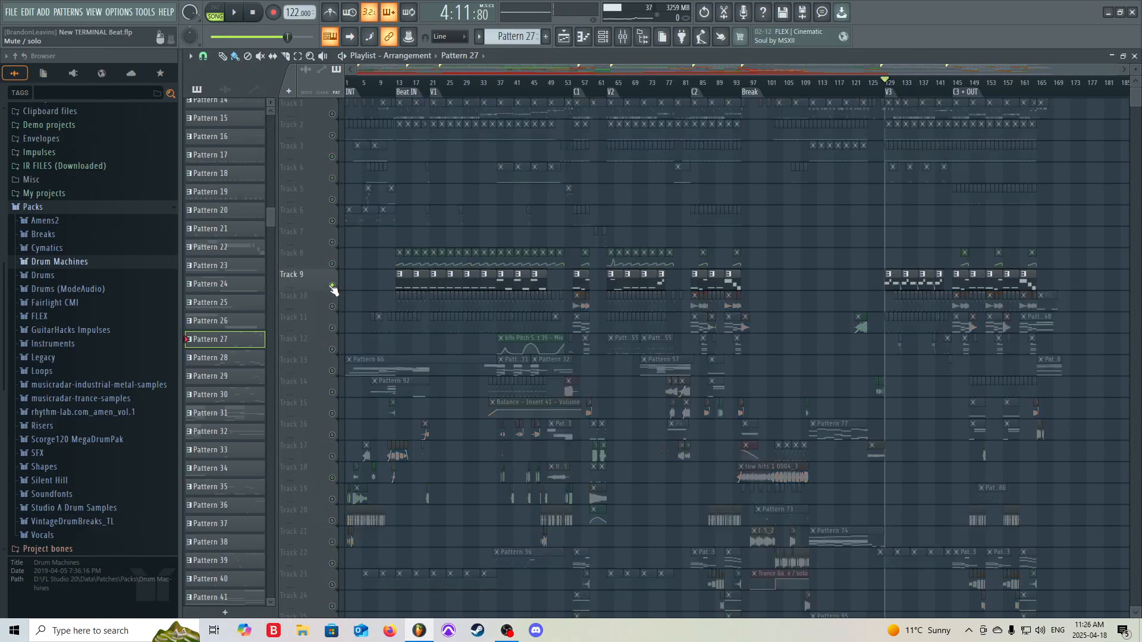
click(332, 263)
click(394, 81)
key(space)
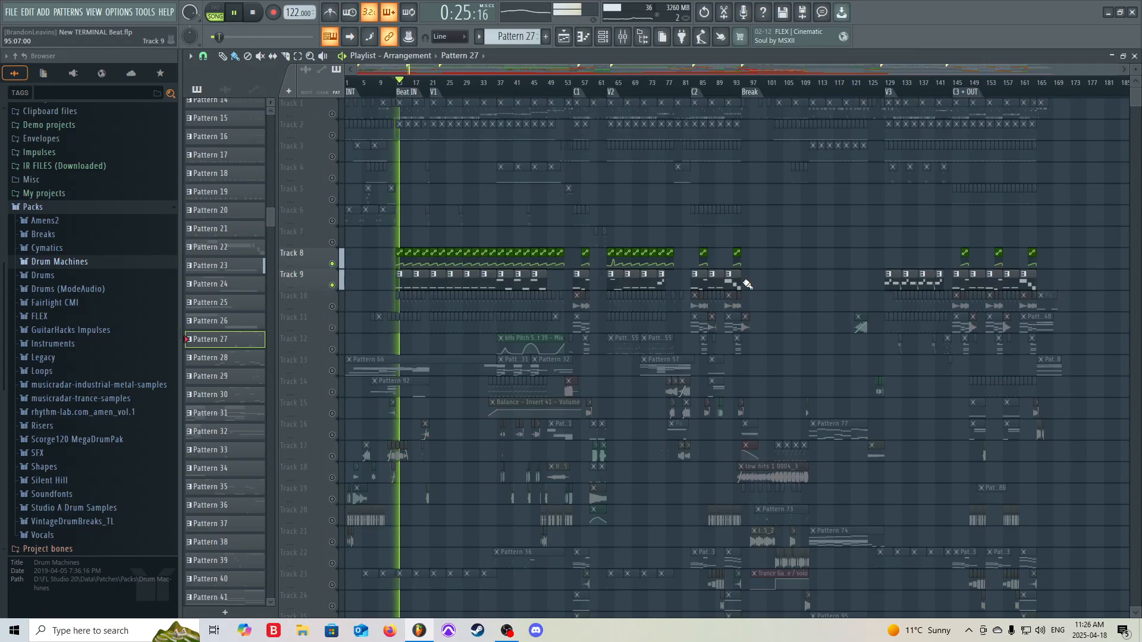
key(space)
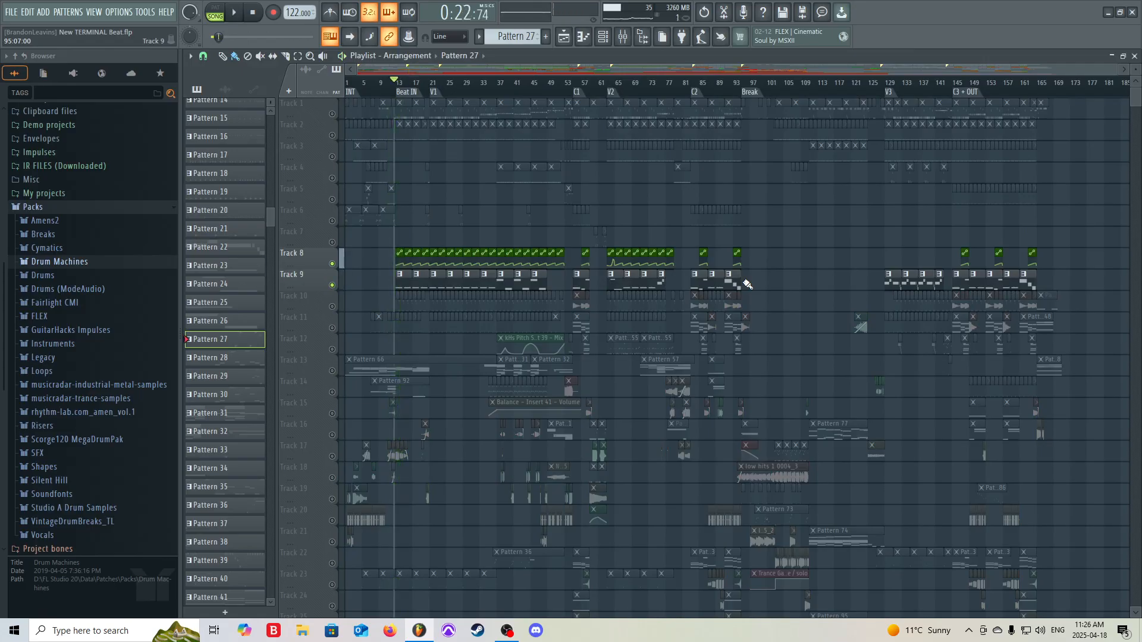
Enable the Patcher mute/solo automation on Track 31 and listen to Tracks 8 and 9 from the V3 section
scroll(746, 285, down, 5)
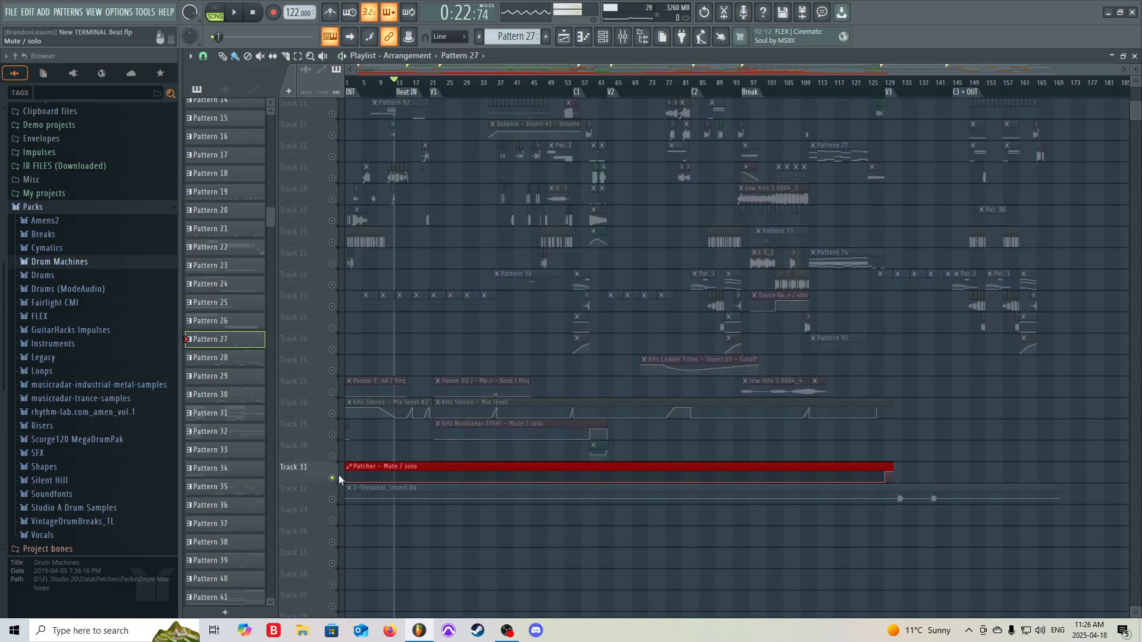
scroll(910, 294, up, 5)
click(890, 83)
key(space)
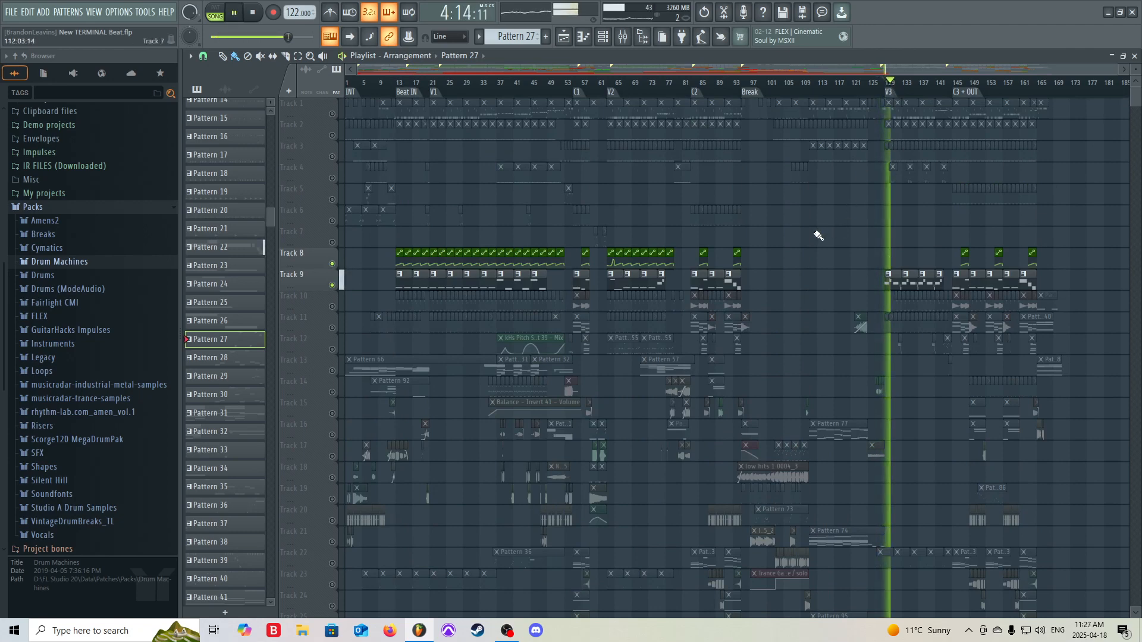
key(space)
Examine Pattern 22's Odyssey notes in the piano roll, then go back to the playlist
double_click(894, 283)
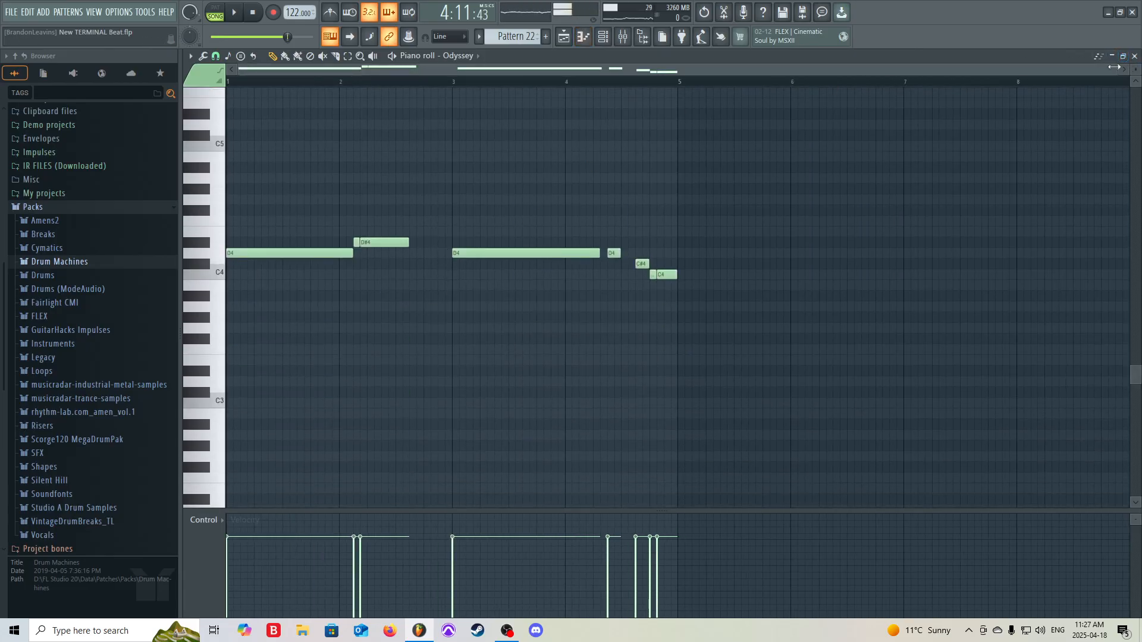
scroll(826, 97, up, 3)
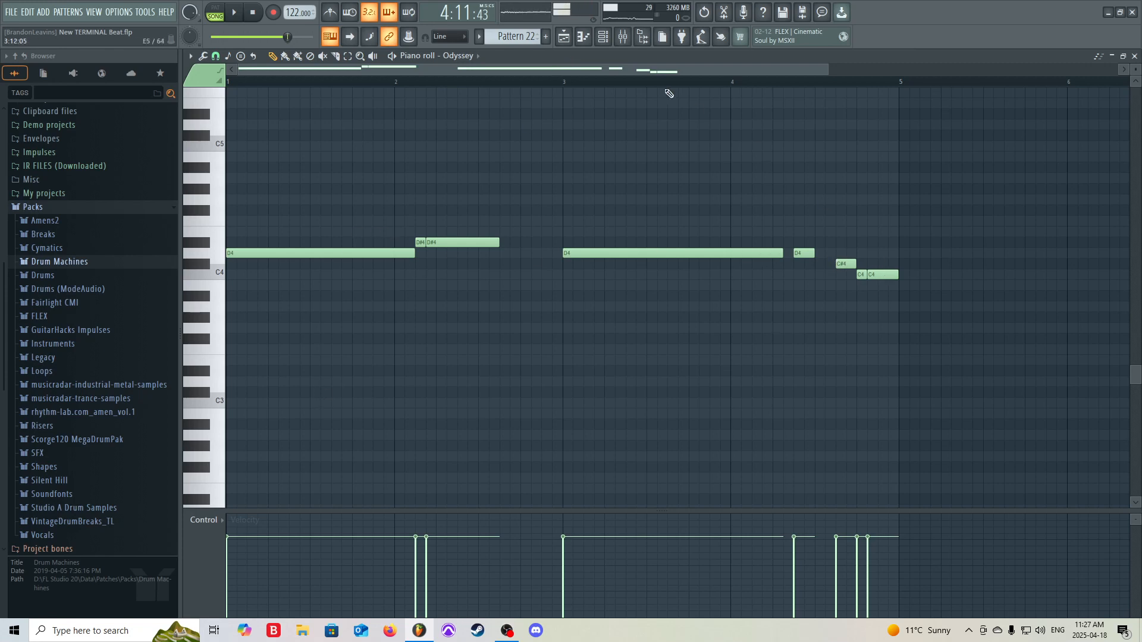
click(564, 36)
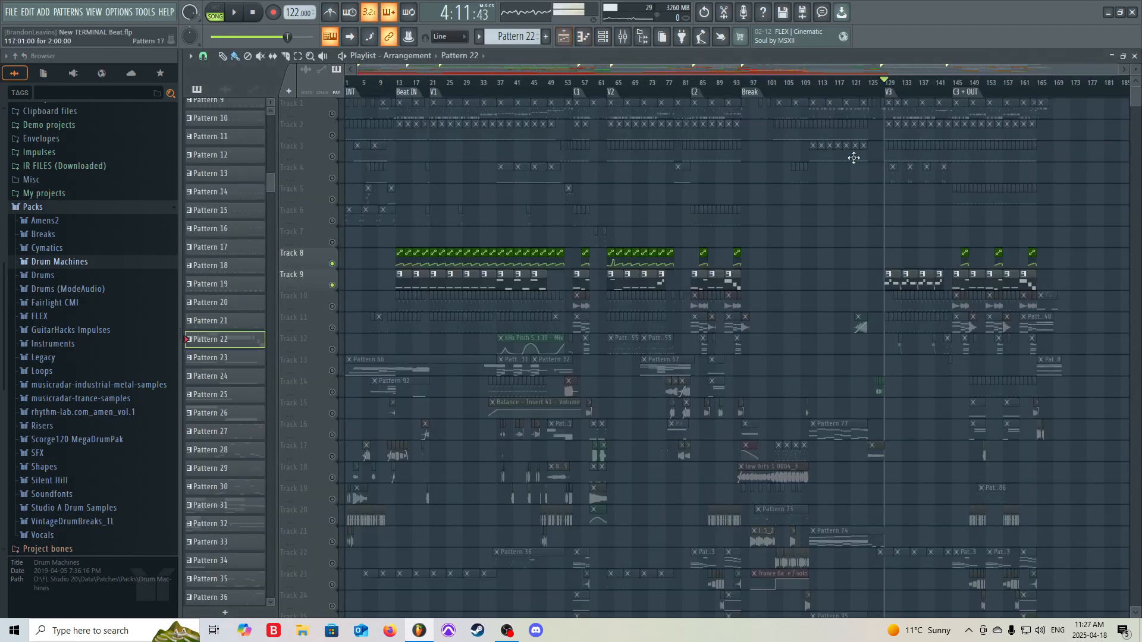
Unmute all playlist tracks and listen to the full mix from the V1 marker at bar 21
right_click(332, 285)
scroll(395, 148, up, 6)
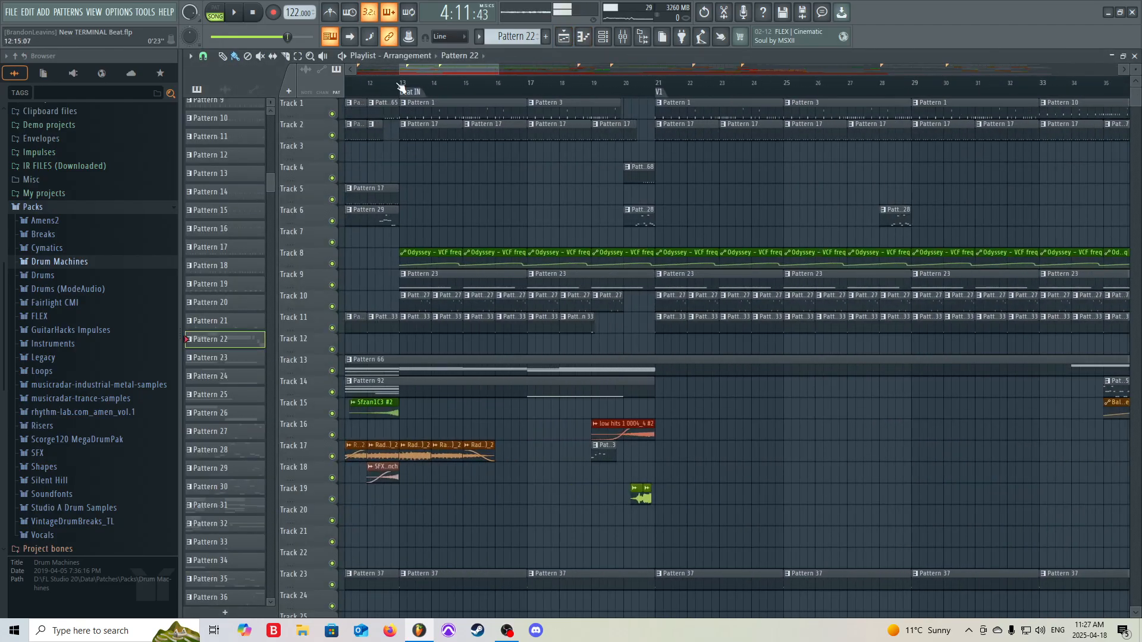
click(402, 84)
click(656, 84)
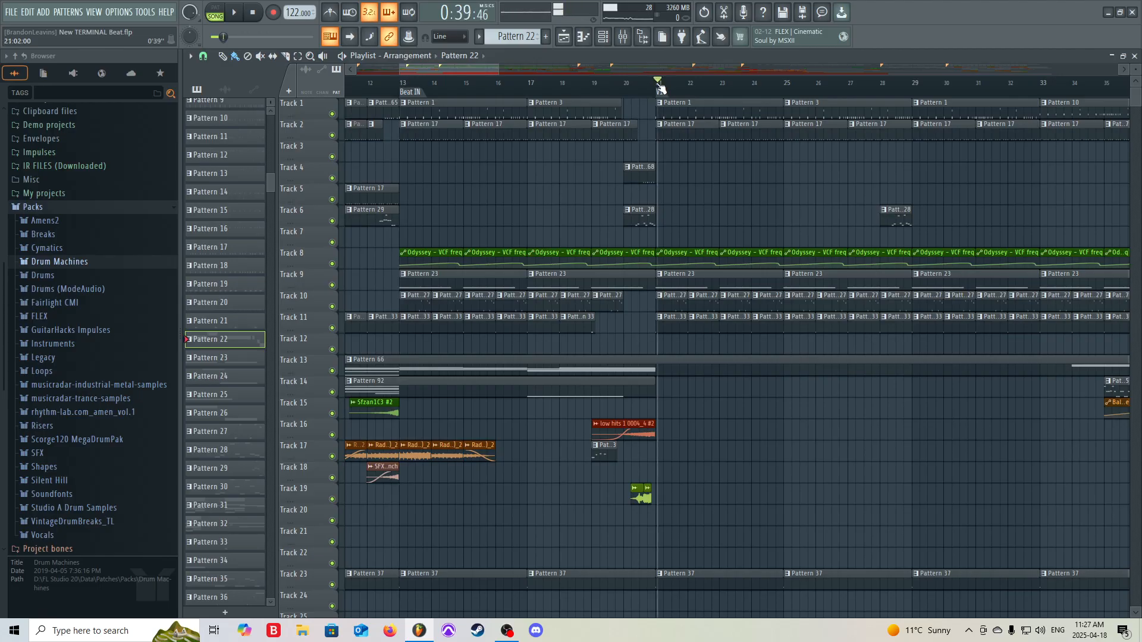
scroll(735, 193, down, 5)
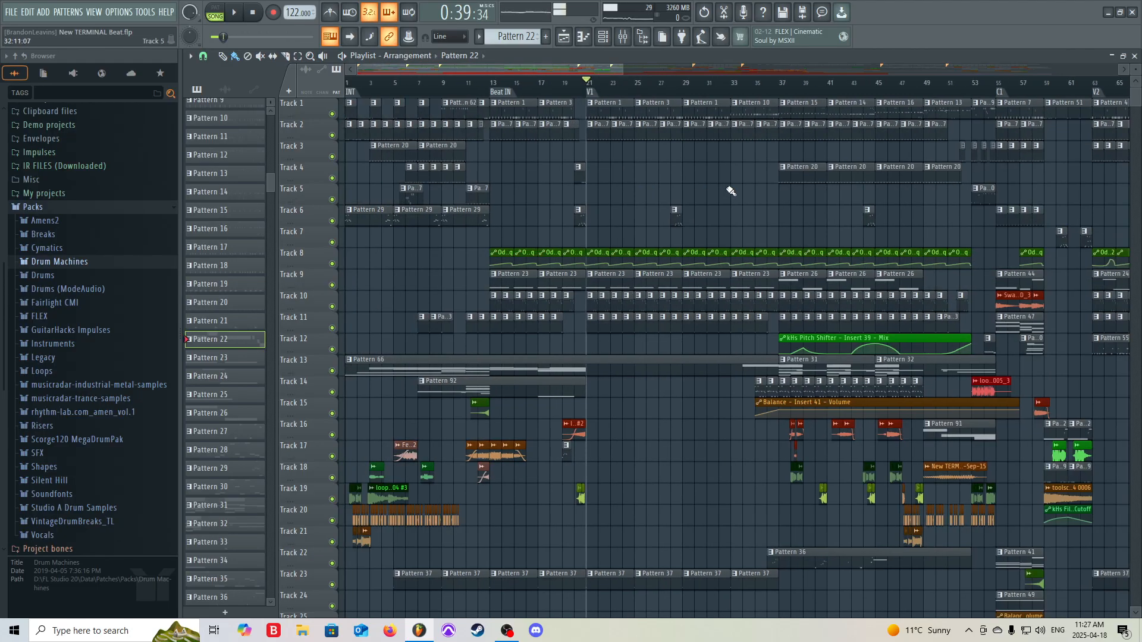
key(space)
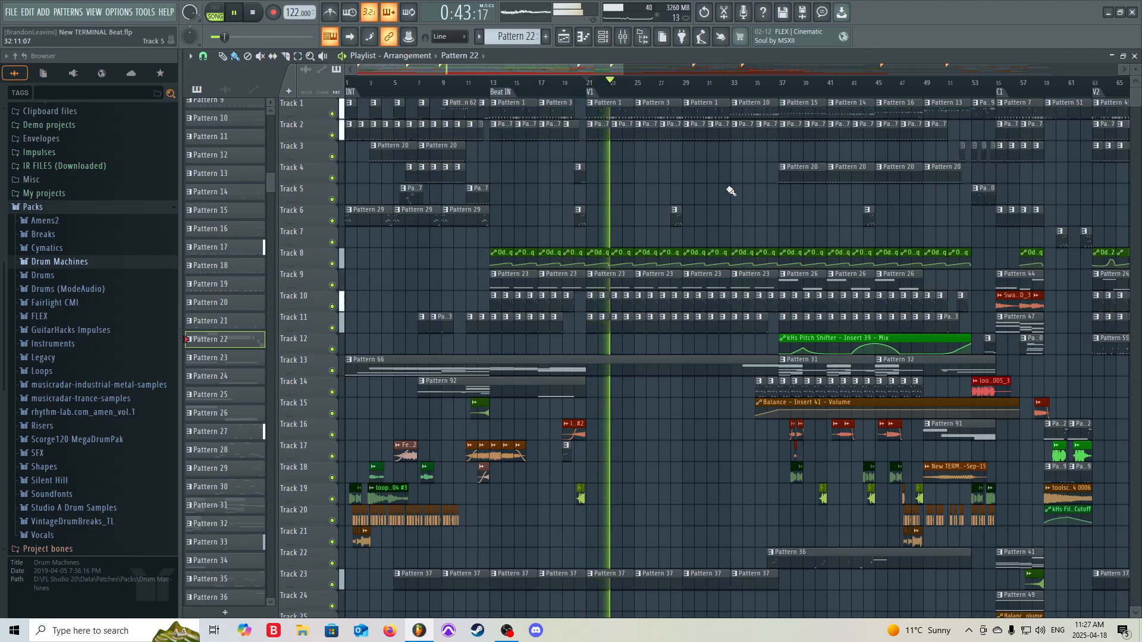
key(space)
Place the playback position at V3, bar 129, and listen to that section with all tracks active
scroll(773, 196, right, 10)
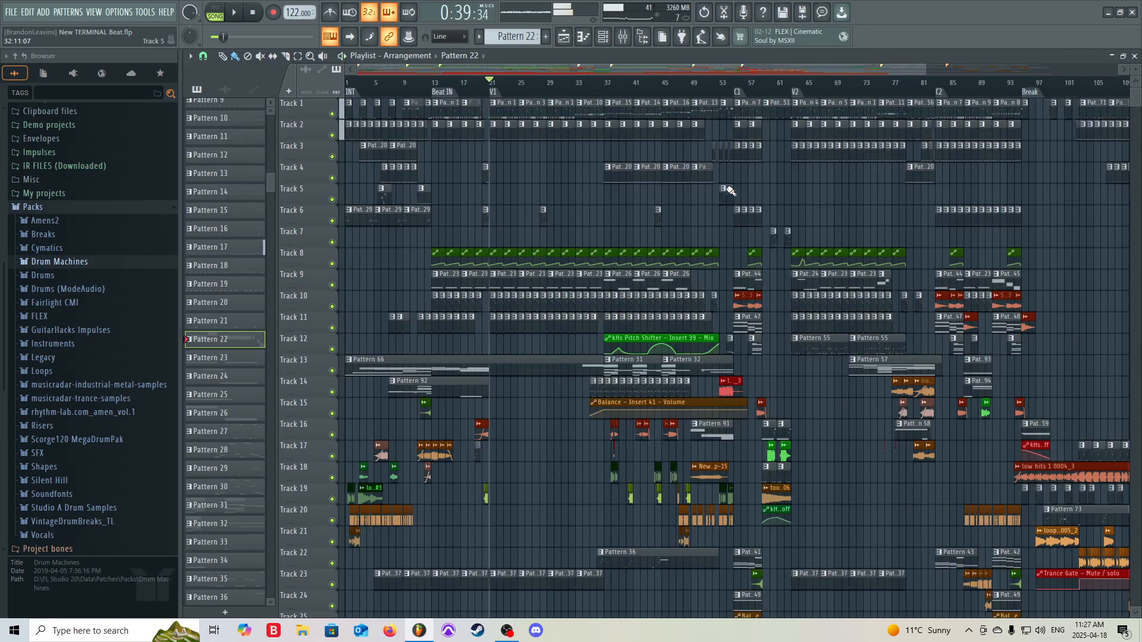
scroll(678, 86, up, 3)
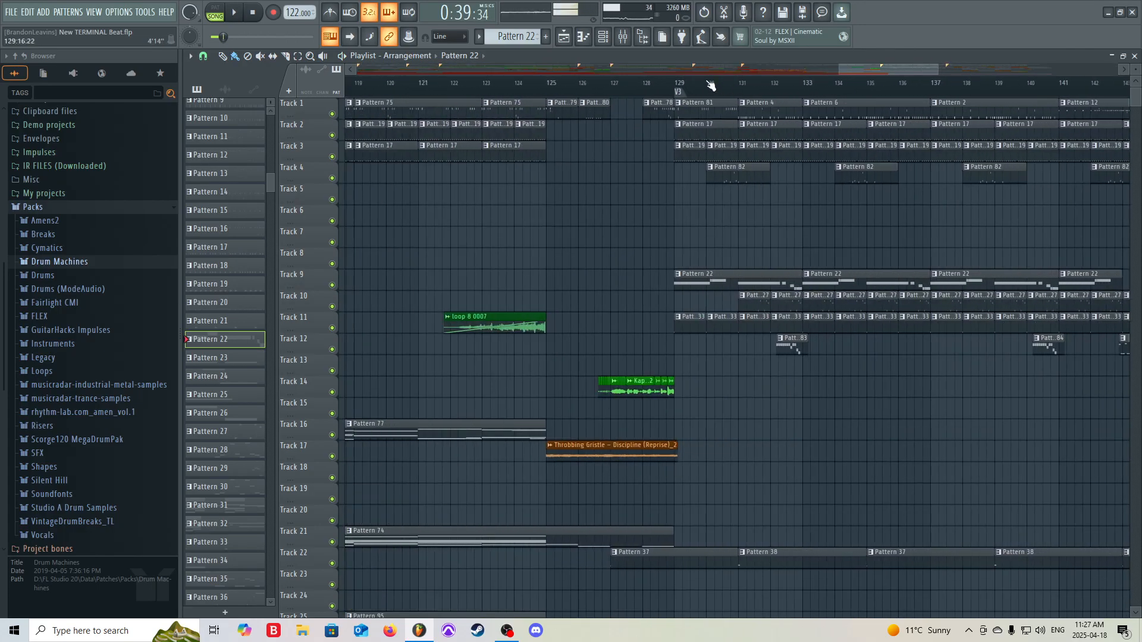
click(676, 85)
click(675, 84)
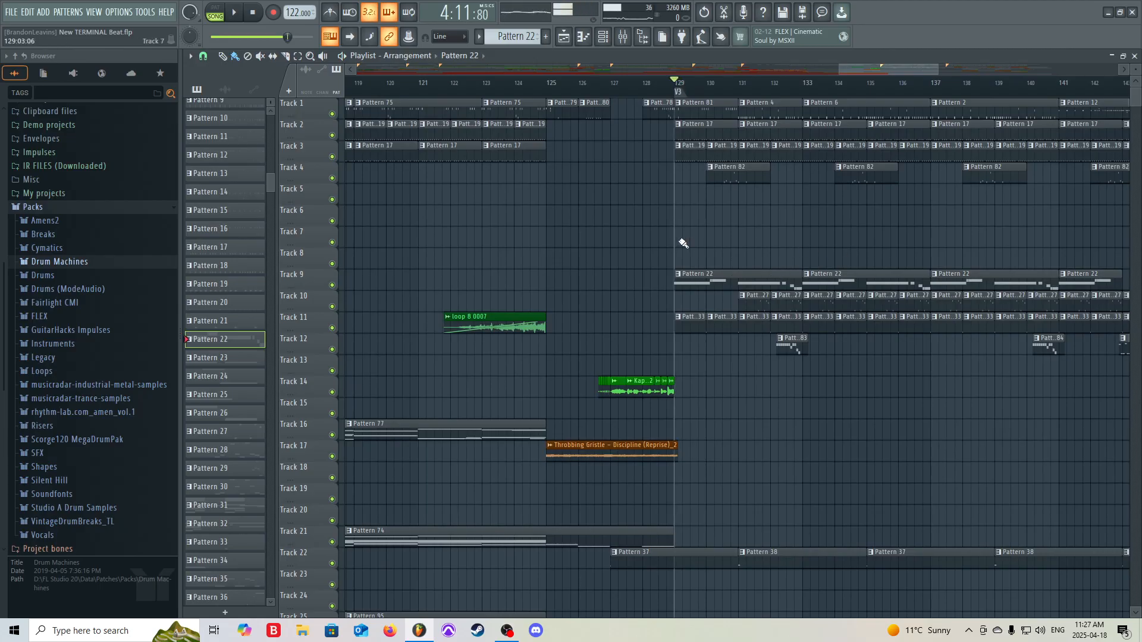
key(space)
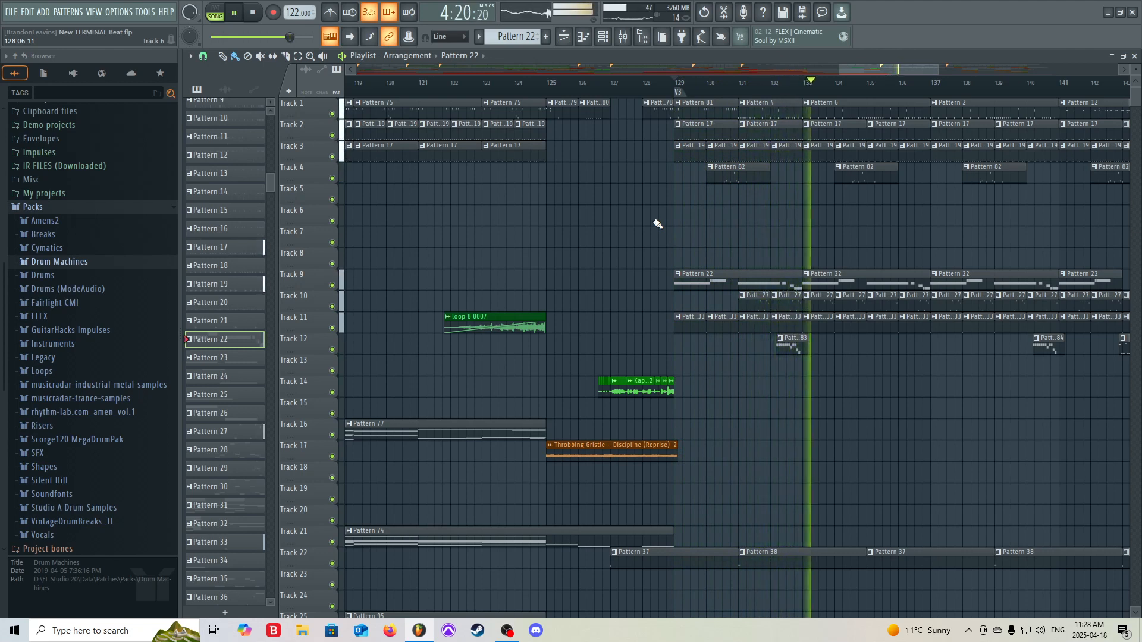
key(space)
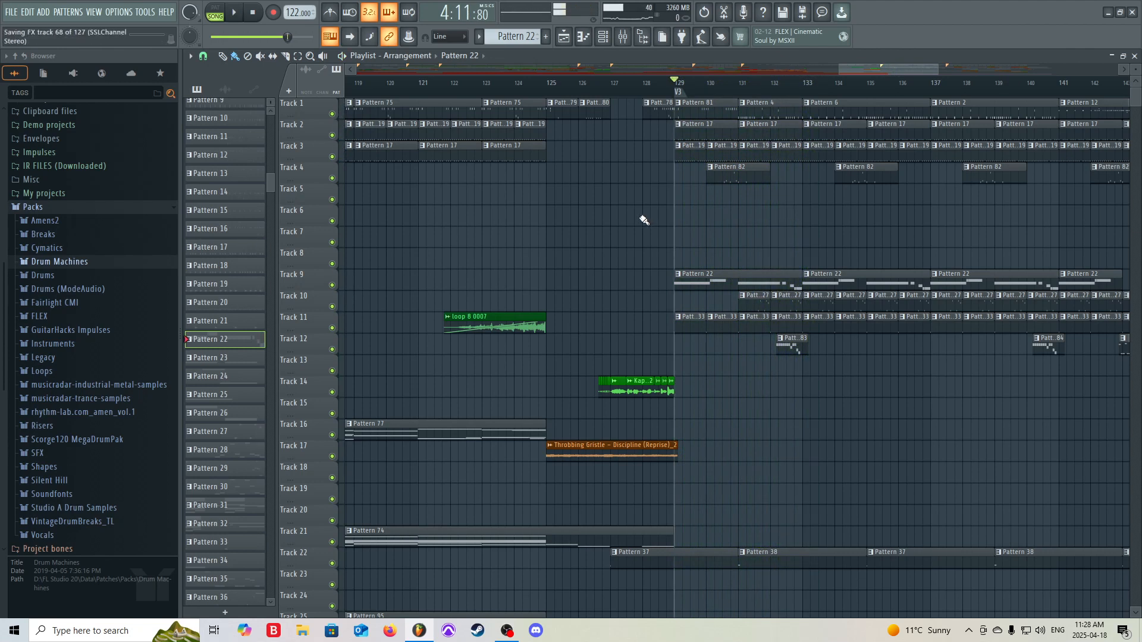
Solo Track 11 and listen to its Pattern 33 clips from the Beat IN marker
scroll(644, 220, down, 5)
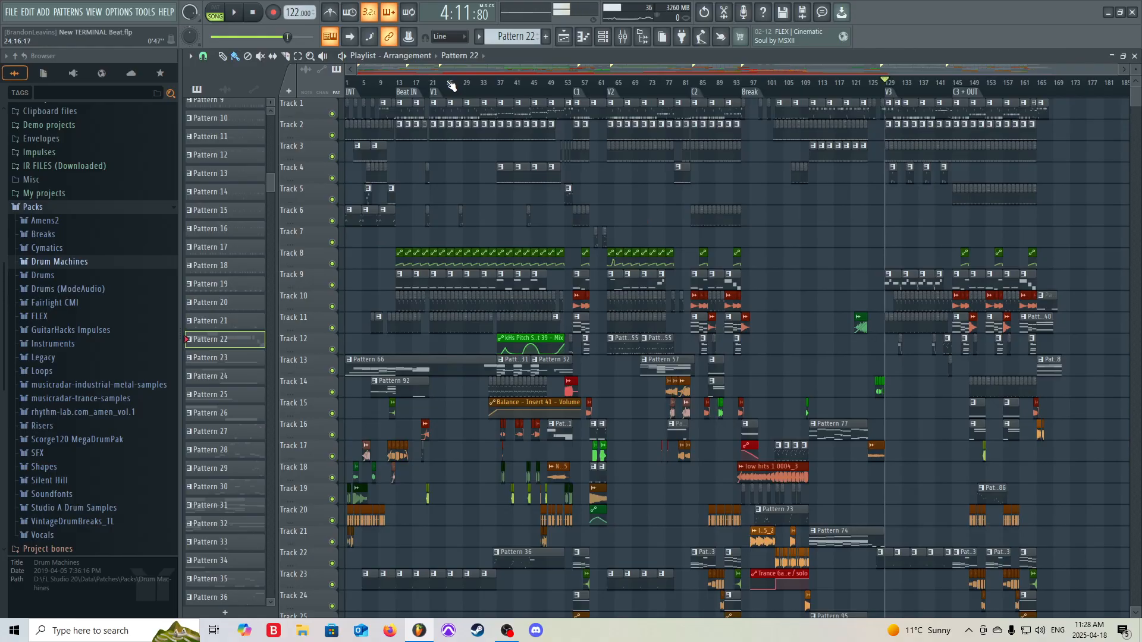
scroll(782, 233, up, 3)
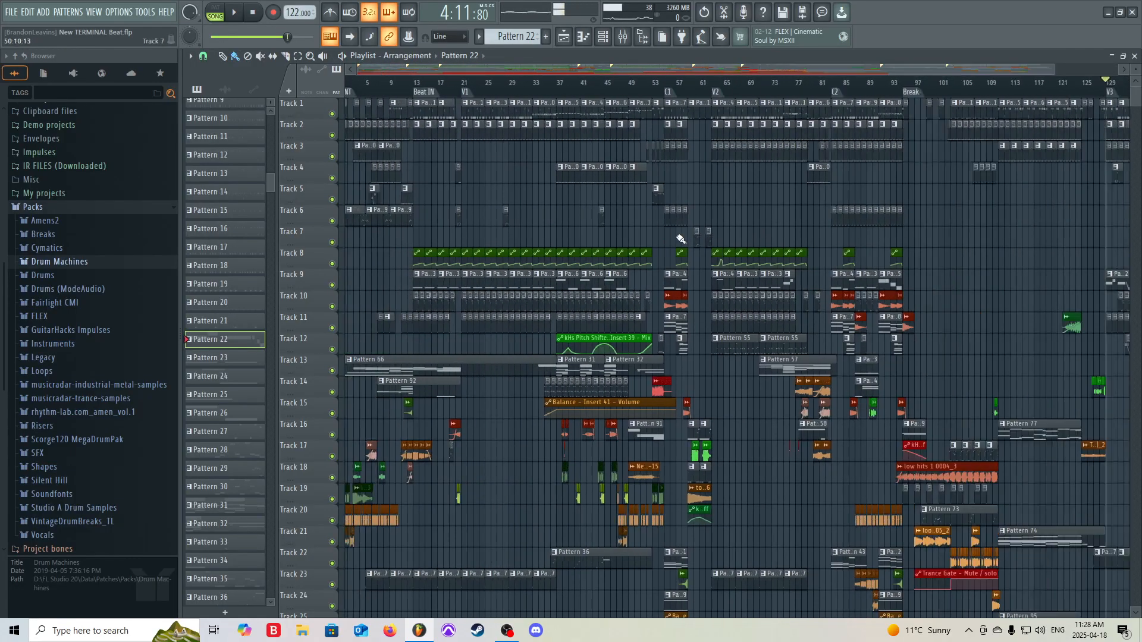
scroll(681, 239, down, 2)
scroll(421, 200, down, 8)
scroll(423, 203, up, 3)
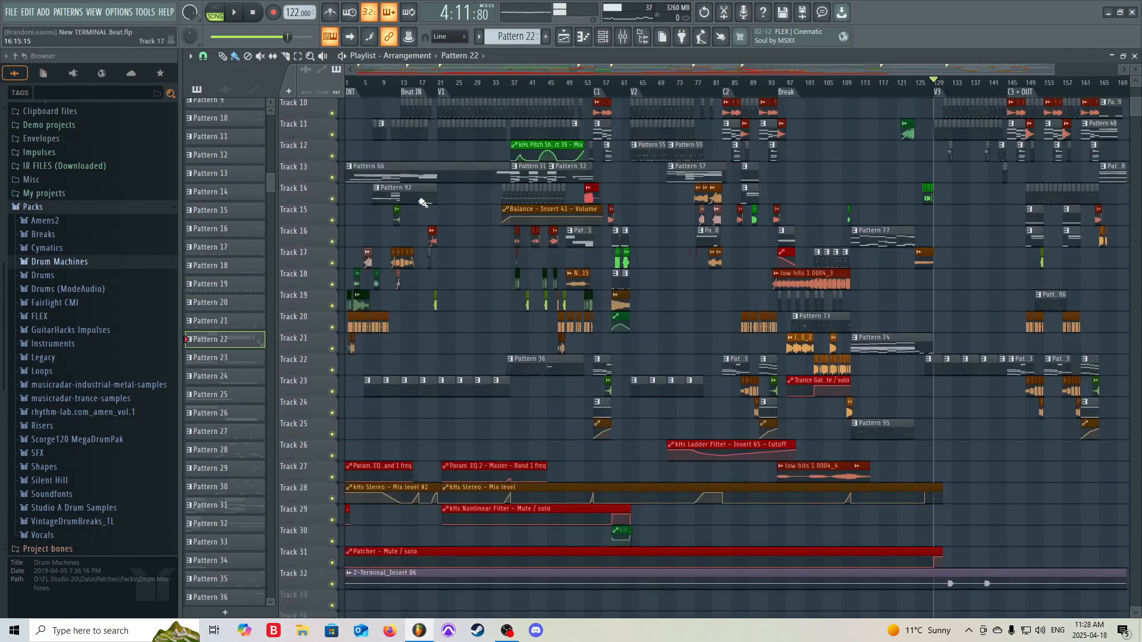
scroll(422, 202, up, 5)
scroll(383, 285, up, 5)
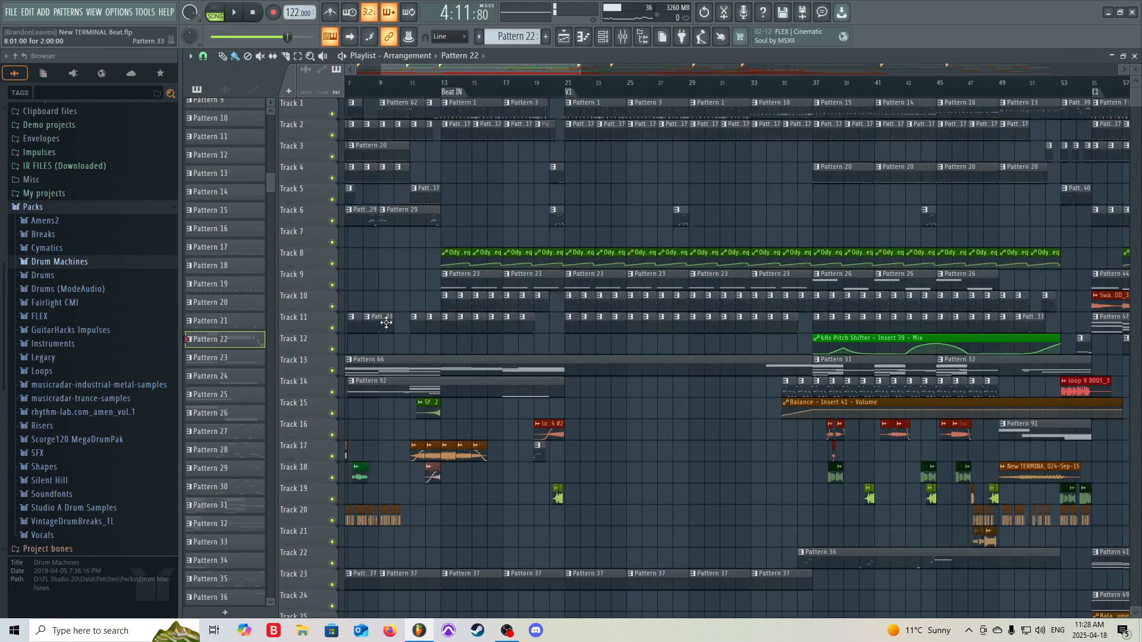
scroll(385, 323, up, 6)
right_click(331, 328)
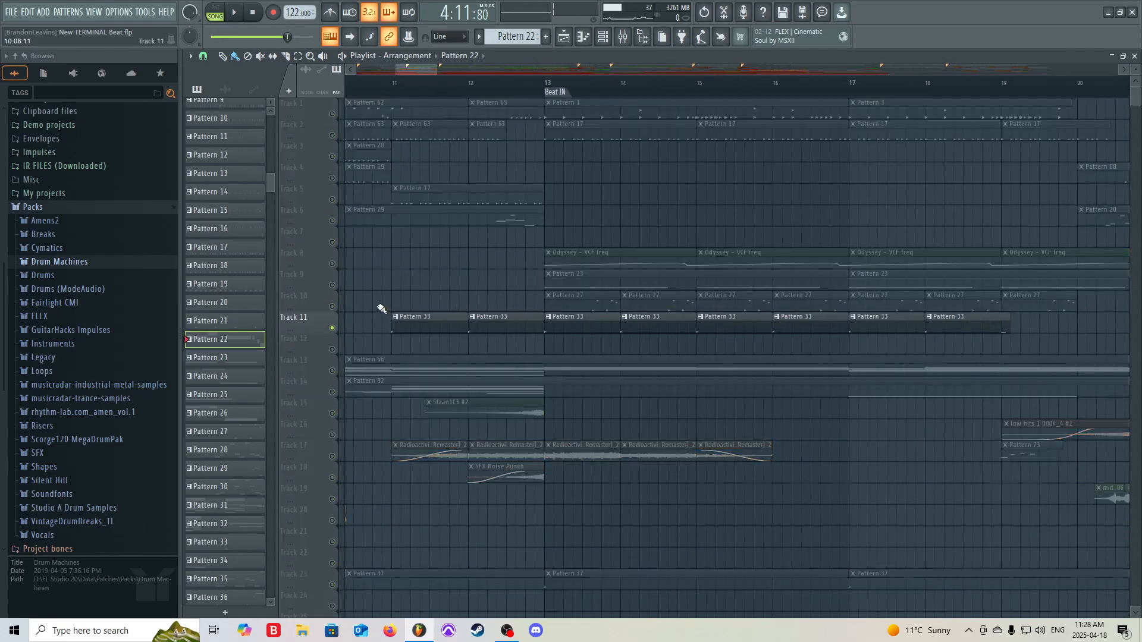
click(546, 92)
key(space)
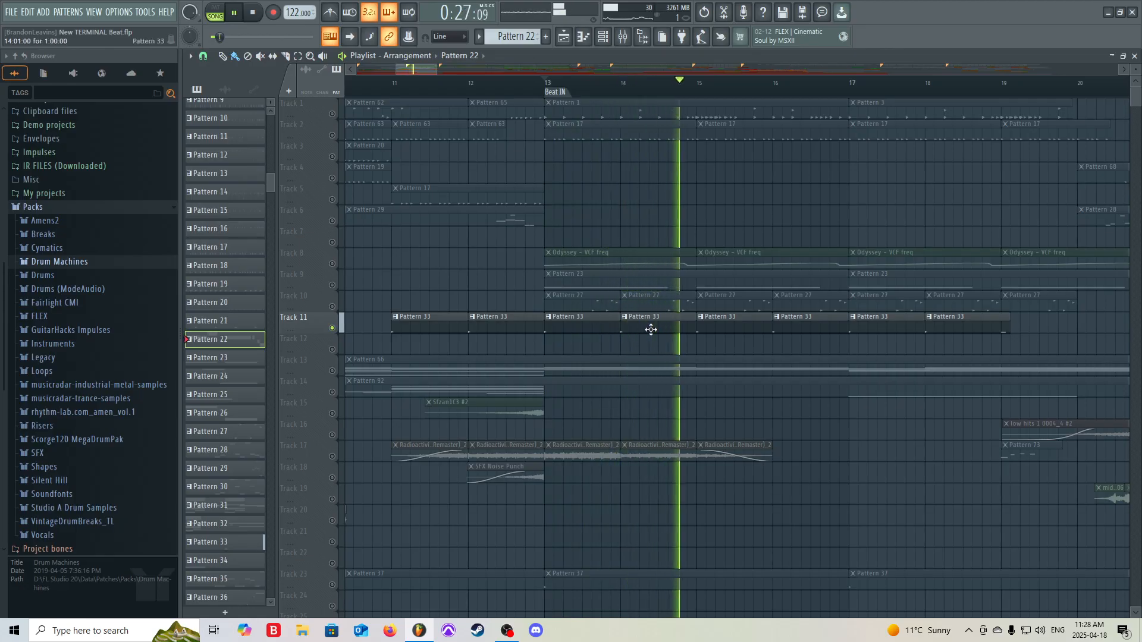
key(space)
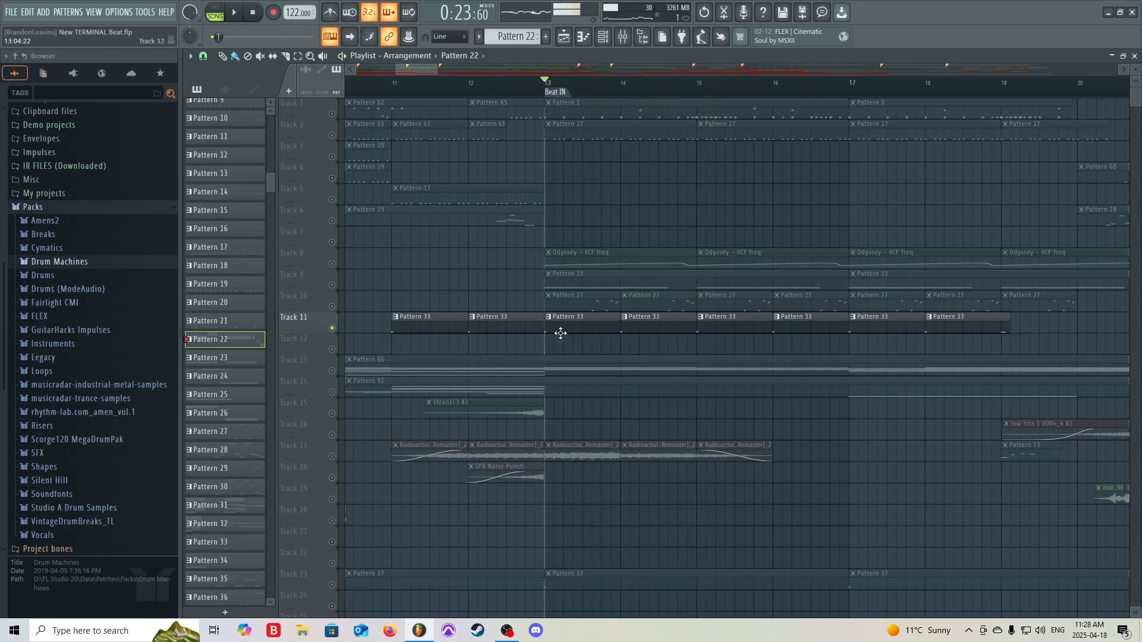
Select Pattern 33 and inspect the sampler settings of its BS WALIMBO_2 channel from the channel rack
click(648, 328)
click(602, 36)
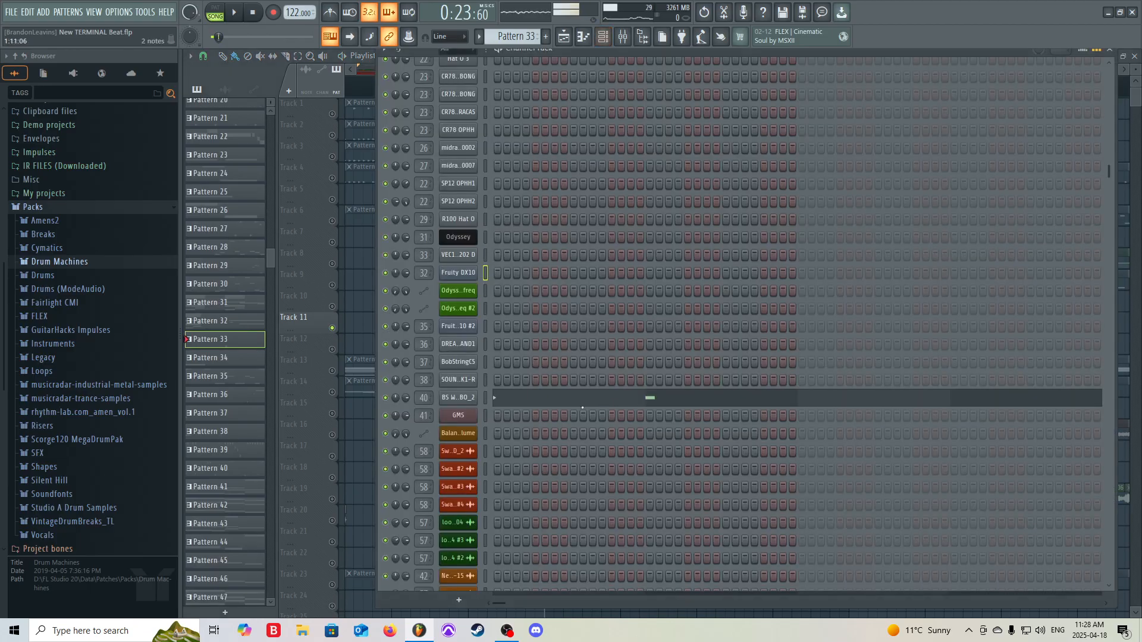
click(459, 398)
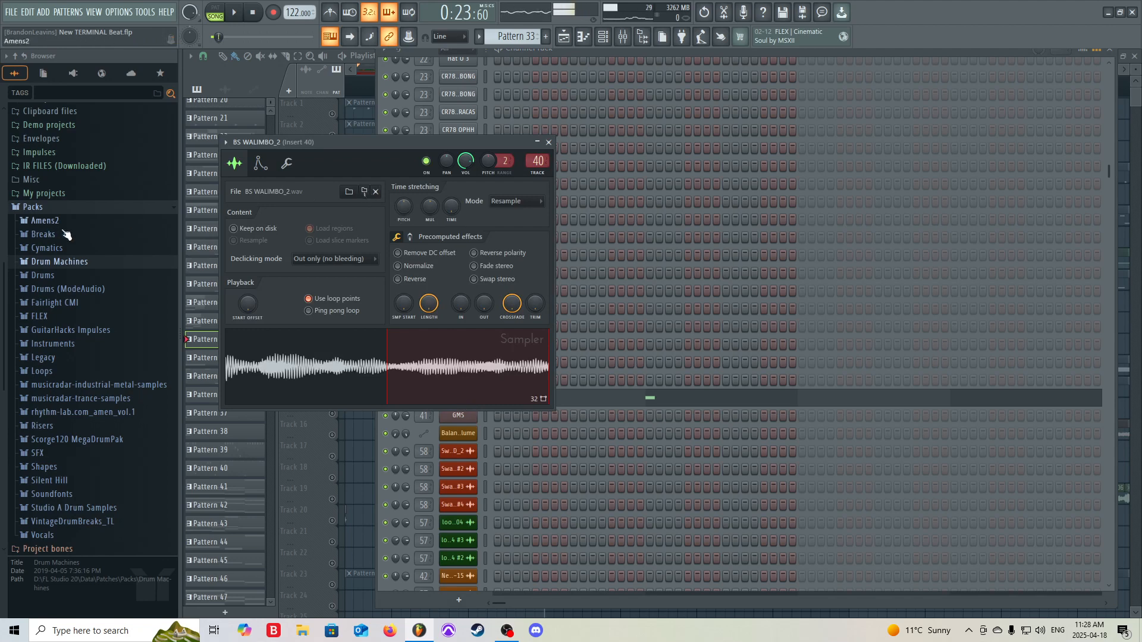
Move the sampler window aside and expand the Silent Hill pack in the browser
scroll(103, 385, down, 4)
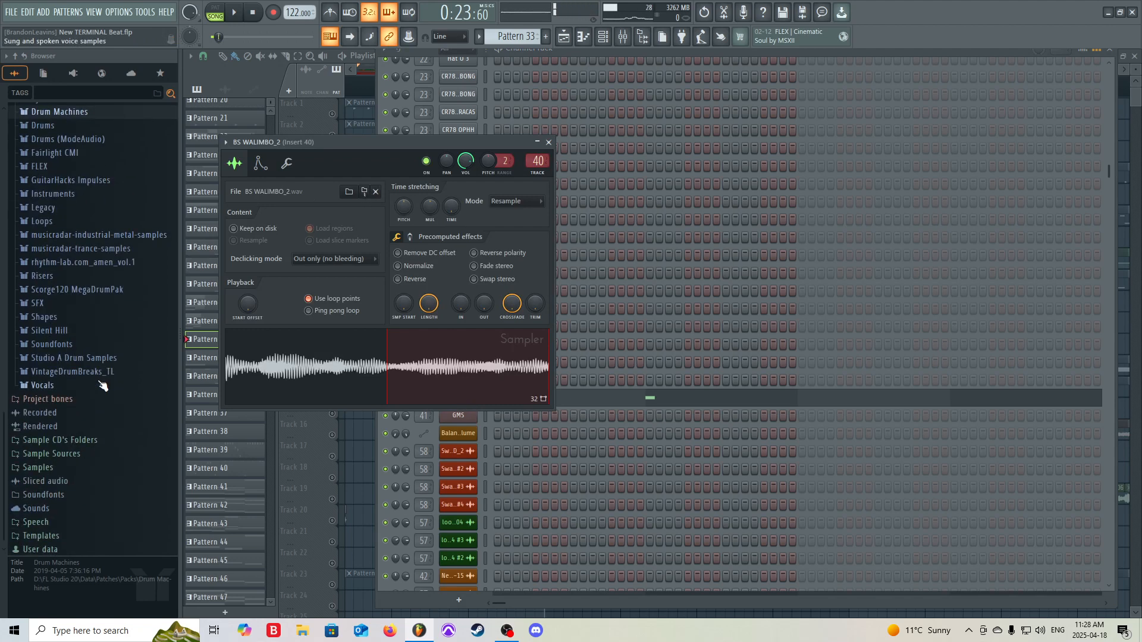
drag(376, 142, 637, 79)
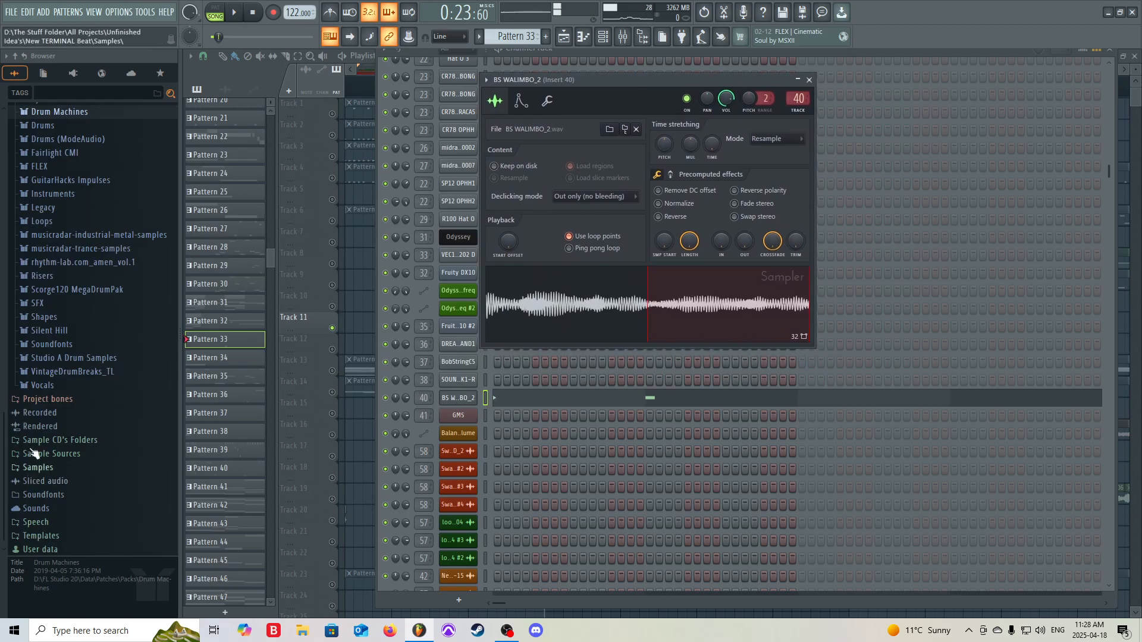
click(49, 330)
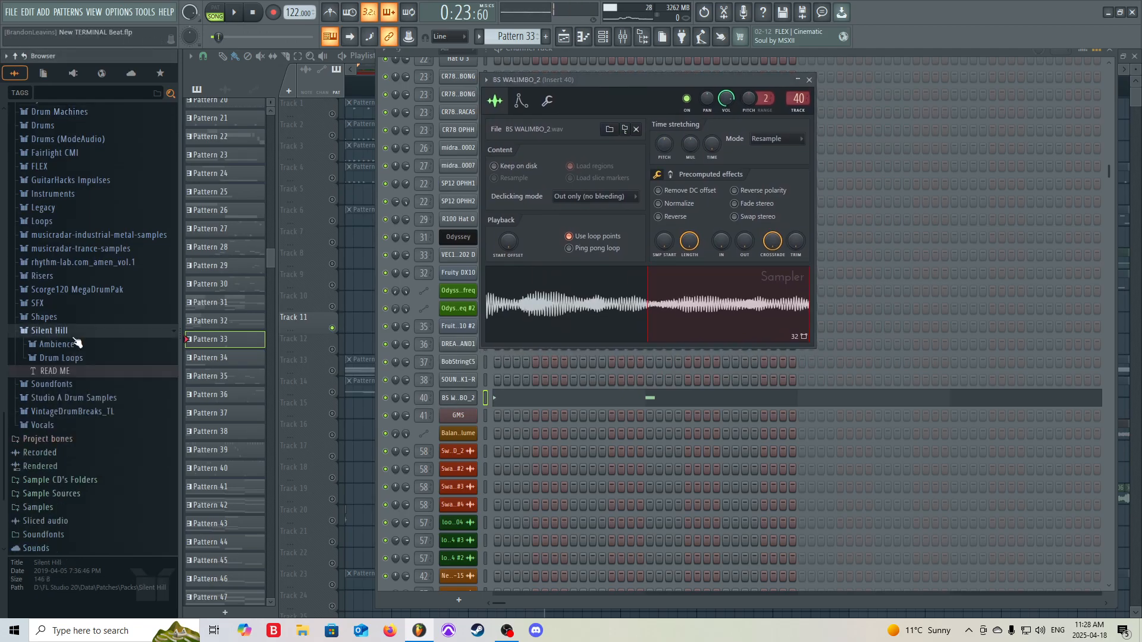
Find BS WALIMBO in the Silent Hill pack under Ambience, Silent Hill 2, Title Screen hit, and audition the sample
click(57, 345)
scroll(129, 381, down, 3)
scroll(130, 381, down, 1)
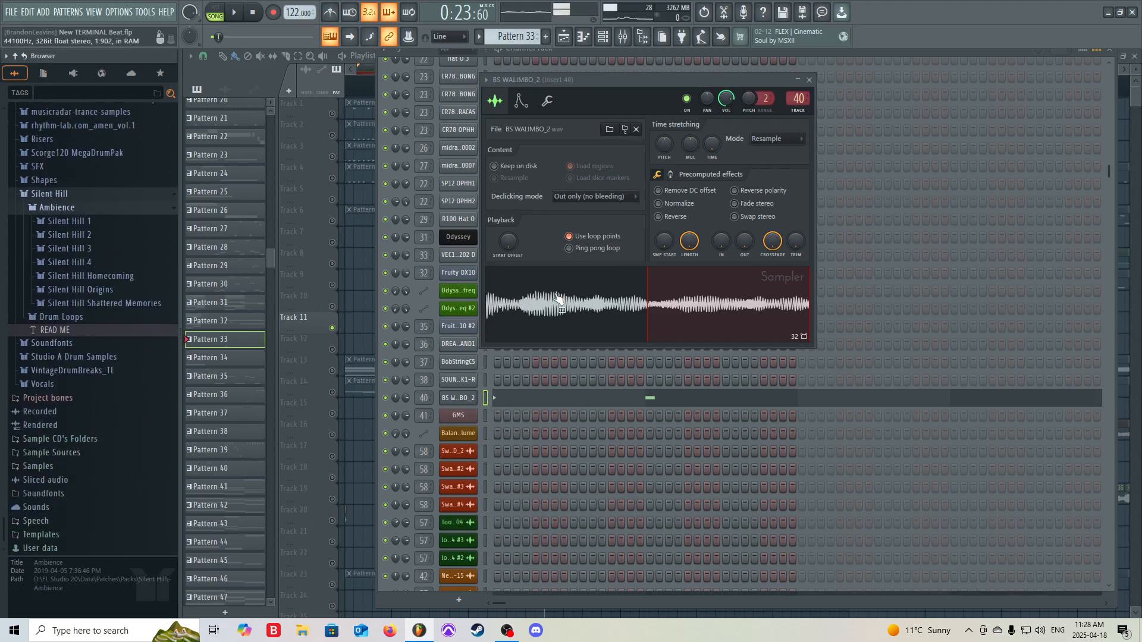
click(89, 234)
click(84, 343)
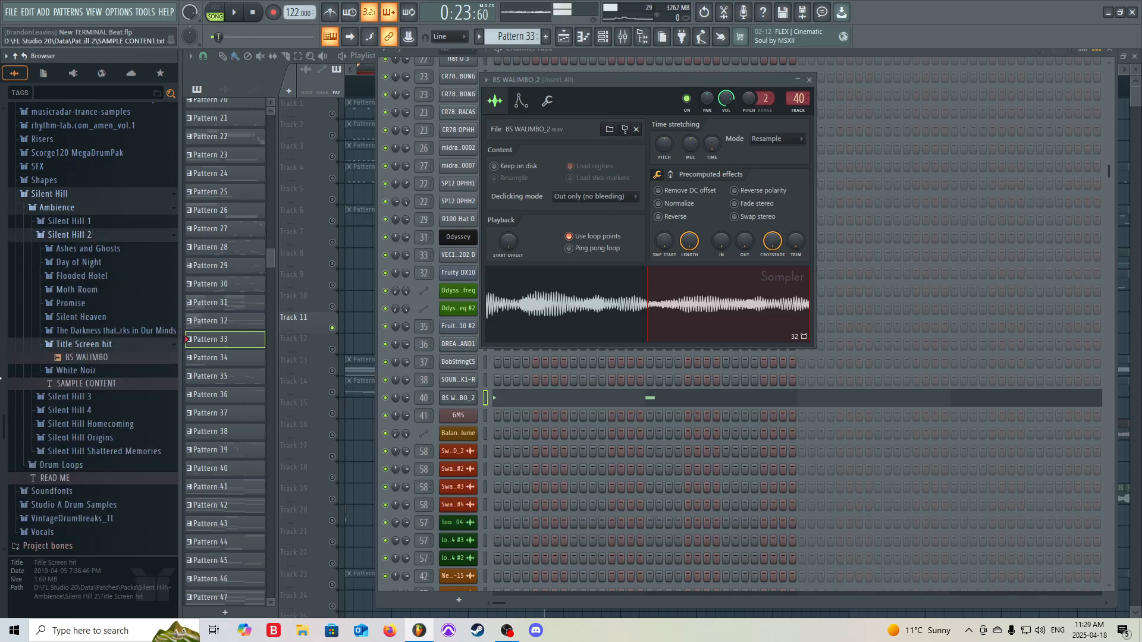
click(102, 359)
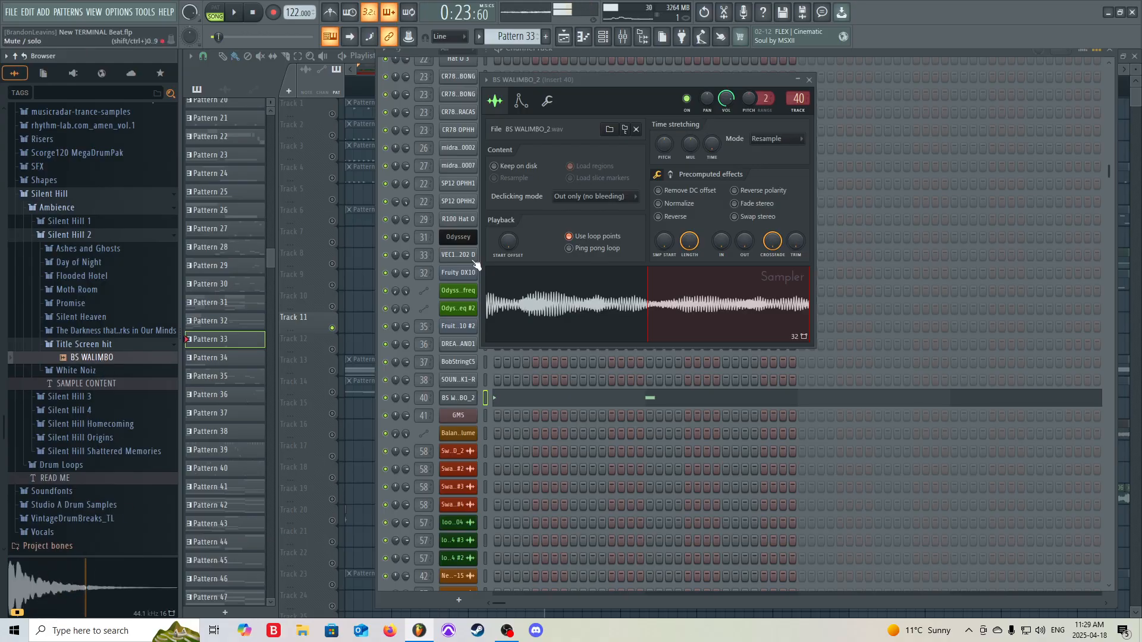
Return to the playlist arrangement and unsolo Track 11 so all tracks are active
drag(707, 79, 699, 79)
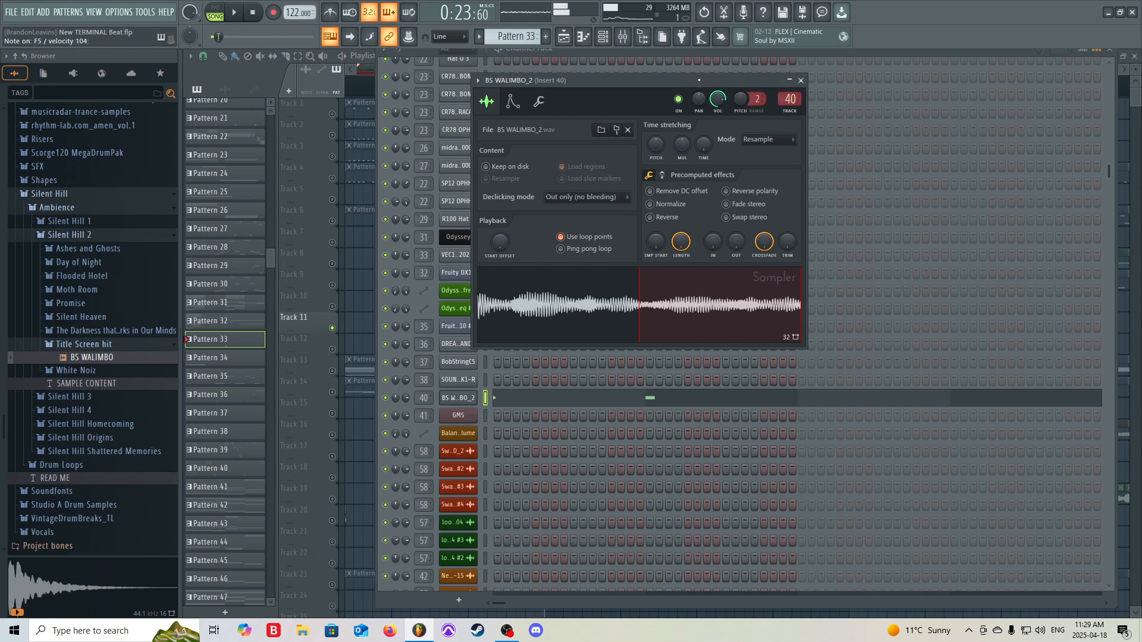
click(365, 269)
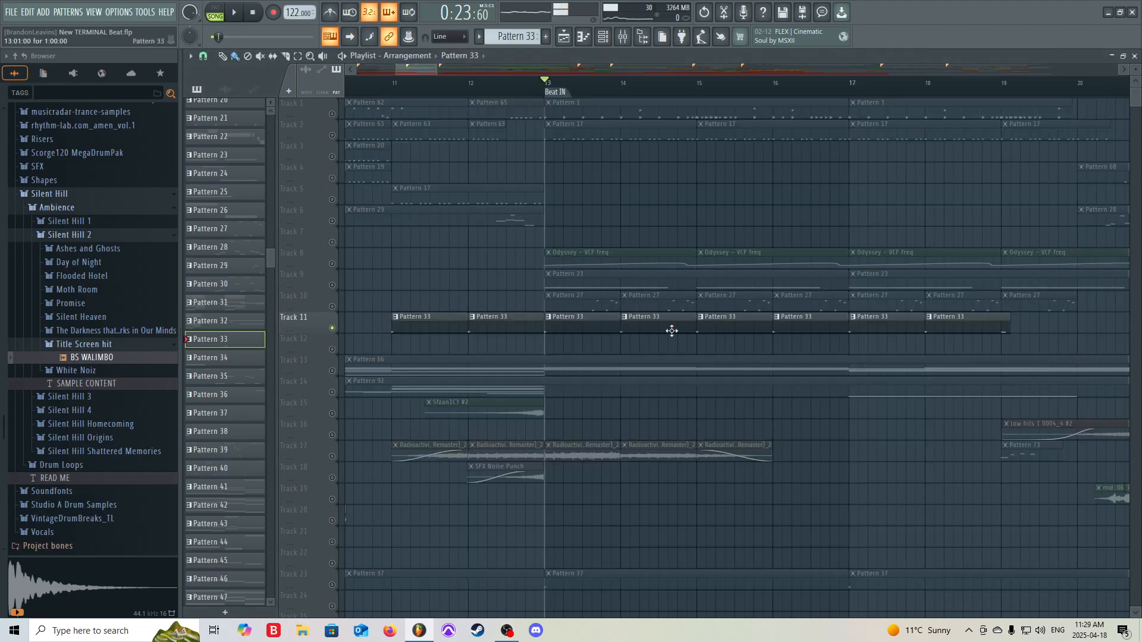
scroll(677, 313, down, 7)
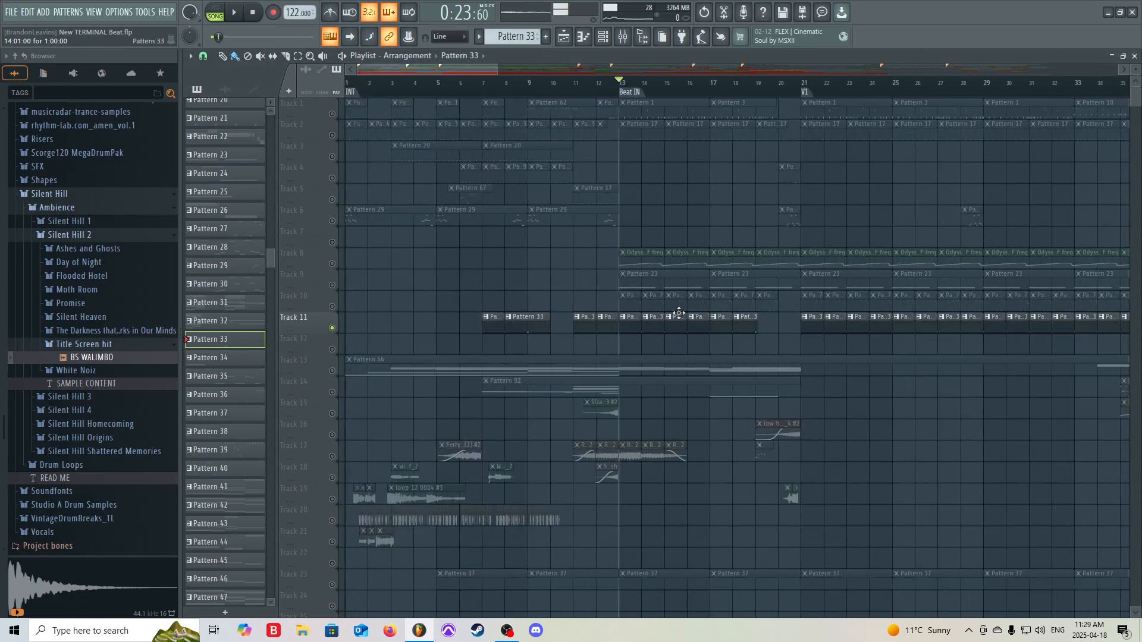
scroll(648, 349, up, 5)
scroll(528, 349, down, 3)
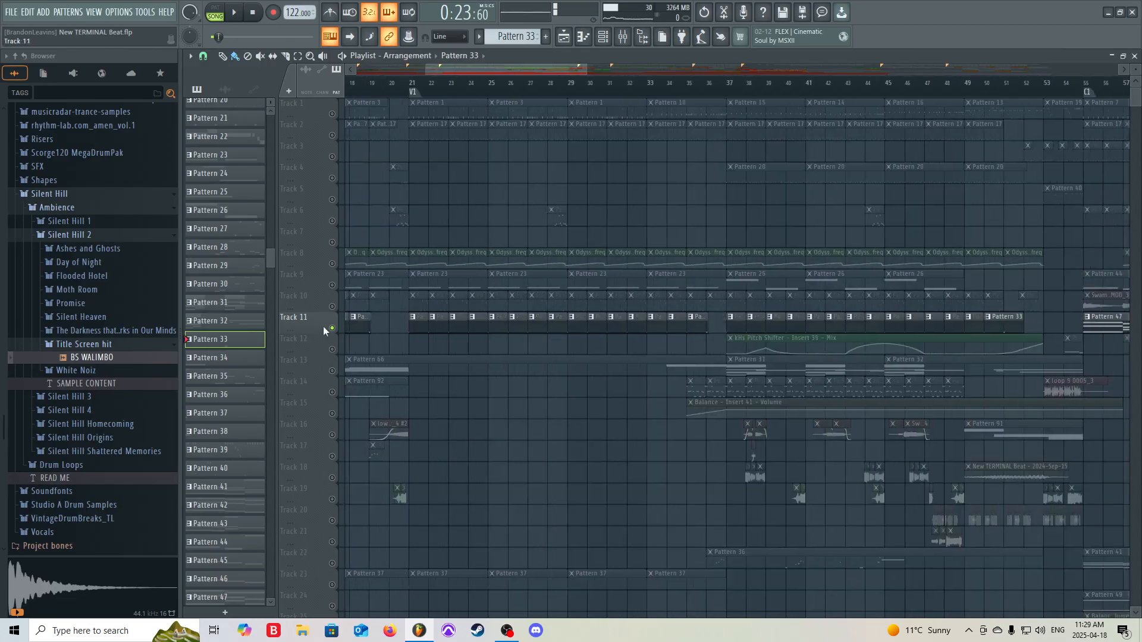
right_click(327, 327)
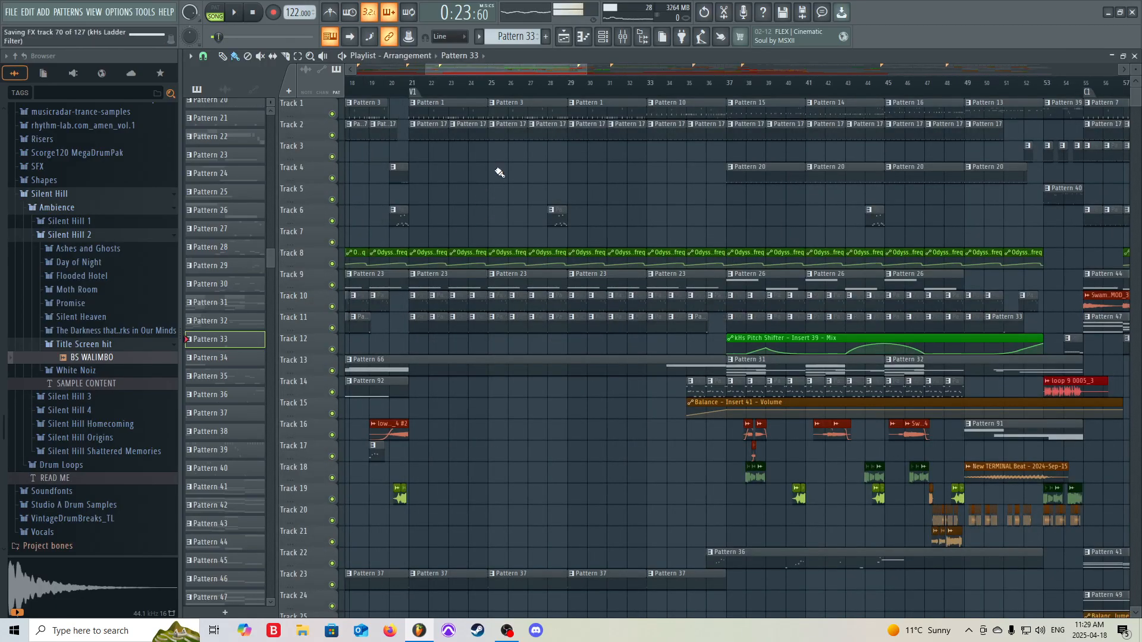
key(b)
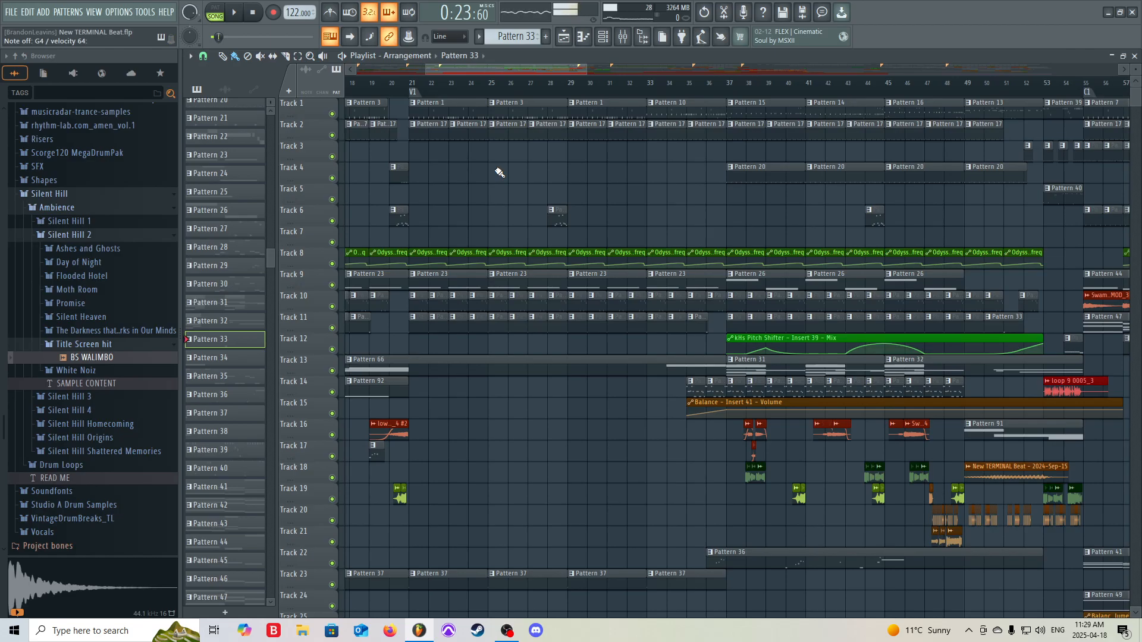
Place the playback position at V1, bar 21, listen to Track 11 soloed, and restore all tracks
click(413, 86)
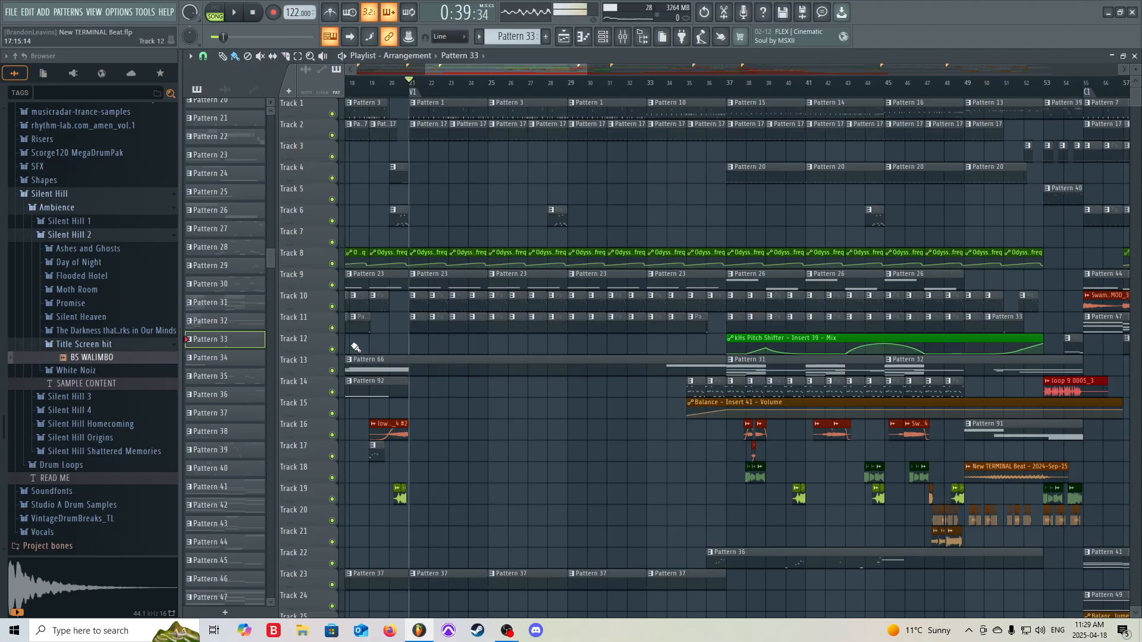
scroll(421, 336, up, 5)
right_click(331, 328)
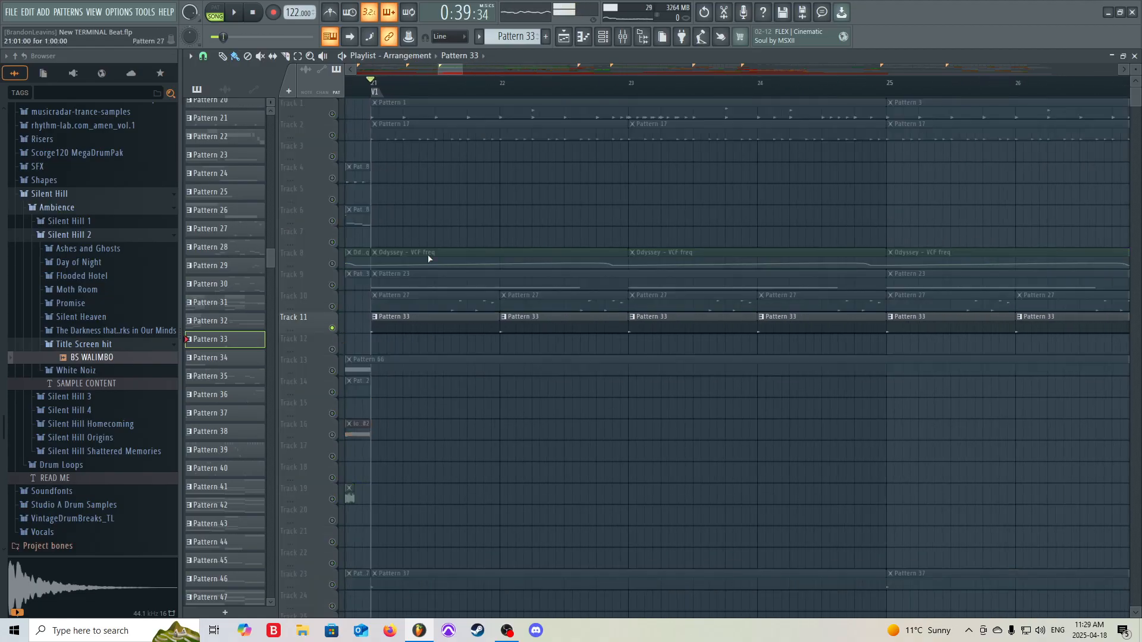
key(space)
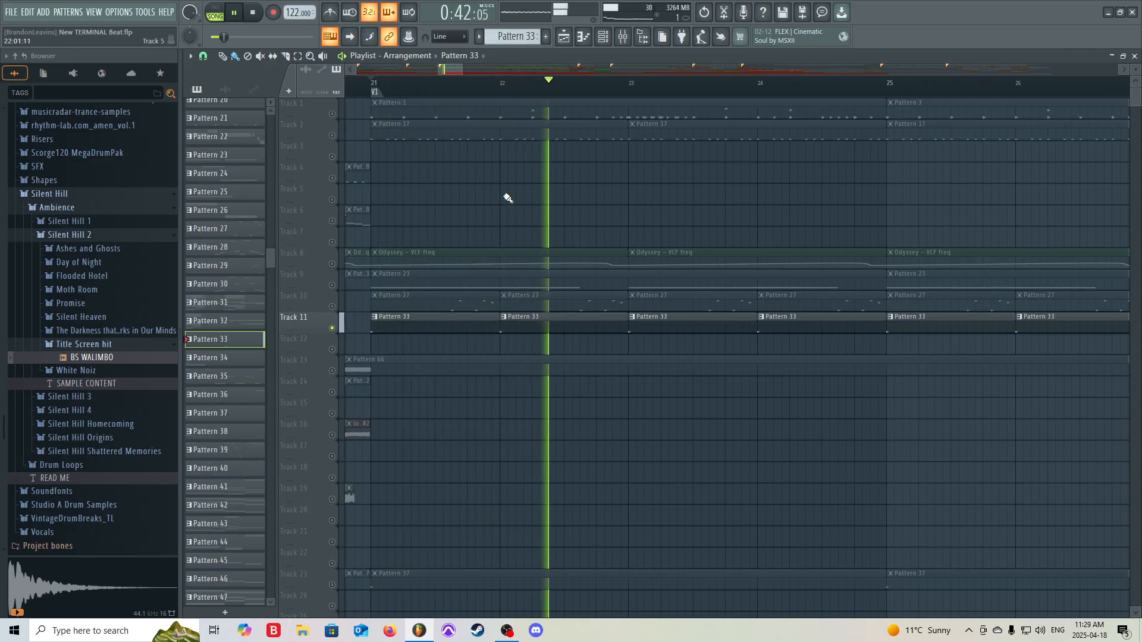
key(space)
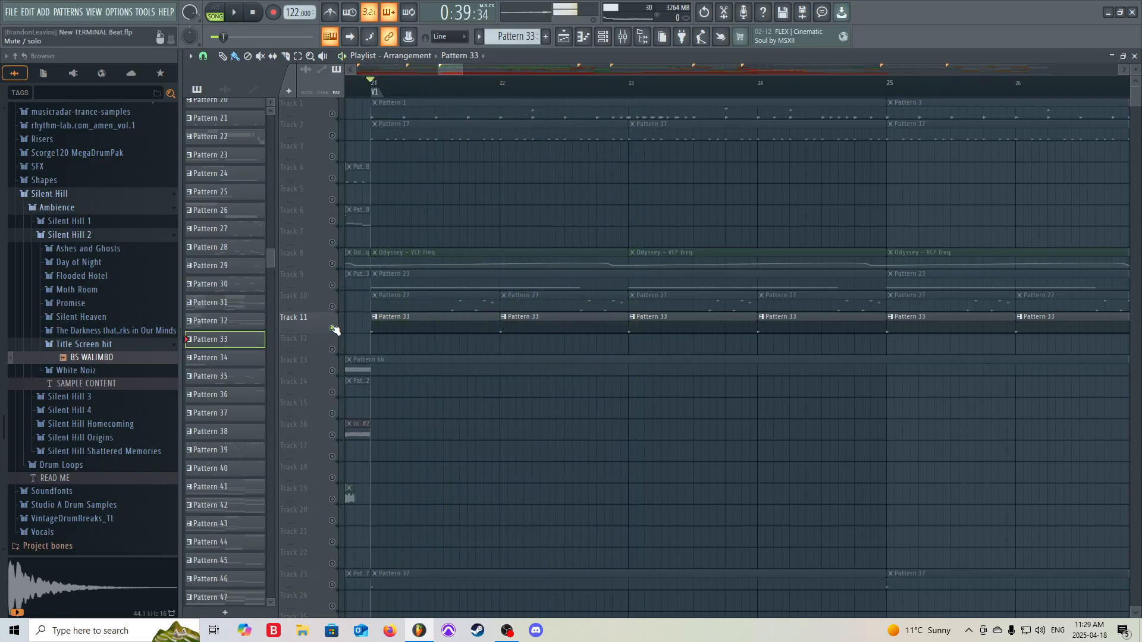
right_click(332, 328)
Play from V1 with Track 11 muted, and unmute it during playback to compare the section with and without it
scroll(486, 214, down, 10)
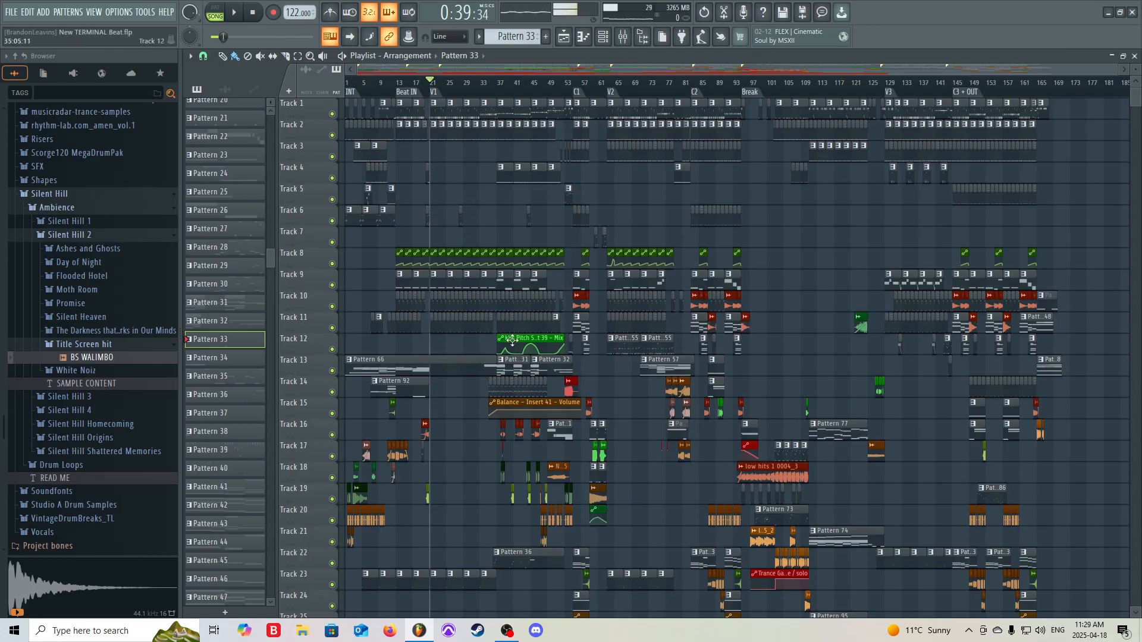
scroll(693, 335, up, 3)
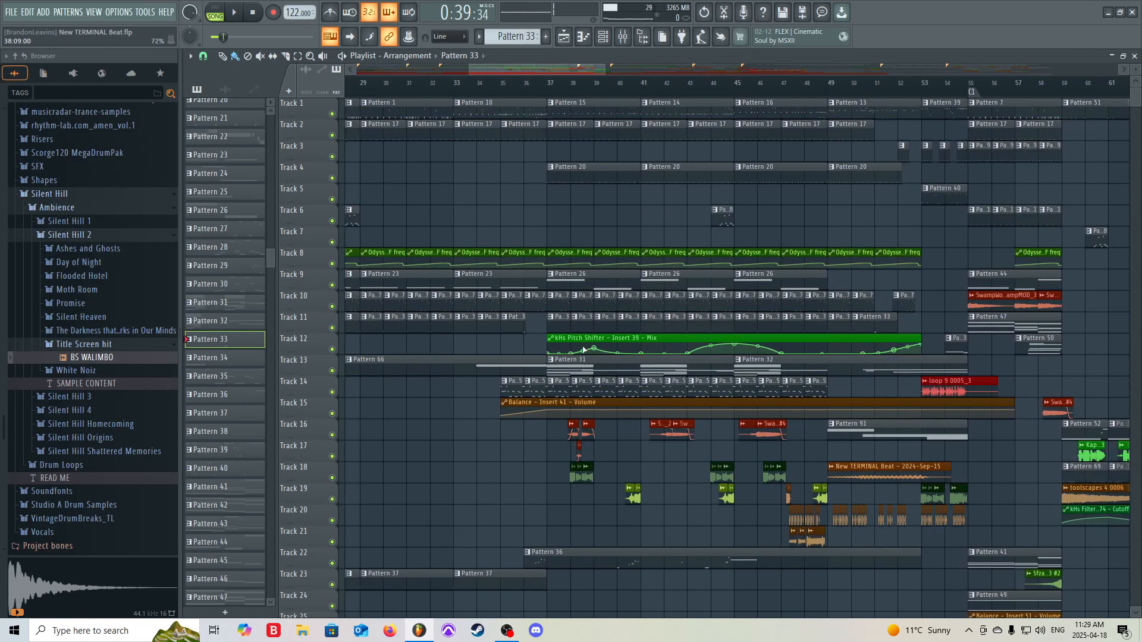
scroll(436, 332, down, 3)
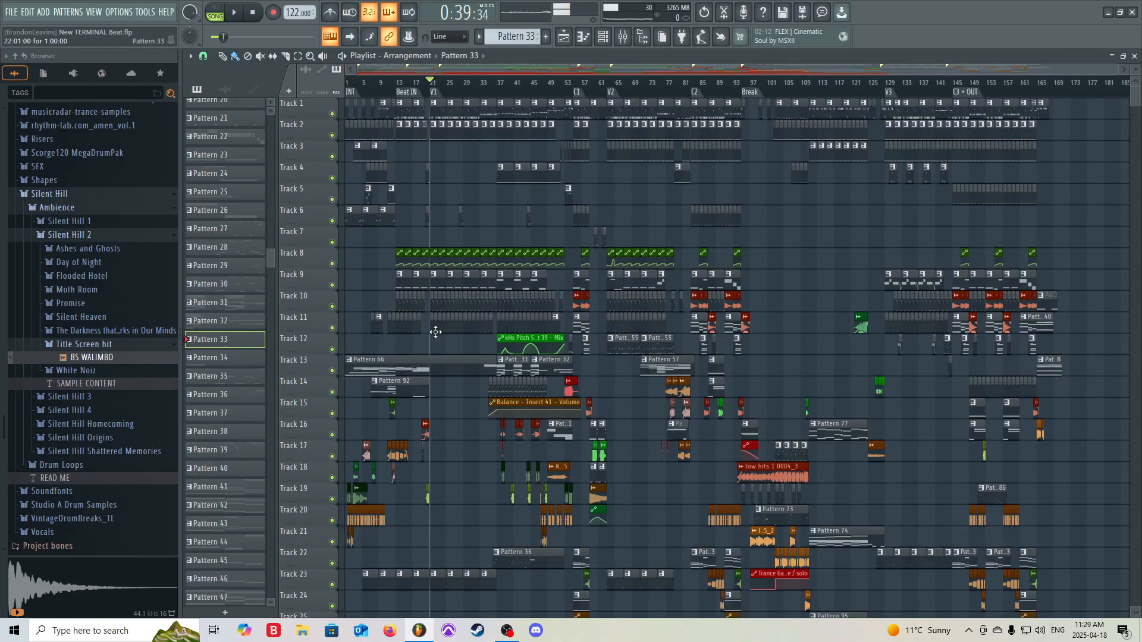
click(332, 327)
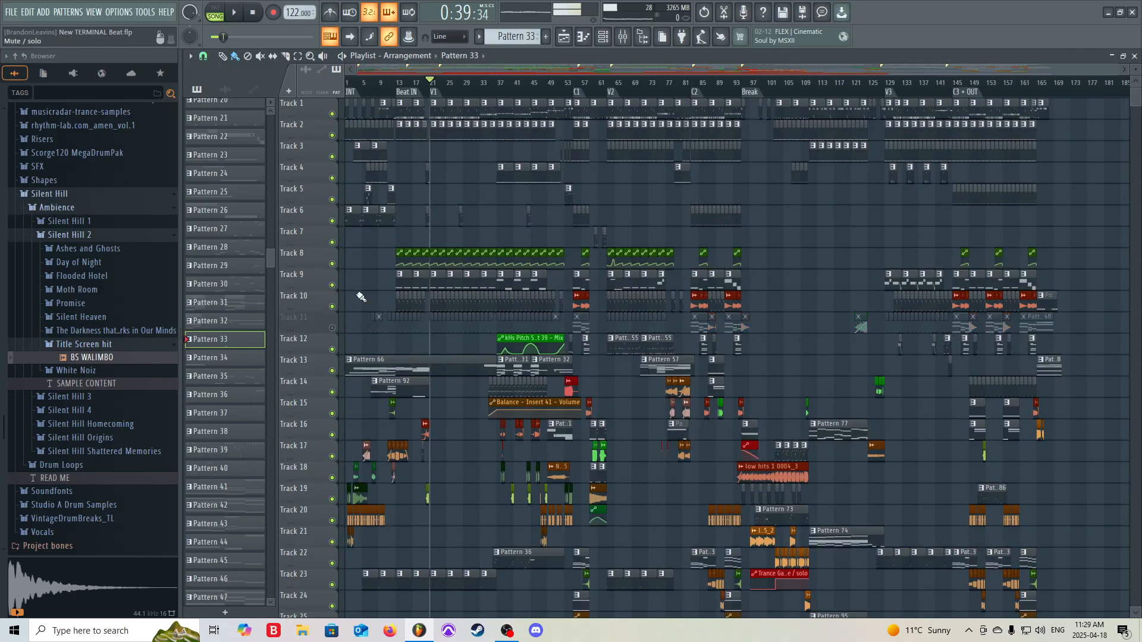
key(space)
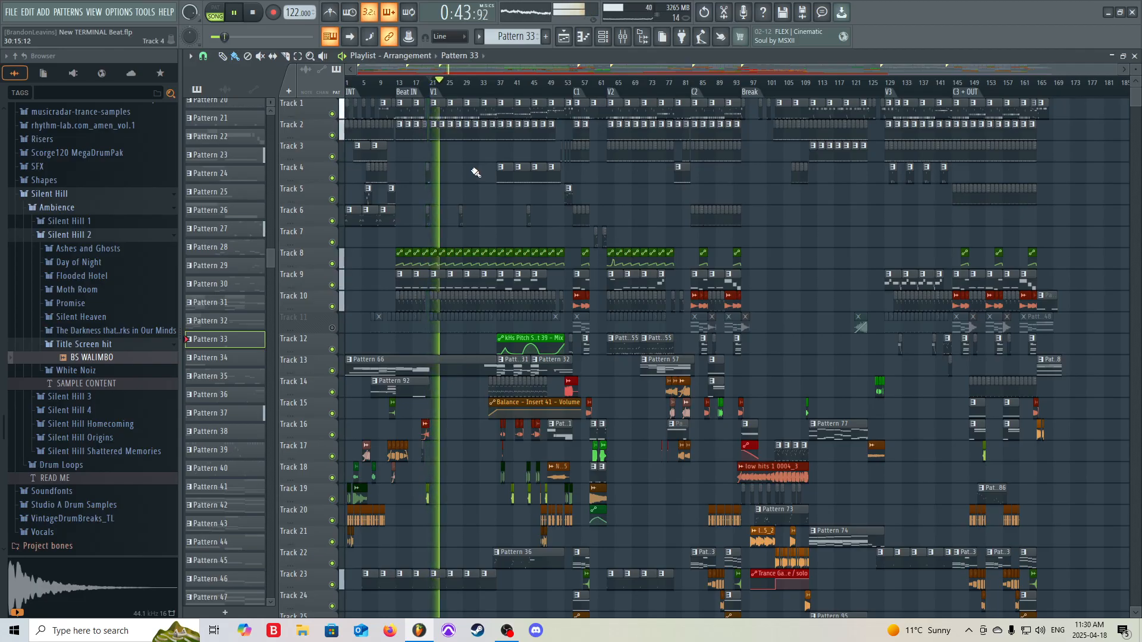
click(333, 329)
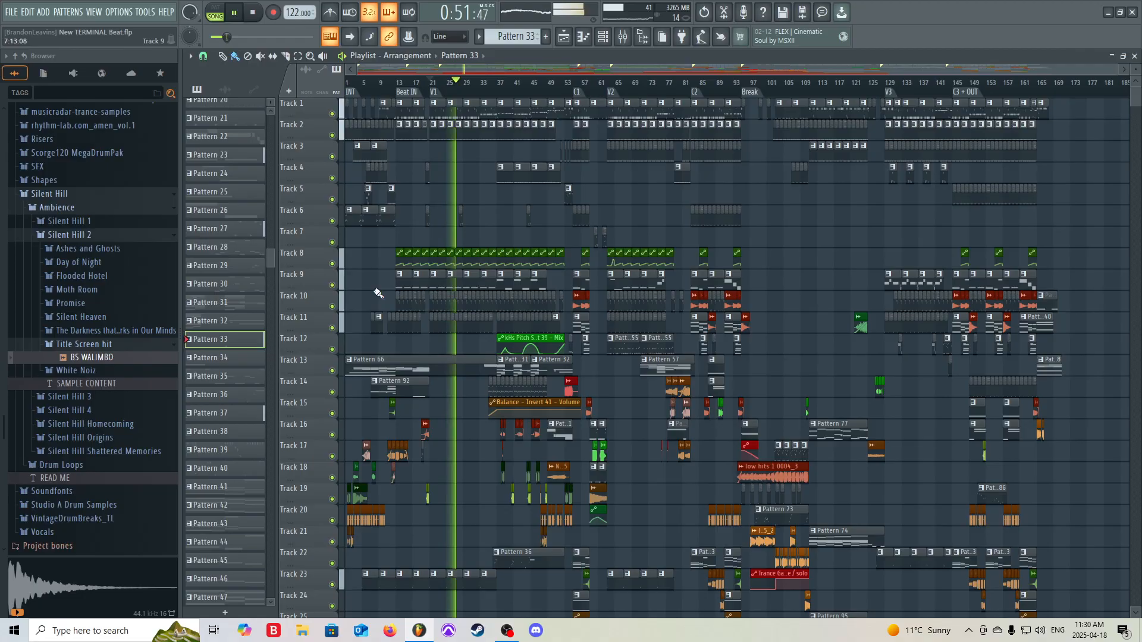
key(space)
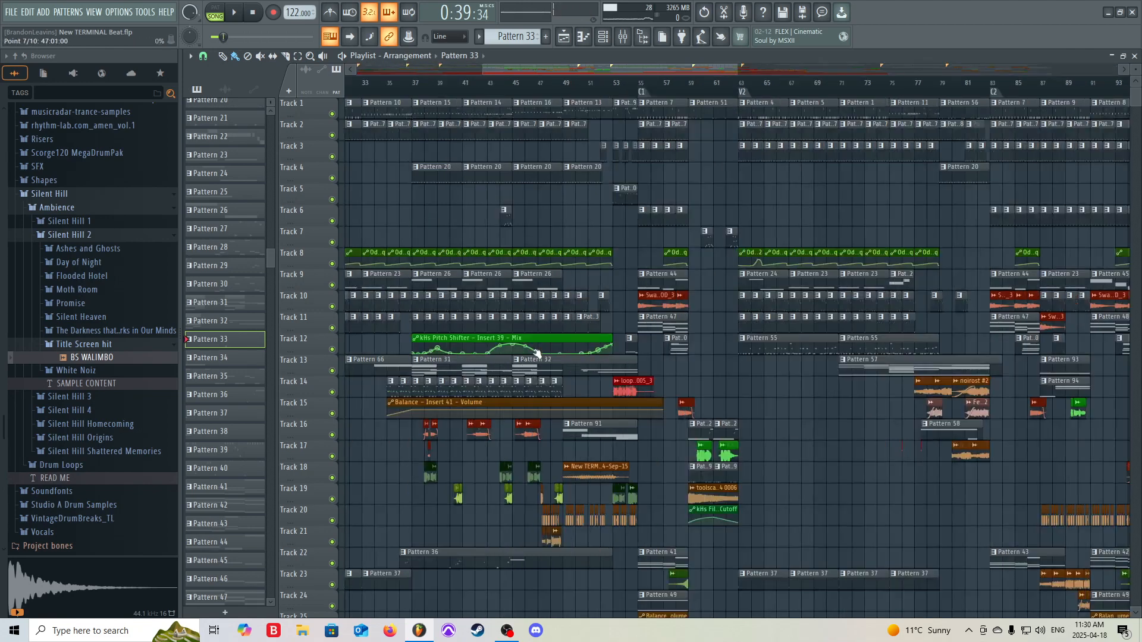
Select the Pattern 57 clip on Track 13 and play it on its own in pattern mode
scroll(523, 327, up, 10)
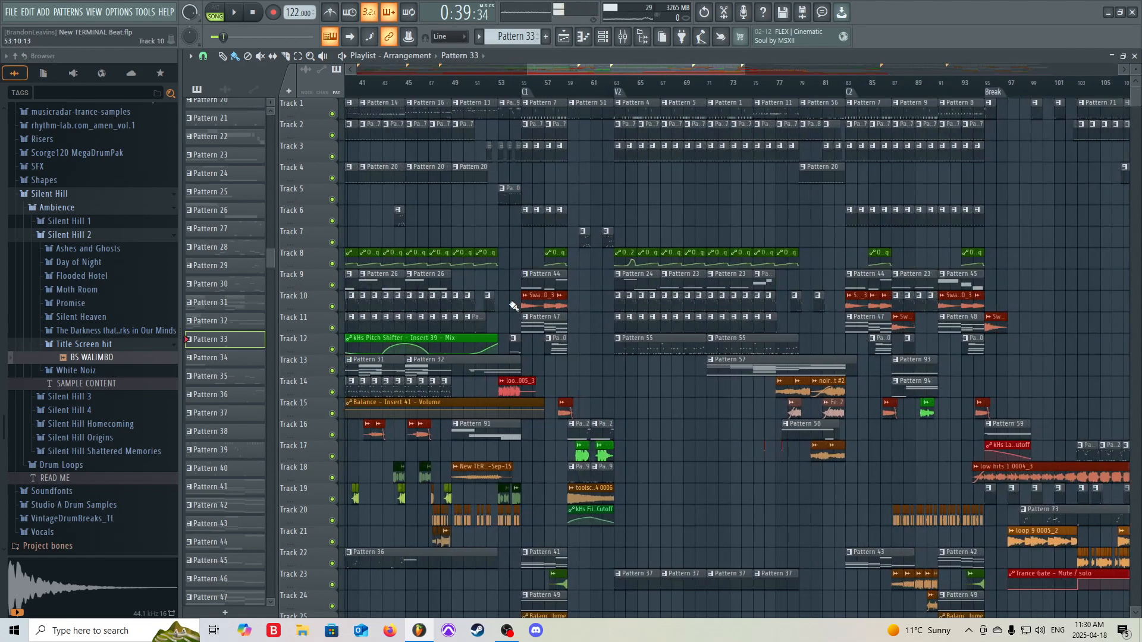
scroll(517, 314, down, 10)
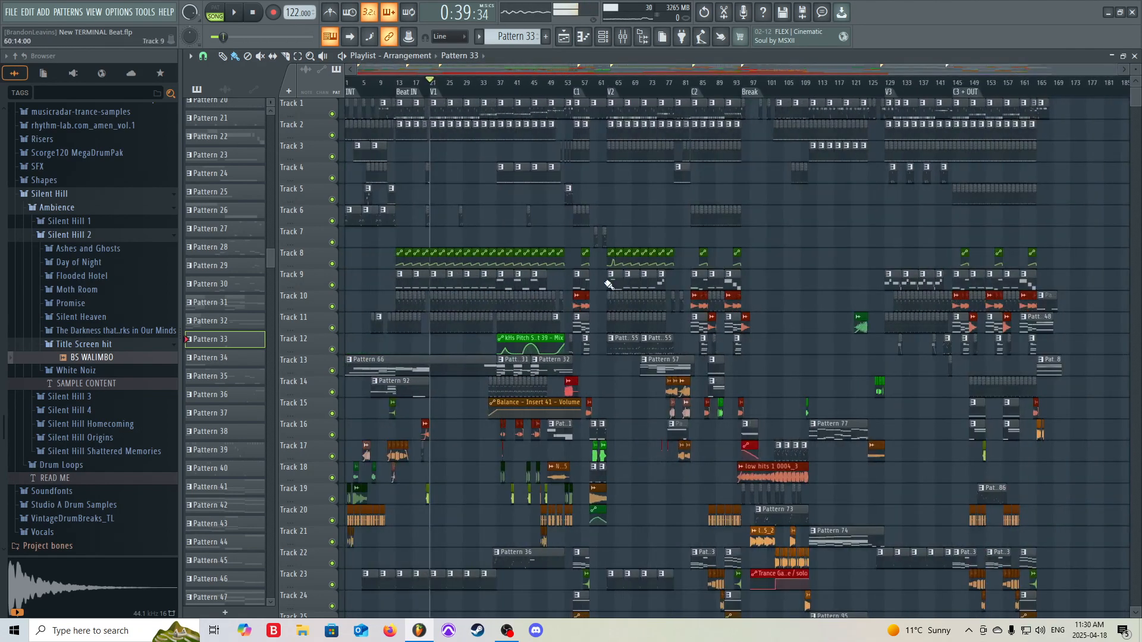
scroll(340, 371, up, 5)
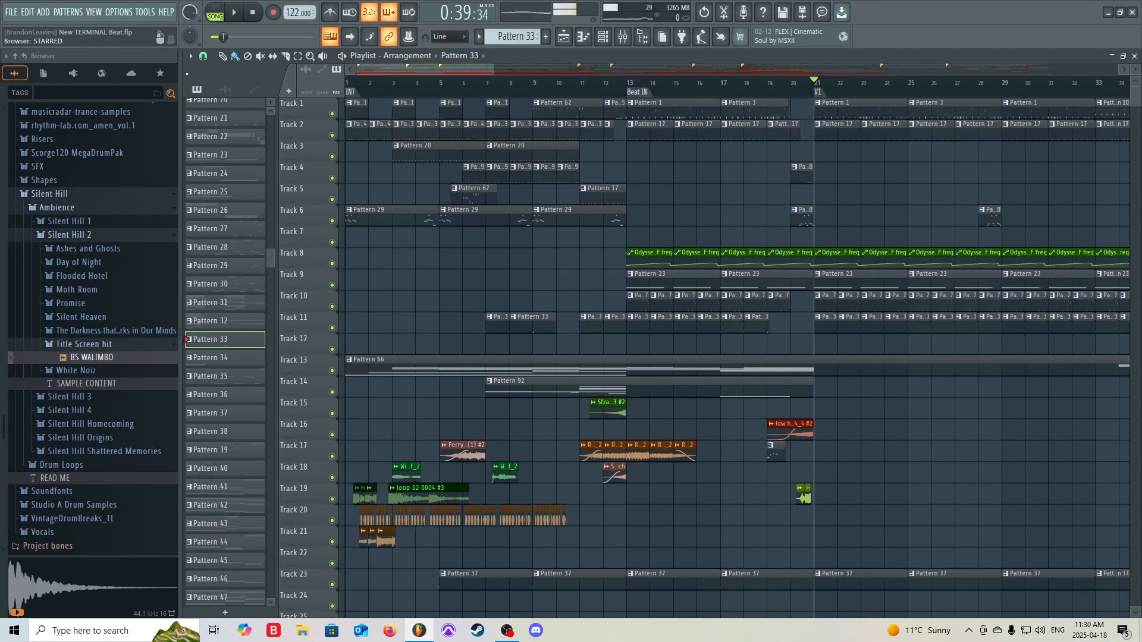
scroll(779, 286, down, 10)
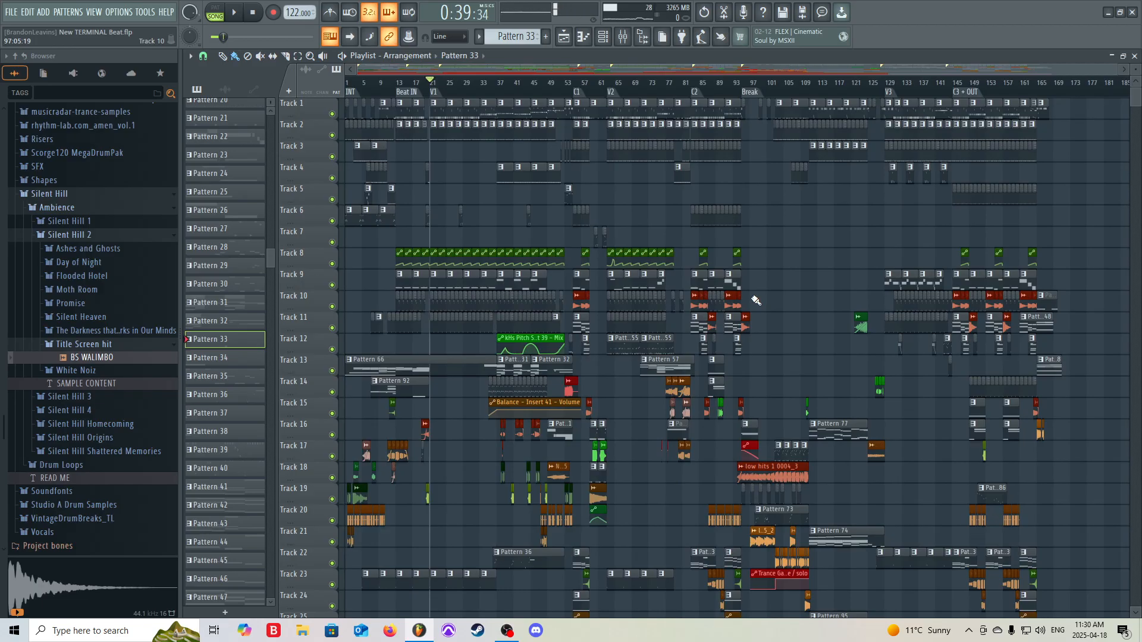
click(659, 364)
click(214, 9)
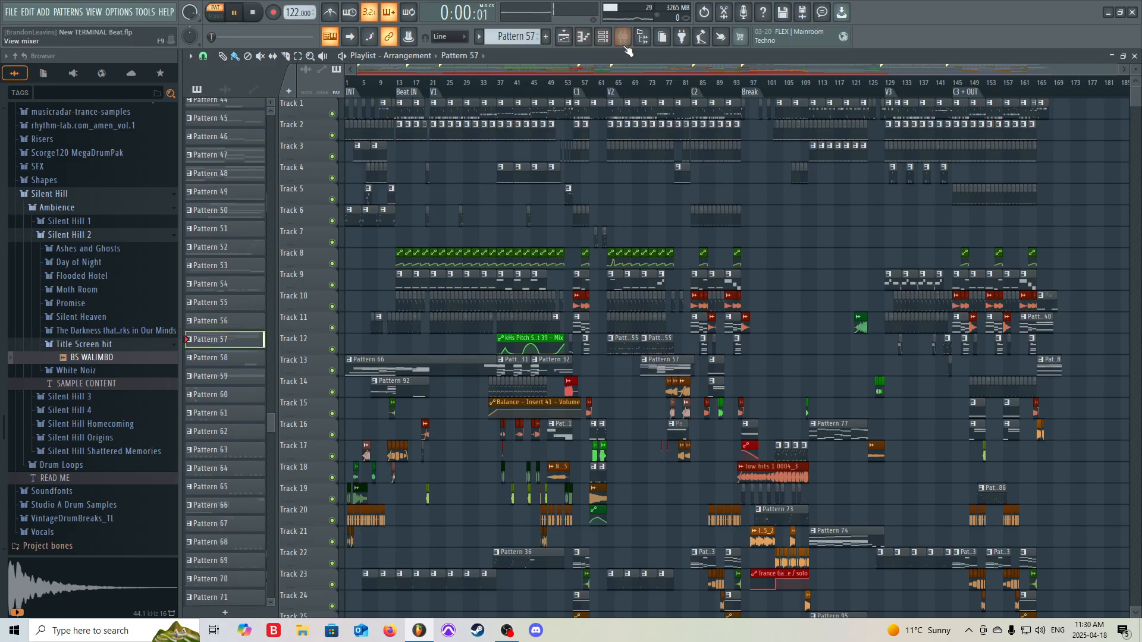
key(space)
Inspect the sampler settings of Pattern 57's PolyC5 channel from the channel rack, stop playback, and audition single notes
click(612, 41)
scroll(619, 333, down, 10)
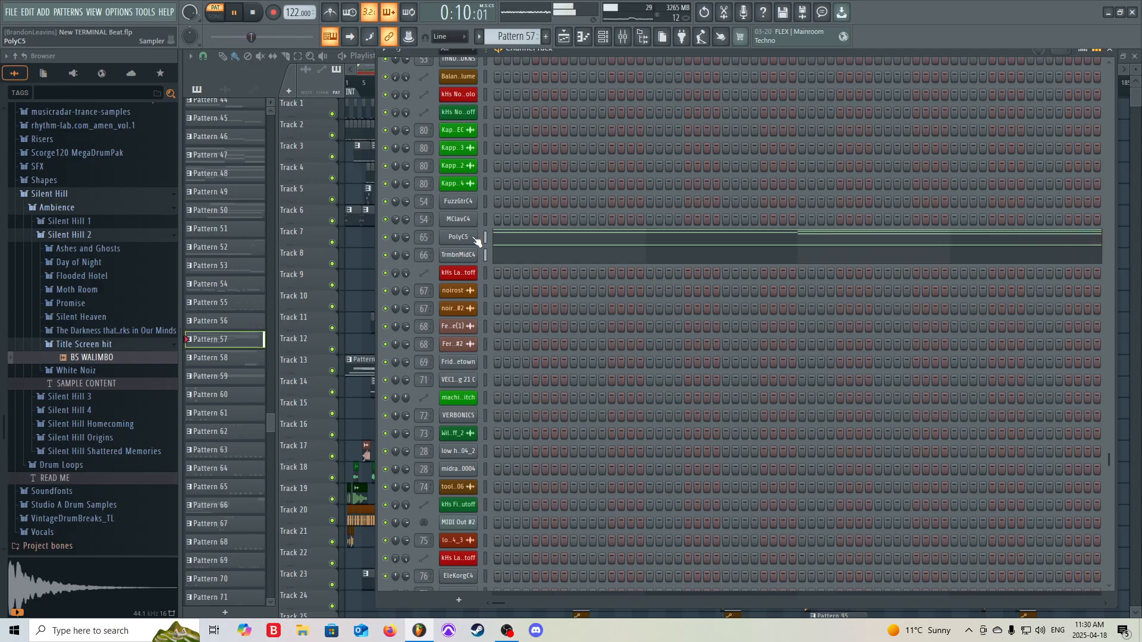
key(space)
click(476, 241)
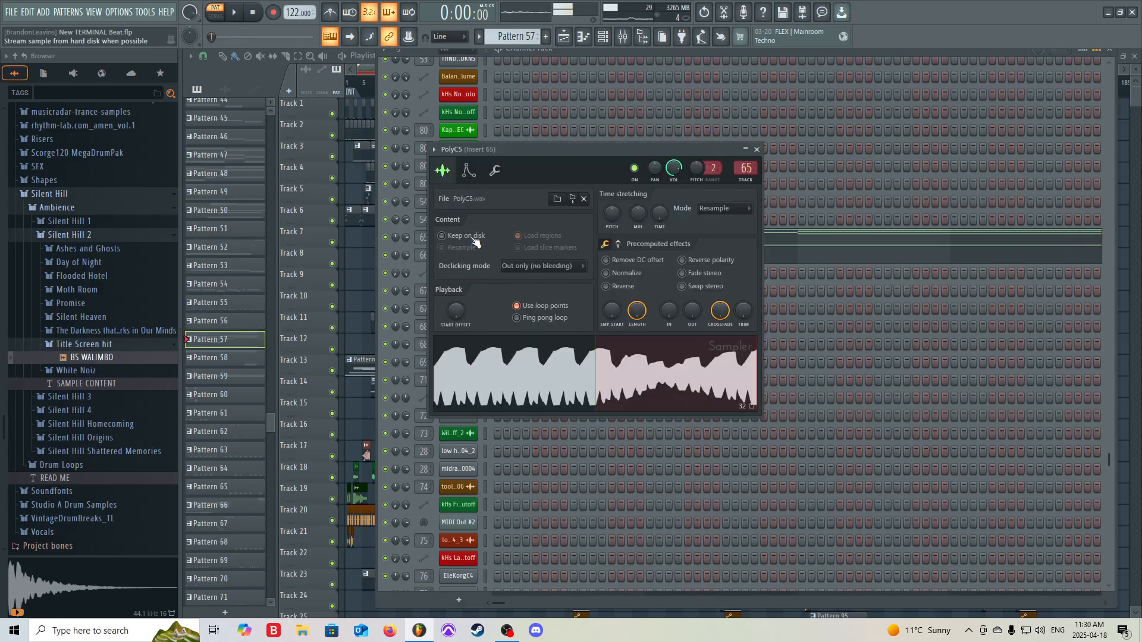
key(b)
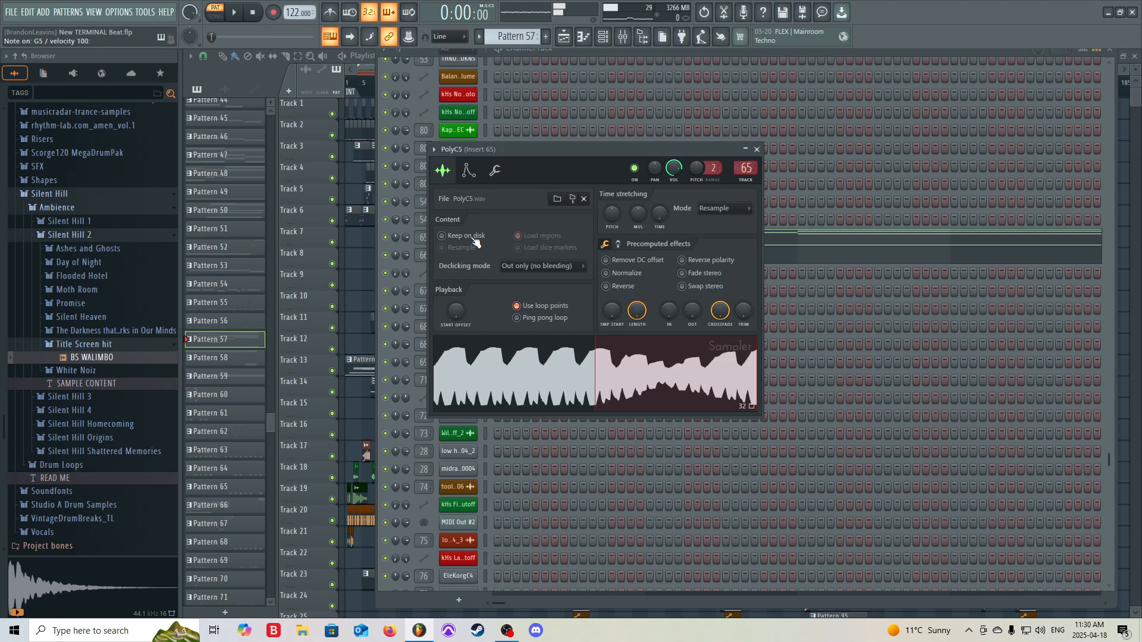
key(m)
Locate the PolyC5 sample file in the browser's Samples folder and collapse the folder tree
click(575, 201)
scroll(98, 416, up, 10)
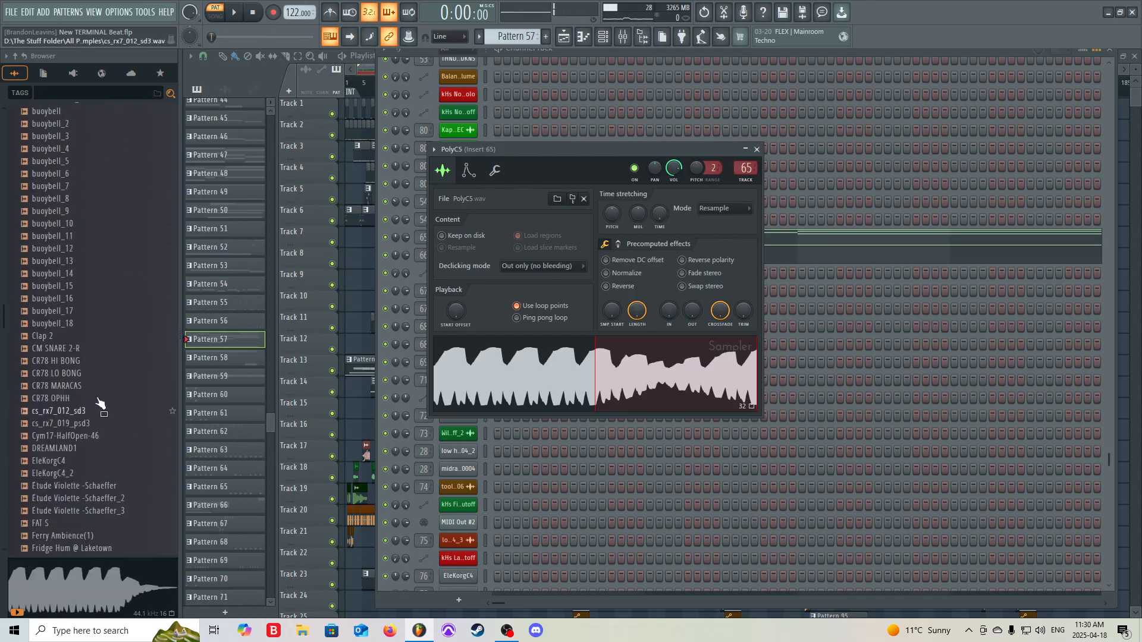
scroll(99, 404, up, 10)
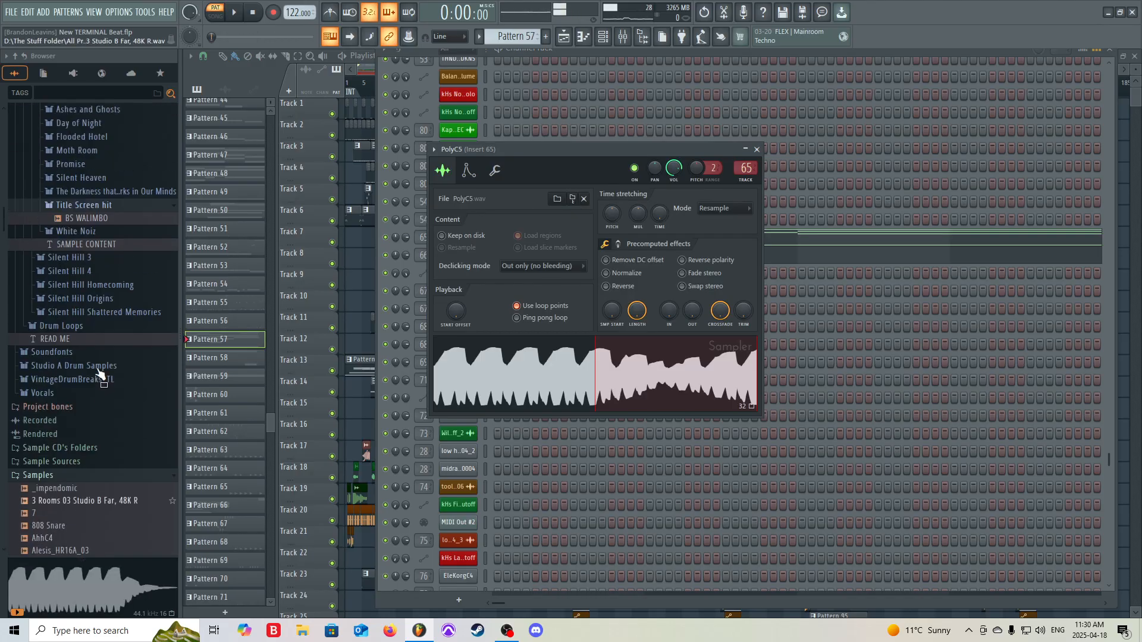
click(17, 58)
Move the PolyC5 sampler window aside and inspect the TrmbnMidC4 channel's sampler settings, closing its window when done
drag(618, 151, 895, 92)
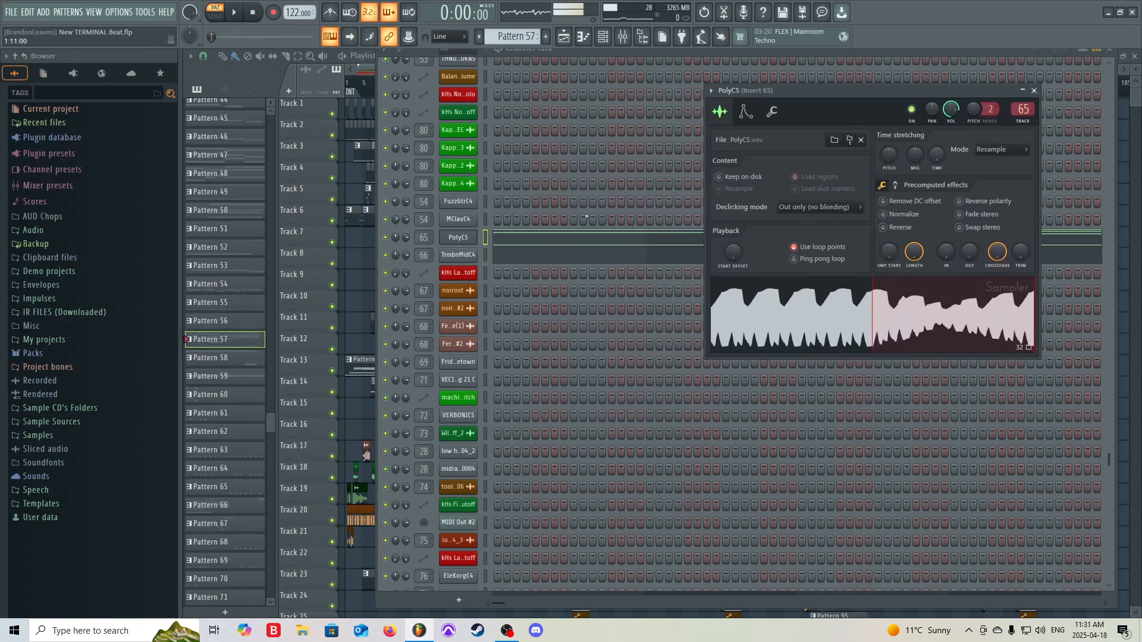
click(455, 254)
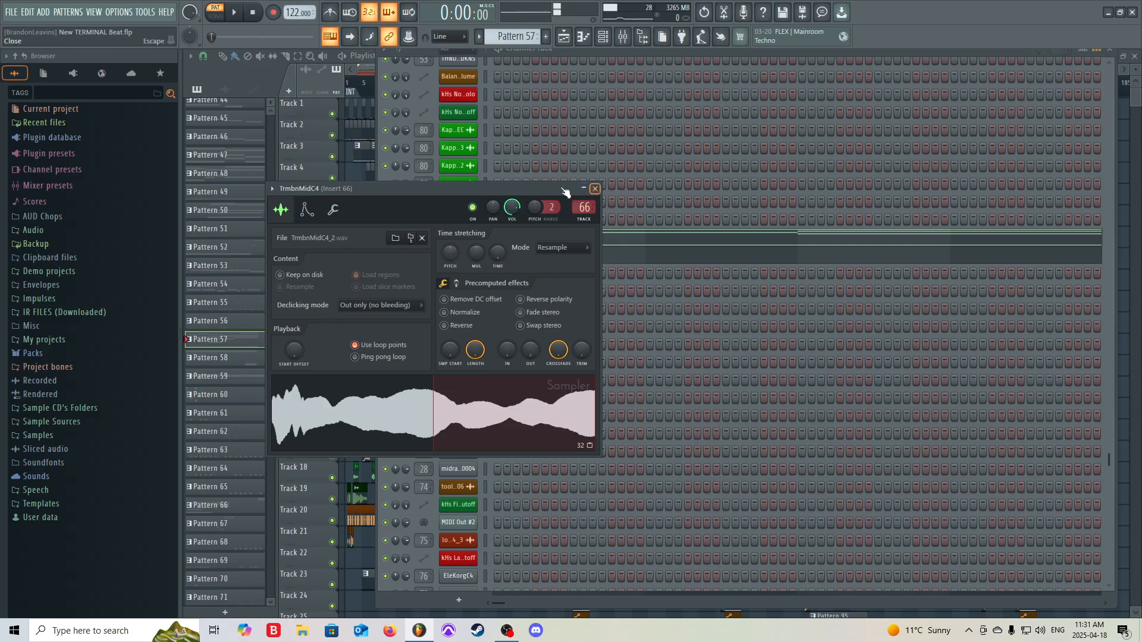
click(595, 188)
Browse the Strings samples of the Sonic Bloom Fairlight CMI Samples in the Fairlight CMI pack
click(42, 353)
scroll(84, 336, down, 5)
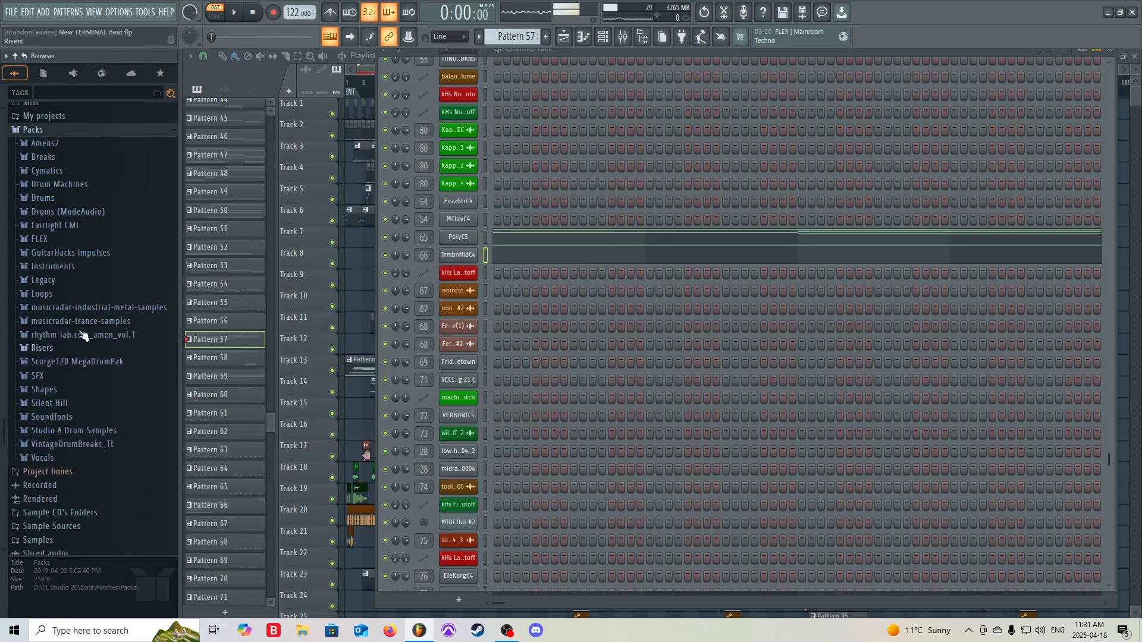
click(66, 226)
click(73, 239)
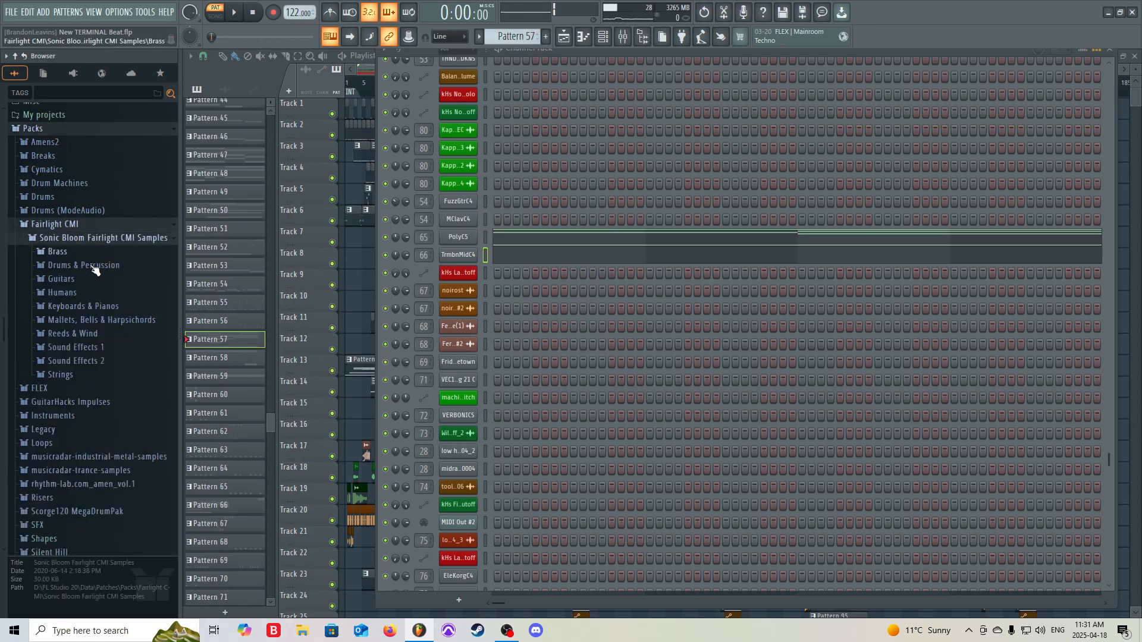
click(60, 375)
scroll(77, 297, down, 8)
click(98, 215)
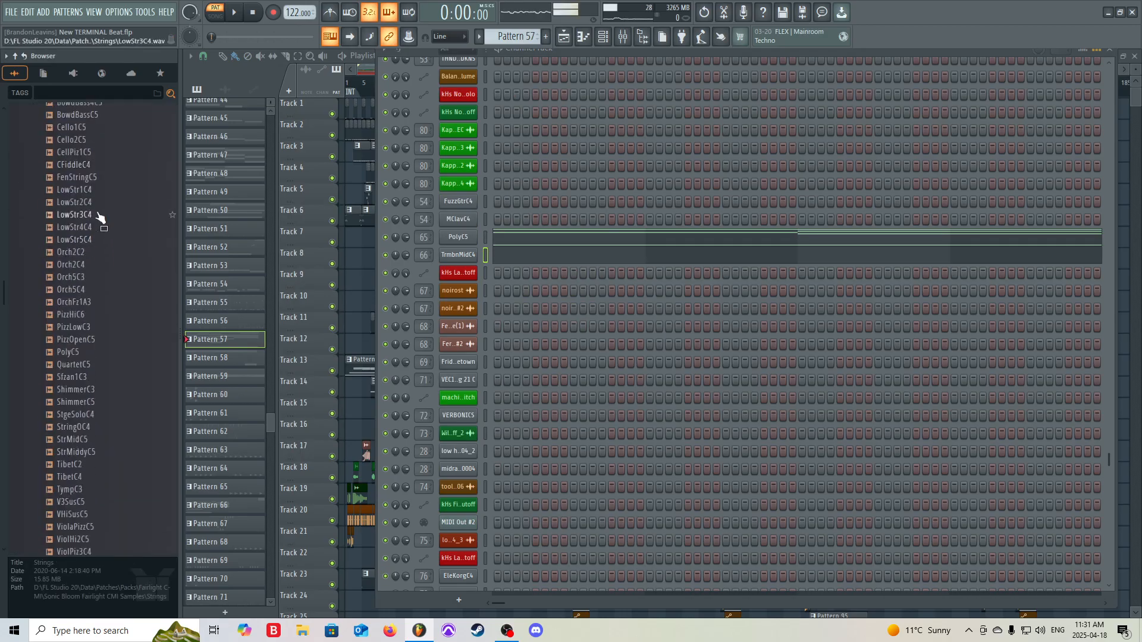
Audition the Fairlight CMI Strings samples from BobStringC5 down to Orch5C4 in the browser, and collapse the folder tree
scroll(95, 196, up, 2)
click(92, 167)
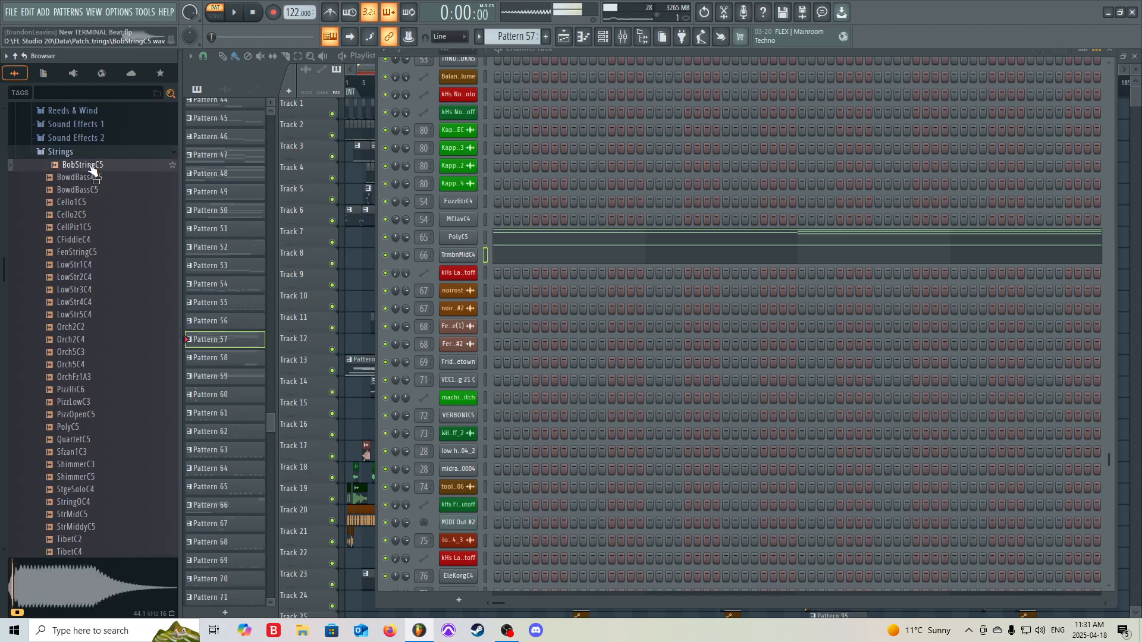
key(Down)
key(Down)
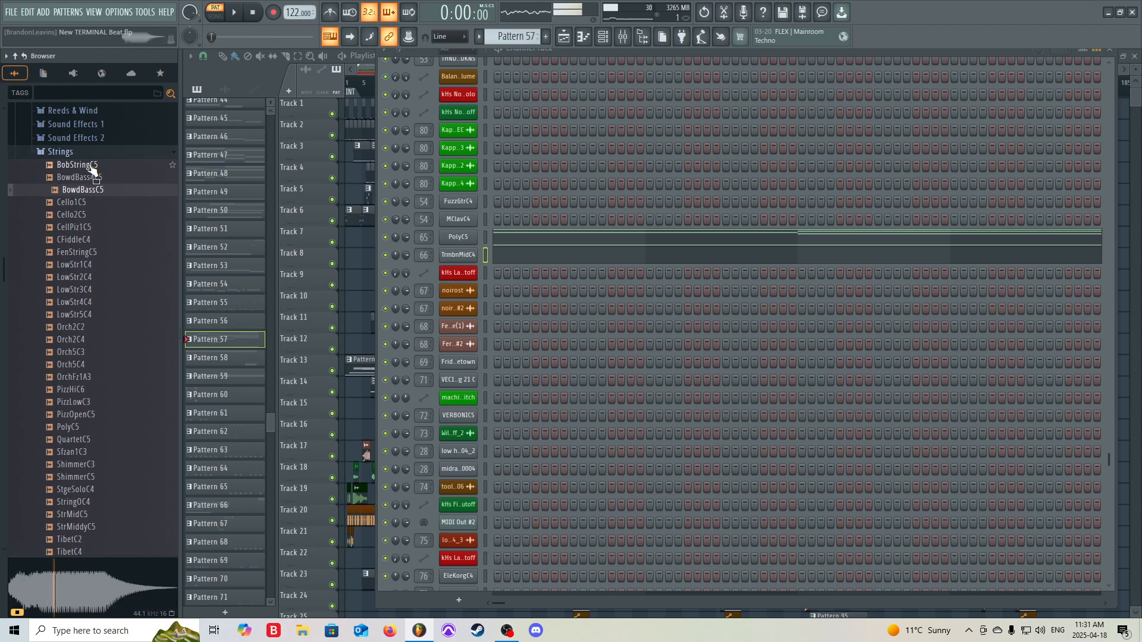
key(Down)
key(Down)
key(Down)
key(Down)
key(Down)
key(Down)
key(Down)
key(Down)
key(Down)
key(Down)
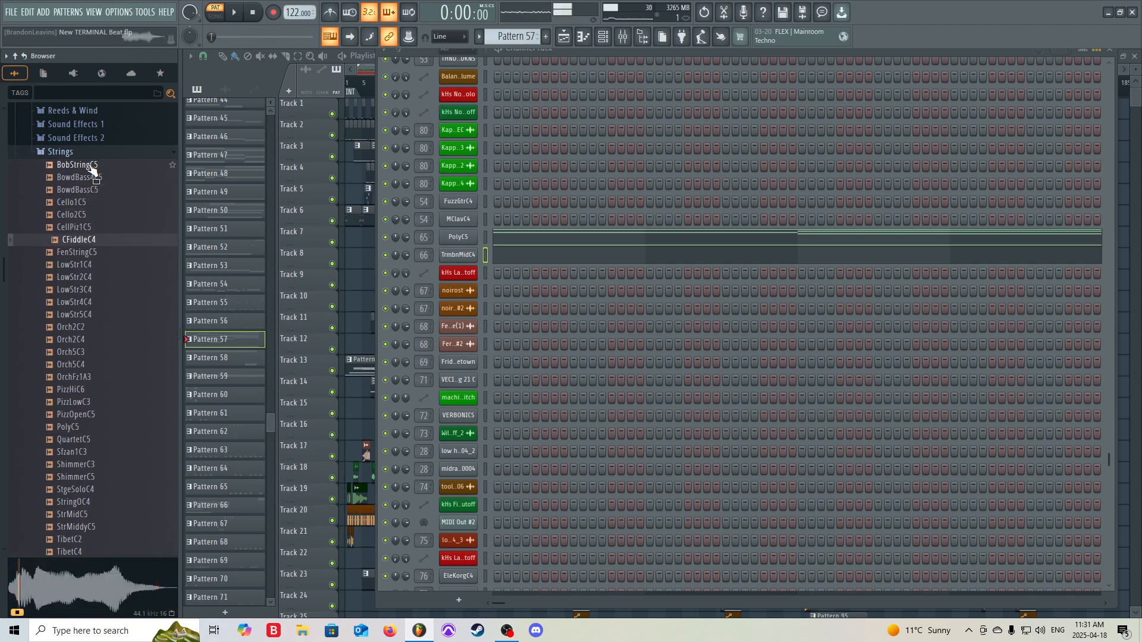
key(Down)
key(Down)
key(Down)
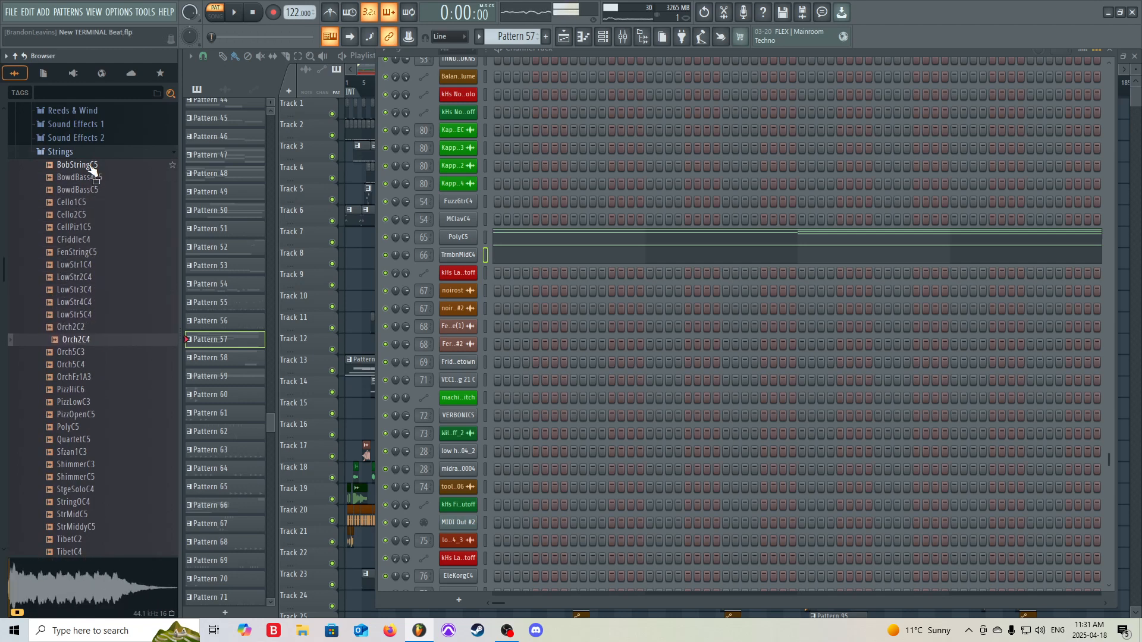
click(88, 365)
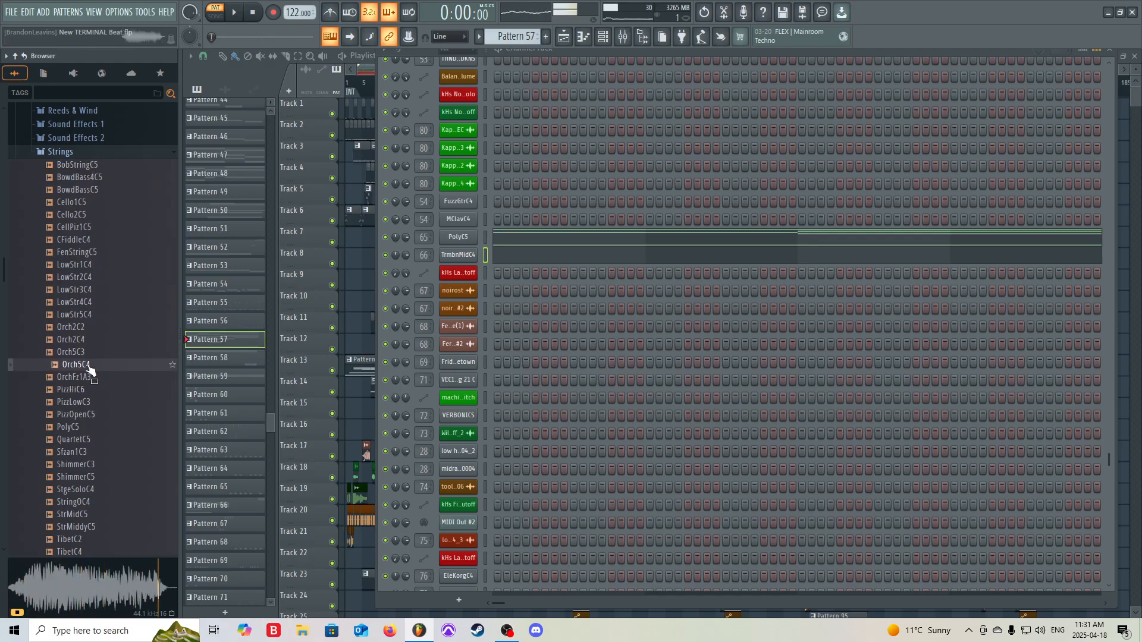
click(15, 55)
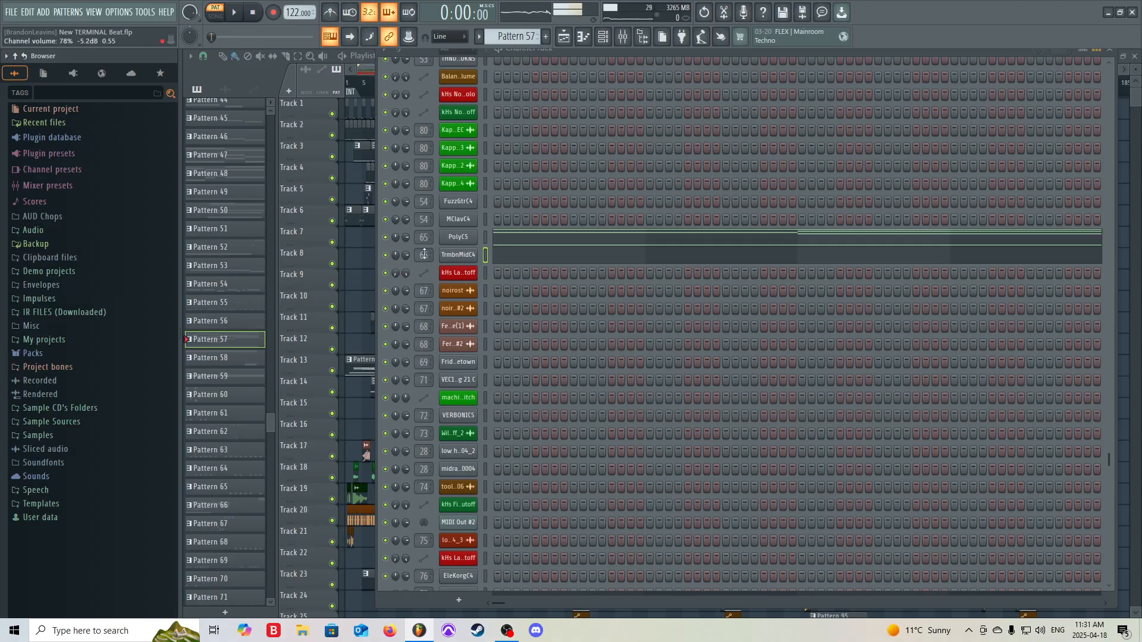
Open the PolyC5 channel's sampler settings once more and return to the playlist arrangement
click(457, 236)
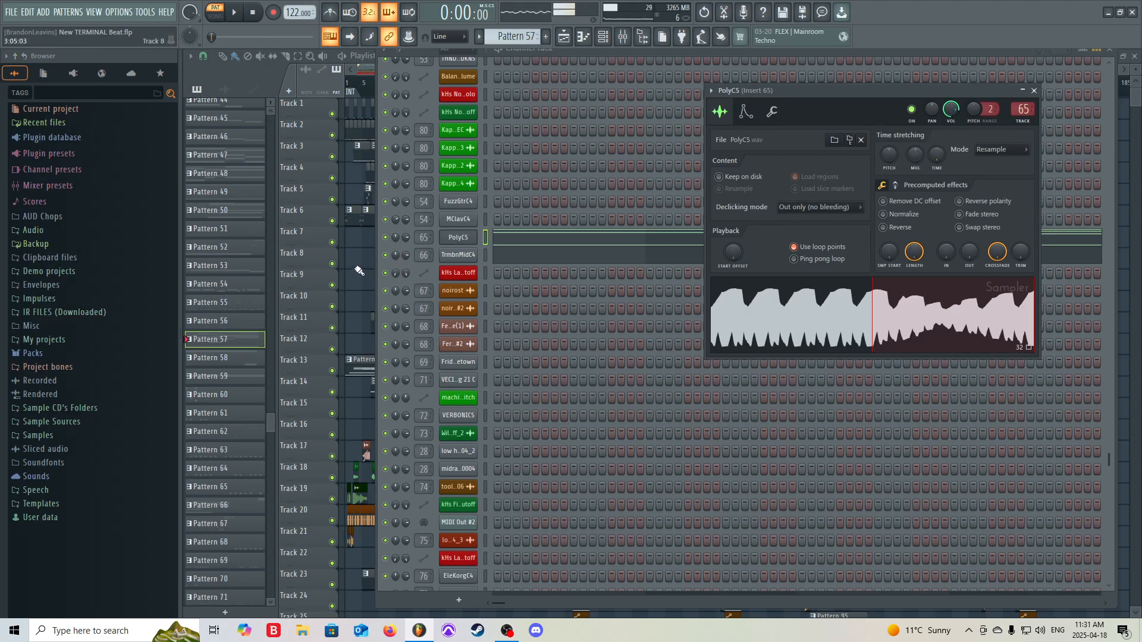
right_click(367, 247)
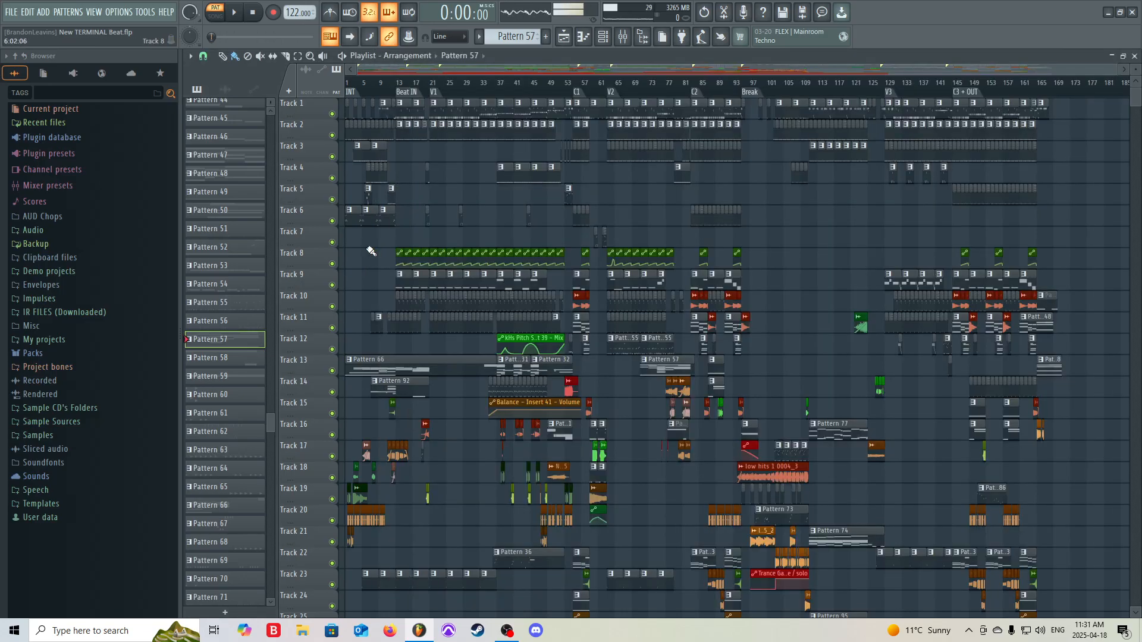
right_click(624, 218)
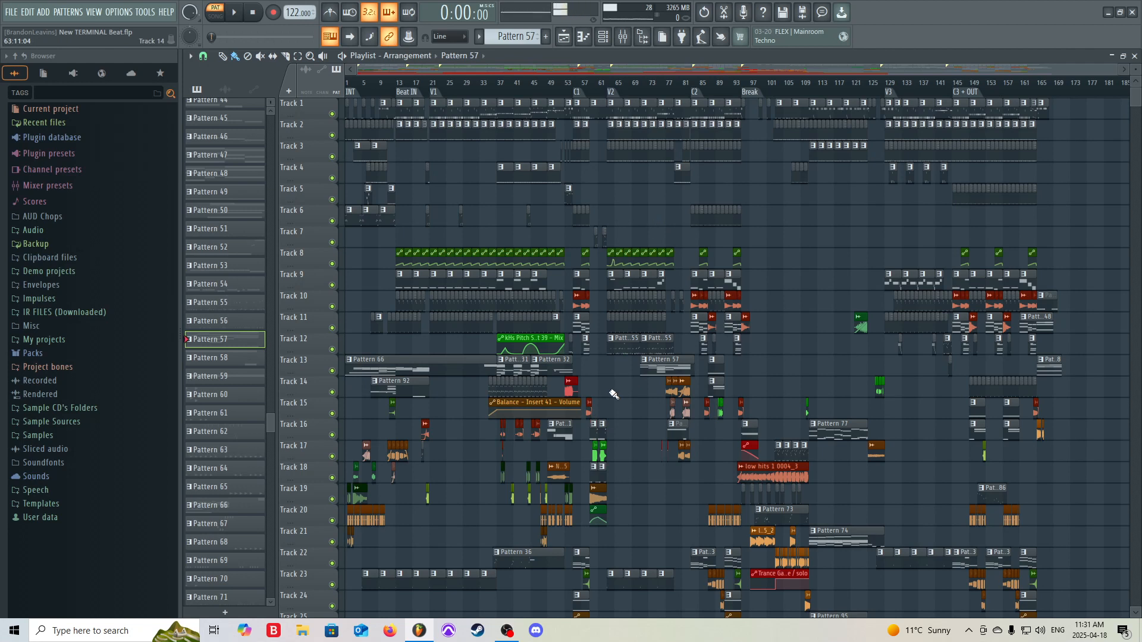
Solo playlist tracks 12 and 13 together and play the song from bar 37
scroll(576, 194, up, 8)
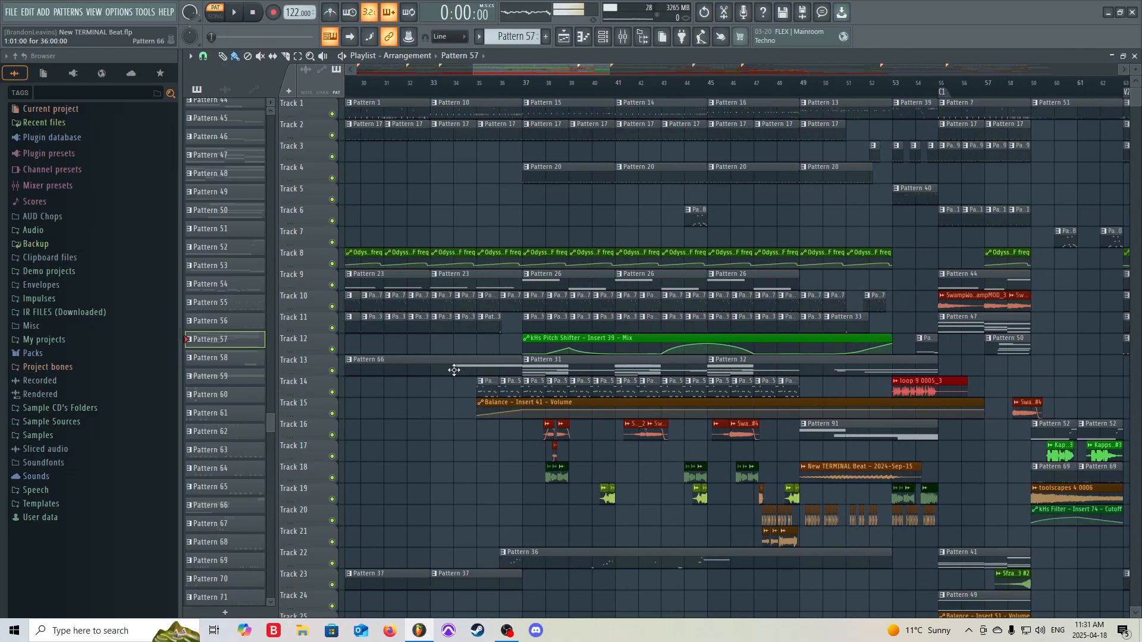
scroll(589, 226, down, 3)
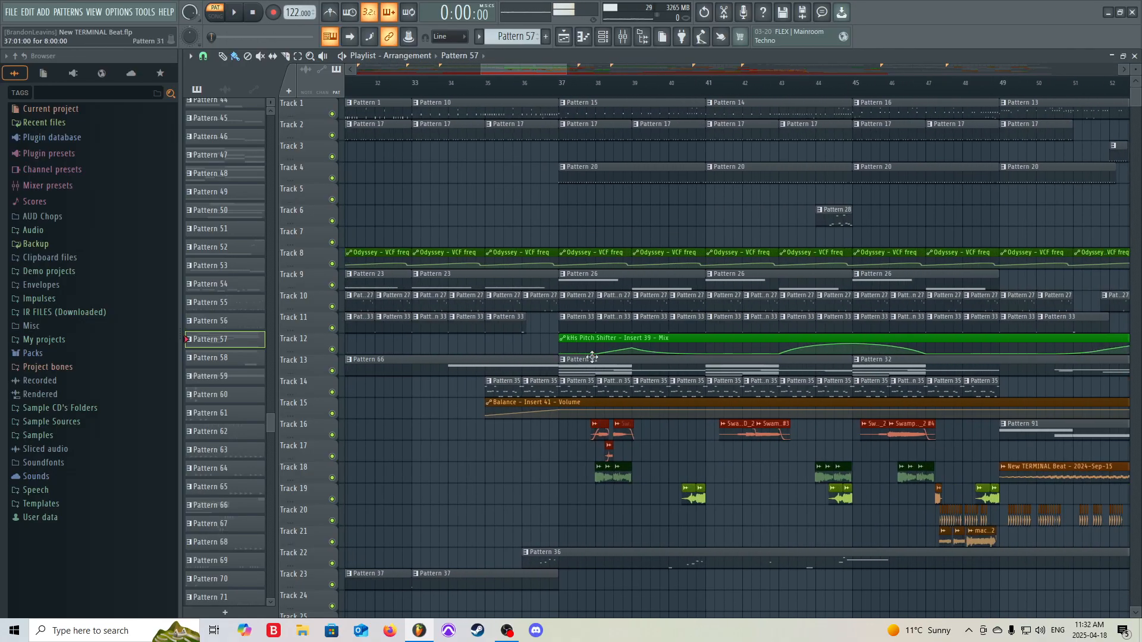
ctrl+click(332, 372)
click(332, 349)
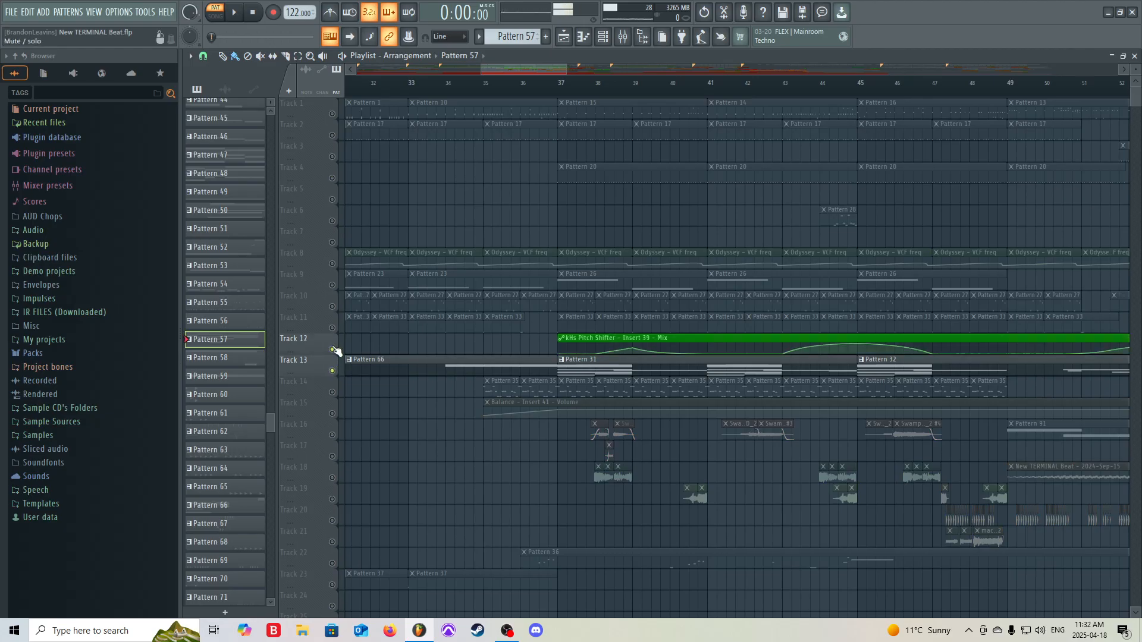
click(559, 83)
scroll(747, 324, down, 4)
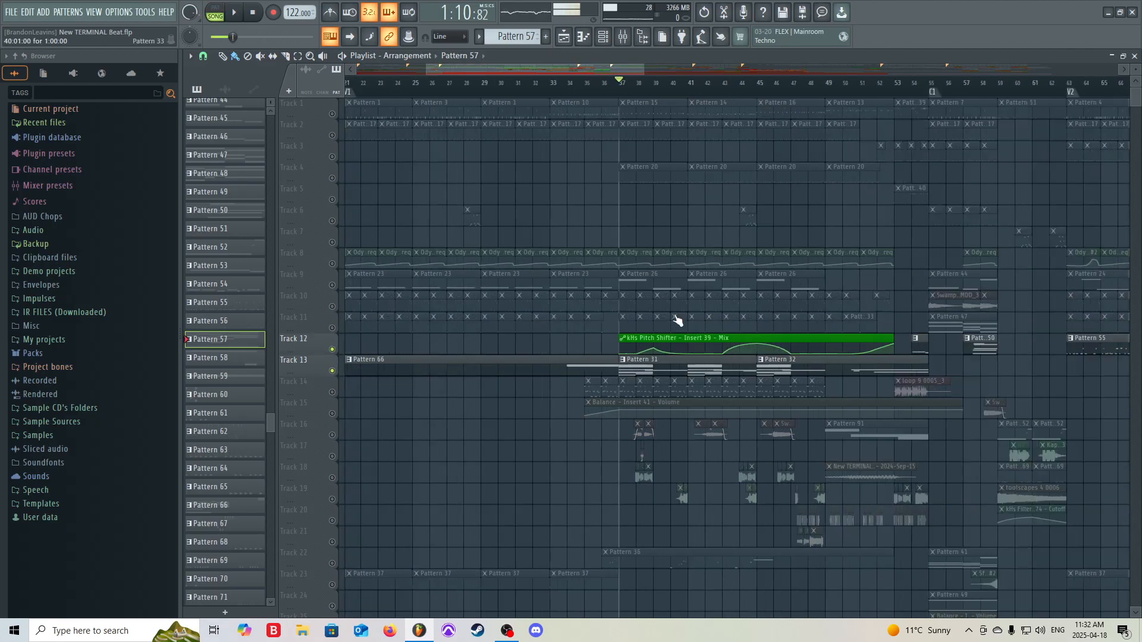
key(space)
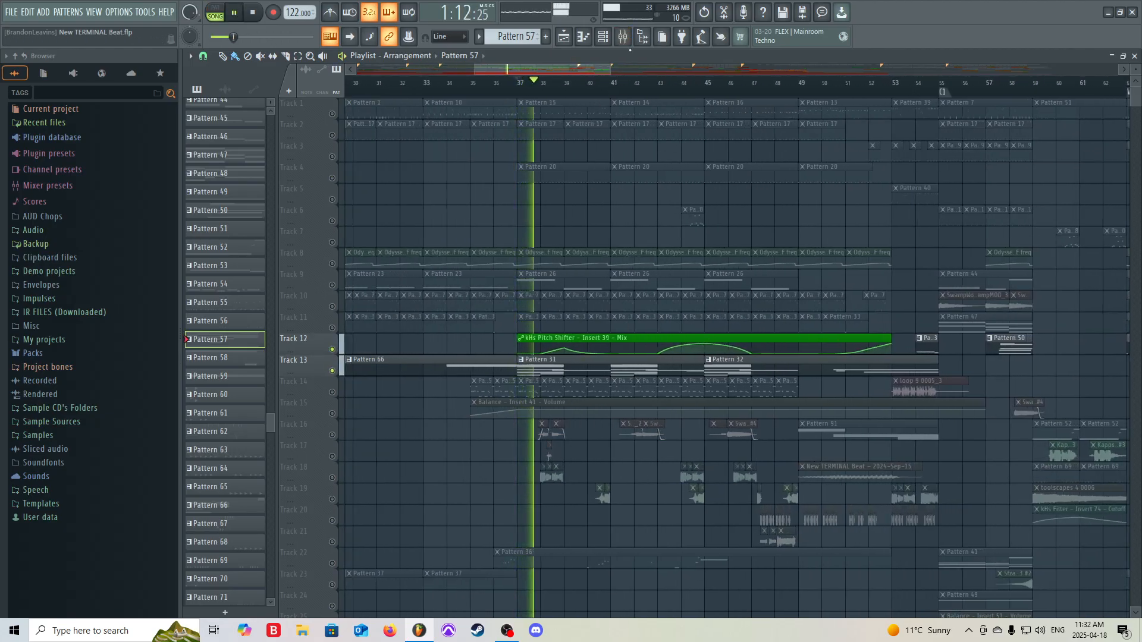
Select Pattern 31 from track 13, find the channels holding its notes in the channel rack, and stop playback
key(F6)
scroll(620, 283, up, 6)
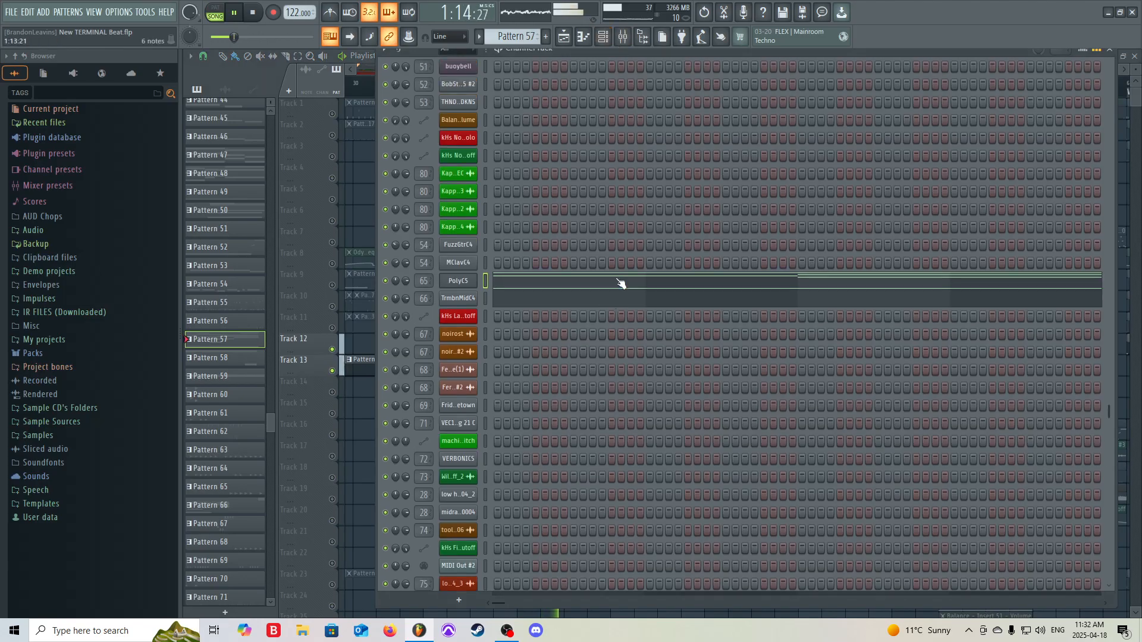
key(F6)
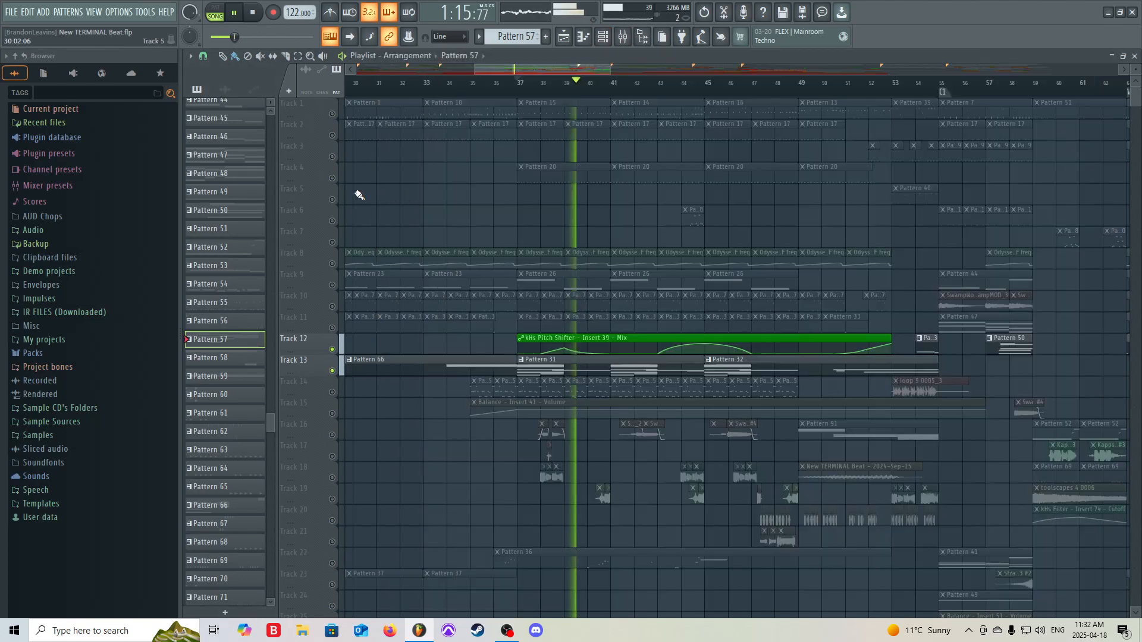
click(593, 371)
click(604, 42)
scroll(619, 216, up, 5)
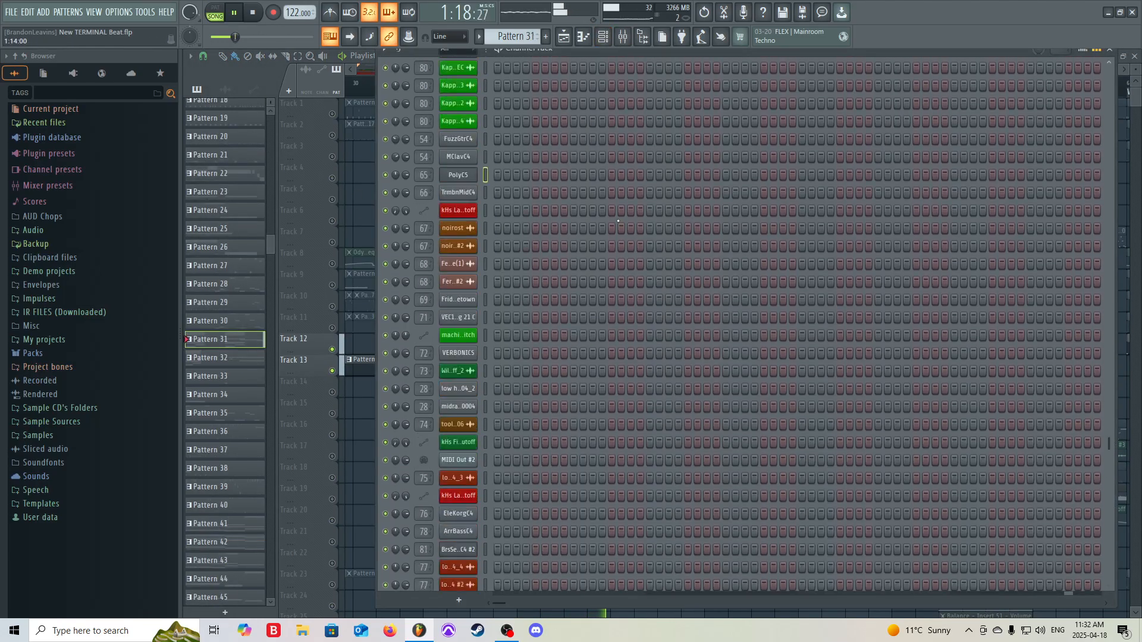
scroll(622, 226, up, 3)
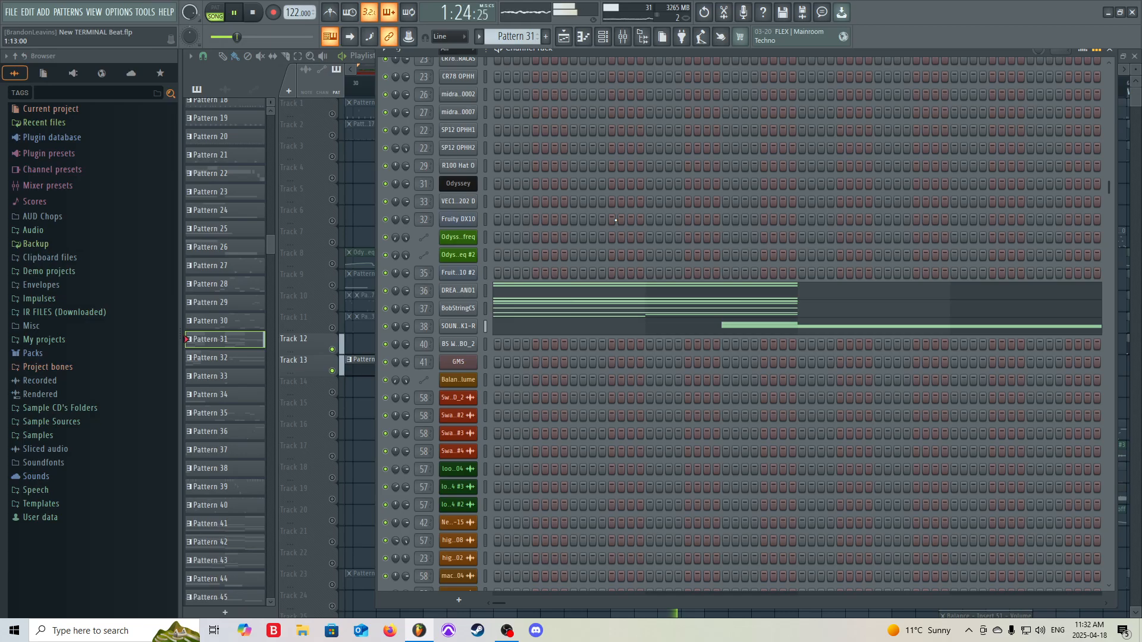
key(space)
Inspect the DREAMLAND1 channel's sampler settings, audition its sound with single notes, and close its window
click(459, 291)
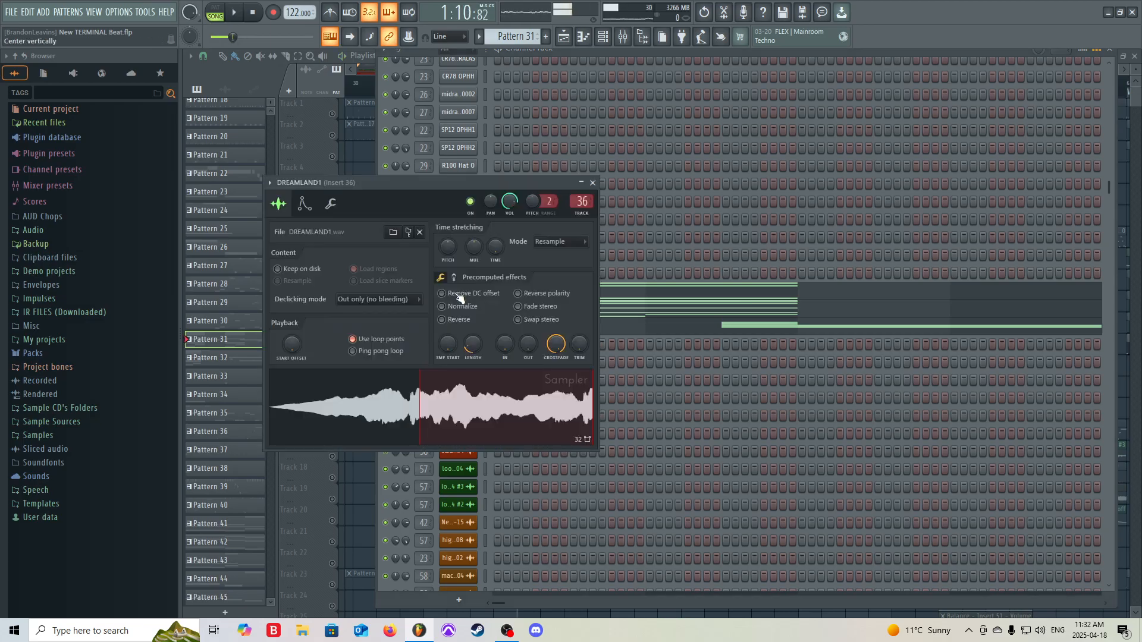
drag(451, 186, 482, 150)
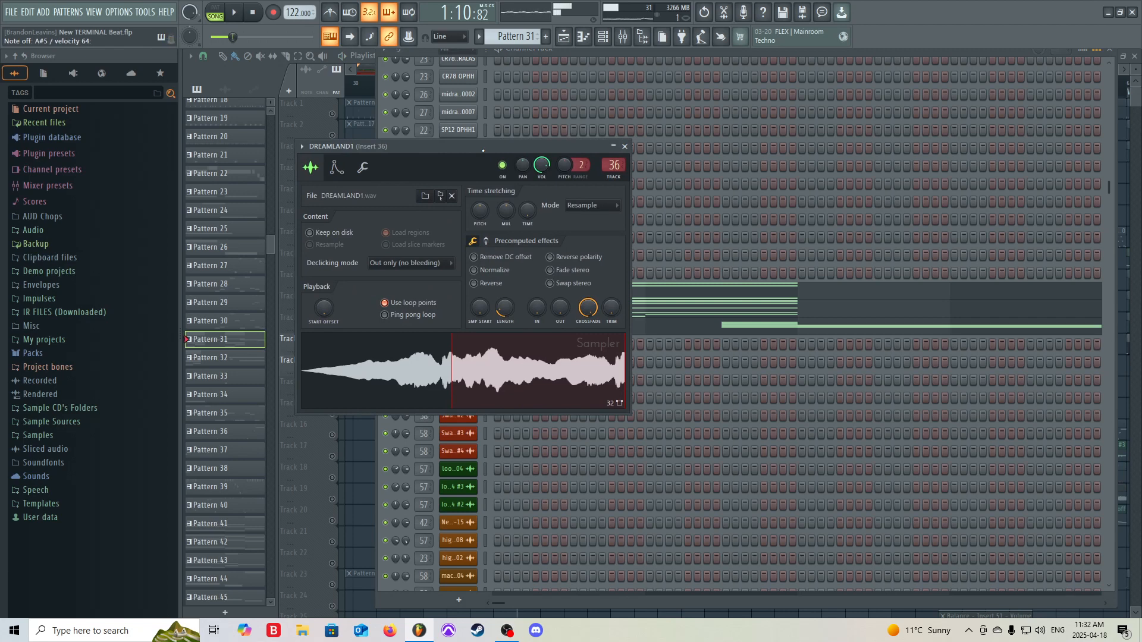
click(625, 146)
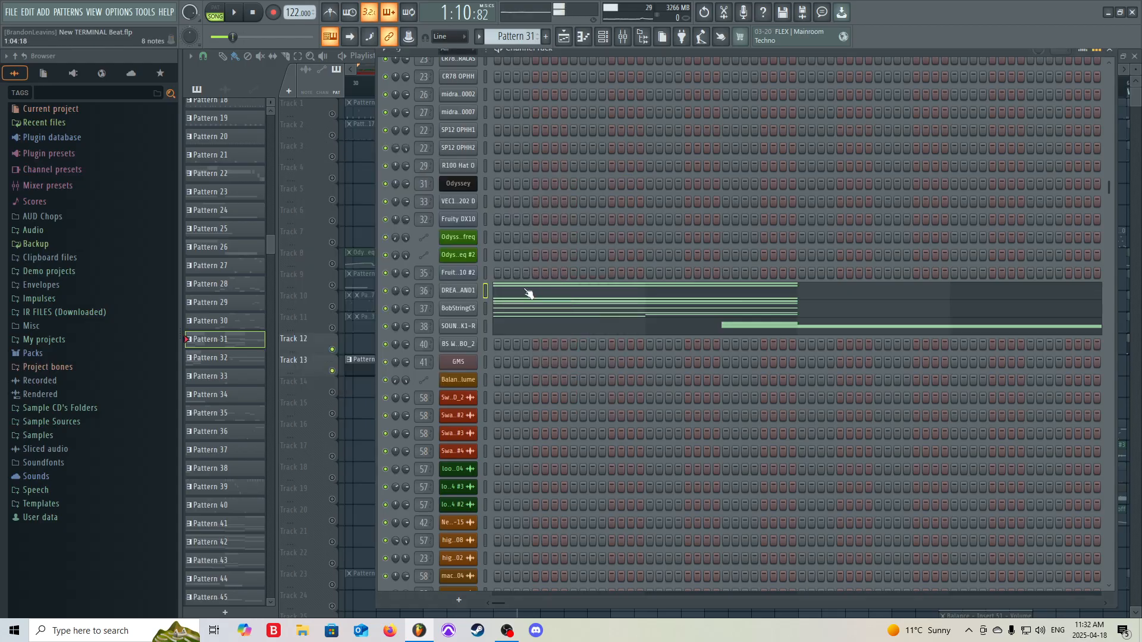
Inspect the BobStringC5 channel's sampler settings with a few test notes and close its window
click(458, 308)
drag(368, 207, 577, 133)
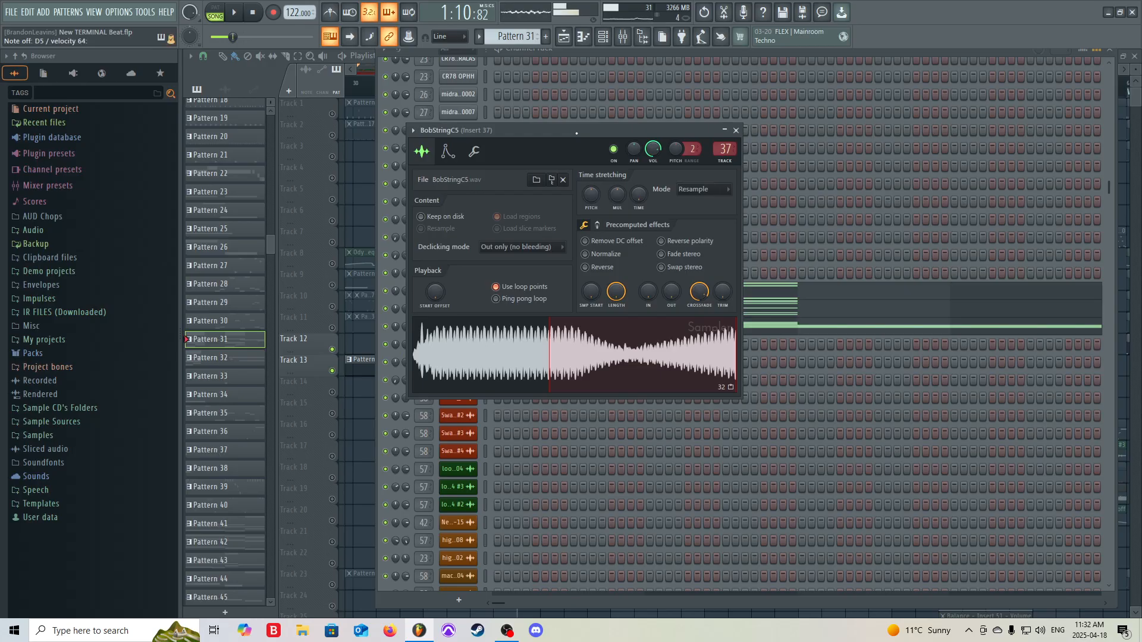
click(736, 131)
Inspect the SOUNDTRAK1-R channel's sampler settings, set its window aside, and look through the browser's Packs folder
click(461, 327)
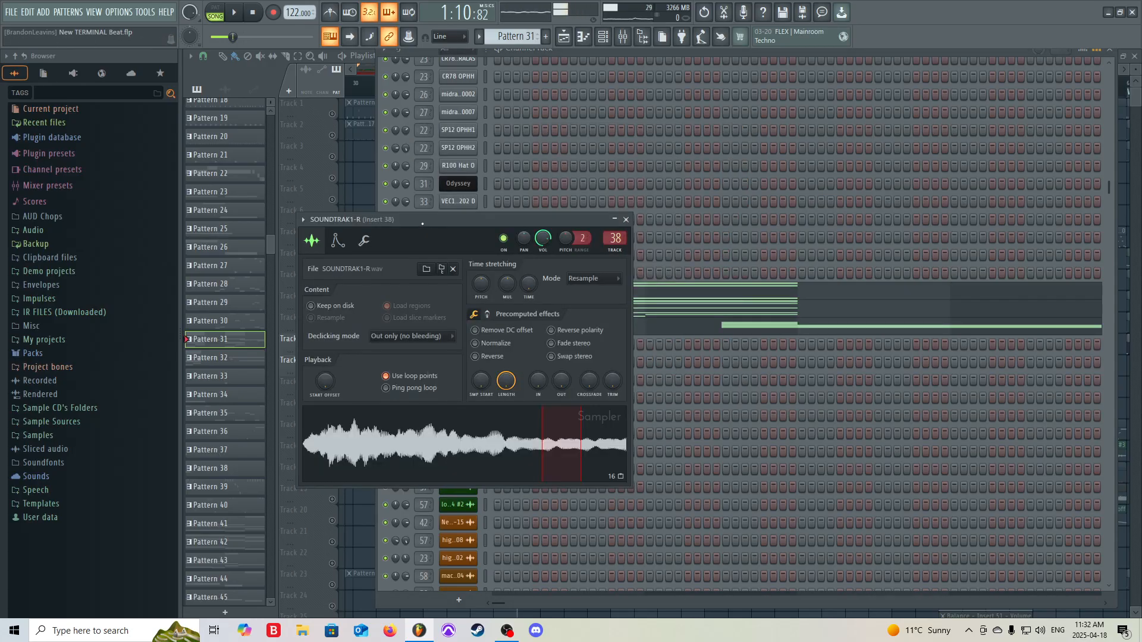
drag(422, 224, 495, 129)
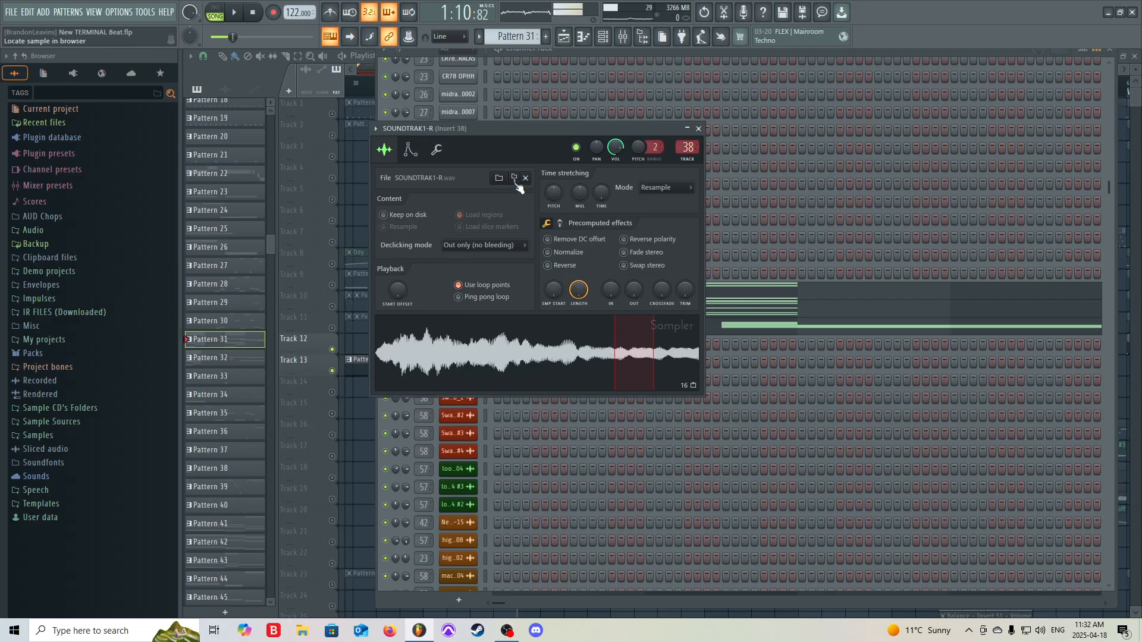
click(43, 355)
scroll(106, 403, down, 5)
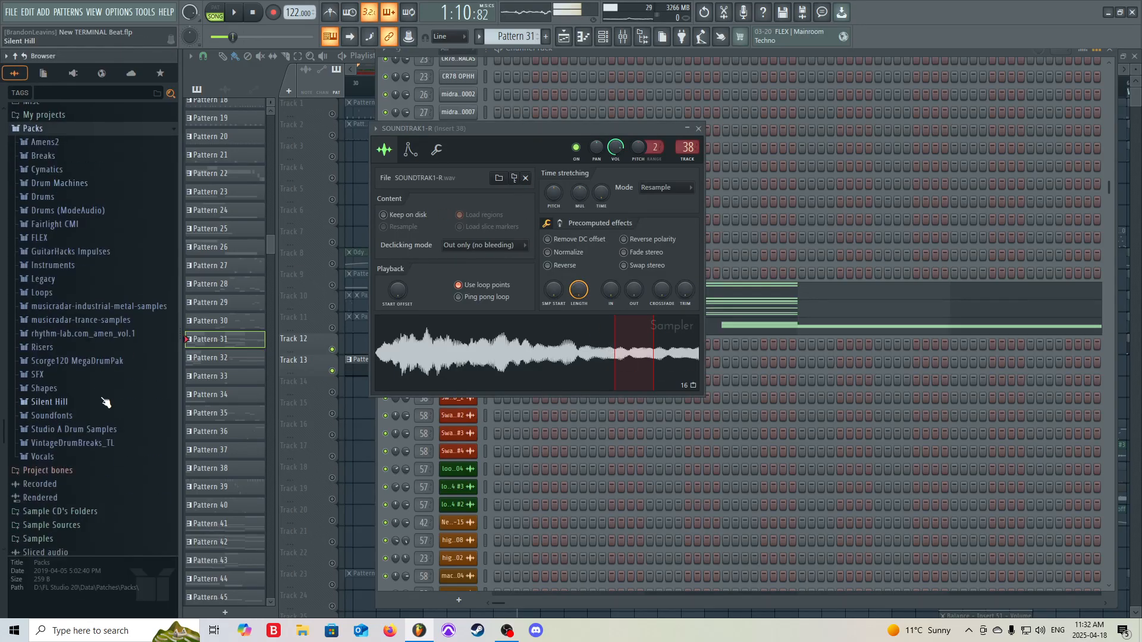
scroll(83, 440, down, 3)
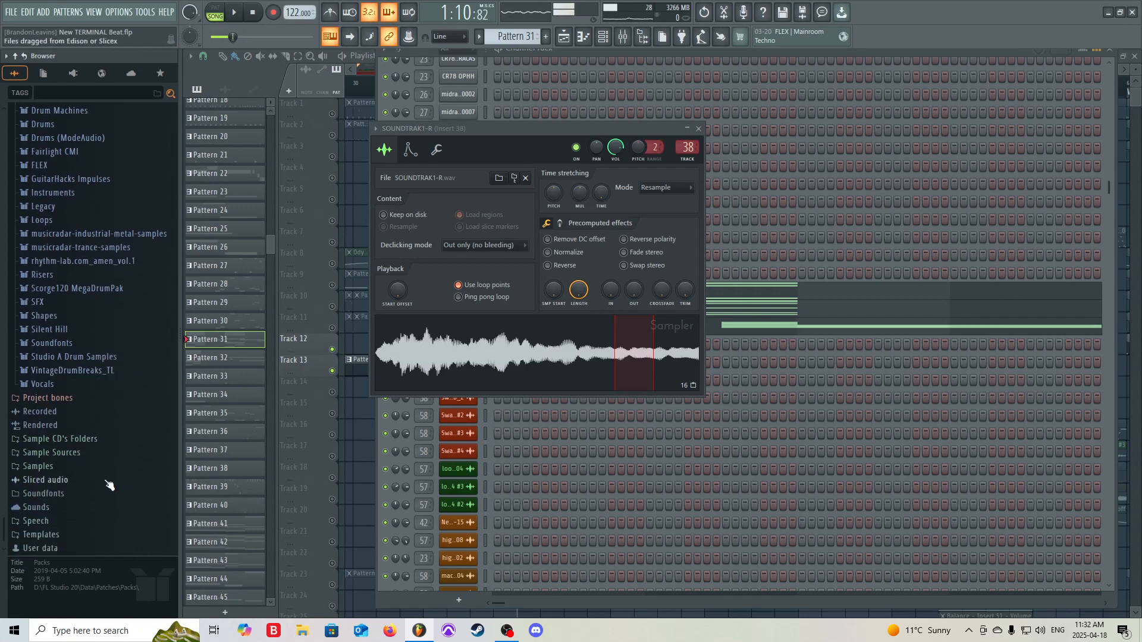
Browse Sample CD's Folders, expanding Synthworx - Korg MS-2000 and Soundscan - Ethereal Atmospheres to view their subfolders
click(78, 443)
scroll(89, 393, down, 8)
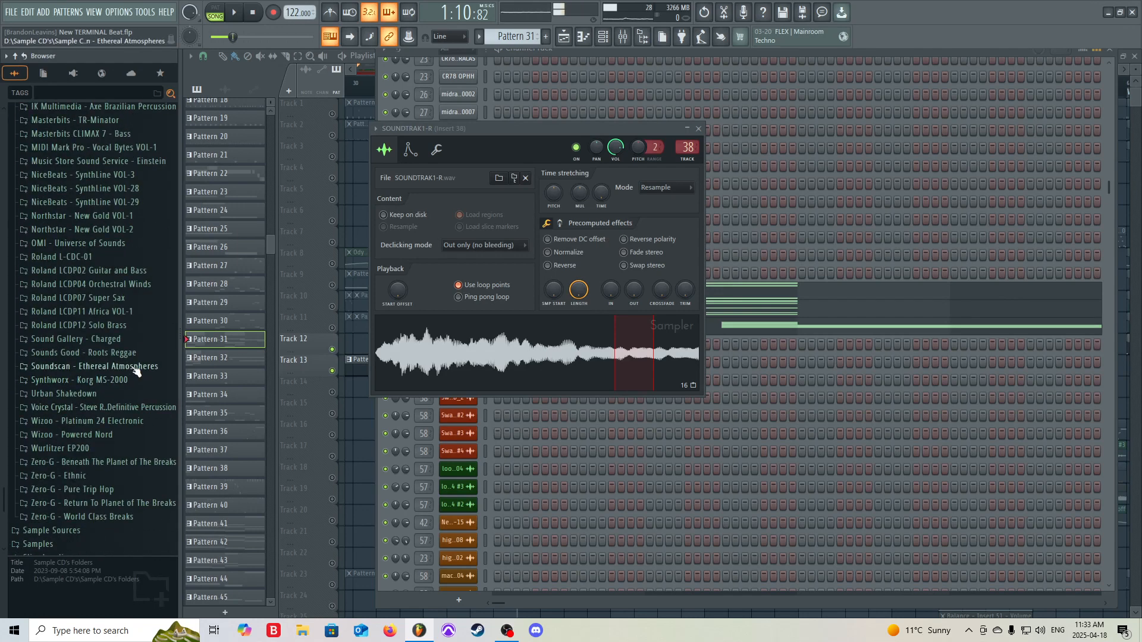
click(118, 380)
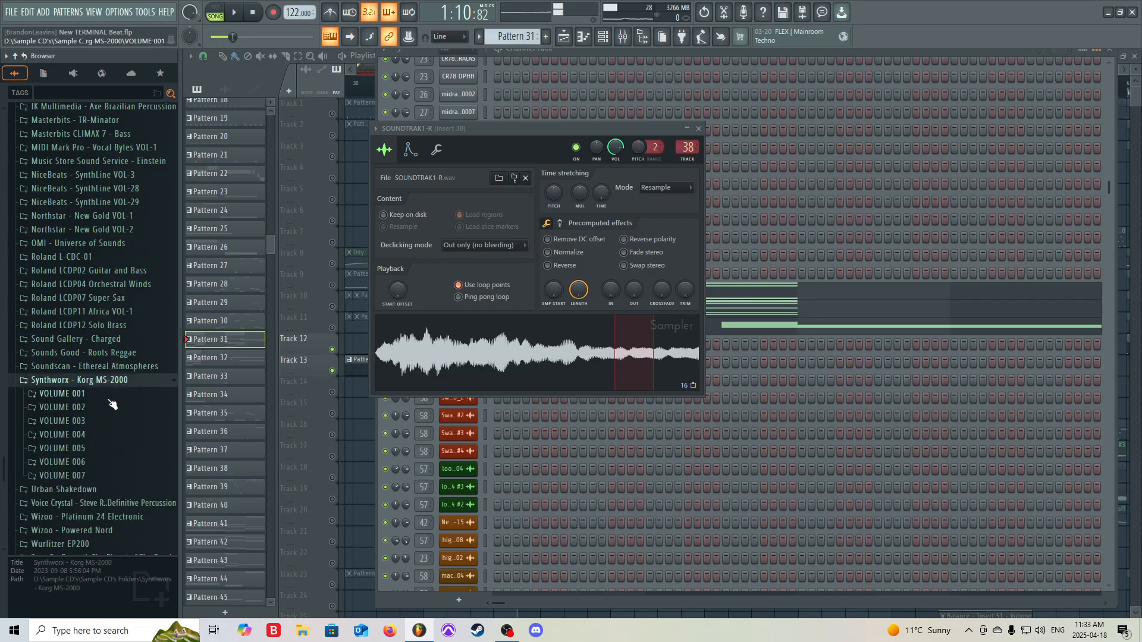
click(122, 367)
scroll(118, 357, down, 4)
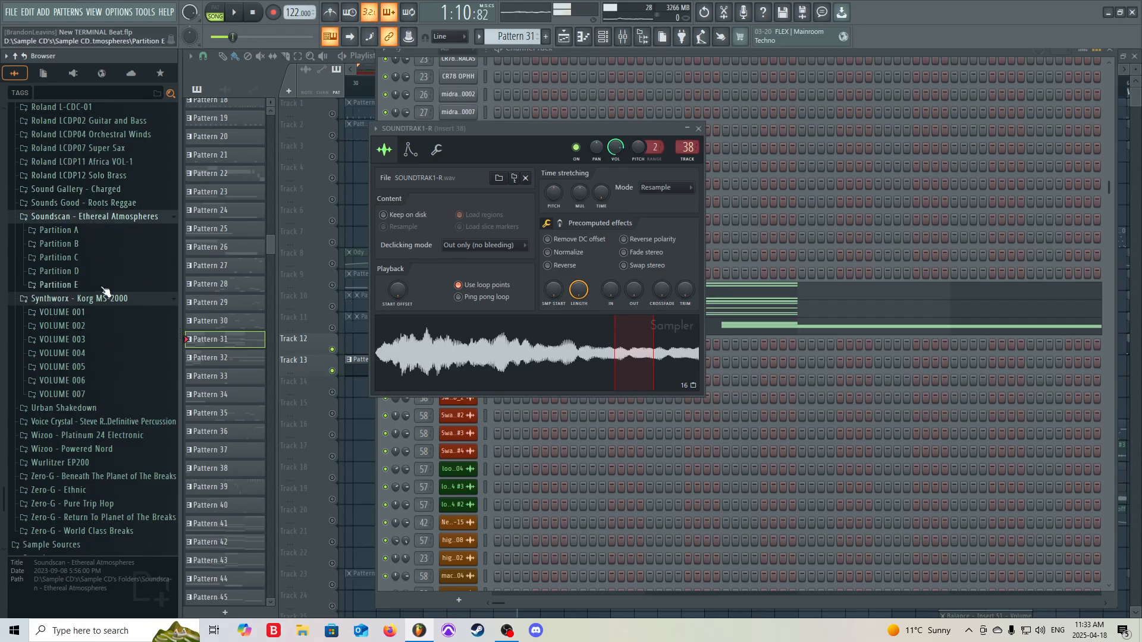
scroll(87, 203, up, 10)
scroll(114, 235, down, 10)
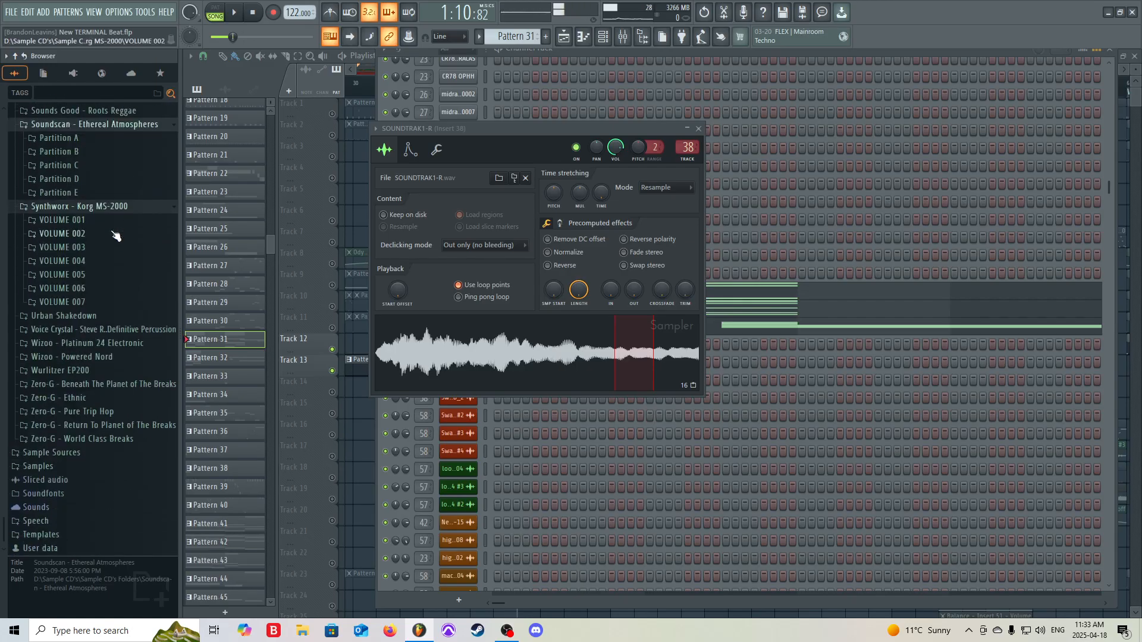
Collapse the expanded browser folders, including Packs, and close the SOUNDTRAK1-R sampler window
scroll(115, 234, up, 11)
drag(4, 321, 7, 81)
click(33, 352)
click(698, 128)
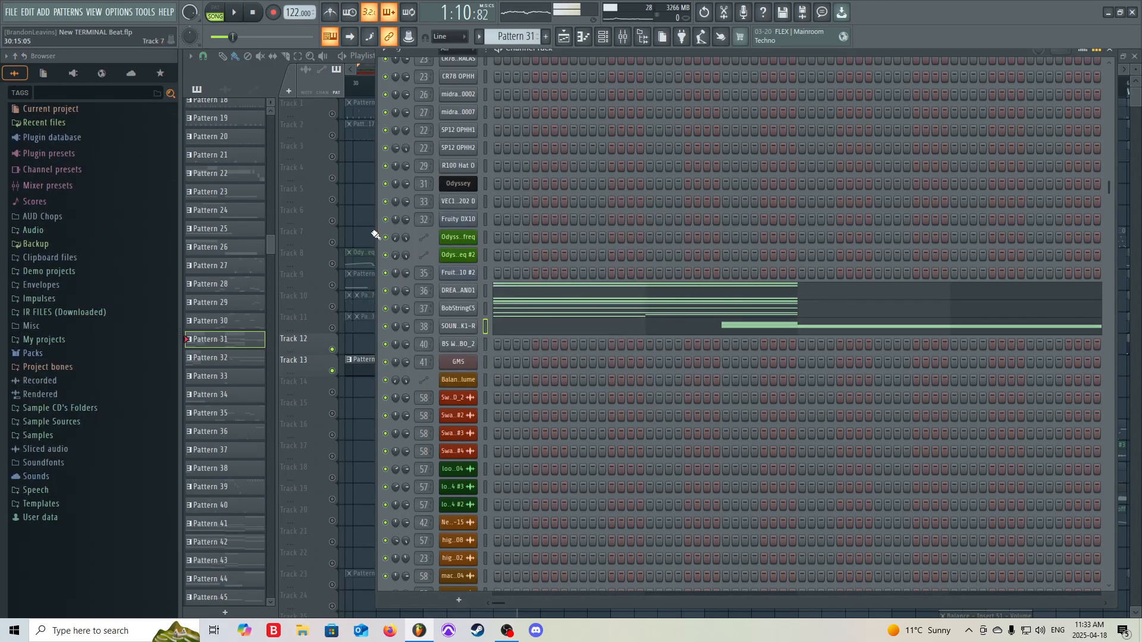
Return to the playlist, unsolo tracks 12 and 13 so every track is active, and examine the arrangement around bar 37
right_click(355, 194)
scroll(520, 322, down, 4)
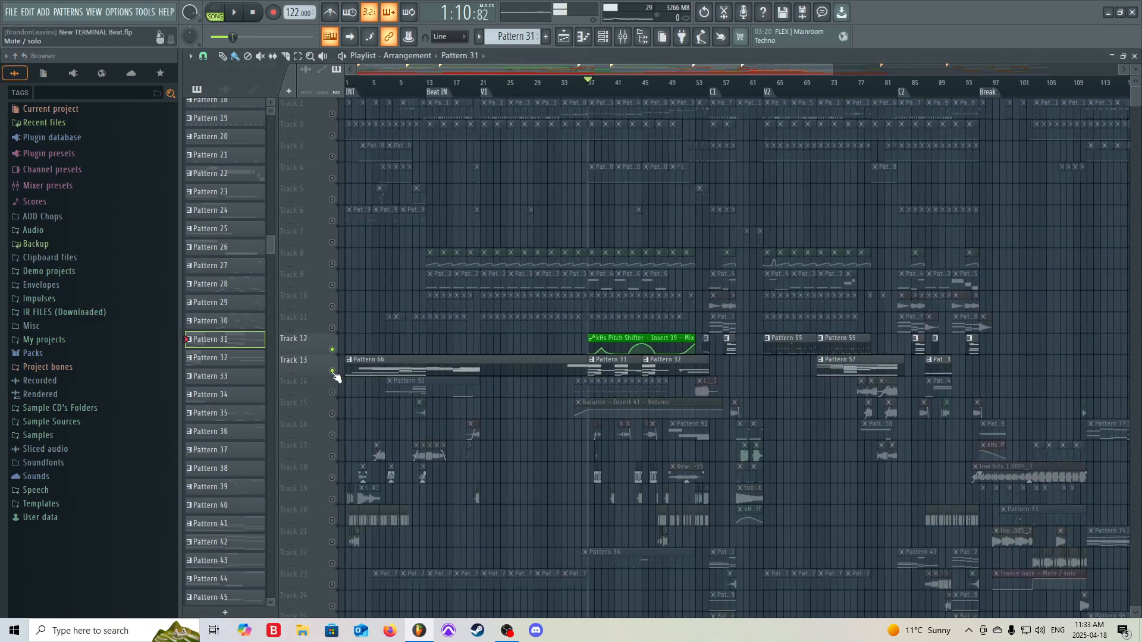
scroll(571, 410, up, 2)
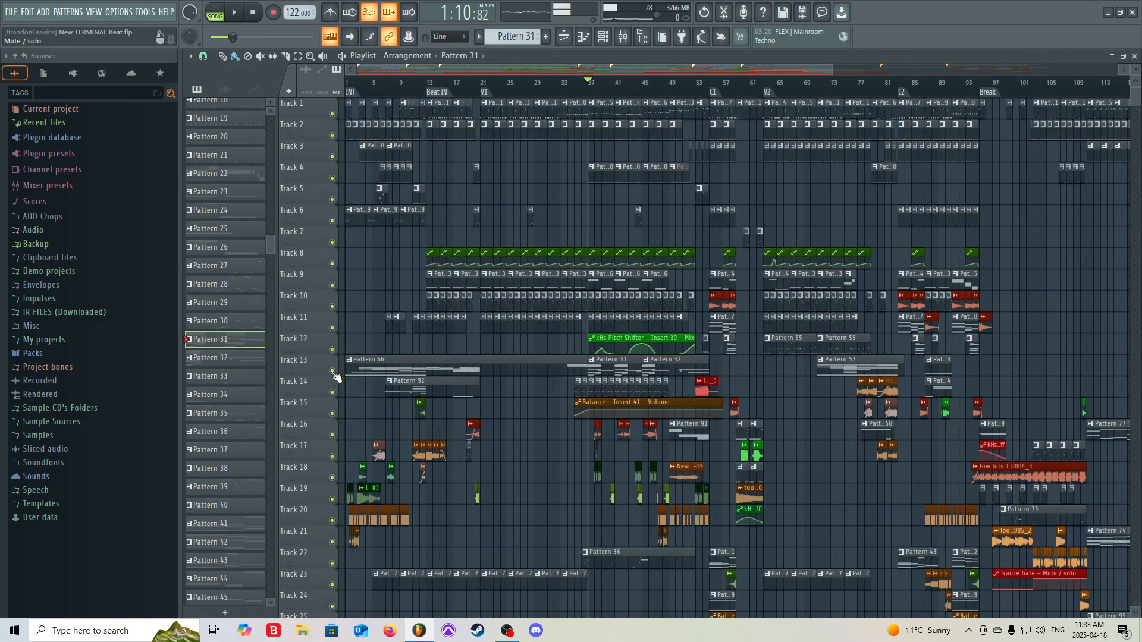
scroll(590, 405, up, 2)
scroll(590, 406, down, 3)
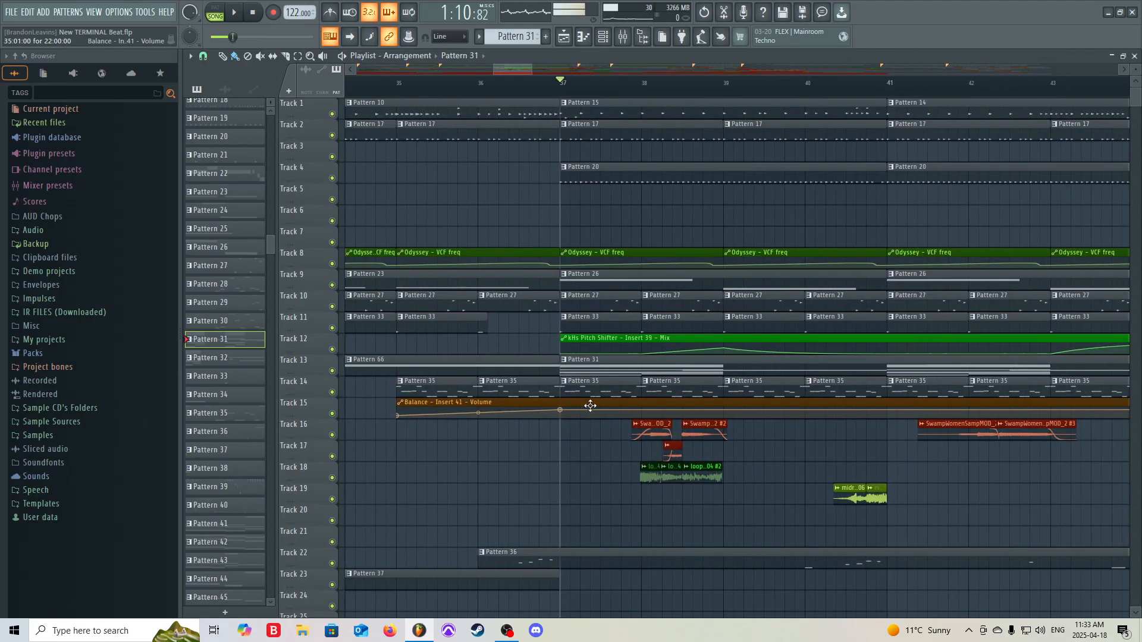
scroll(563, 180, up, 3)
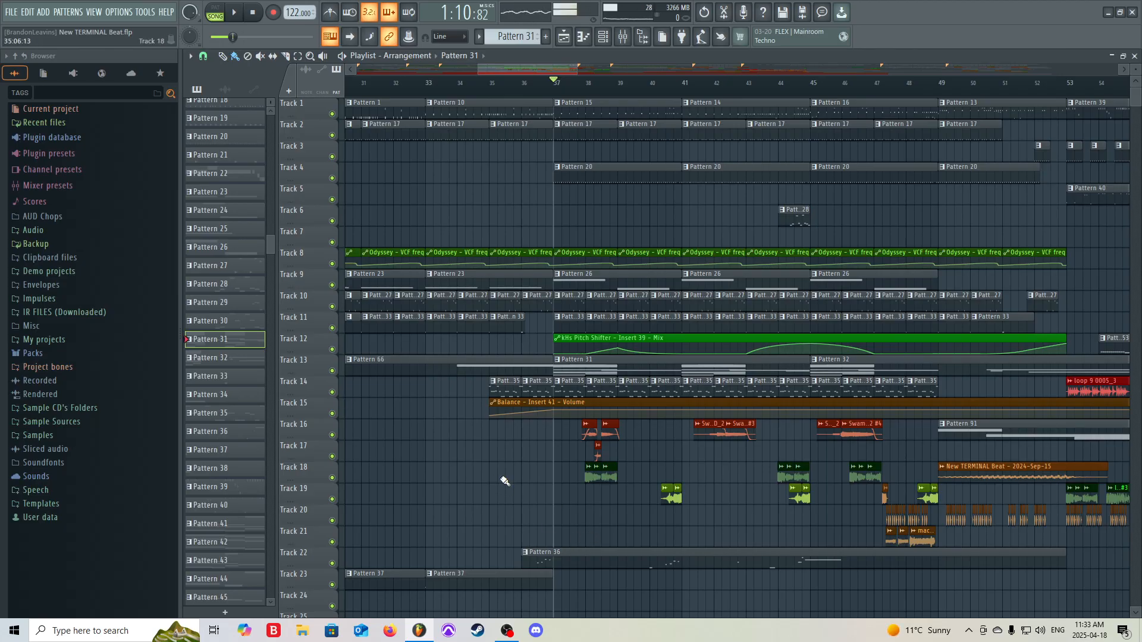
Solo tracks 14 and 15 and audition their Pattern 35 clips and balance automation from bar 35
scroll(504, 481, down, 2)
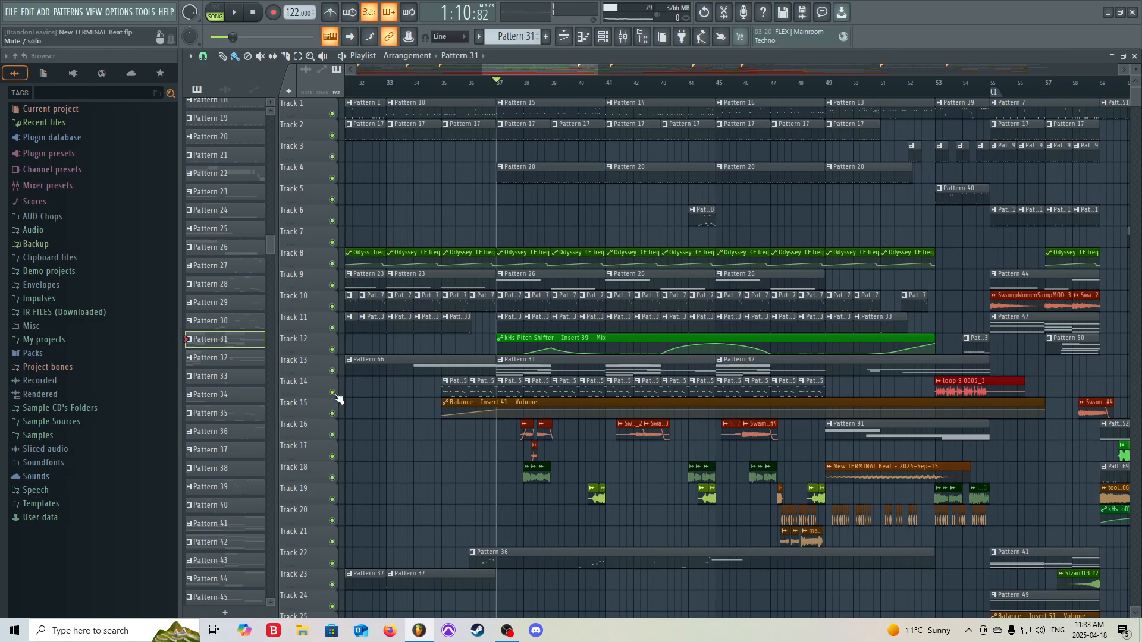
right_click(333, 392)
click(332, 413)
click(448, 83)
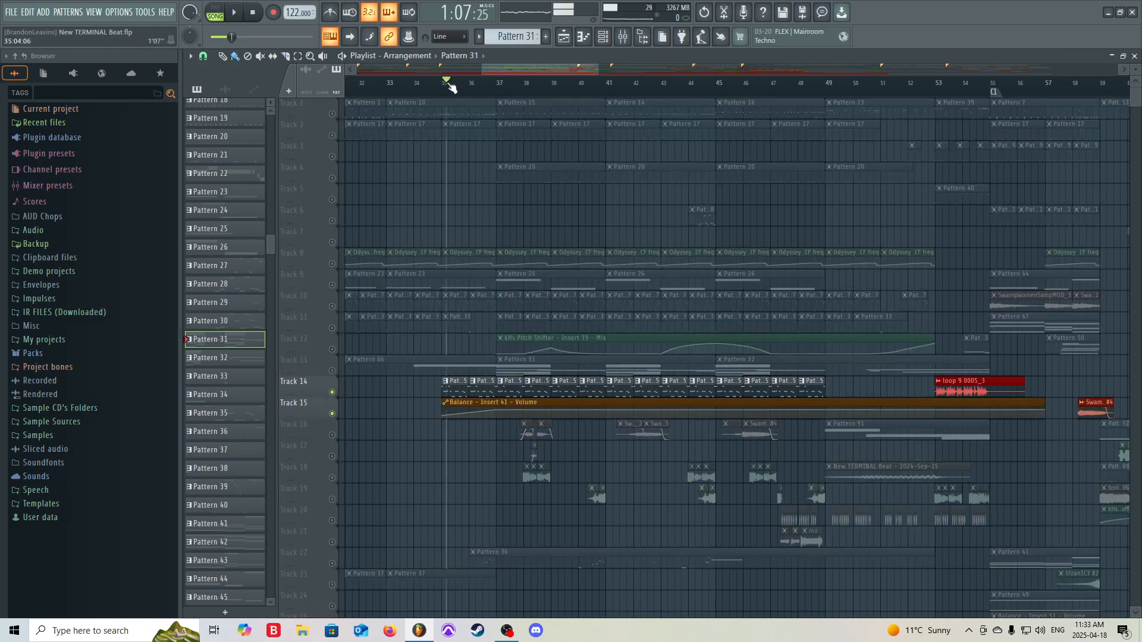
key(space)
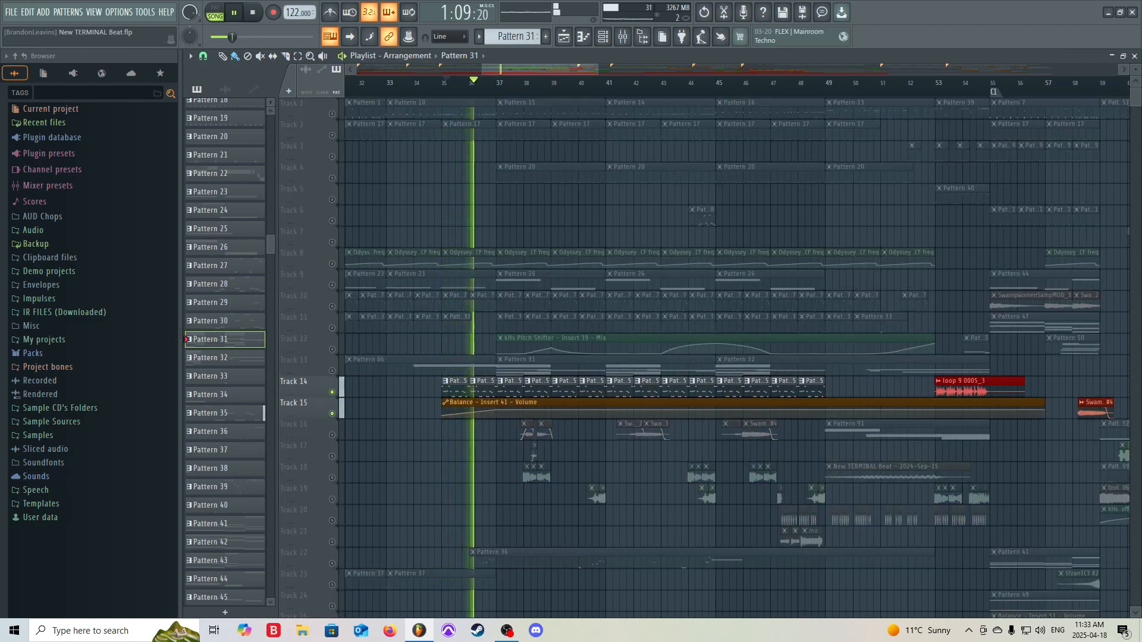
click(515, 385)
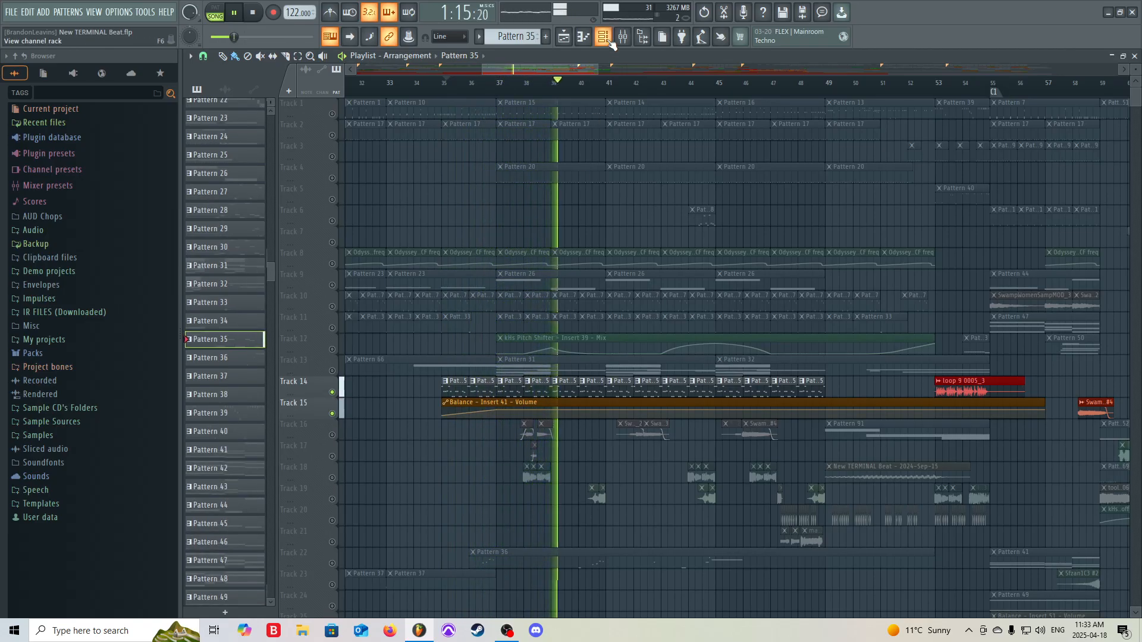
key(space)
Unsolo tracks 14 and 15 and play the full arrangement from around bar 29
scroll(479, 251, down, 5)
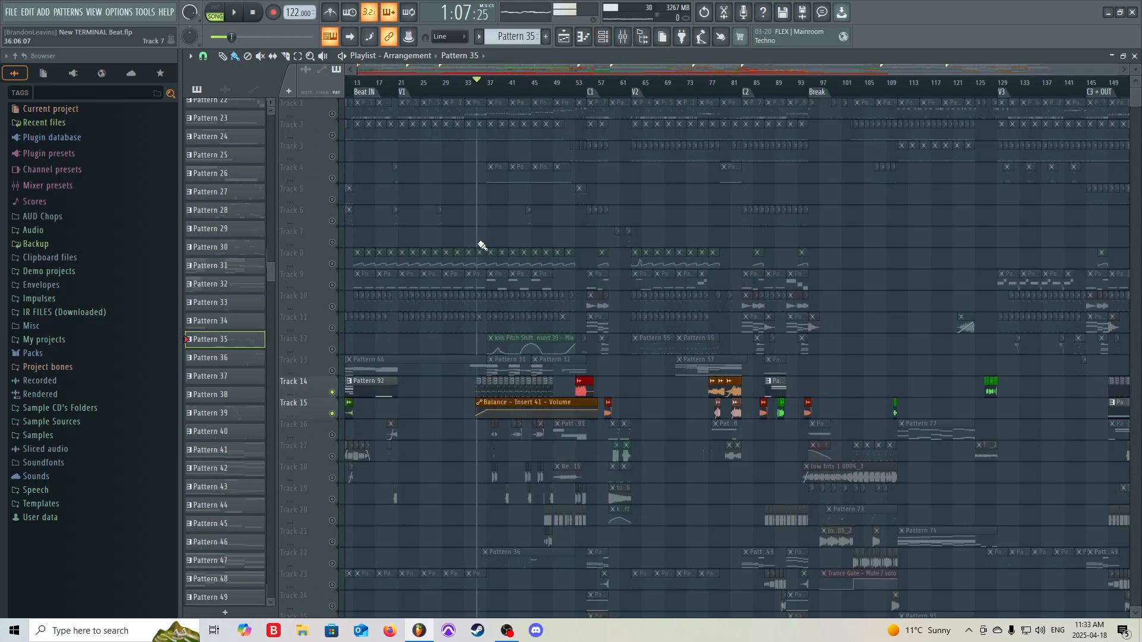
right_click(333, 179)
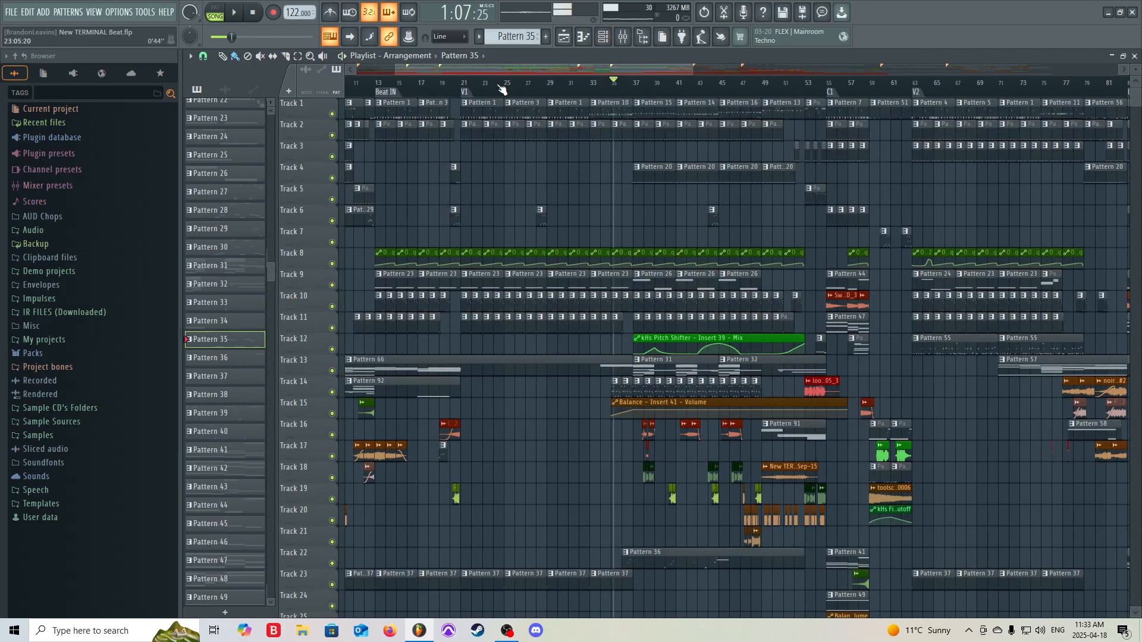
click(547, 84)
key(space)
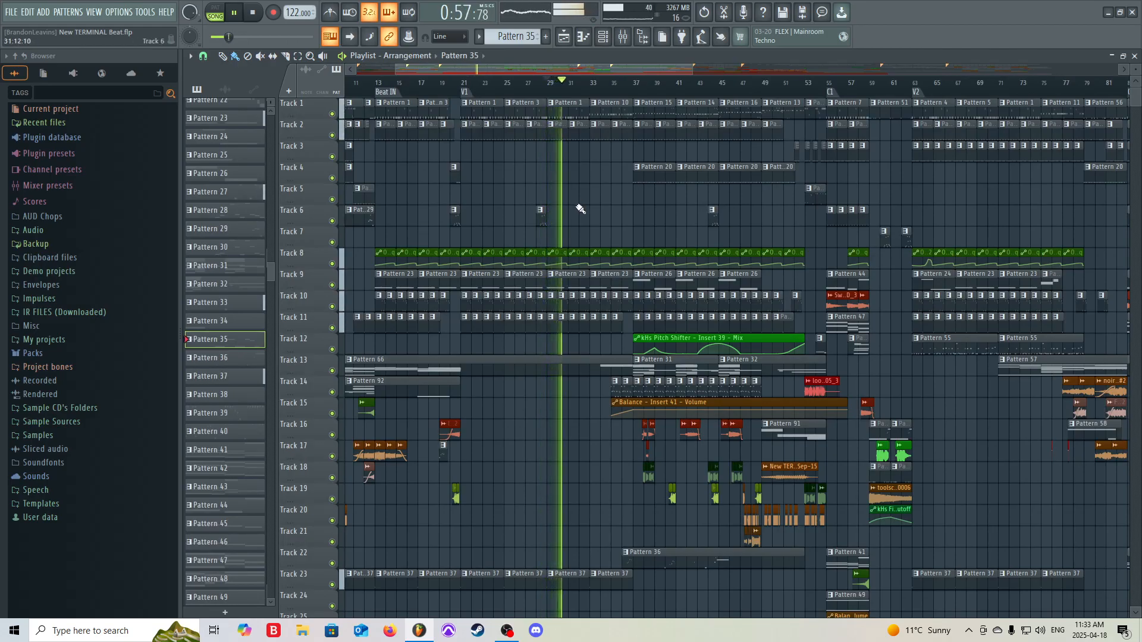
key(space)
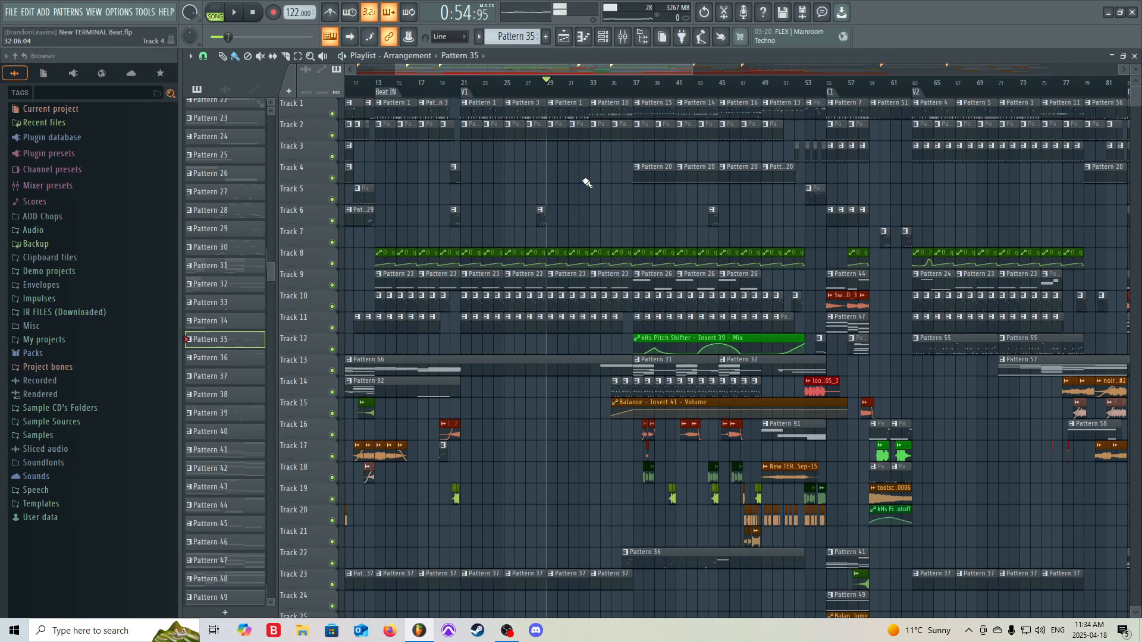
Play the section of the arrangement that starts at bar 37 with every track active
scroll(680, 191, up, 4)
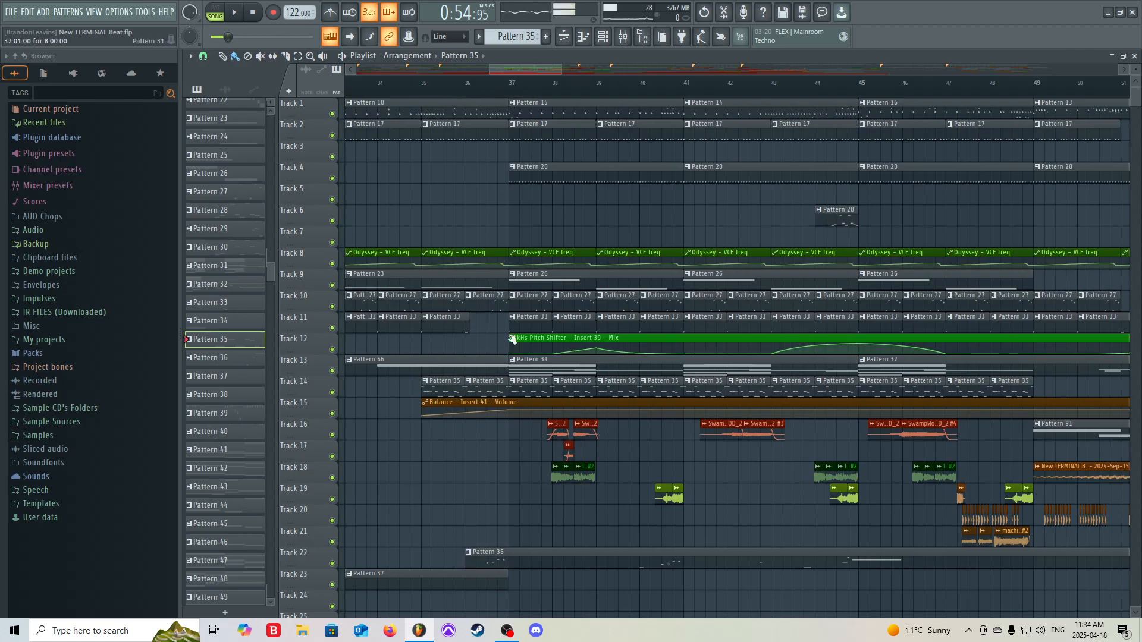
click(511, 84)
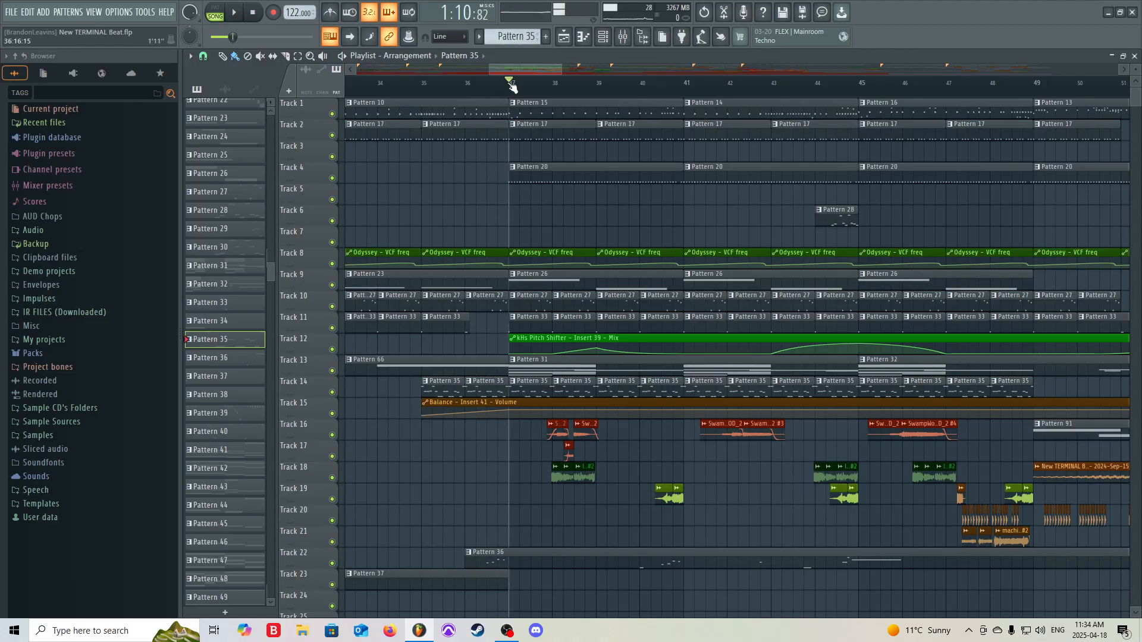
key(space)
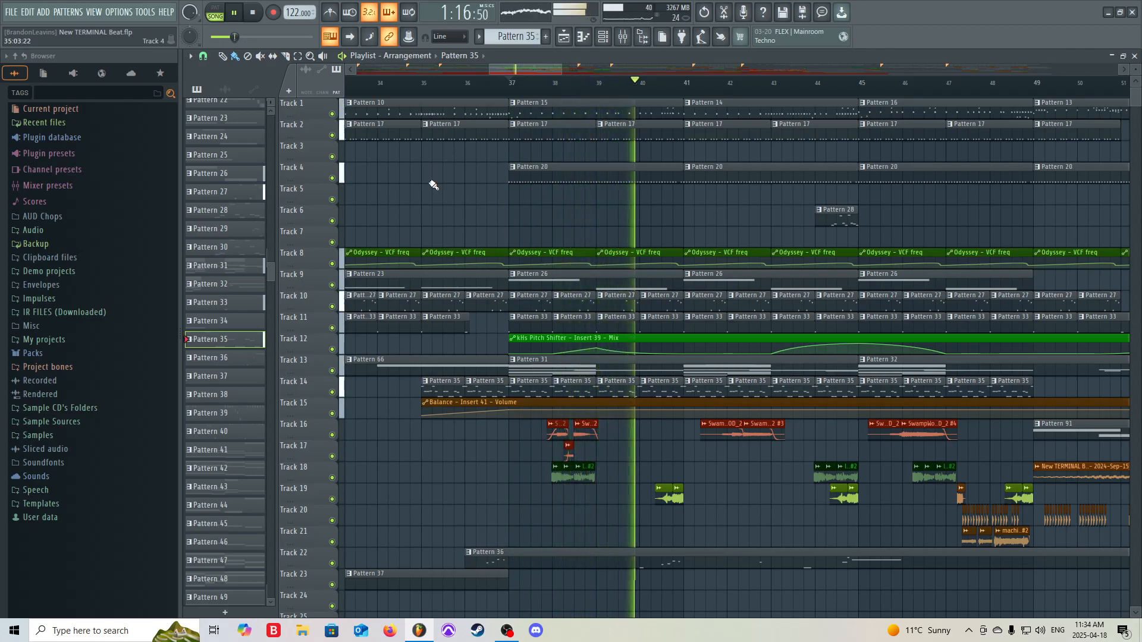
key(space)
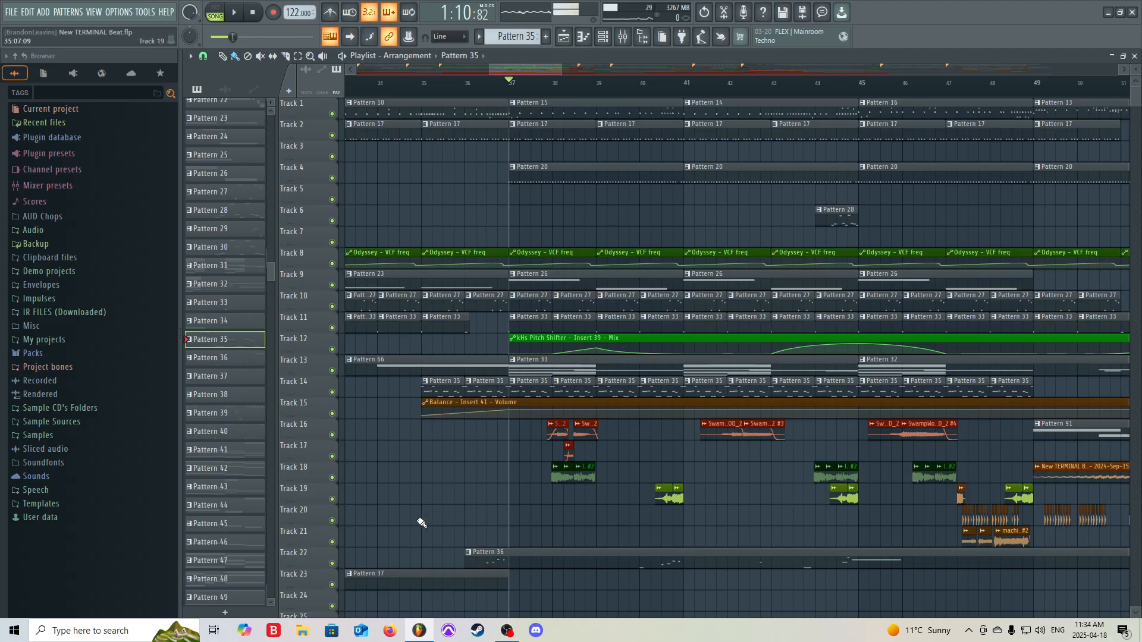
Solo track 22 and audition its Pattern 36 clip from bar 36
right_click(331, 564)
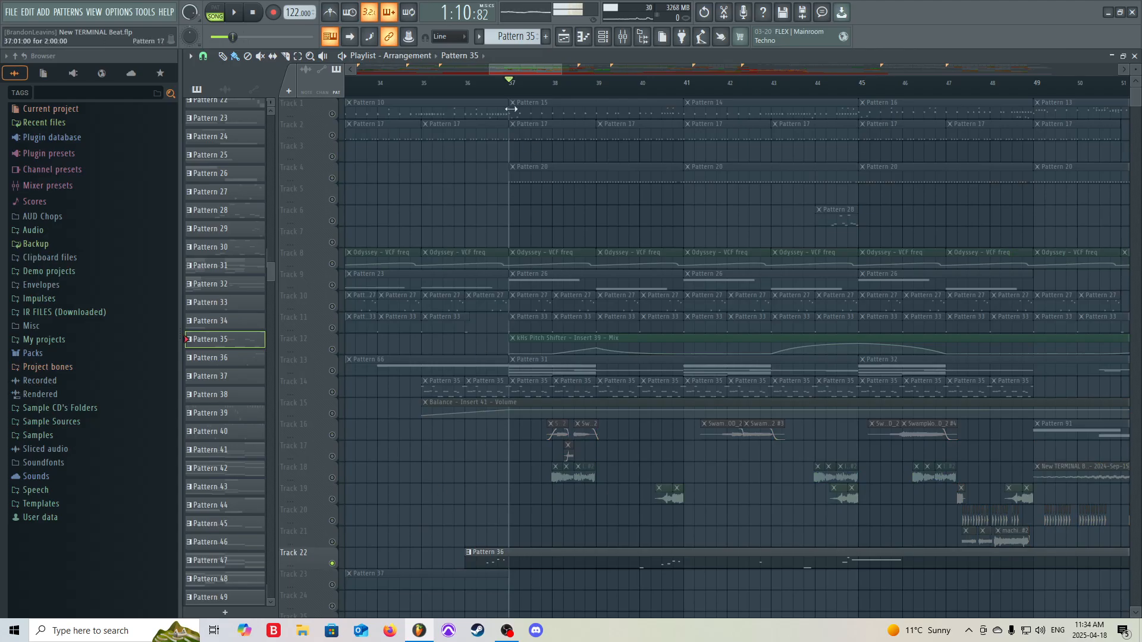
click(488, 88)
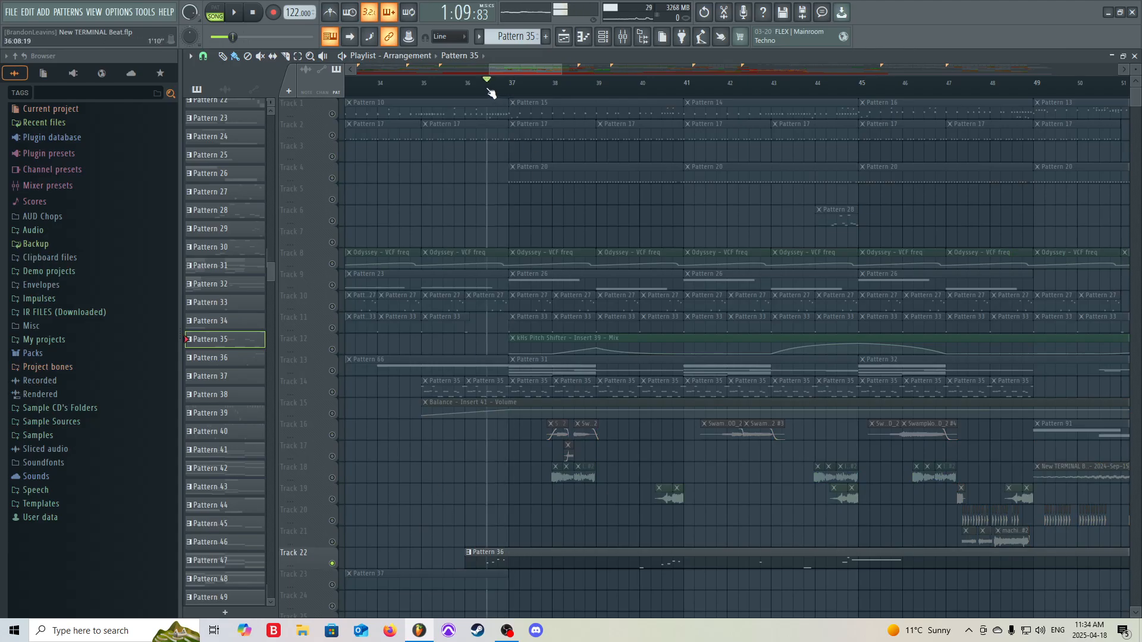
key(space)
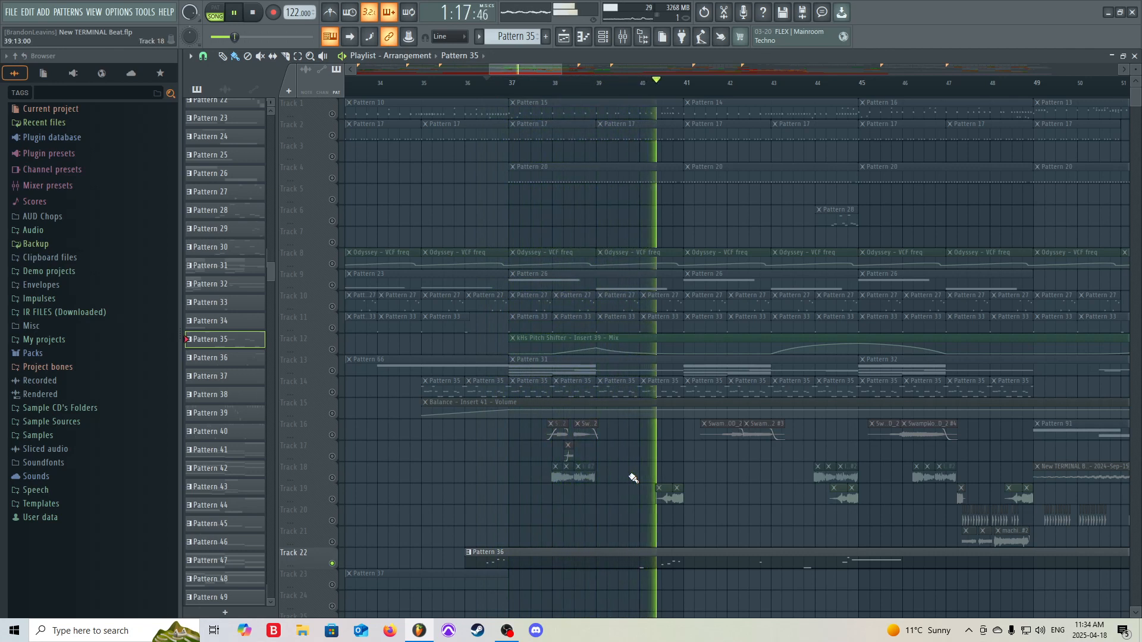
key(space)
Select Pattern 36, reactivate all playlist tracks, and find the channel it uses in the channel rack
double_click(592, 562)
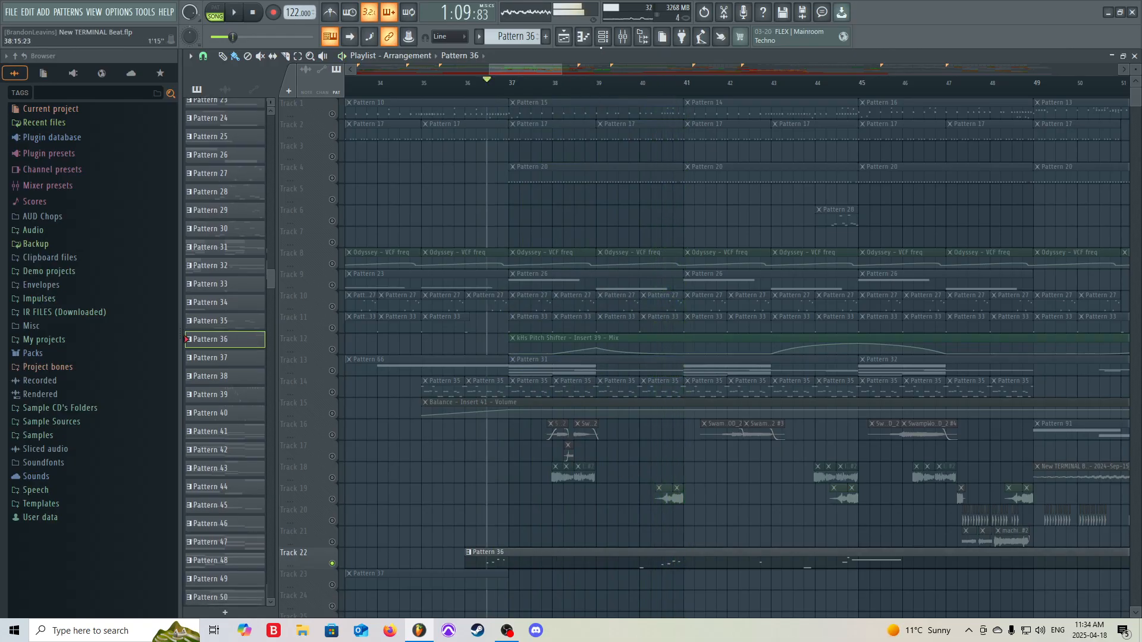
click(603, 37)
right_click(334, 459)
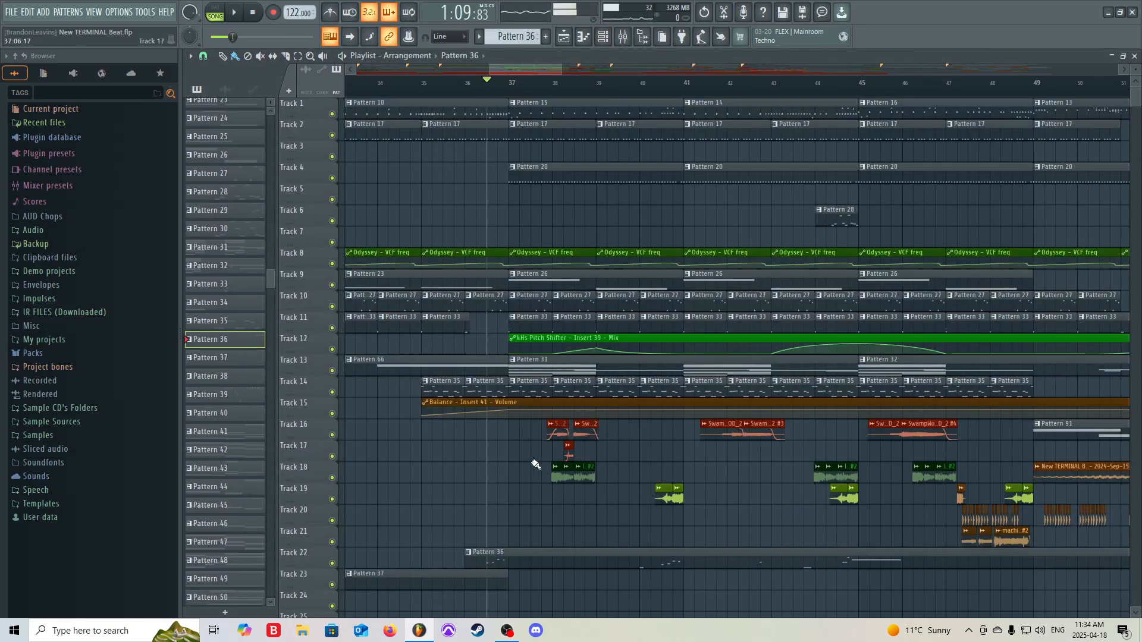
click(604, 37)
scroll(607, 263, down, 2)
scroll(607, 262, down, 6)
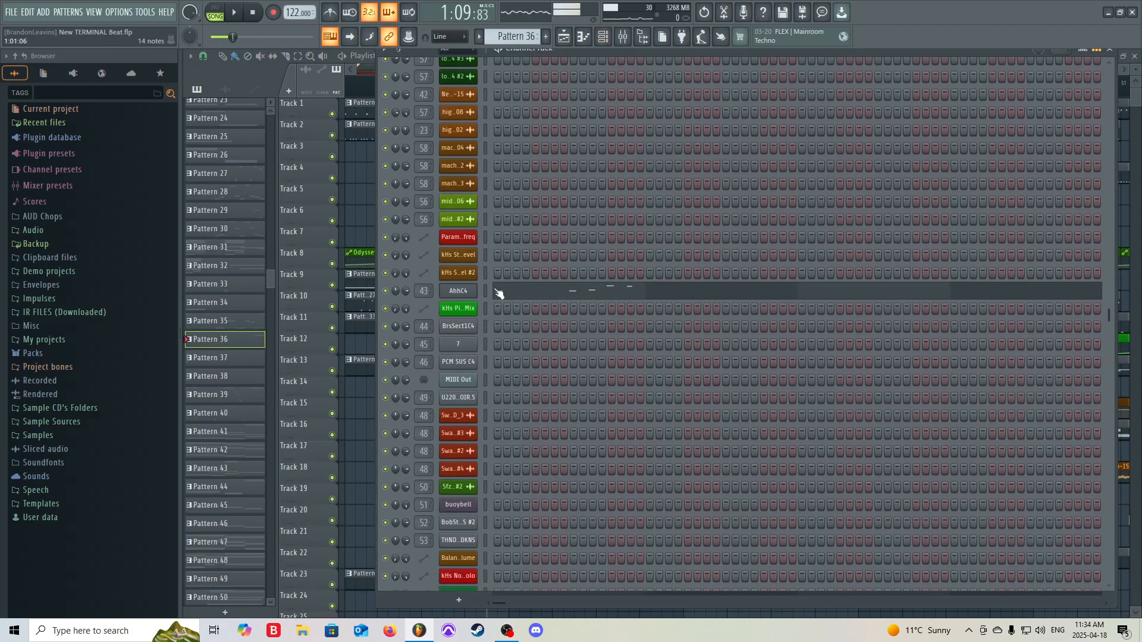
Open the AhhC4 channel's sampler settings, locate its sample in the browser, and audition it
click(470, 291)
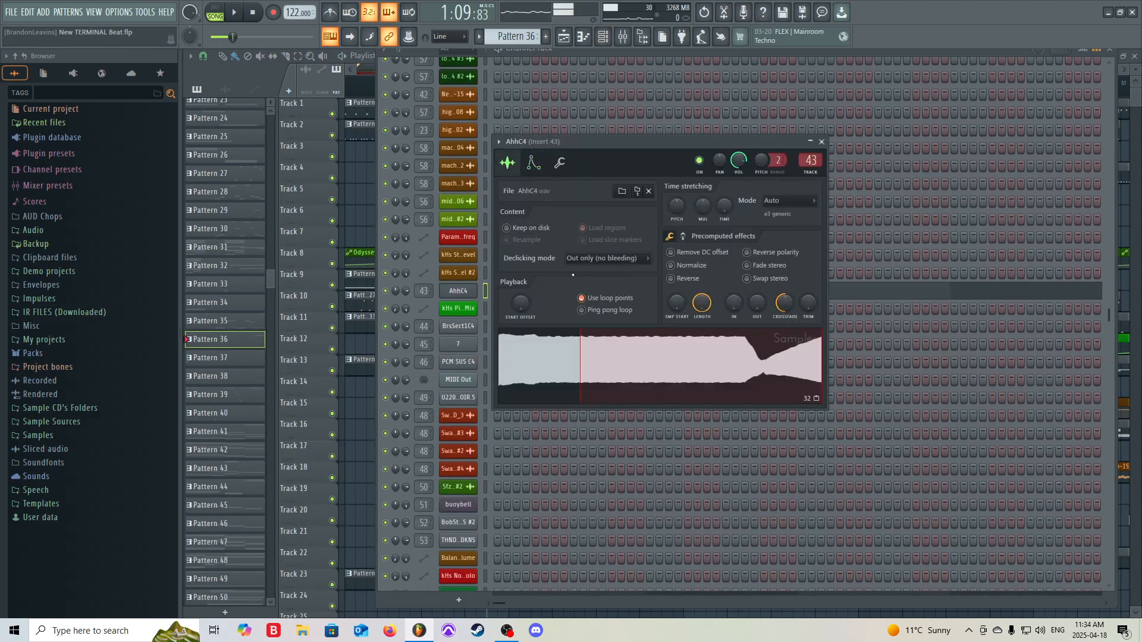
click(637, 192)
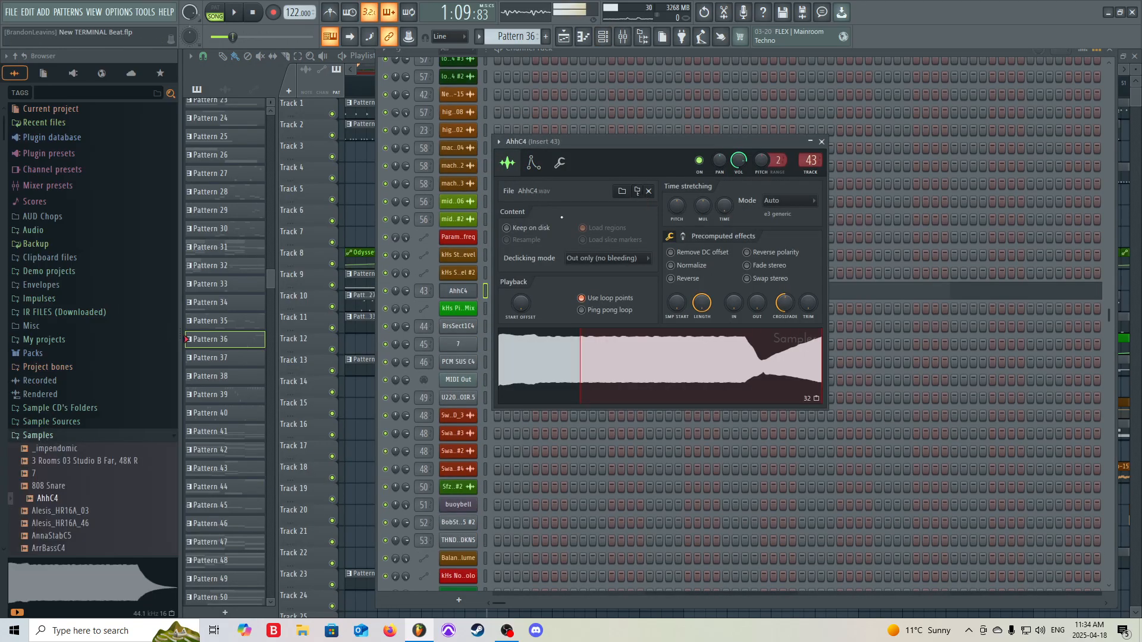
click(57, 499)
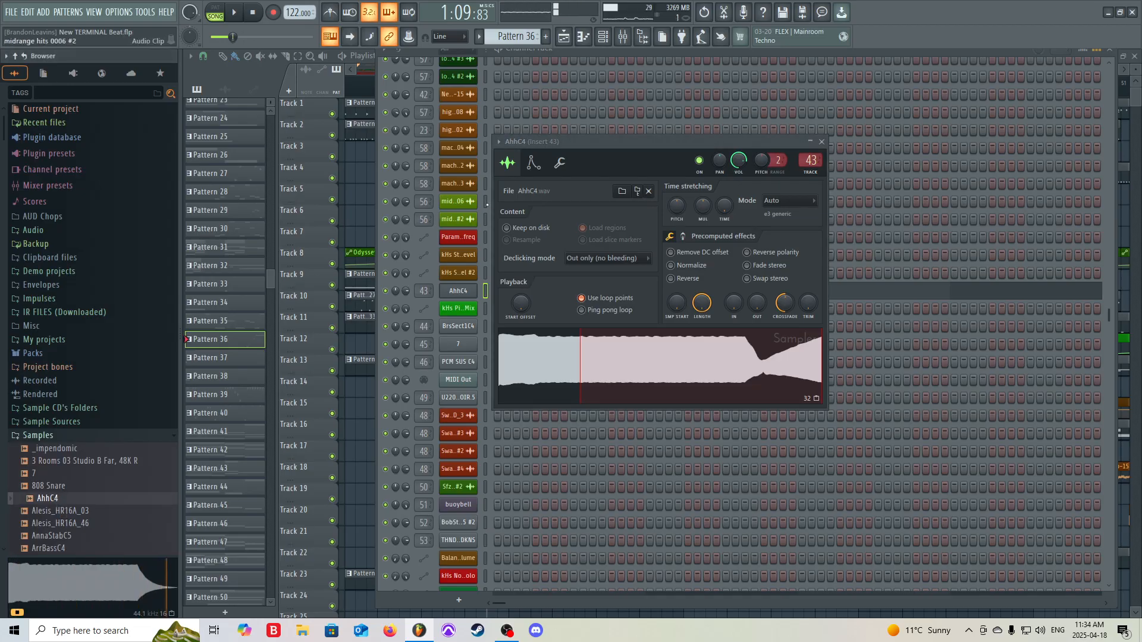
Inspect AhhC4's volume and pitch envelopes, play several test notes on it, and close its sampler window
drag(559, 142, 568, 116)
click(544, 142)
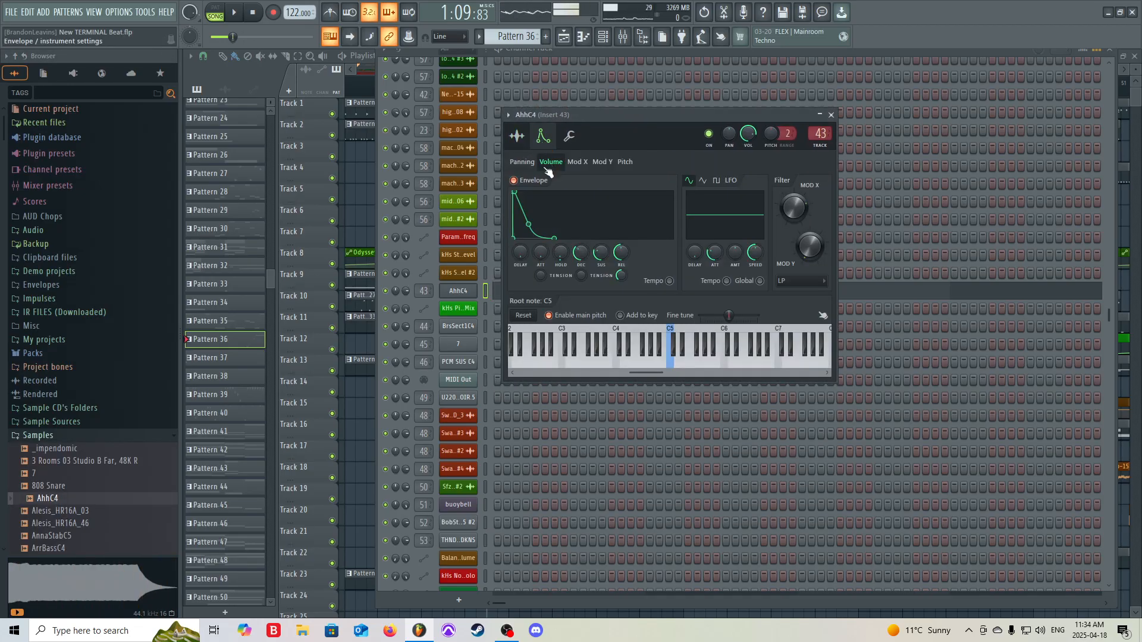
click(630, 165)
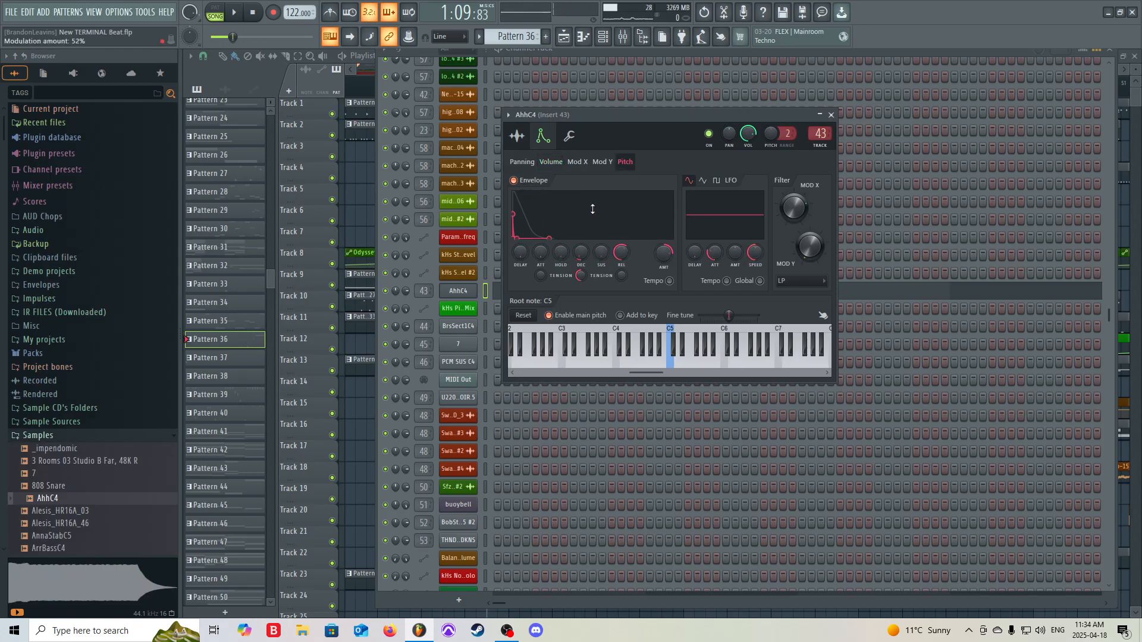
key(g)
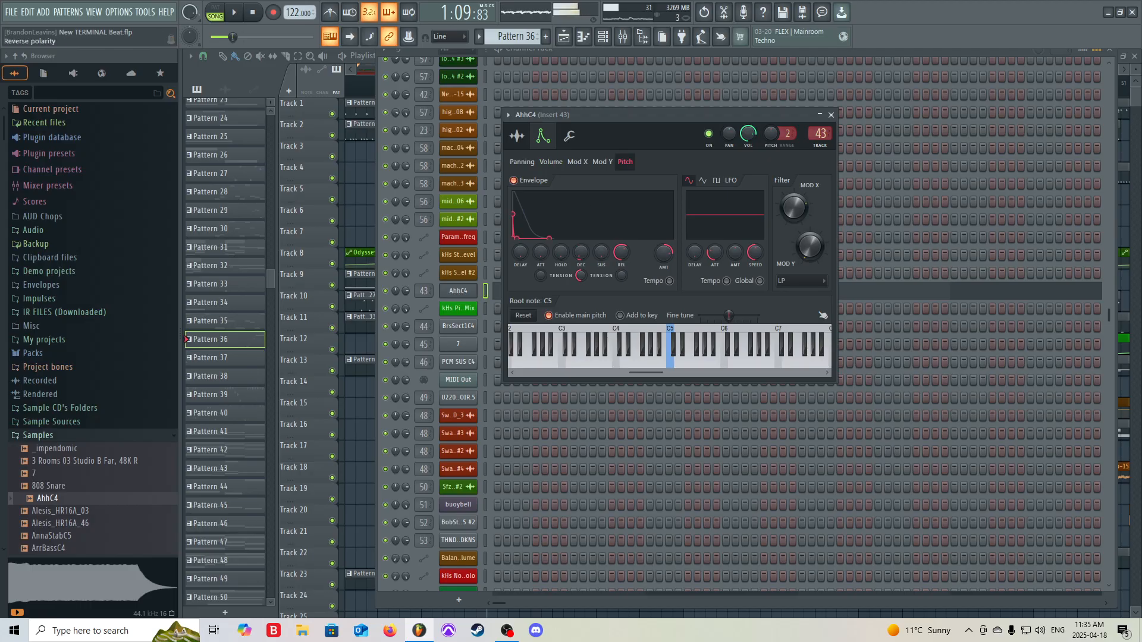
key(e)
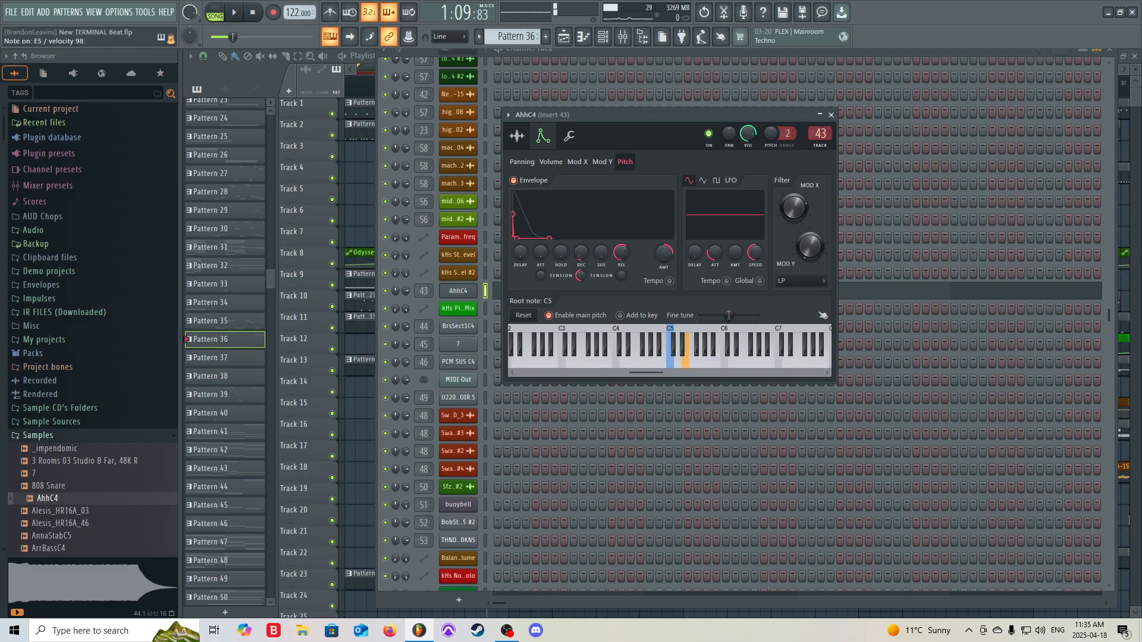
key(g)
key(w)
key(j)
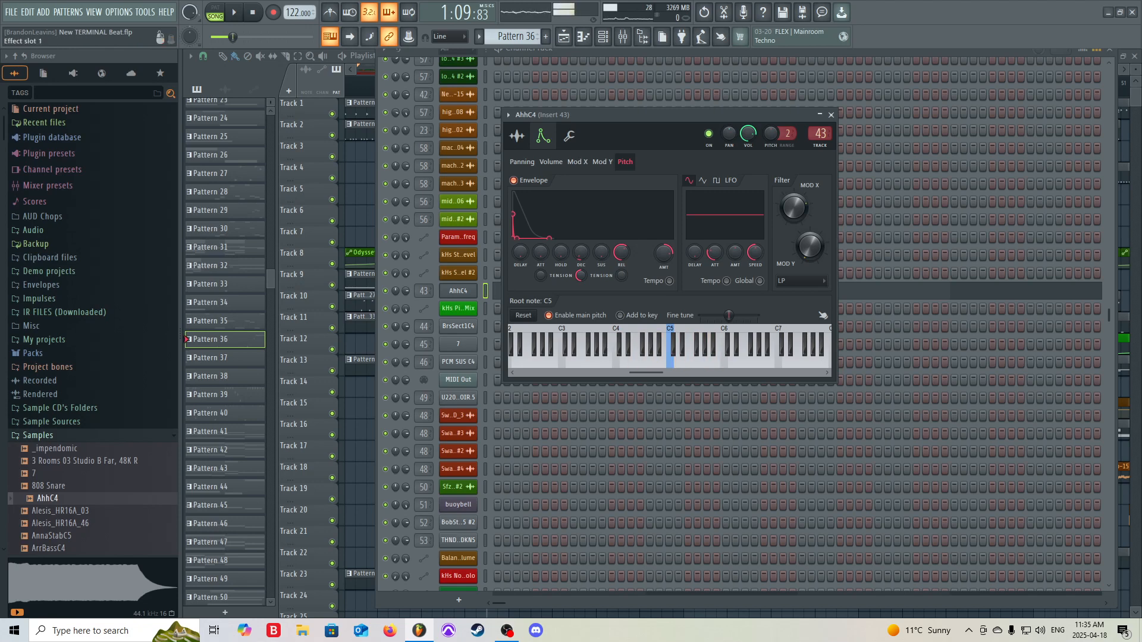
click(831, 116)
Open the mixer on Insert 43 and bypass every effect after the first Fruity parametric EQ 2
key(F9)
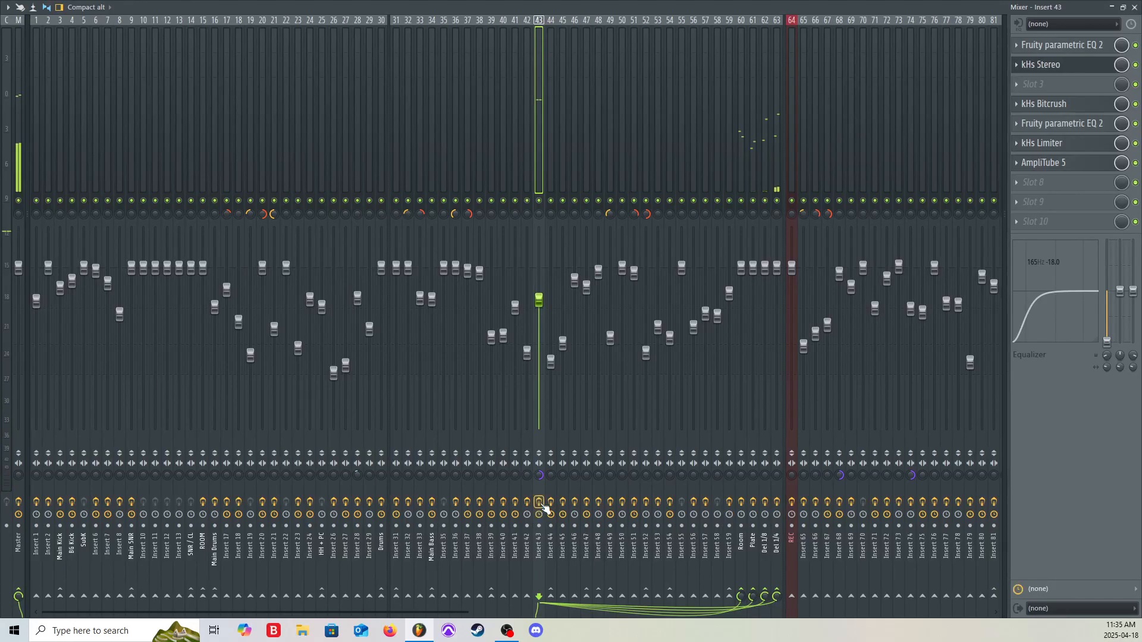
click(1136, 143)
click(1135, 123)
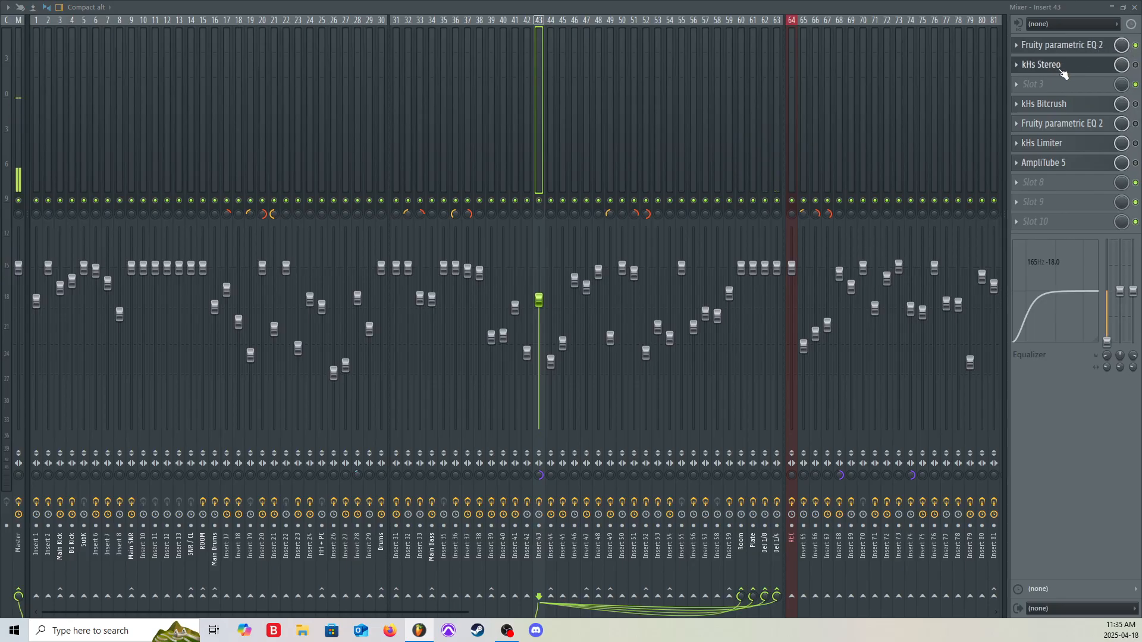
Re-enable Insert 43's kHs Stereo, kHs Bitcrush, second Fruity parametric EQ 2 and kHs Limiter one by one, and open AmpliTube 5
click(1135, 65)
click(1135, 104)
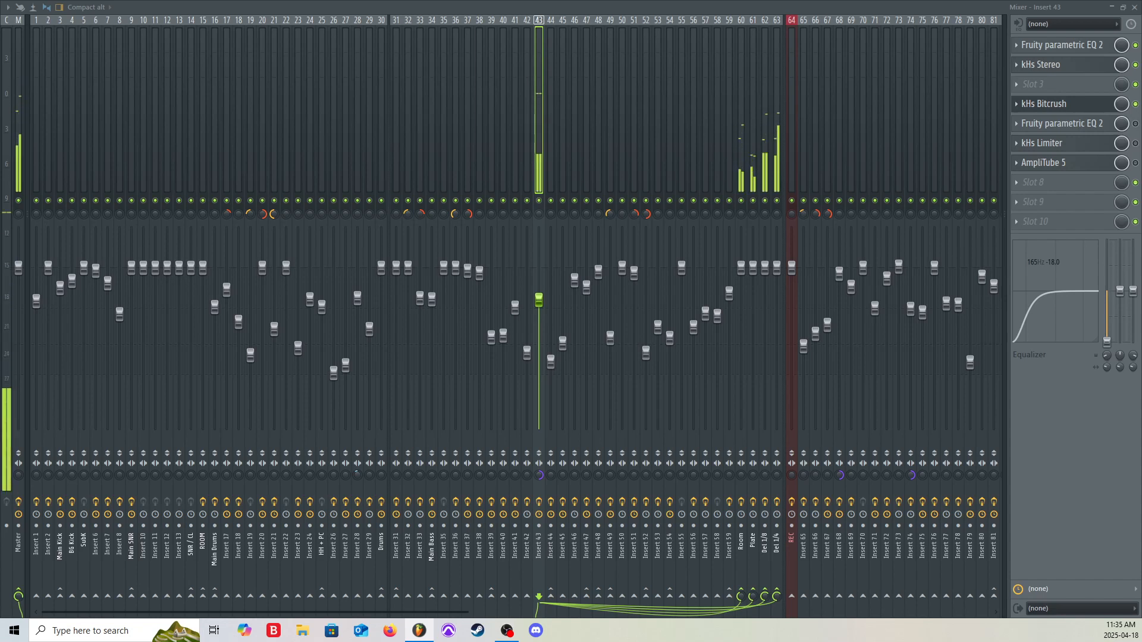
click(1135, 123)
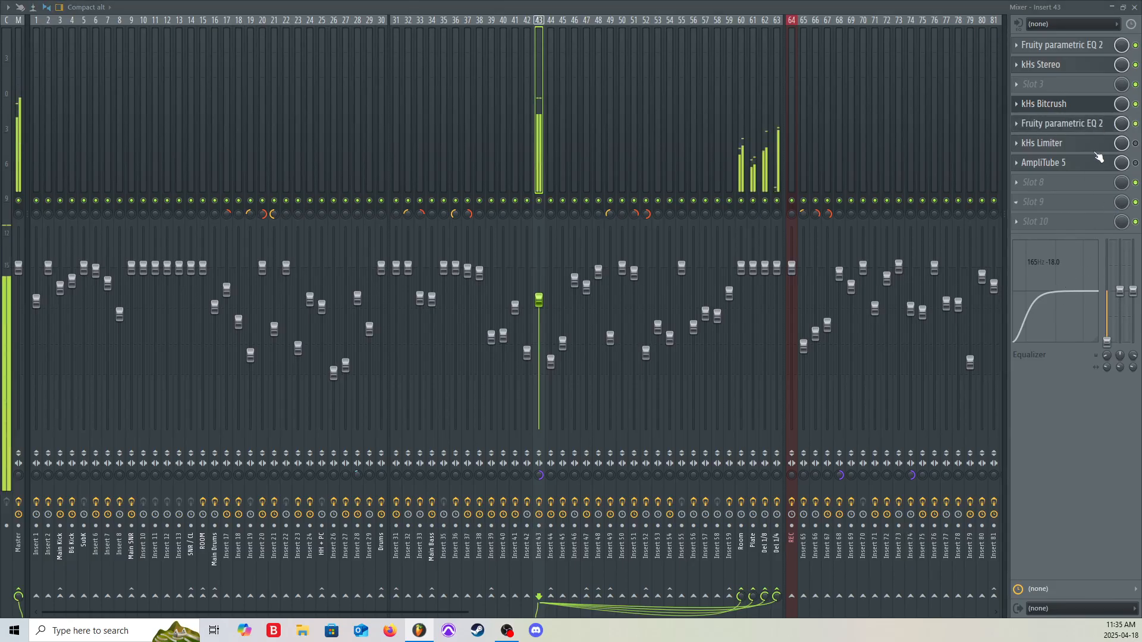
click(1135, 143)
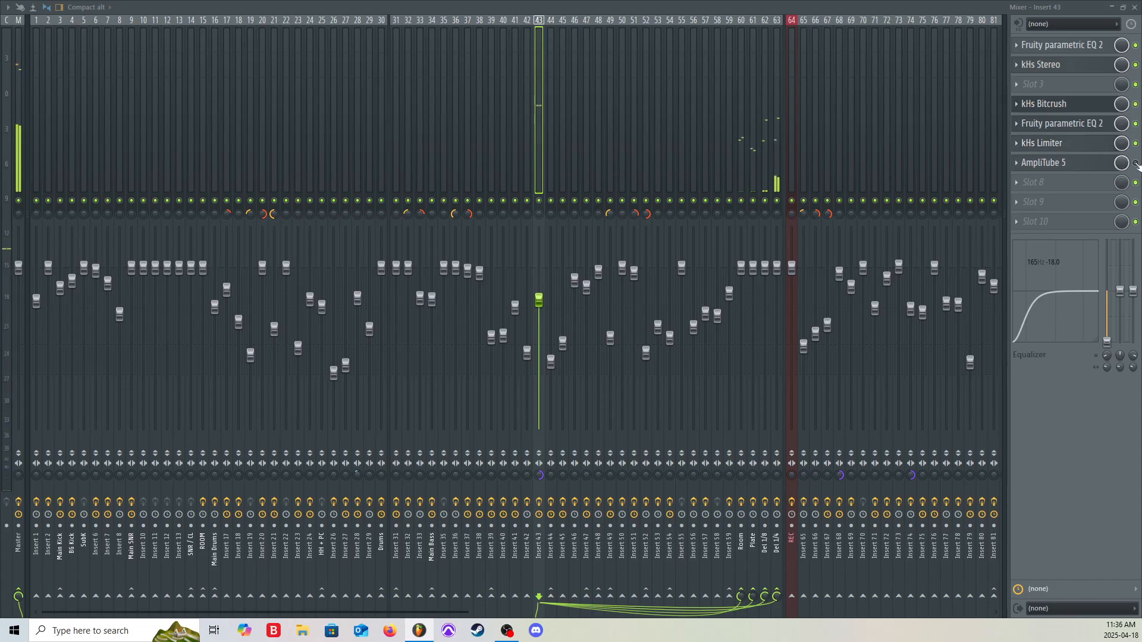
click(1084, 166)
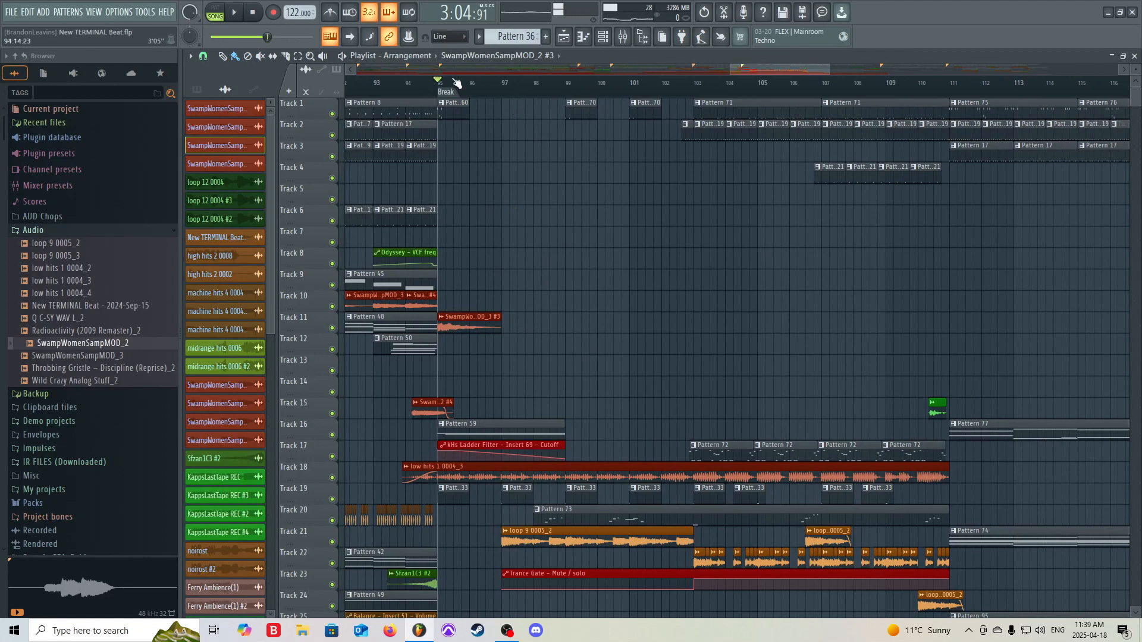
Audition the Break section of the playlist with all tracks active and return to an overview of the whole arrangement
scroll(886, 400, down, 3)
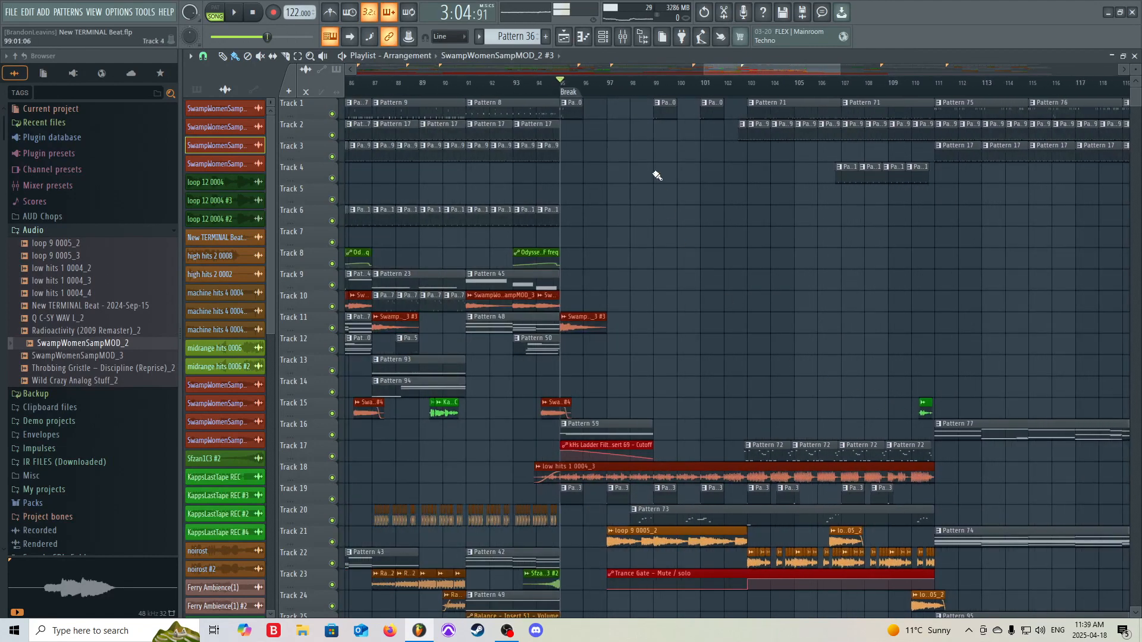
scroll(656, 176, up, 4)
key(space)
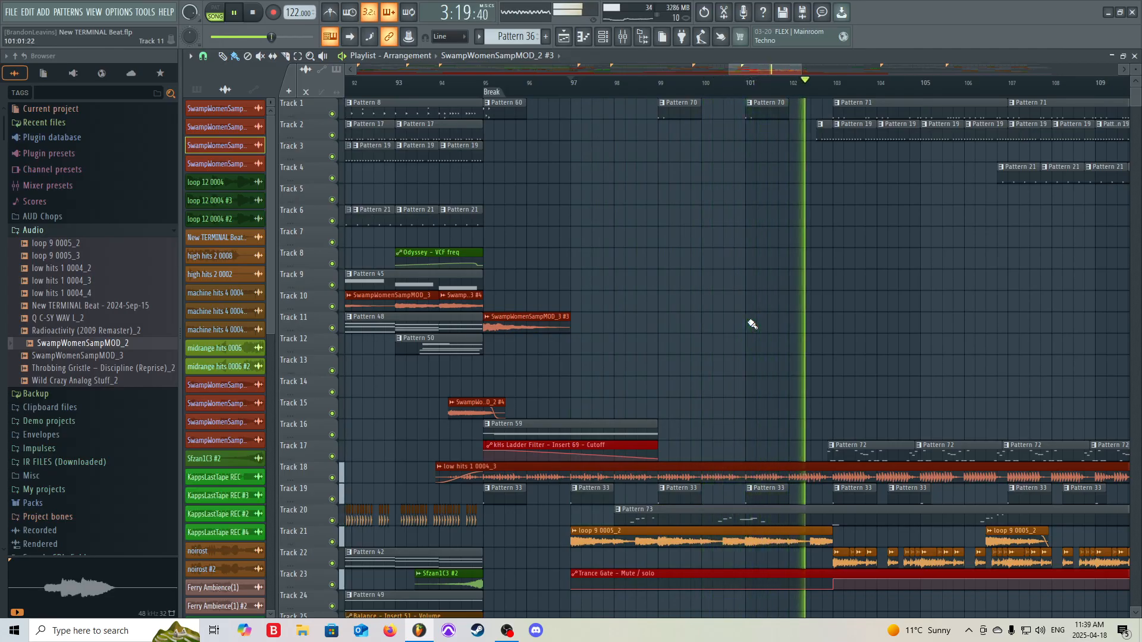
key(space)
scroll(753, 324, down, 10)
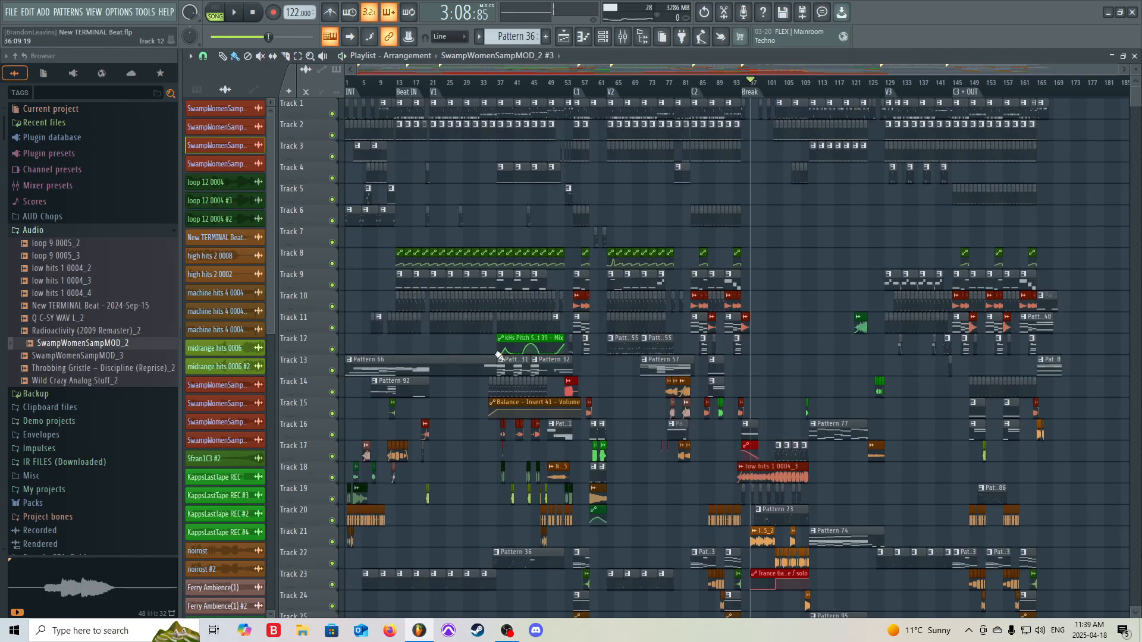
Solo Track 18 and audition its loop 12 0004 clips around bar 38
scroll(538, 441, up, 10)
scroll(538, 442, down, 5)
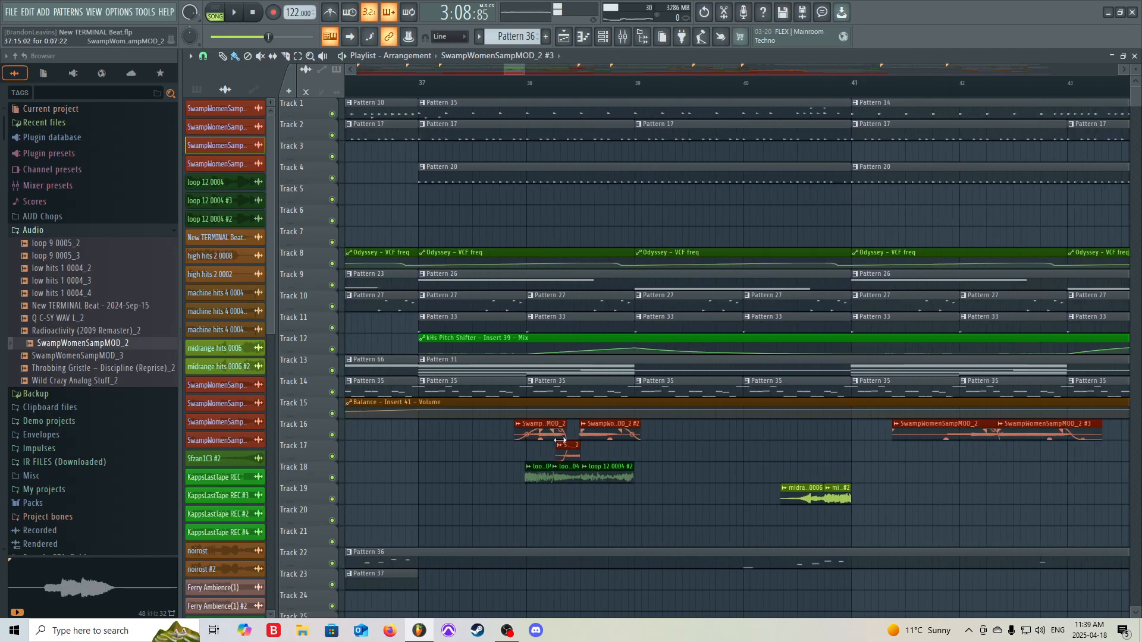
scroll(572, 443, up, 6)
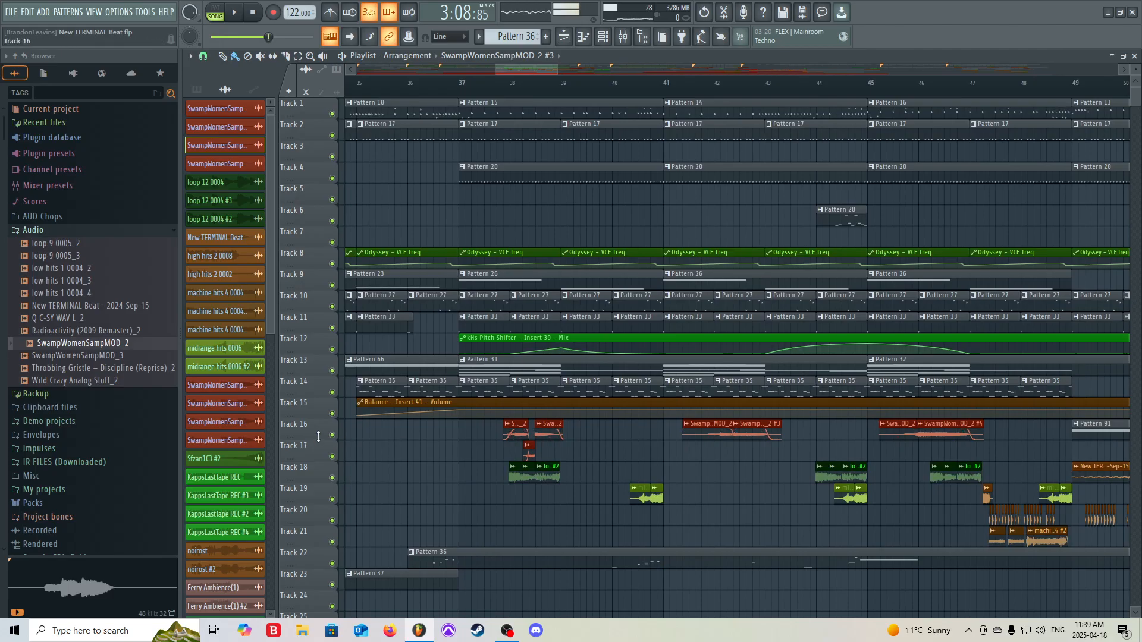
right_click(332, 478)
click(508, 87)
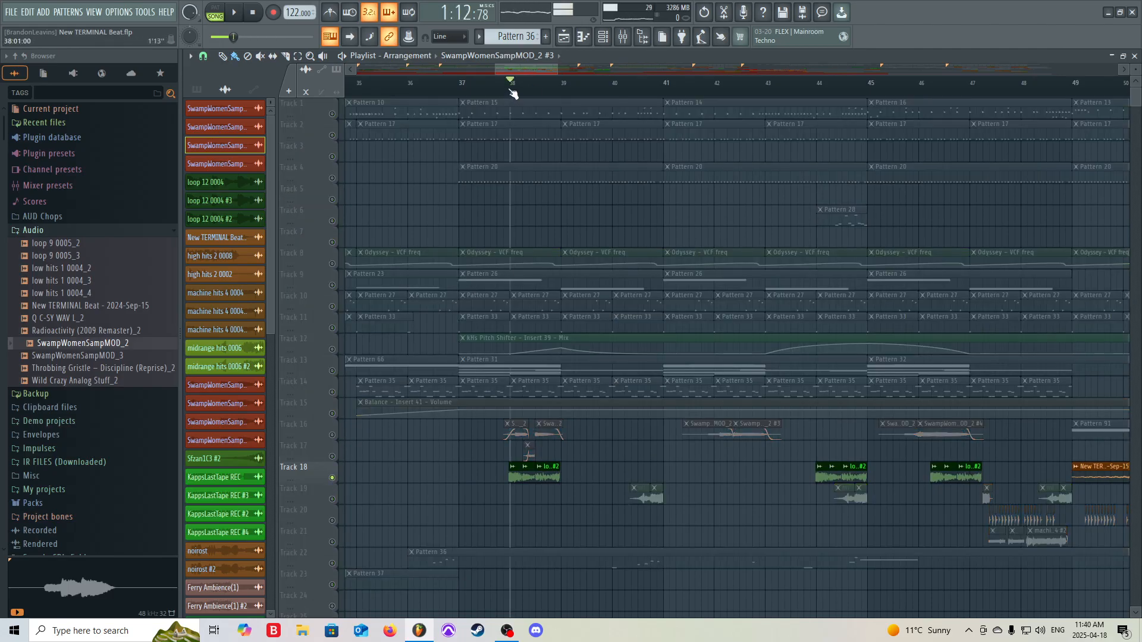
click(510, 88)
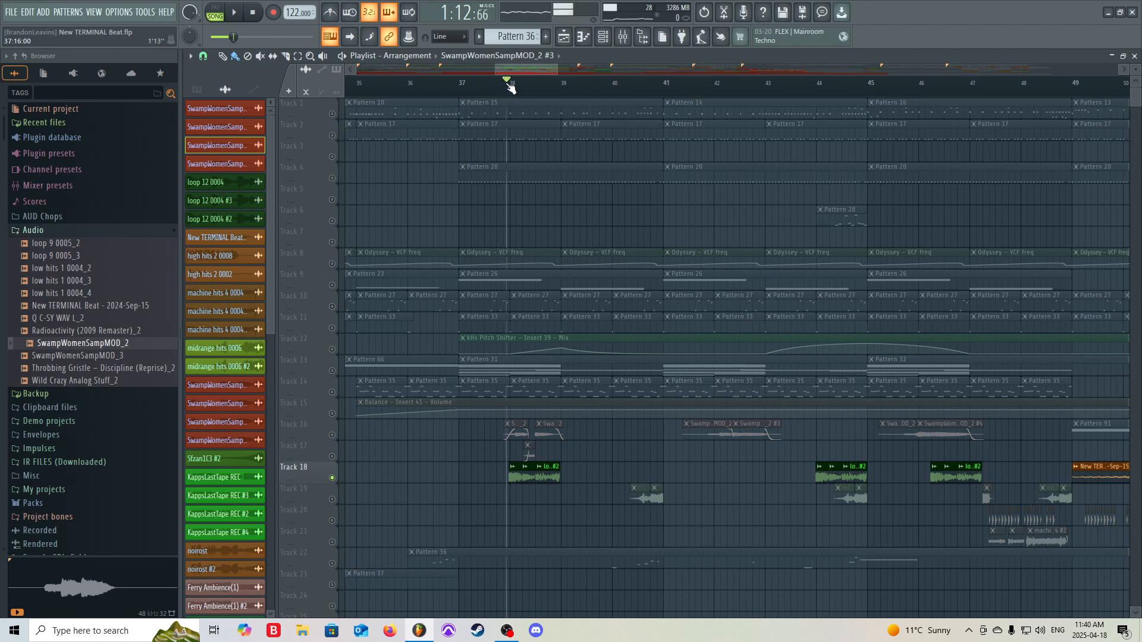
key(space)
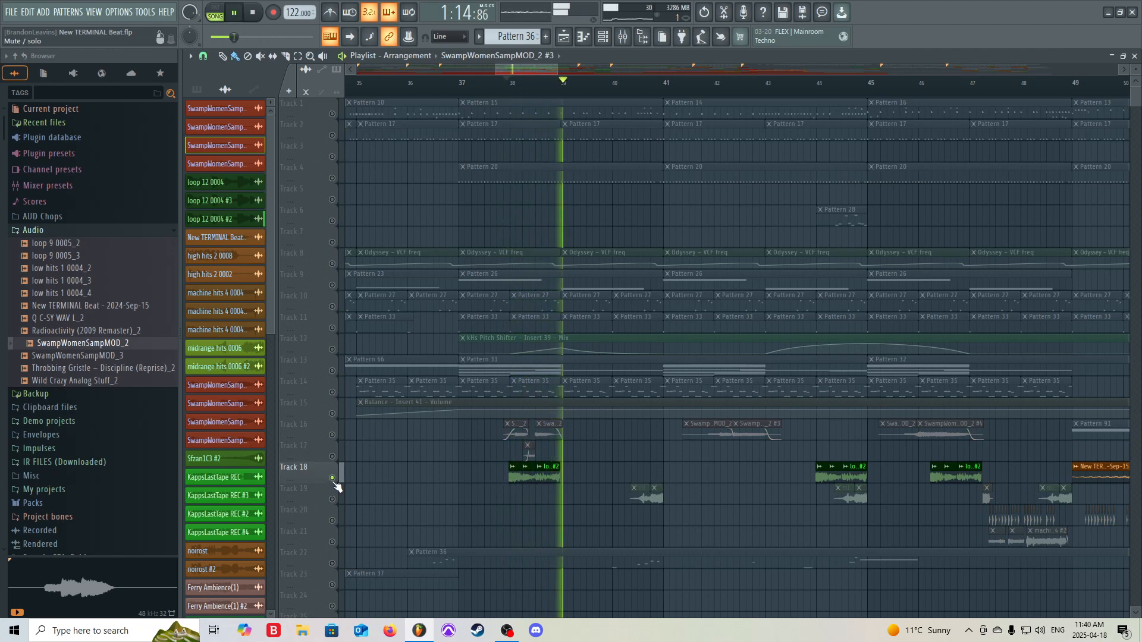
key(space)
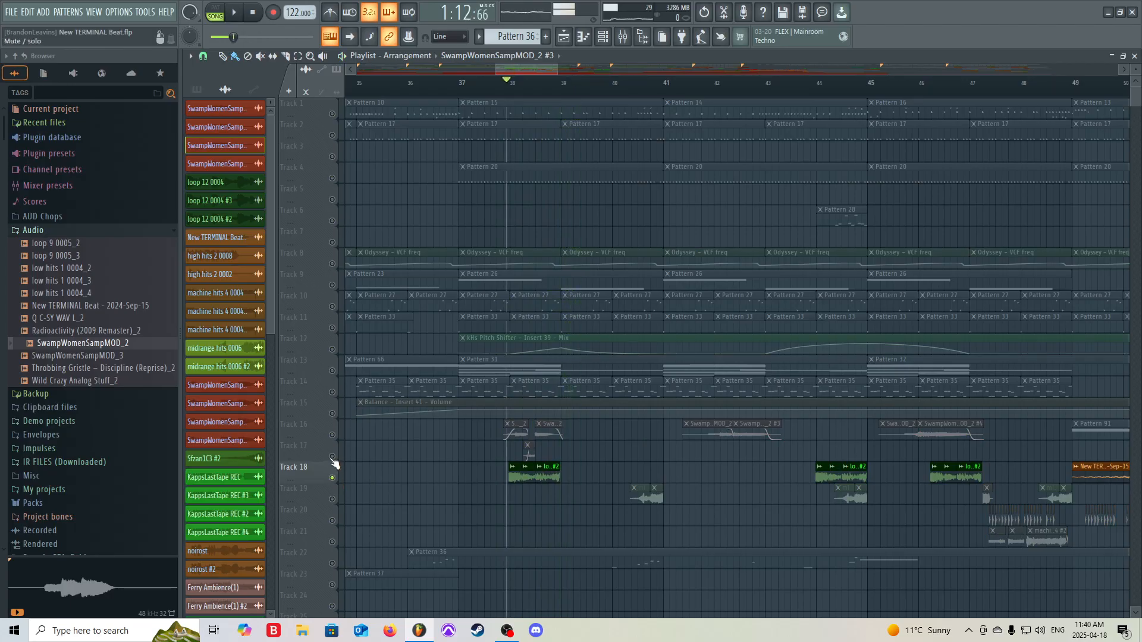
Solo Tracks 16 and 17 instead and audition their SwampWomenSampMOD_2 clips around bars 38, 42 and 46
ctrl+click(333, 435)
click(333, 456)
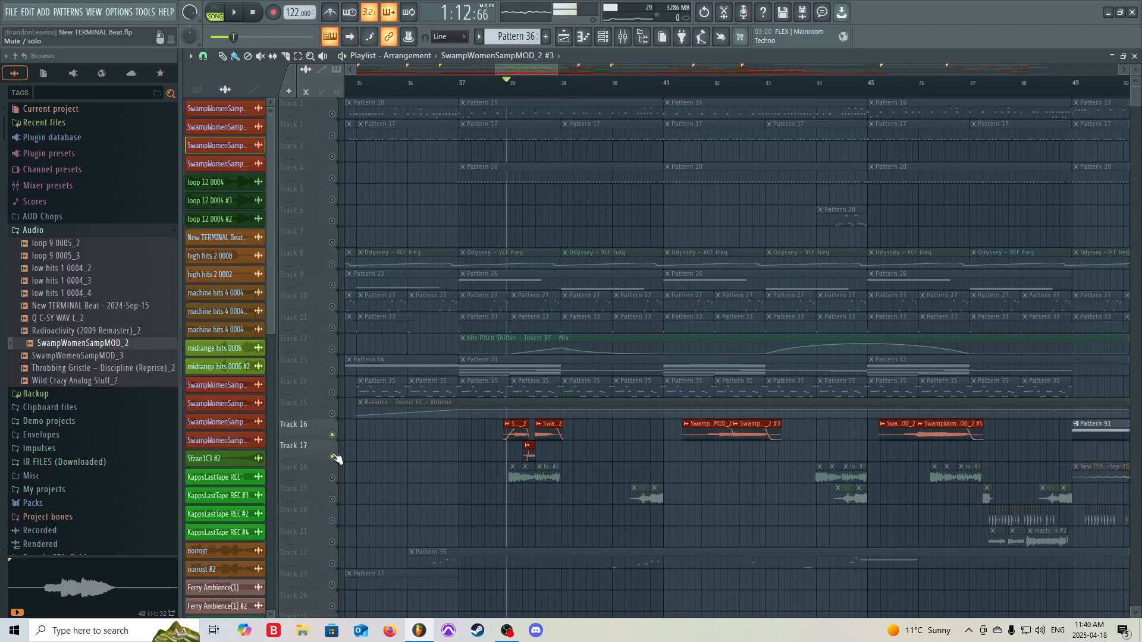
key(space)
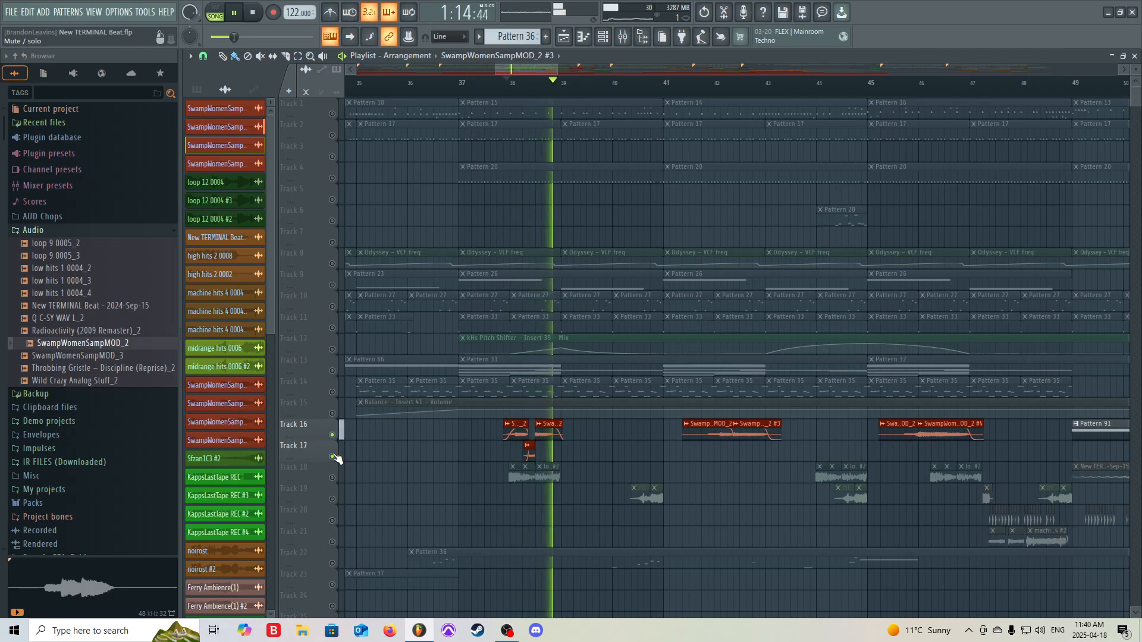
click(709, 88)
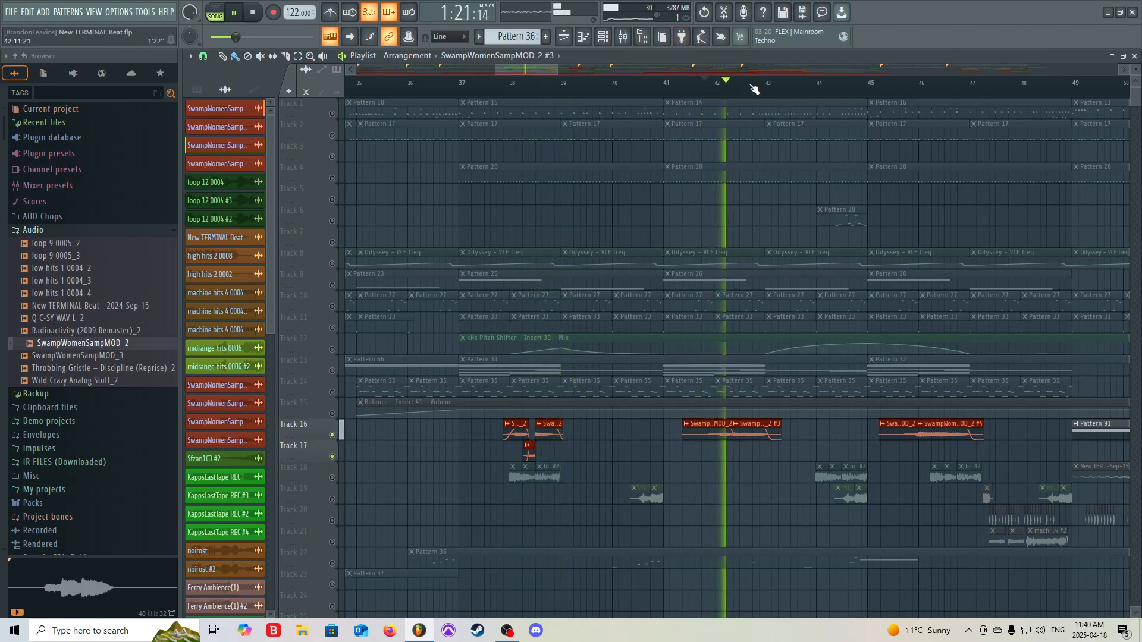
click(908, 86)
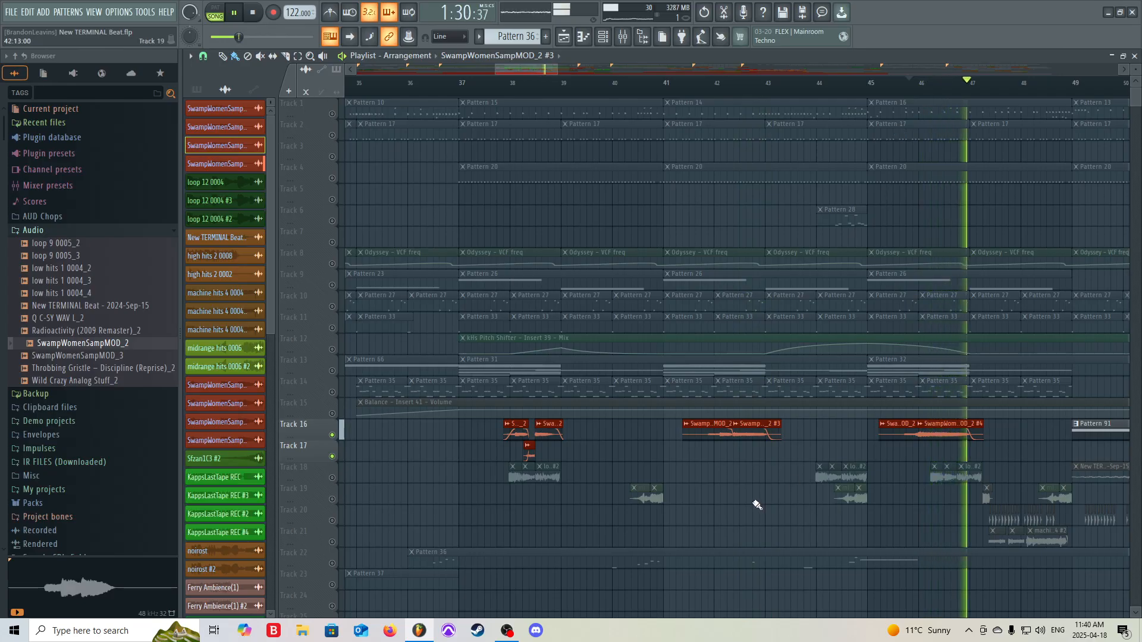
key(space)
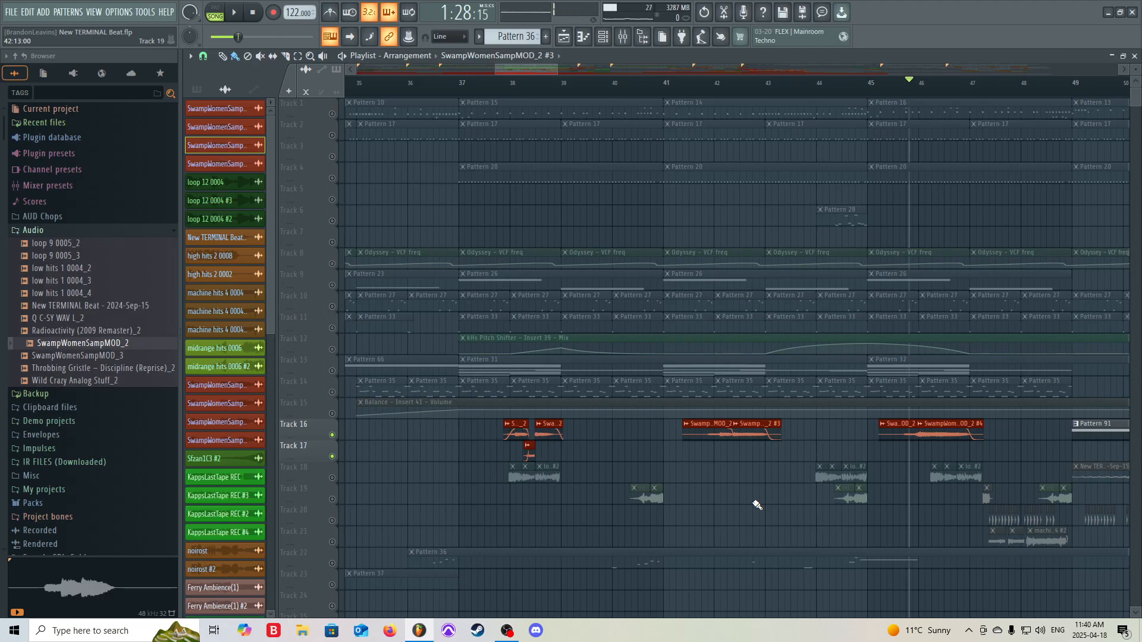
Examine the soloed SwampWomenSampMOD_2 clips on Tracks 16 and 17 and replay the first group near bar 38
scroll(500, 423, up, 5)
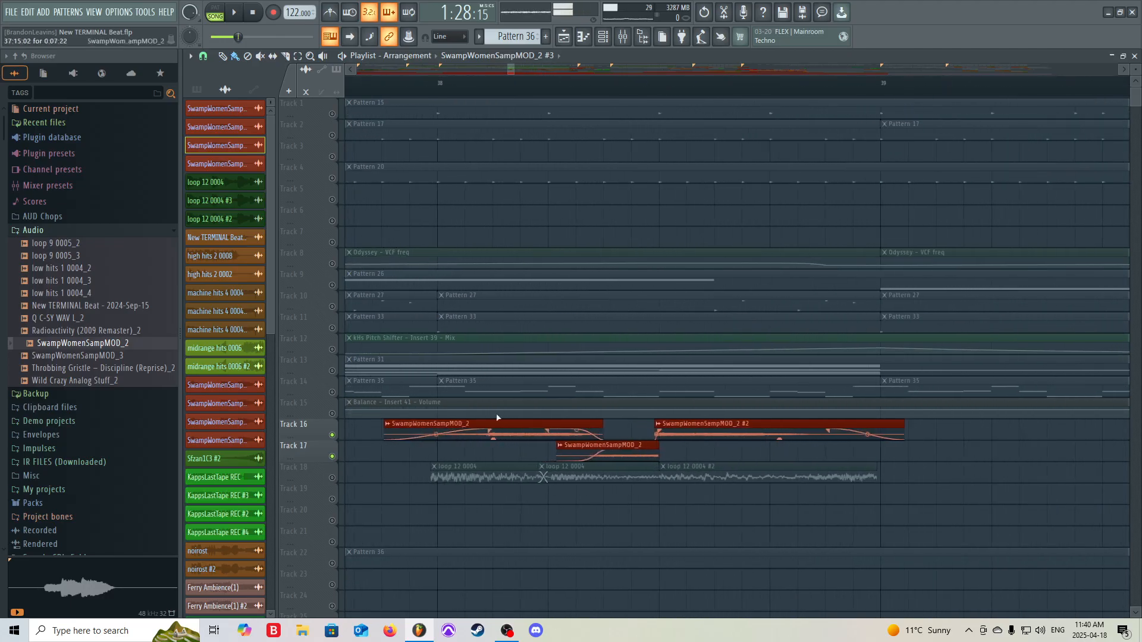
scroll(499, 418, down, 6)
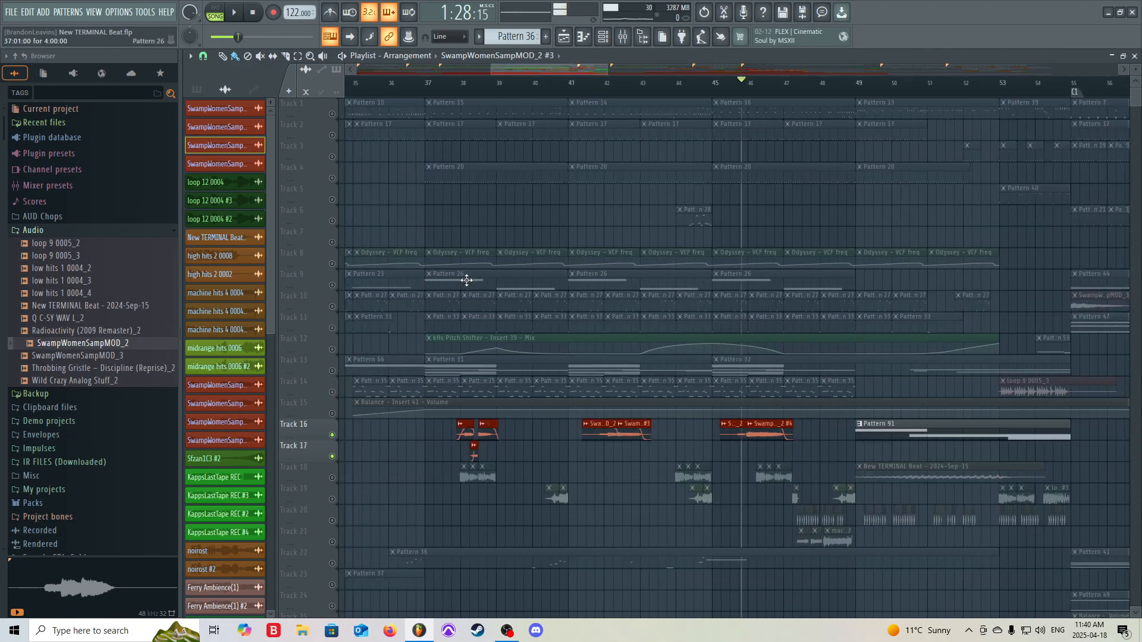
scroll(416, 428, down, 4)
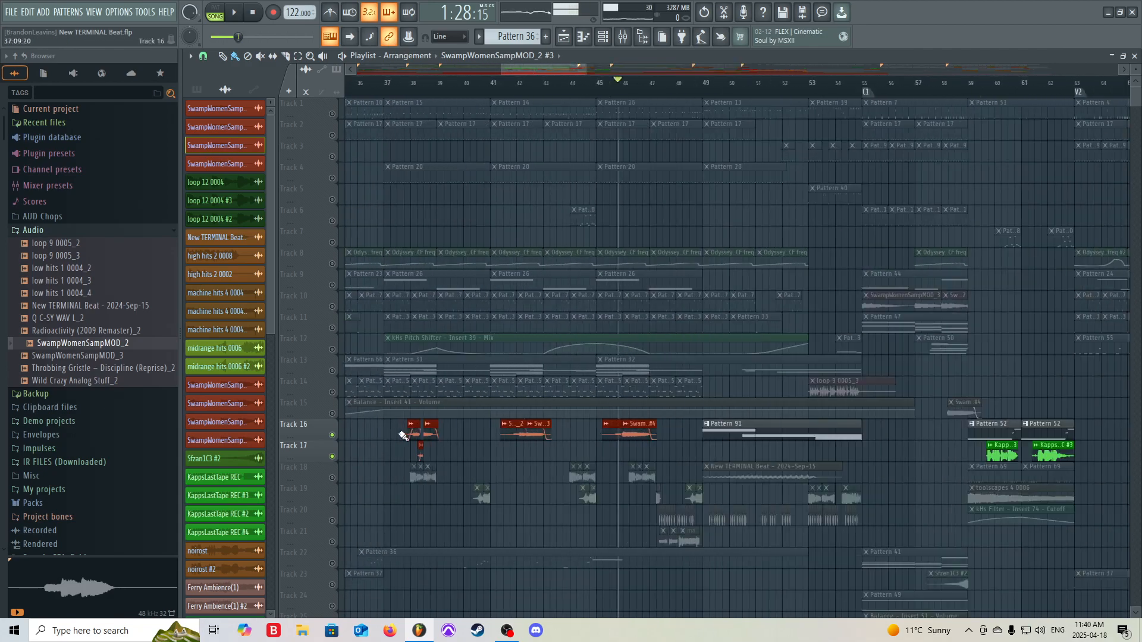
scroll(402, 435, up, 4)
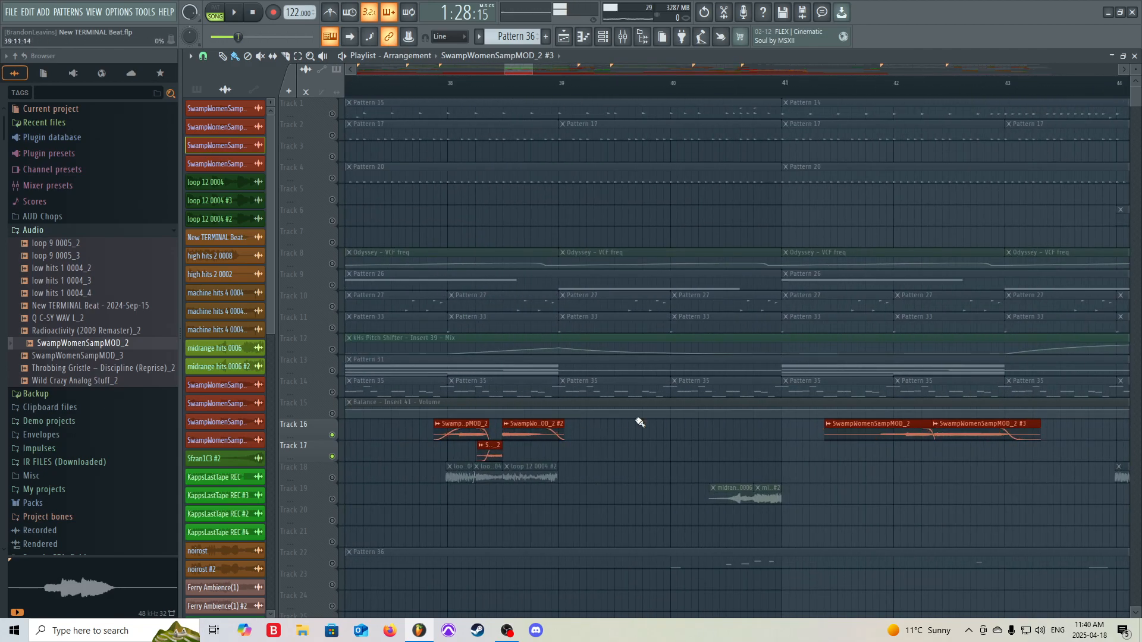
scroll(639, 422, down, 4)
click(631, 87)
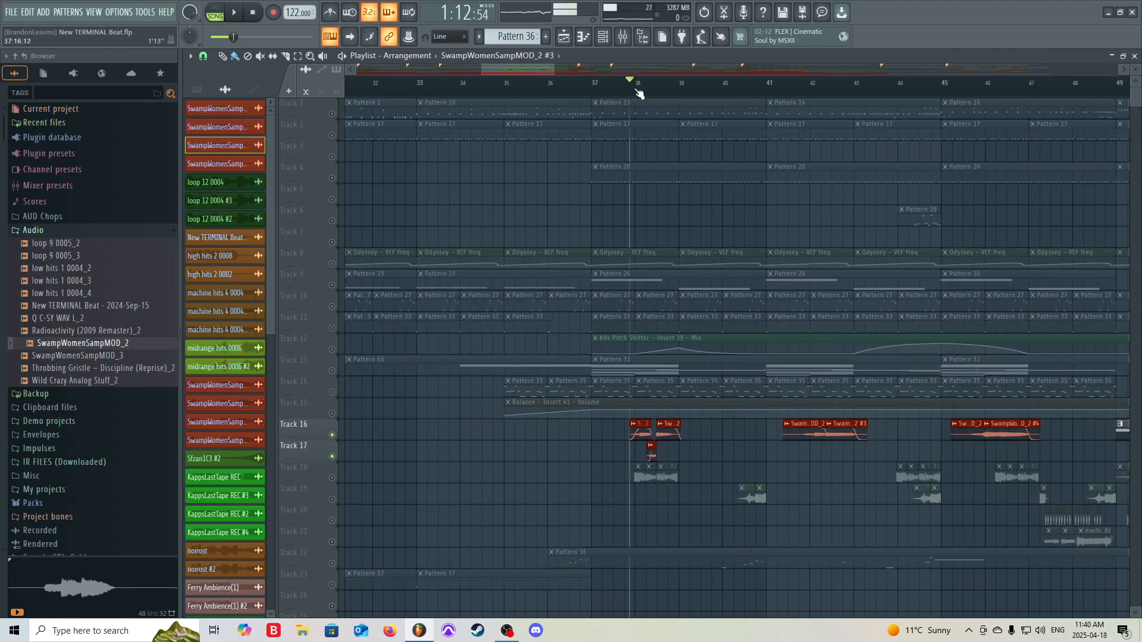
key(space)
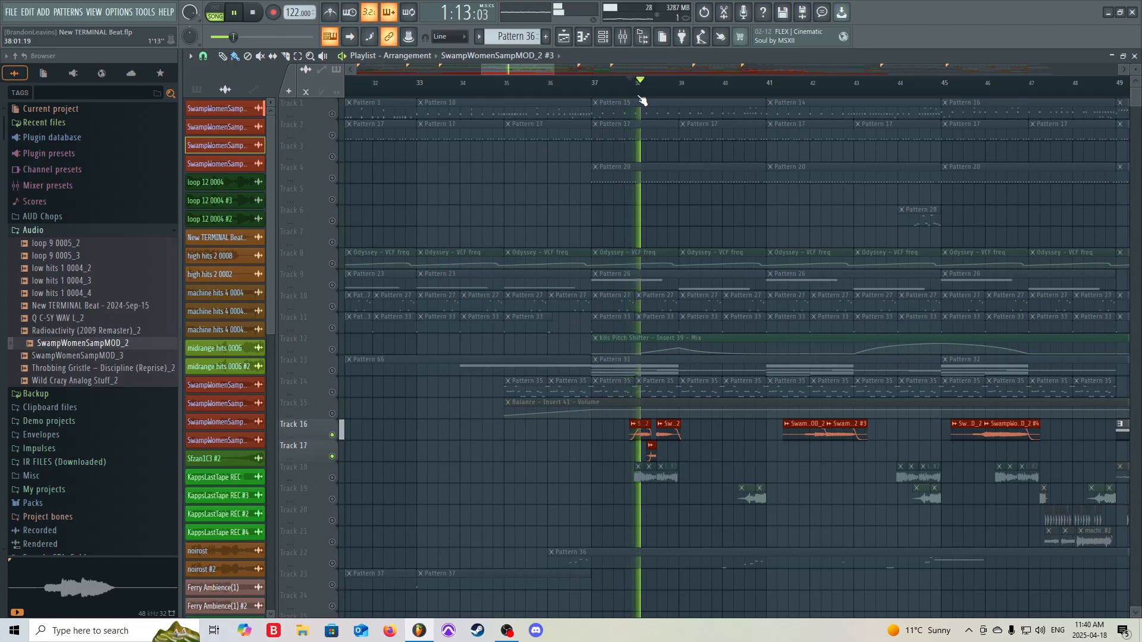
key(space)
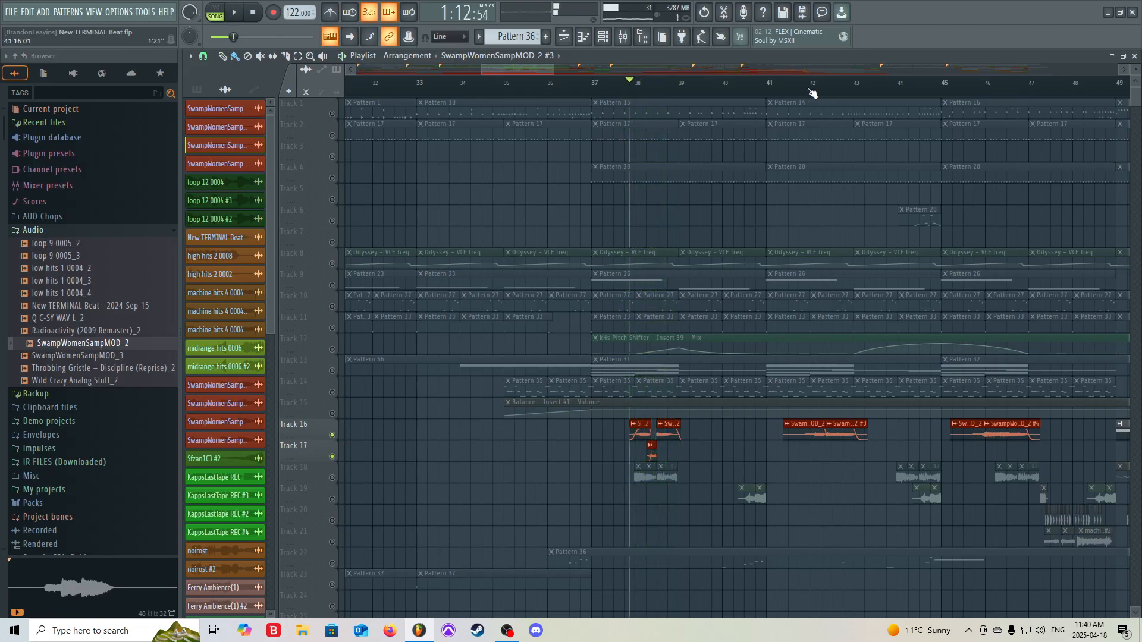
Play the beginning of the second and third SwampWomenSampMOD_2 clip groups on Track 16, near bars 42 and 46
click(805, 87)
click(812, 87)
key(space)
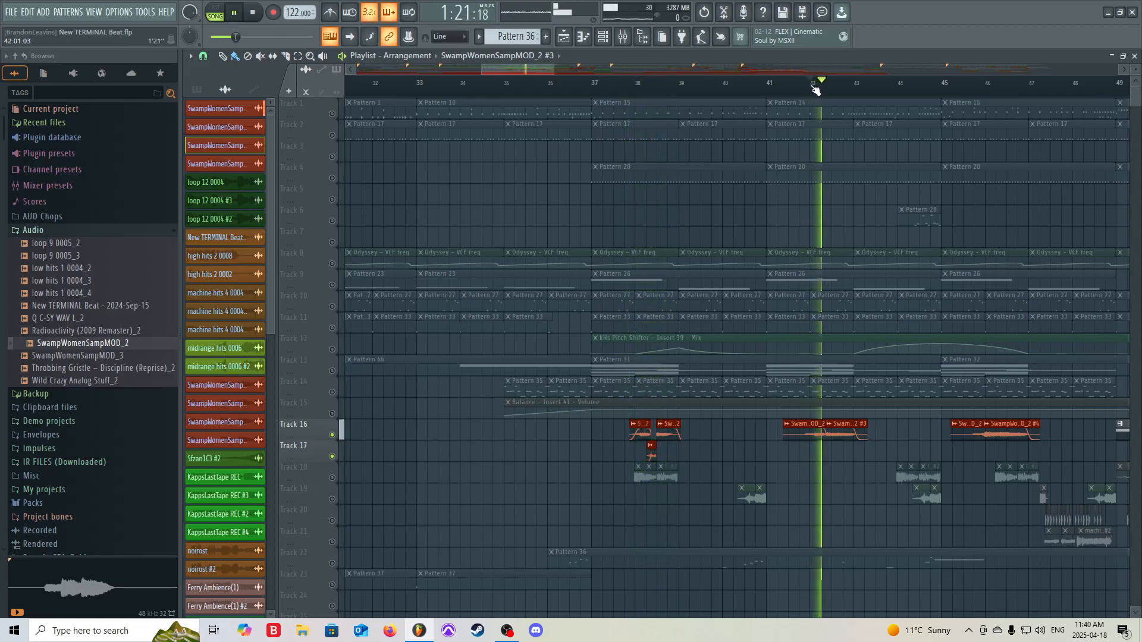
key(space)
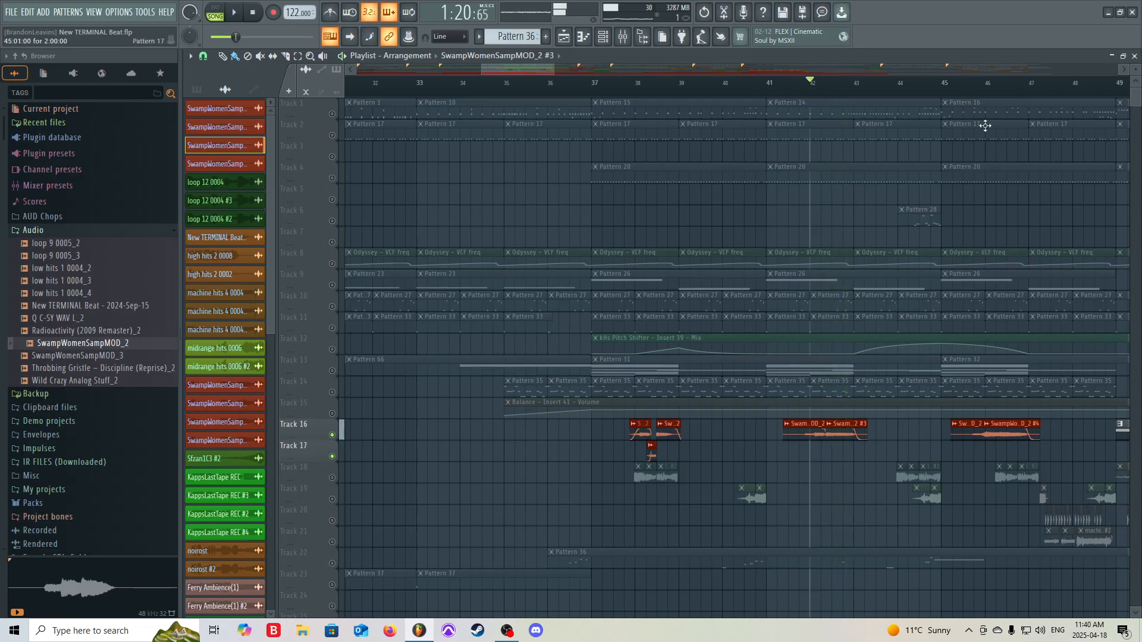
click(984, 87)
key(space)
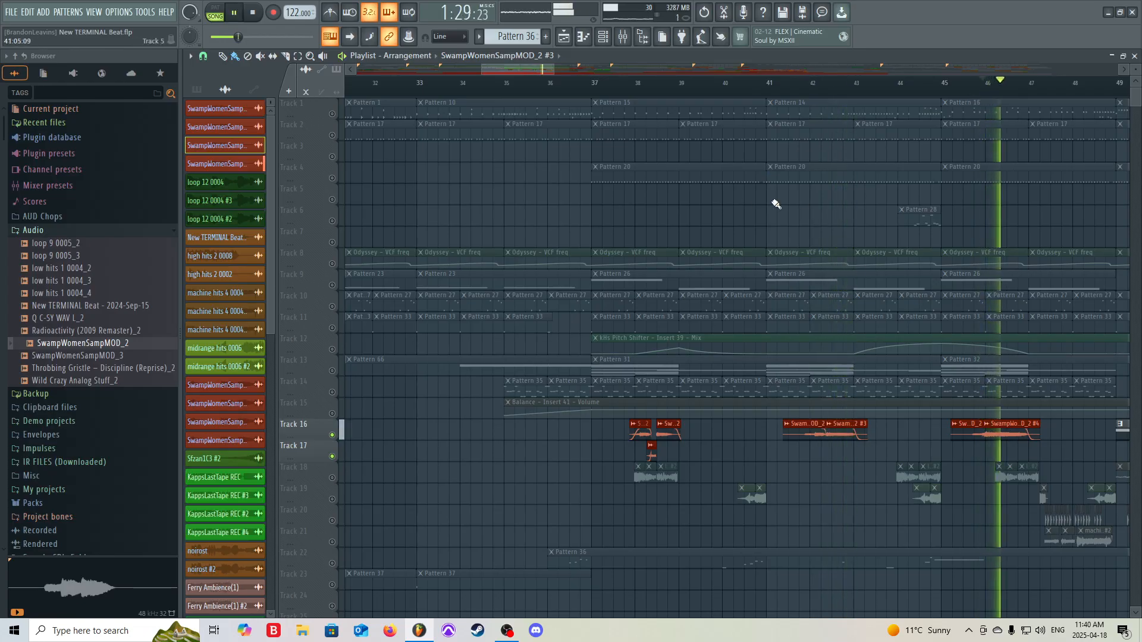
key(space)
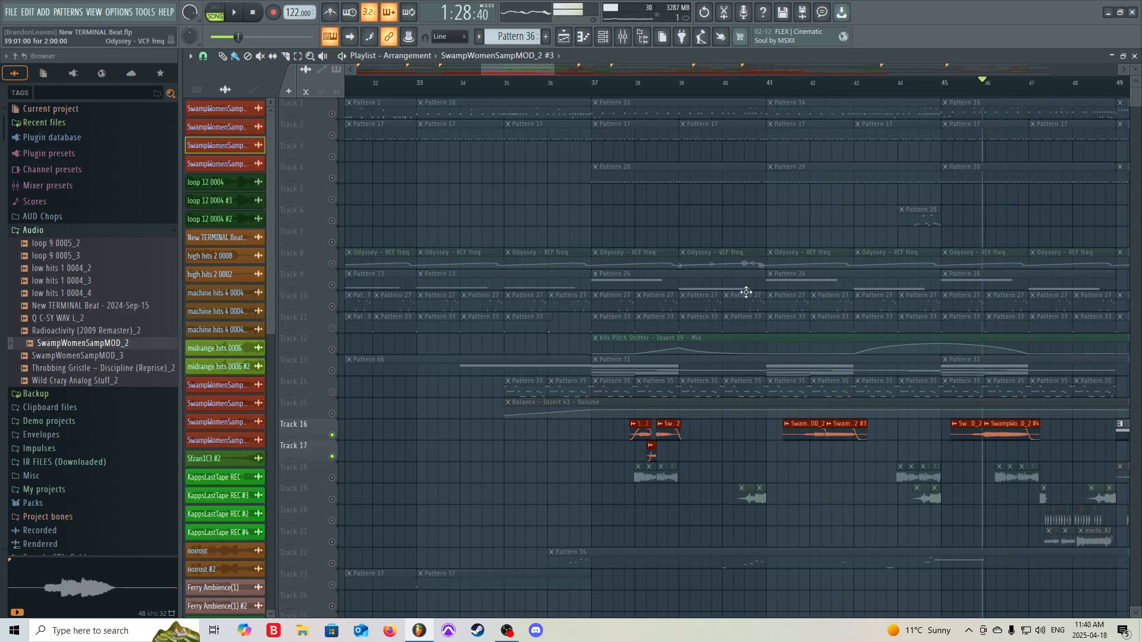
Clear the solo so that all playlist tracks are active again, and save the project
scroll(744, 291, down, 5)
scroll(885, 519, up, 6)
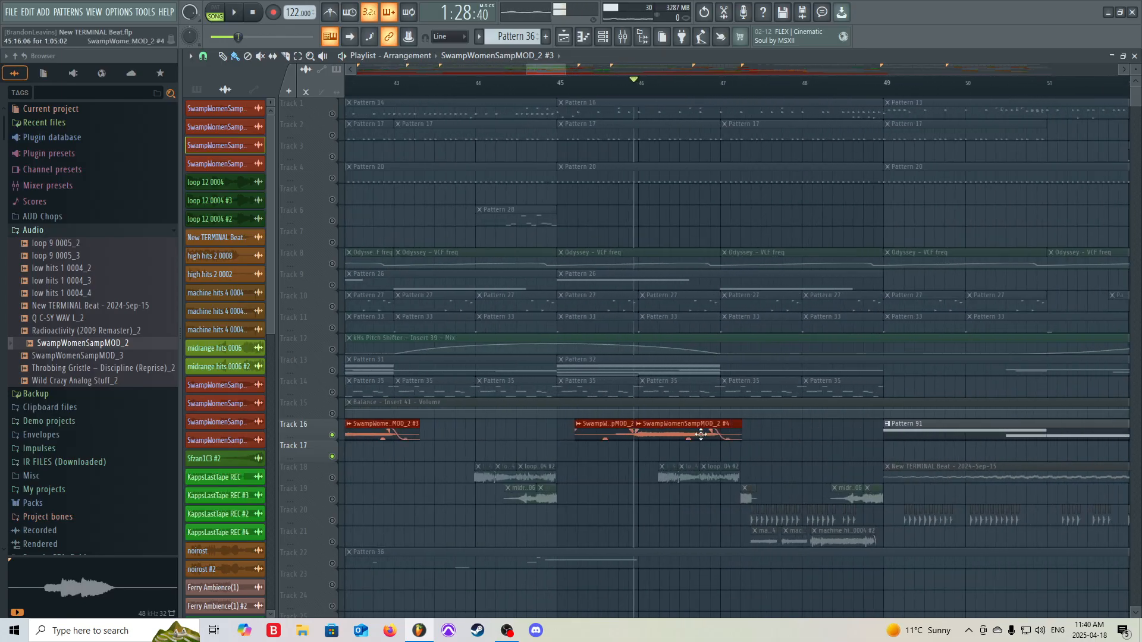
scroll(689, 425, down, 6)
scroll(684, 393, up, 4)
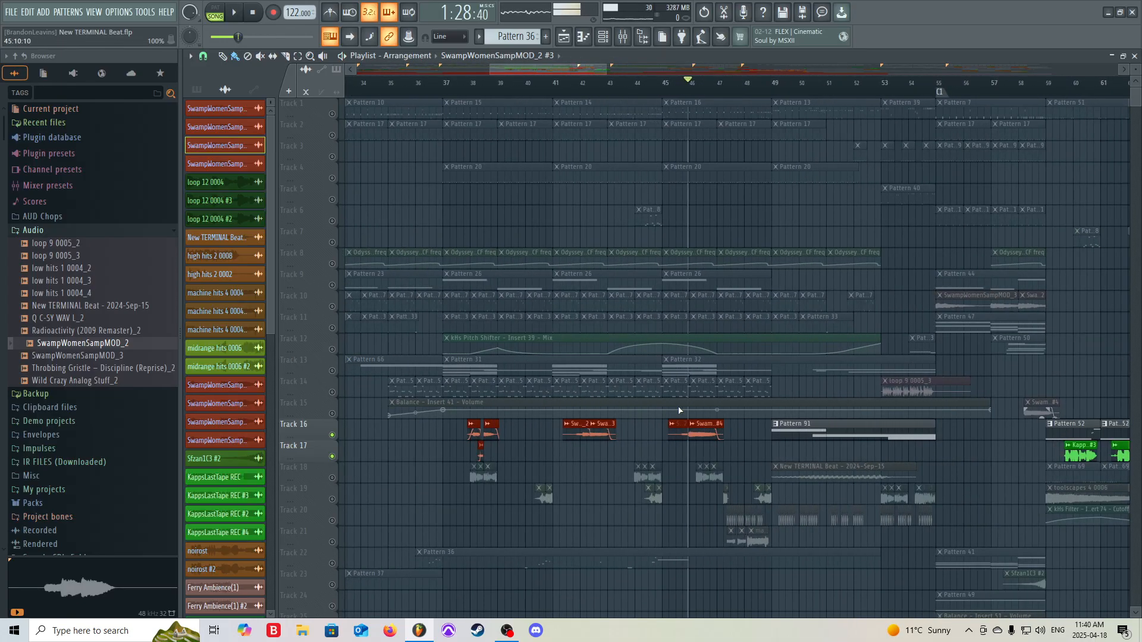
right_click(334, 201)
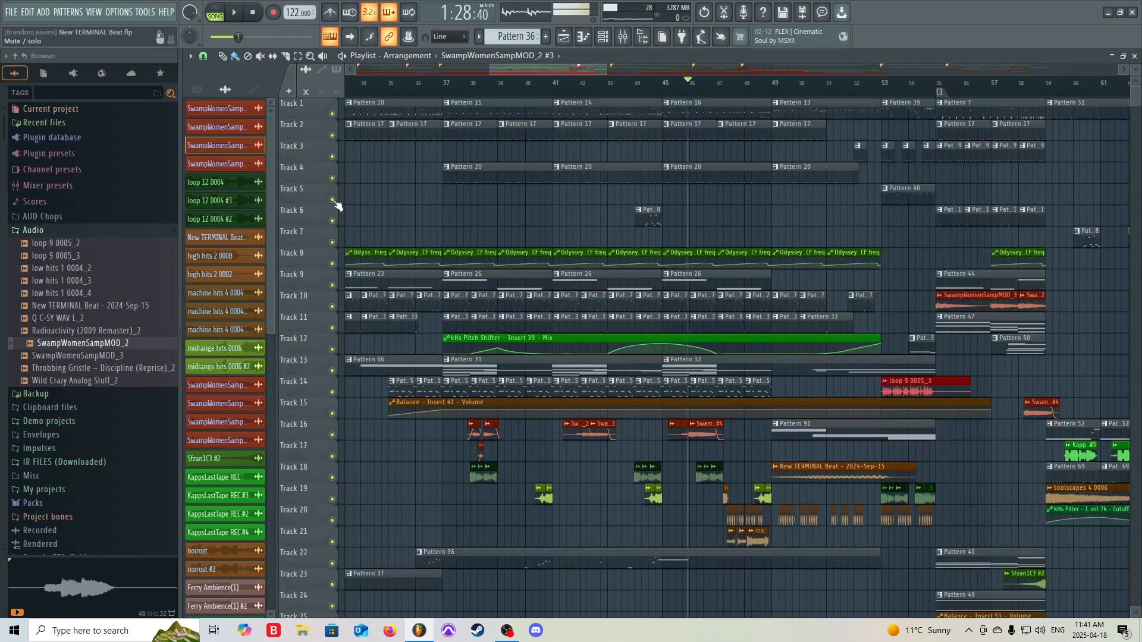
key(ctrl+s)
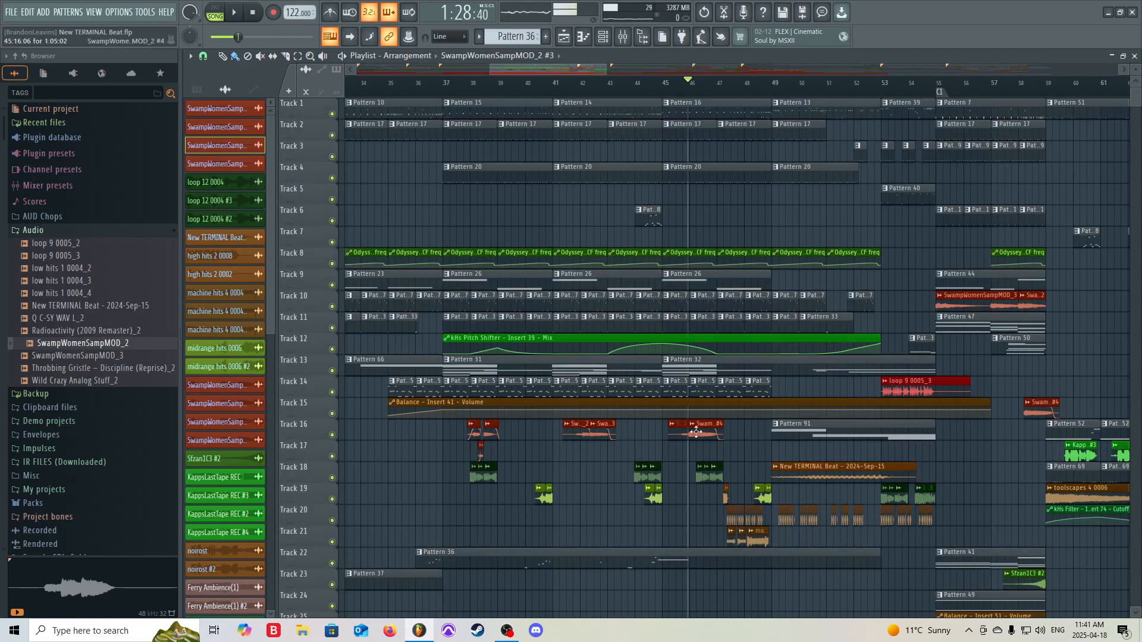
Open the kHs Bitcrush effect of Insert 58 and inspect its settings above the playlist
scroll(699, 435, up, 7)
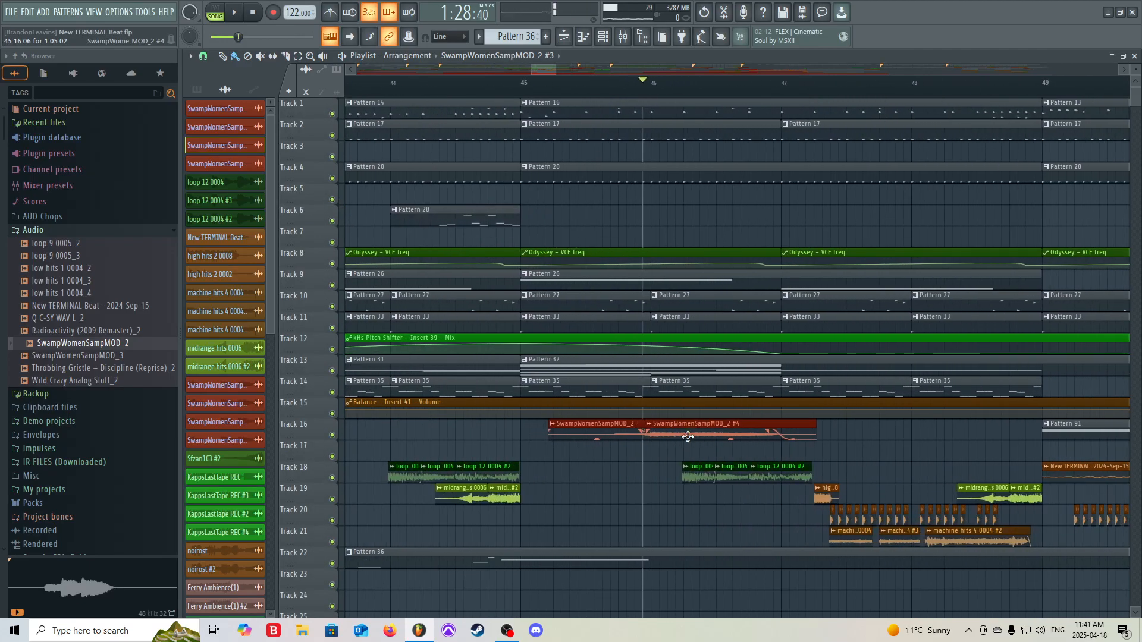
scroll(626, 410, down, 2)
scroll(627, 410, down, 4)
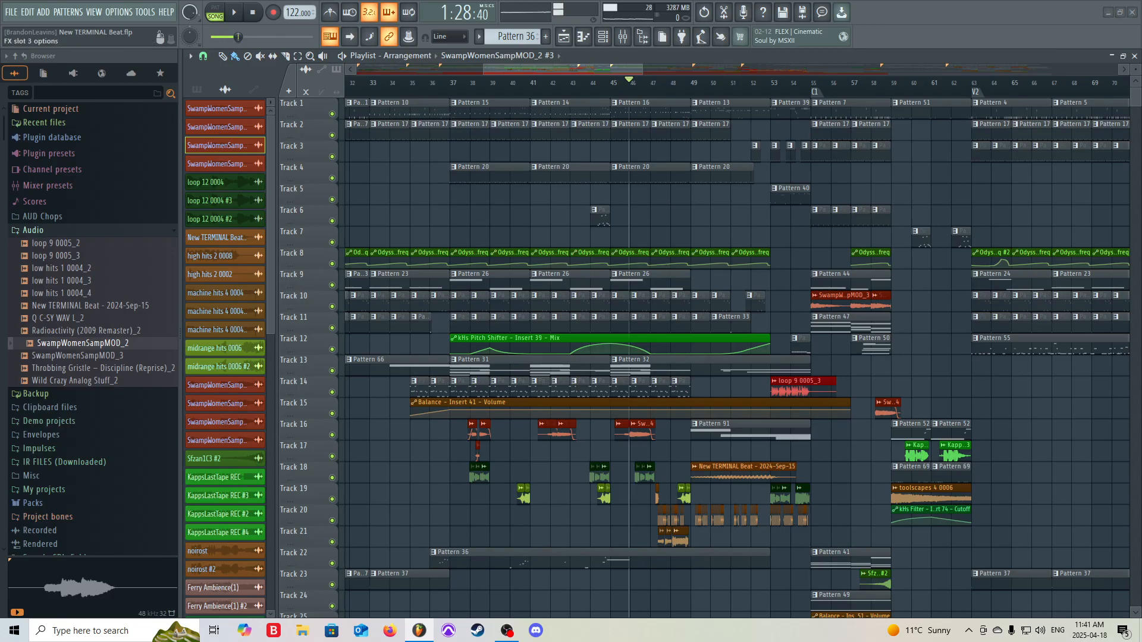
drag(255, 111, 485, 172)
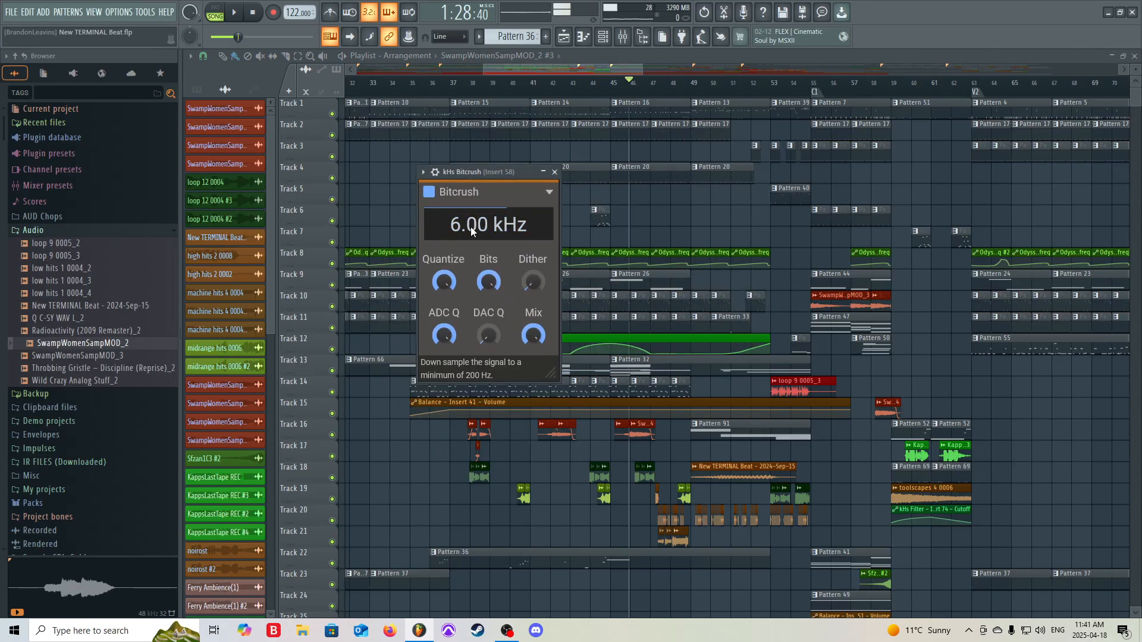
drag(494, 171, 690, 180)
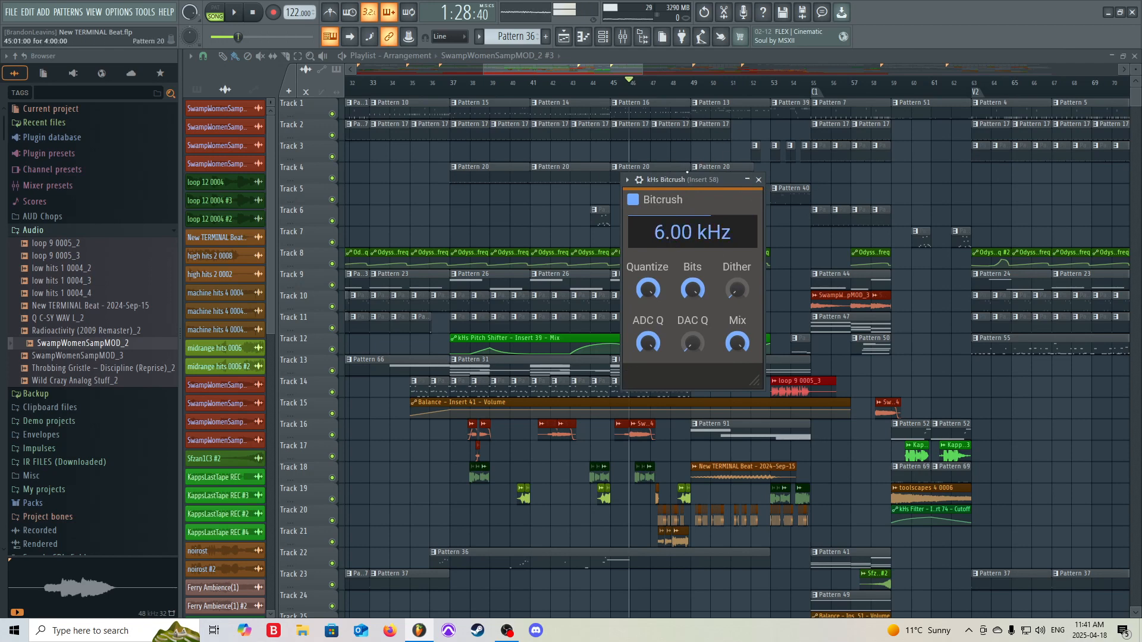
drag(689, 180, 666, 194)
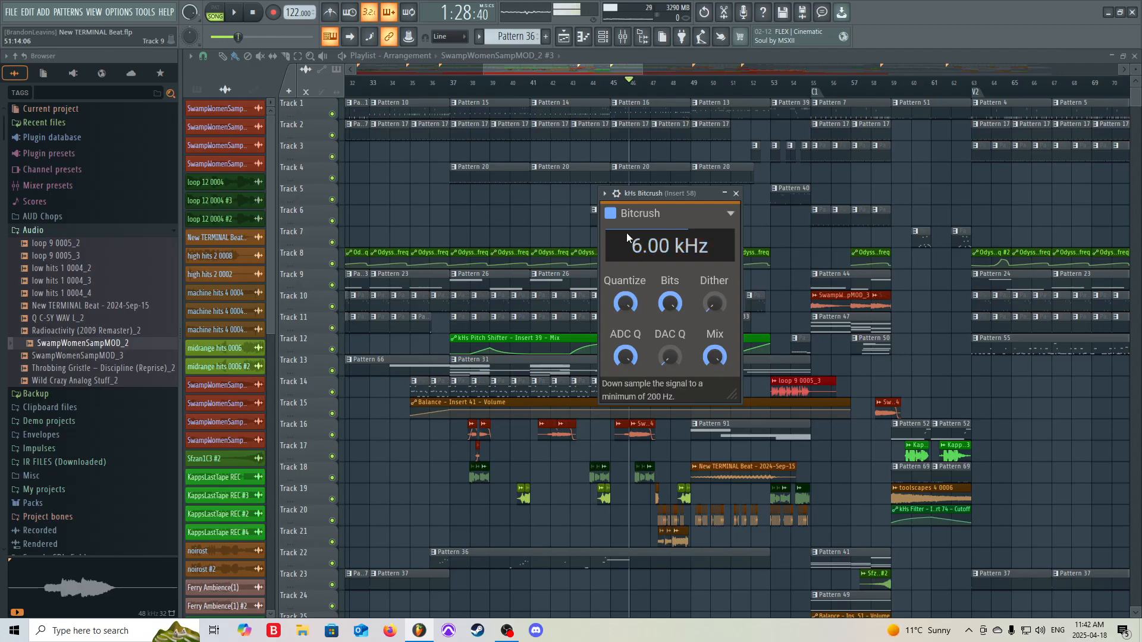
Set Insert 58's kHs Bitcrush rate to 22.1 kHz and close the effect window
drag(659, 196, 626, 163)
drag(637, 212, 528, 157)
drag(535, 211, 535, 212)
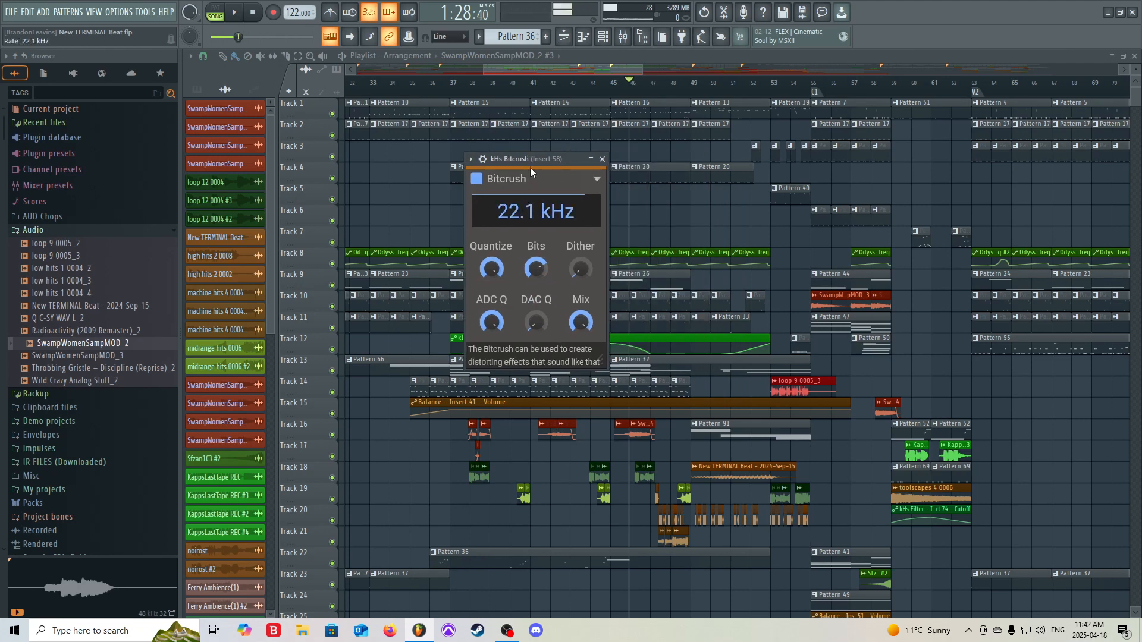
drag(530, 160, 564, 203)
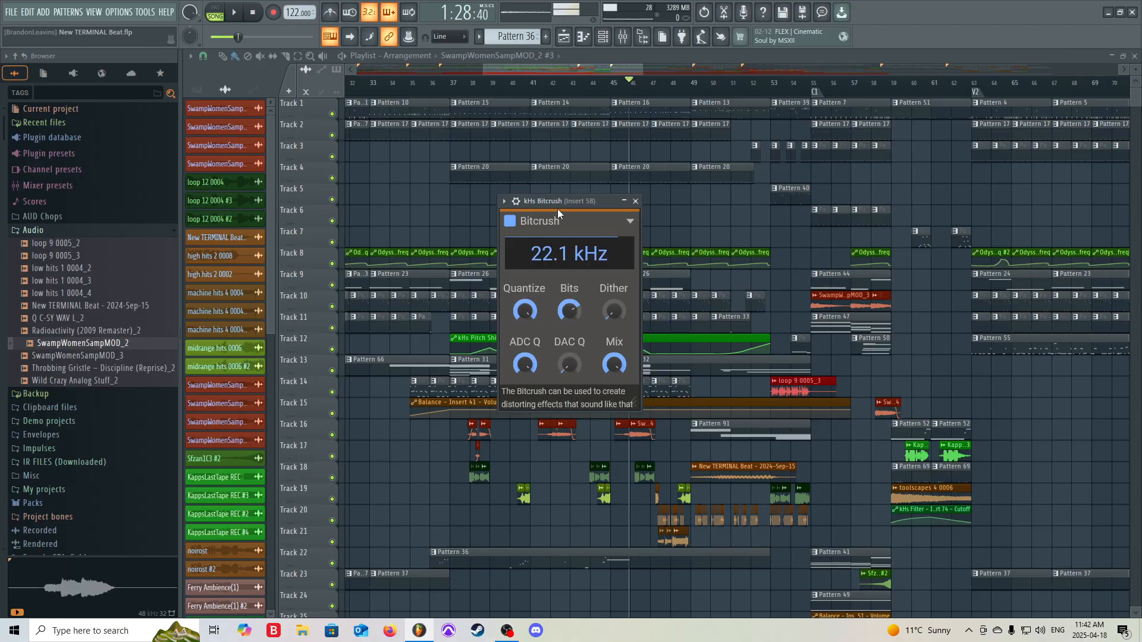
drag(565, 203, 526, 244)
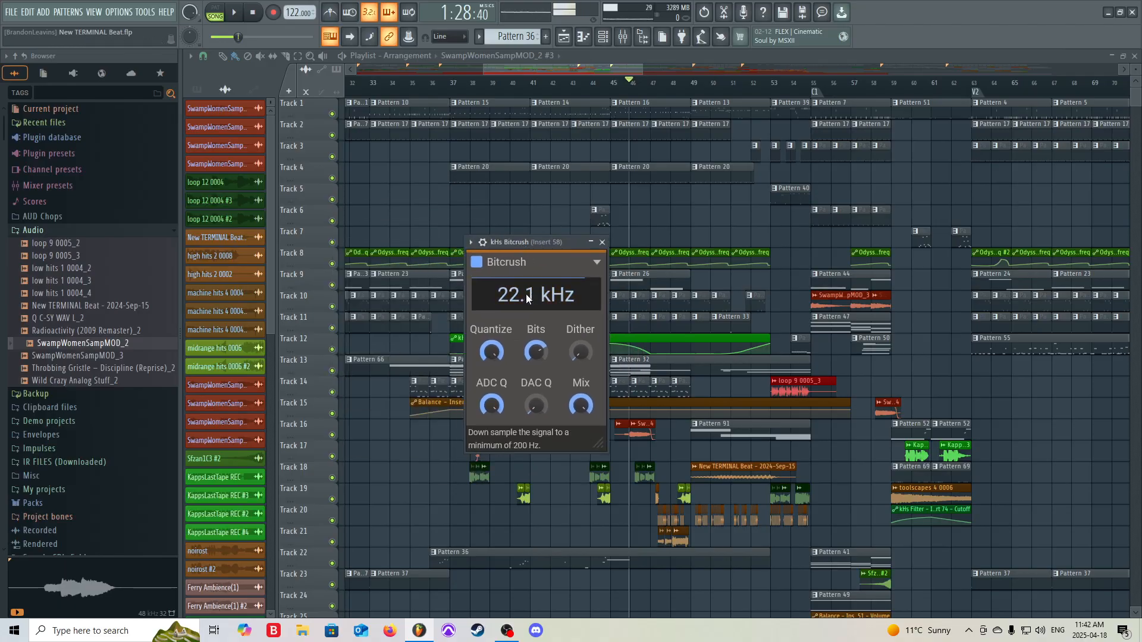
click(603, 243)
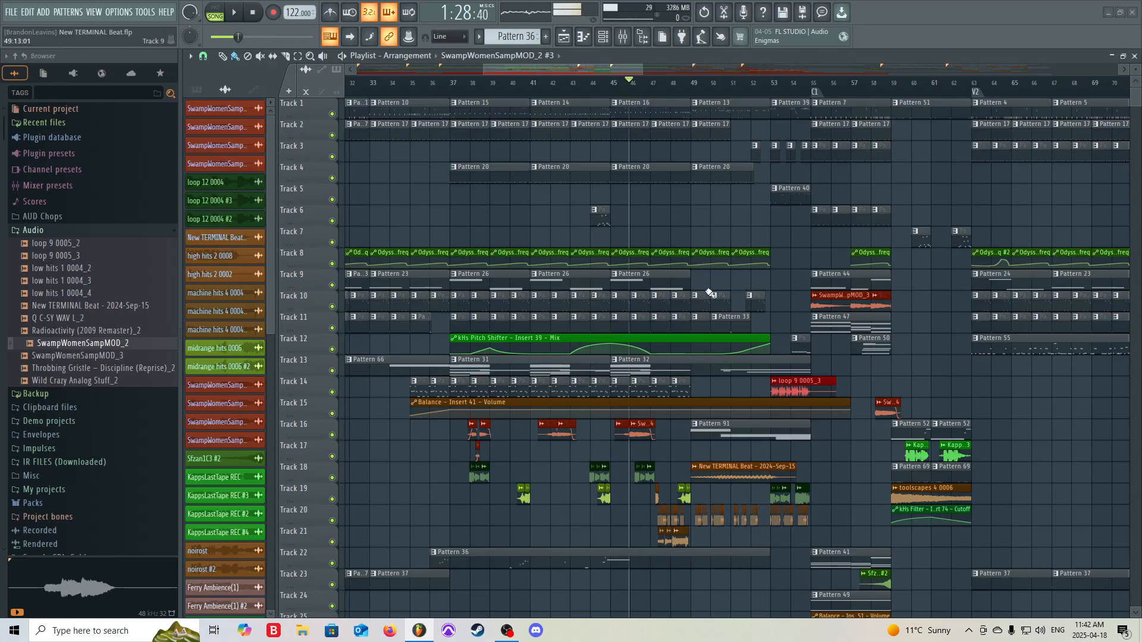
Solo Track 16, play its SwampWomenSampMOD_2 #4 clip from bar 46, and clear the solo
scroll(657, 446, up, 5)
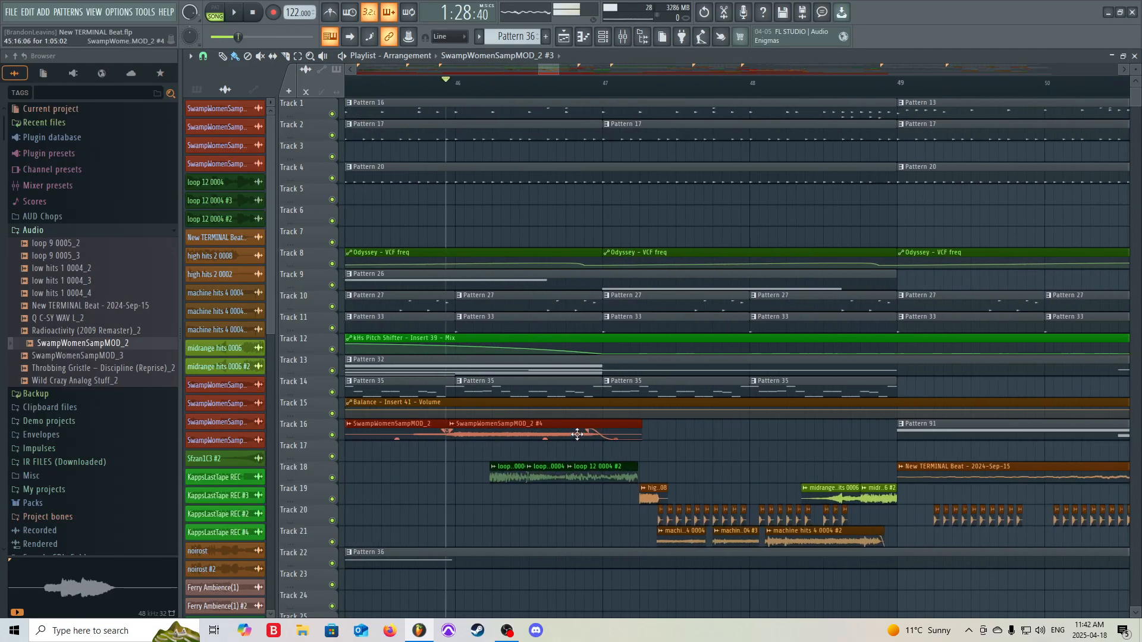
click(451, 82)
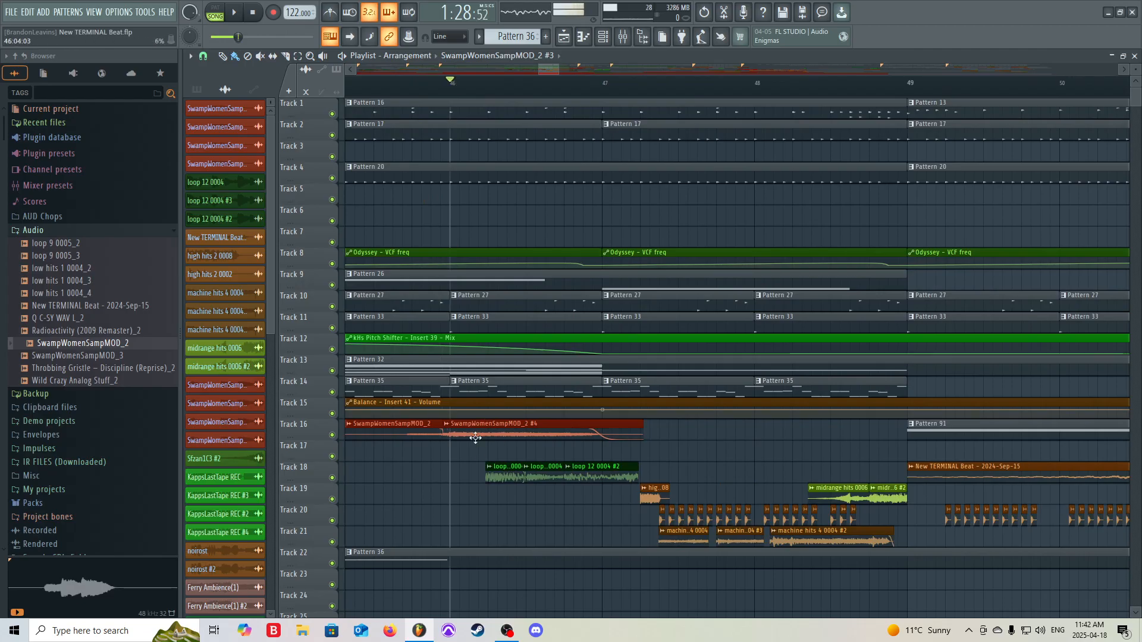
key(space)
right_click(332, 435)
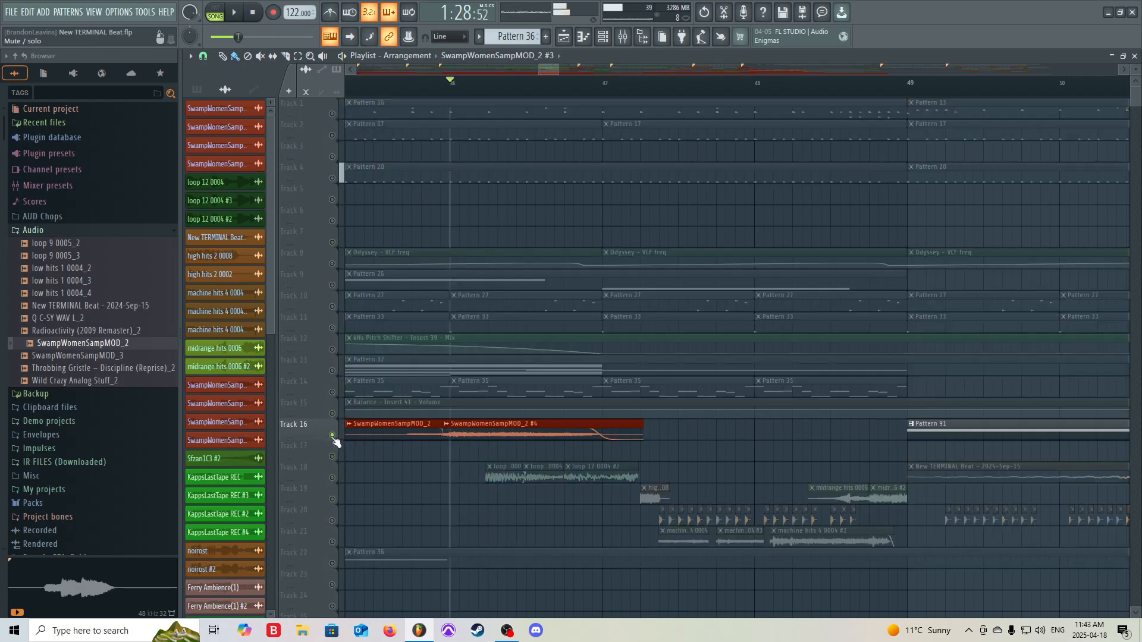
key(space)
right_click(332, 435)
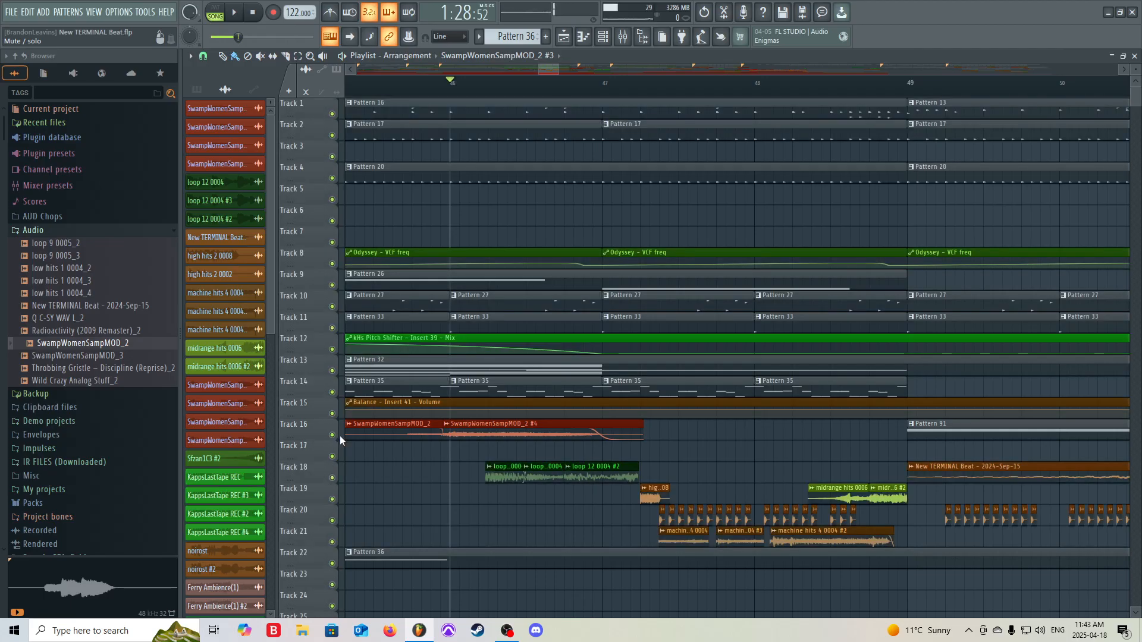
Solo Track 21 and play its machine hits 4 0004 clips between bars 47 and 49
scroll(364, 455, down, 4)
scroll(418, 552, up, 5)
right_click(331, 542)
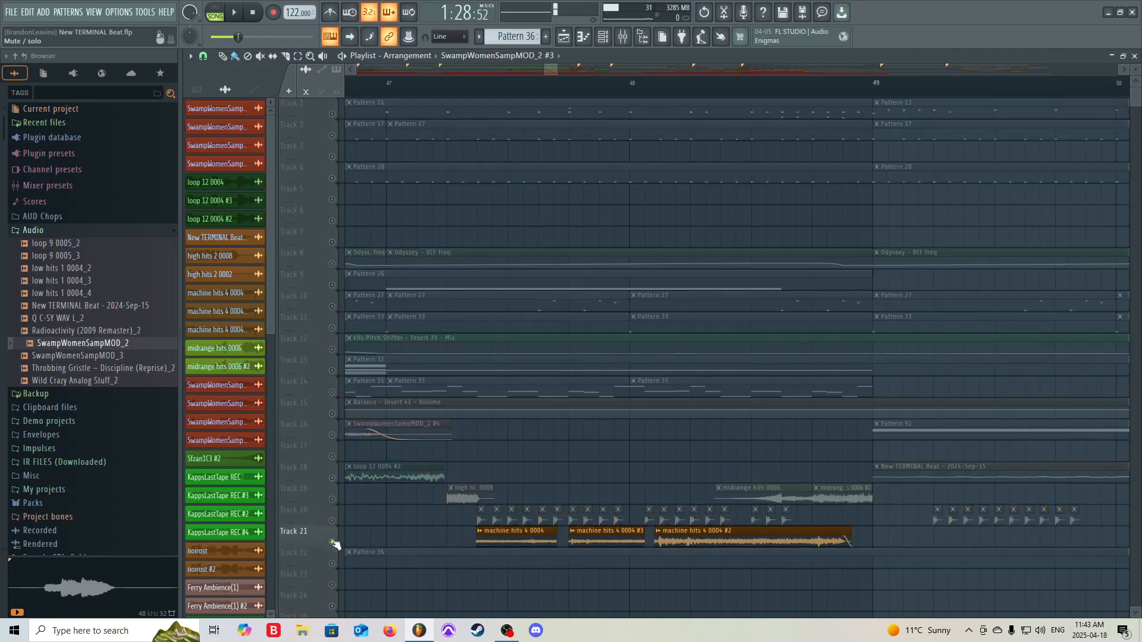
click(481, 91)
key(space)
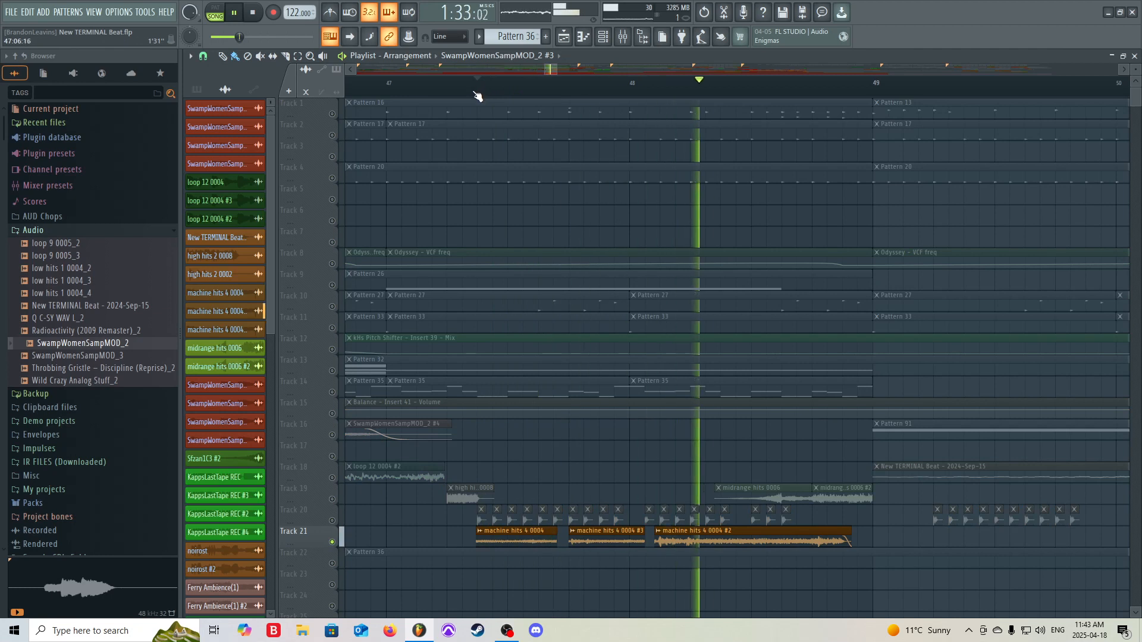
key(space)
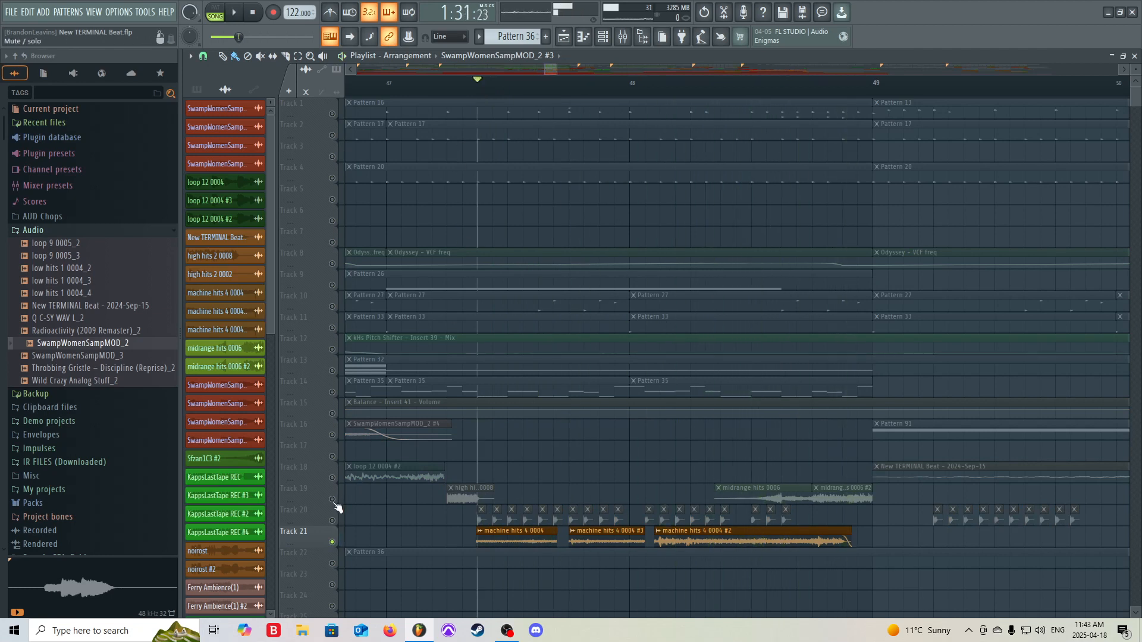
Open the channel settings of the machine hits 4 0004 #2 clip on Track 21 and inspect its sample
scroll(374, 429, down, 4)
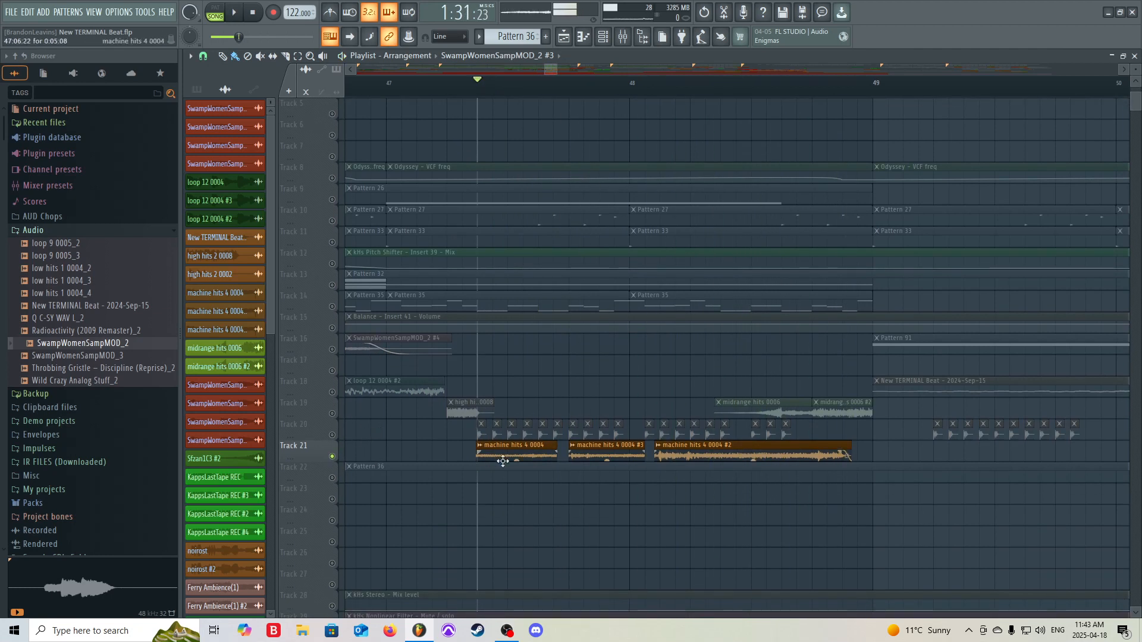
double_click(706, 455)
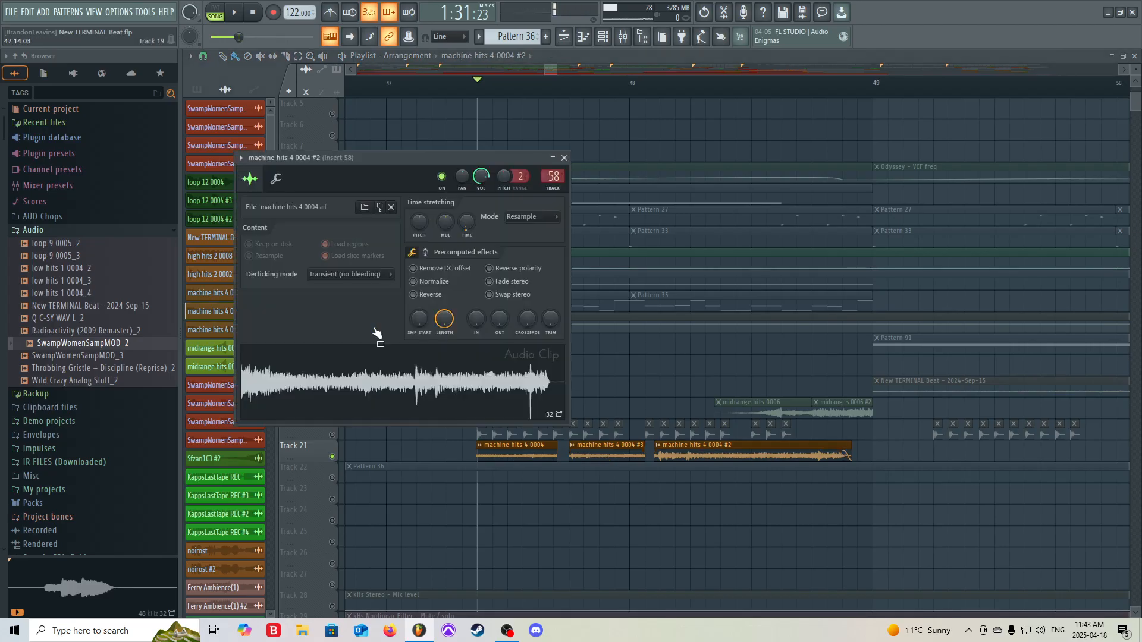
click(384, 212)
scroll(45, 467, up, 10)
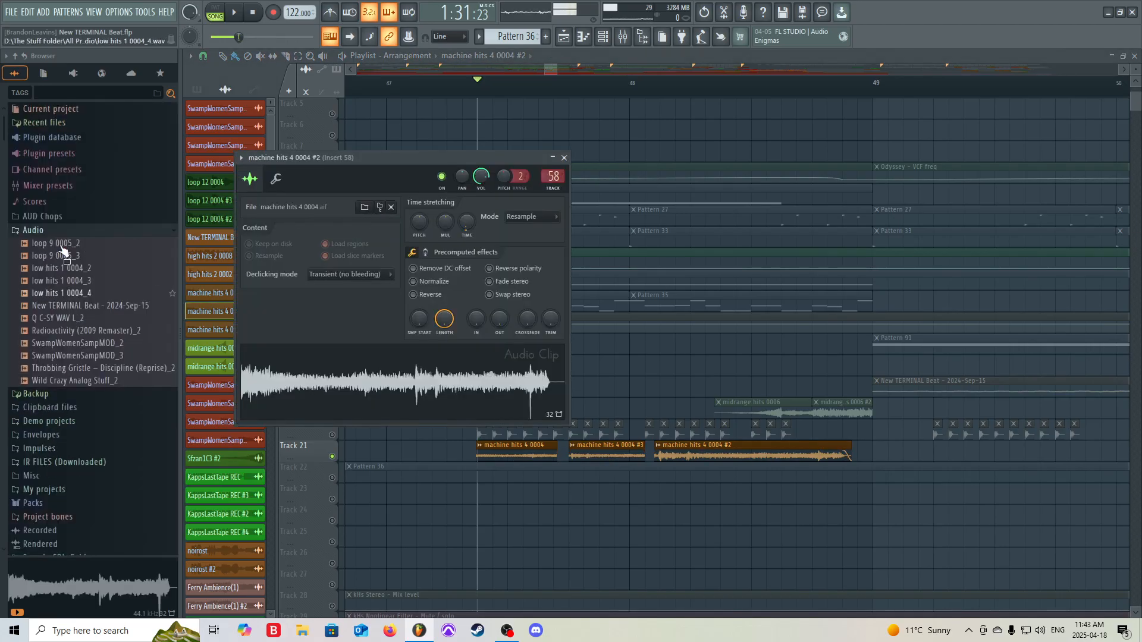
Collapse the Audio folder and expand the HIGH HITS folder of Big Fish Audio - Titanium Rhythms Vol1 in Sample CD's Folders
click(33, 230)
click(78, 411)
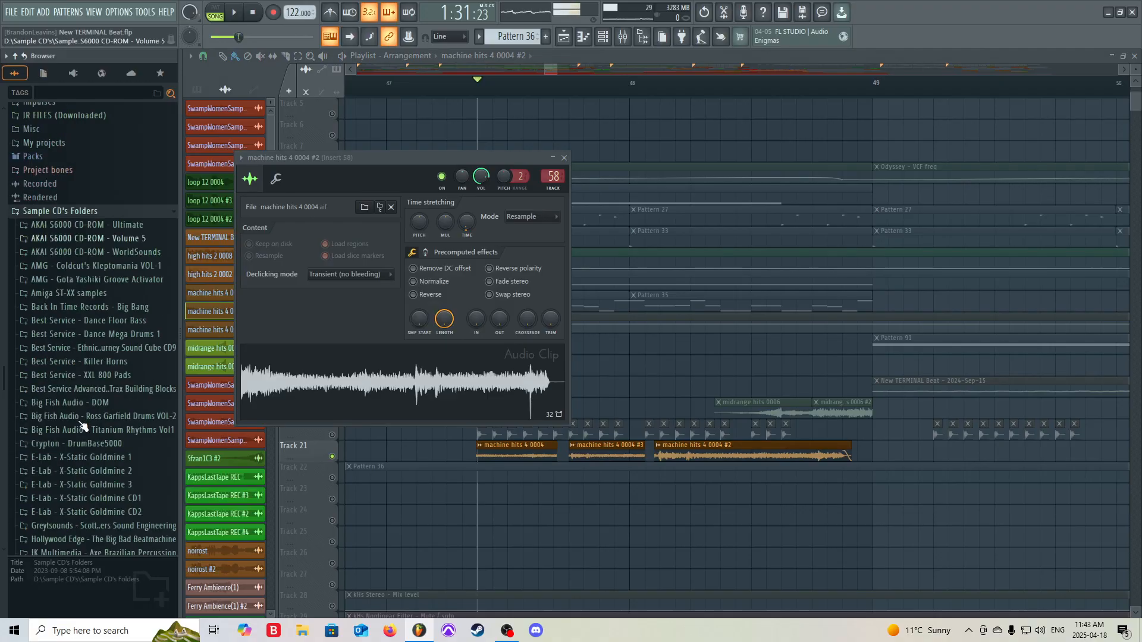
scroll(83, 425, down, 8)
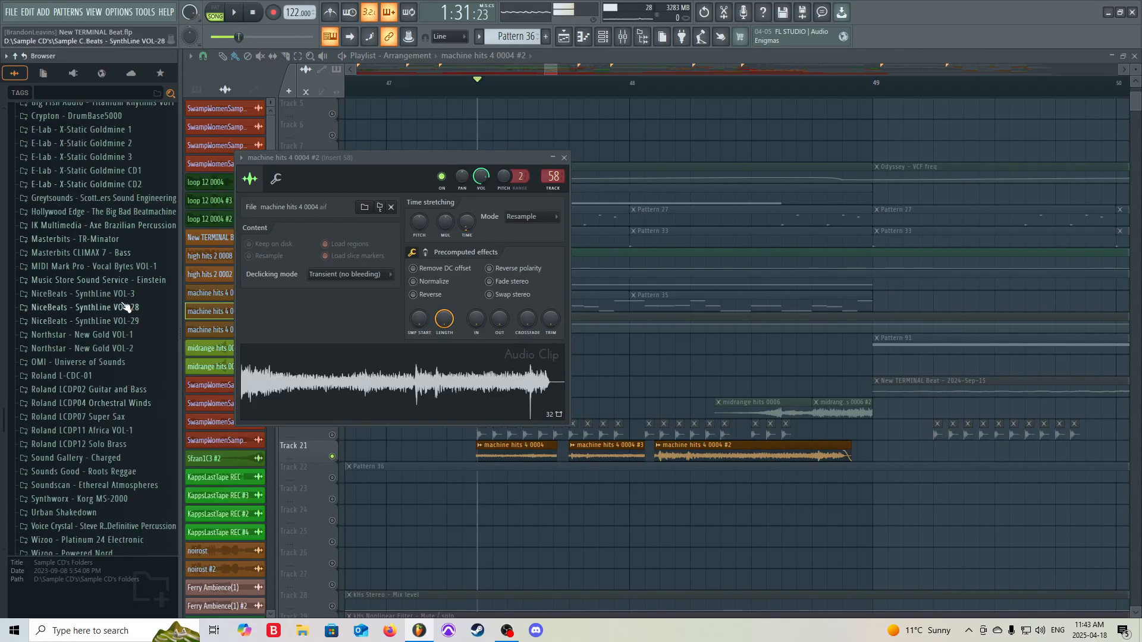
scroll(125, 307, up, 5)
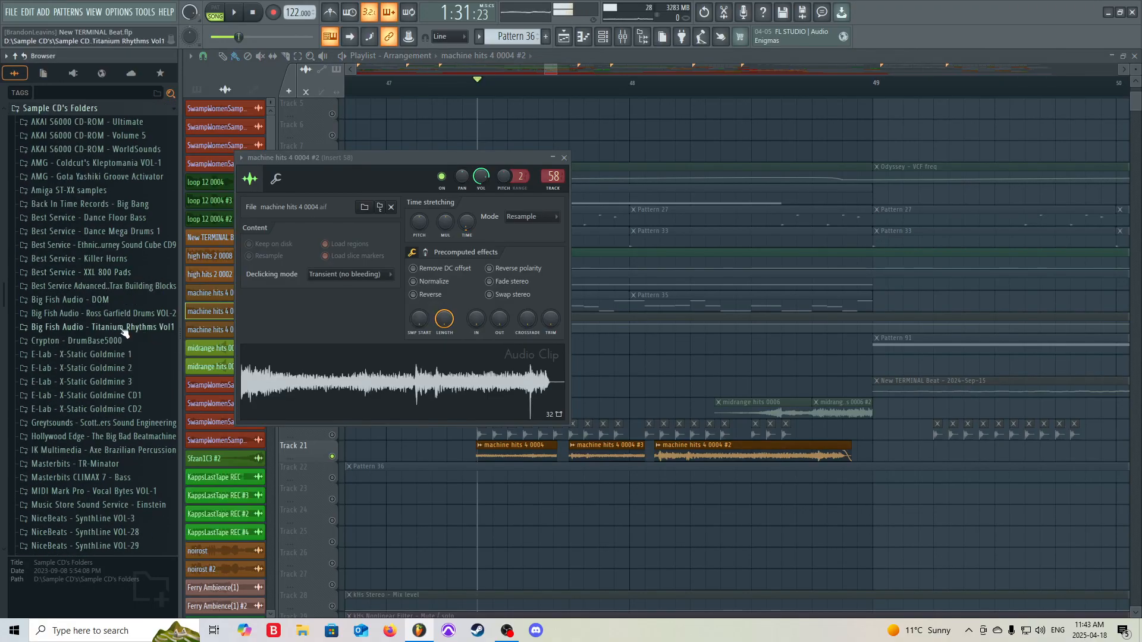
click(102, 328)
click(61, 345)
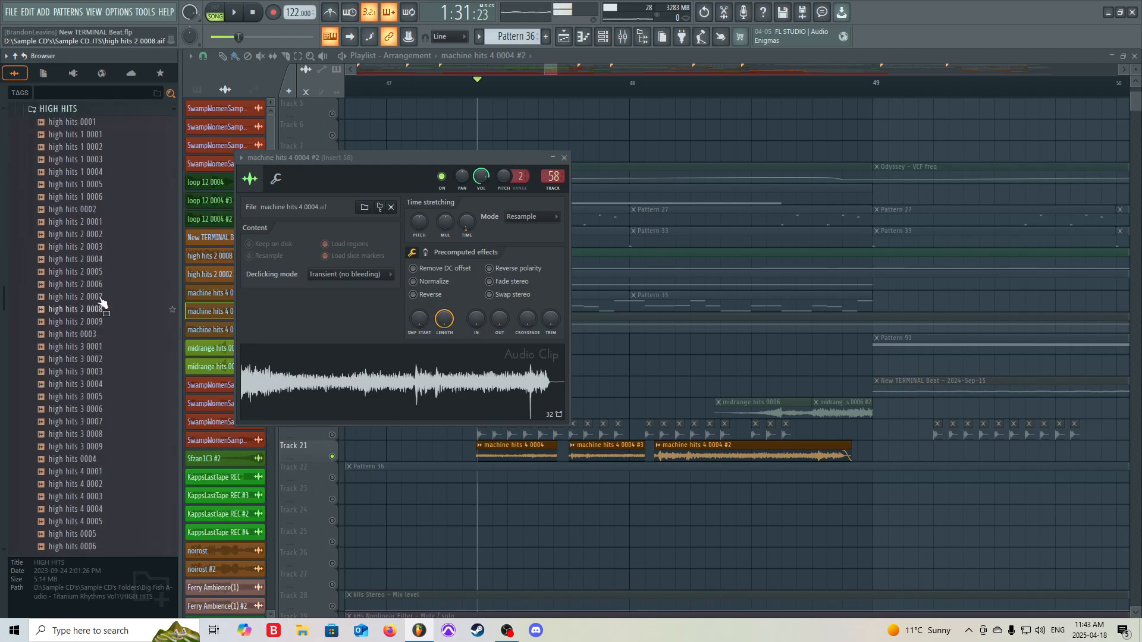
Audition the HIGH HITS samples in order from high hits 0001 to high hits 0002
scroll(94, 226, up, 2)
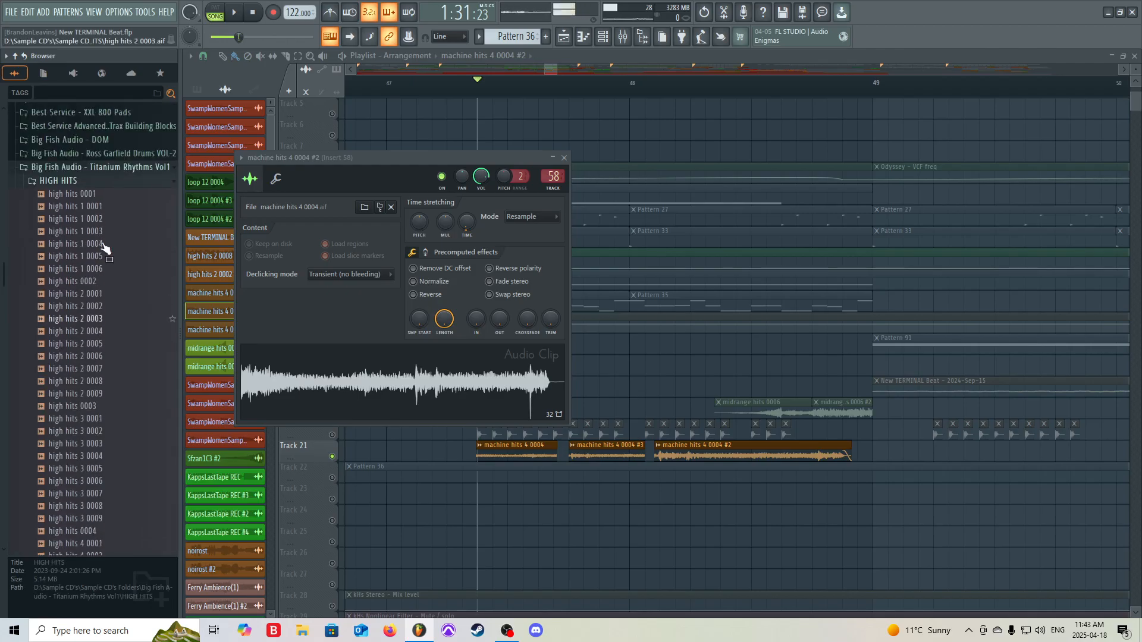
click(93, 205)
key(Down)
key(Down)
key(Down)
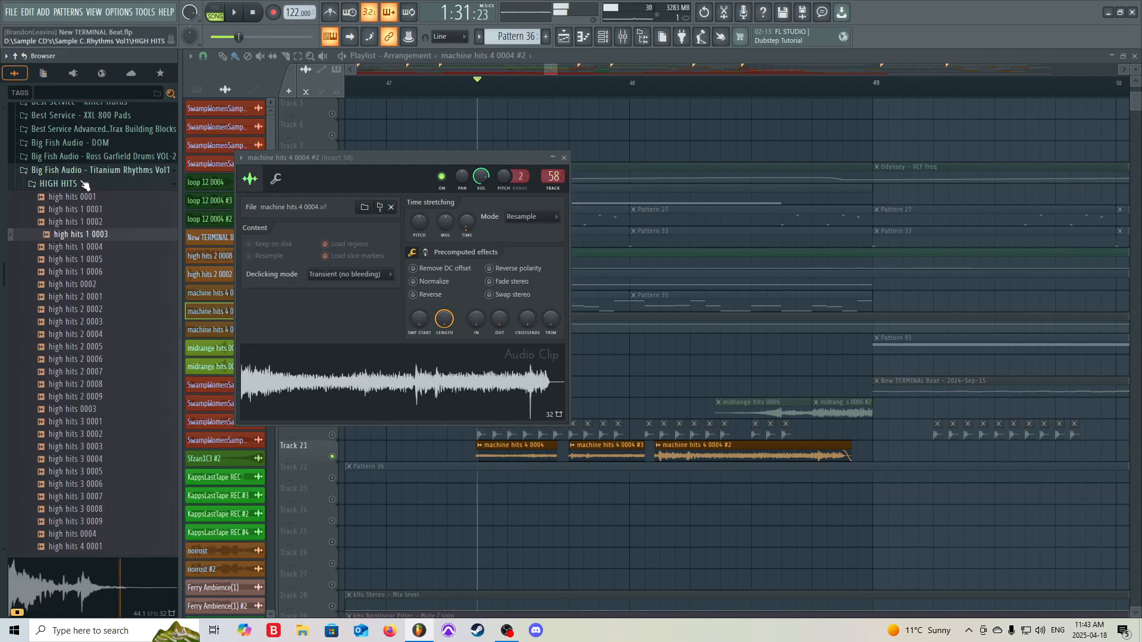
key(Down)
key(Down)
key(Down)
key(Down)
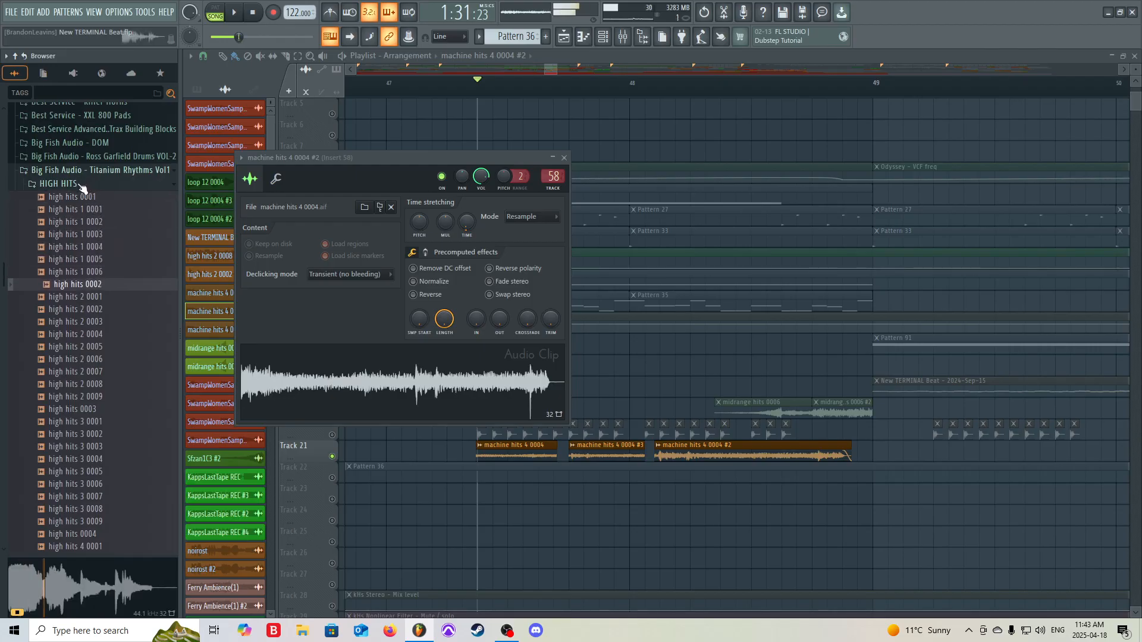
Switch to the MACHINE HITS folder, audition samples from machine hits 0002 to machine hits 2 0008, and collapse the folder
click(82, 186)
click(88, 225)
click(98, 271)
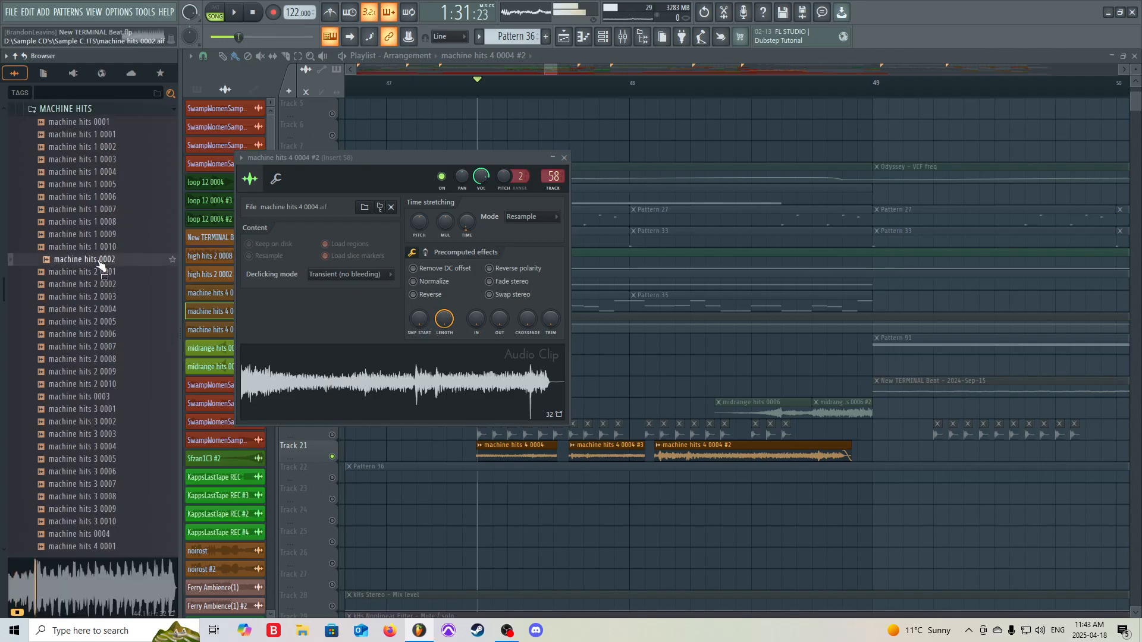
click(104, 309)
key(Down)
key(Down)
key(Down)
key(Down)
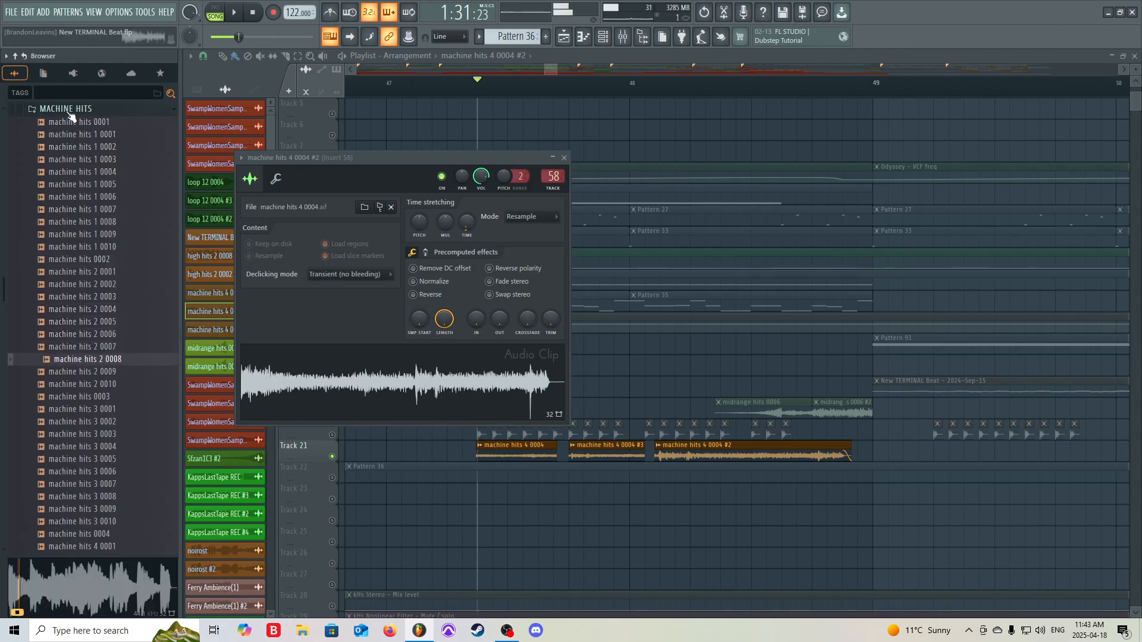
key(Left)
Audition a run of samples in the MIDRANGE HITS folder, and collapse all open browser folders
click(74, 125)
click(94, 184)
key(Down)
key(Down)
key(Down)
key(Down)
key(Down)
key(Down)
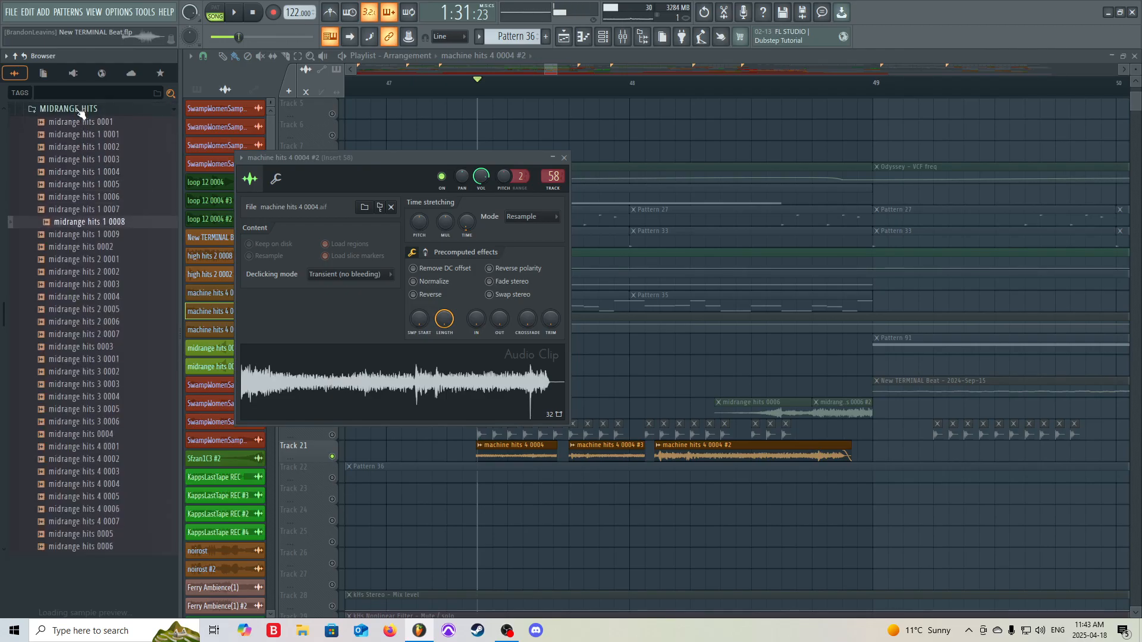
key(Down)
key(Down)
key(Down)
key(Down)
key(Left)
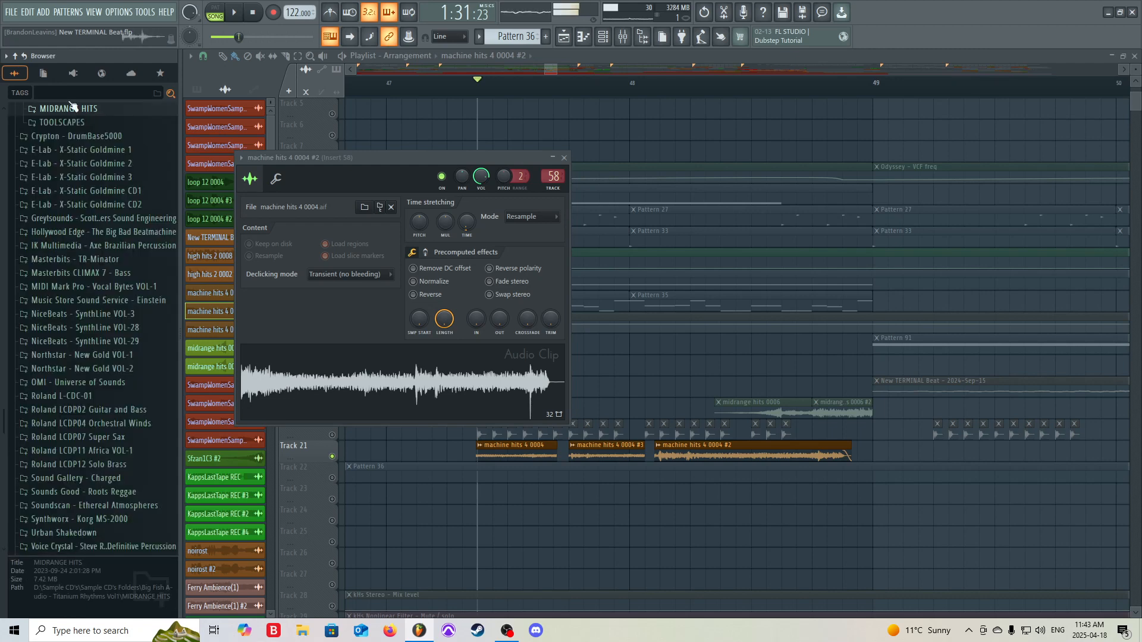
click(15, 56)
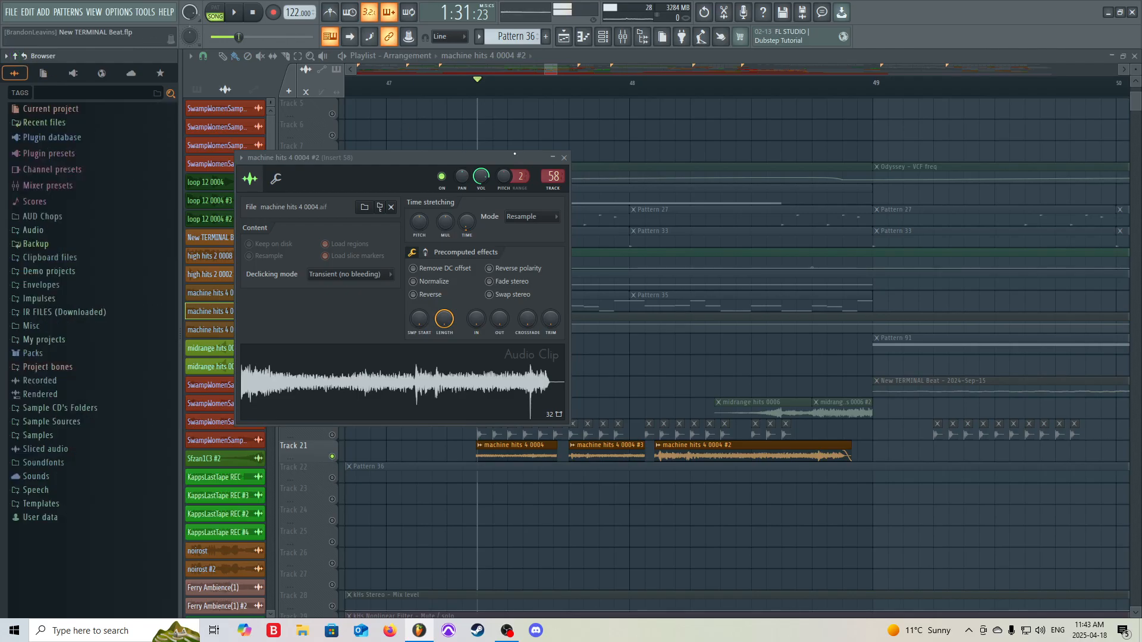
Close the machine hits 4 0004 #2 channel window and clear the Track 21 solo
click(564, 157)
right_click(334, 458)
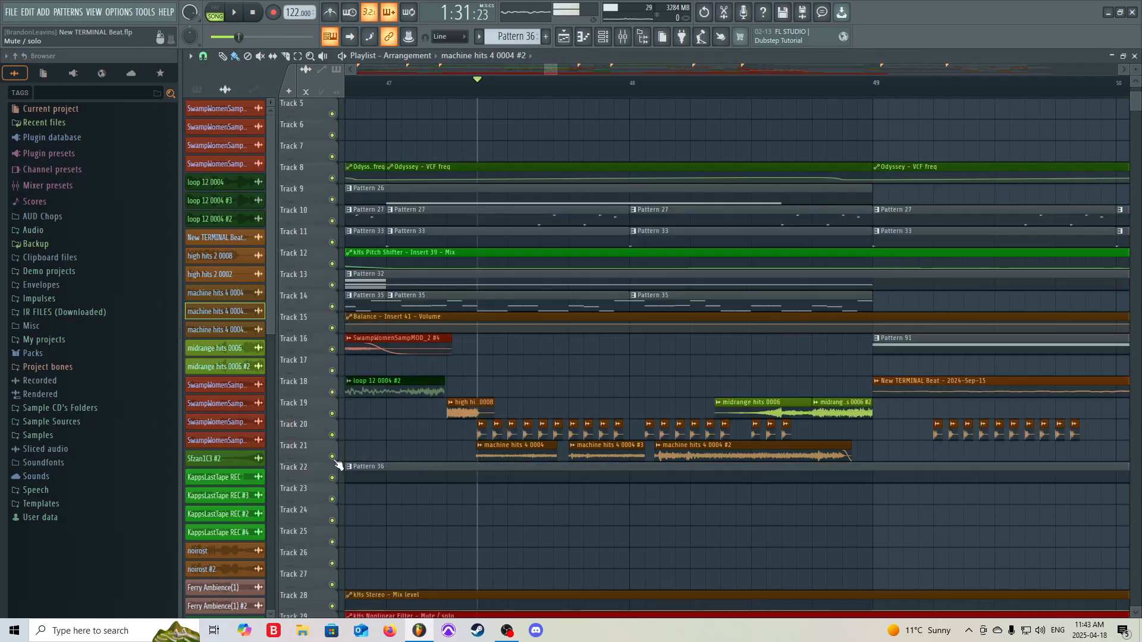
Play the full arrangement from the C1 marker at bar 55 until just past the V2 marker at bar 63
scroll(360, 453, down, 8)
scroll(473, 222, up, 4)
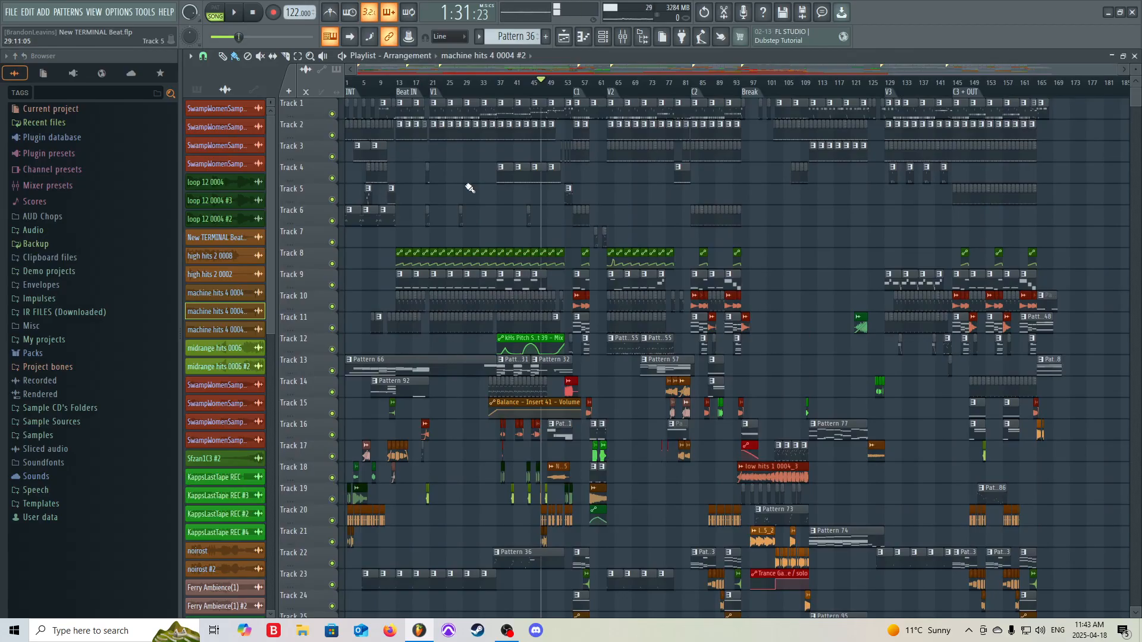
scroll(461, 220, up, 10)
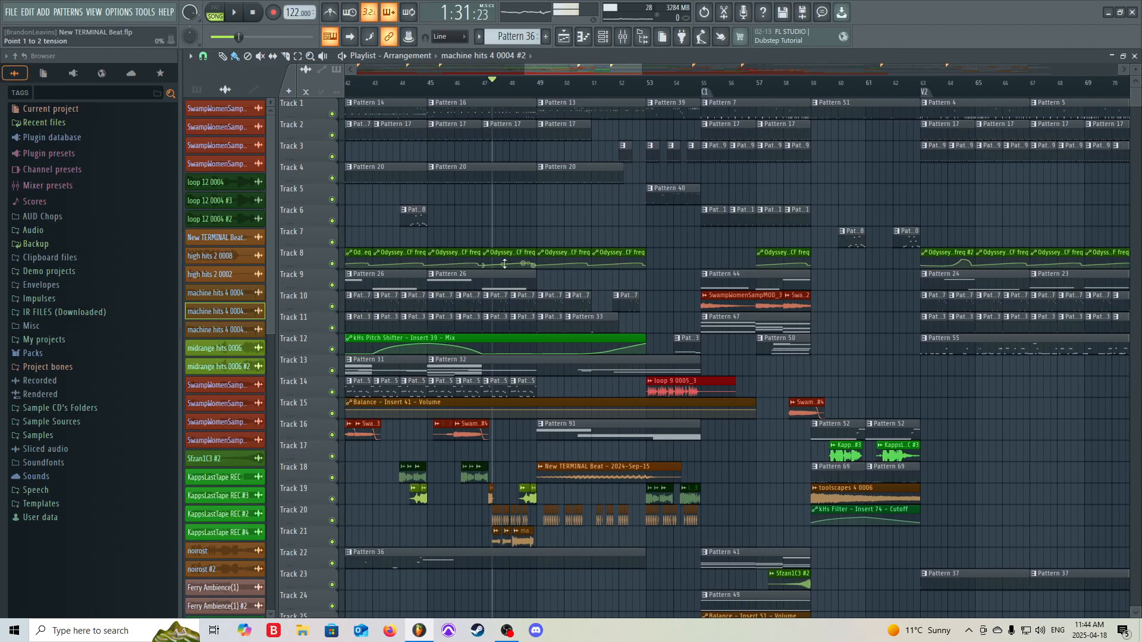
scroll(504, 264, down, 6)
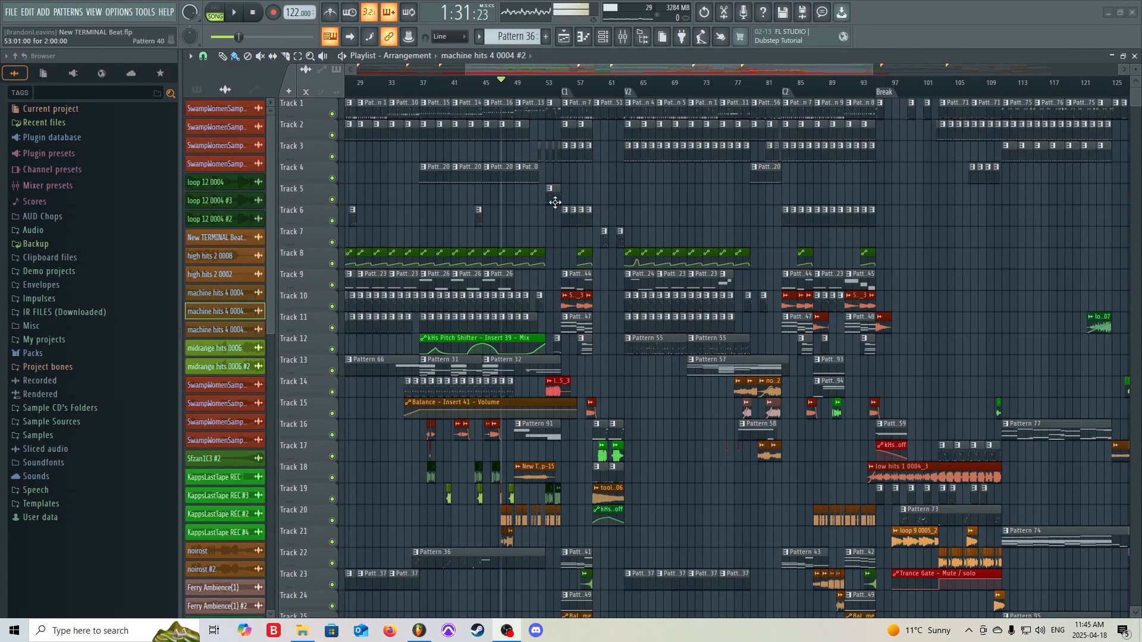
scroll(690, 193, down, 3)
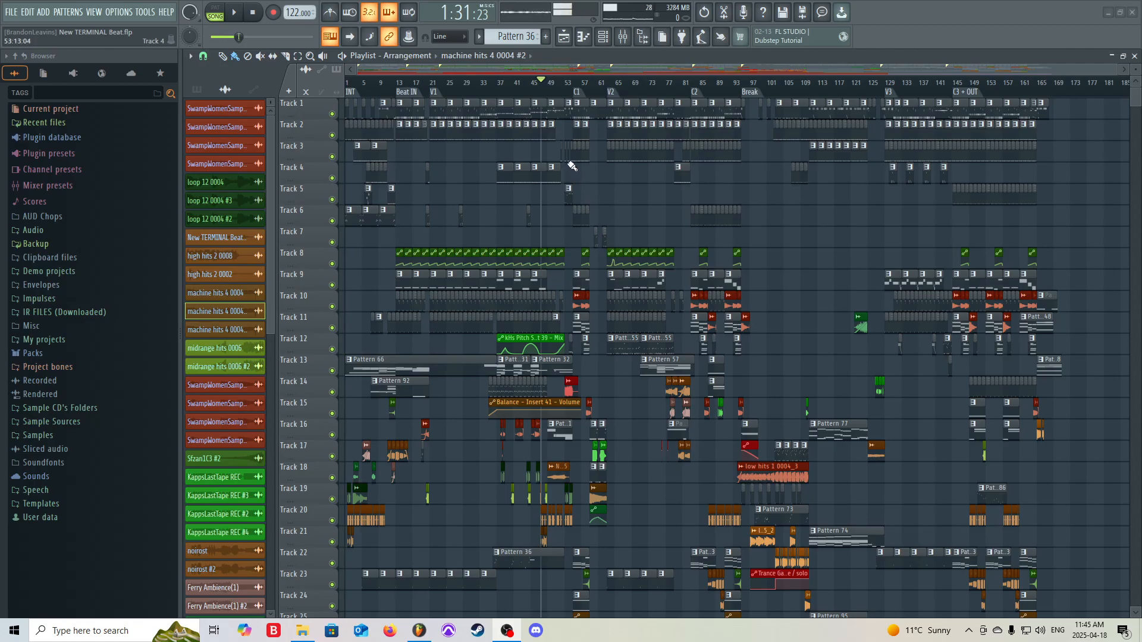
scroll(603, 168, up, 8)
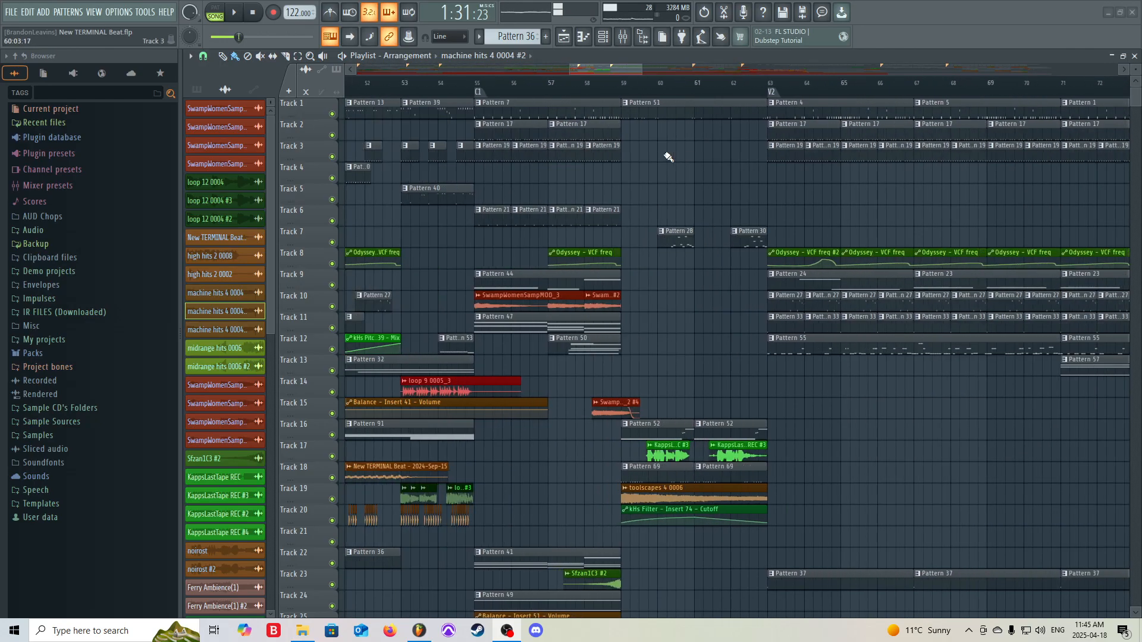
scroll(438, 137, down, 4)
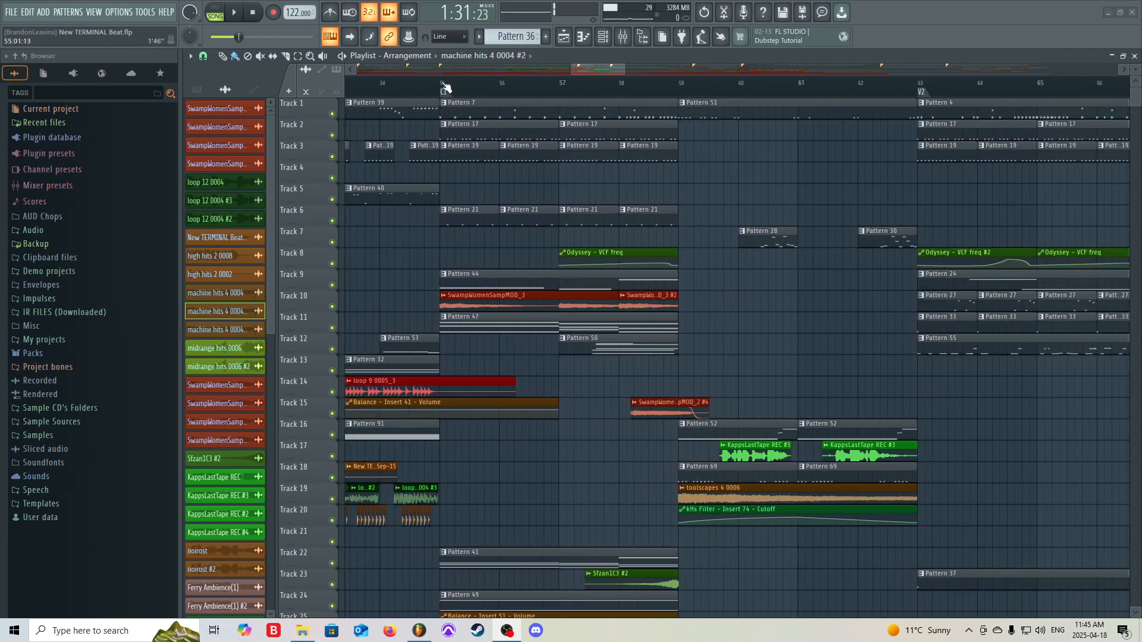
click(443, 85)
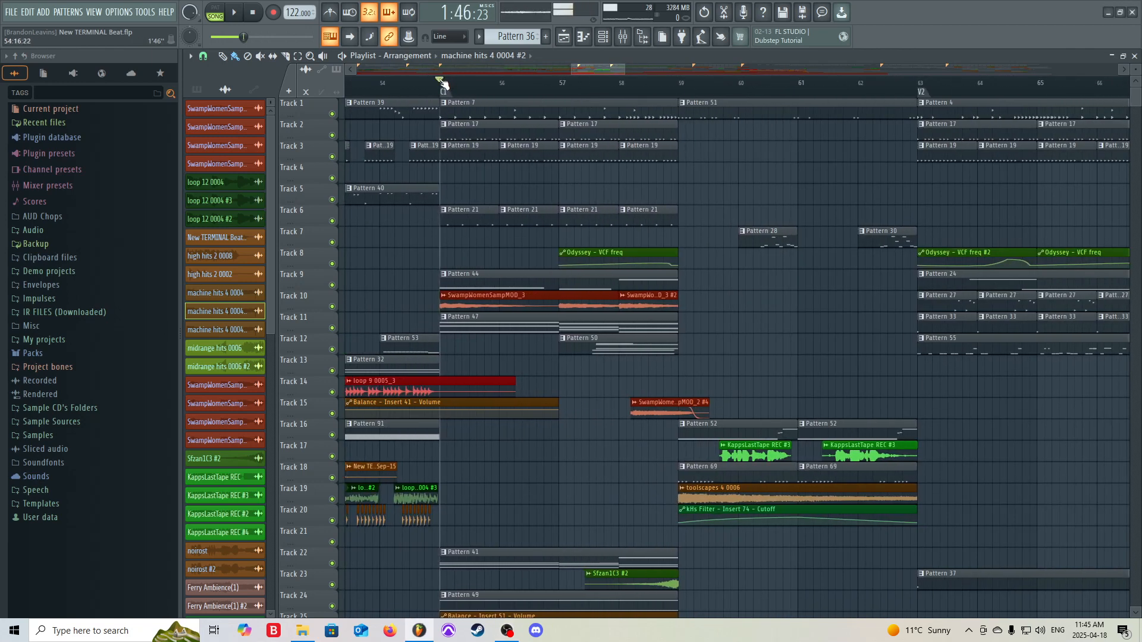
key(space)
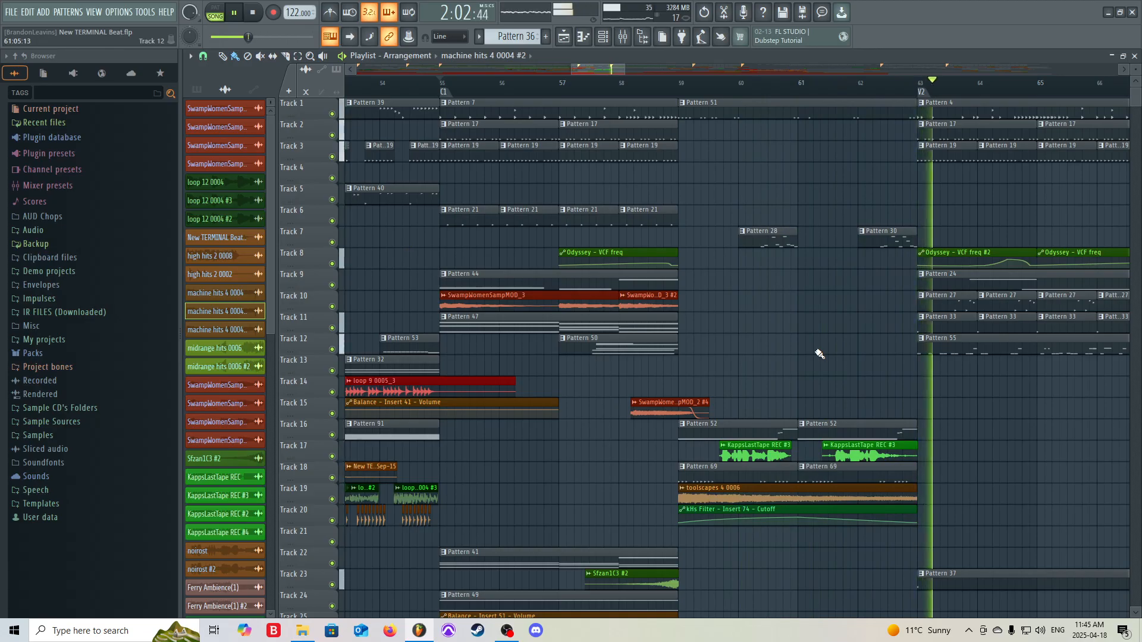
key(space)
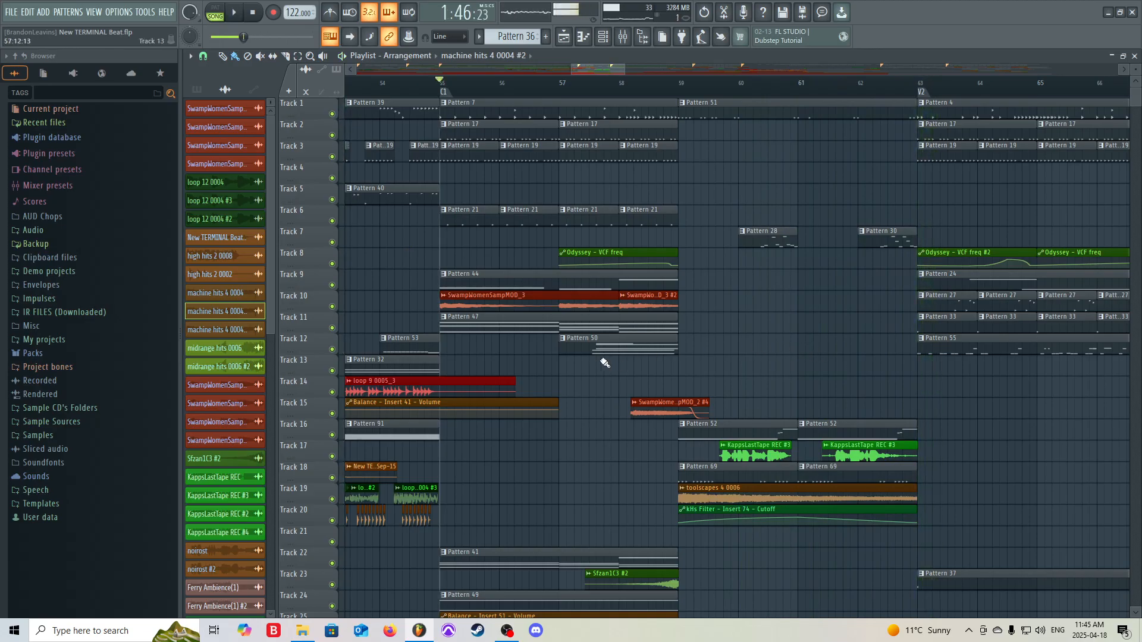
Examine the two KappsLastTape REC #3 clips on Track 17 between bars 59 and 63
scroll(605, 363, down, 4)
scroll(838, 365, up, 3)
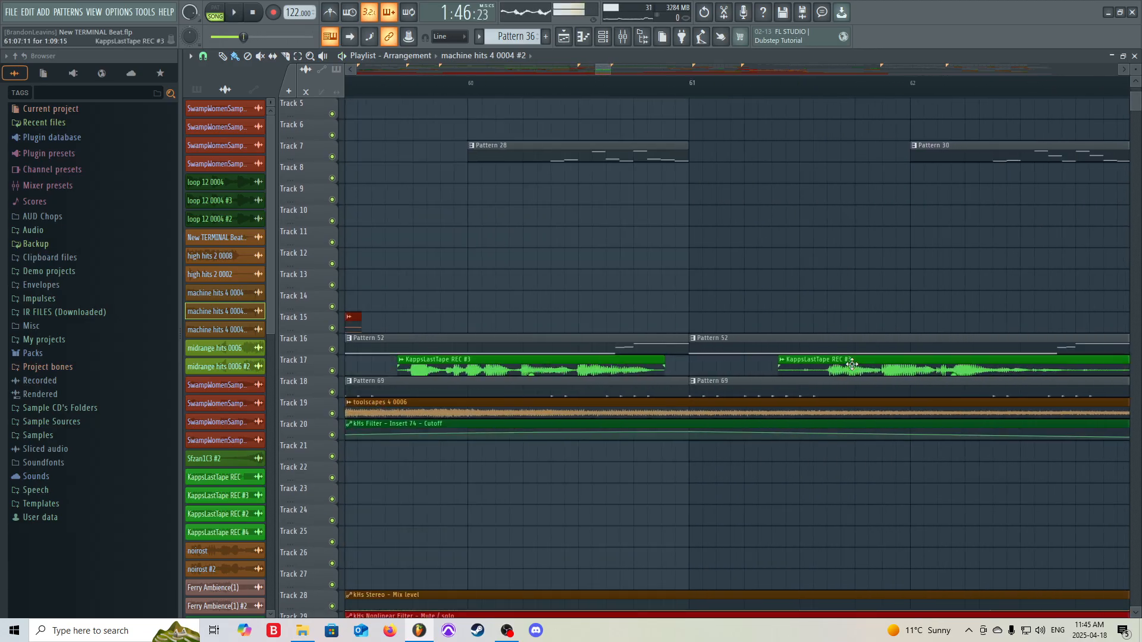
scroll(851, 364, down, 3)
scroll(535, 365, up, 6)
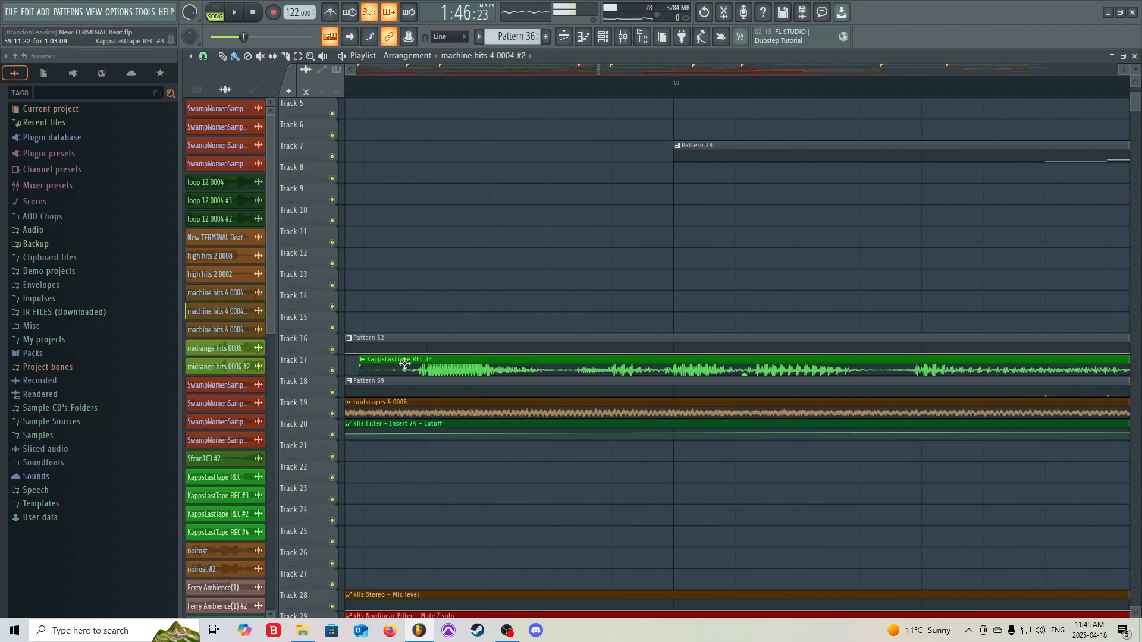
scroll(397, 367, down, 6)
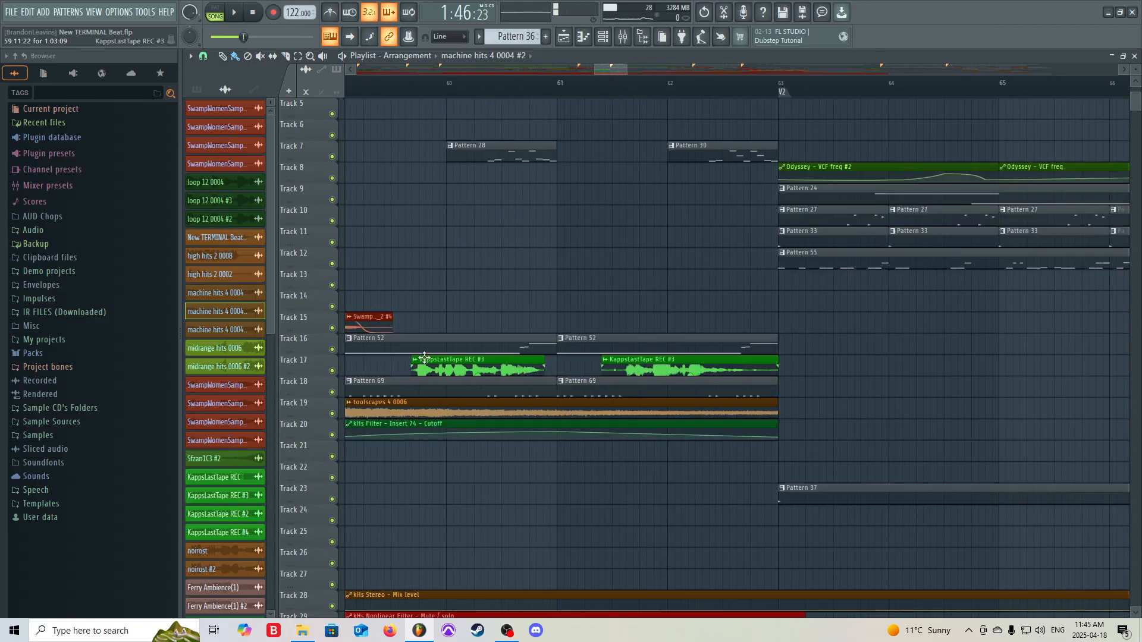
Survey the whole arrangement and examine the KappsLastTape REC clips on Track 14 just before the V3 marker
scroll(627, 344, down, 5)
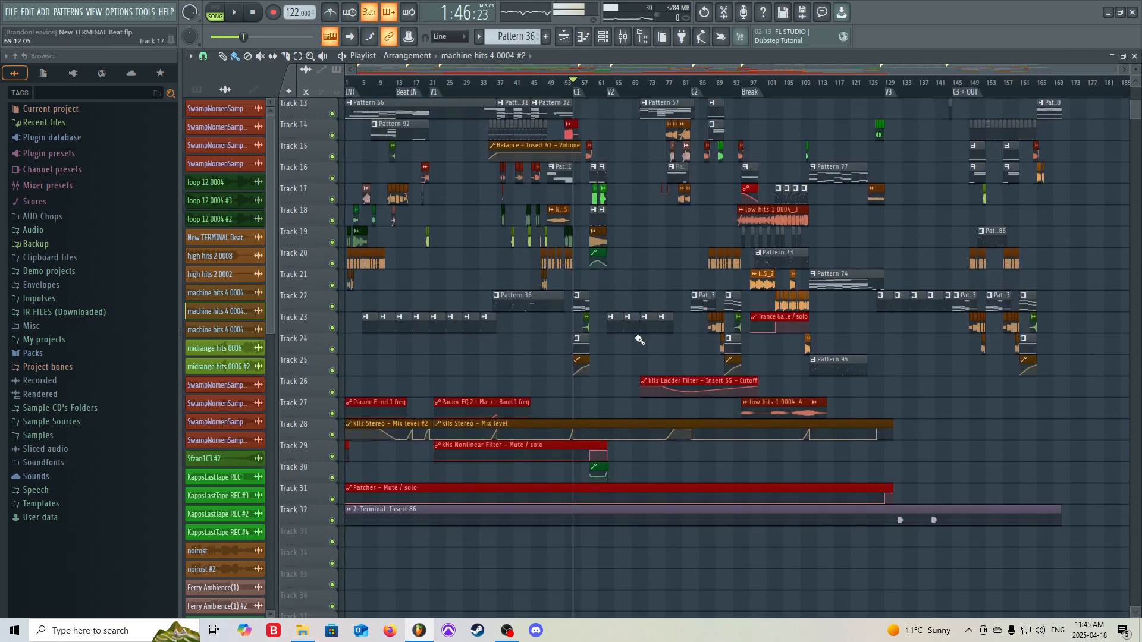
scroll(633, 351, up, 6)
scroll(637, 351, up, 1)
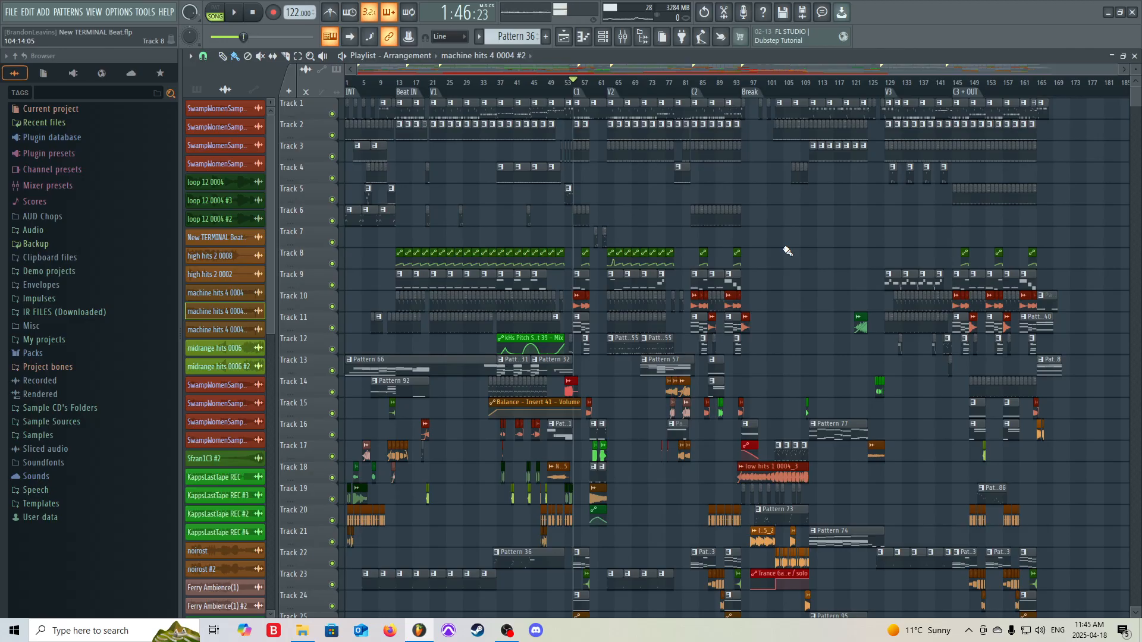
scroll(879, 382, up, 10)
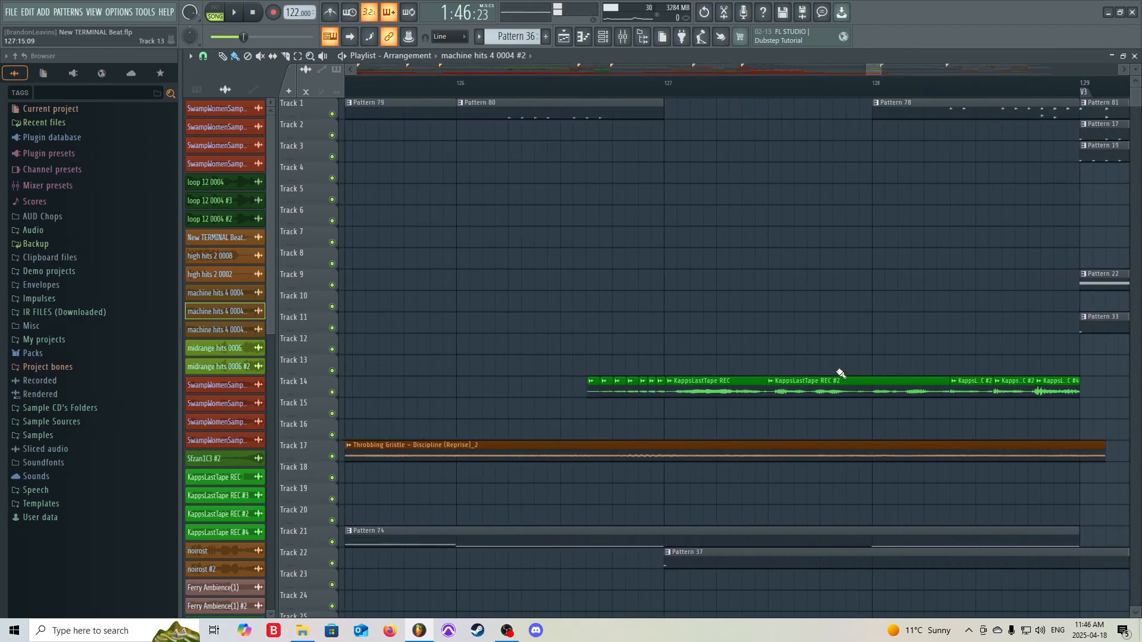
scroll(788, 343, down, 5)
scroll(815, 336, up, 4)
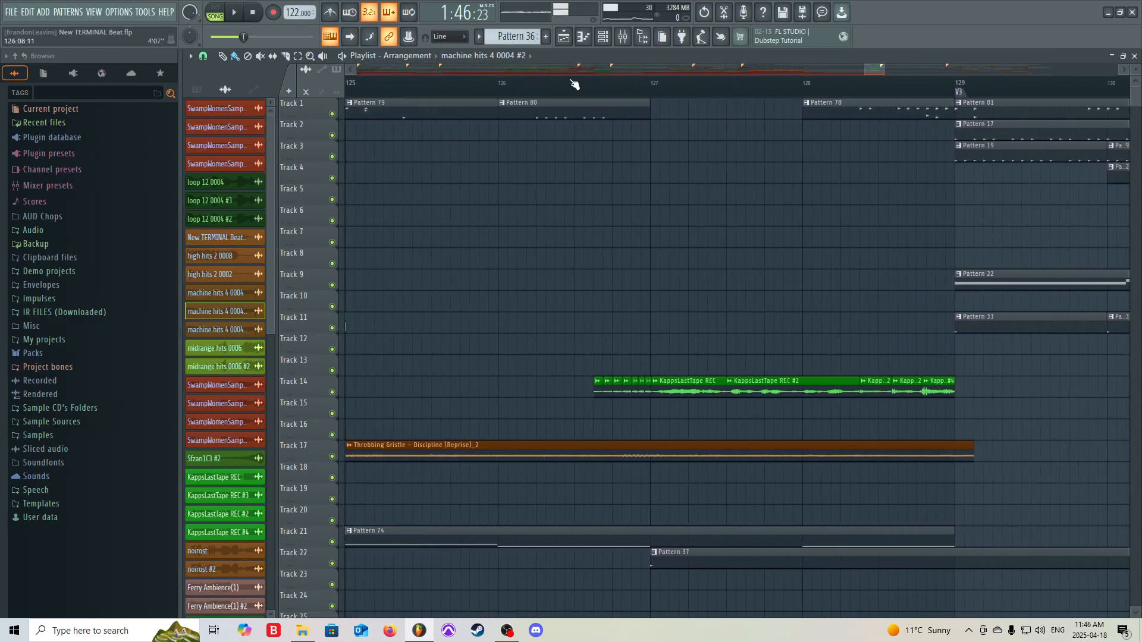
Play the arrangement from the start of the KappsLastTape REC clips on Track 14, then stop playback
click(593, 84)
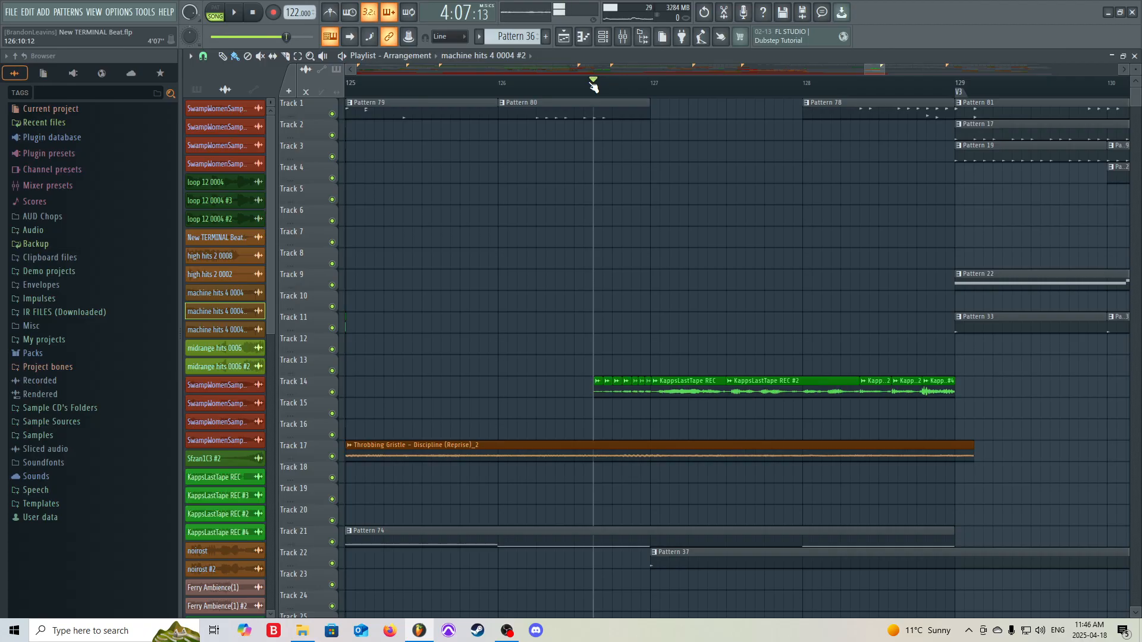
key(space)
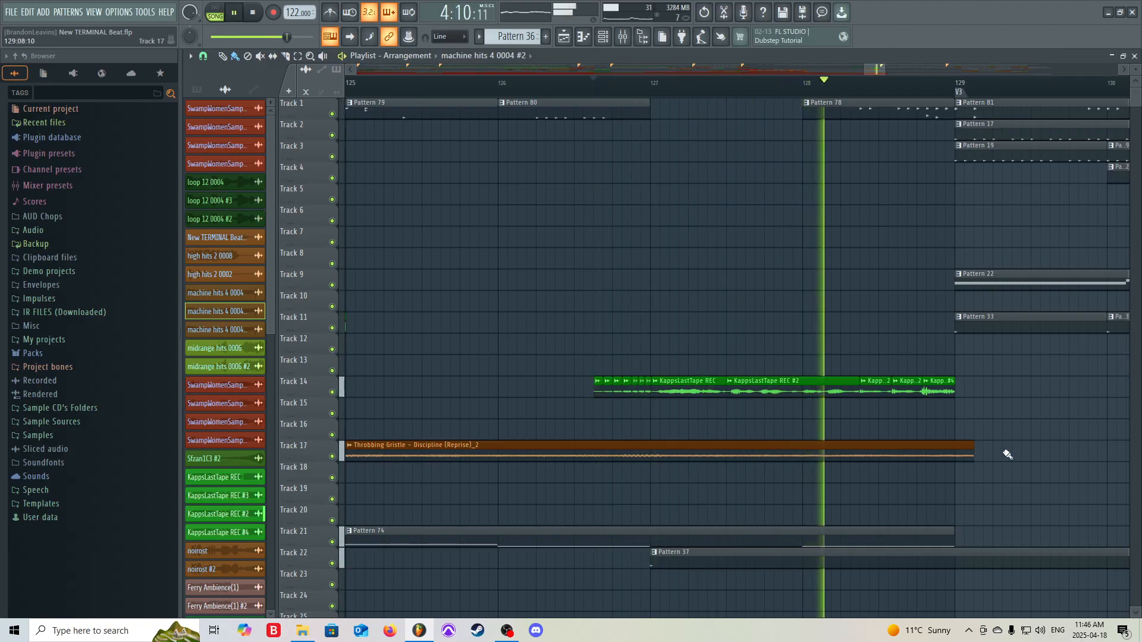
key(space)
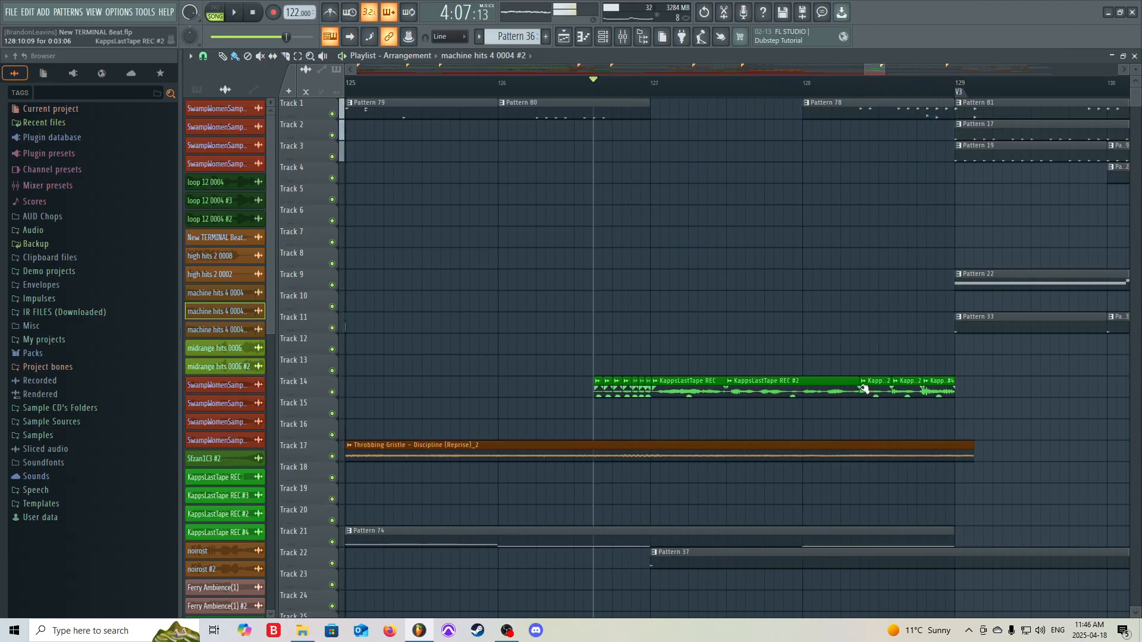
Audition Track 6 in solo from the C1 marker at bar 55, then unsolo it
ctrl+scroll(867, 387, down, 8)
ctrl+scroll(546, 397, up, 8)
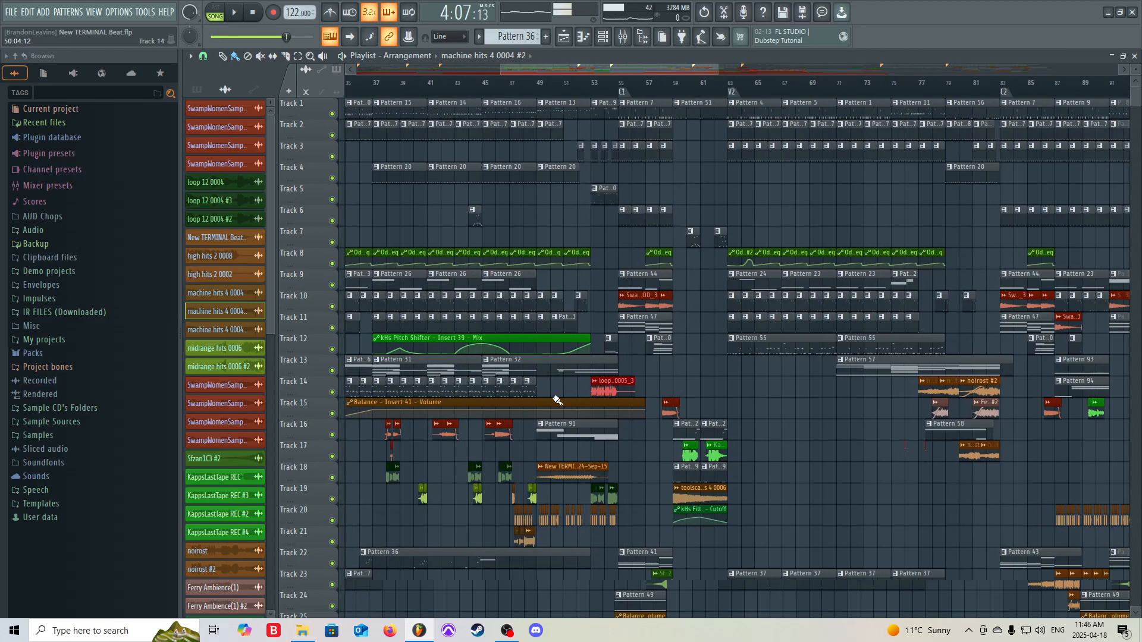
ctrl+scroll(1000, 315, up, 2)
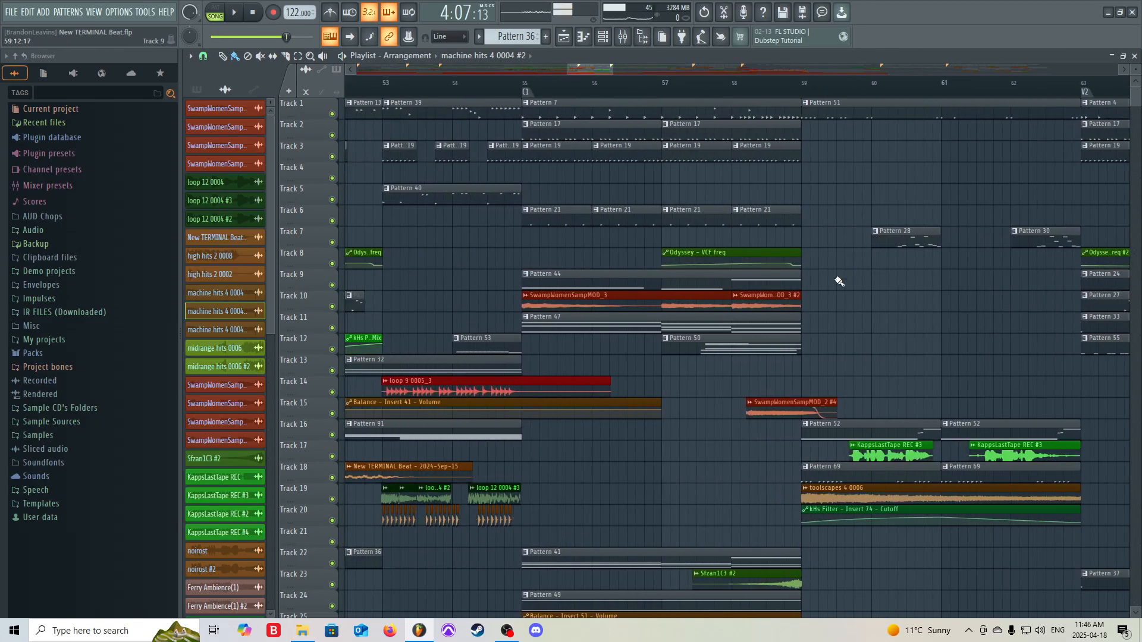
click(523, 84)
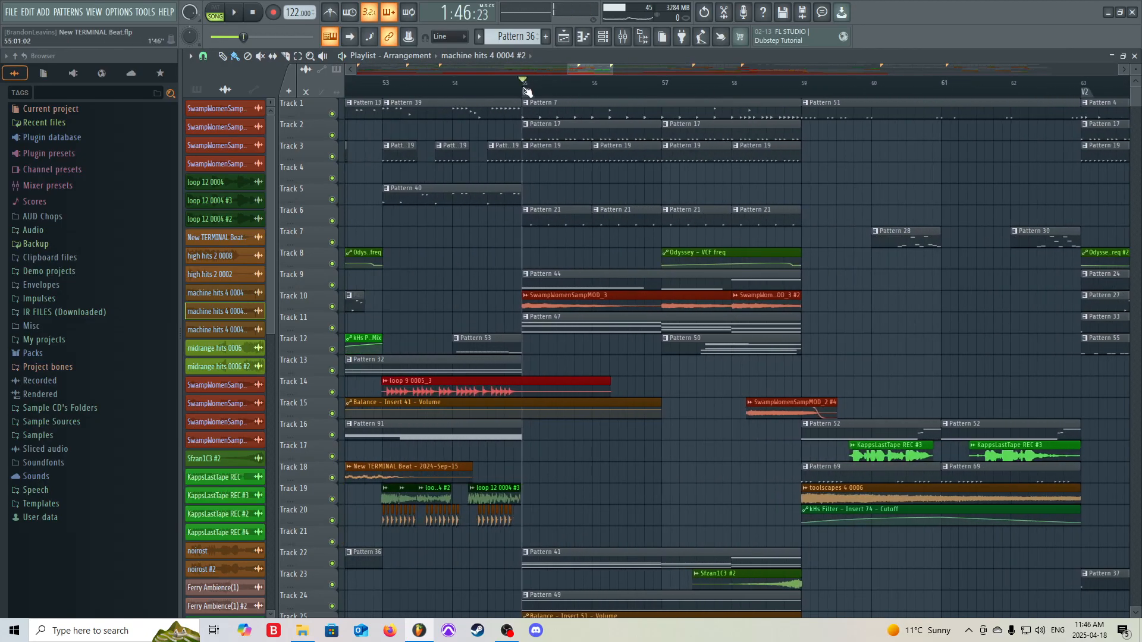
right_click(334, 222)
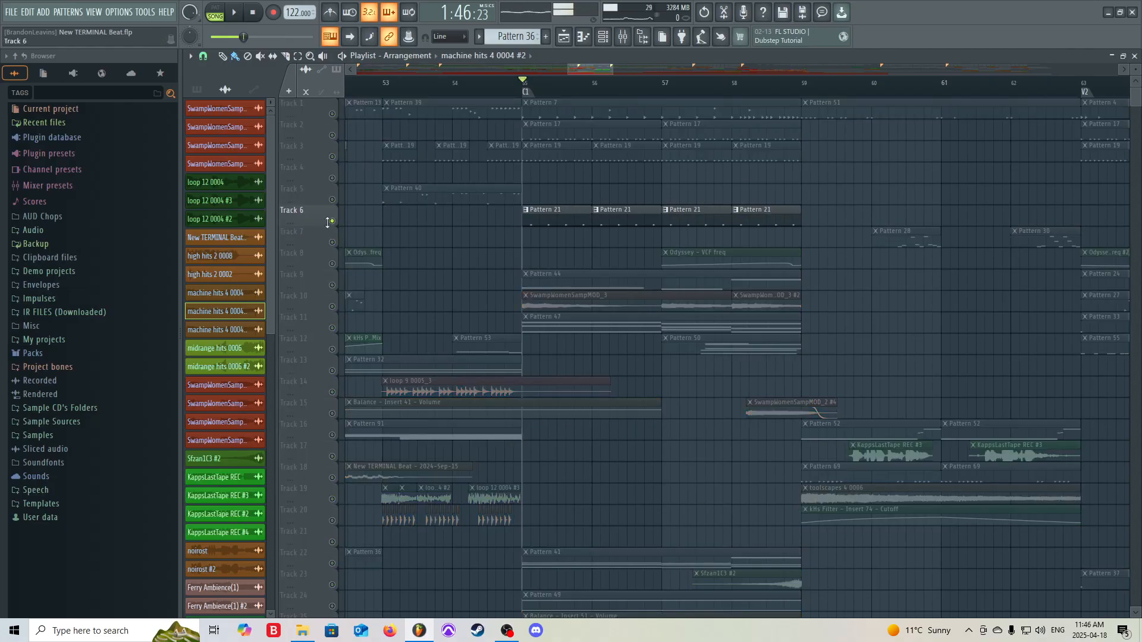
key(space)
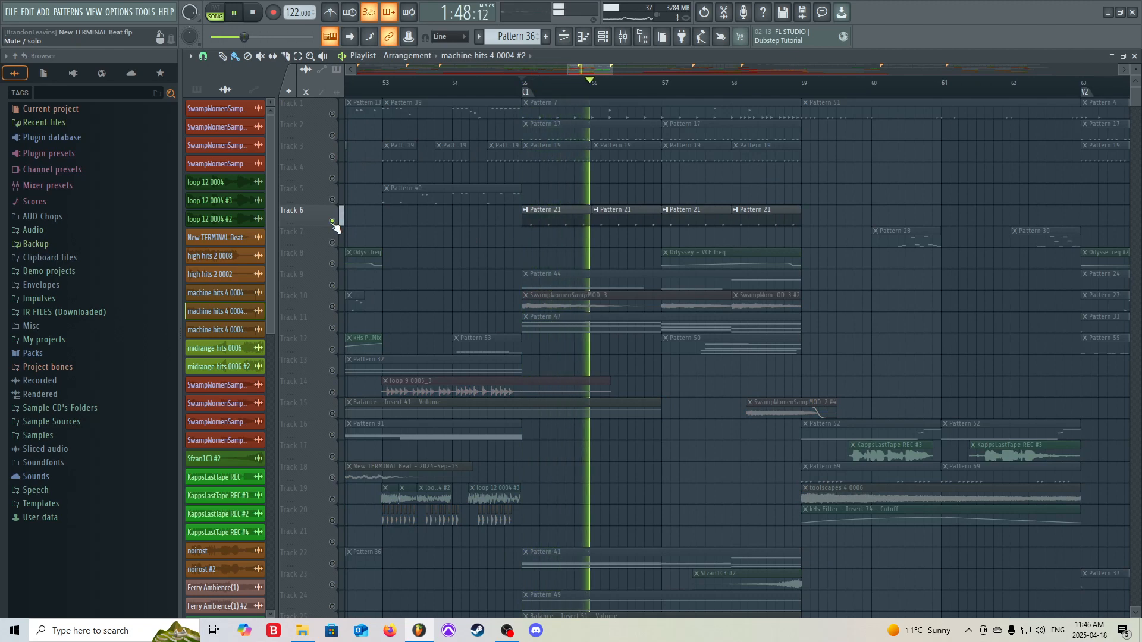
key(space)
right_click(334, 222)
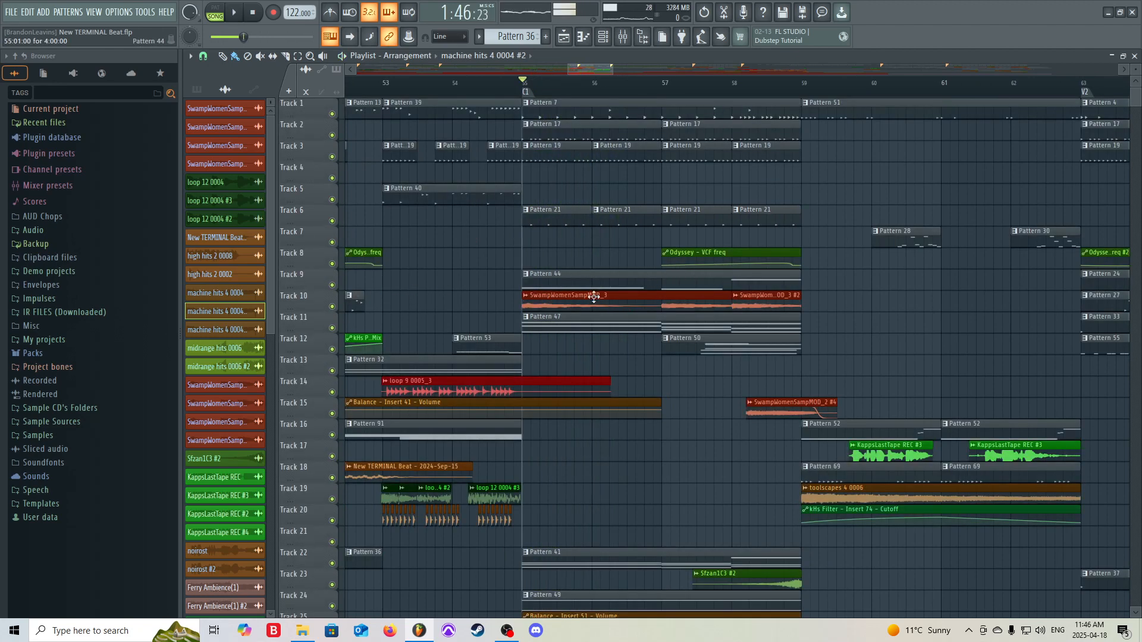
Audition the SwampWomenSampMOD_3 clips on Track 10 in solo from the C1 marker, then restore all tracks
right_click(333, 307)
key(space)
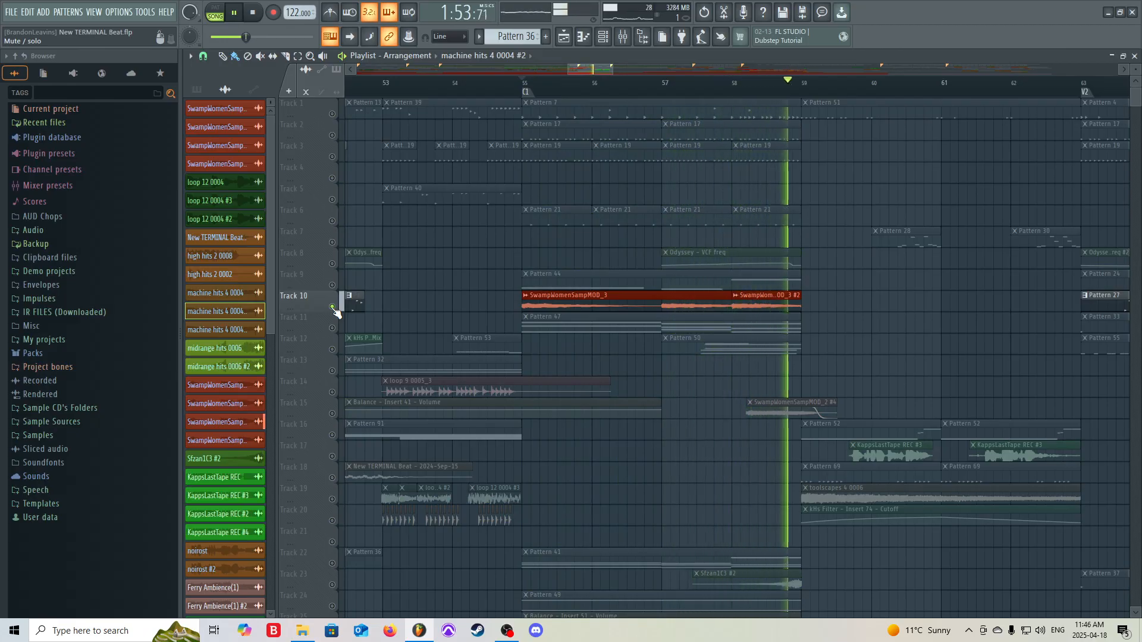
key(space)
ctrl+click(332, 307)
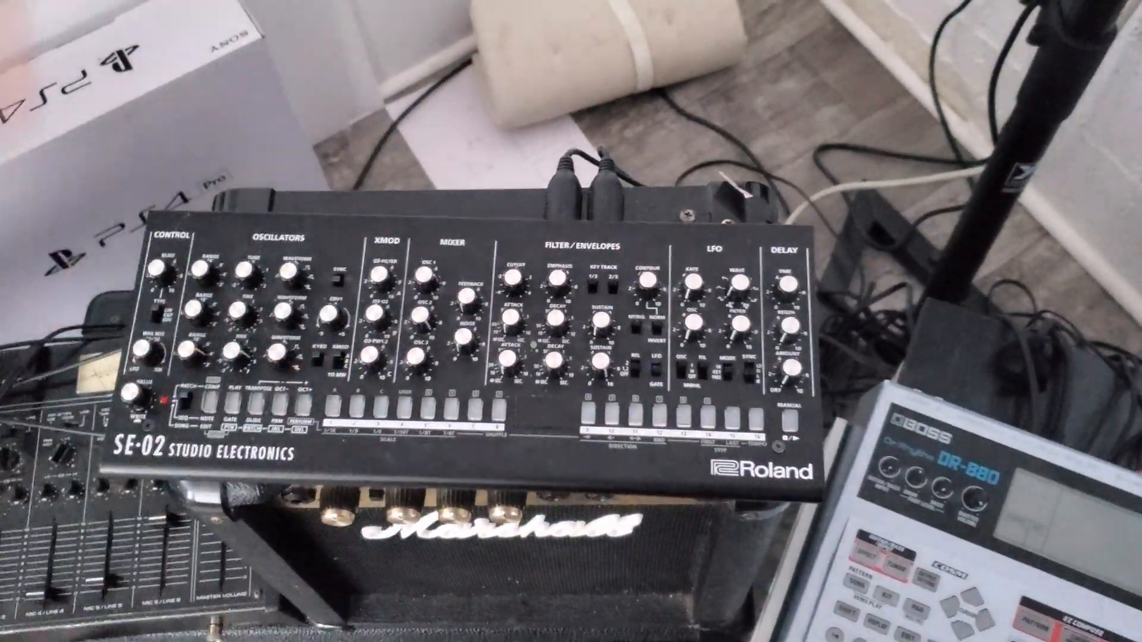
Solo Track 11 and play Pattern 47 from the C1 marker
scroll(463, 263, down, 1)
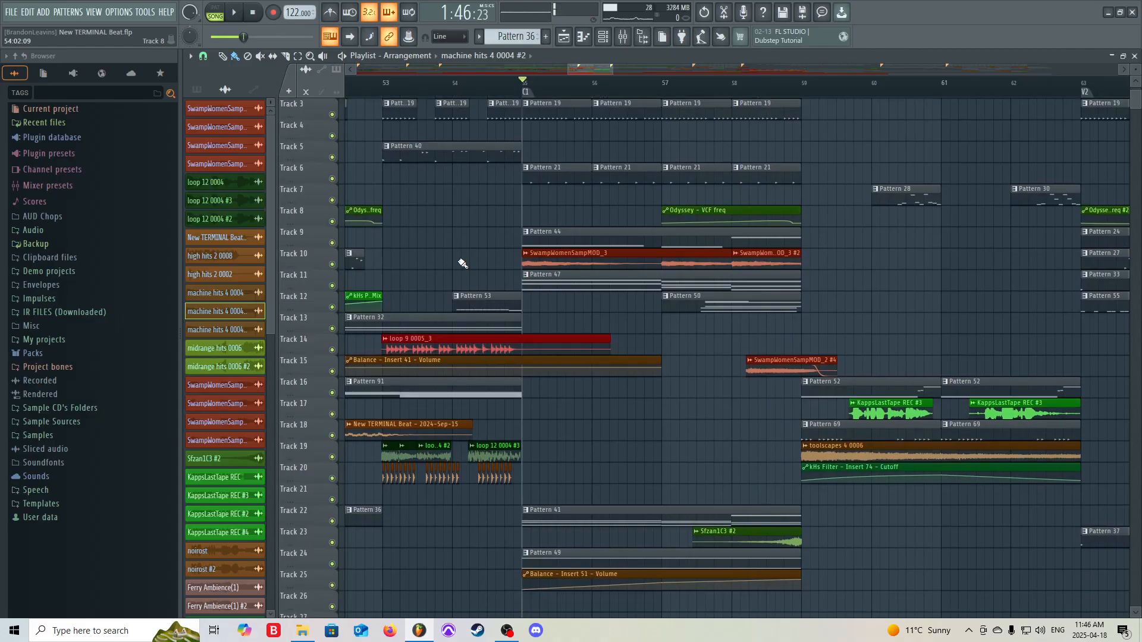
right_click(332, 286)
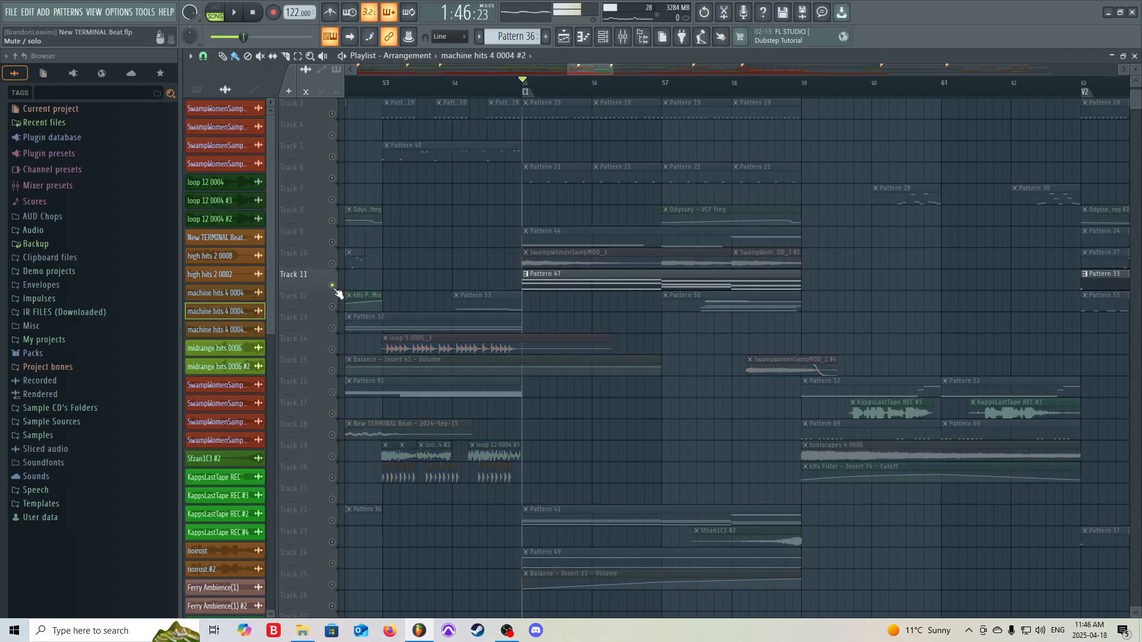
key(space)
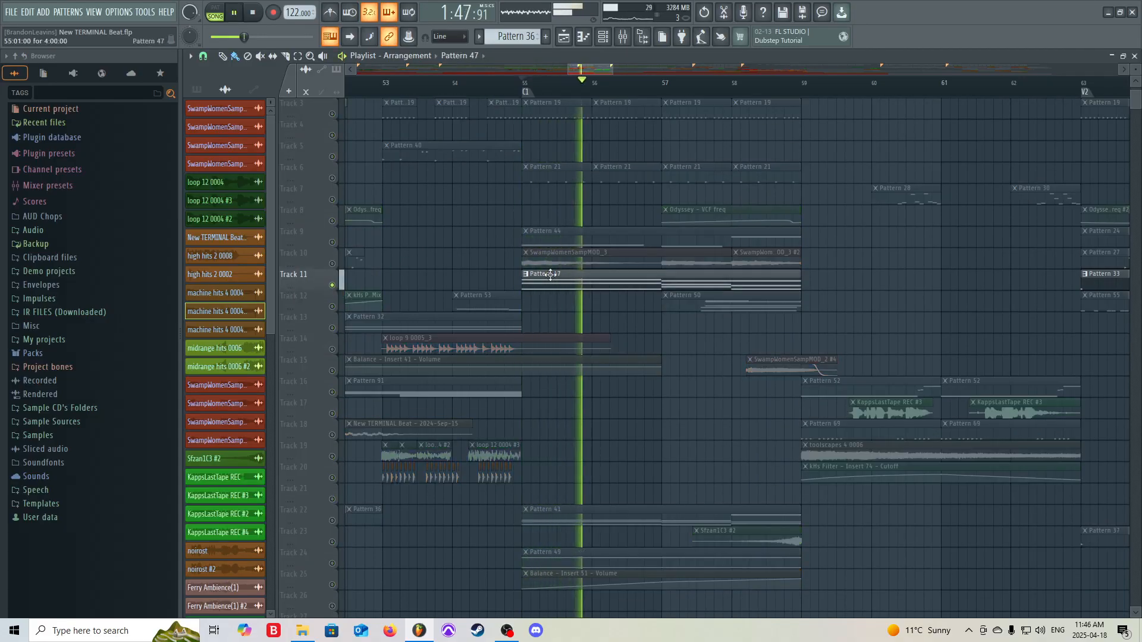
Open Pattern 47 and inspect the settings of its U220 channel, then stop playback and return to the playlist
double_click(523, 275)
key(F6)
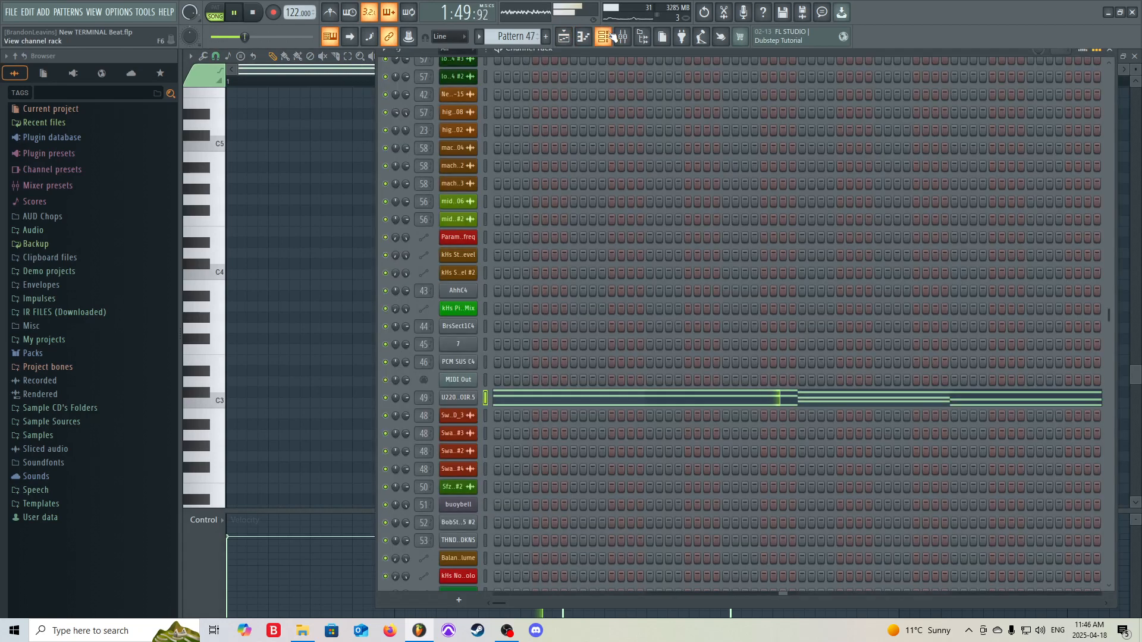
click(458, 397)
drag(746, 176, 692, 127)
key(space)
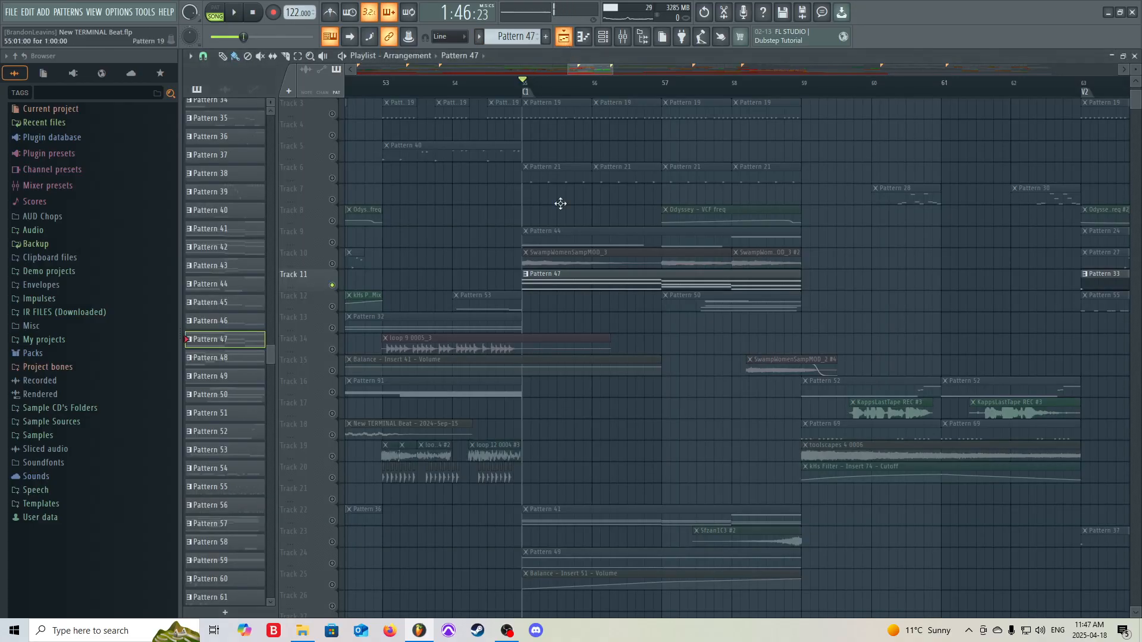
click(564, 37)
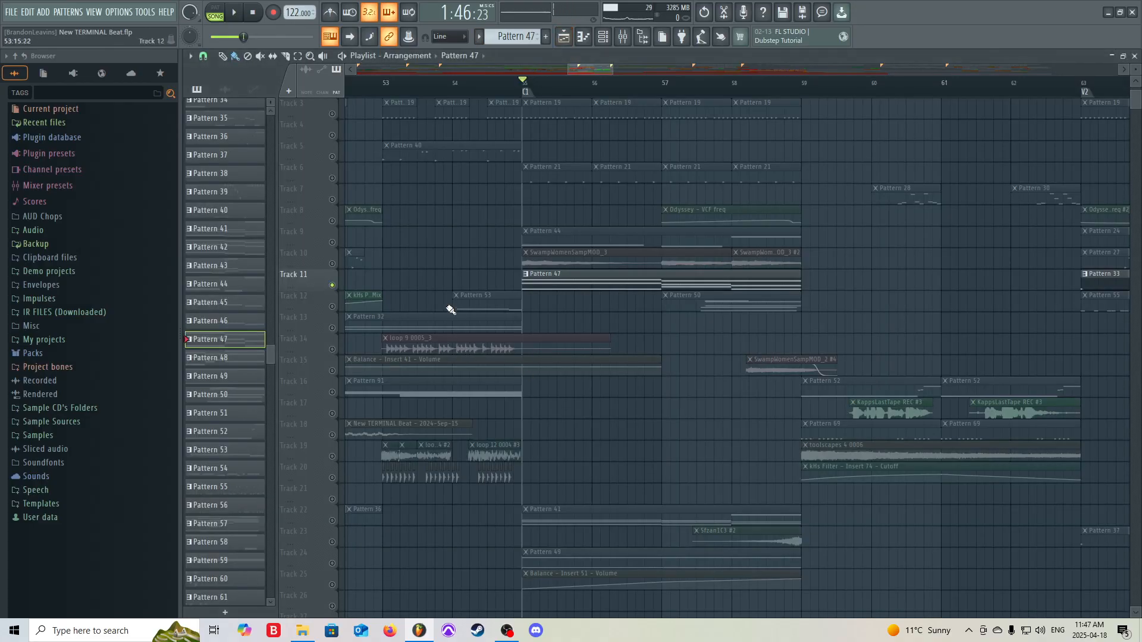
Audition Pattern 50 on Track 12 in solo from partway through bar 57 and view its notes in the piano roll
right_click(332, 306)
click(693, 90)
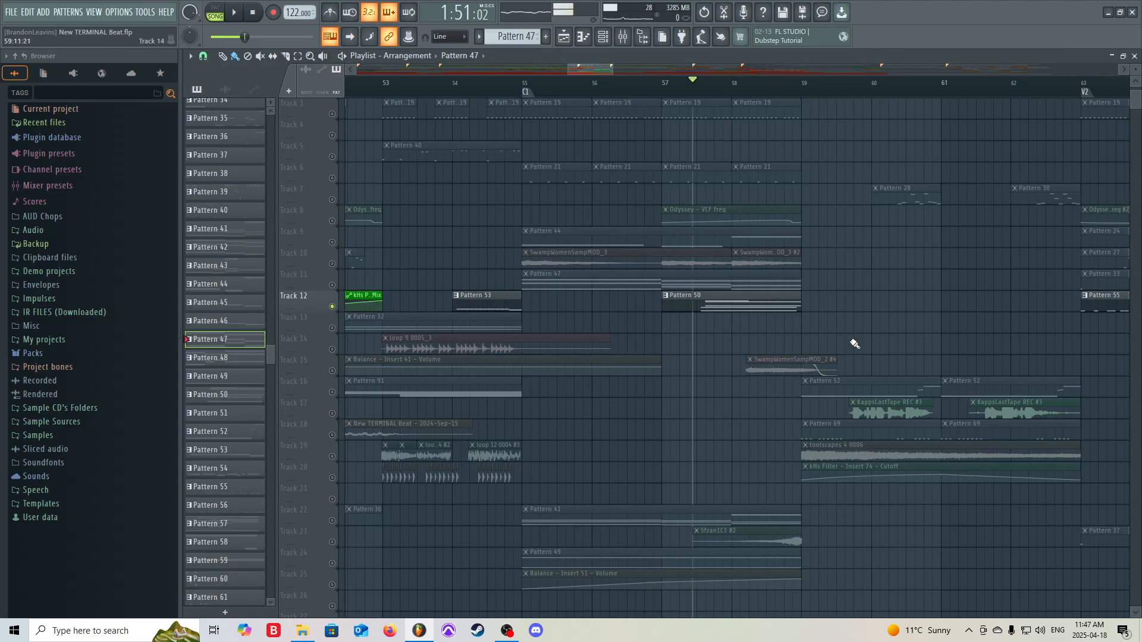
key(space)
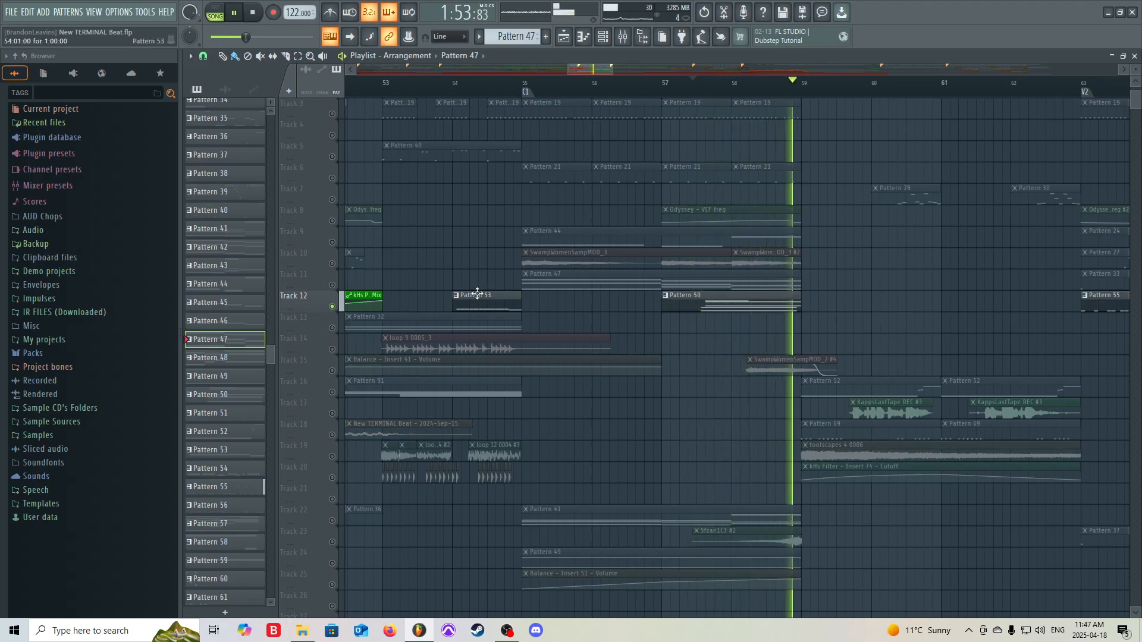
key(space)
double_click(711, 301)
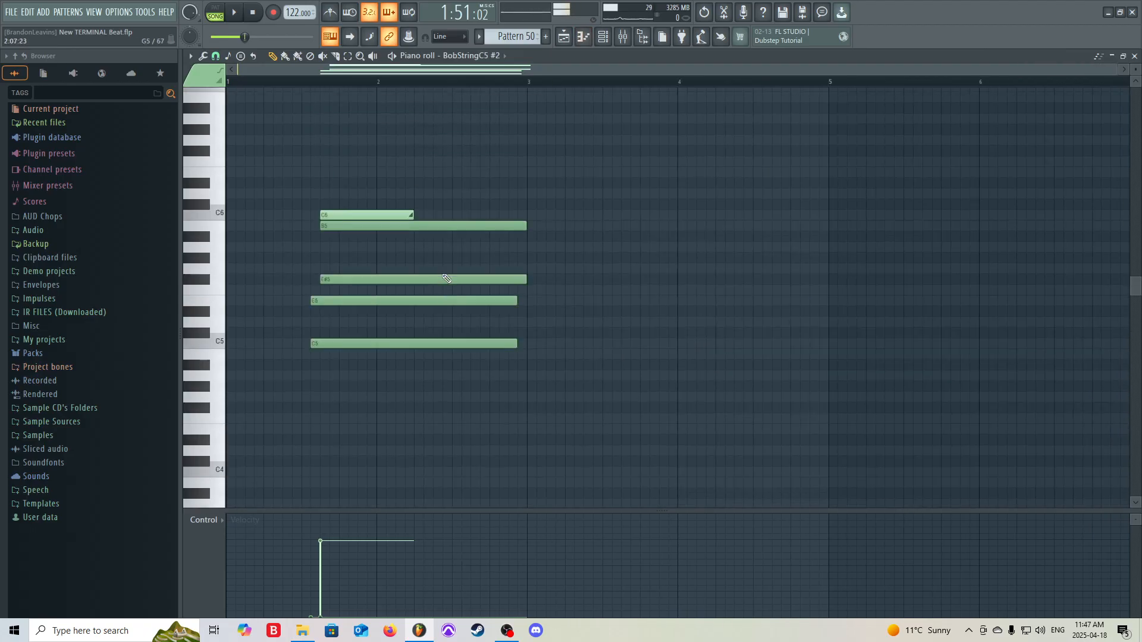
click(568, 38)
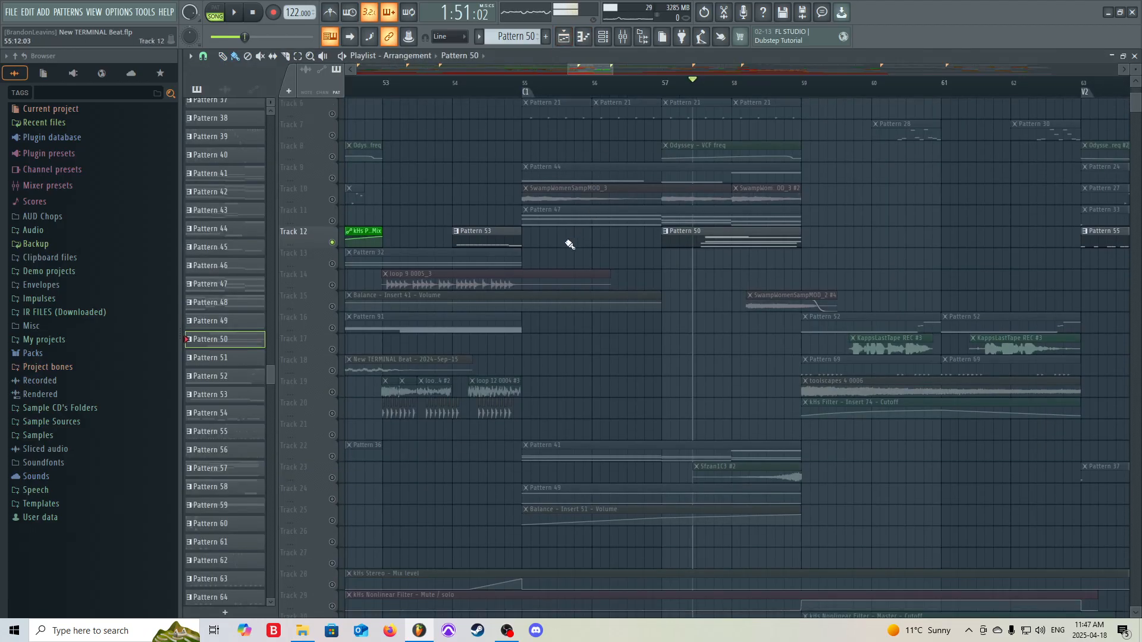
Audition the SwampWomenSampMOD_2 #4 clip on Track 15 in solo from bar 58, then unsolo the track
click(319, 306)
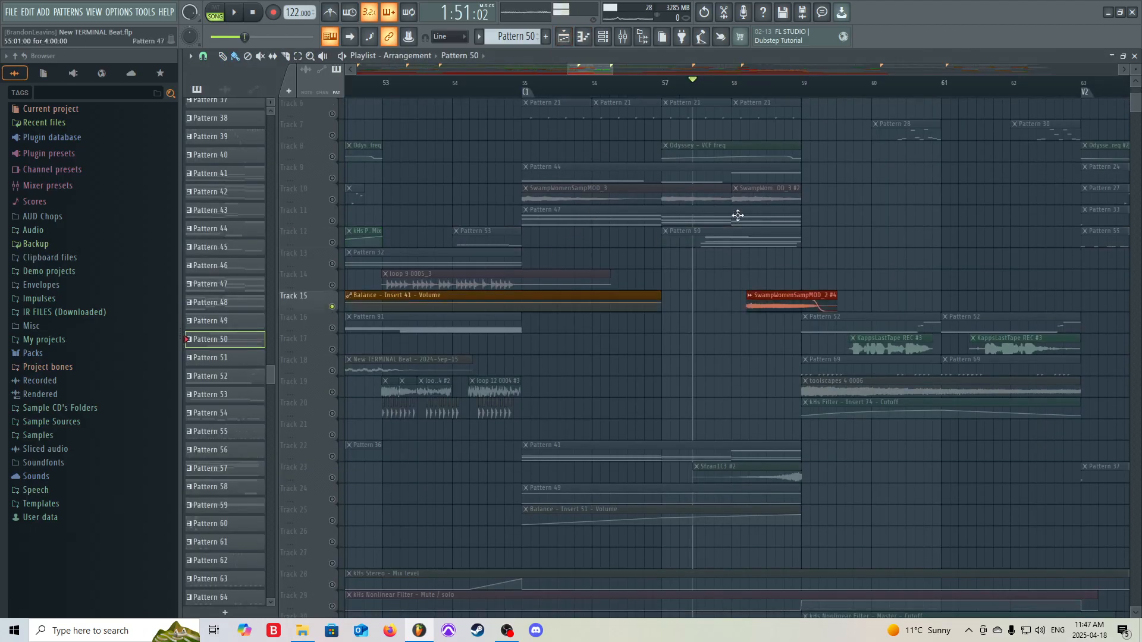
click(752, 91)
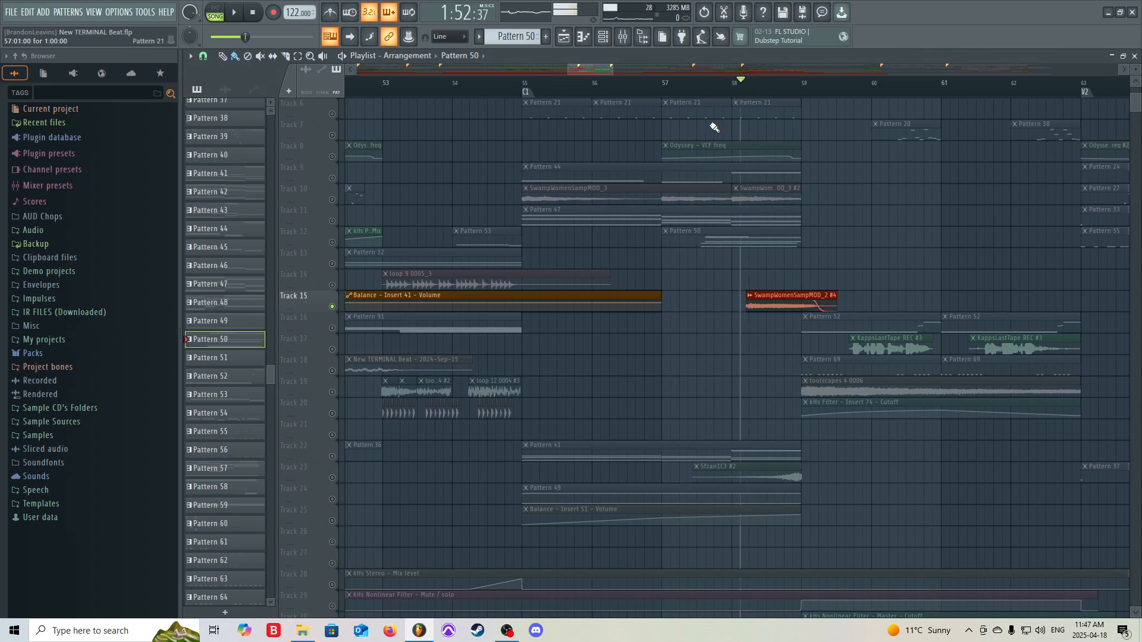
key(space)
key(space)
right_click(332, 306)
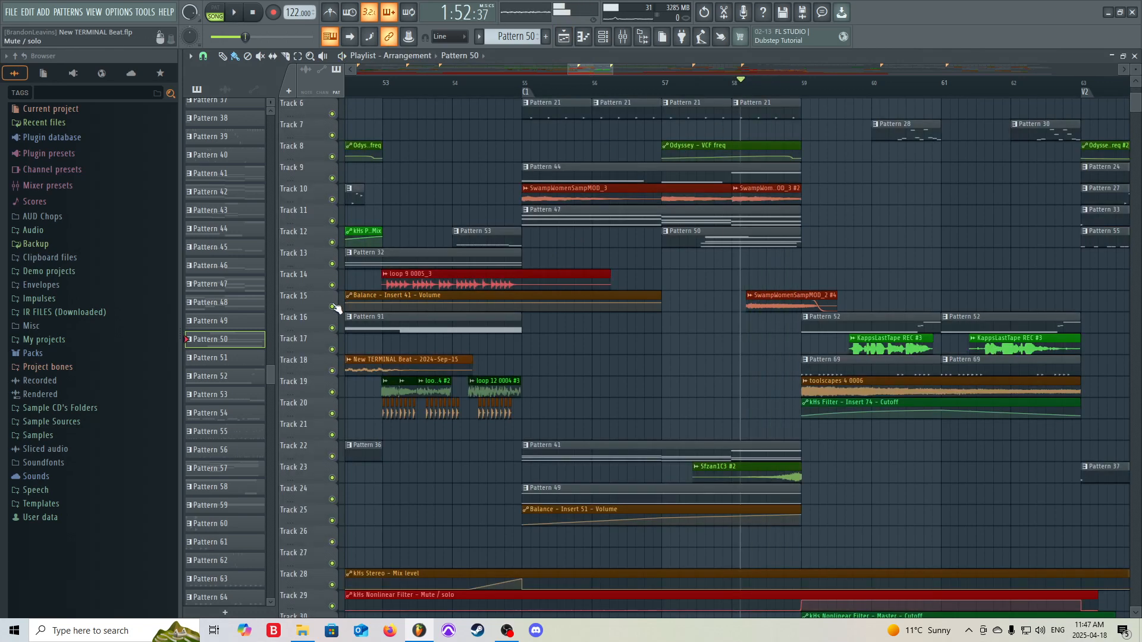
Solo Track 22, play Pattern 41 from the C1 marker, and show its channels in the channel rack
right_click(333, 456)
click(524, 91)
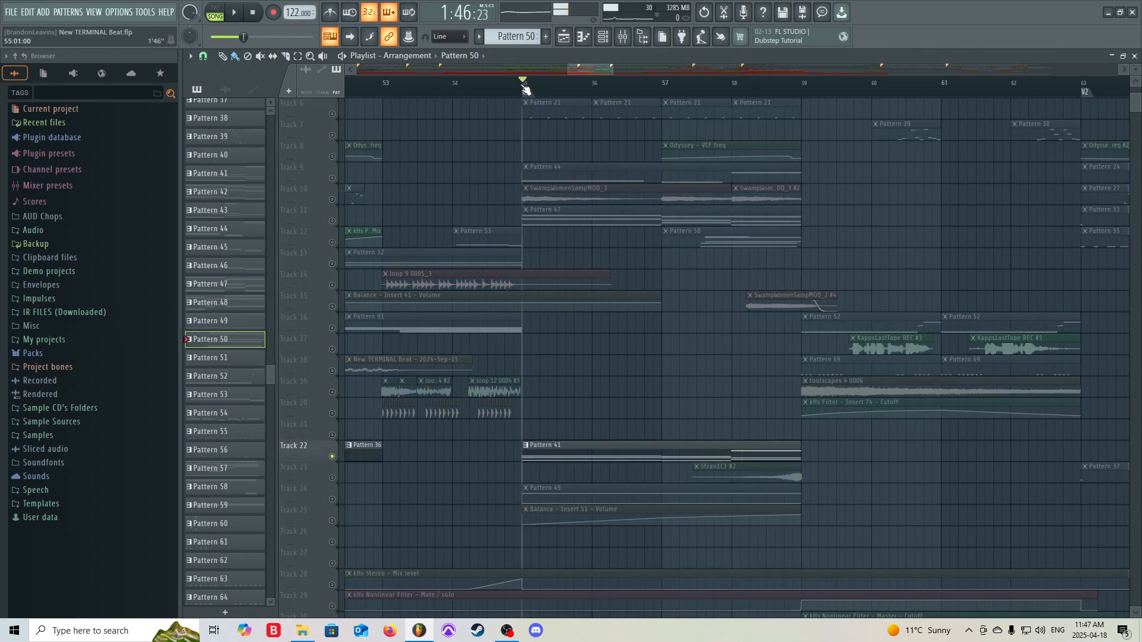
key(space)
scroll(604, 377, down, 3)
click(604, 378)
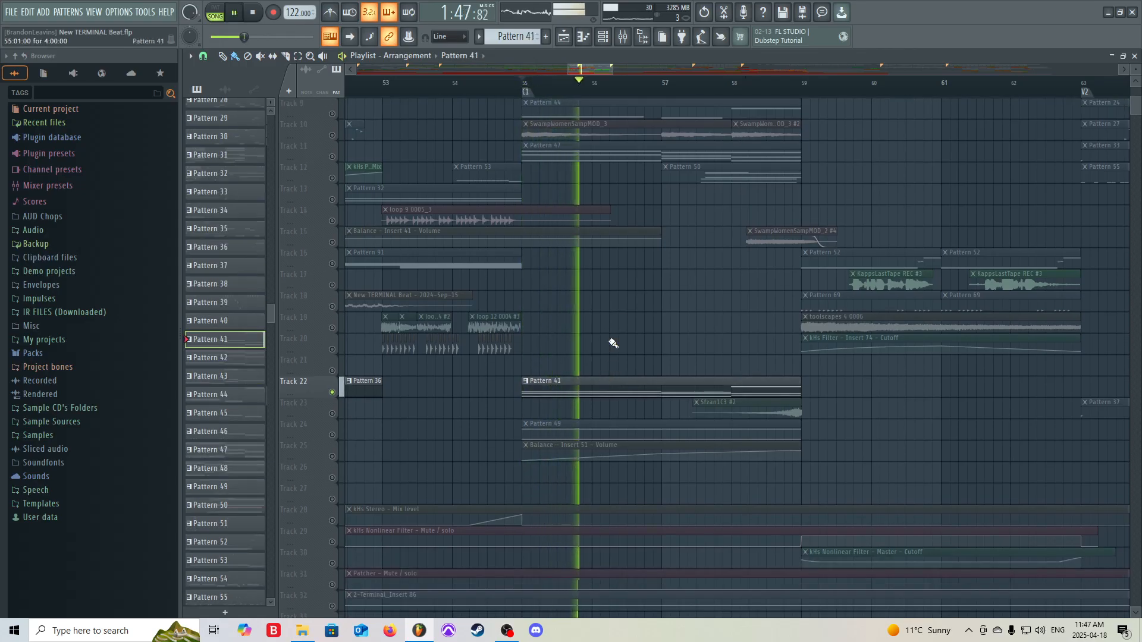
click(603, 37)
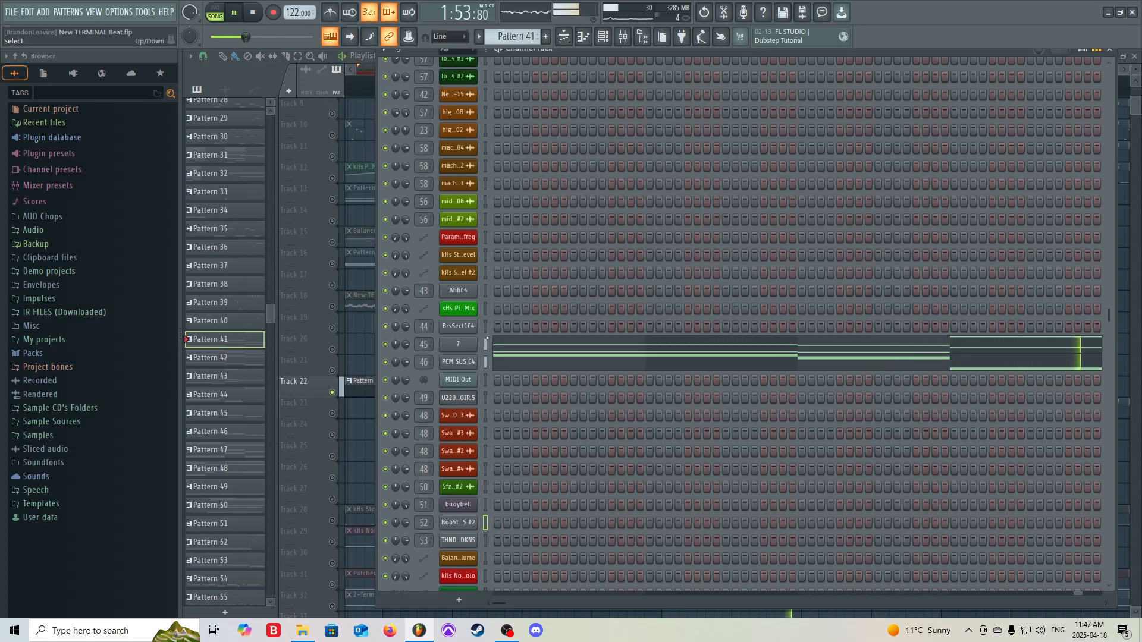
key(space)
Inspect the sample settings of channel 7 used by Pattern 41, then close them
click(467, 345)
click(314, 242)
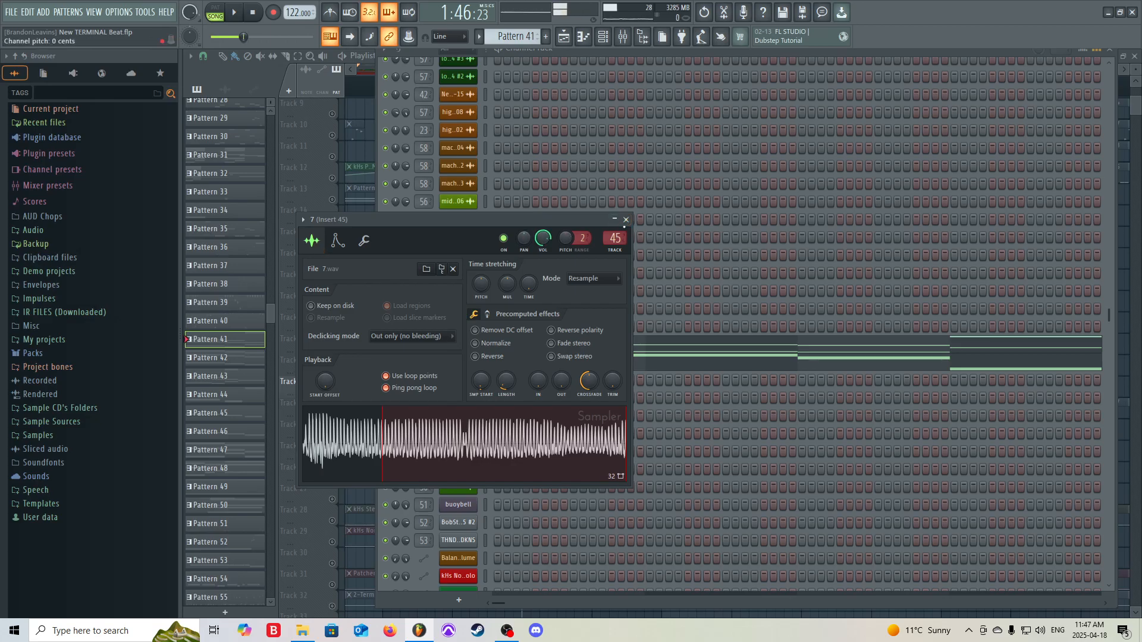
click(626, 219)
Inspect the PCM SUS C4 channel's sample waveform, switch playback to pattern mode, and close the sampler window
click(470, 363)
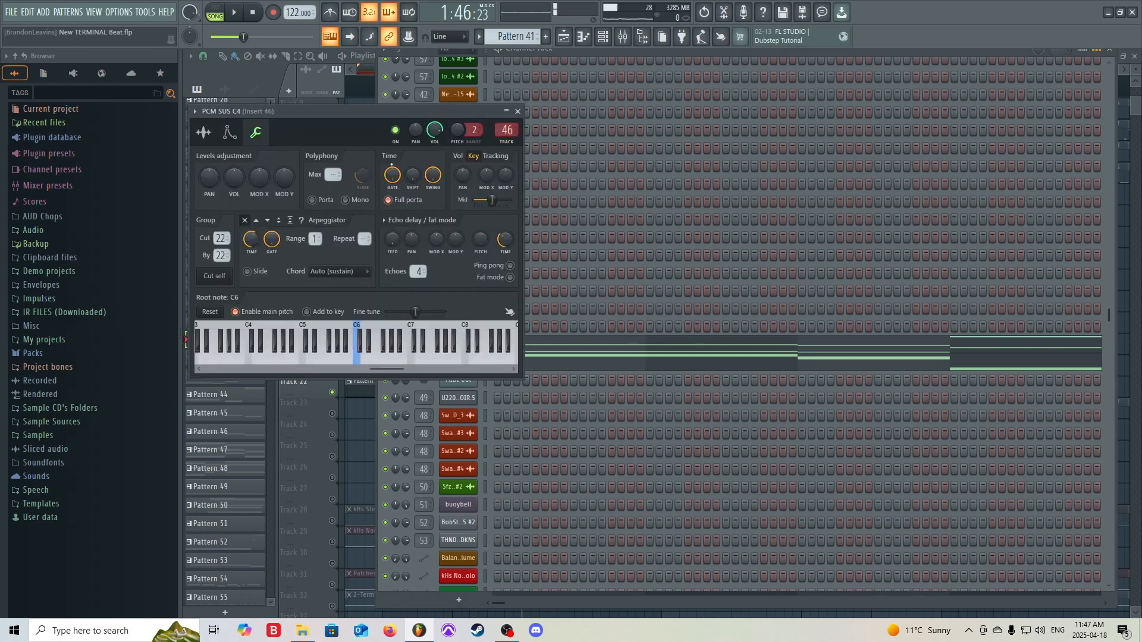
click(206, 132)
drag(257, 111, 438, 130)
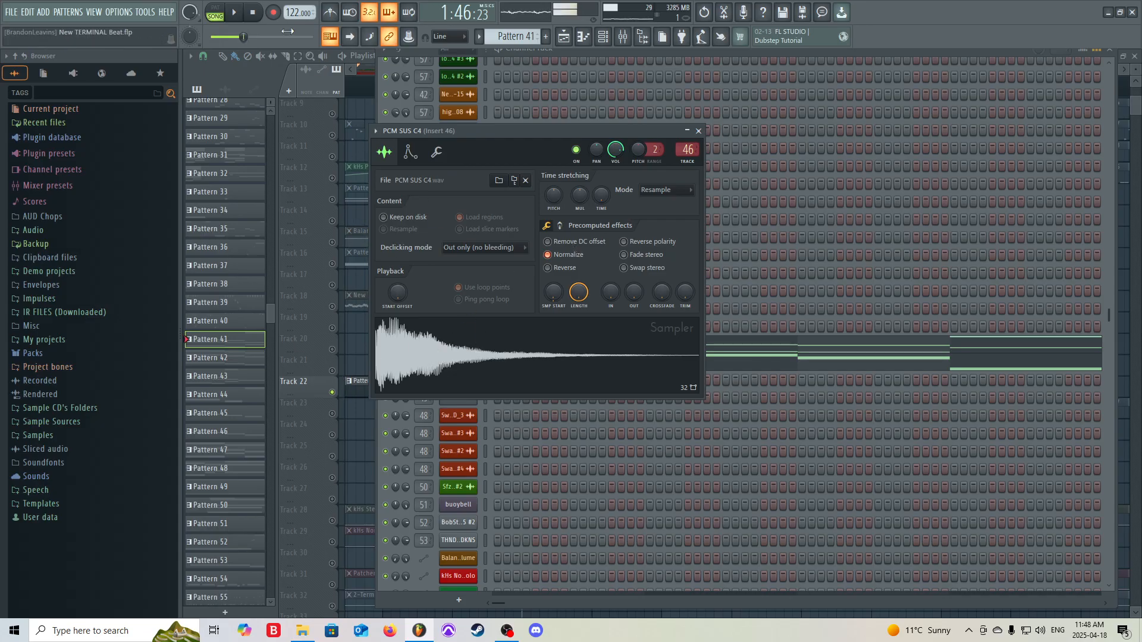
click(216, 8)
click(699, 131)
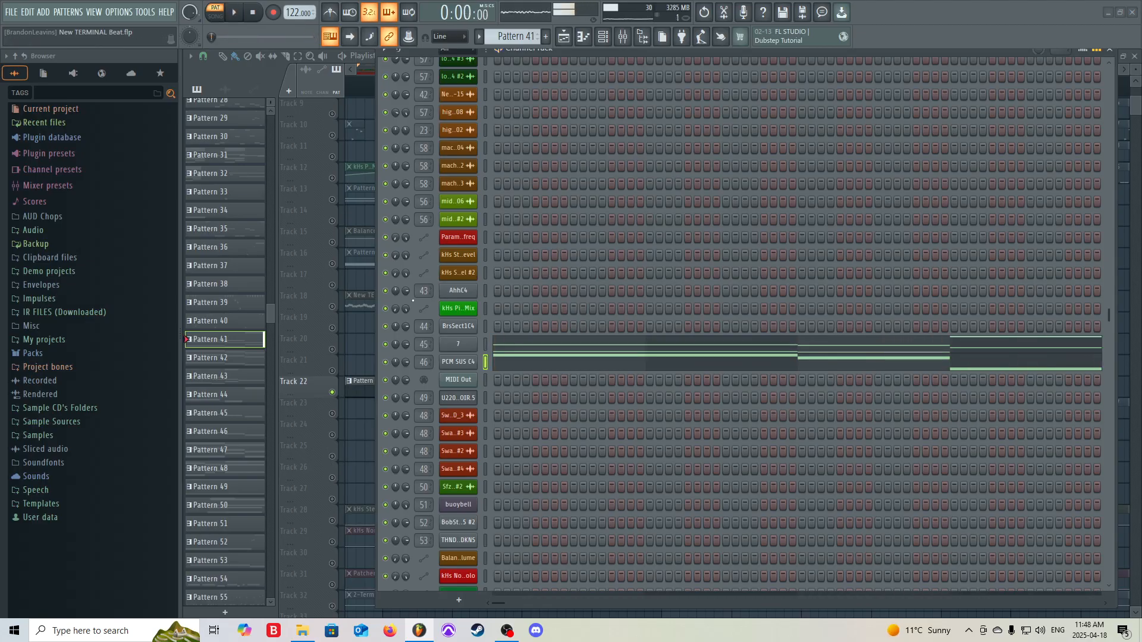
Isolate Tracks 8, 9, 10 and 22 in the playlist and place the song position at the C1 marker
right_click(356, 337)
right_click(333, 393)
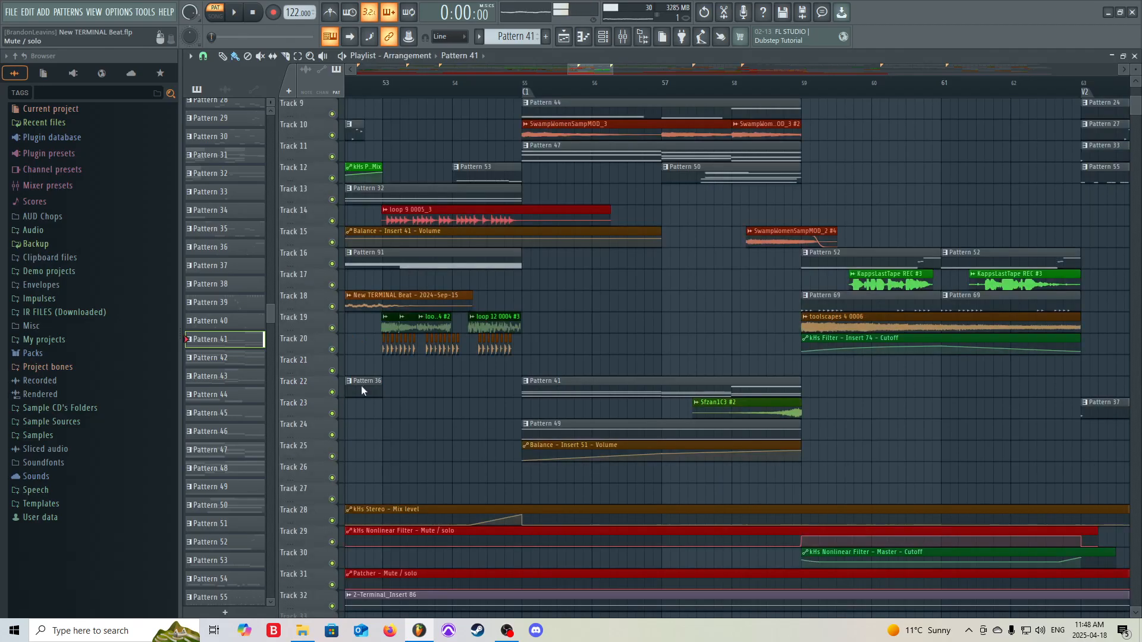
right_click(332, 392)
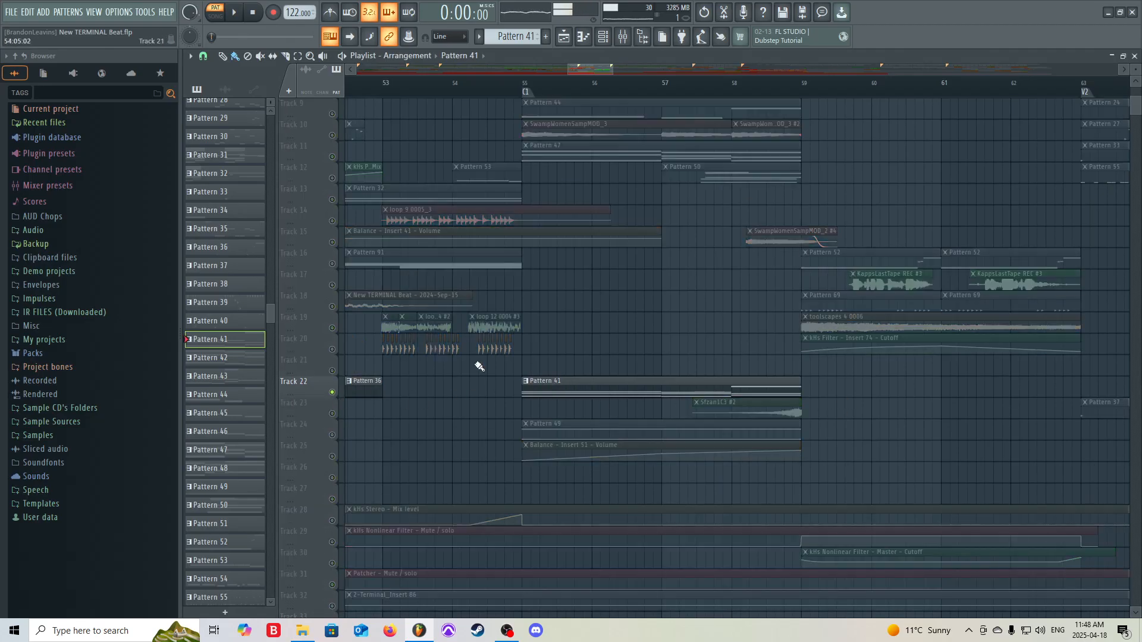
scroll(392, 261, up, 5)
click(333, 242)
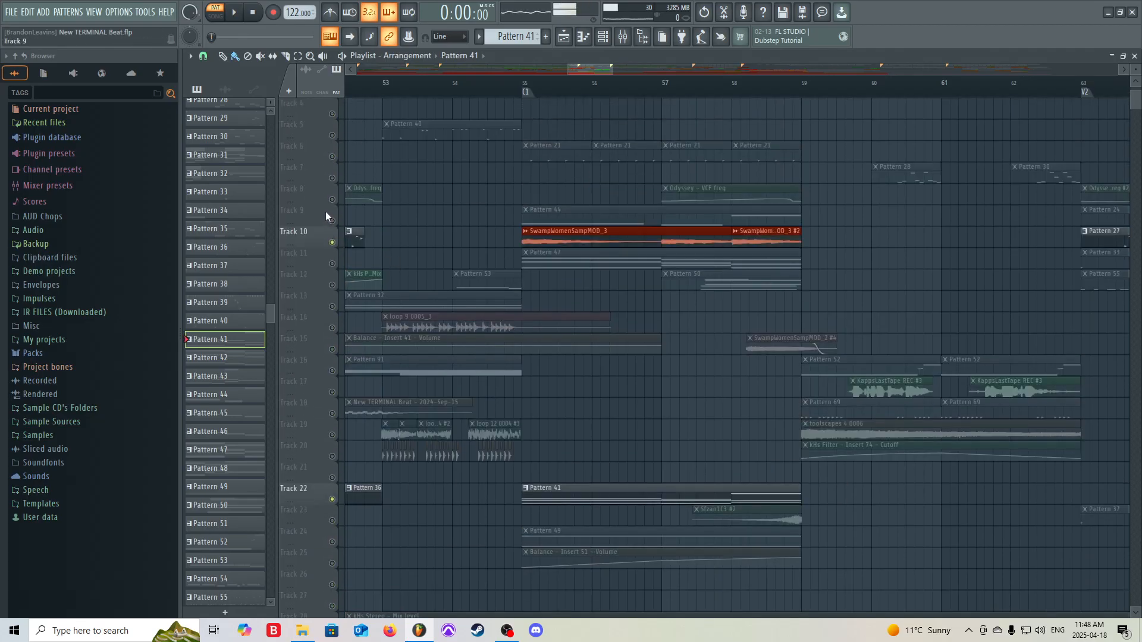
click(333, 221)
click(332, 200)
click(524, 91)
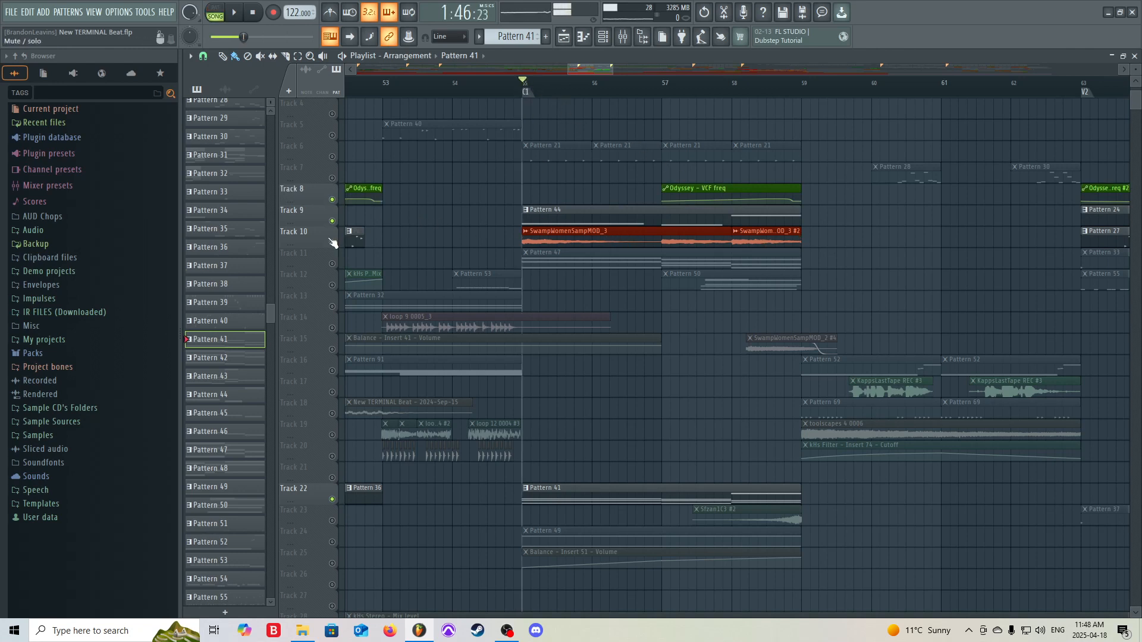
Play Tracks 8, 9, 10 and 22 from the C1 marker, and play them again with Tracks 11 and 12 unmuted
key(space)
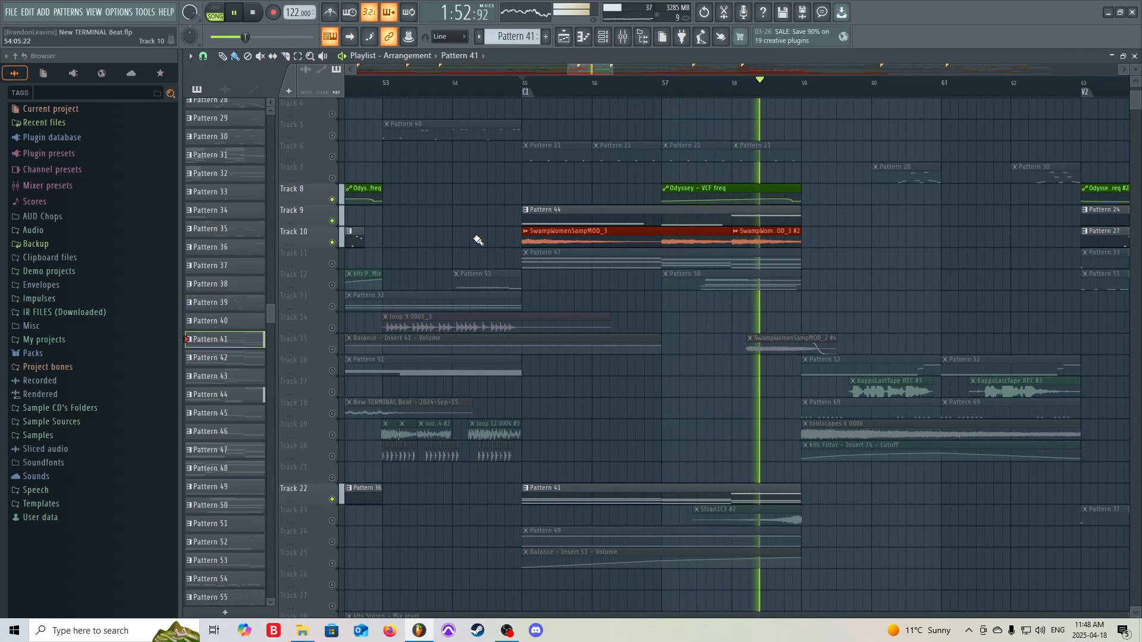
key(space)
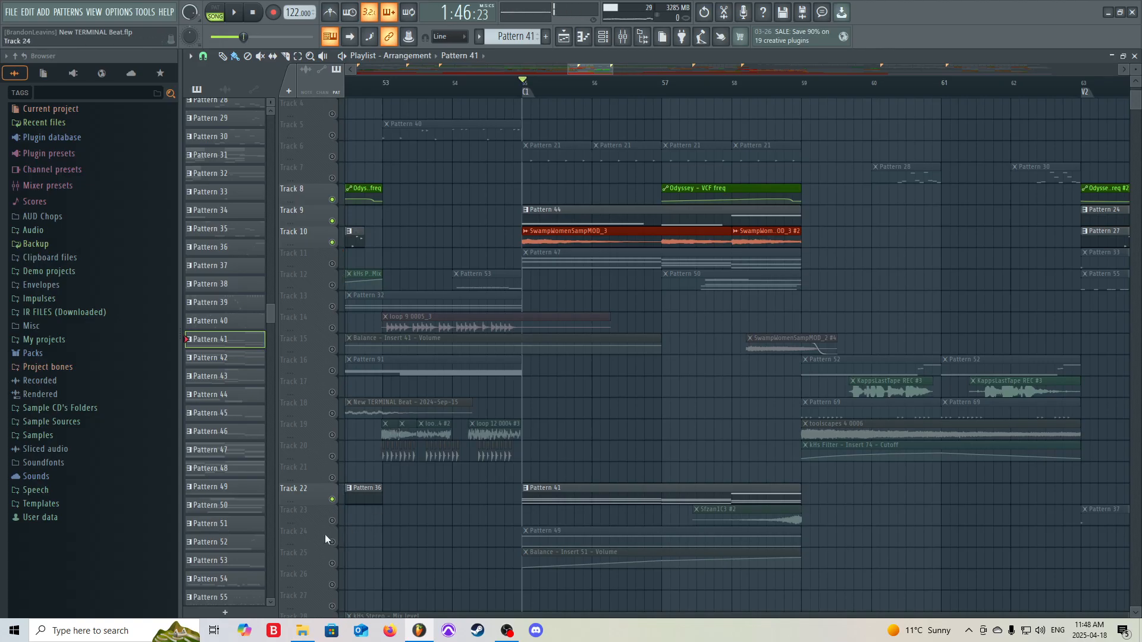
click(332, 264)
click(332, 285)
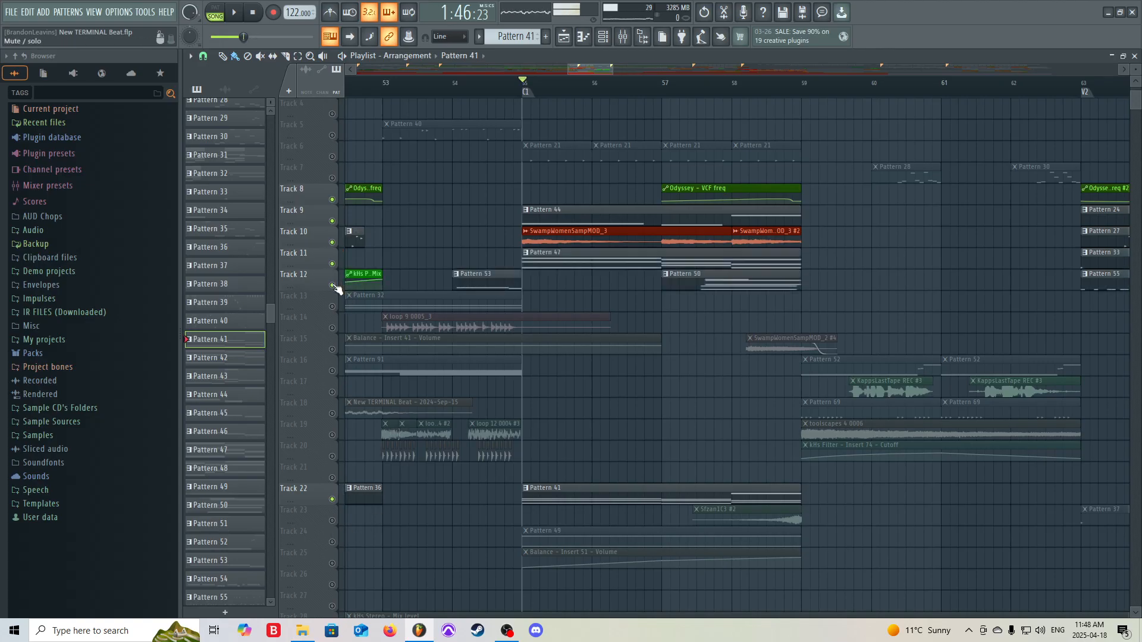
key(space)
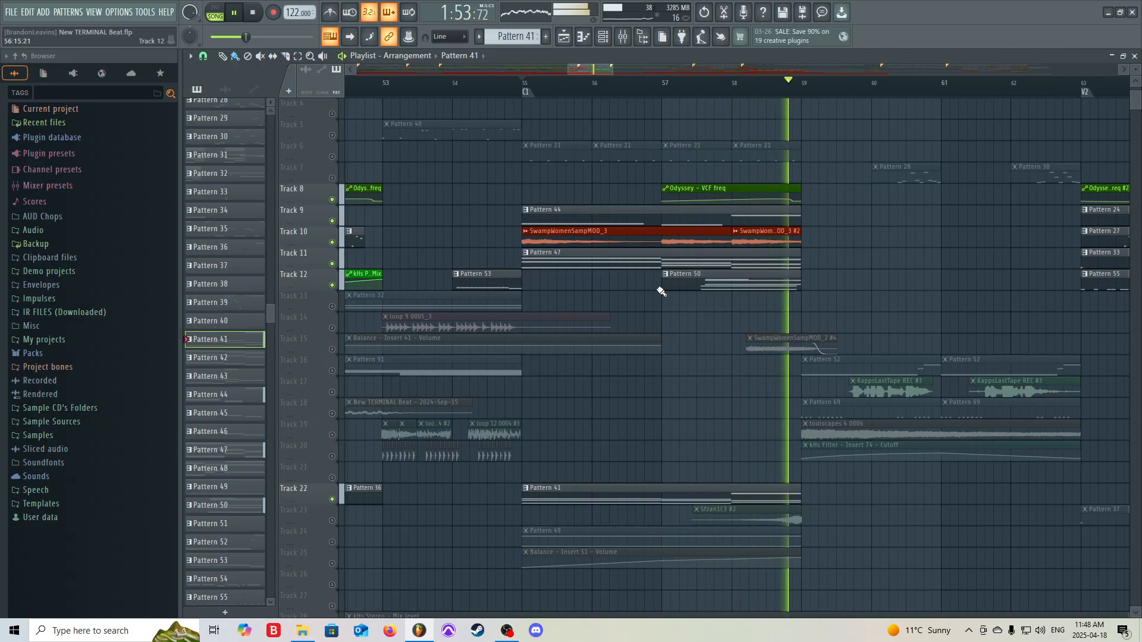
key(space)
Solo Track 24 and play it from the C1 marker, unmuting Tracks 25 and 23 during playback, and finish by unmuting all tracks
scroll(661, 292, down, 5)
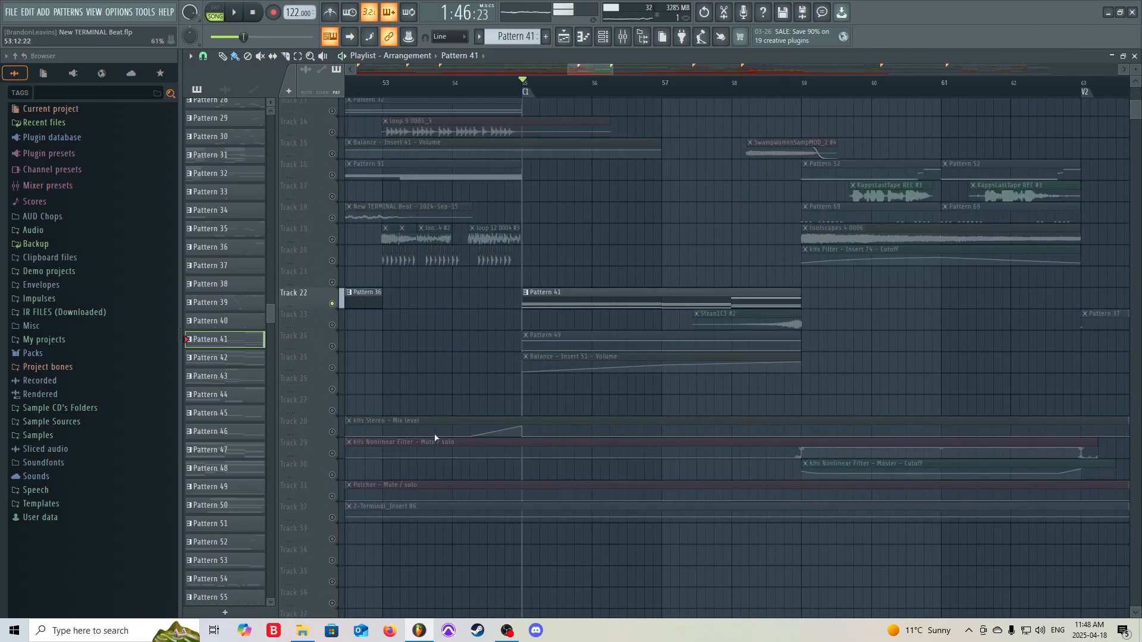
click(334, 349)
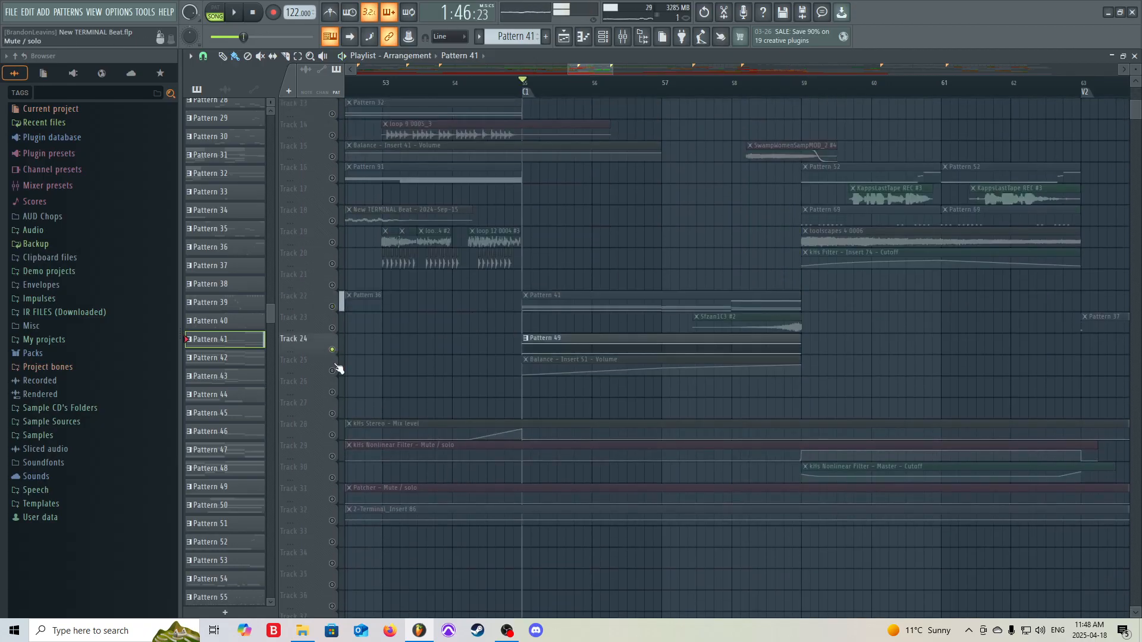
key(space)
click(339, 370)
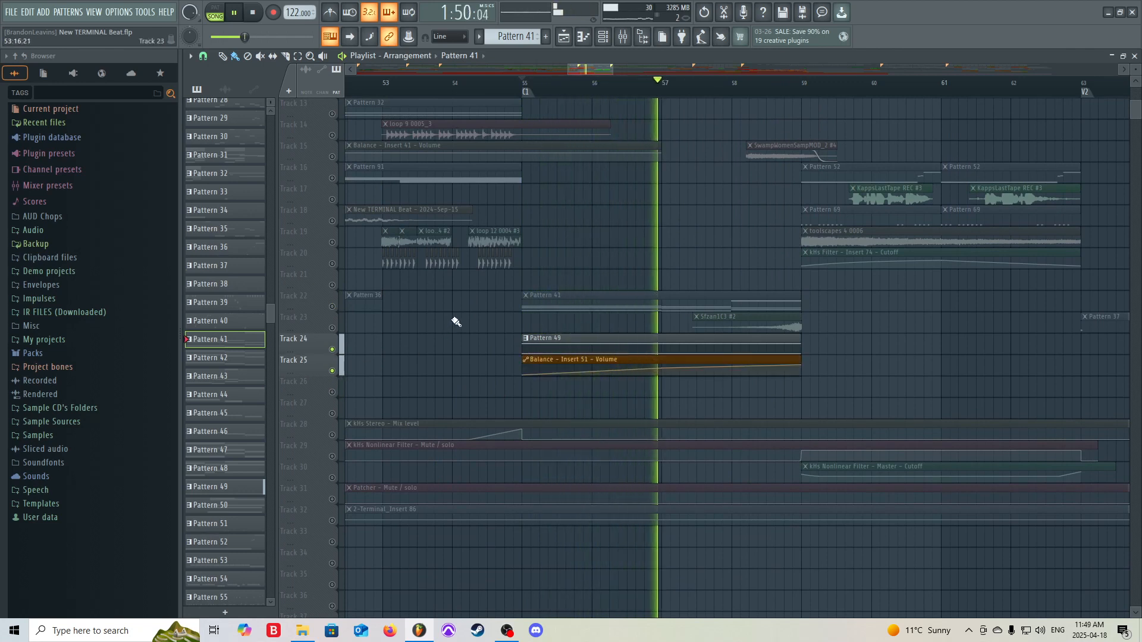
click(337, 329)
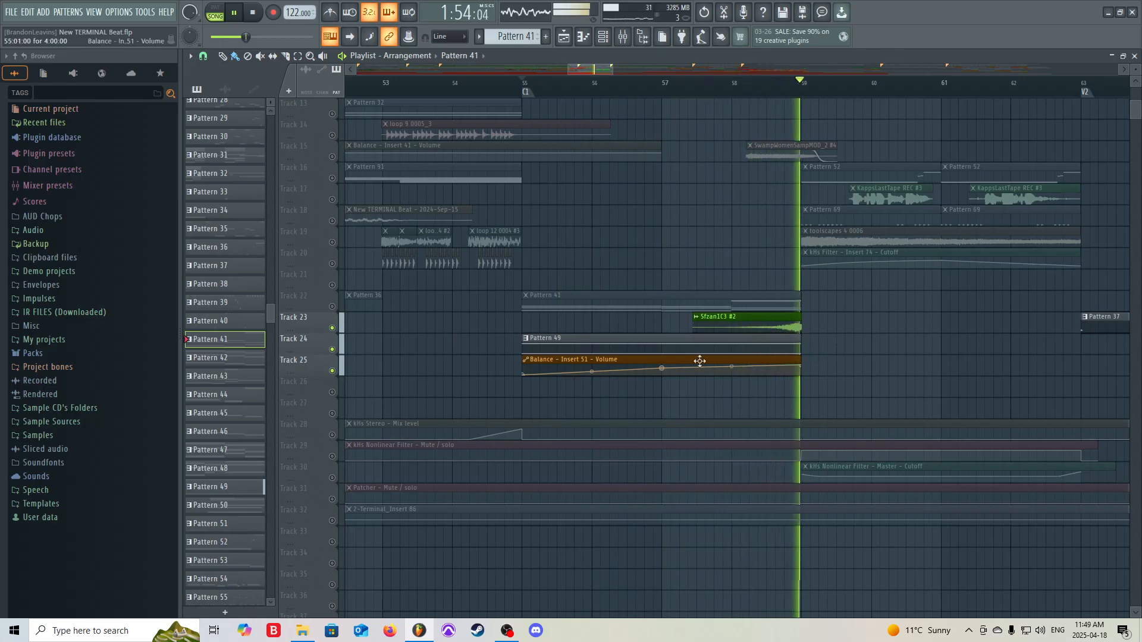
key(space)
right_click(331, 327)
Set the song position to the start of Pattern 51 at bar 59, solo Track 1, and play it
scroll(588, 323, up, 4)
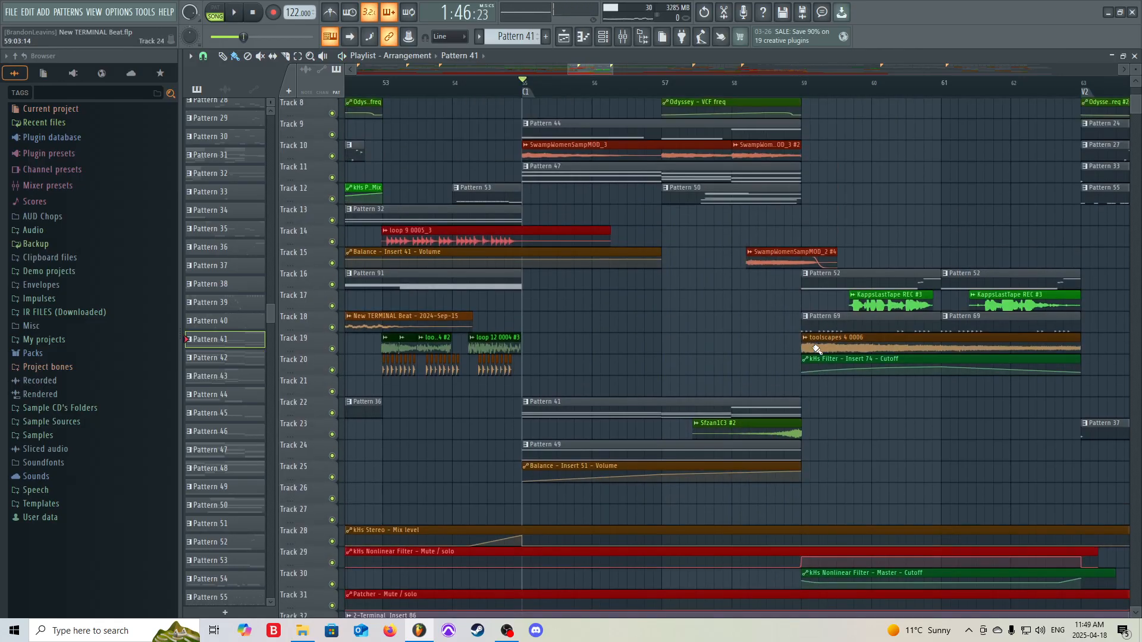
scroll(1027, 387, up, 3)
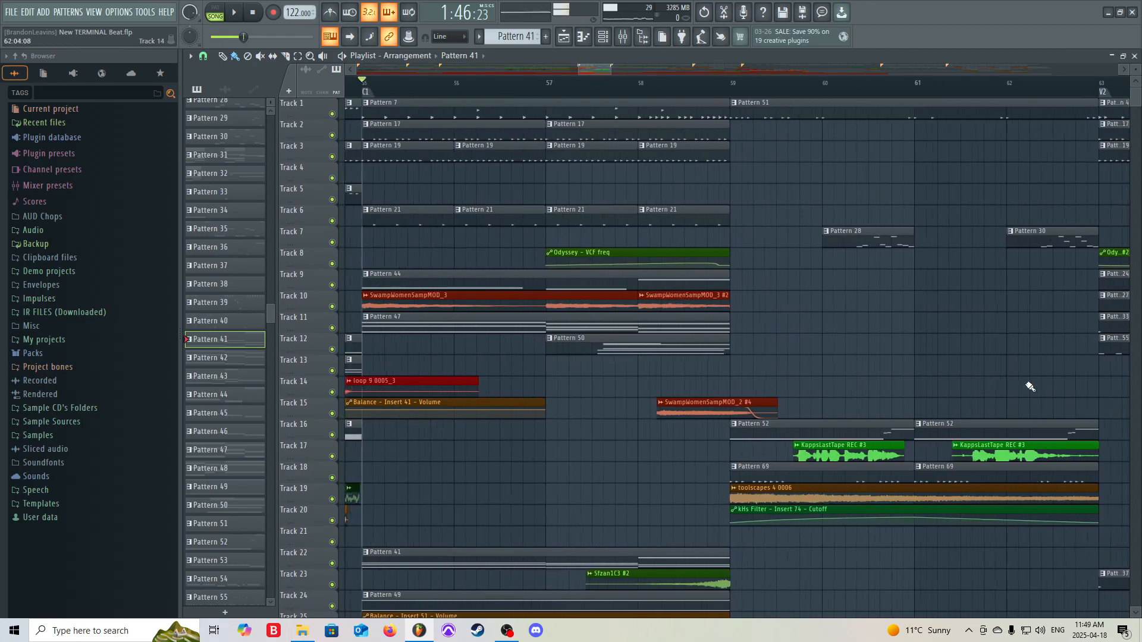
click(539, 83)
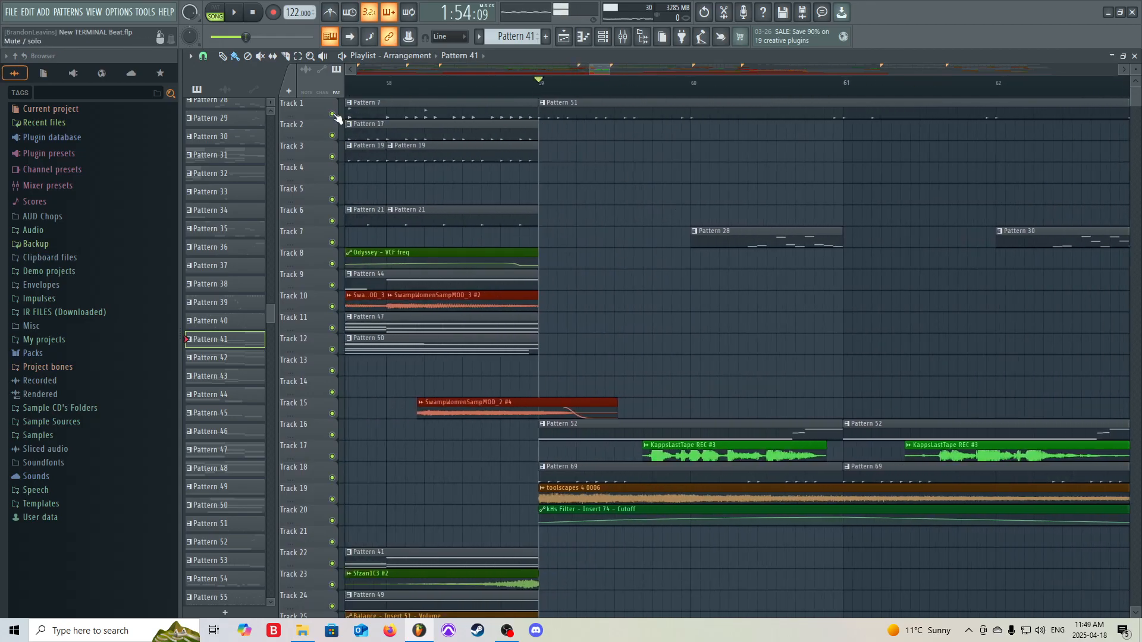
right_click(332, 113)
scroll(731, 232, down, 3)
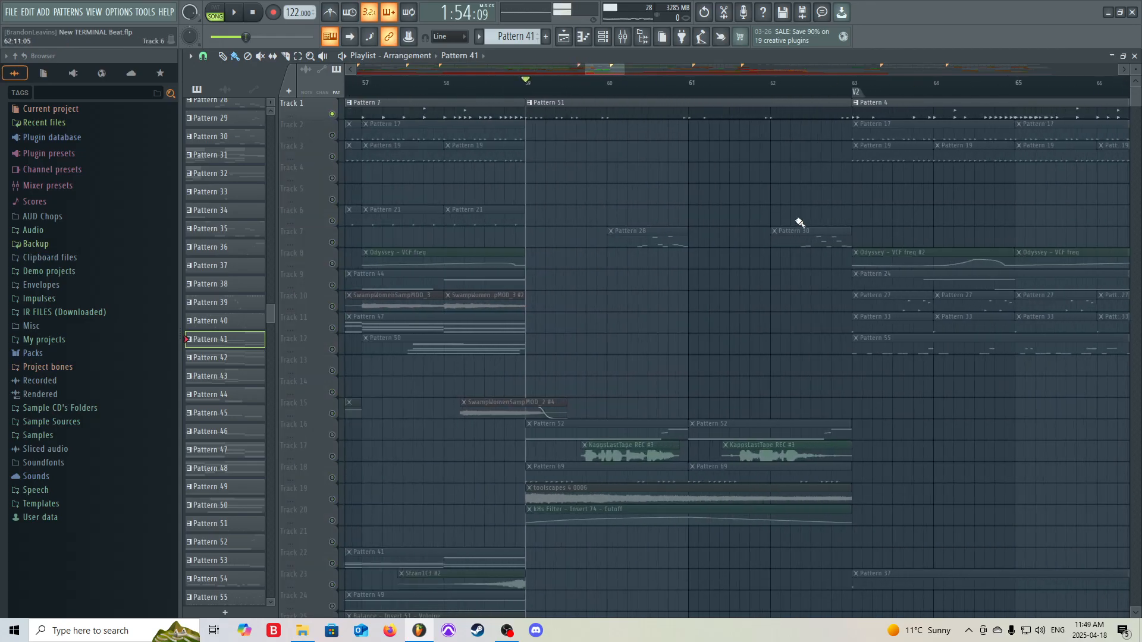
key(space)
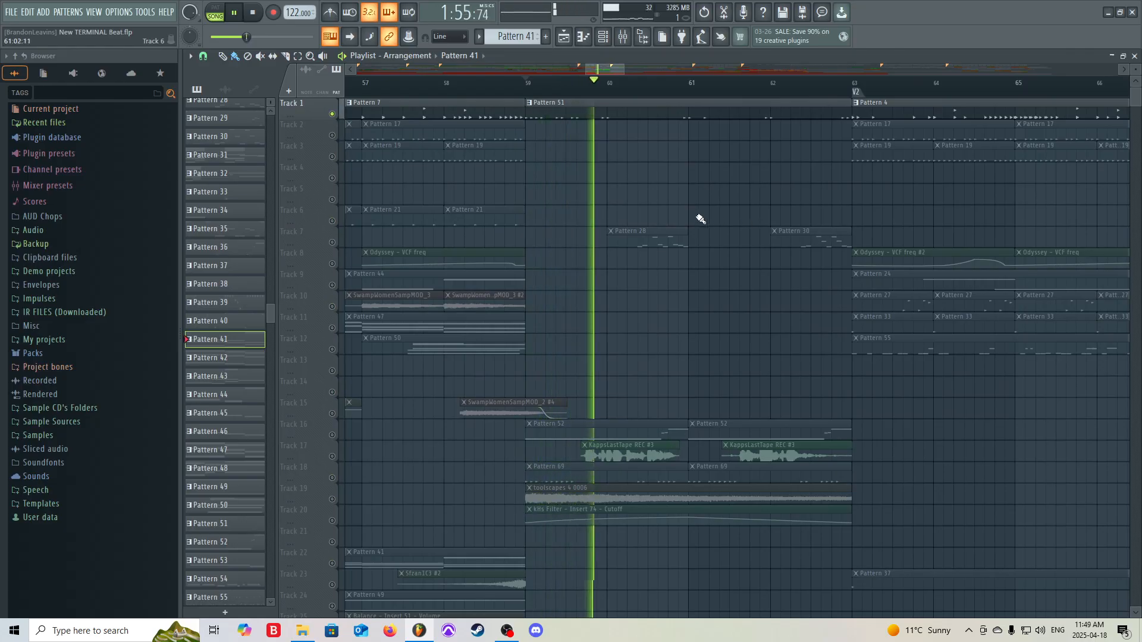
Select Pattern 51 and view its steps in the channel rack, then stop playback and close the rack
key(F6)
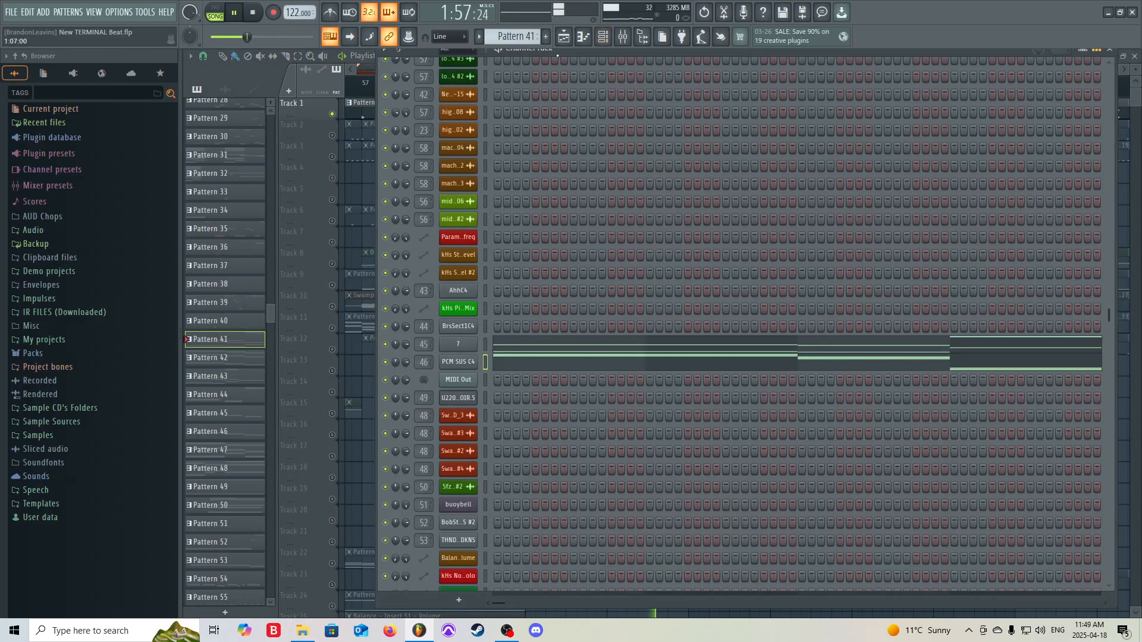
click(564, 37)
click(583, 107)
click(603, 37)
scroll(488, 179, up, 8)
scroll(479, 148, up, 5)
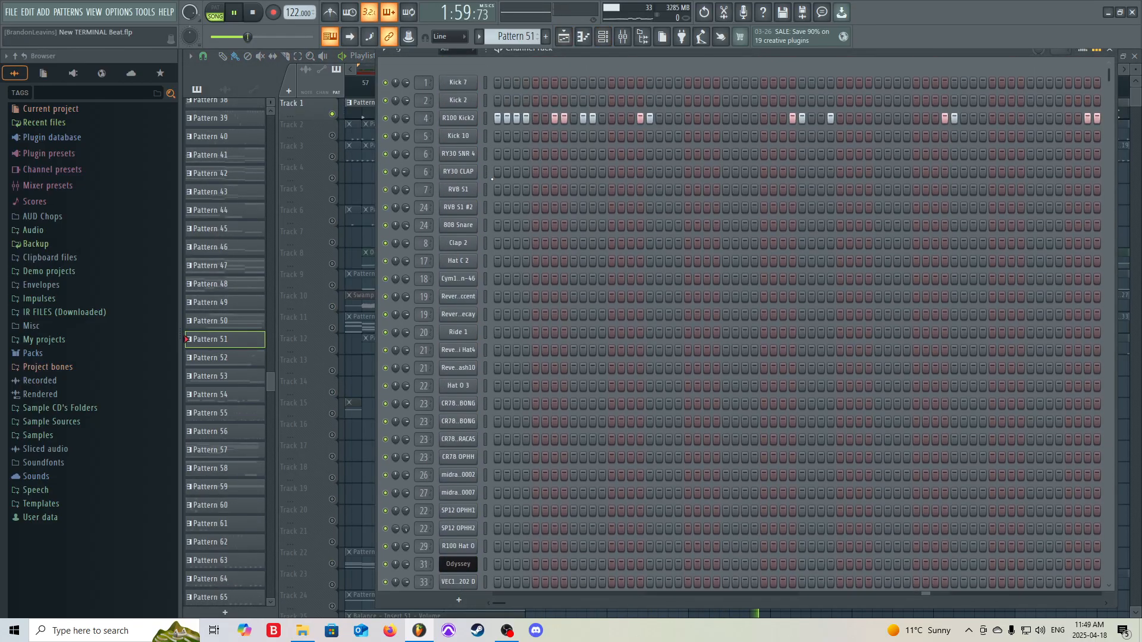
key(space)
key(F6)
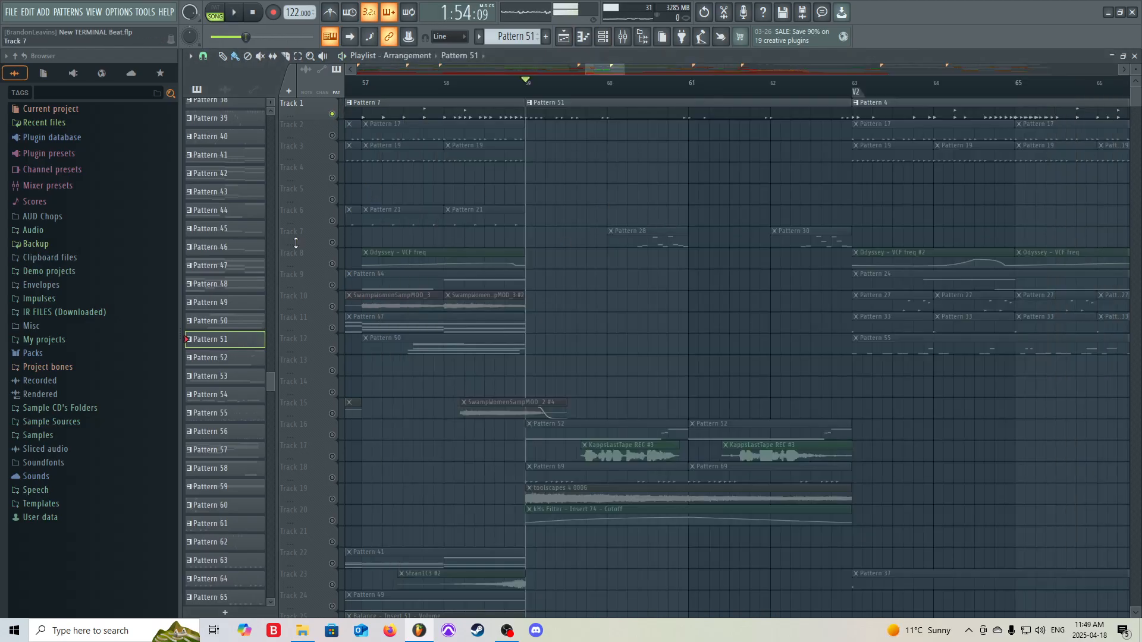
Solo Track 7, play Pattern 28 from just after bar 60, and unmute all tracks when finished
right_click(333, 242)
click(629, 88)
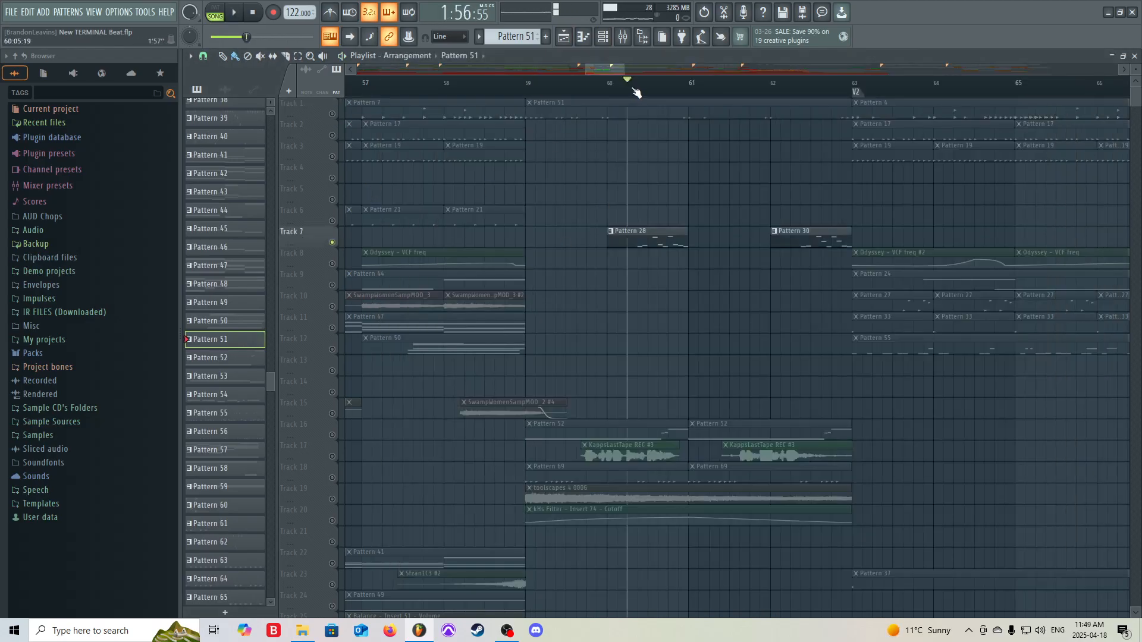
key(space)
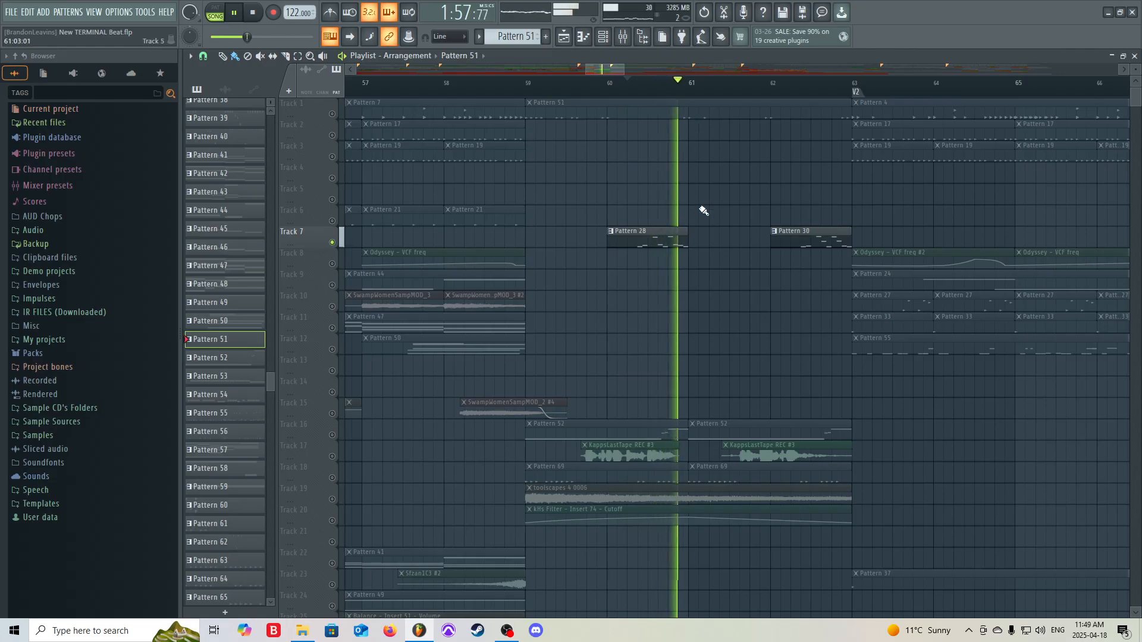
key(space)
right_click(333, 242)
Solo Track 16, play it from bar 59, and find the channel used by Pattern 52 in the channel rack
scroll(650, 336, down, 1)
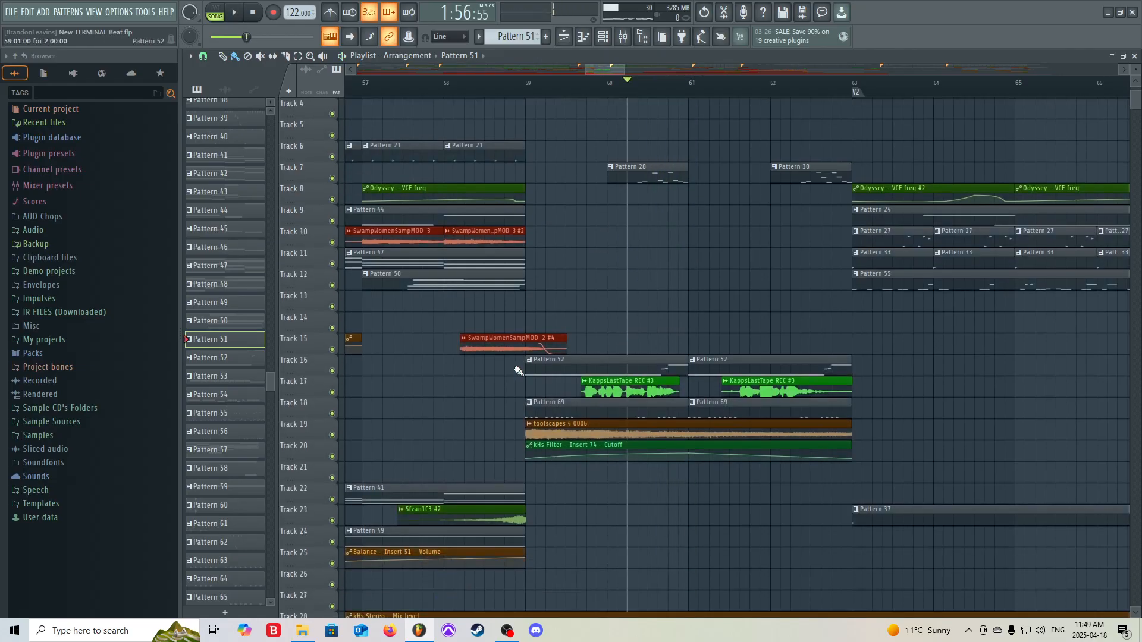
right_click(333, 371)
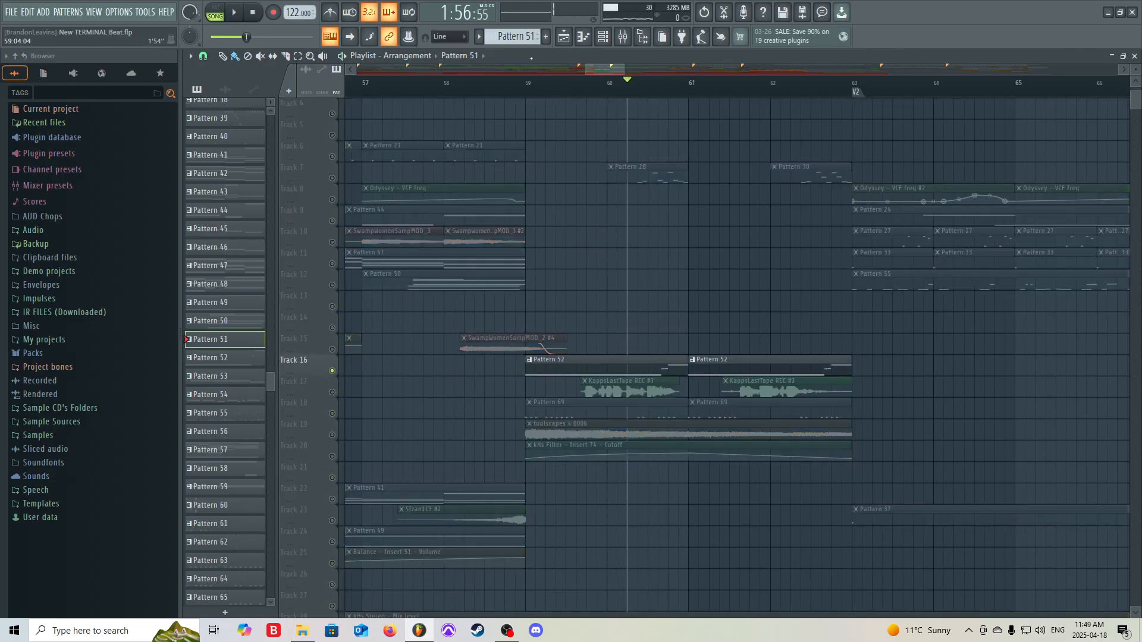
click(527, 90)
key(space)
click(595, 364)
click(604, 36)
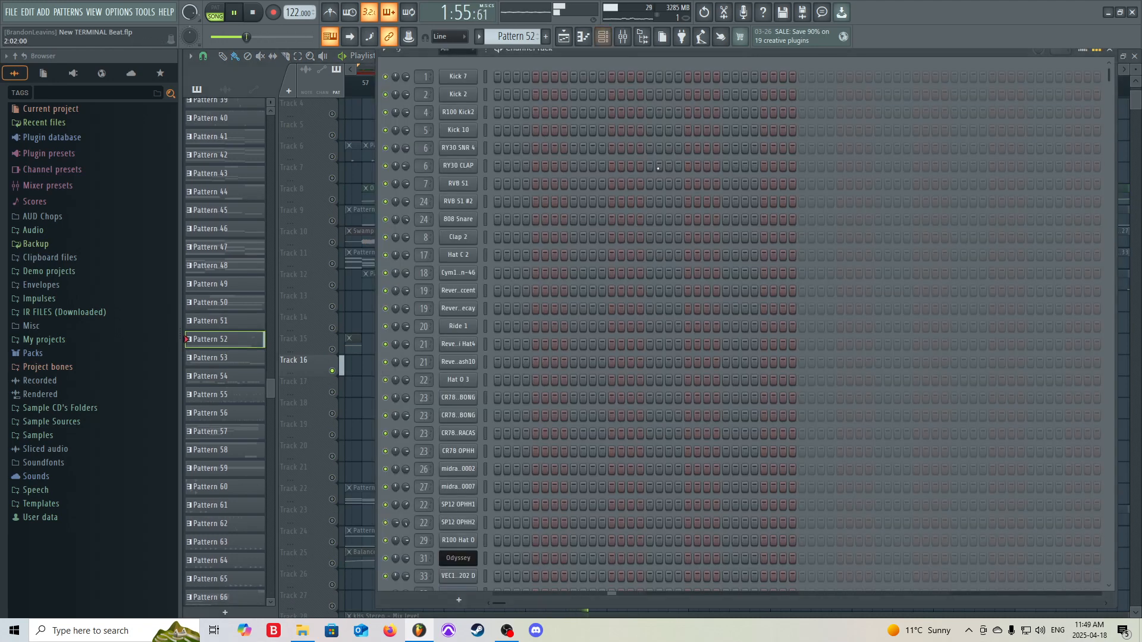
scroll(658, 169, down, 10)
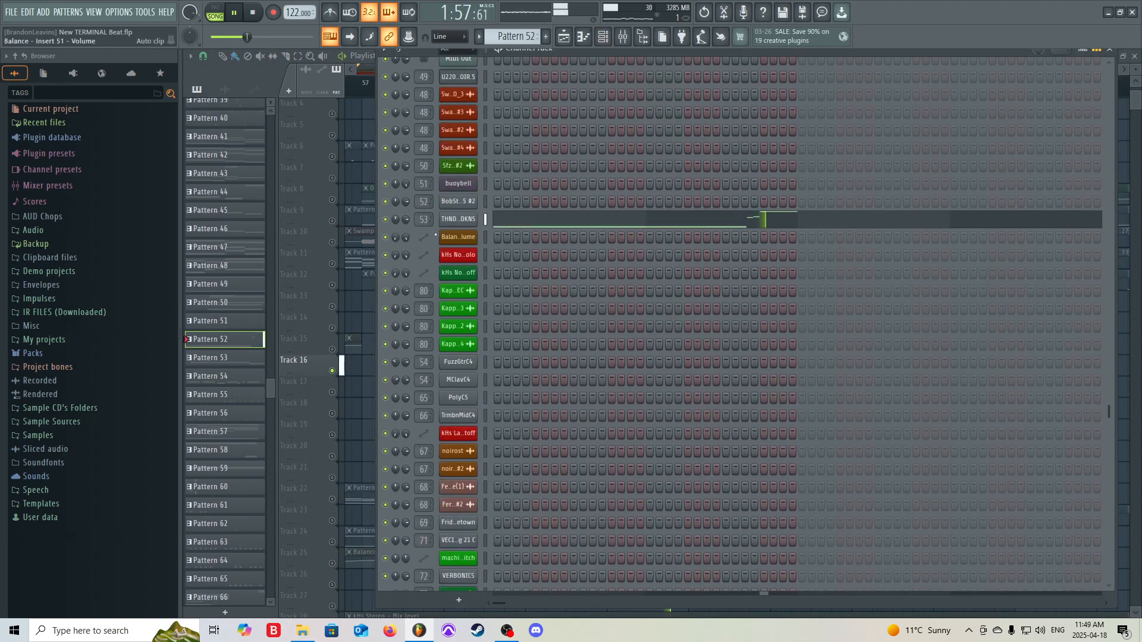
key(space)
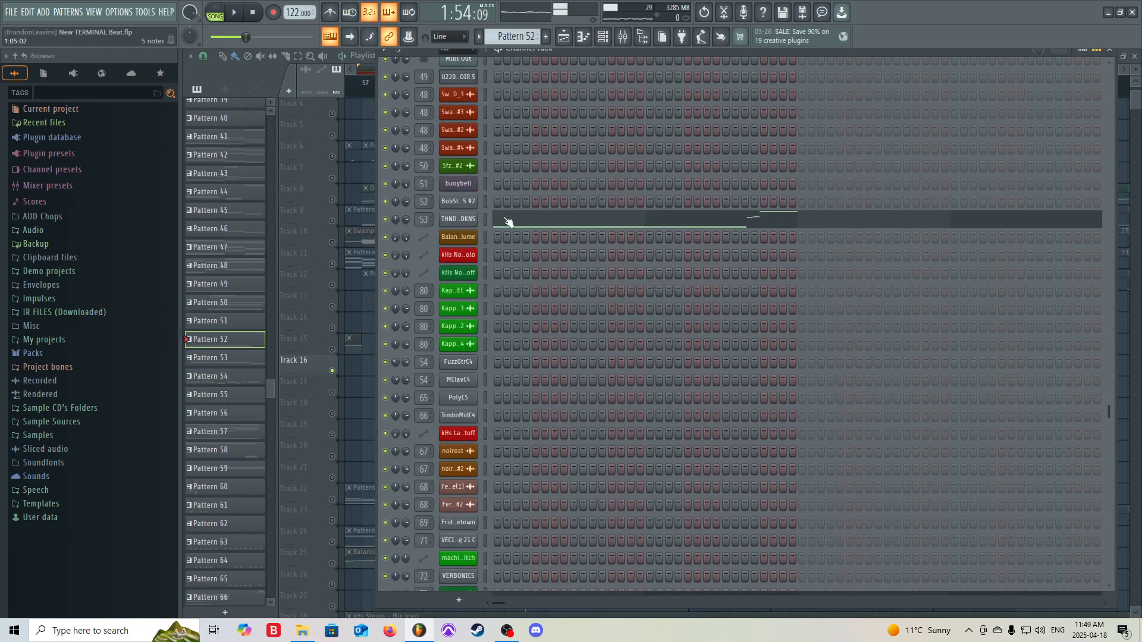
View Pattern 52's THNDOFDKNS notes in the piano roll
click(462, 219)
click(773, 221)
scroll(468, 321, down, 3)
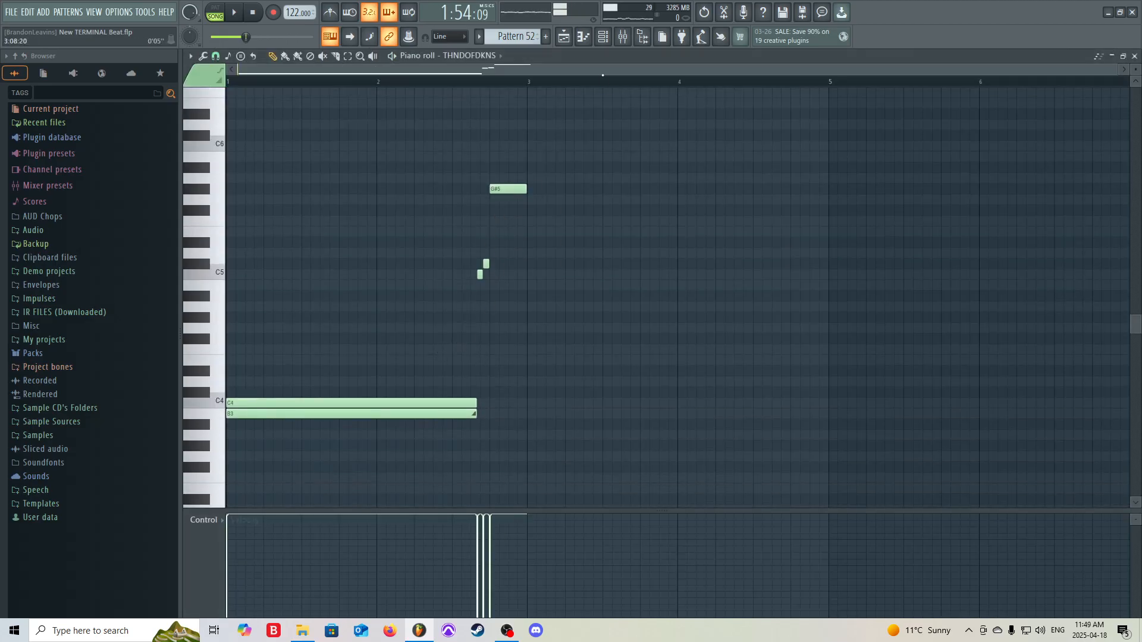
Open the THNDOFDKNS channel's sampler settings, locate its sample in the browser, and preview it
click(603, 37)
click(469, 216)
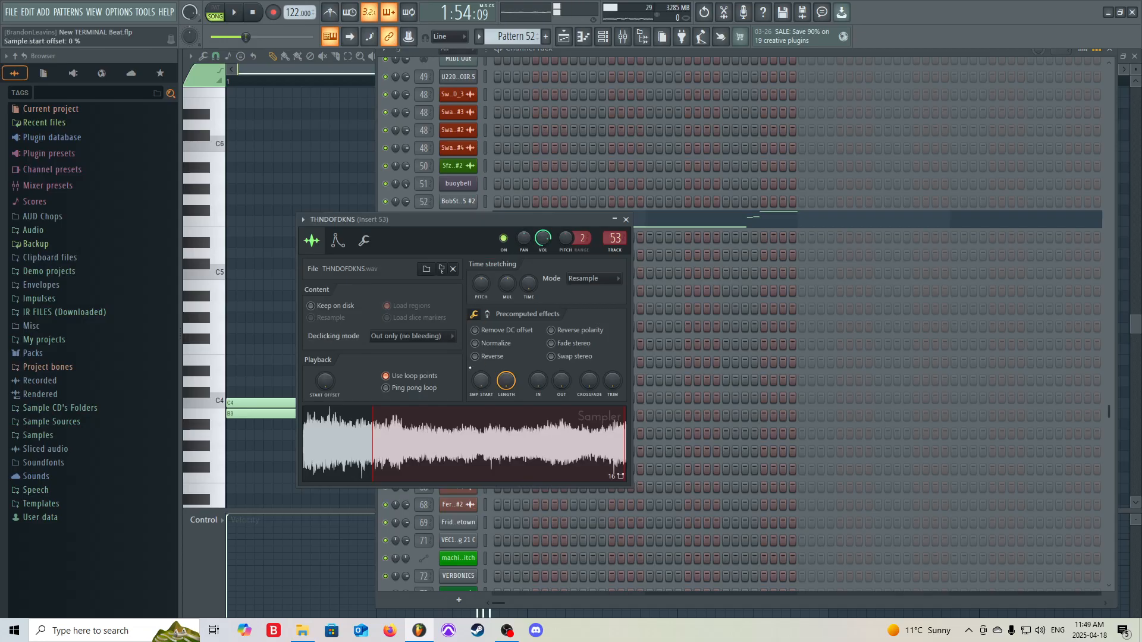
click(441, 268)
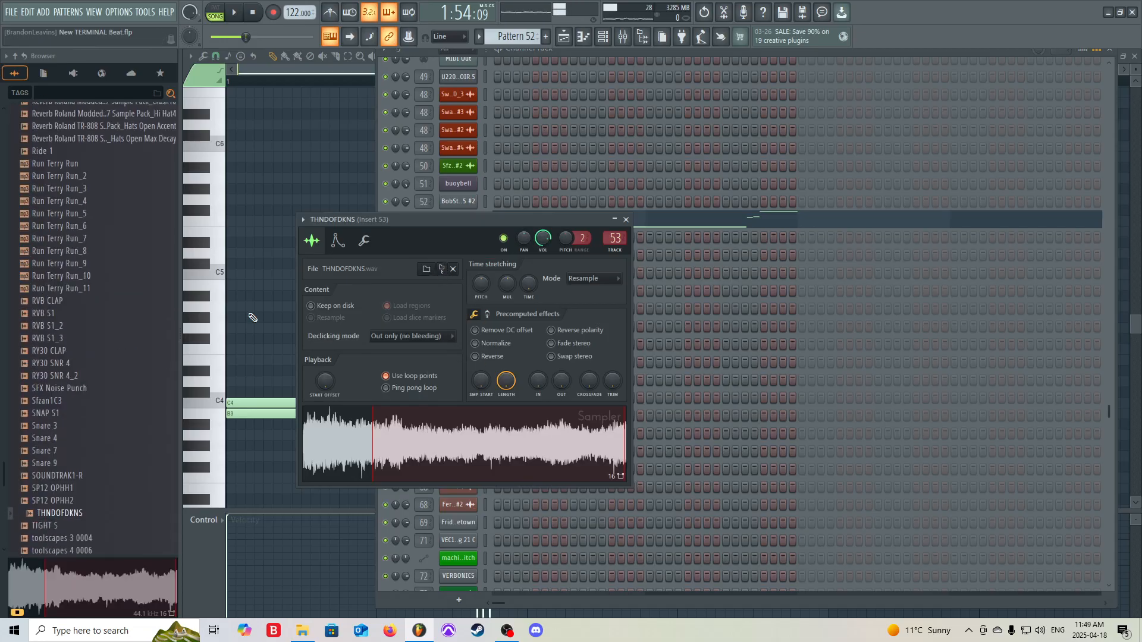
click(82, 513)
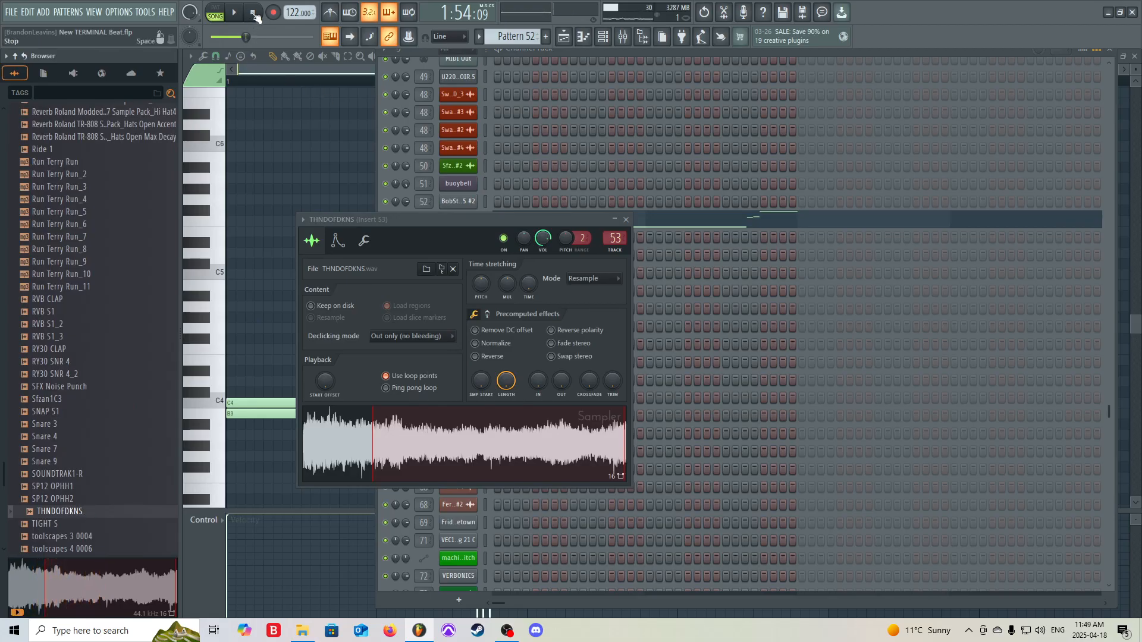
drag(482, 221, 518, 162)
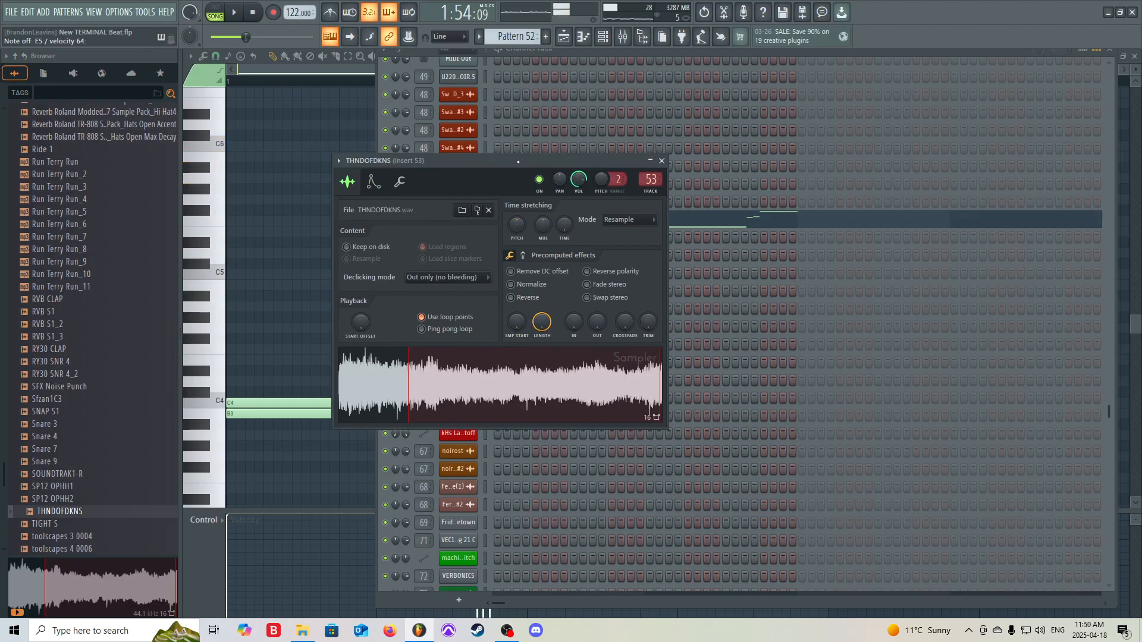
Return to the playlist, isolate Tracks 19 and 20, and play the toolscapes 4 0006 clip with its filter cutoff automation from bar 59
click(571, 36)
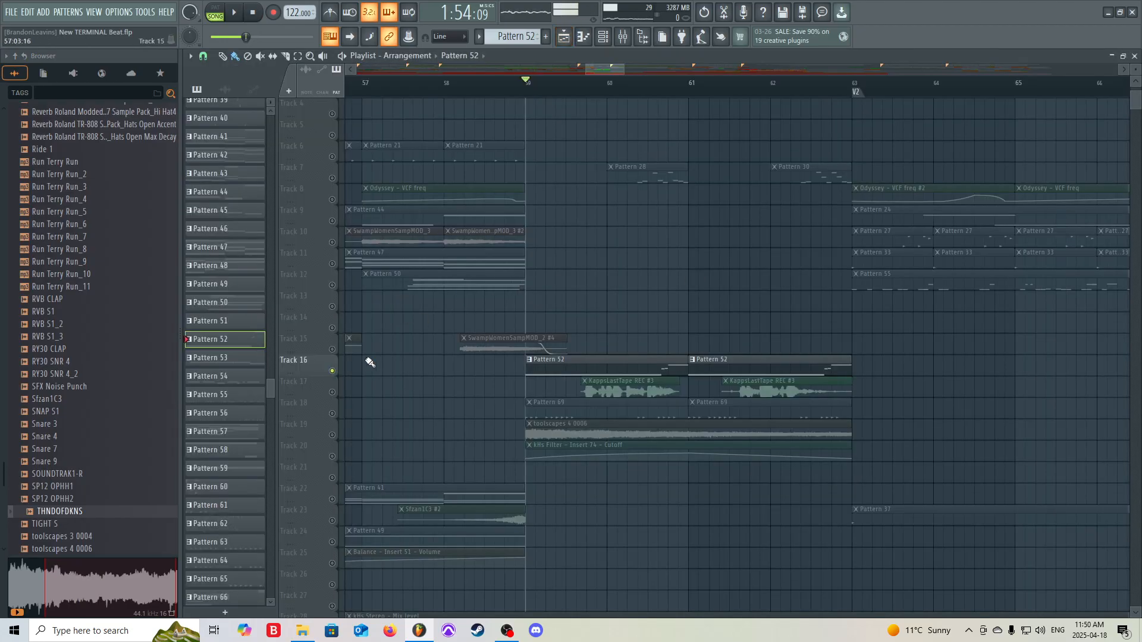
ctrl+click(332, 371)
ctrl+click(332, 435)
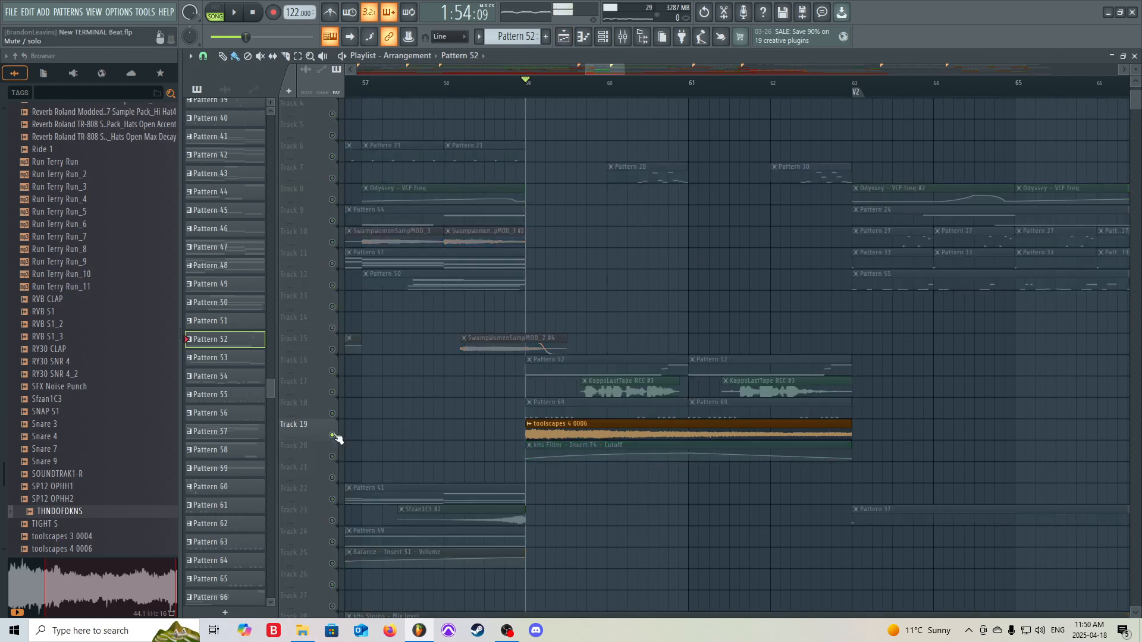
click(332, 456)
key(space)
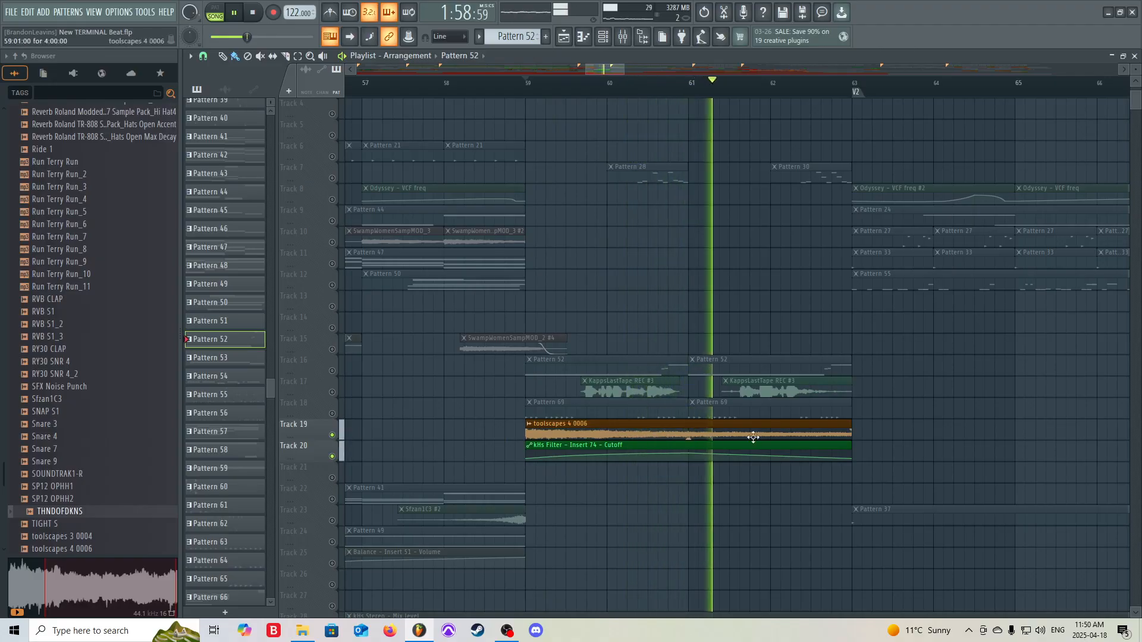
key(space)
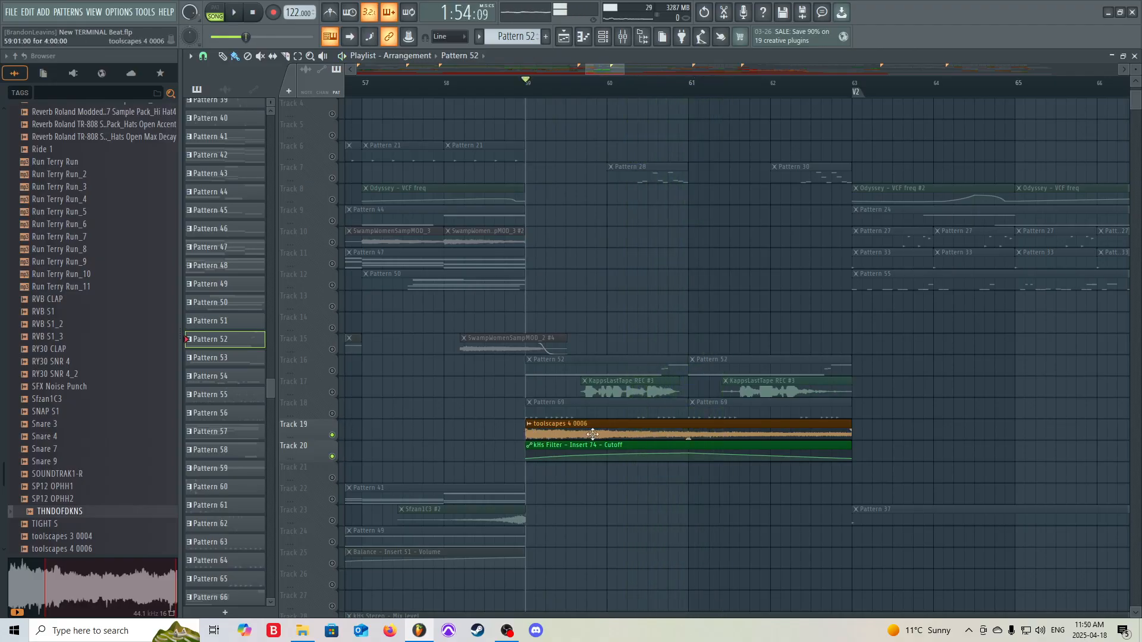
Unmute Tracks 23, 24 and 25 alongside Tracks 19 and 20, and play from just before bar 58
click(333, 521)
click(333, 542)
click(333, 564)
click(434, 82)
key(space)
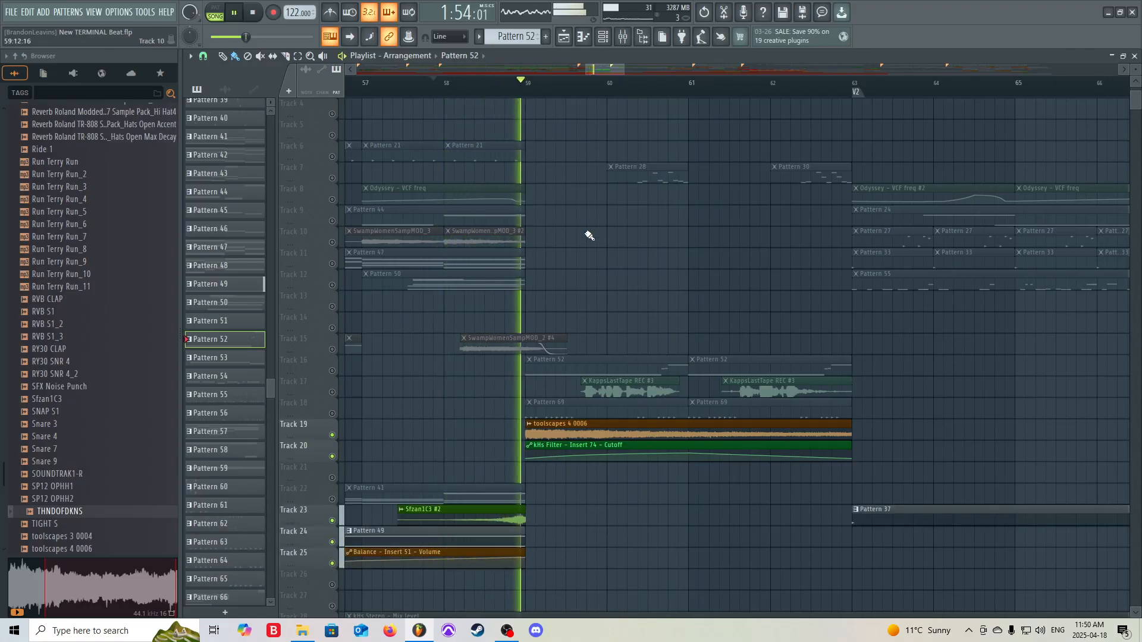
Stop playback and solo Track 18 with its Pattern 69 clips
click(333, 413)
key(space)
right_click(333, 414)
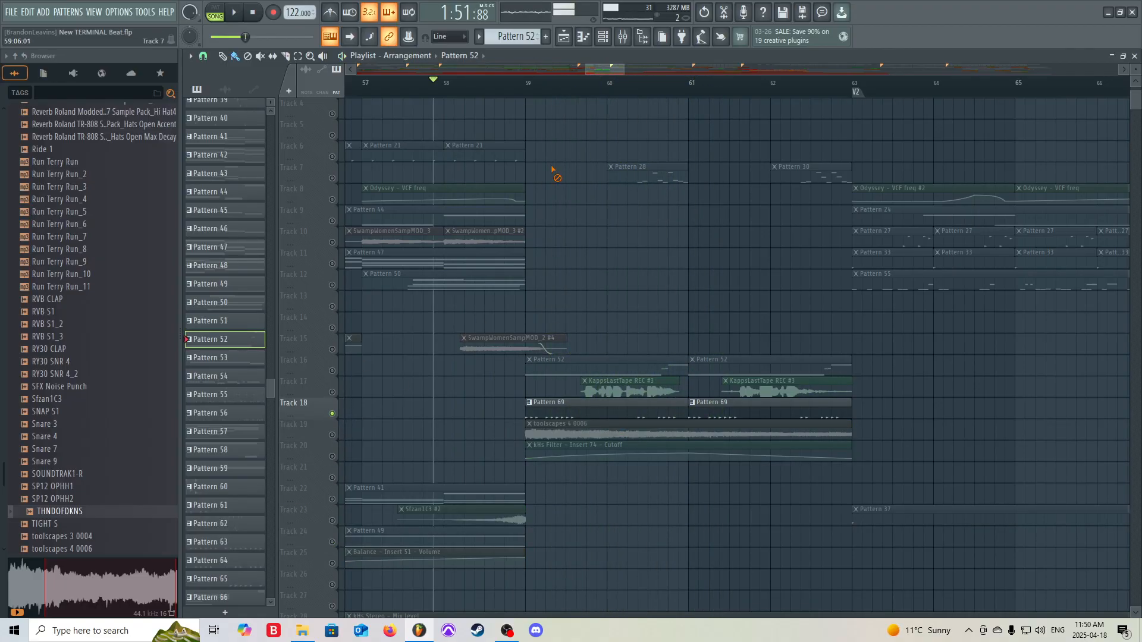
scroll(561, 339, down, 3)
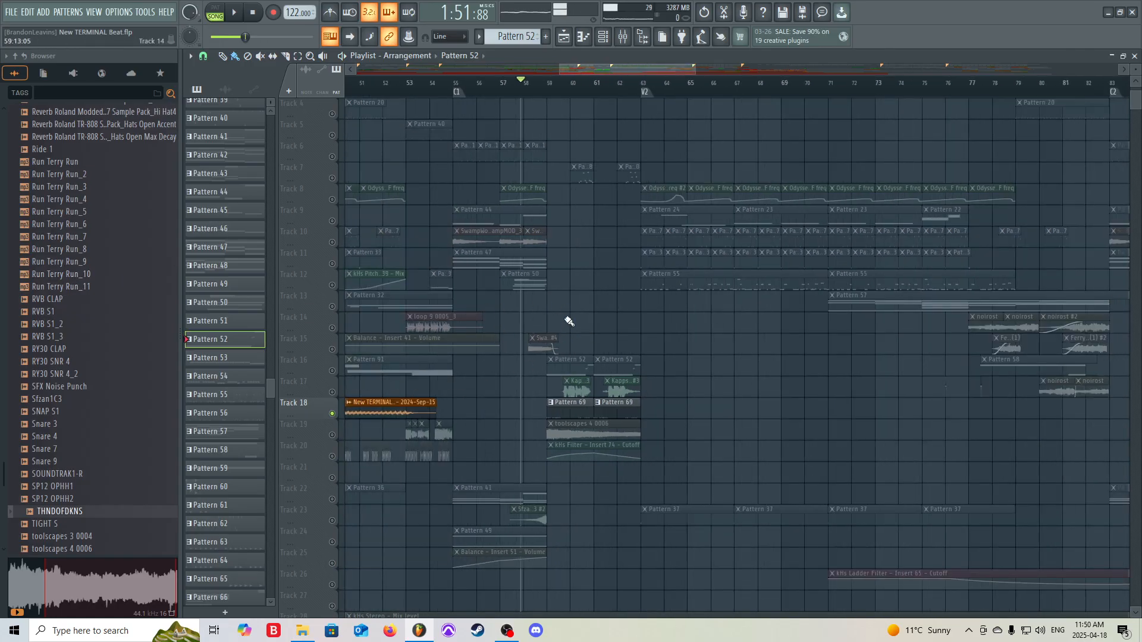
Play the soloed Pattern 69 clips on Track 18 from bar 59, stop playback, and unsolo the track
scroll(558, 316, up, 5)
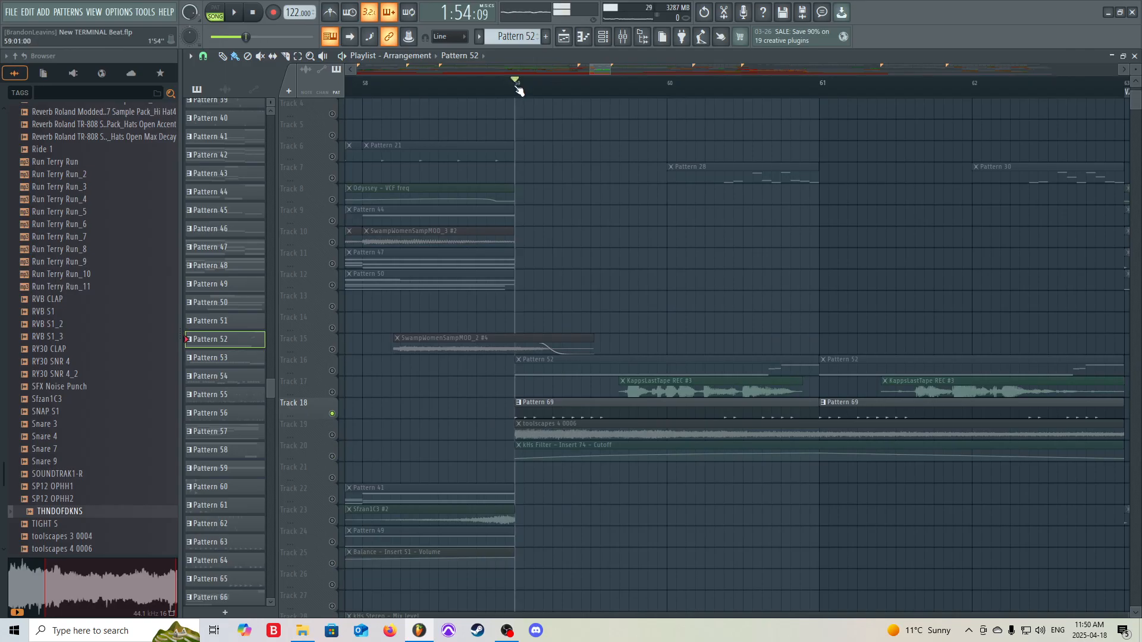
key(space)
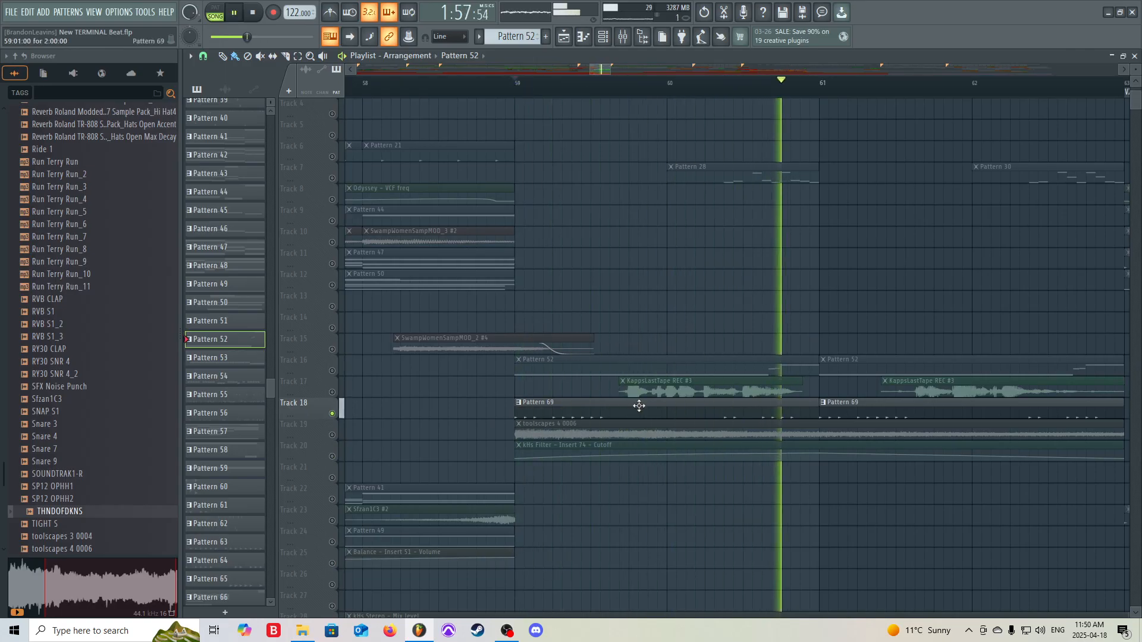
scroll(639, 406, down, 5)
key(space)
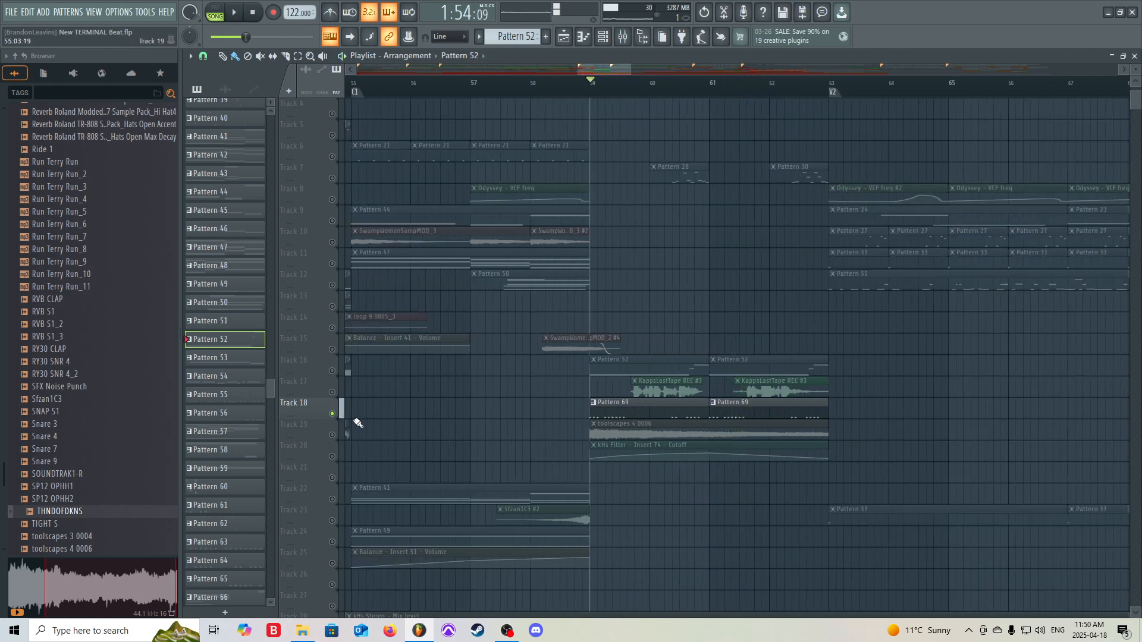
right_click(332, 415)
Set the playback position to the V2 marker at bar 63, and play Track 12 soloed
scroll(676, 271, up, 3)
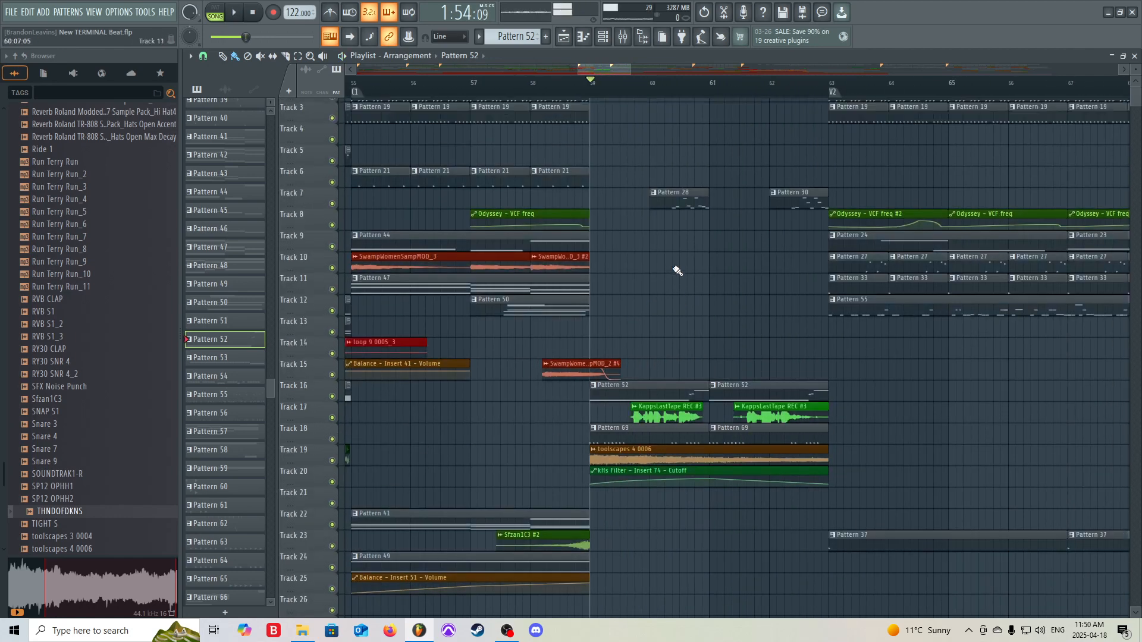
scroll(666, 220, down, 4)
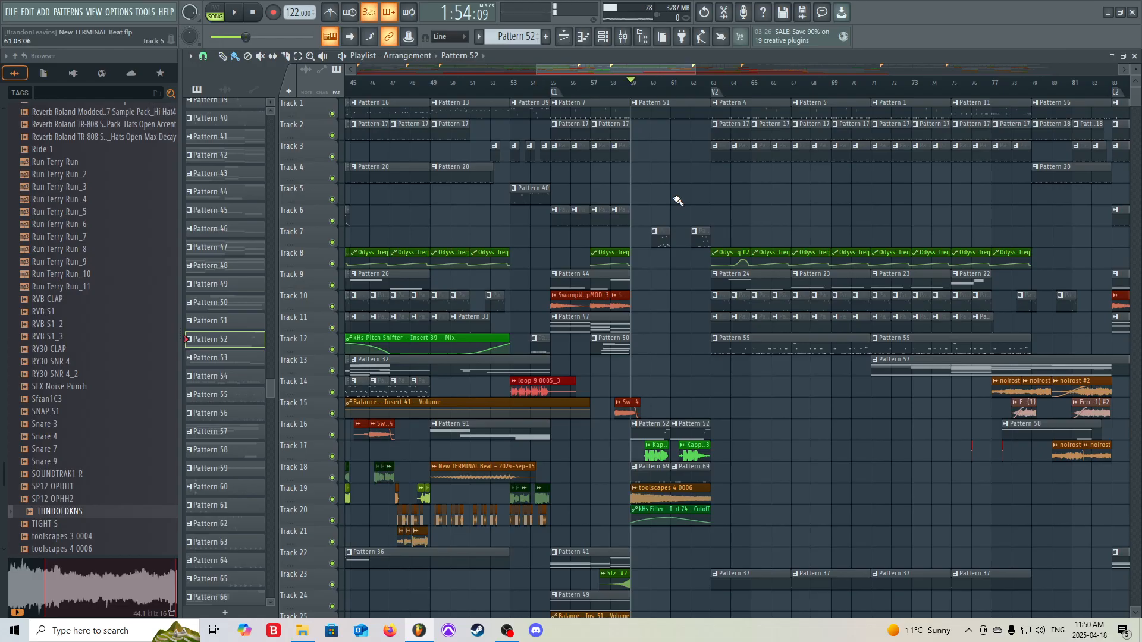
scroll(678, 201, up, 3)
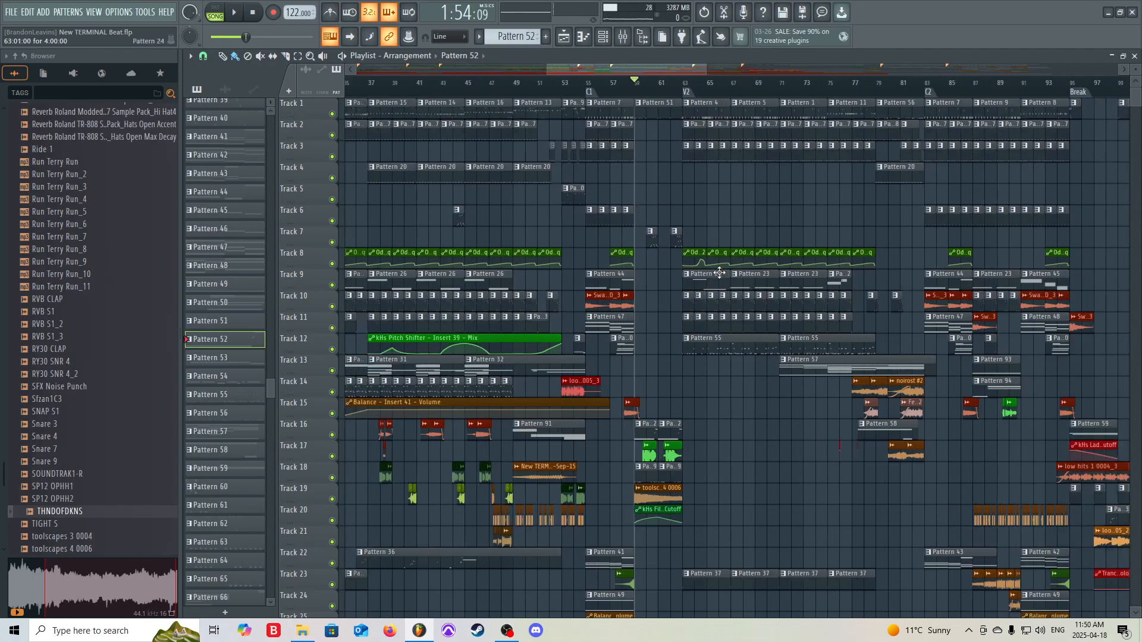
click(576, 92)
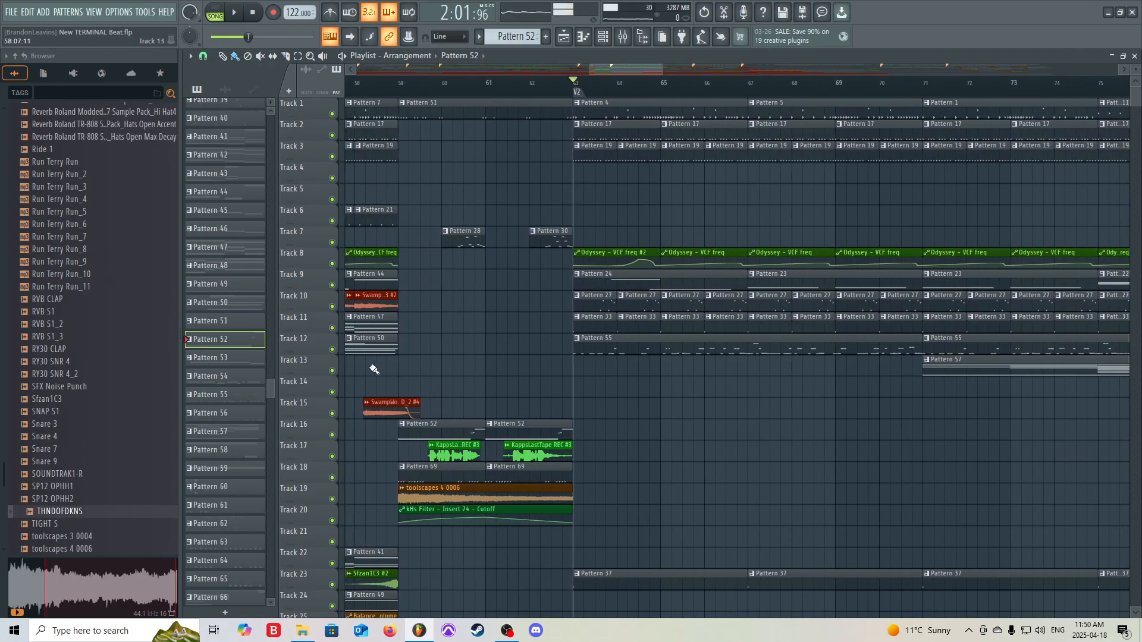
right_click(332, 350)
key(space)
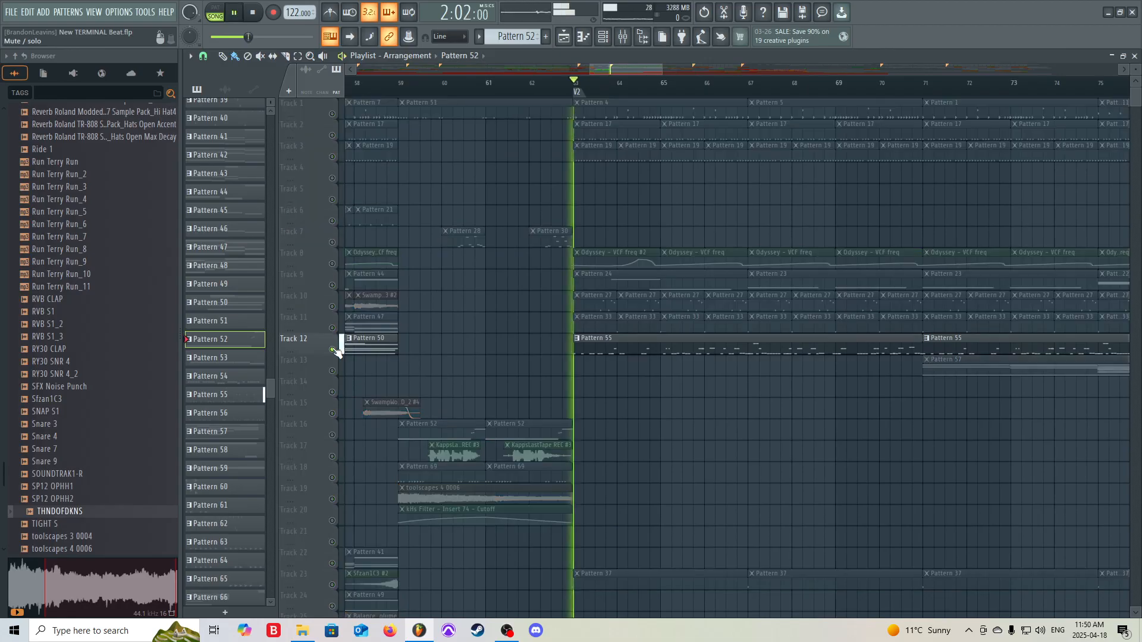
Select Pattern 55 on Track 12, show its channels in the Channel rack, and stop playback
click(660, 352)
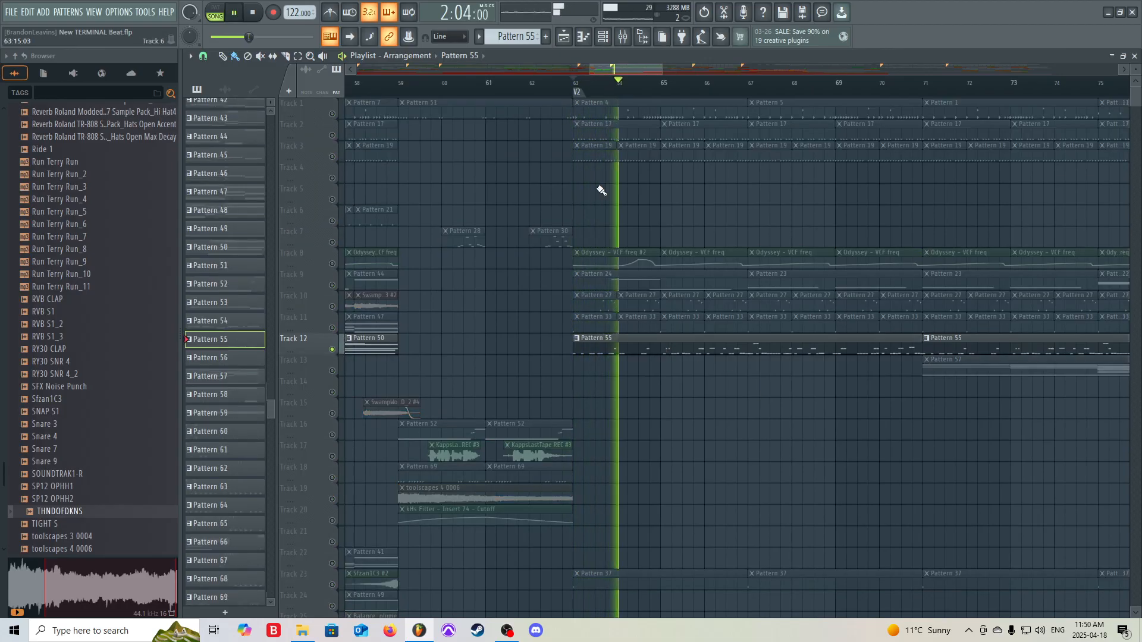
click(608, 43)
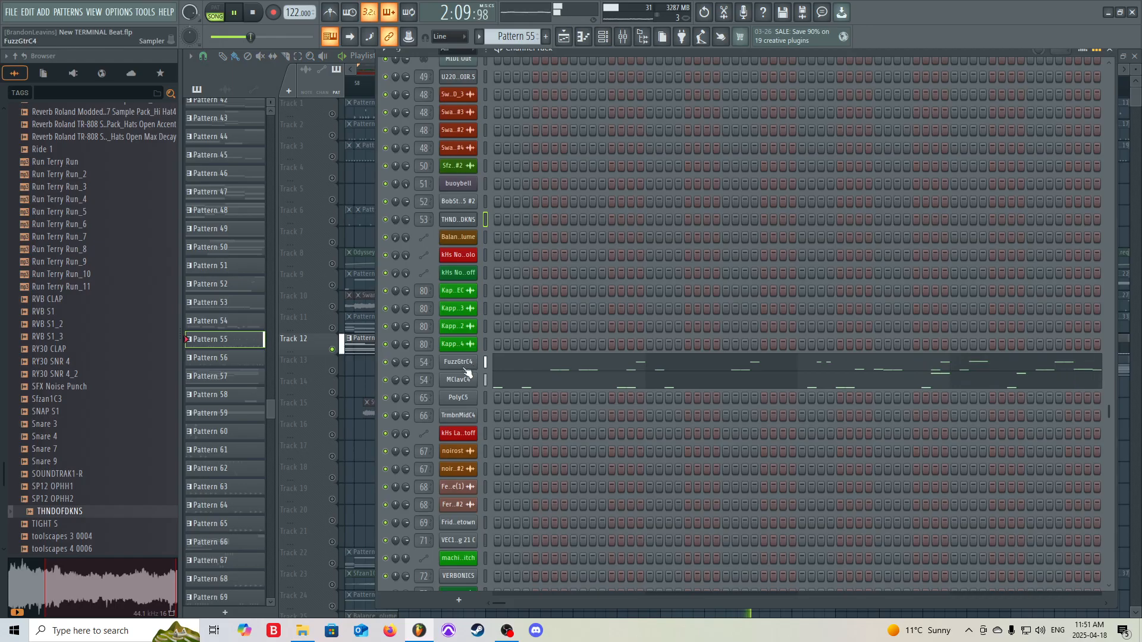
key(space)
Inspect the FuzzGtrC4 channel's sample and volume envelope, playing a test note, and close its settings
click(466, 364)
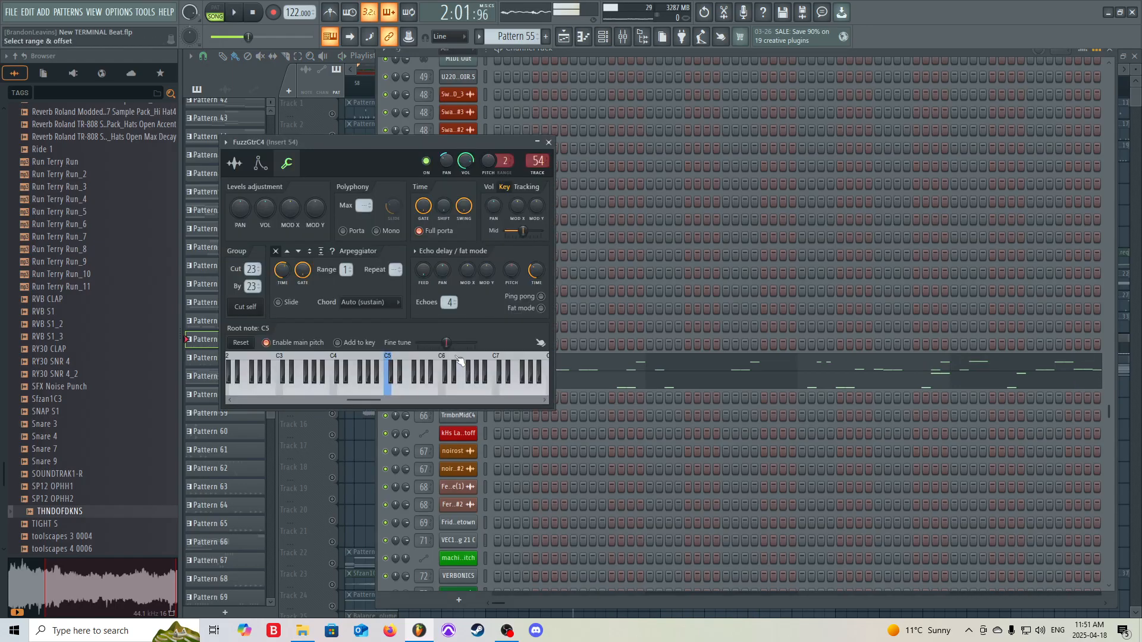
click(234, 164)
drag(270, 144, 533, 114)
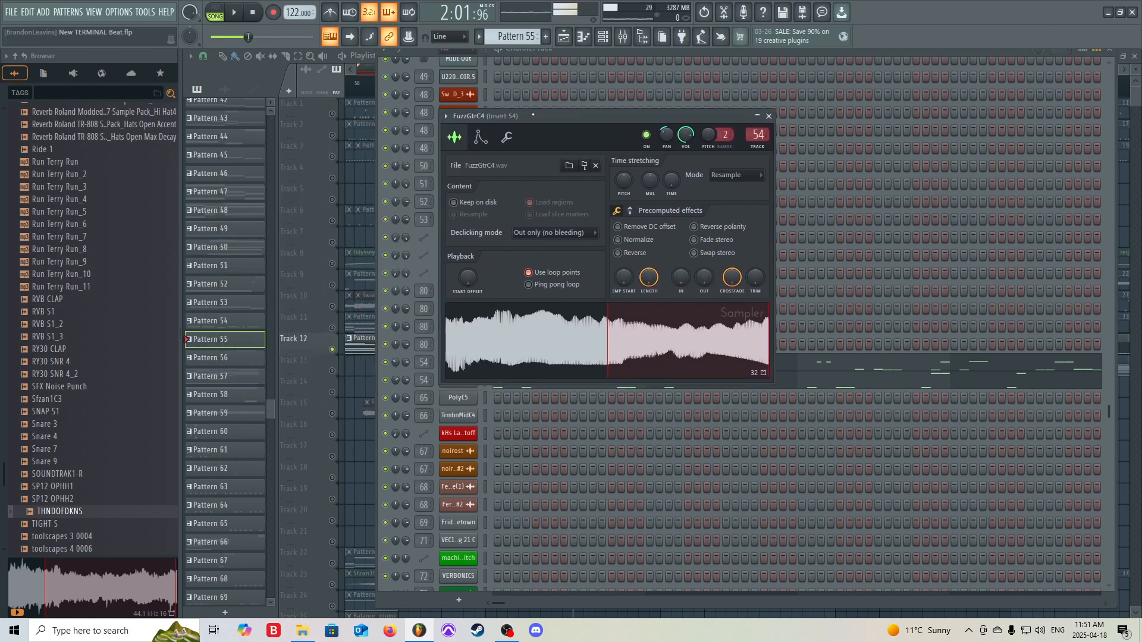
key(x)
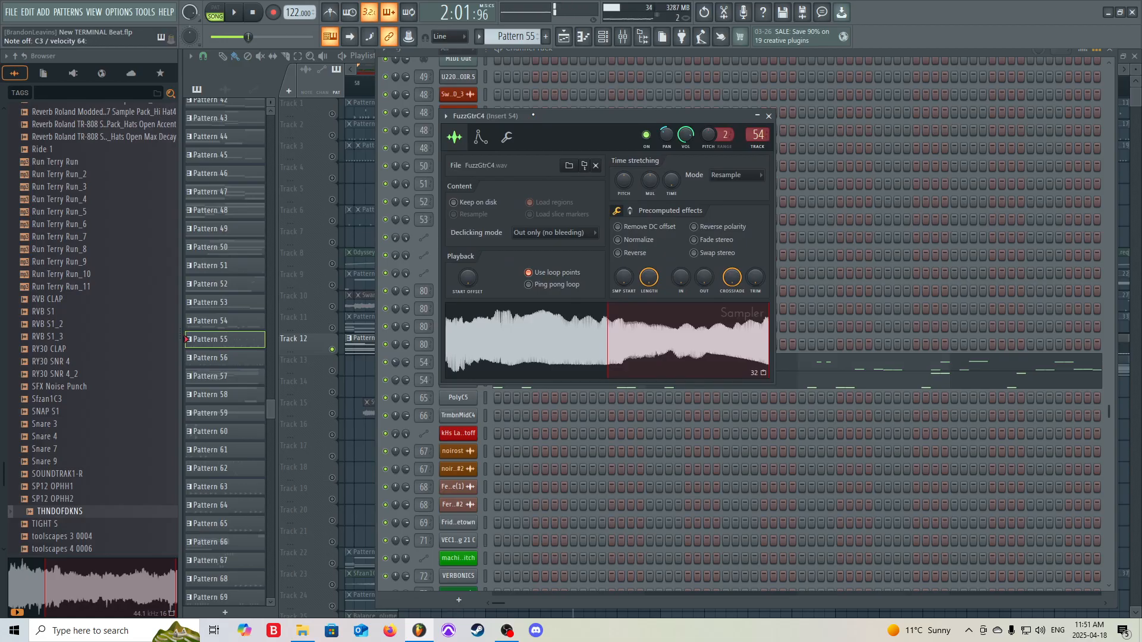
click(480, 138)
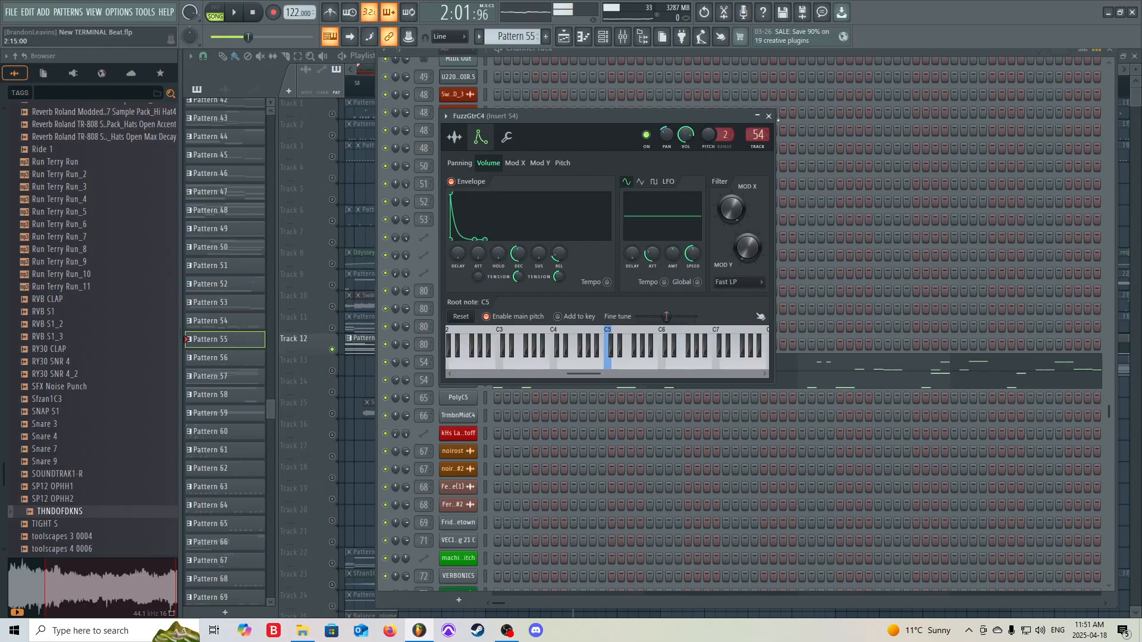
click(768, 116)
Inspect the MClavC4 channel's sample and volume envelope, and close its settings
click(458, 380)
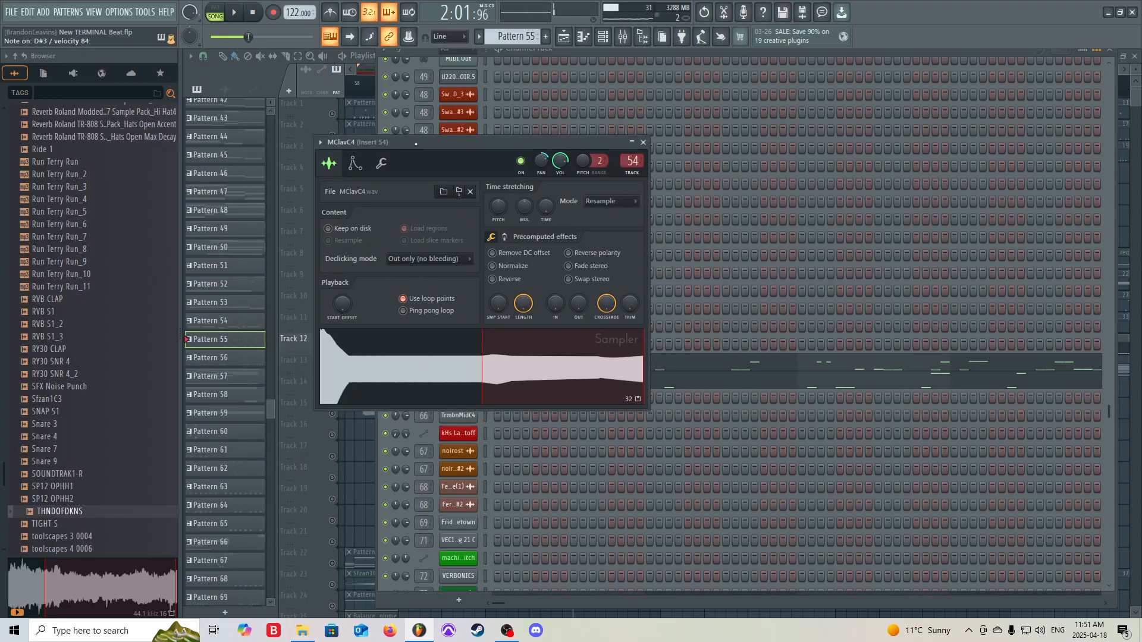
click(356, 164)
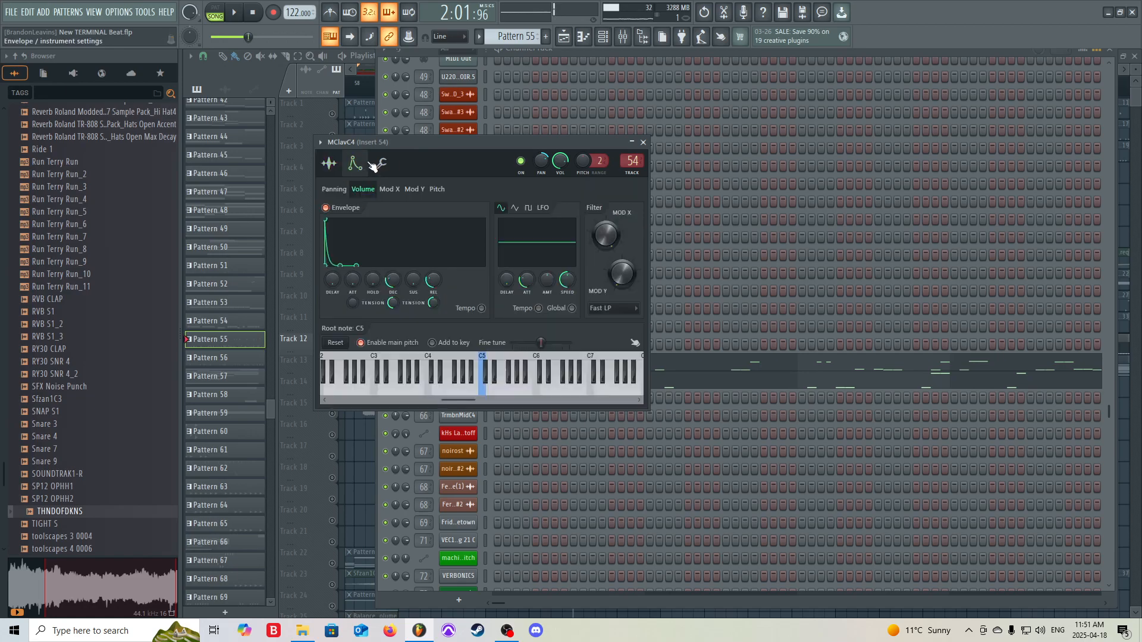
click(644, 143)
Examine the FuzzGtrC4 notes of Pattern 55 in the piano roll, return to the playlist, and unsolo Track 12
click(640, 370)
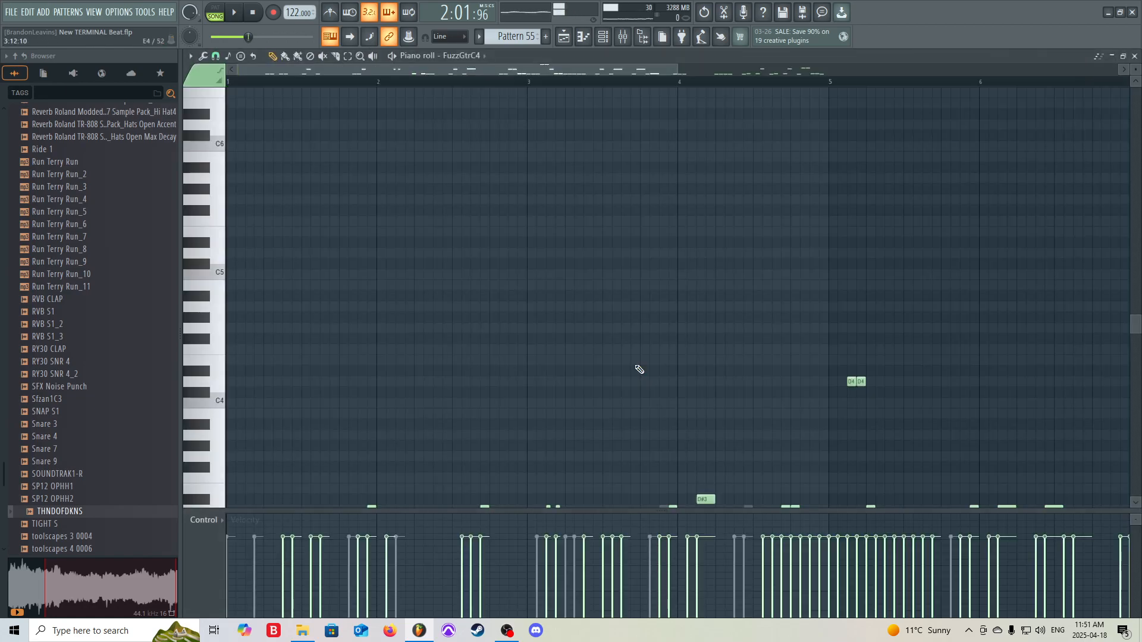
scroll(369, 330, up, 2)
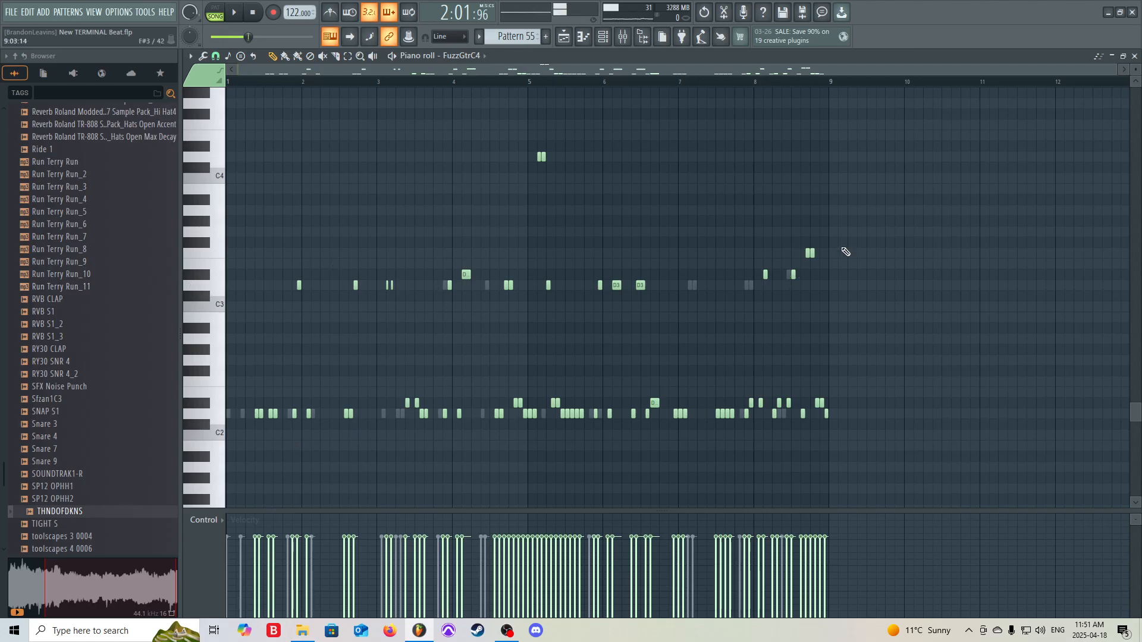
click(563, 36)
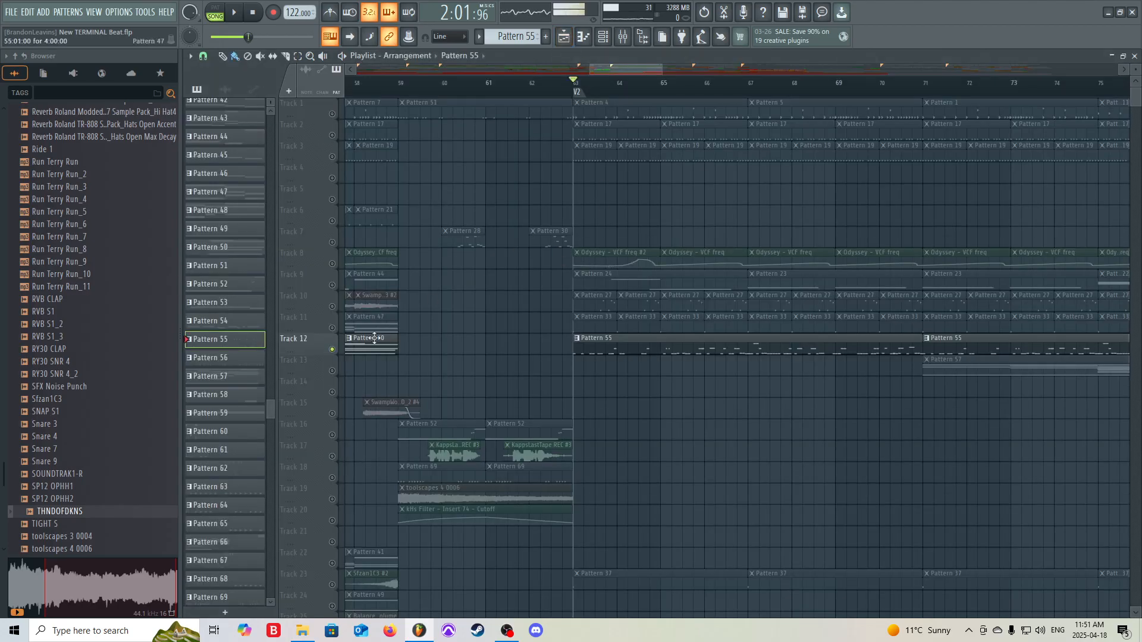
Look over the arrangement's tracks from the V2 section at bar 63 through the C2 chorus for parts not yet covered
ctrl+scroll(501, 322, down, 4)
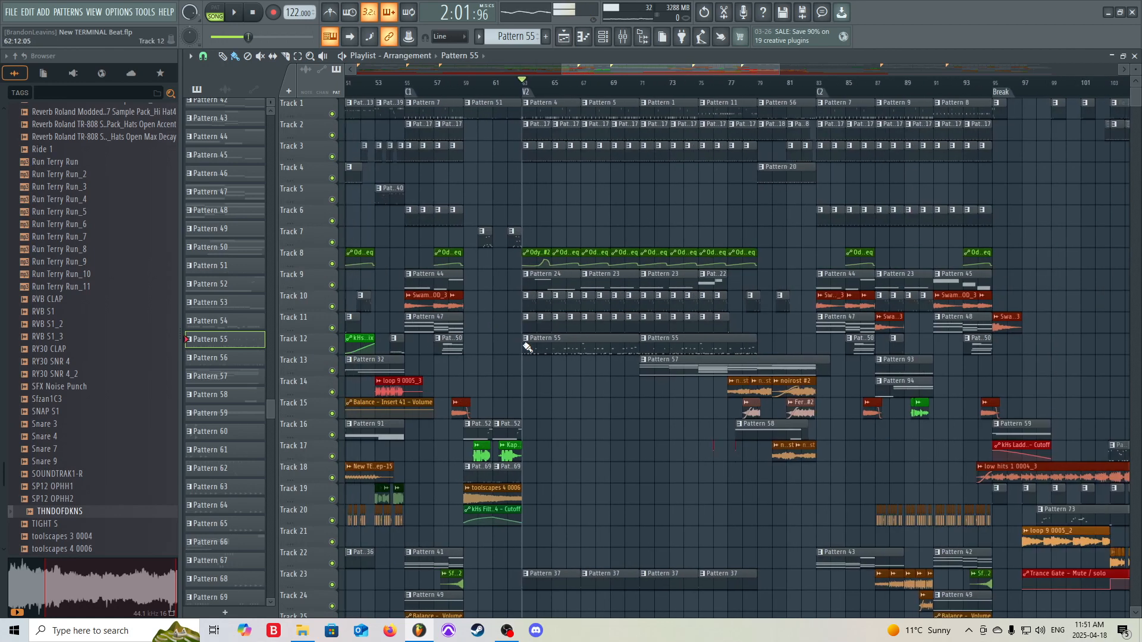
scroll(555, 399, down, 6)
ctrl+scroll(554, 398, down, 5)
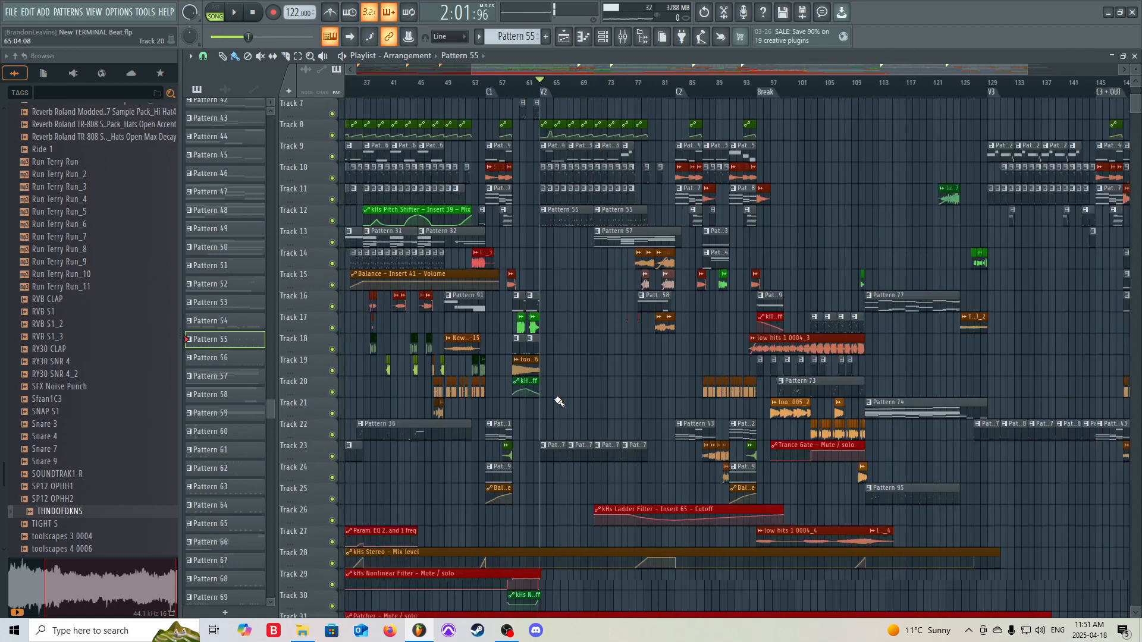
scroll(555, 398, down, 5)
ctrl+scroll(530, 376, up, 7)
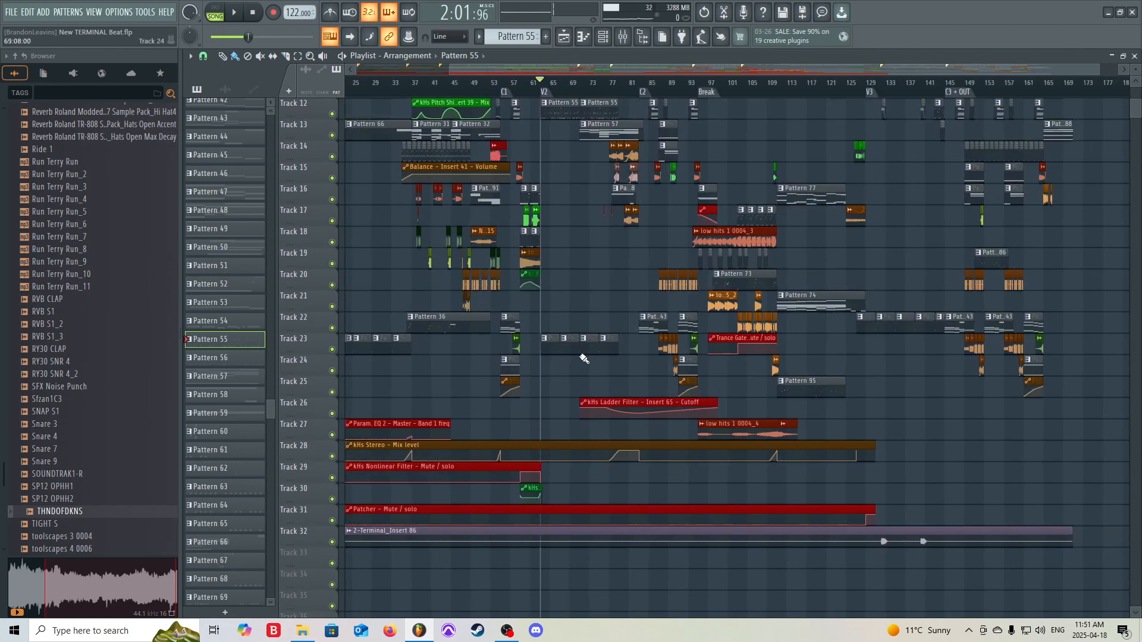
scroll(728, 254, up, 6)
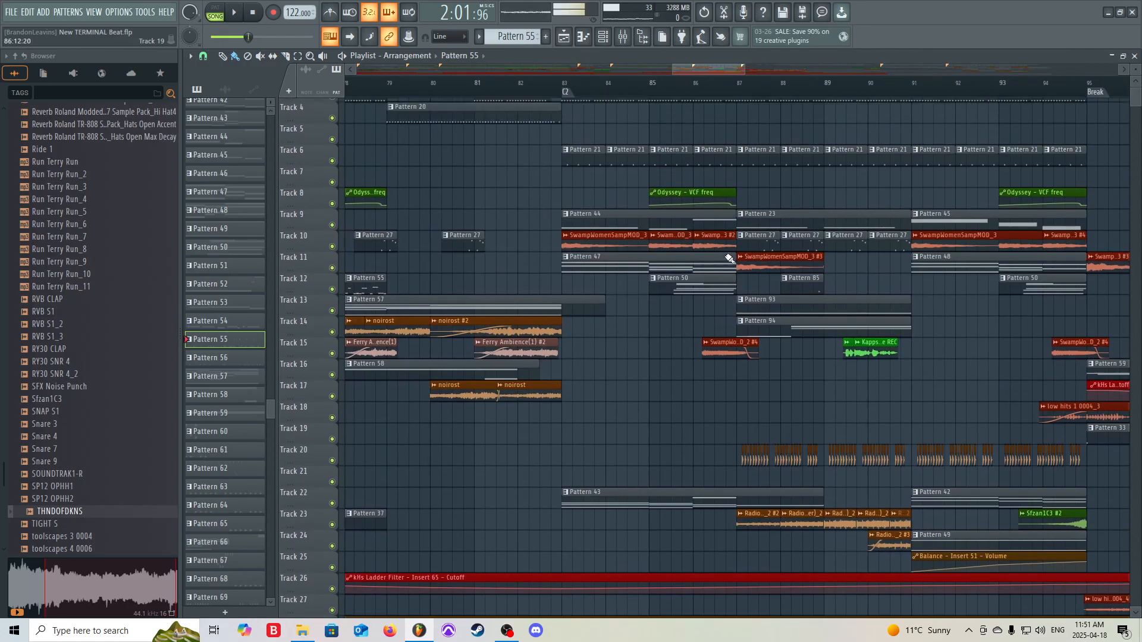
ctrl+scroll(773, 253, up, 2)
ctrl+scroll(773, 252, down, 2)
ctrl+scroll(836, 251, up, 2)
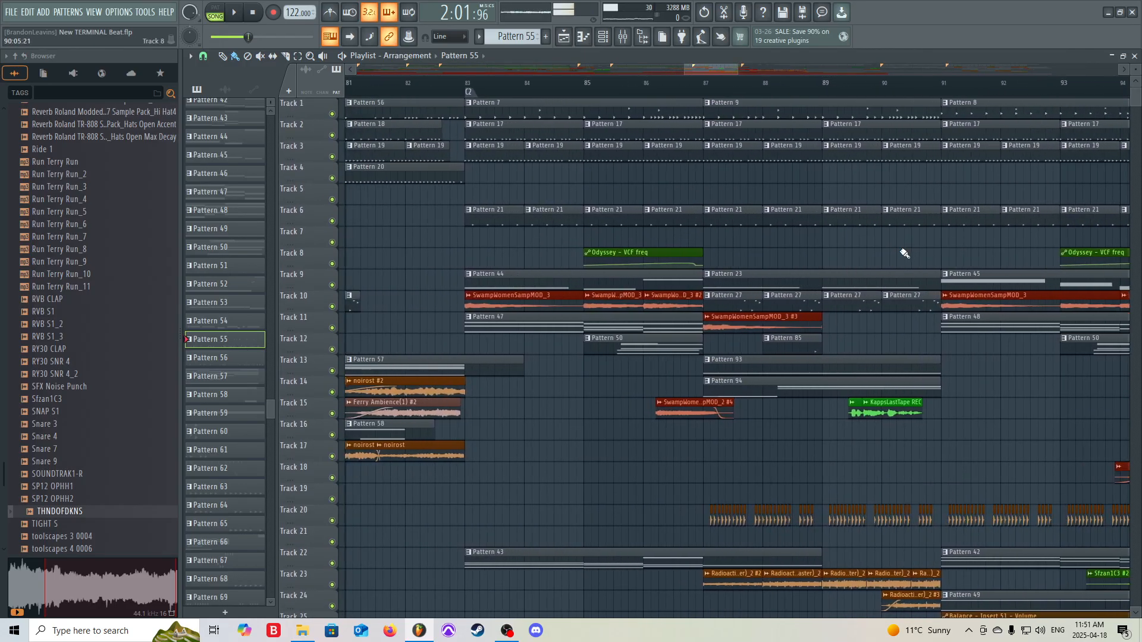
ctrl+scroll(942, 243, down, 3)
ctrl+scroll(973, 250, up, 2)
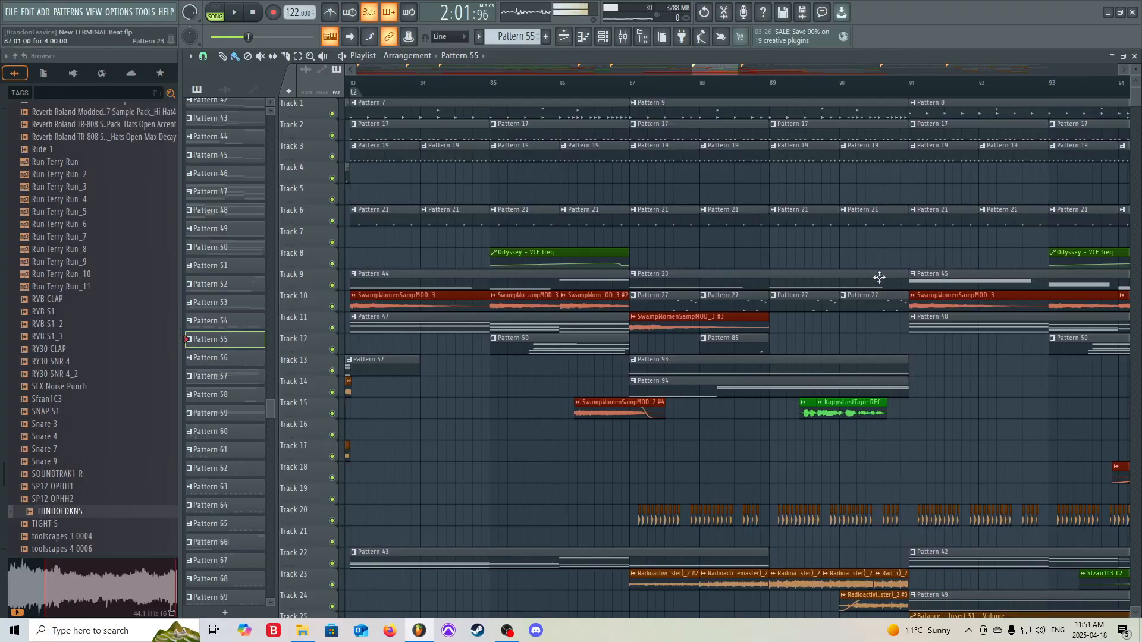
ctrl+scroll(889, 272, up, 1)
Solo Track 23, play its Radioactivity clips from bar 87, stop playback, and unsolo the track
click(588, 89)
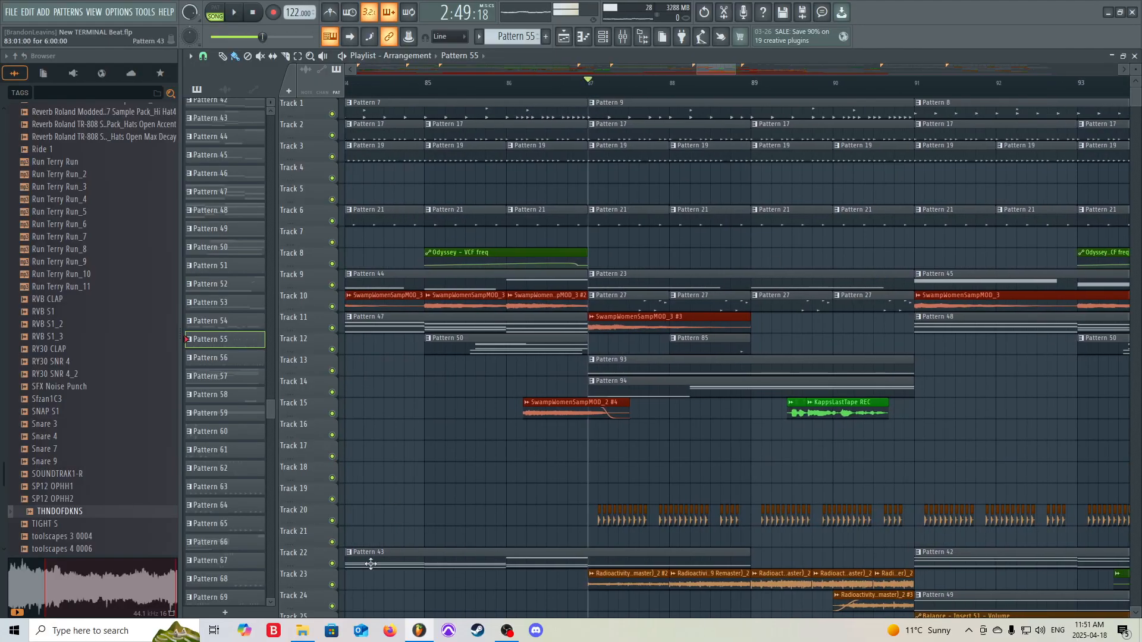
right_click(332, 585)
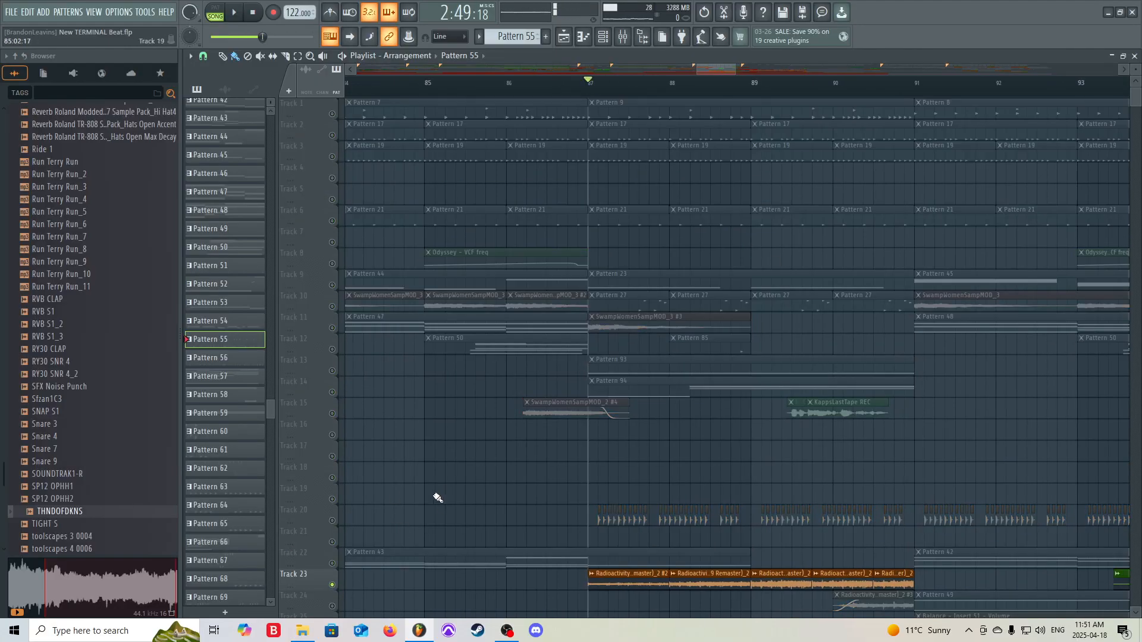
scroll(712, 458, down, 2)
scroll(712, 458, up, 1)
ctrl+scroll(712, 456, down, 3)
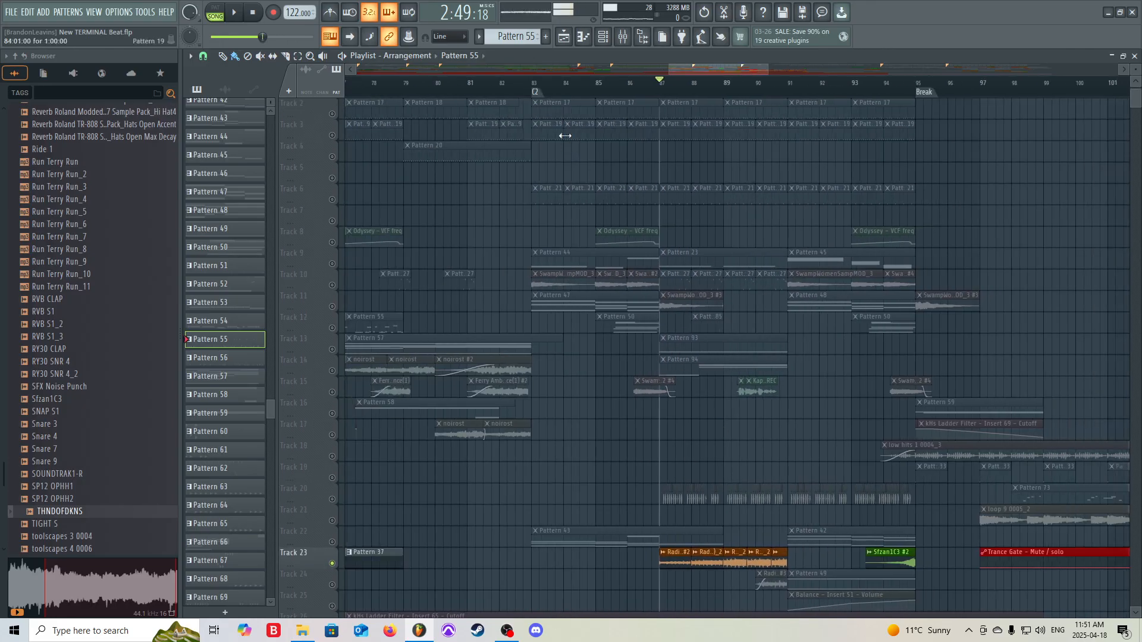
key(space)
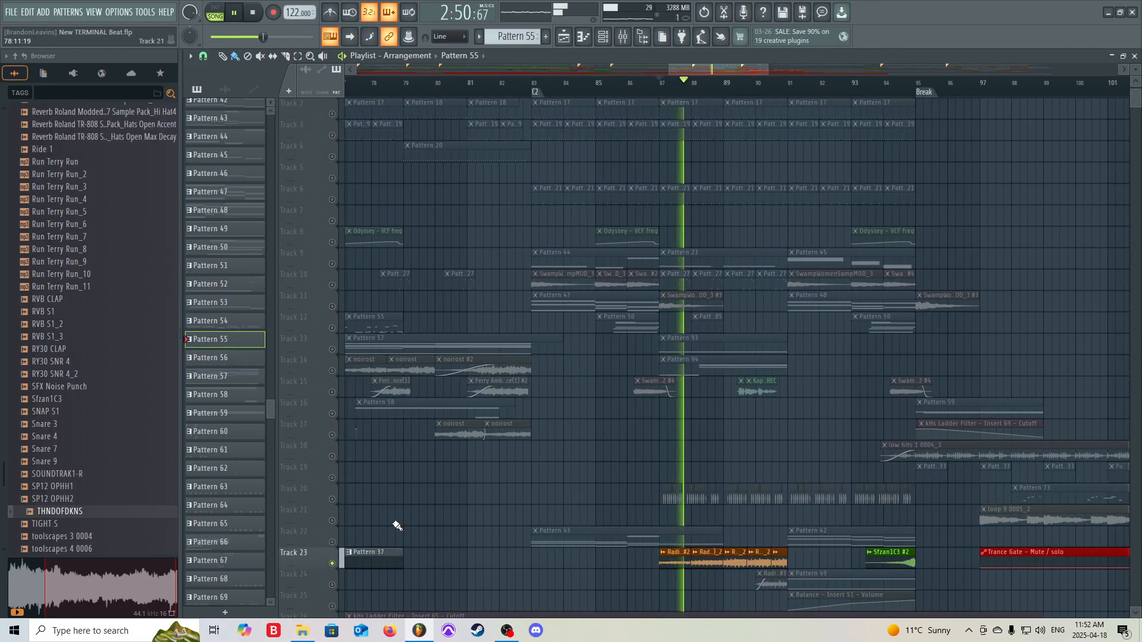
key(space)
right_click(333, 564)
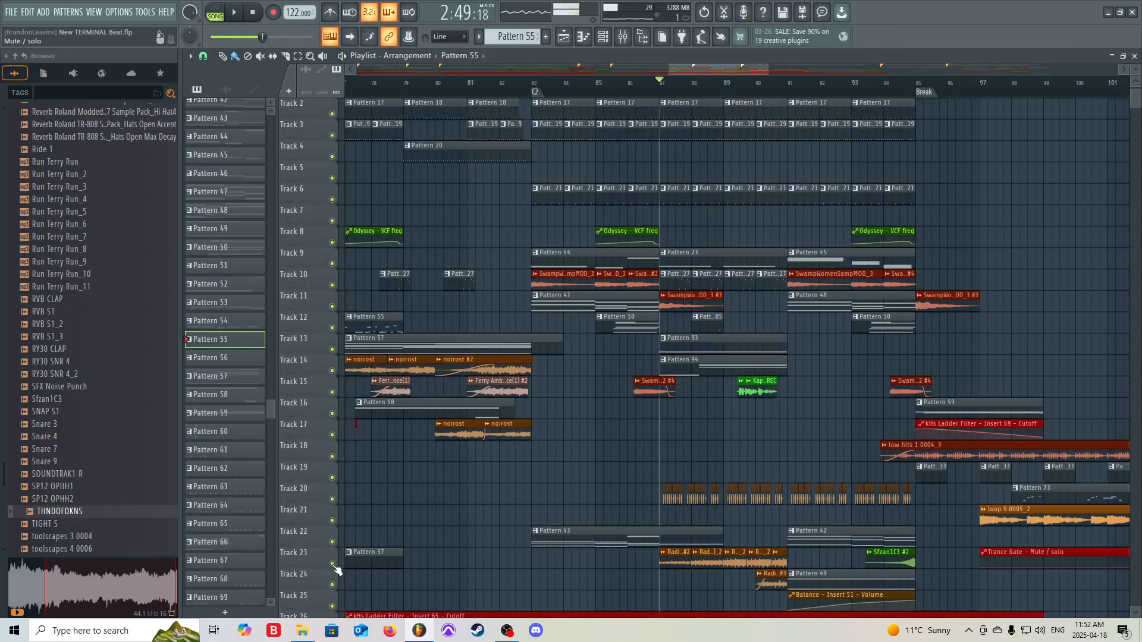
Examine the Radioactivity (2009 Remaster) clips on Tracks 23 and 24 and the surrounding tracks between bars 87 and 91
scroll(702, 515, up, 10)
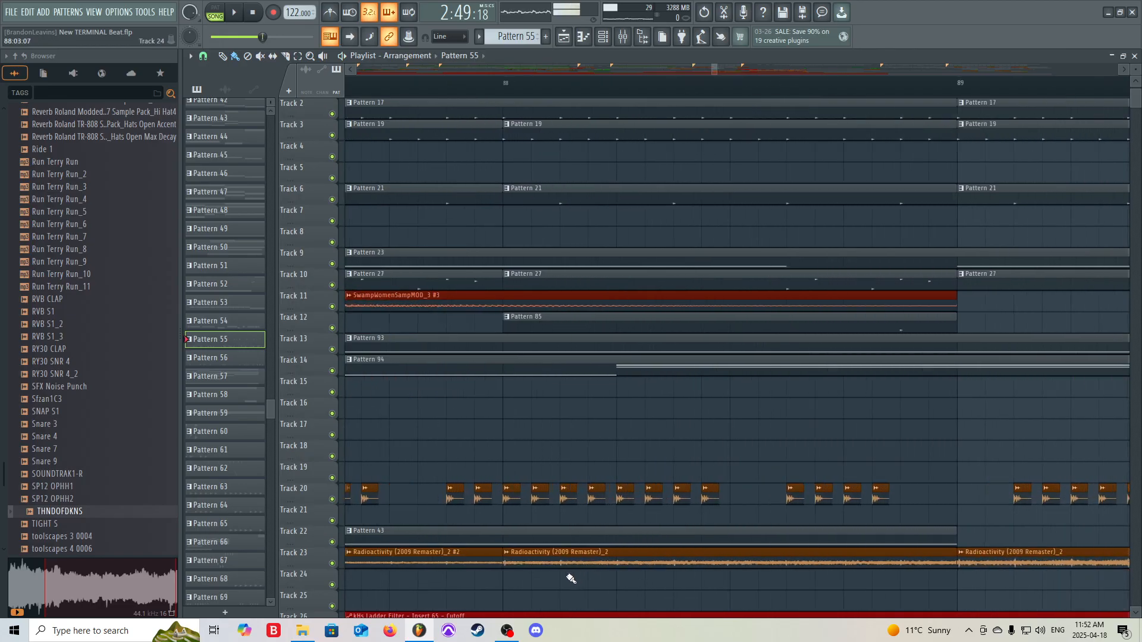
scroll(528, 562, down, 10)
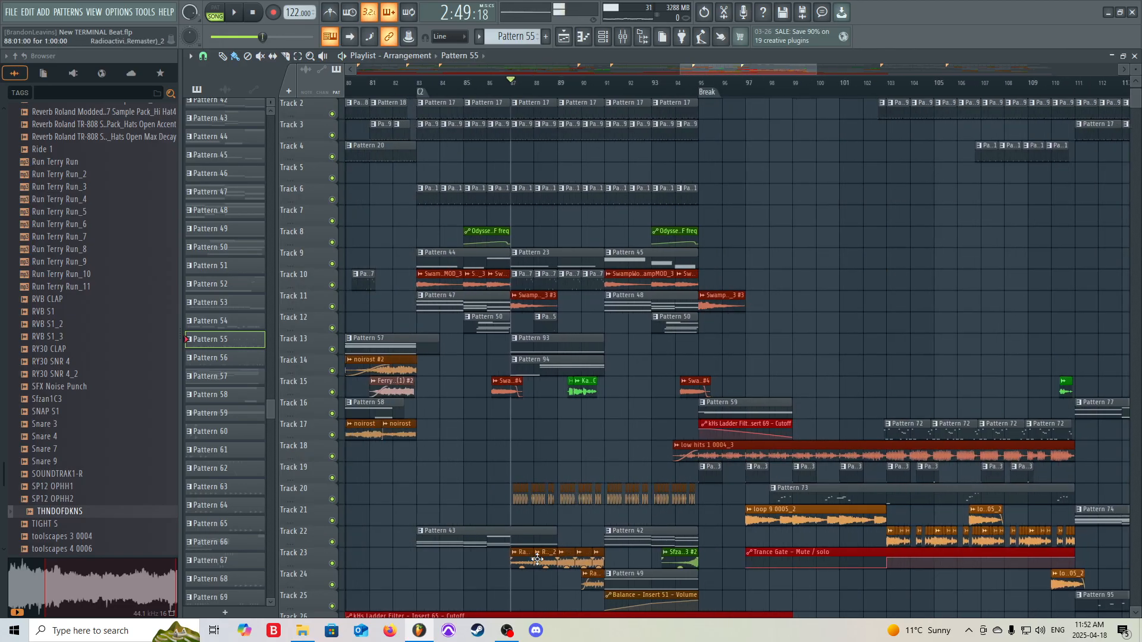
scroll(629, 431, down, 4)
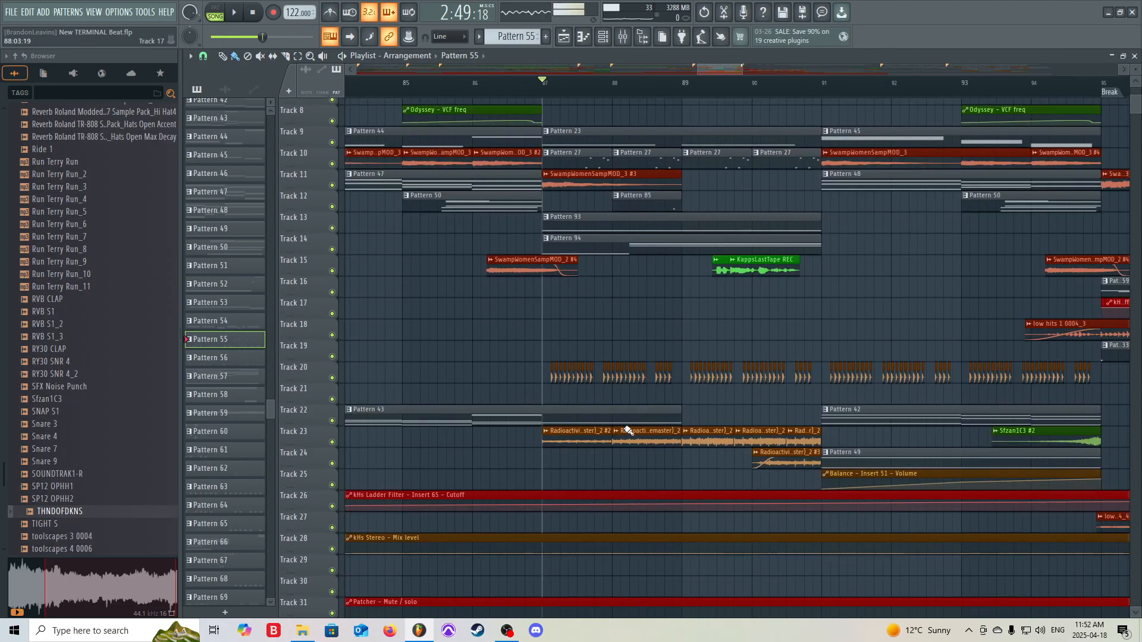
scroll(343, 335, up, 3)
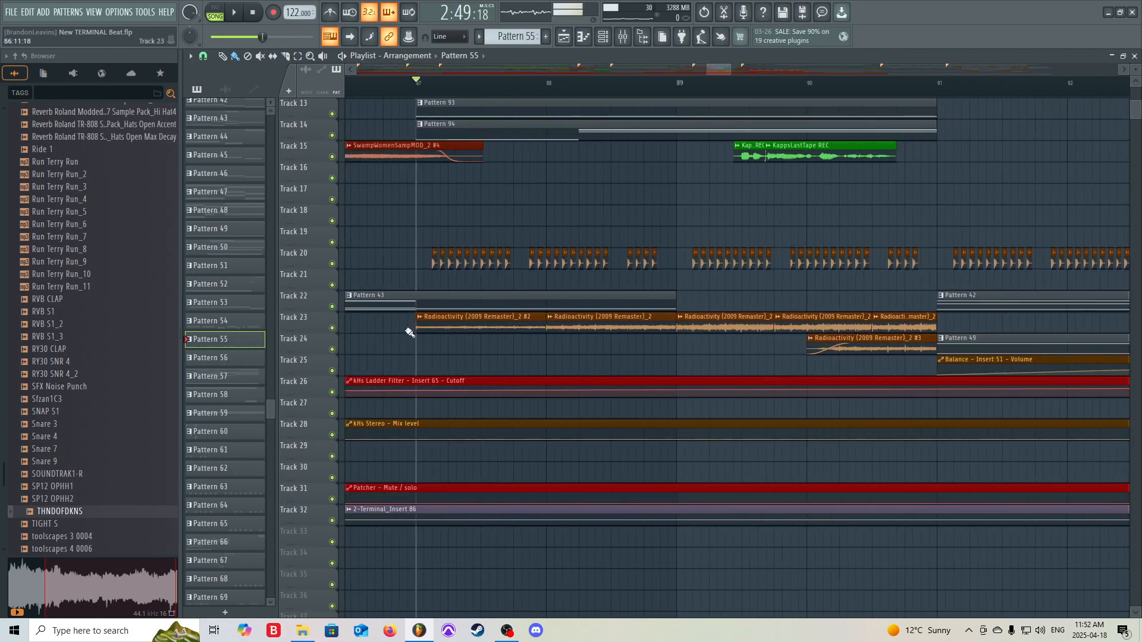
scroll(410, 342, up, 4)
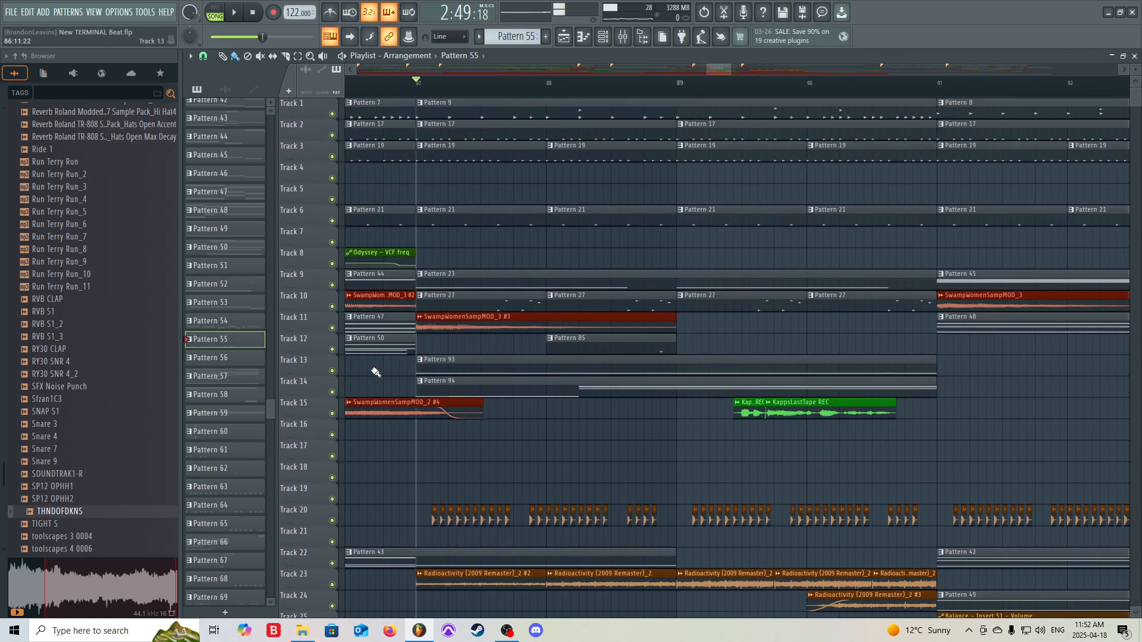
Pick Pattern 85 on Track 12 near bar 88, view it in the channel rack, play it in pattern mode, and stop playback
scroll(375, 374, down, 3)
scroll(367, 484, down, 2)
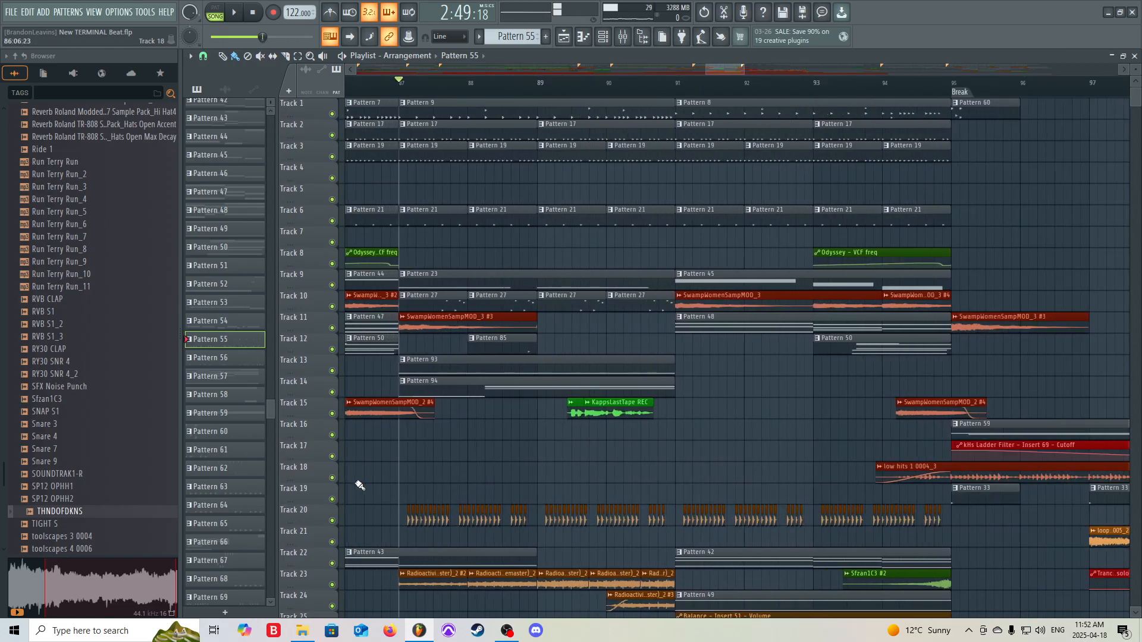
scroll(410, 339, up, 2)
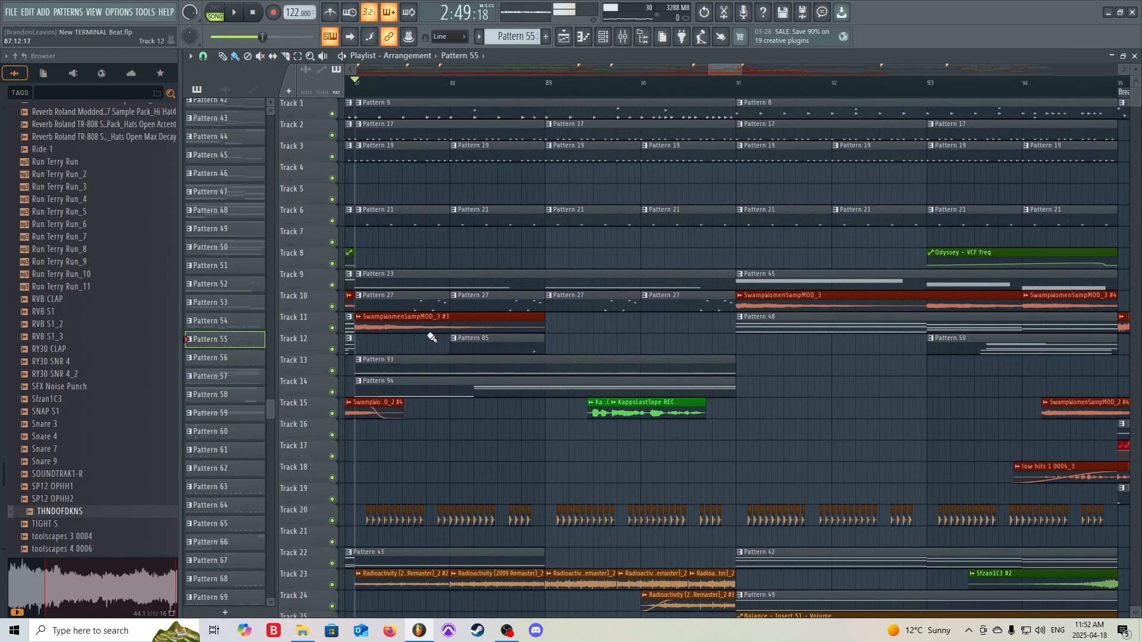
click(497, 349)
click(602, 37)
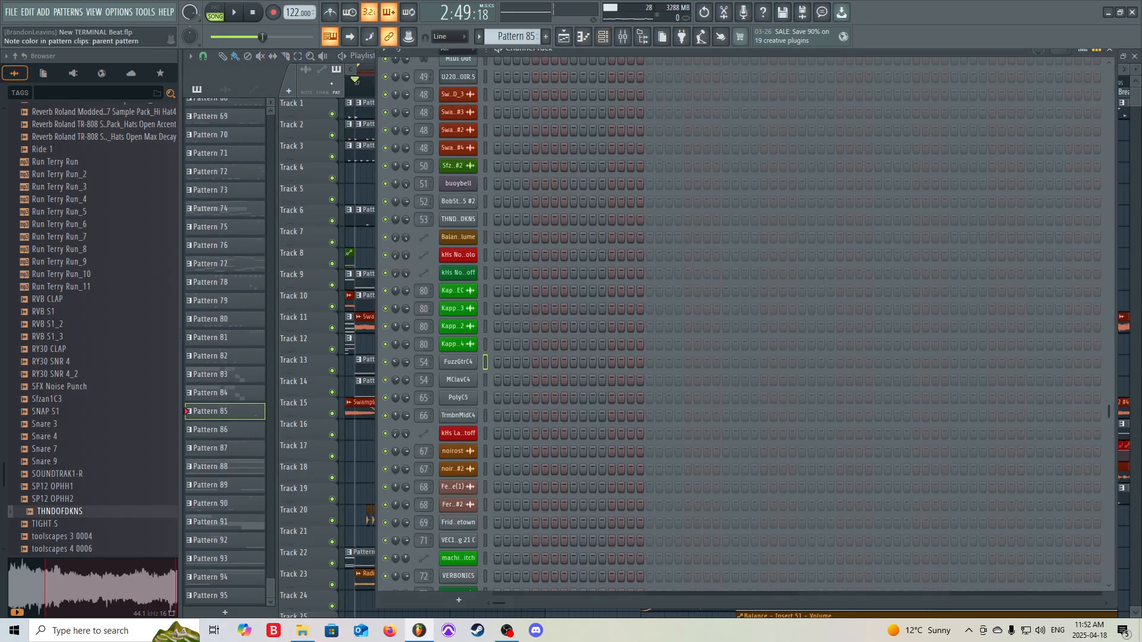
click(226, 12)
scroll(630, 426, down, 10)
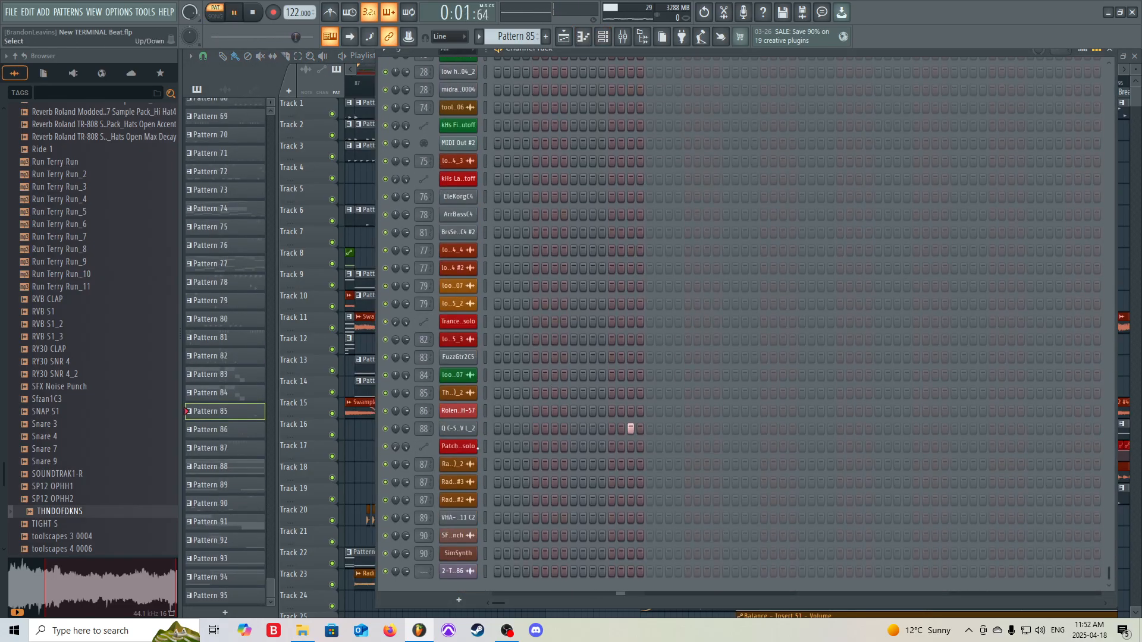
key(space)
Open the Q C-SY WAV L_2 sampler channel, locate its sample file in the browser, and preview it
click(466, 431)
drag(351, 220, 450, 139)
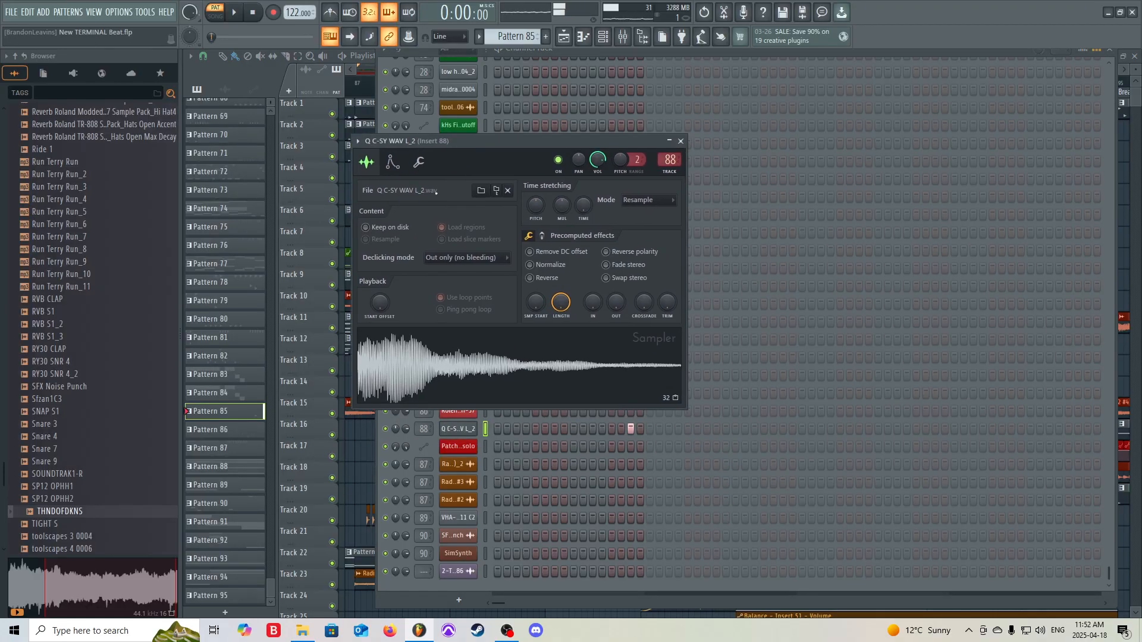
click(496, 193)
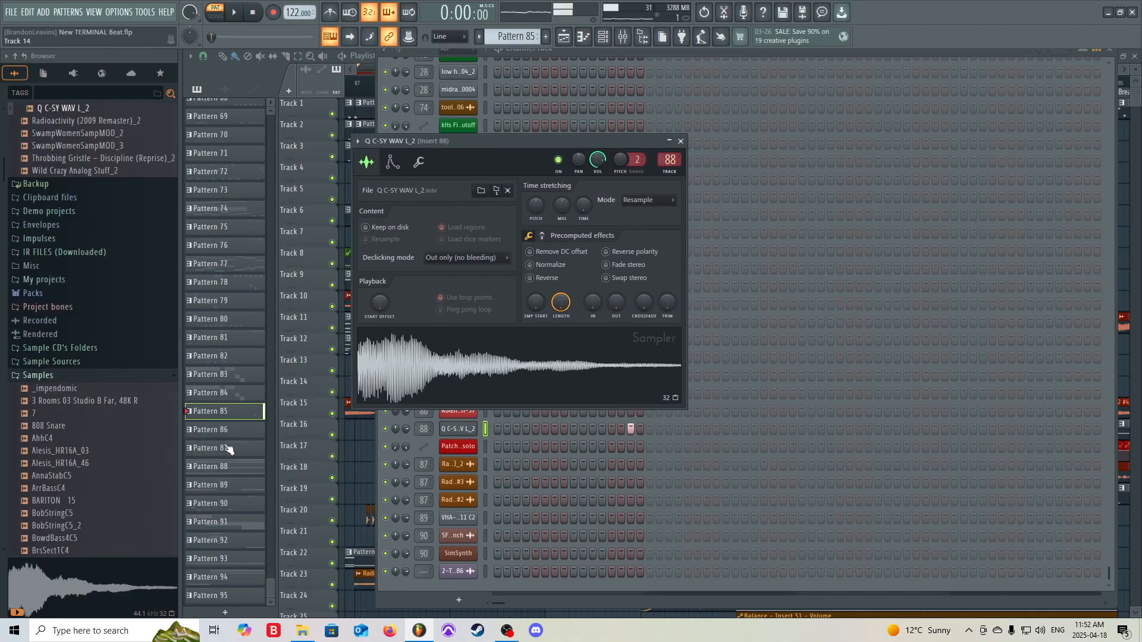
click(59, 110)
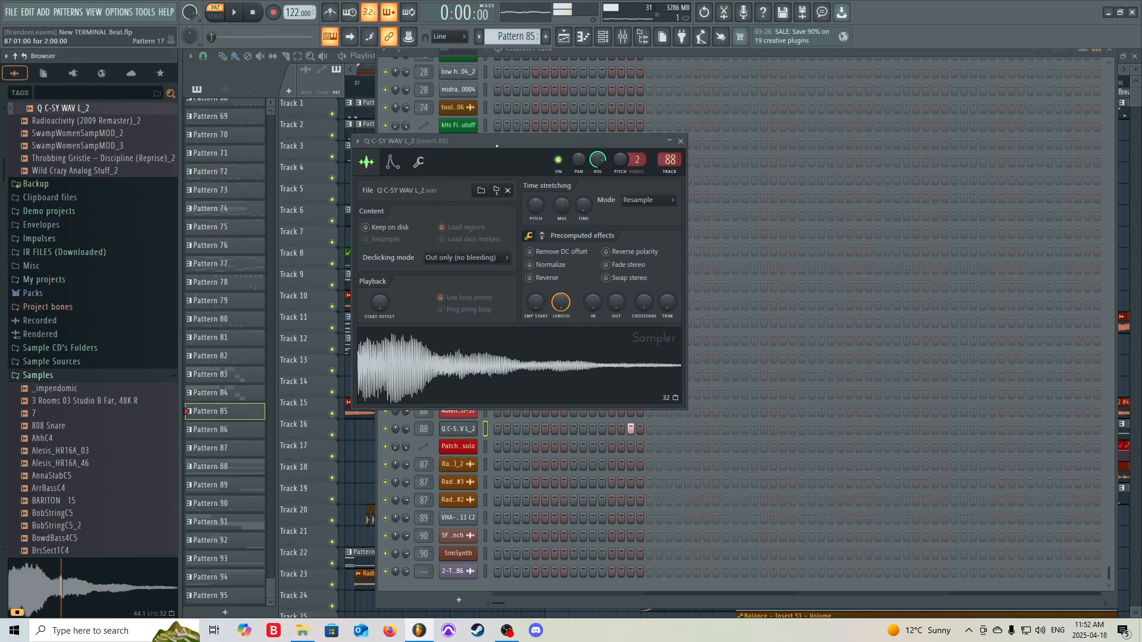
drag(499, 144, 529, 103)
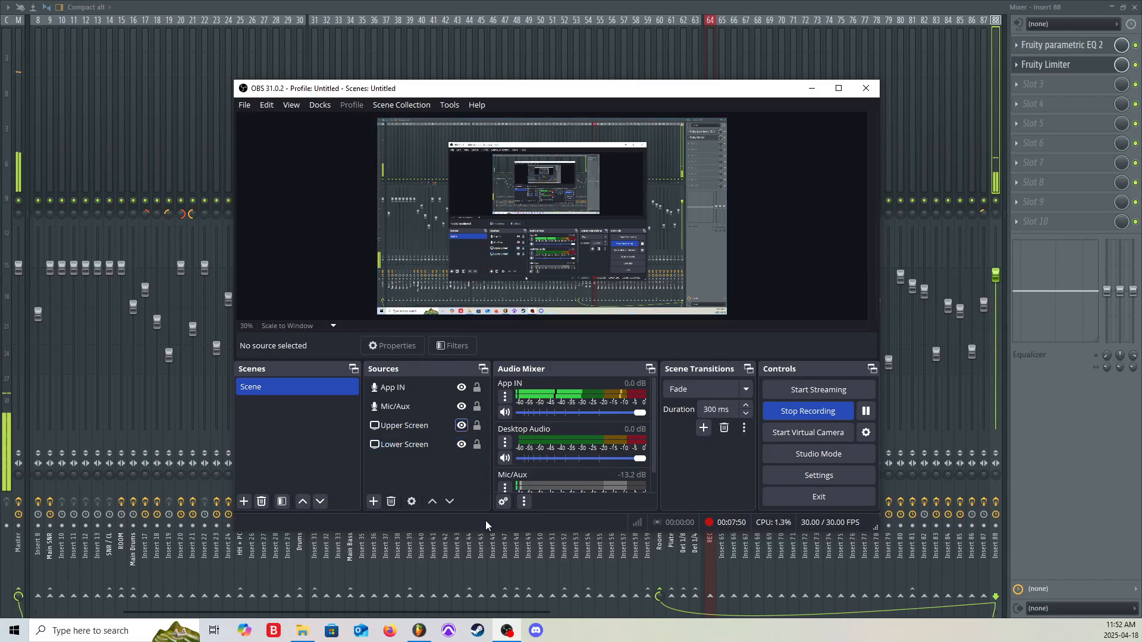
Examine Insert 88 in the mixer alongside the Room, Plate, Del 1/8 and Del 1/4 send tracks
click(486, 520)
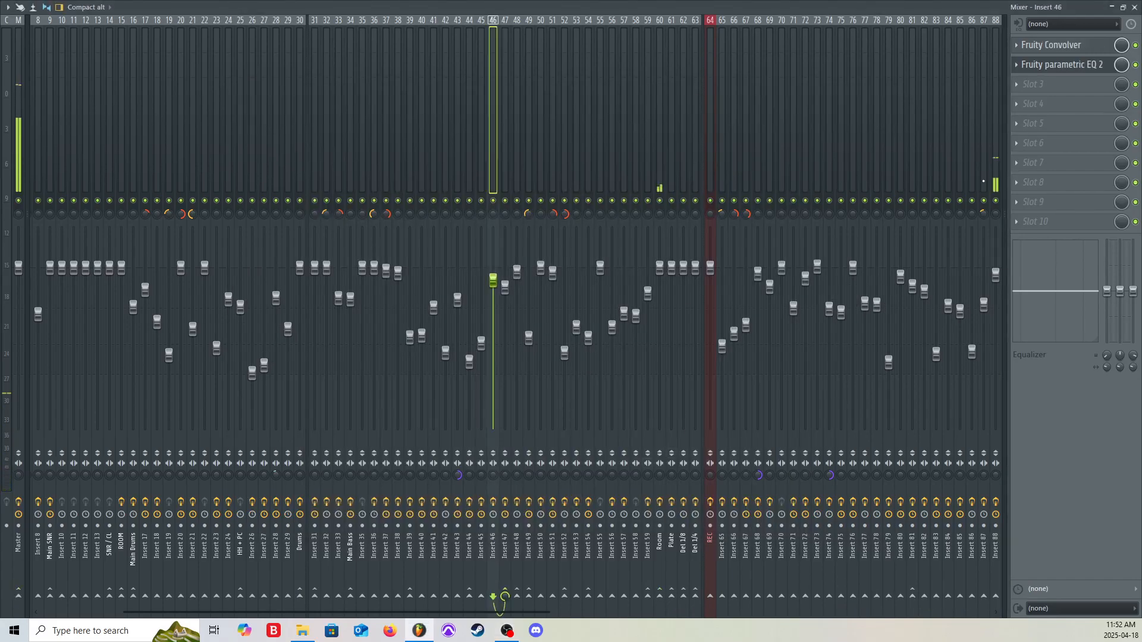
click(990, 194)
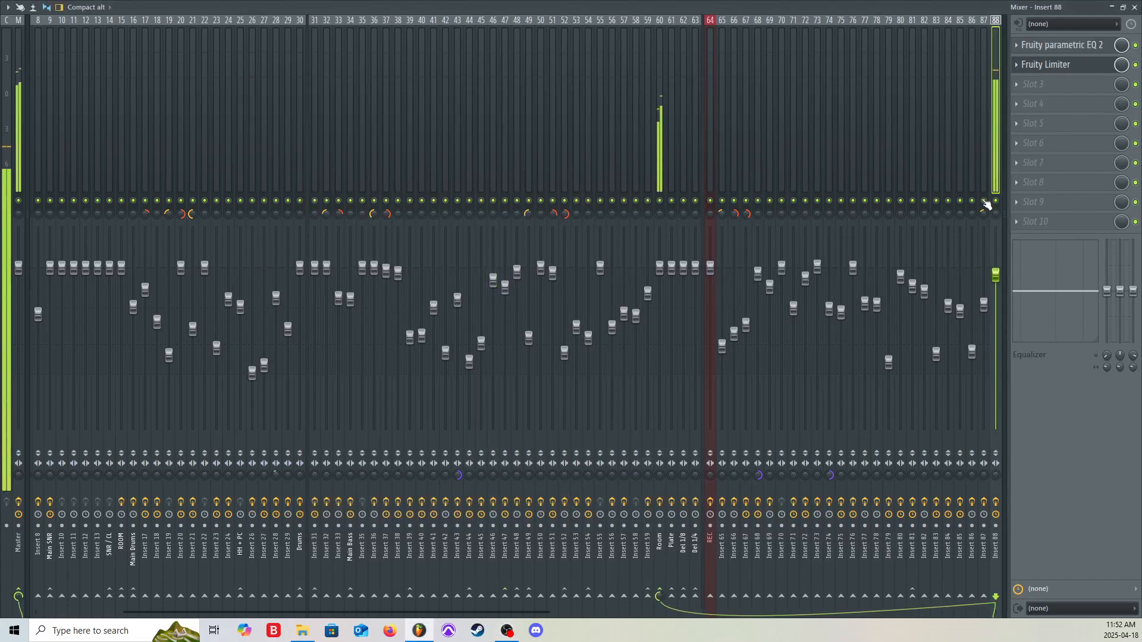
click(660, 265)
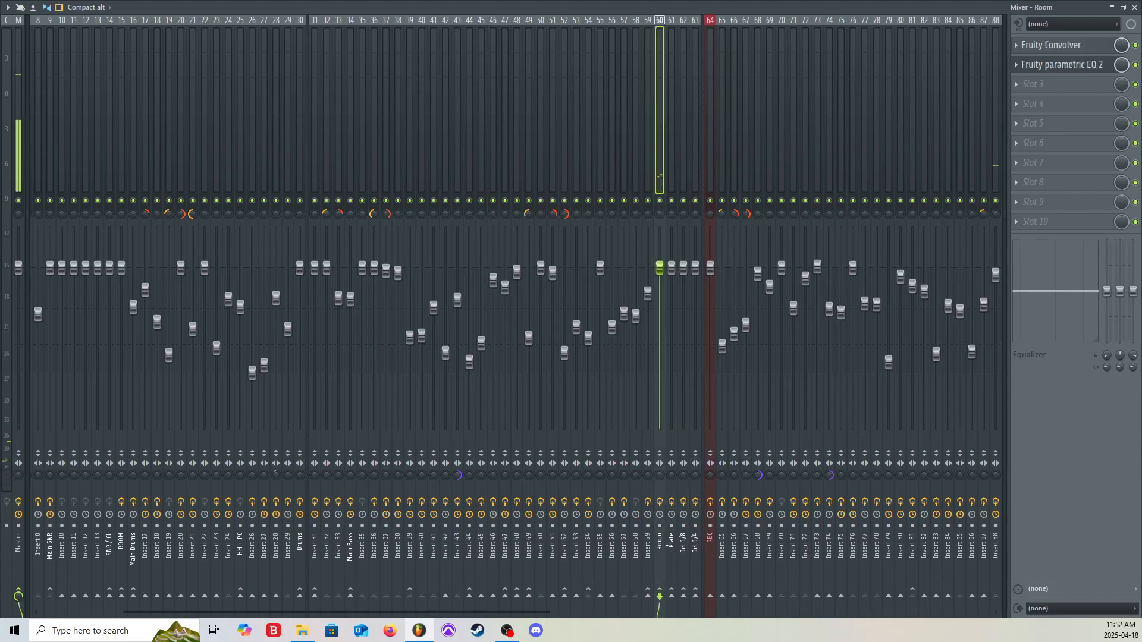
click(670, 540)
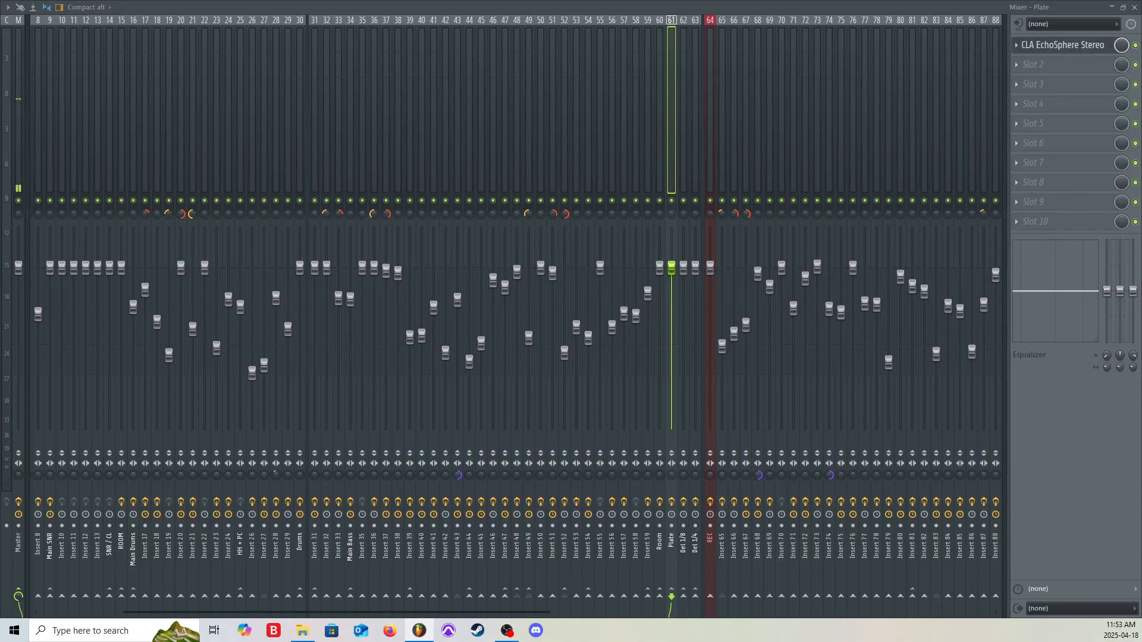
click(996, 136)
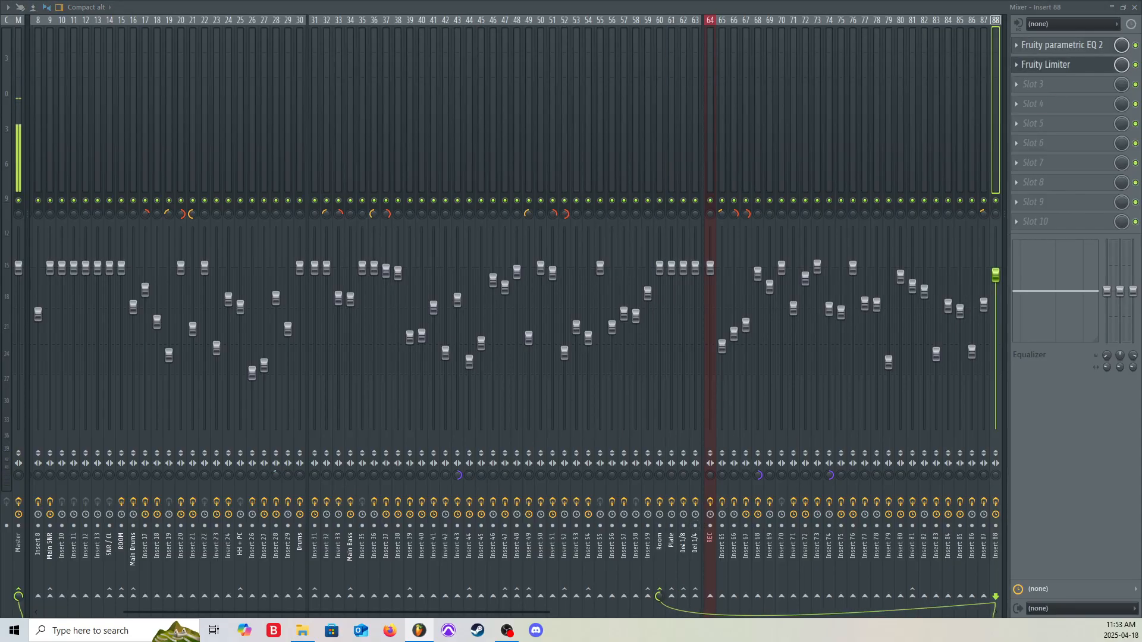
click(683, 539)
click(693, 555)
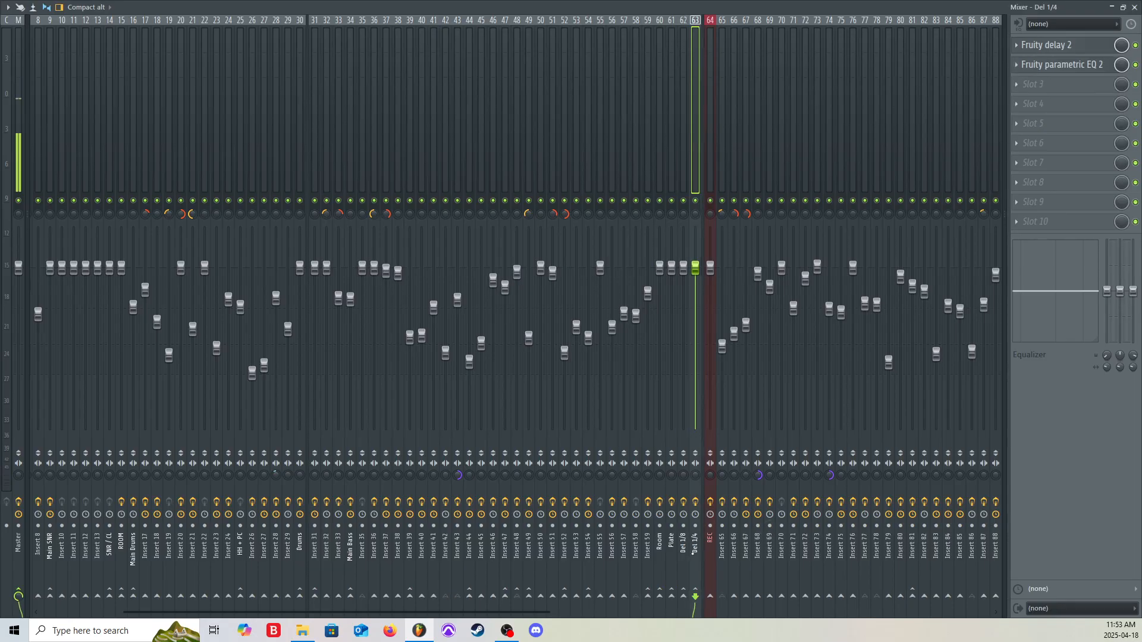
click(995, 124)
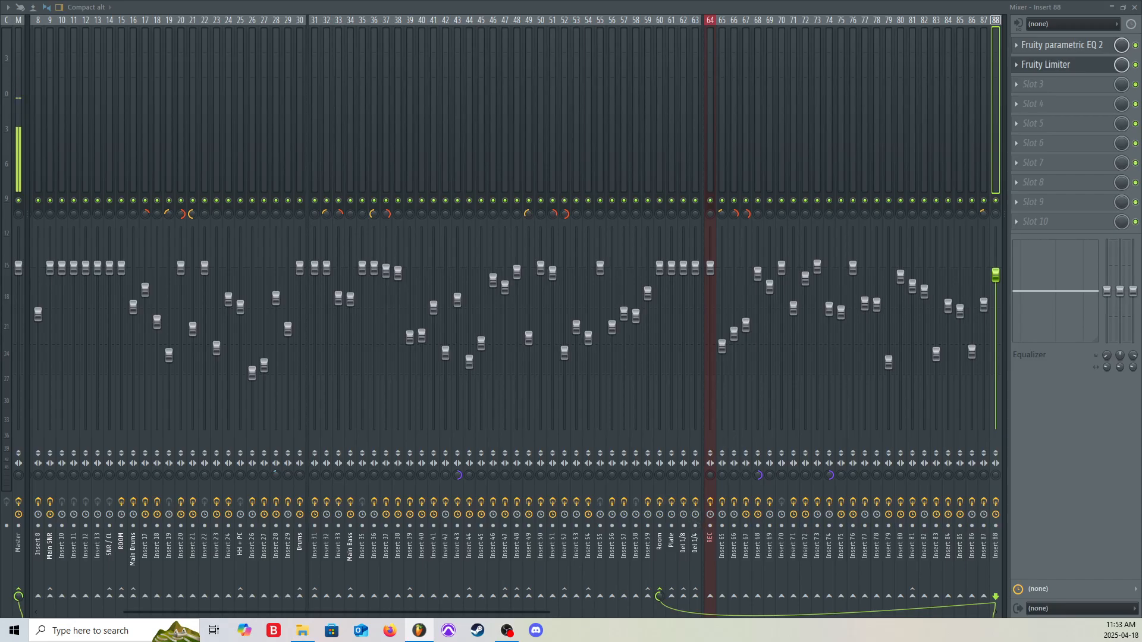
Return to the playlist and look over the arrangement from the end of C2 into the Break section
click(506, 630)
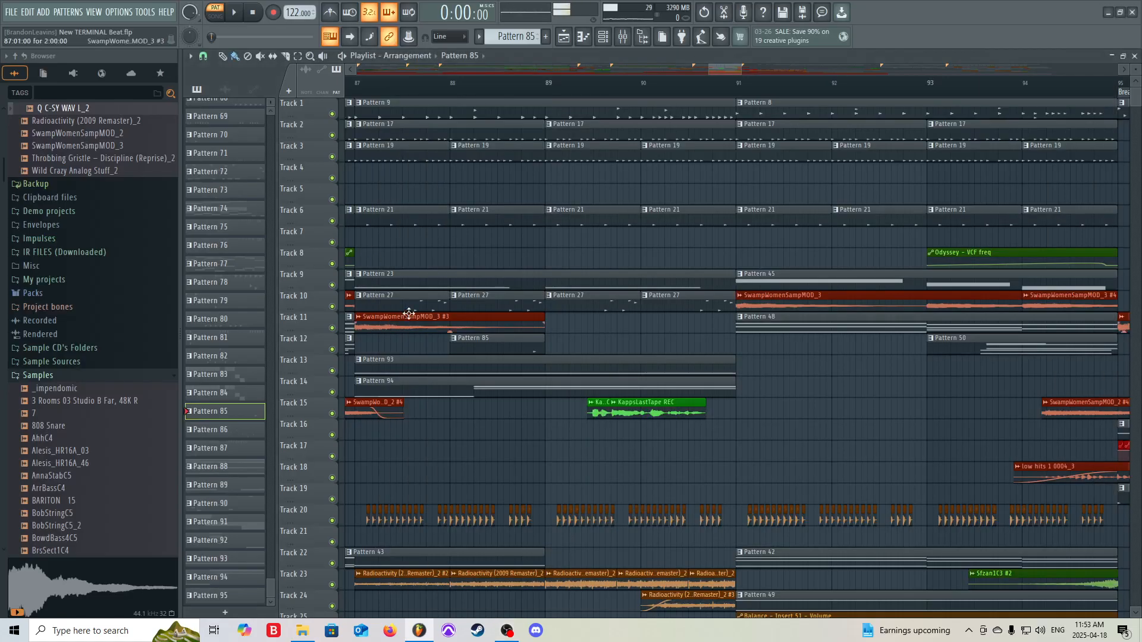
scroll(410, 313, right, 3)
scroll(393, 440, up, 4)
scroll(586, 462, down, 5)
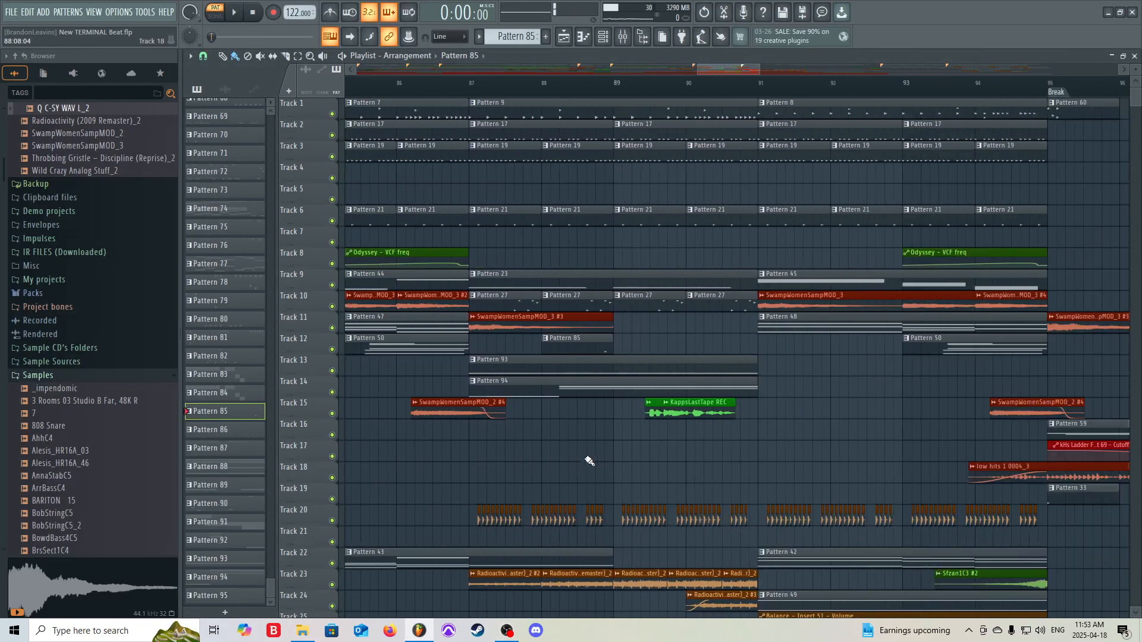
scroll(757, 378, up, 3)
scroll(732, 379, down, 3)
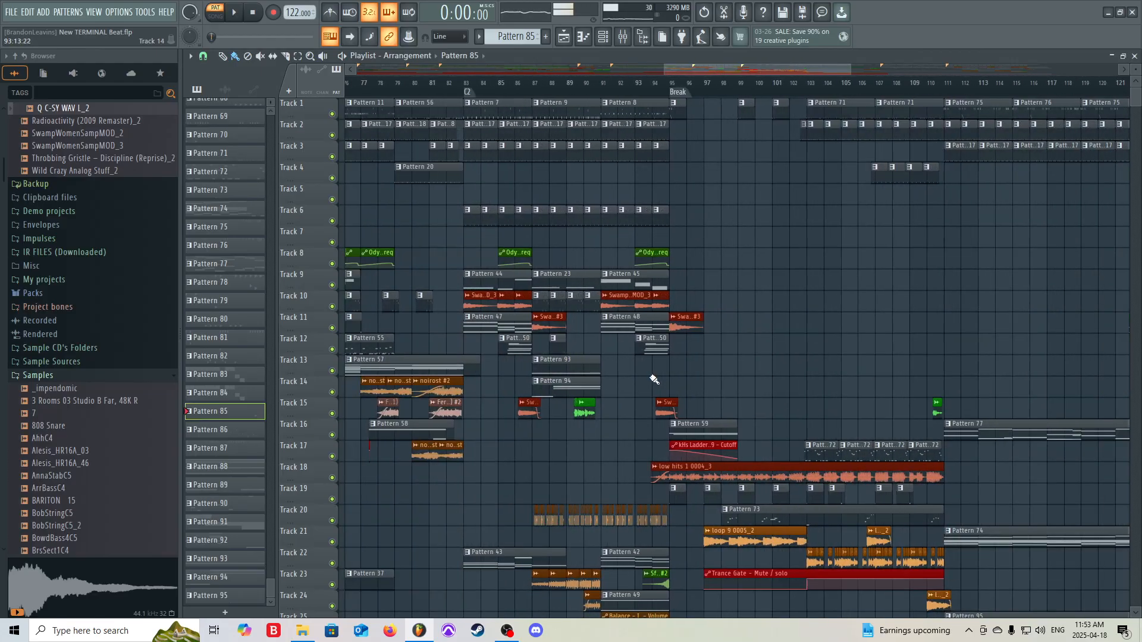
scroll(821, 319, down, 5)
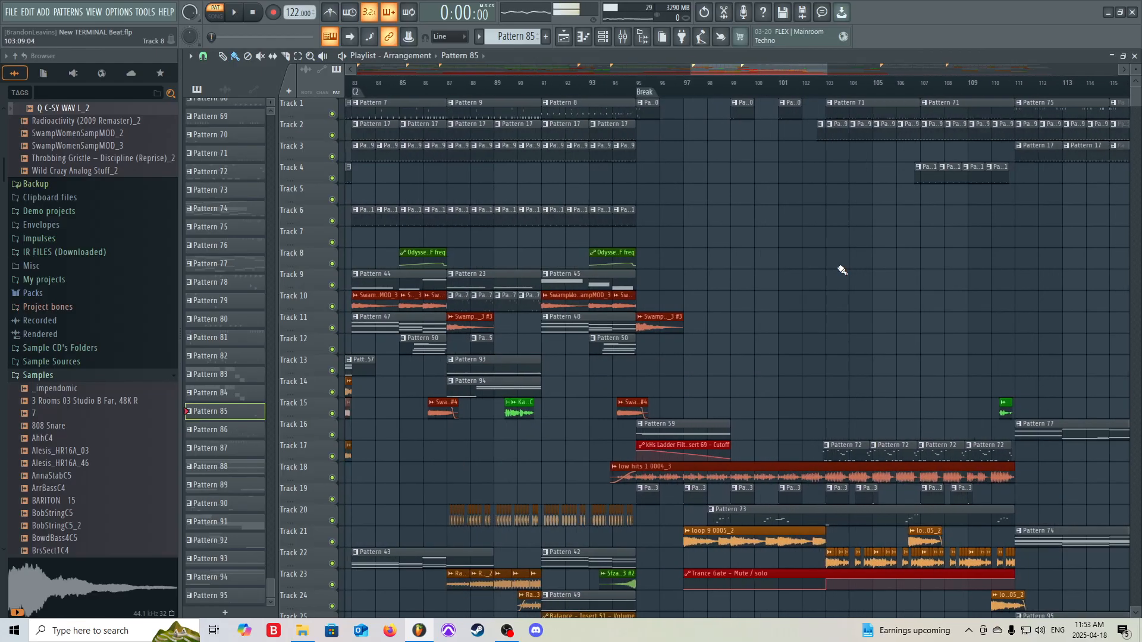
scroll(860, 267, up, 1)
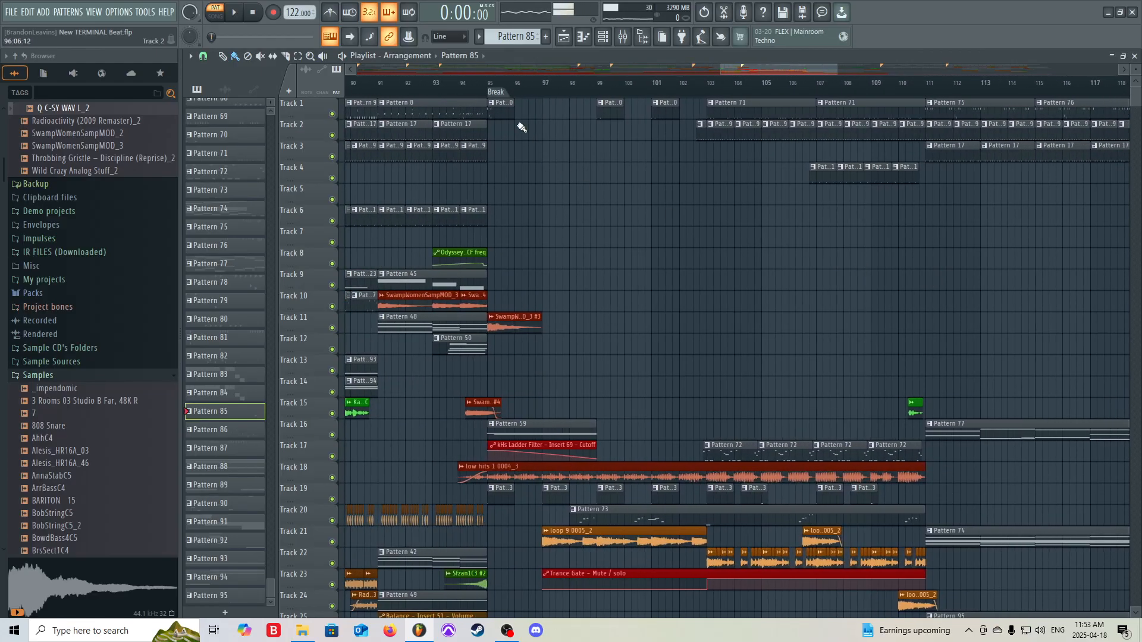
Place the playhead at the Break marker on bar 95, solo Tracks 16 and 17, and start playback
click(488, 85)
scroll(601, 260, up, 2)
scroll(640, 253, down, 3)
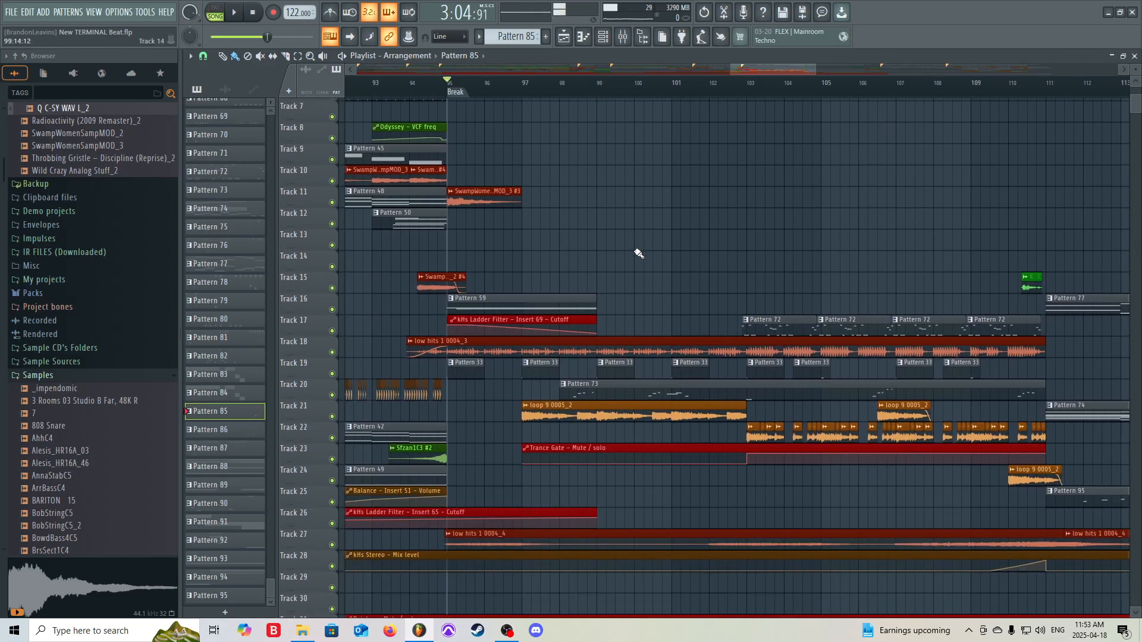
scroll(738, 256, down, 5)
scroll(837, 258, up, 6)
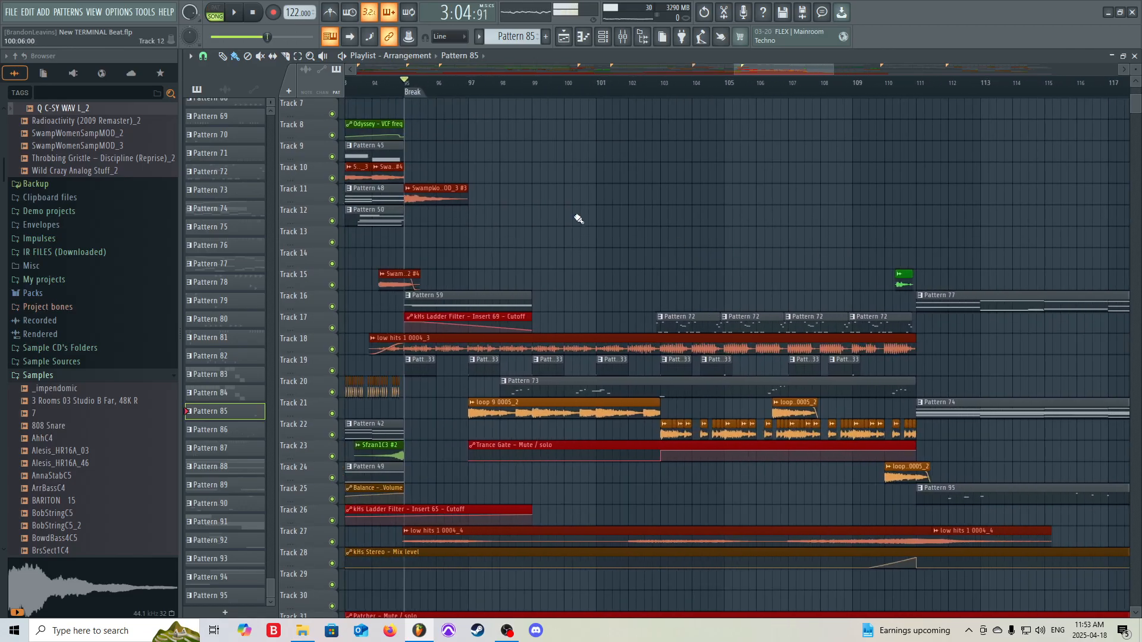
right_click(332, 307)
click(333, 327)
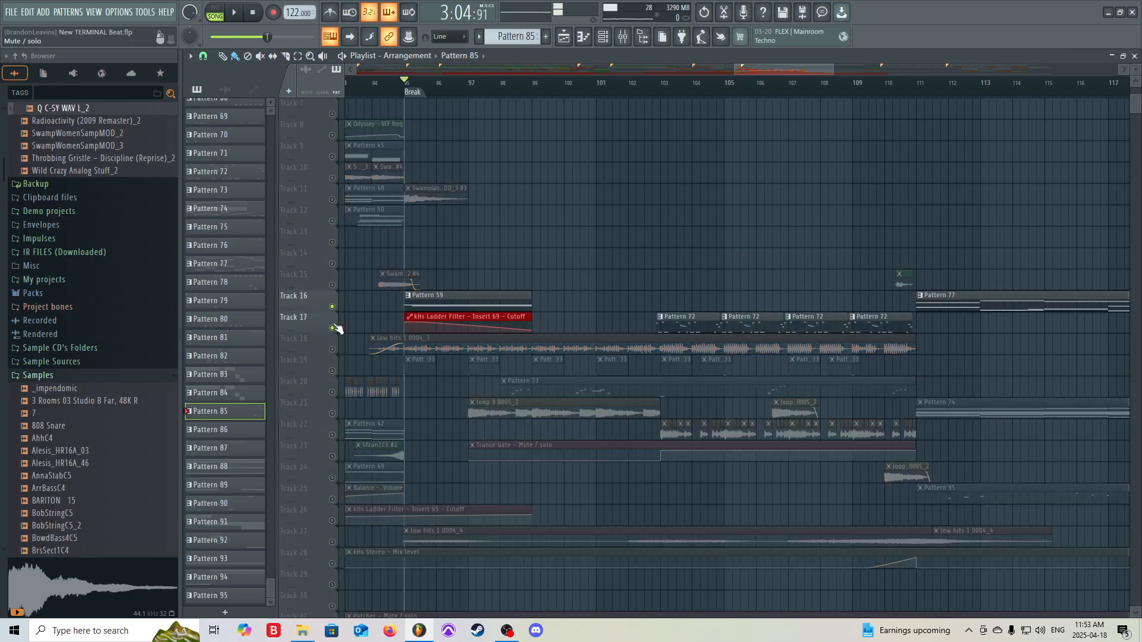
scroll(463, 265, up, 5)
scroll(464, 268, down, 3)
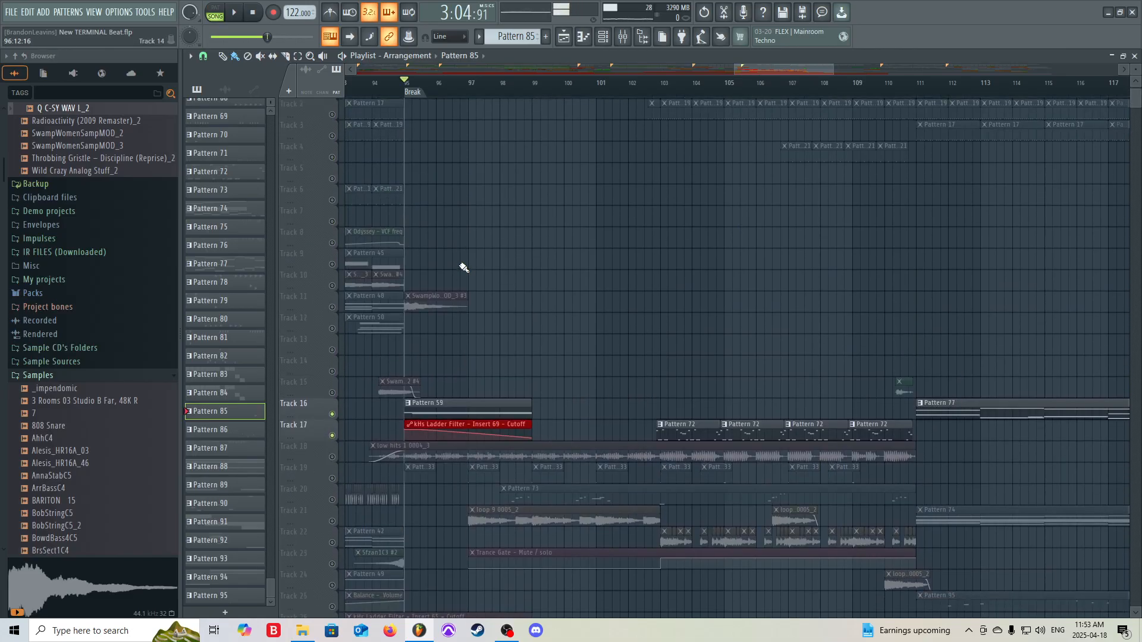
key(space)
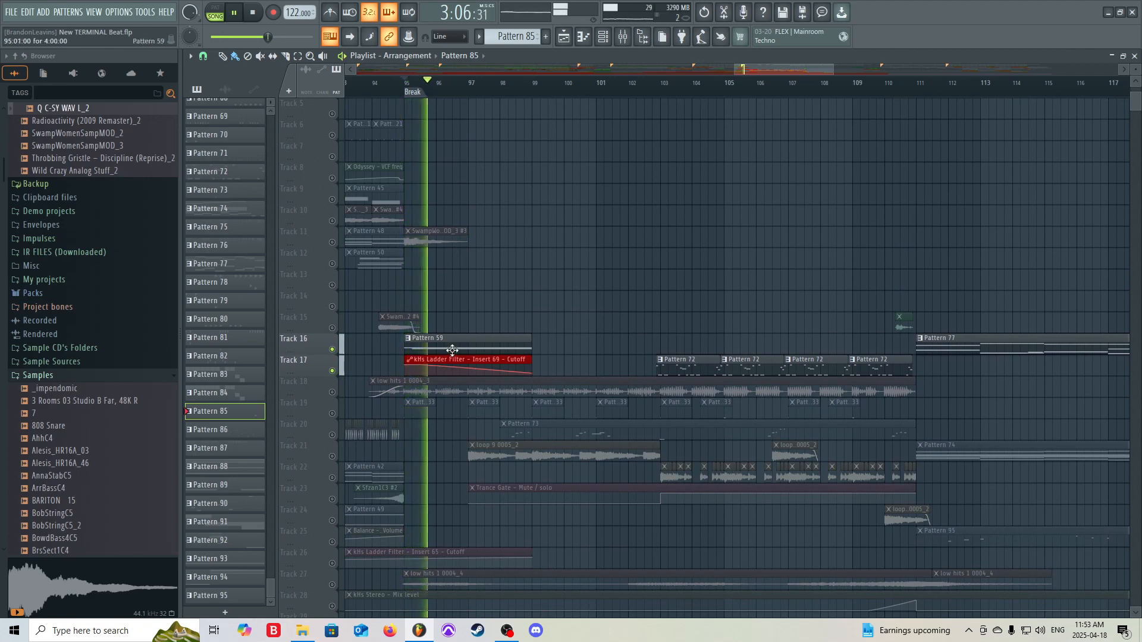
Inspect Pattern 59's Fridge Hum @ Laketown sampler from the channel rack, stop playback, and return to the playlist
click(602, 37)
scroll(589, 356, up, 8)
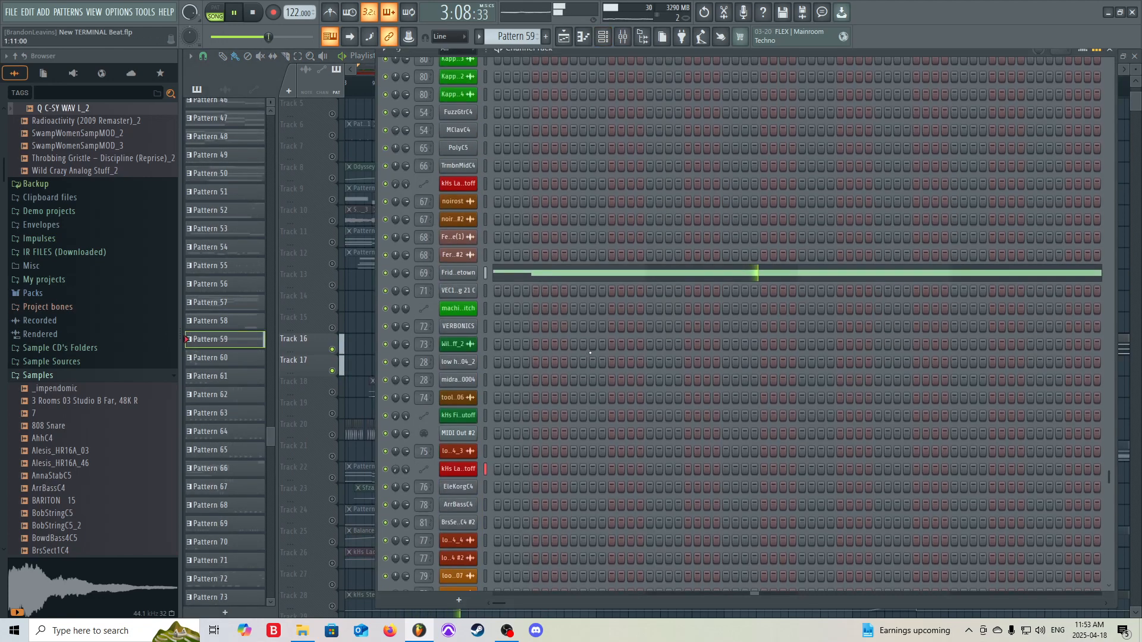
click(470, 465)
drag(337, 158, 651, 89)
key(space)
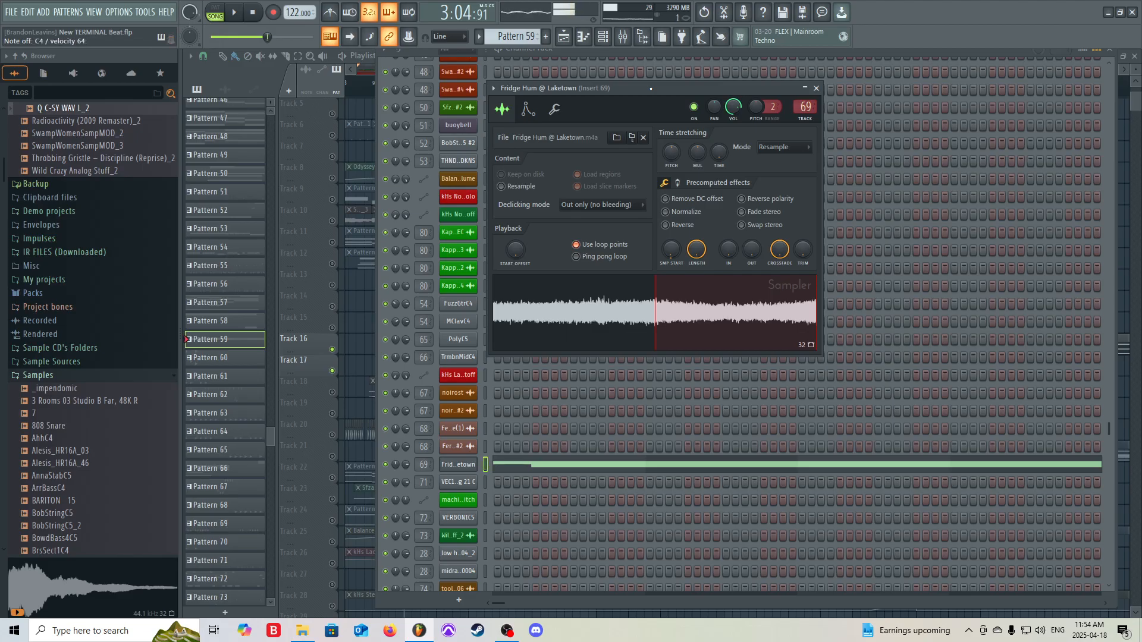
click(816, 88)
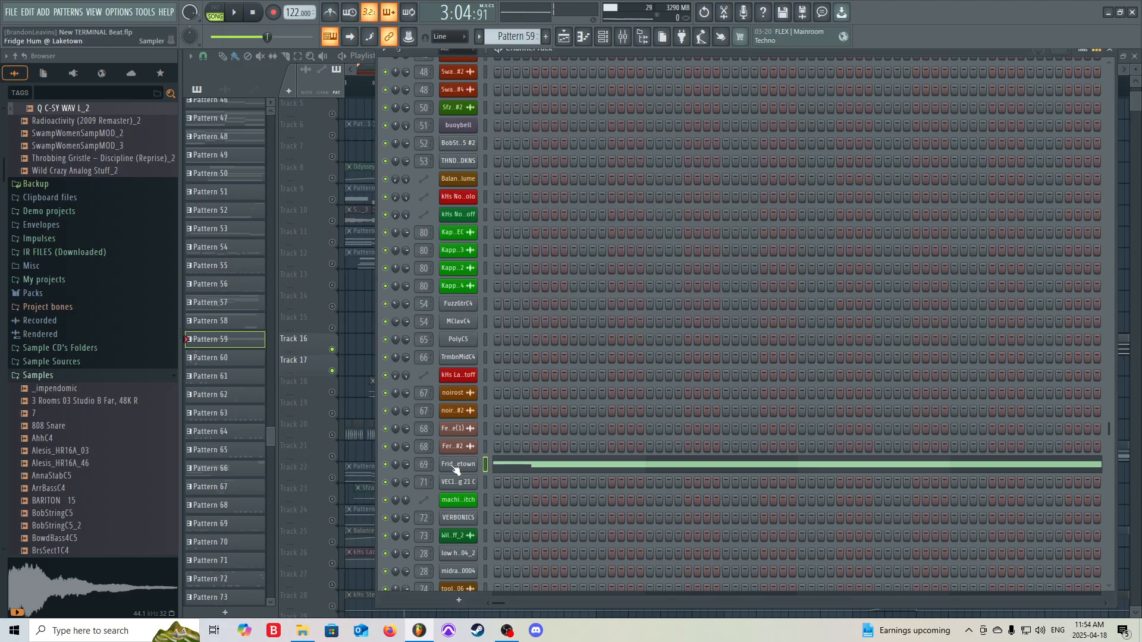
click(352, 337)
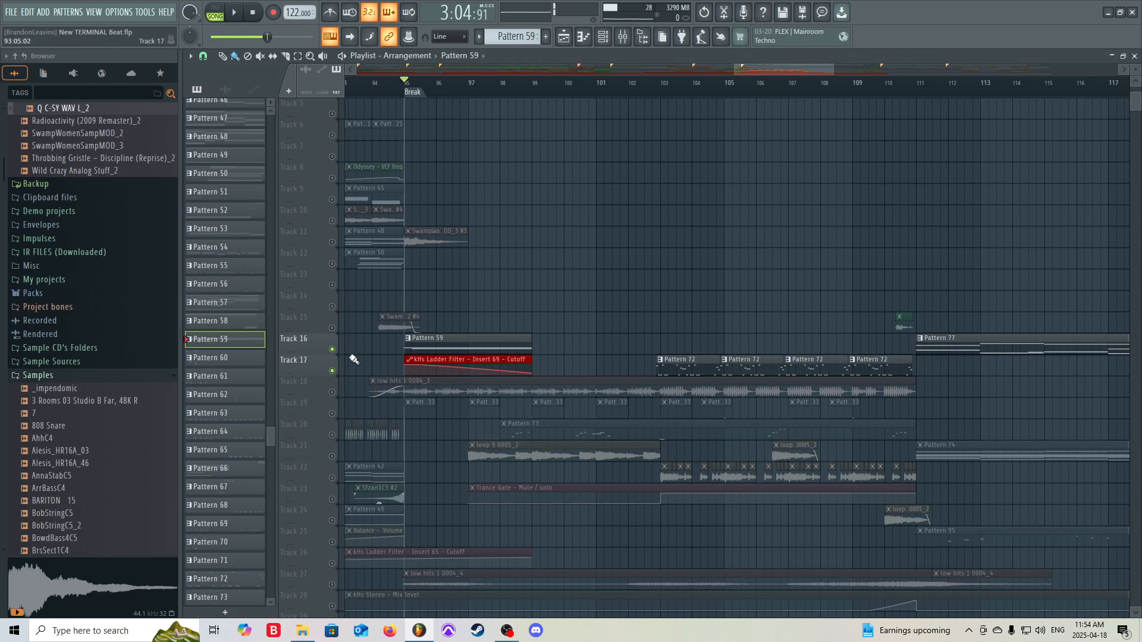
Solo Track 18 and play the low hits 1 0004_3 clip from the Break marker, jumping ahead to bar 103 before stopping
scroll(359, 337, down, 2)
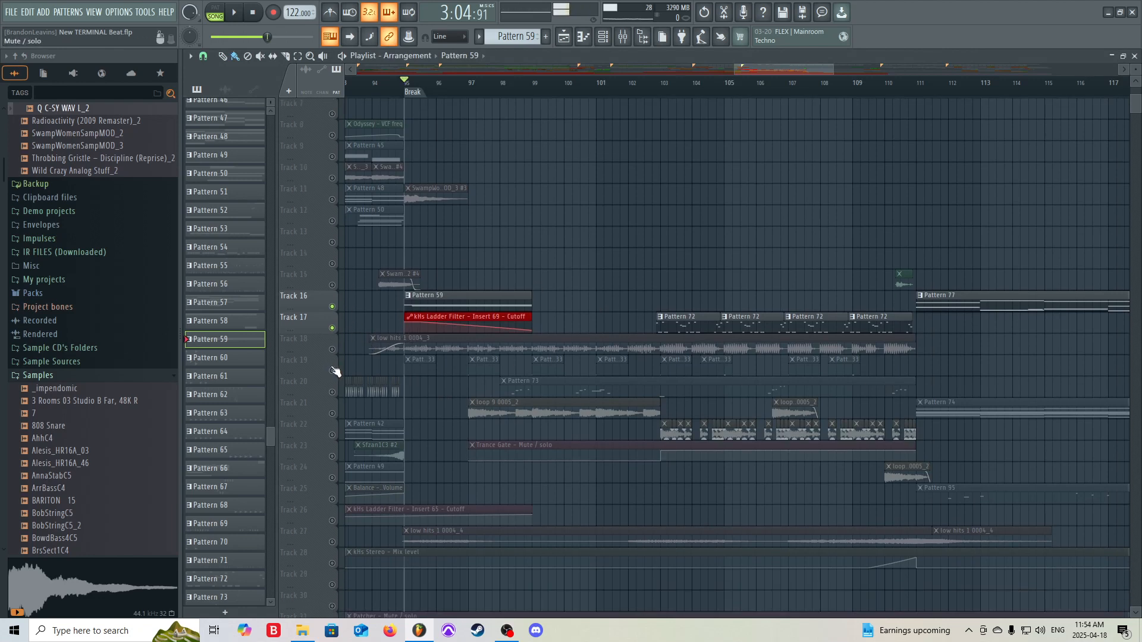
right_click(332, 349)
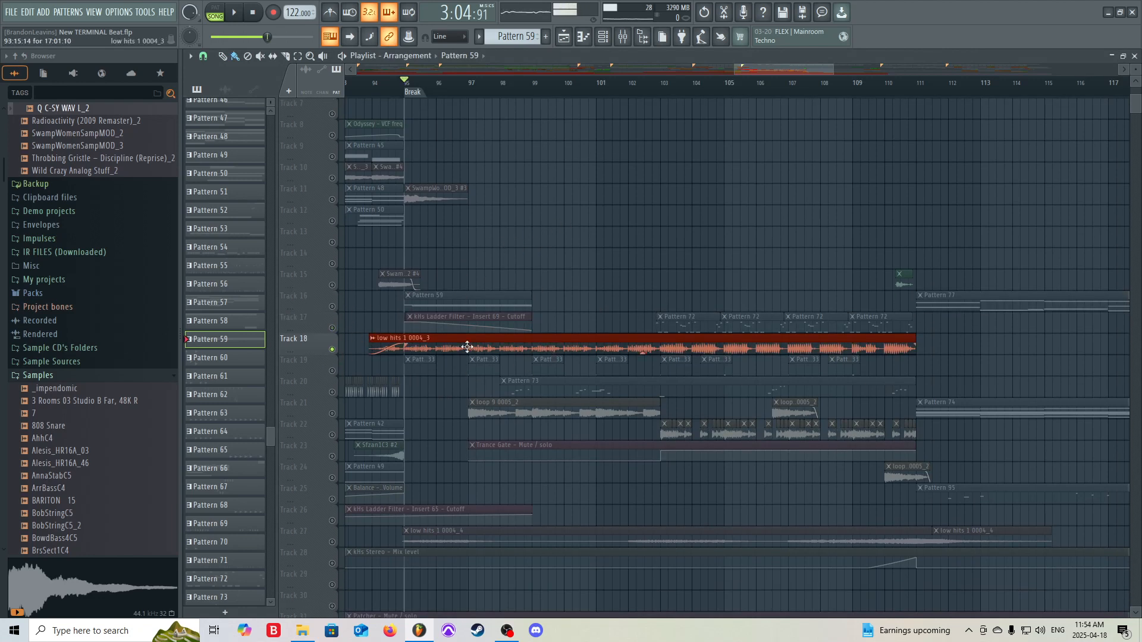
key(space)
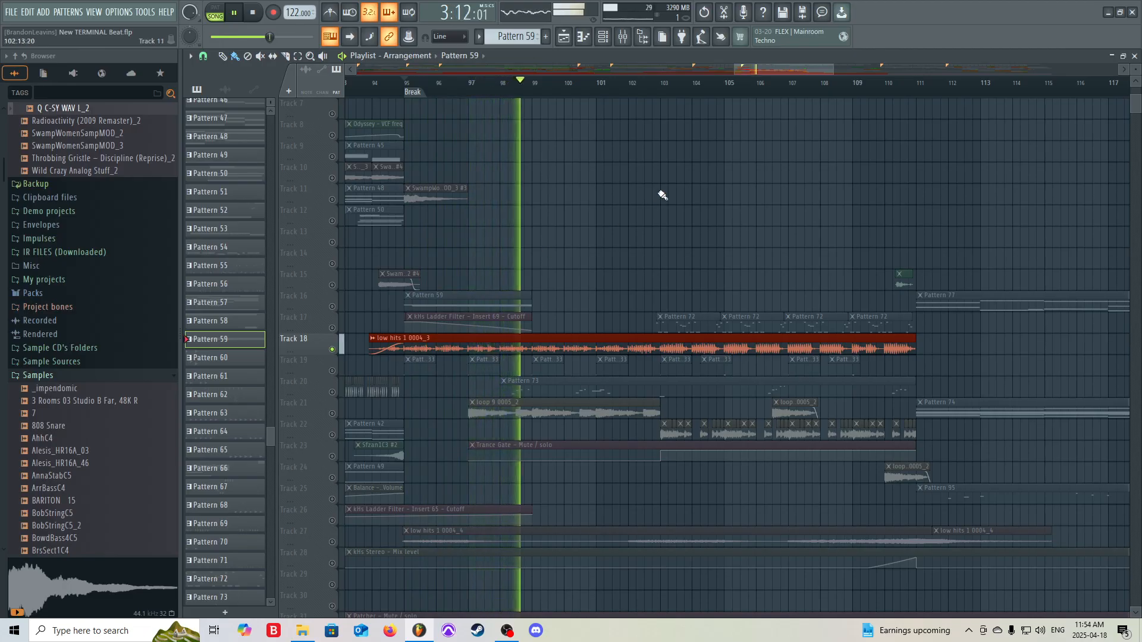
click(658, 89)
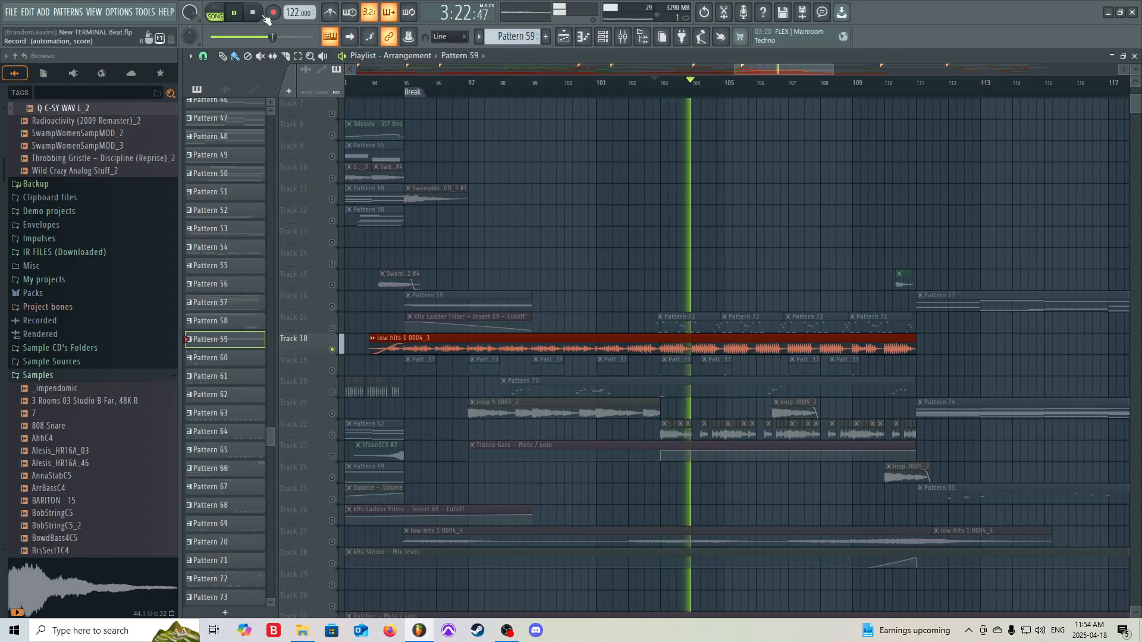
click(254, 13)
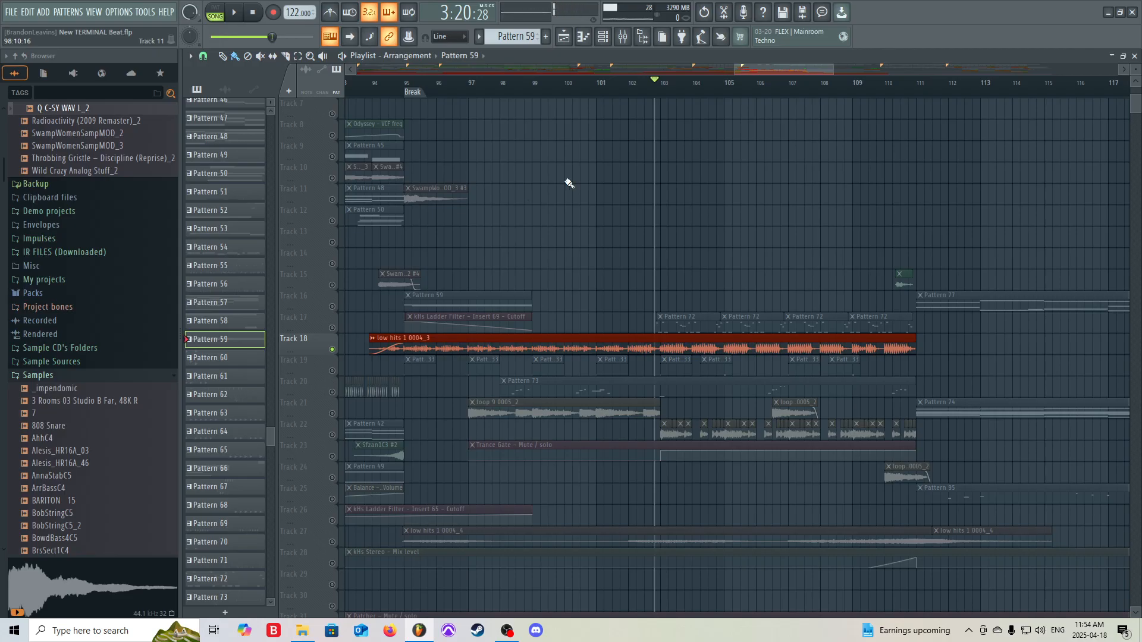
Audition the end of the low hits 1 0004_3 clip from bar 108 and near bar 110, stop playback, and unsolo Track 18
click(828, 84)
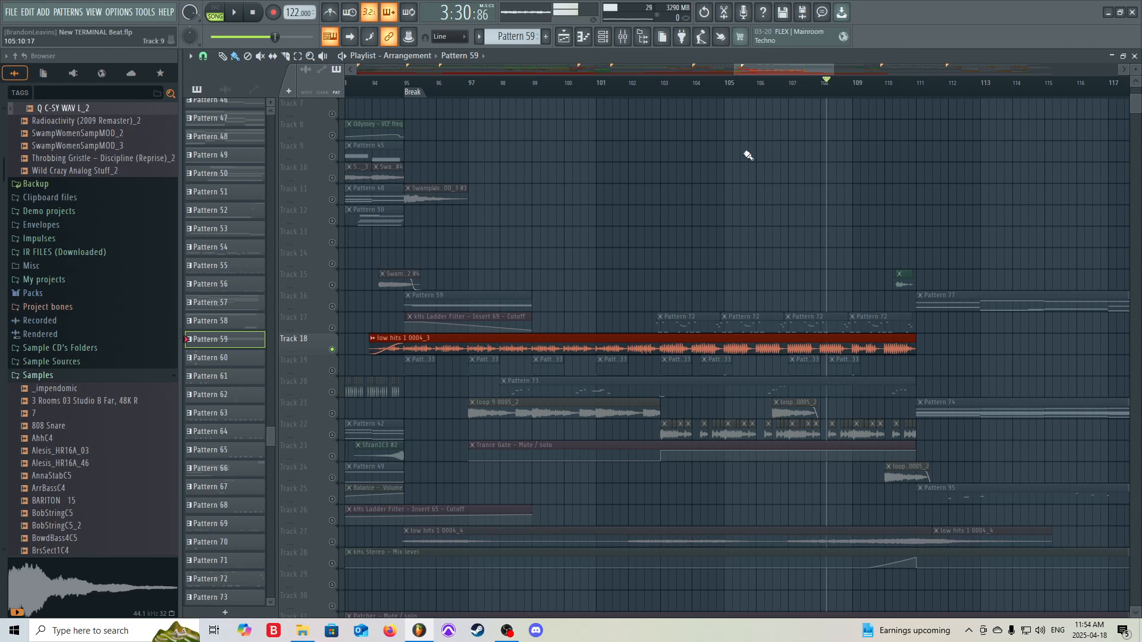
key(space)
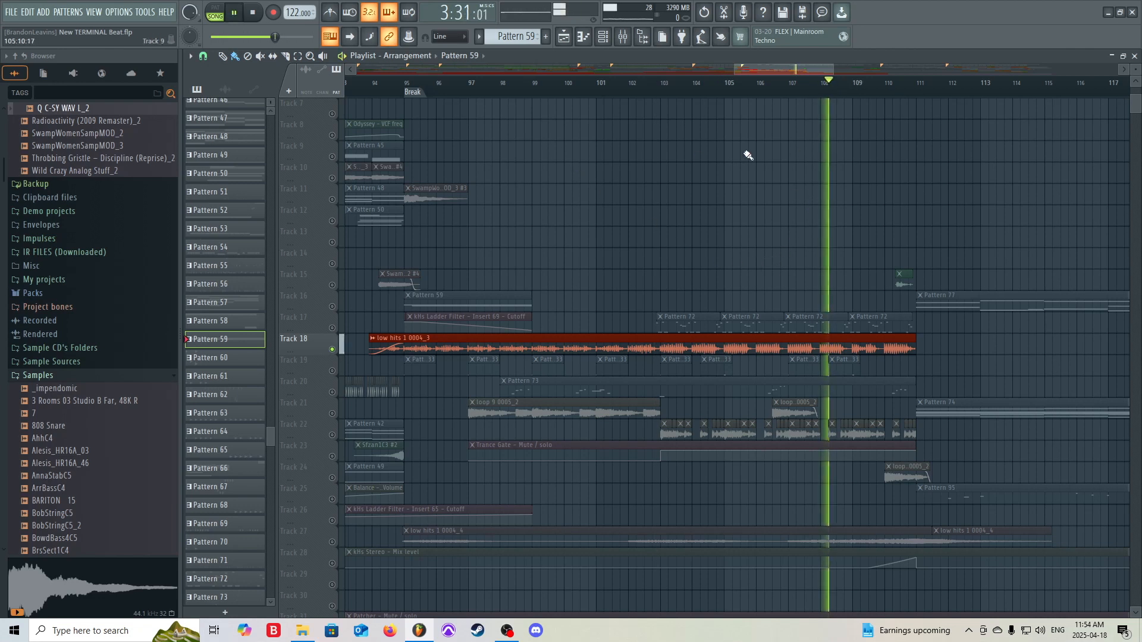
click(884, 89)
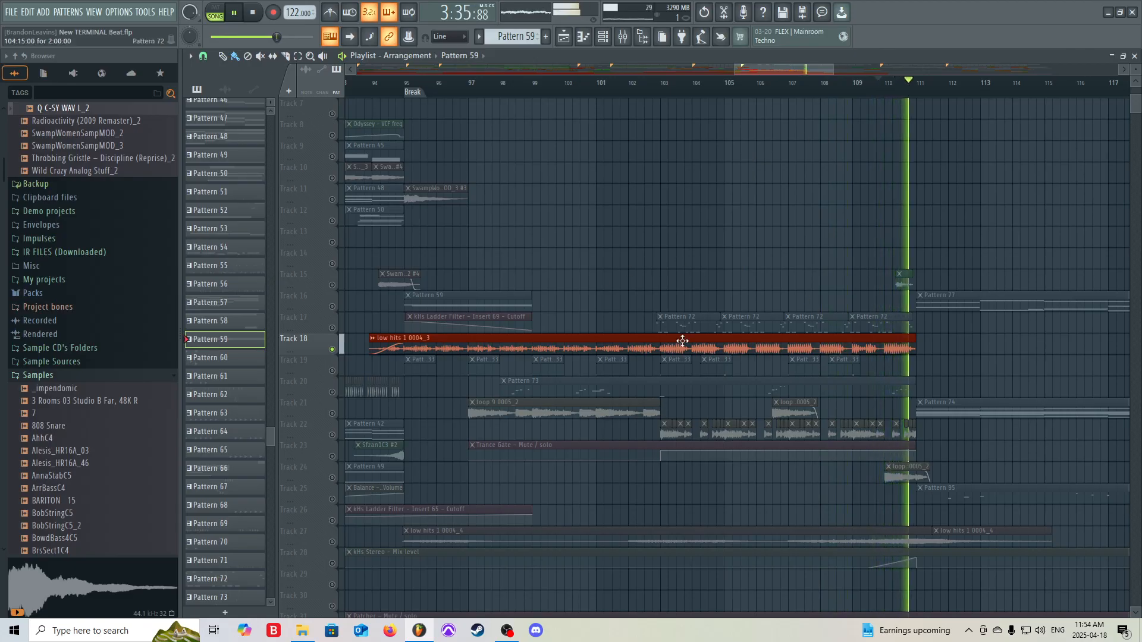
key(space)
right_click(333, 349)
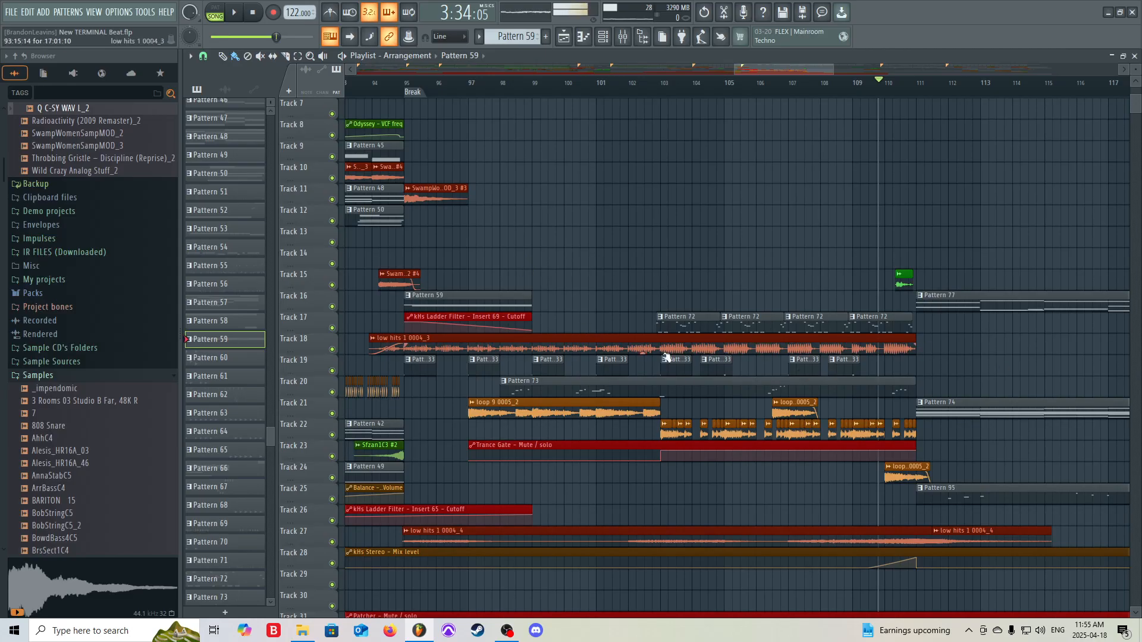
Solo Track 19, briefly play its Pattern 33 clips from the Break marker, stop playback, and unsolo the track
right_click(332, 370)
click(404, 82)
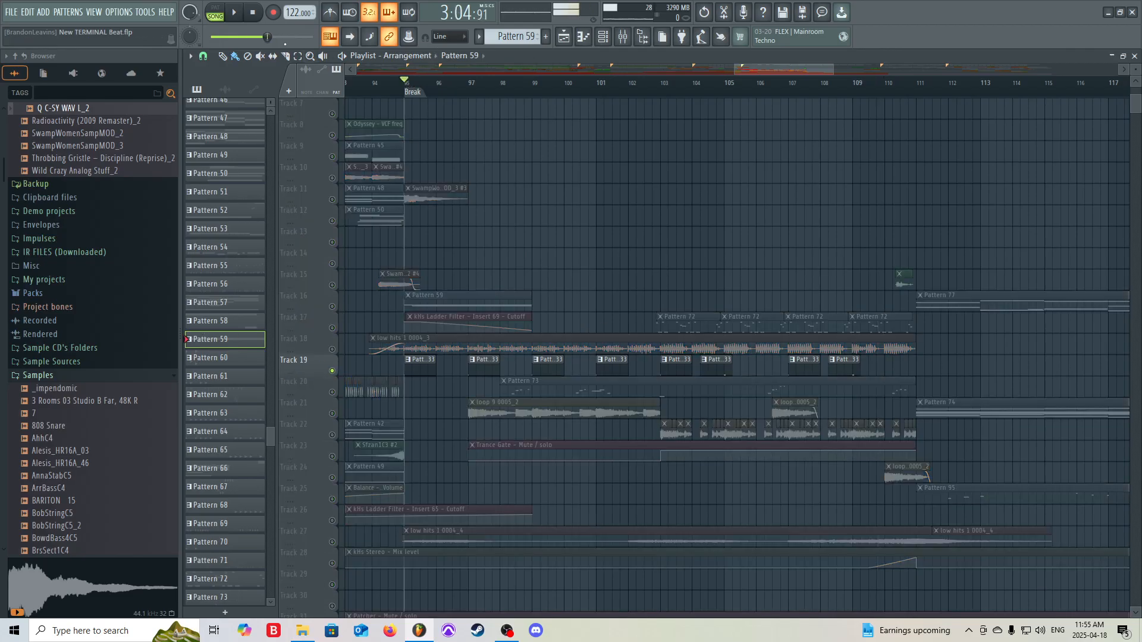
click(234, 15)
key(space)
right_click(332, 370)
Solo Track 20, play Pattern 73 from its start at bar 98, stop playback, and unsolo the track
right_click(332, 392)
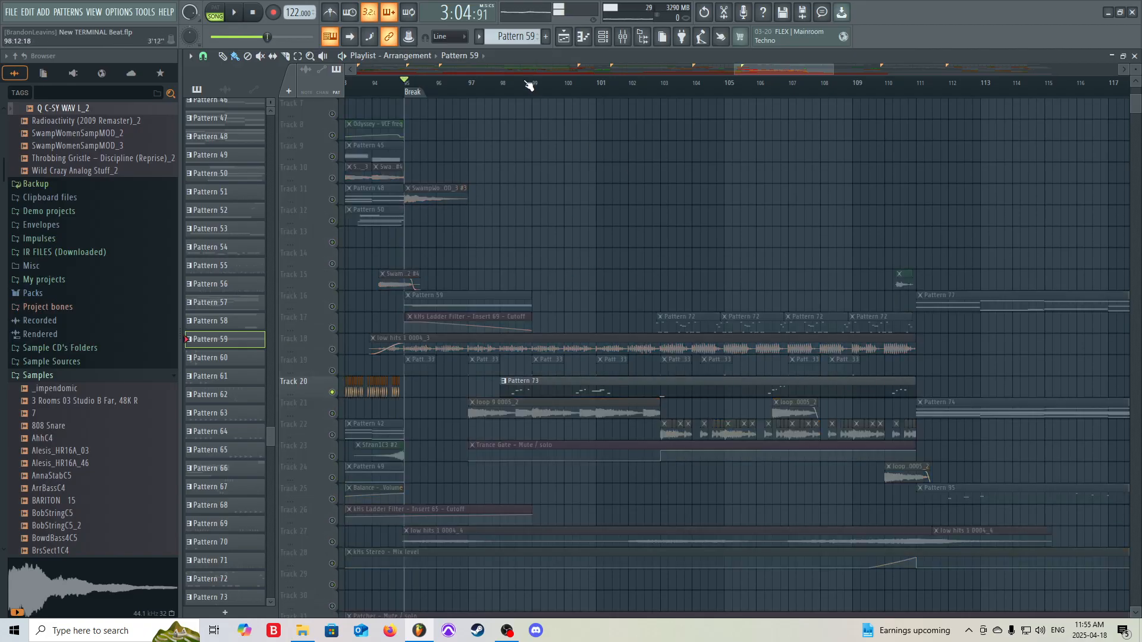
drag(527, 85, 508, 87)
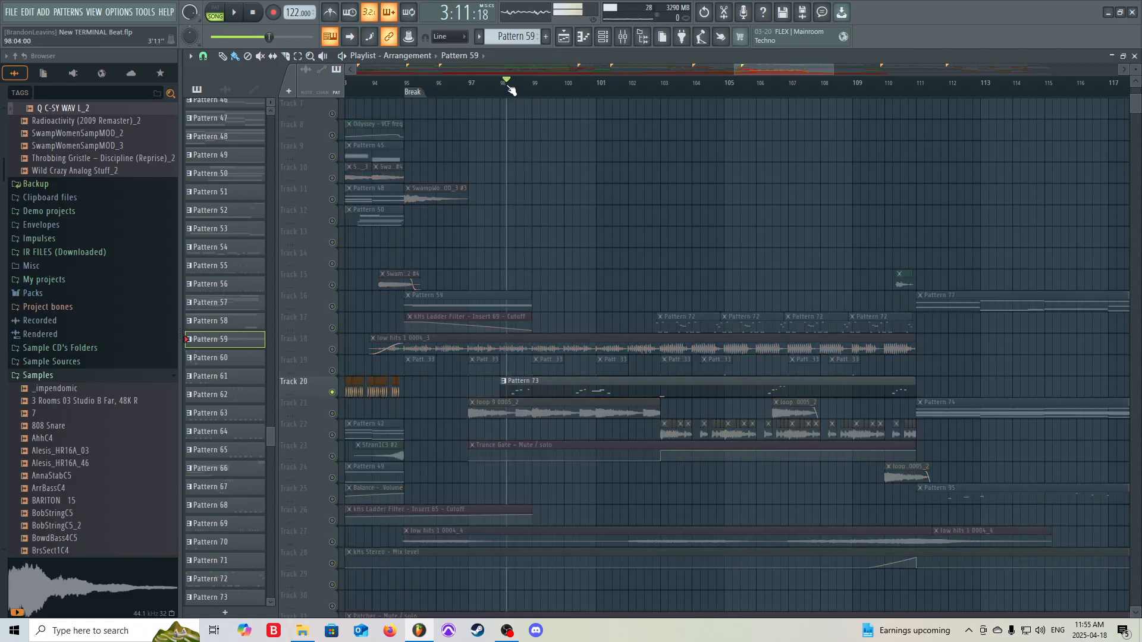
key(space)
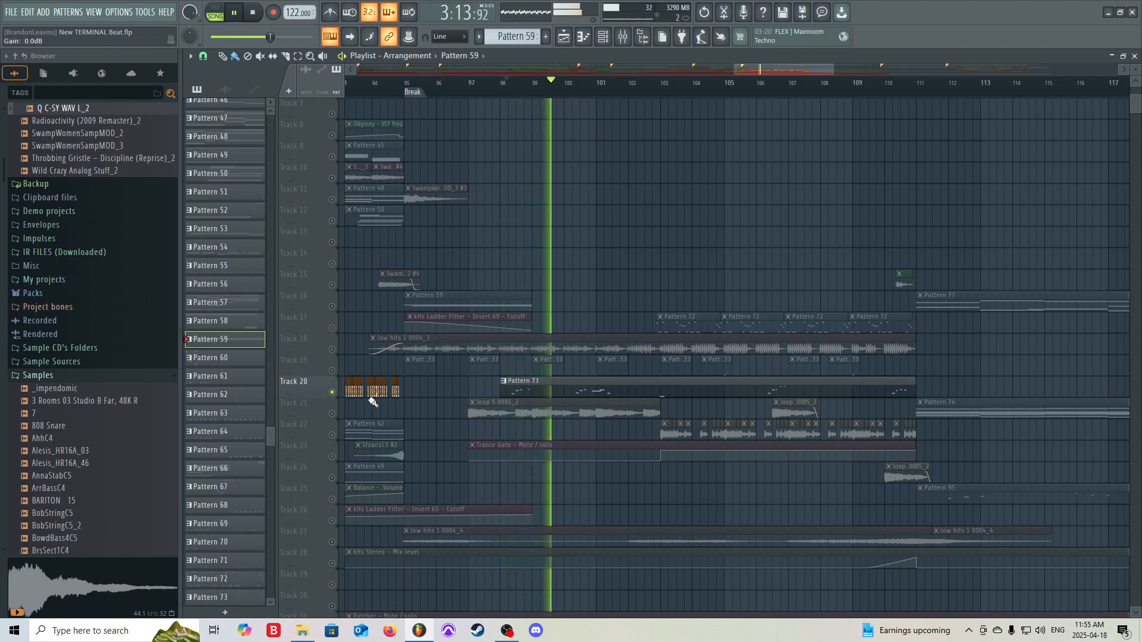
right_click(331, 392)
key(space)
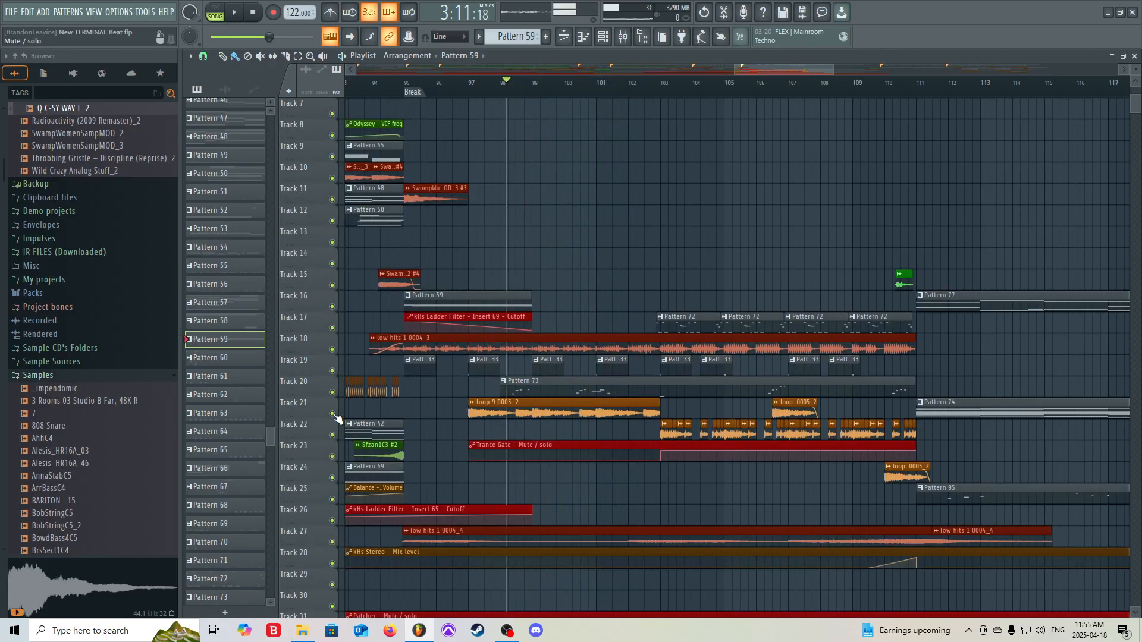
Solo Track 21 and play the loop 9 0005_2 clip from bar 97
right_click(332, 414)
click(473, 90)
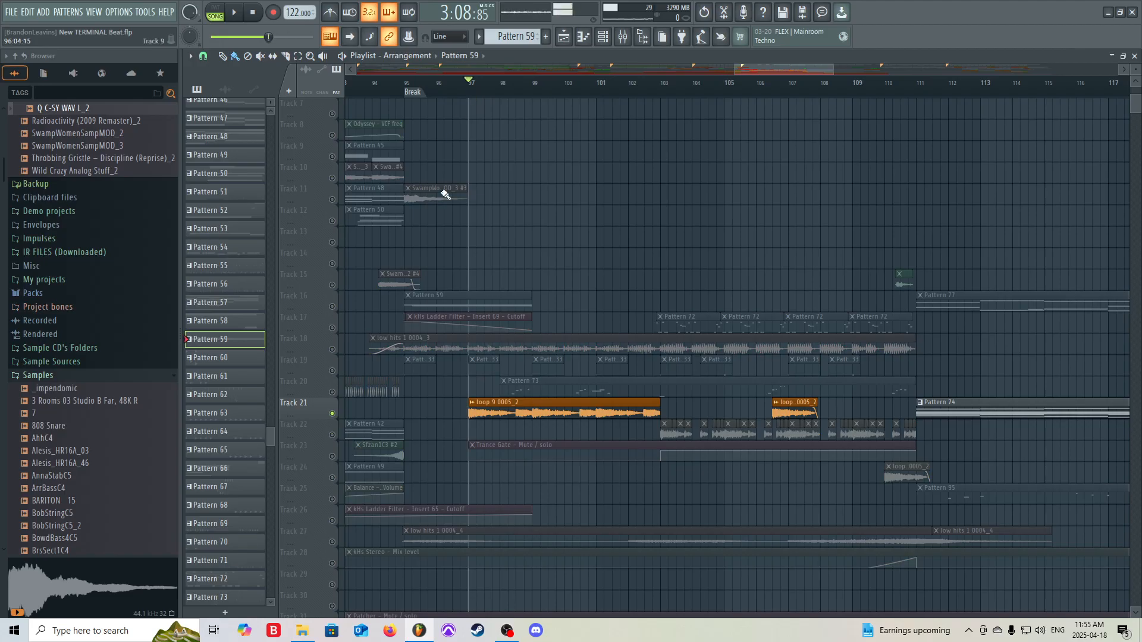
scroll(484, 427, up, 3)
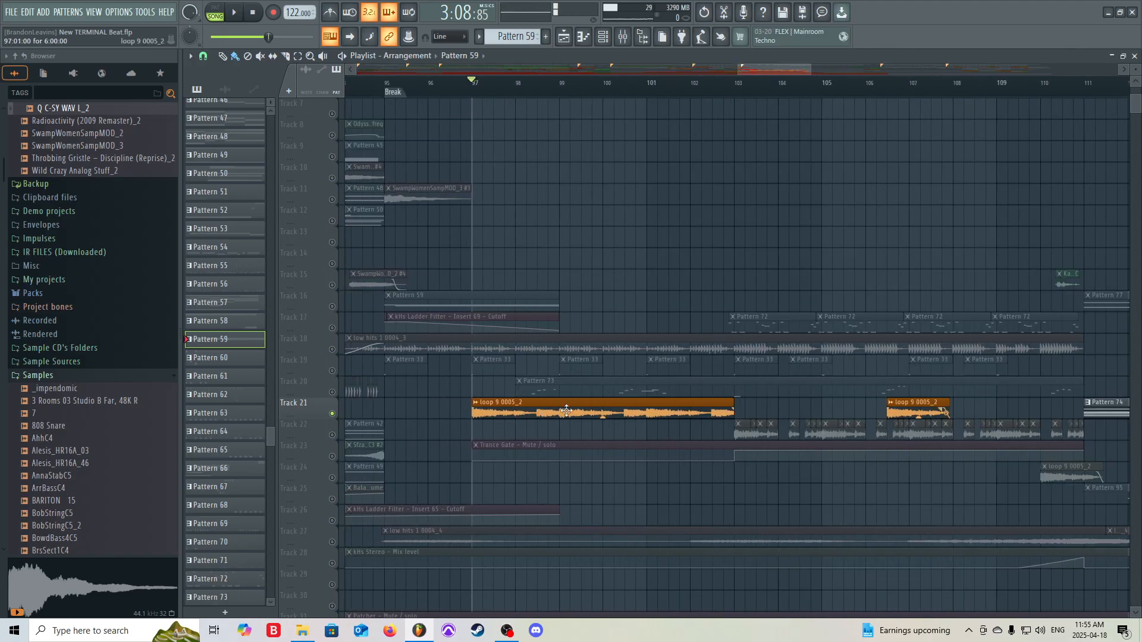
key(space)
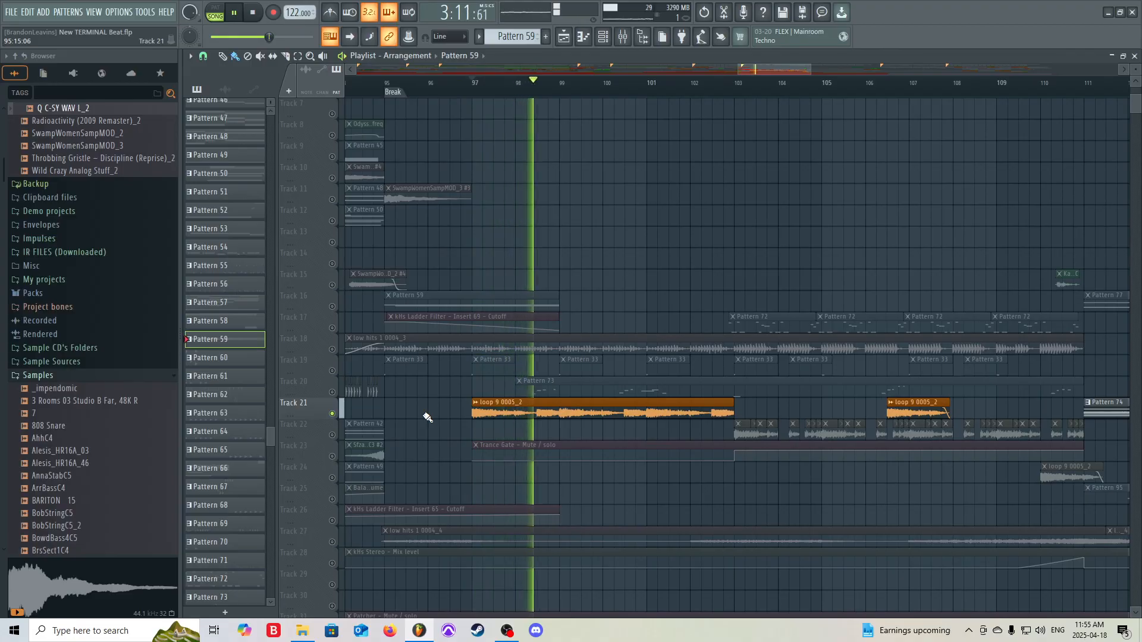
Locate the loop 9 0005_2 clip's source file in the browser from its channel settings, stop playback, close the settings, and unsolo Track 21
double_click(475, 412)
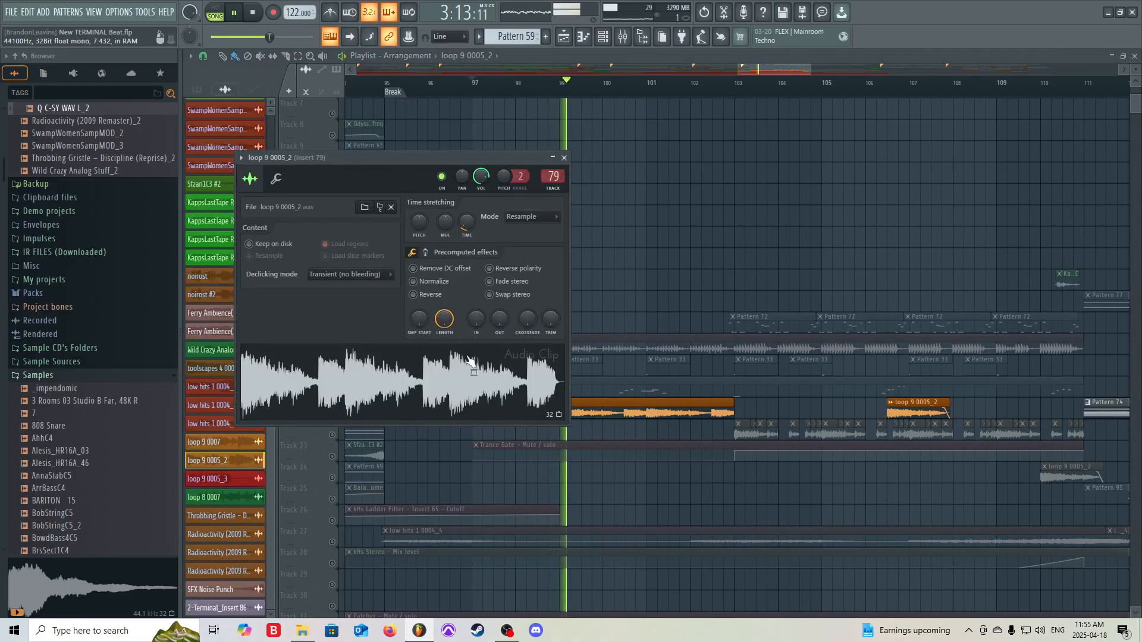
click(379, 207)
key(space)
scroll(119, 362, up, 4)
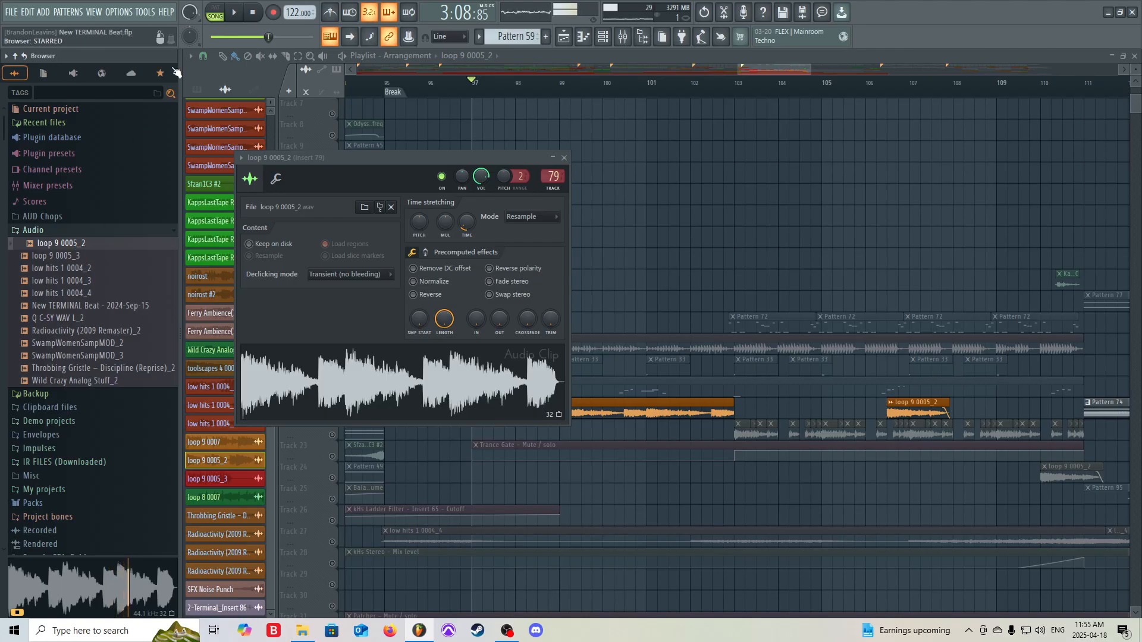
click(252, 12)
right_click(677, 200)
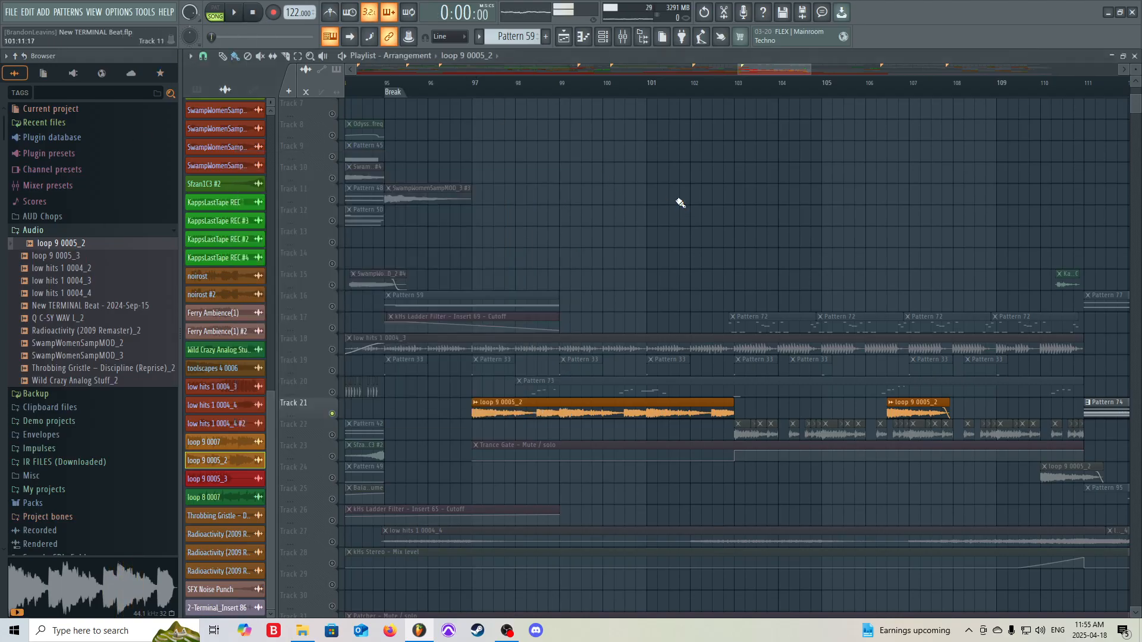
right_click(333, 414)
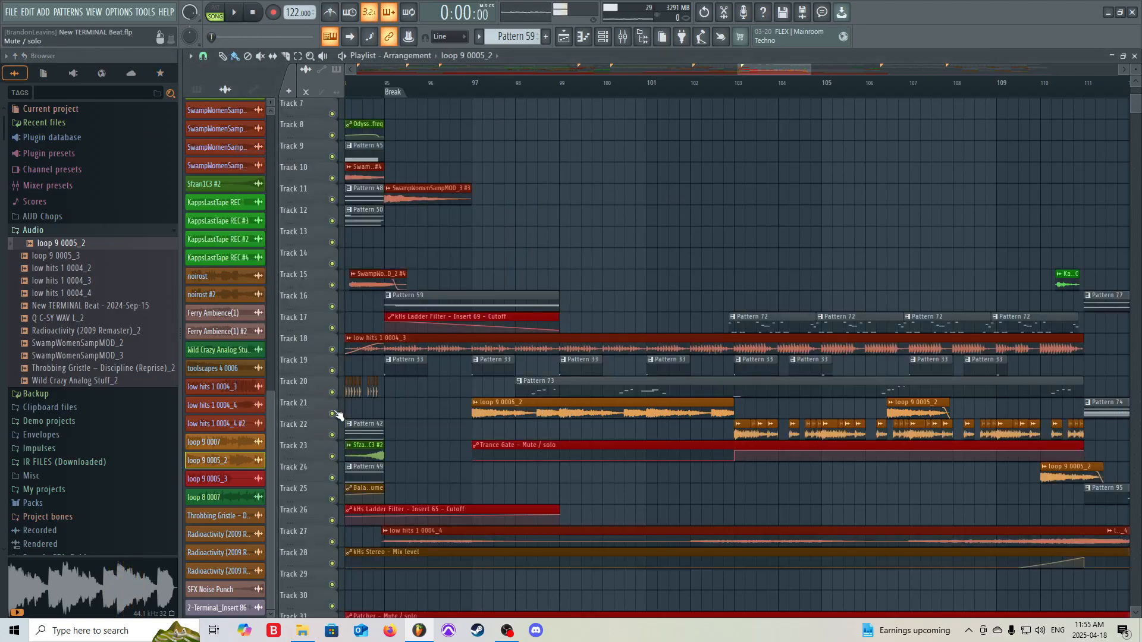
Collapse the Audio and Samples folders in the browser
click(63, 231)
click(63, 435)
click(82, 436)
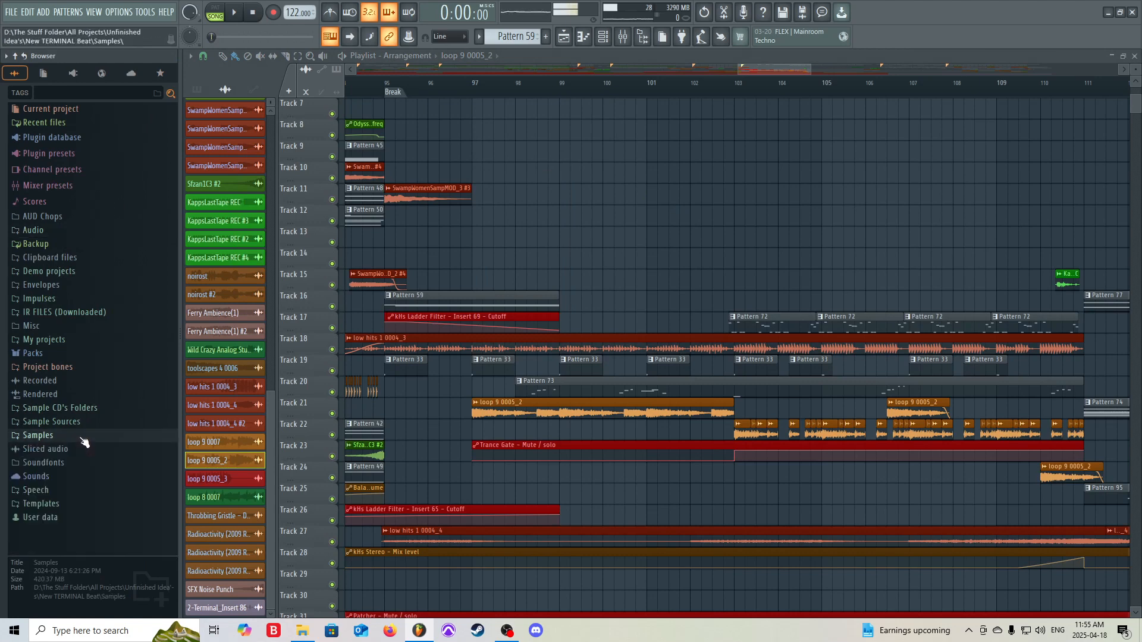
Solo Track 27, play the low hits 1 0004_4 clip from the Break marker, and stop playback
scroll(736, 393, down, 2)
scroll(788, 405, up, 2)
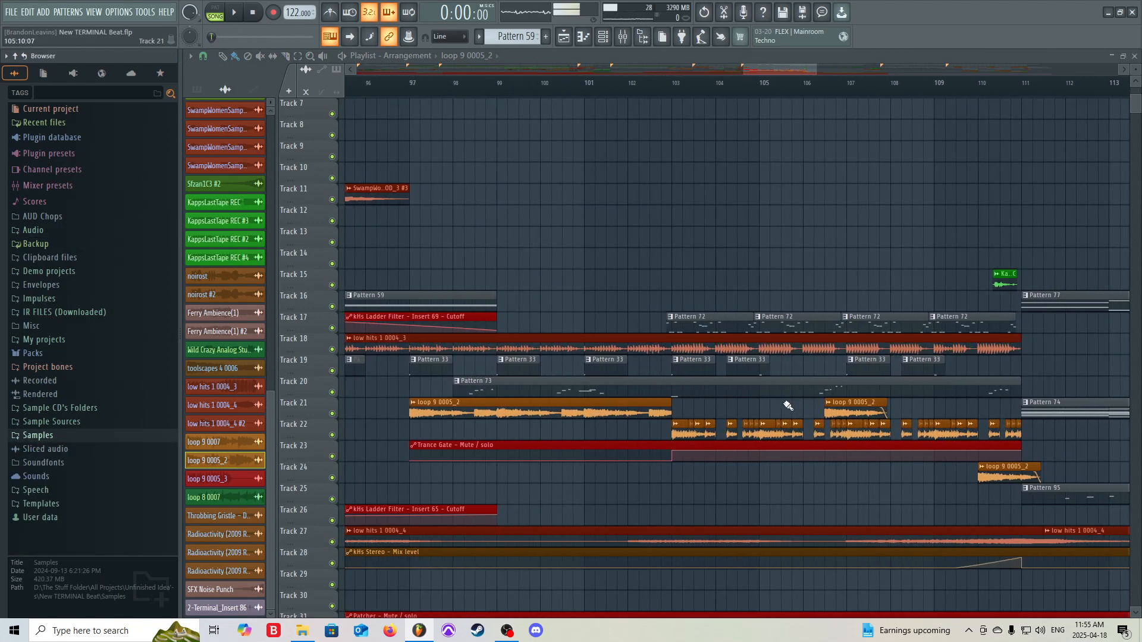
scroll(789, 405, down, 2)
right_click(332, 543)
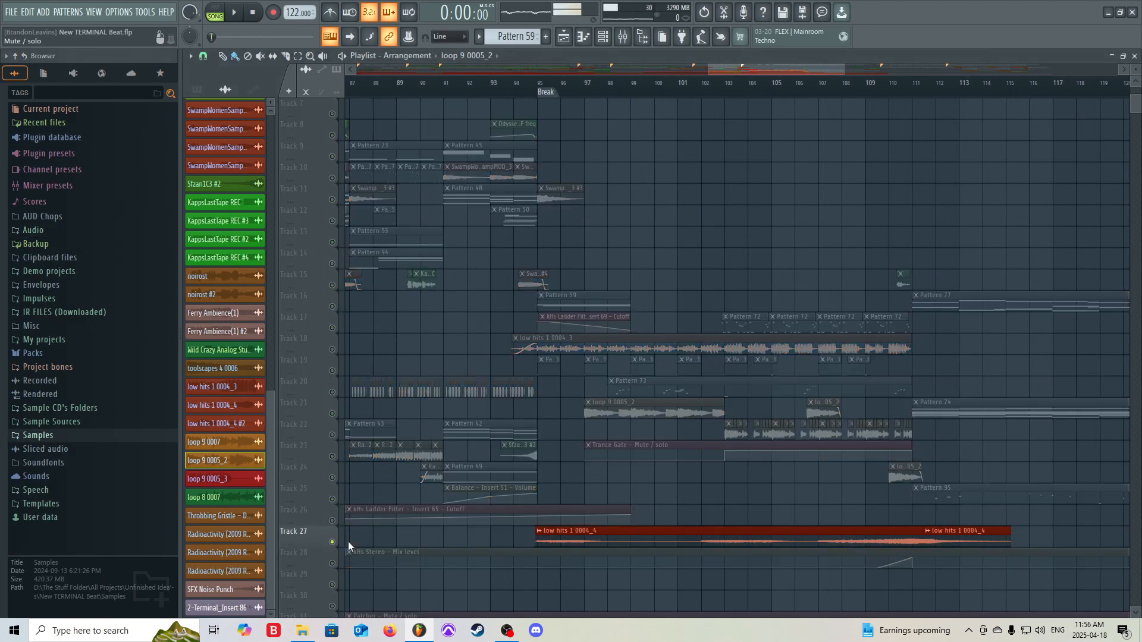
scroll(613, 503, up, 1)
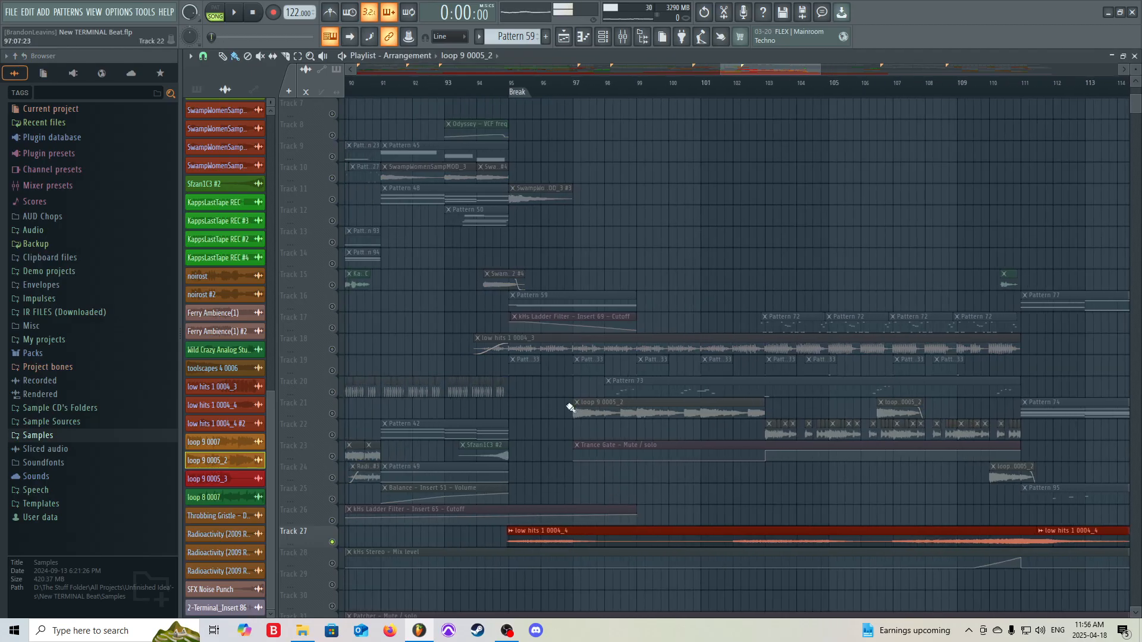
click(510, 89)
scroll(946, 568, down, 2)
scroll(943, 570, up, 2)
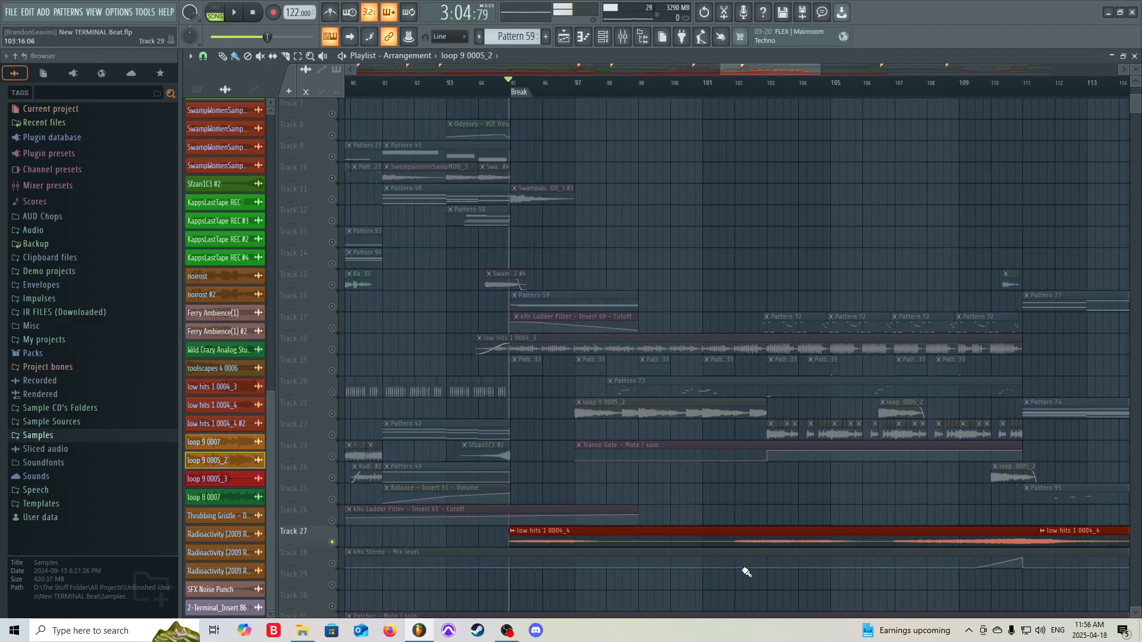
key(space)
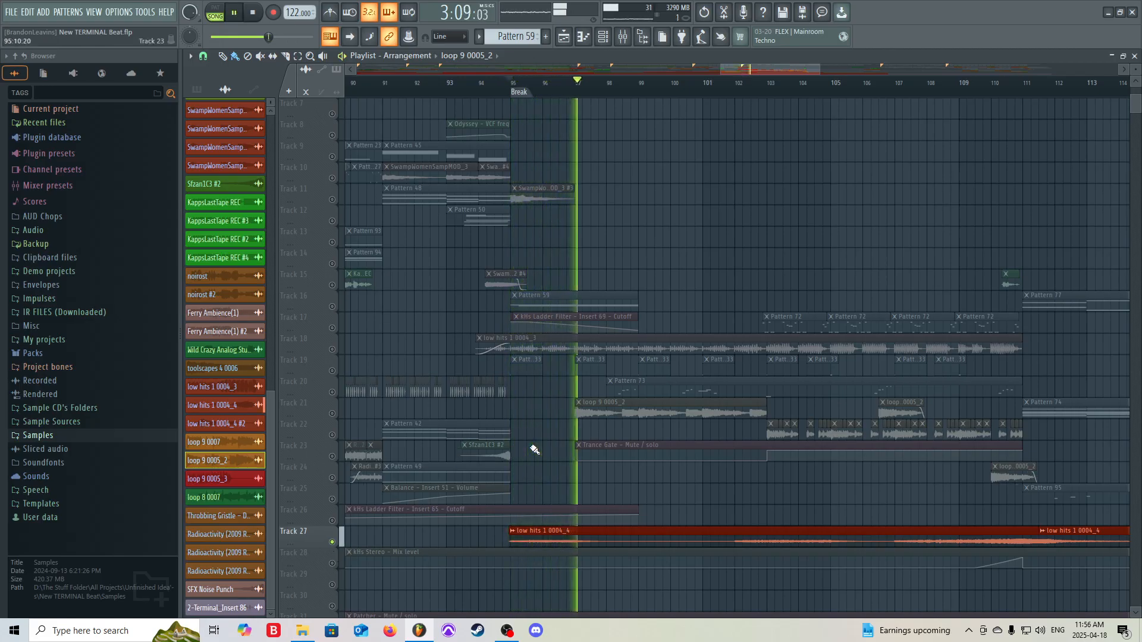
key(space)
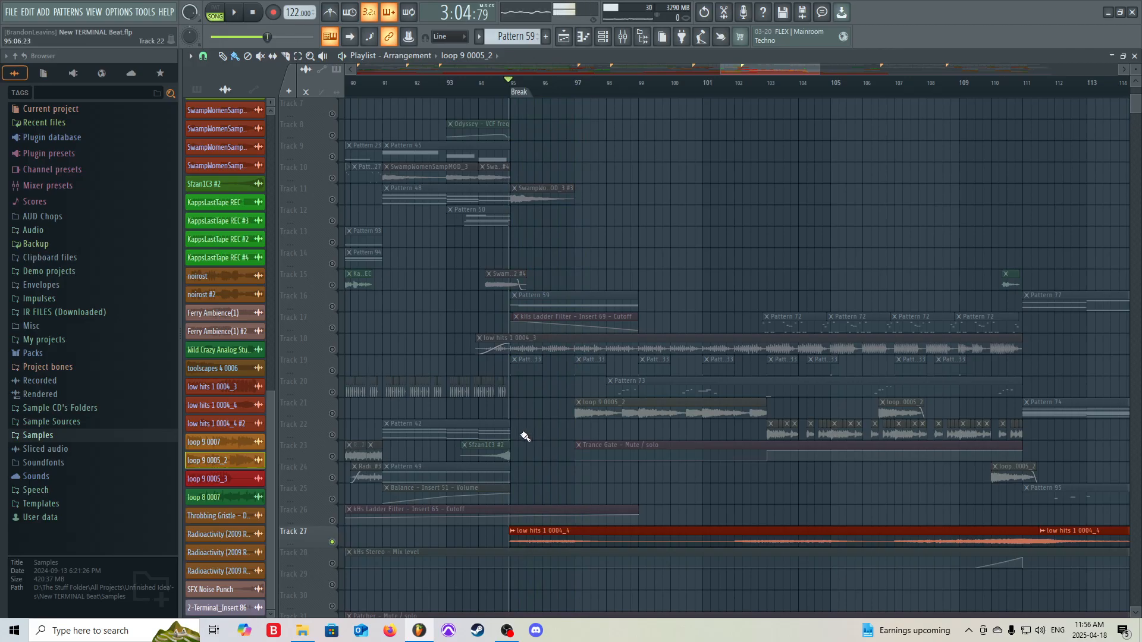
Solo Track 18, move the playhead to bar 110, and return it to the Break marker at bar 95
right_click(333, 349)
click(995, 87)
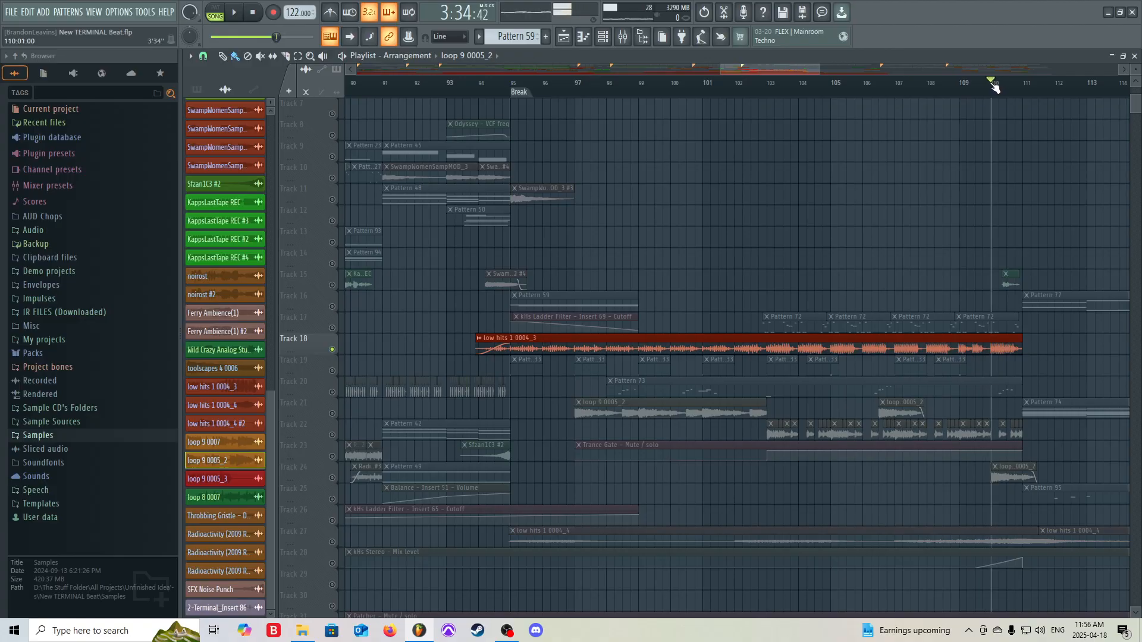
click(513, 87)
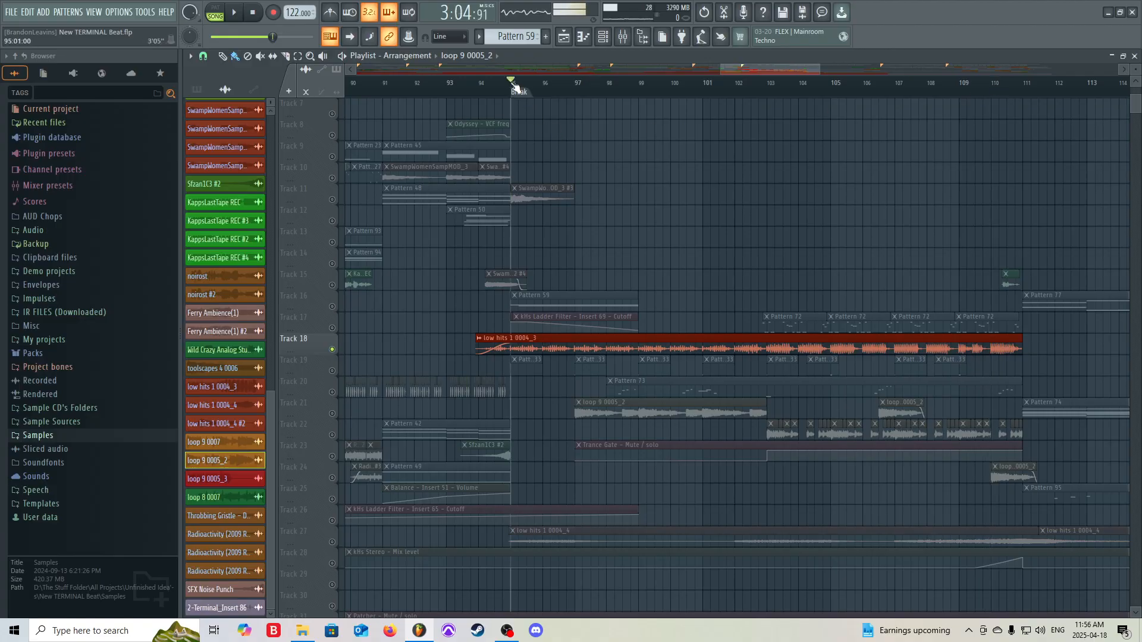
Solo Track 27, play its low hits 1 0004_4 clips from the Break marker and bar 109, stop playback, and leave the track soloed
click(333, 543)
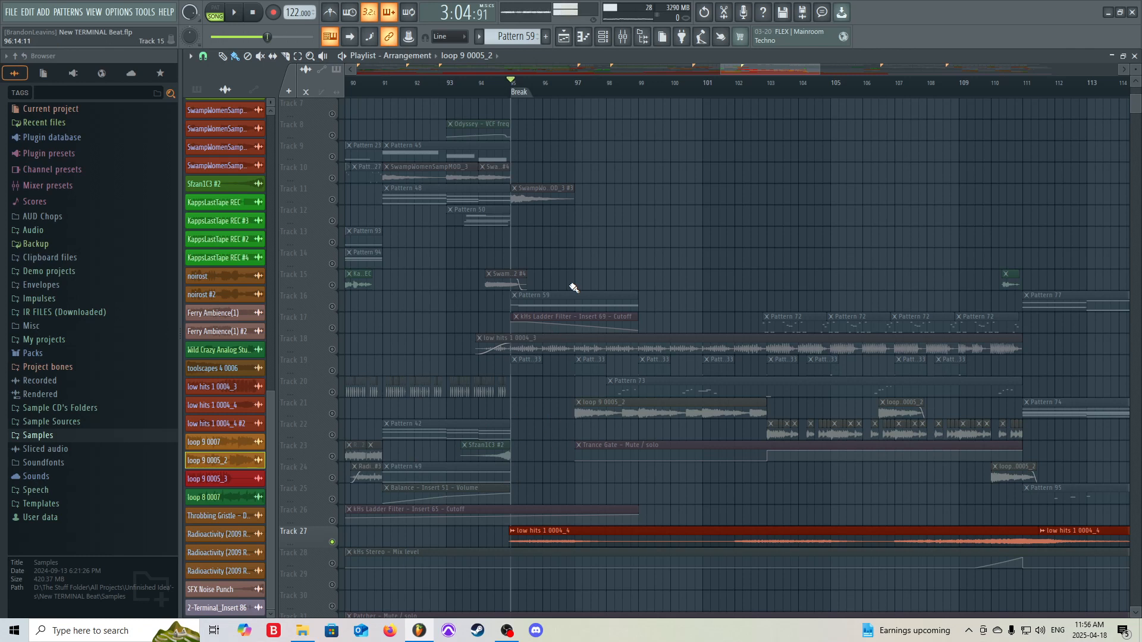
key(space)
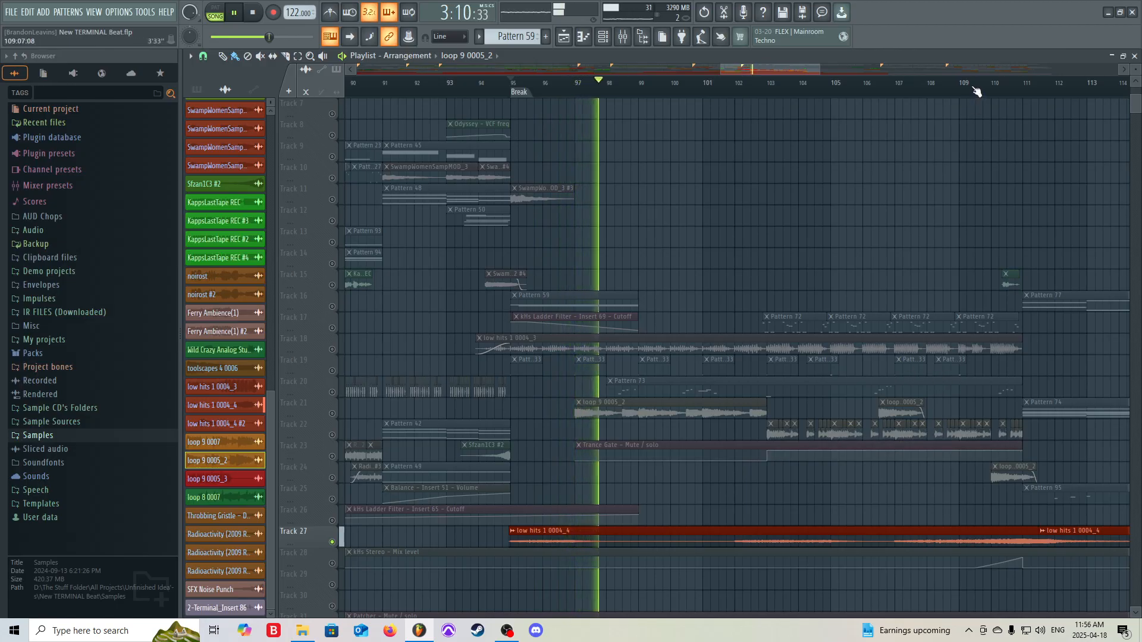
click(972, 85)
scroll(916, 196, down, 2)
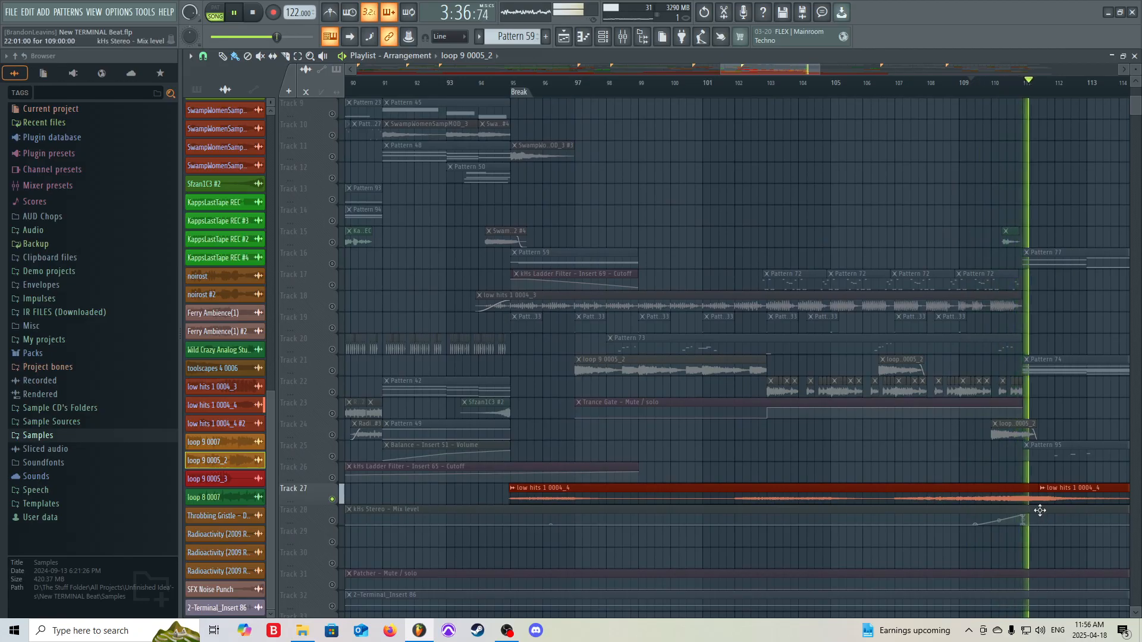
key(space)
right_click(332, 499)
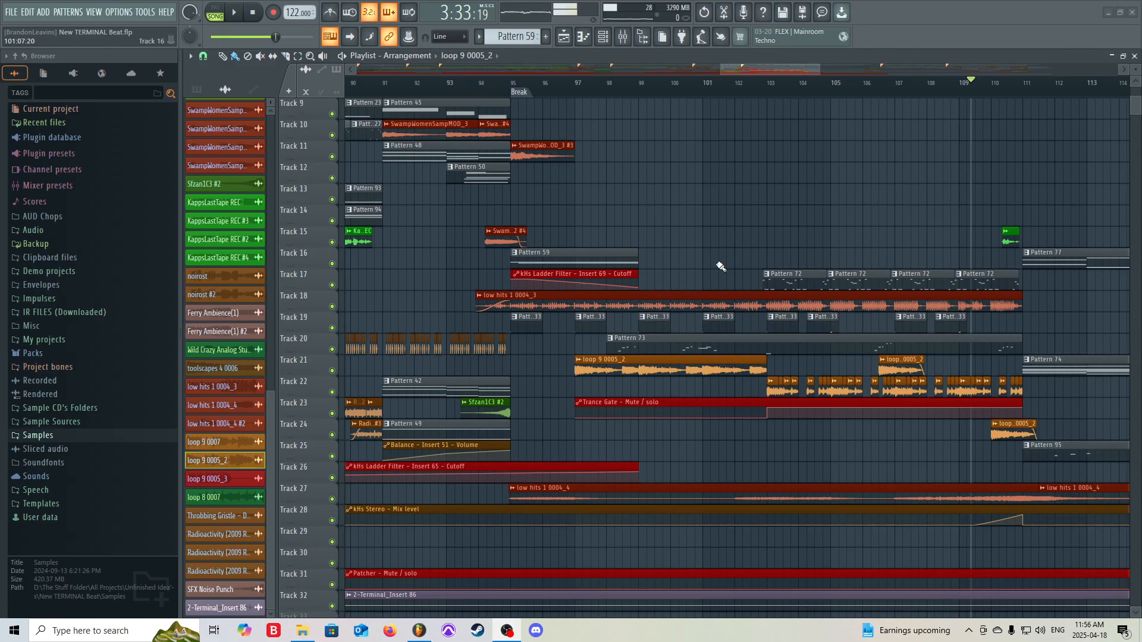
ctrl+click(332, 499)
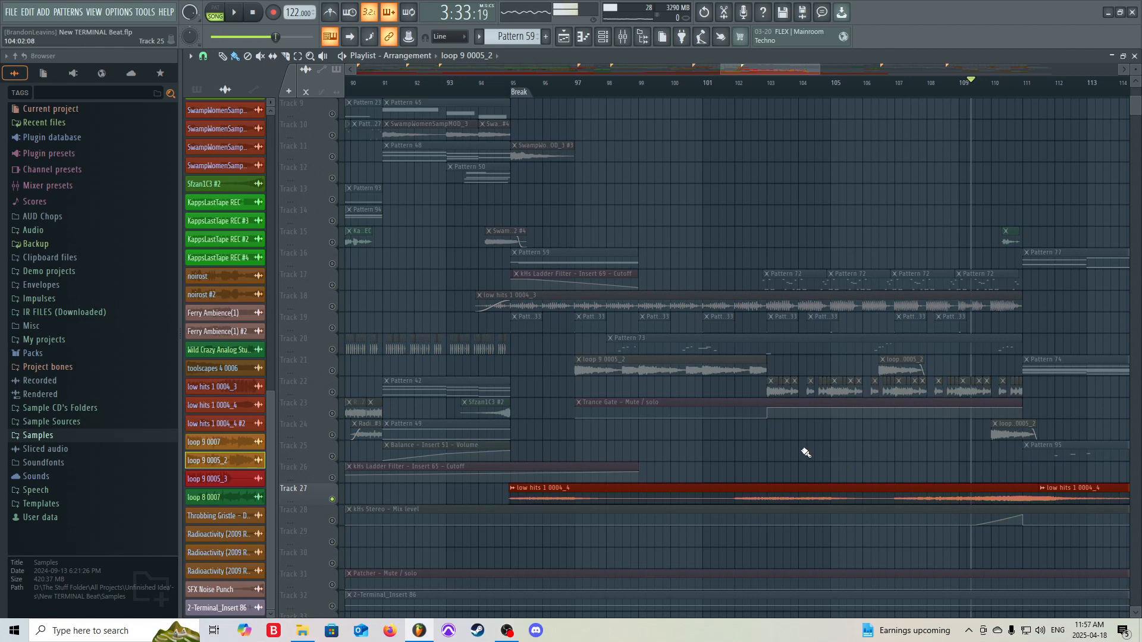
Play the soloed low hits 1 0004_4 clips from bar 109, stop playback, and unsolo Track 27
key(space)
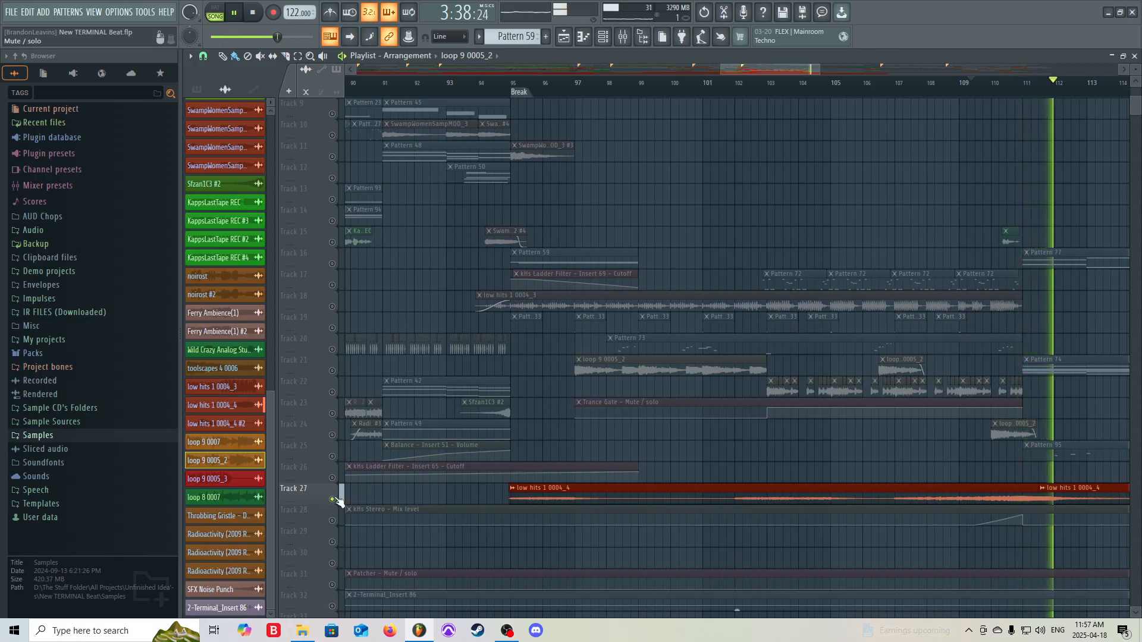
key(space)
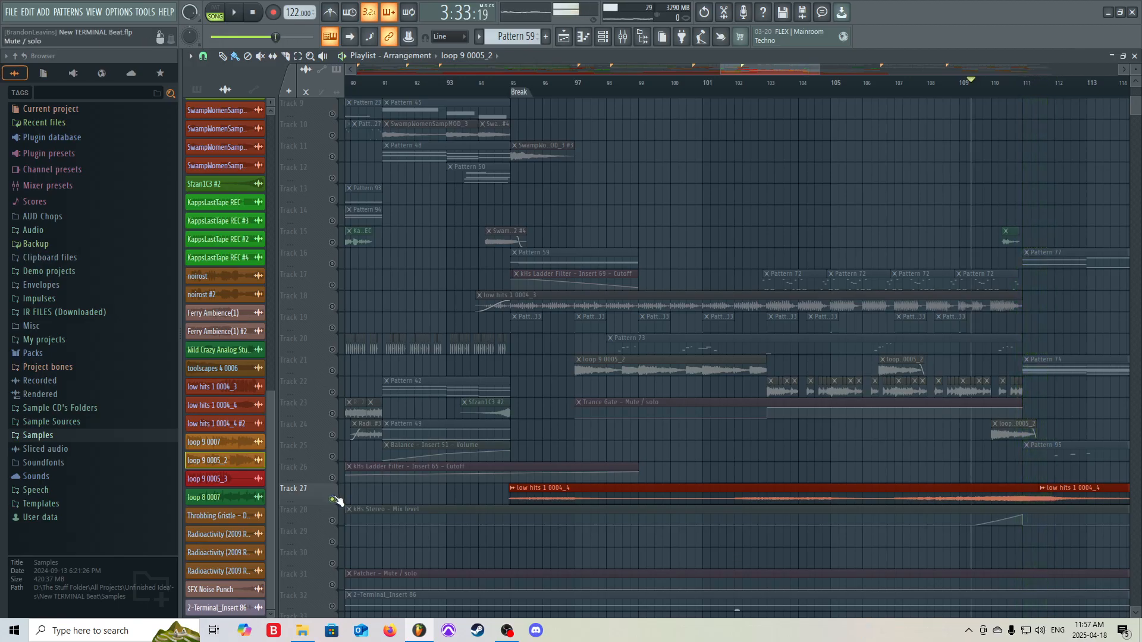
right_click(333, 499)
scroll(786, 371, up, 4)
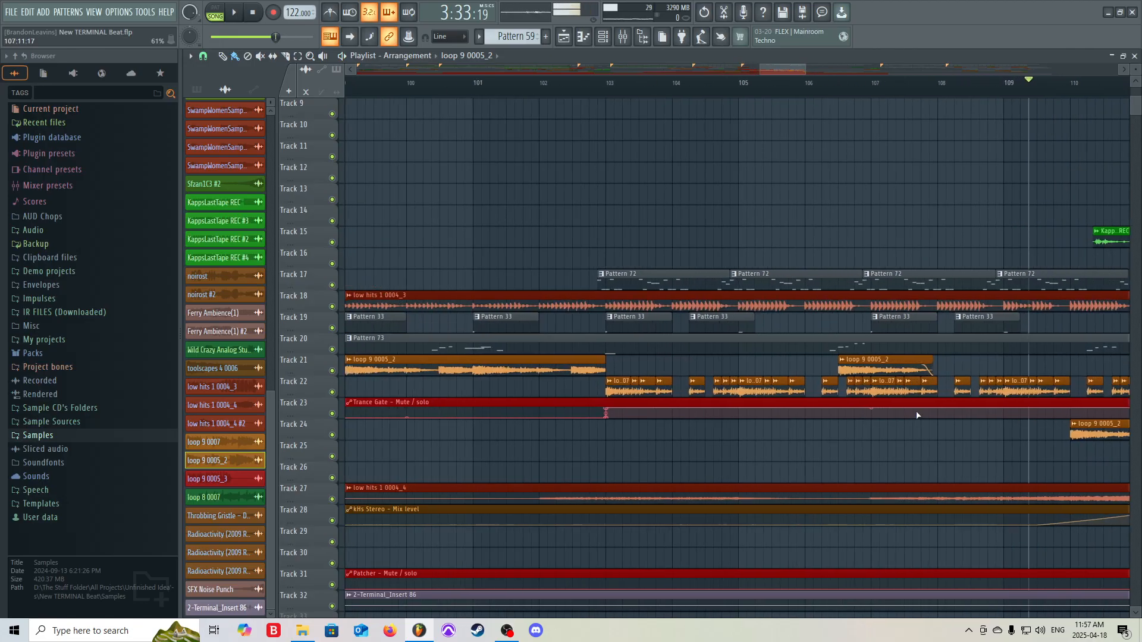
scroll(787, 372, down, 5)
scroll(900, 342, up, 2)
scroll(899, 339, down, 2)
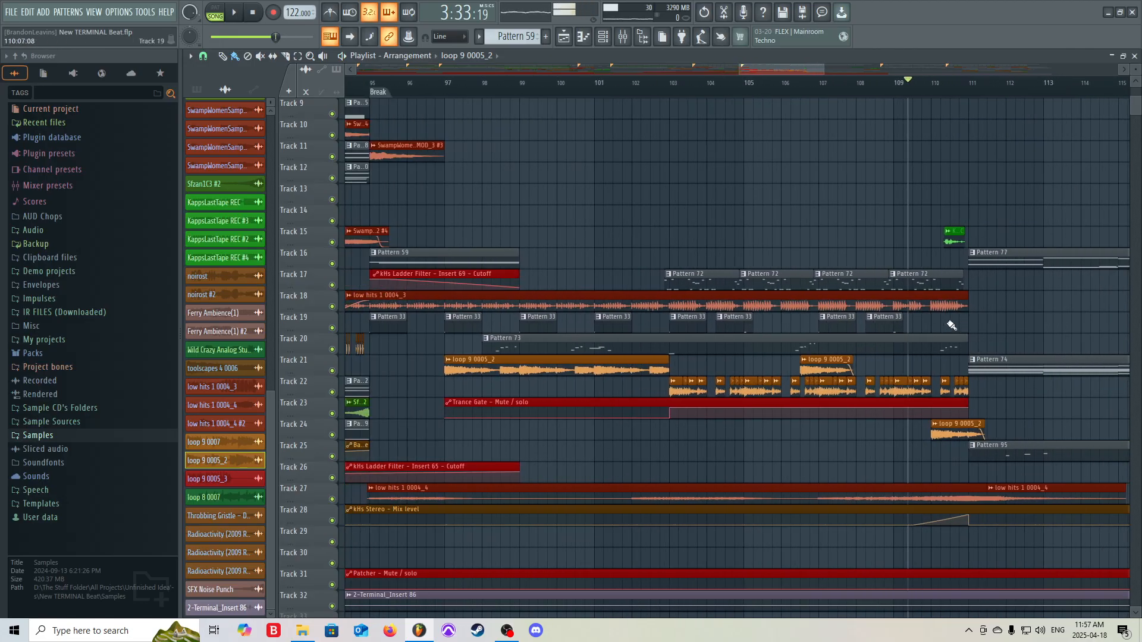
Solo Track 17, start playback just before bar 103, and select Pattern 72
scroll(947, 324, up, 2)
right_click(332, 285)
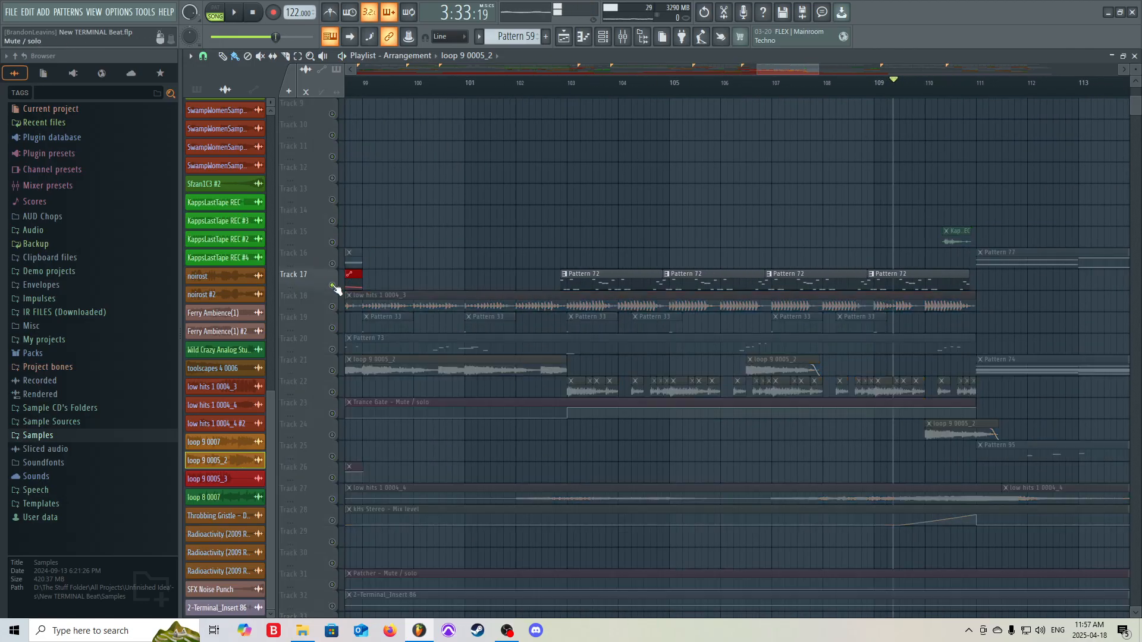
click(559, 89)
key(space)
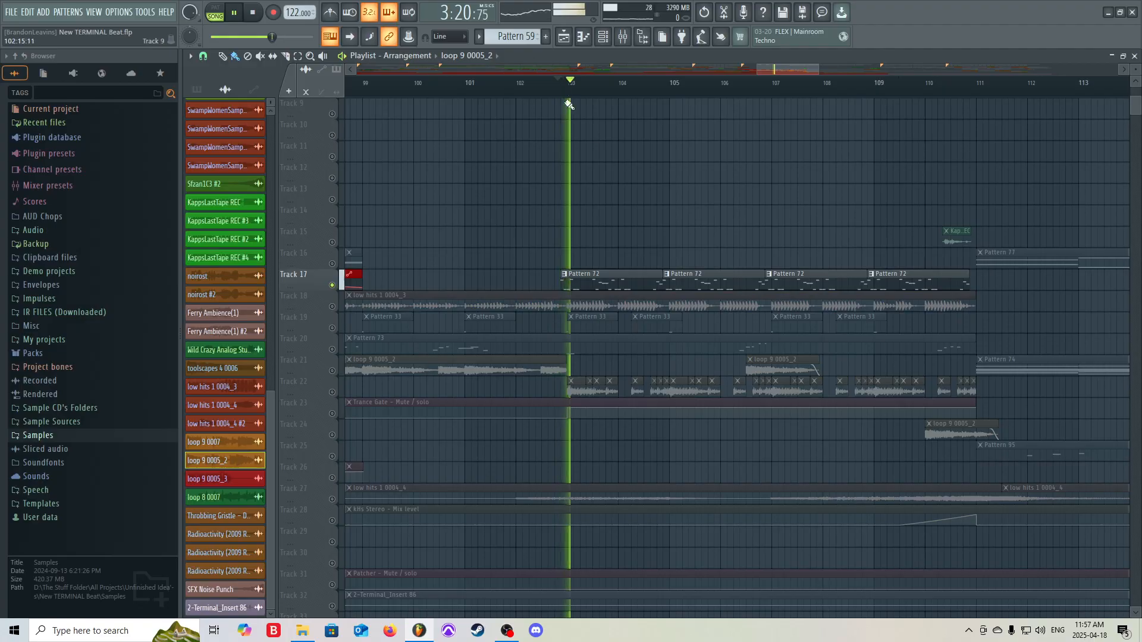
click(629, 280)
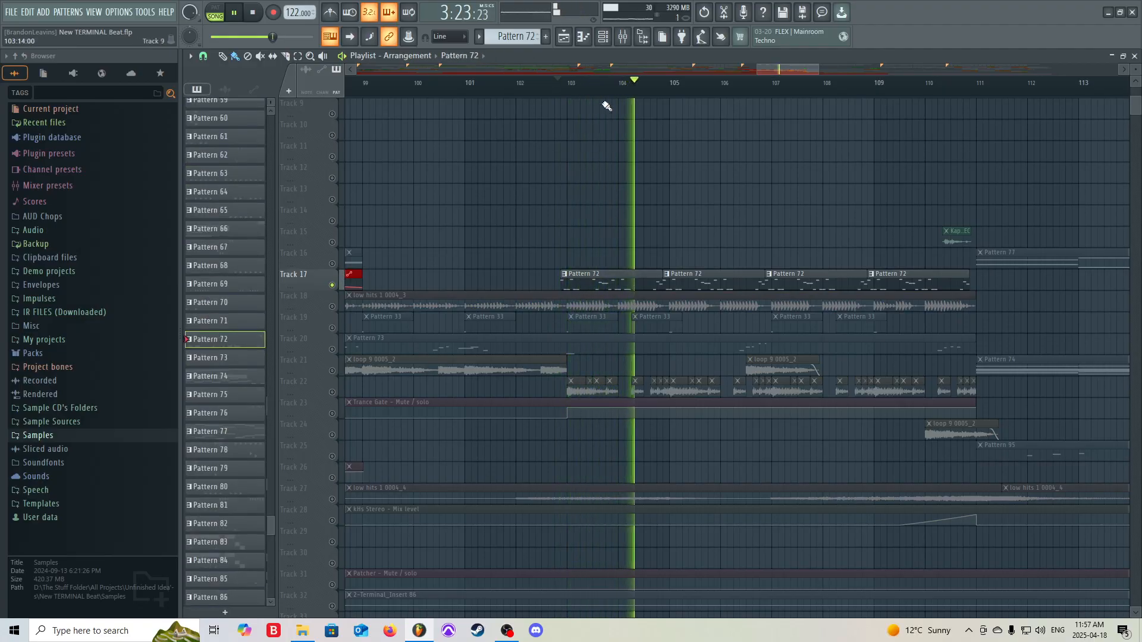
Stop playback, open the EleKorgC4 channel used by Pattern 72, audition a C3 note with it, and close its settings
click(604, 45)
scroll(499, 268, down, 5)
key(space)
click(456, 304)
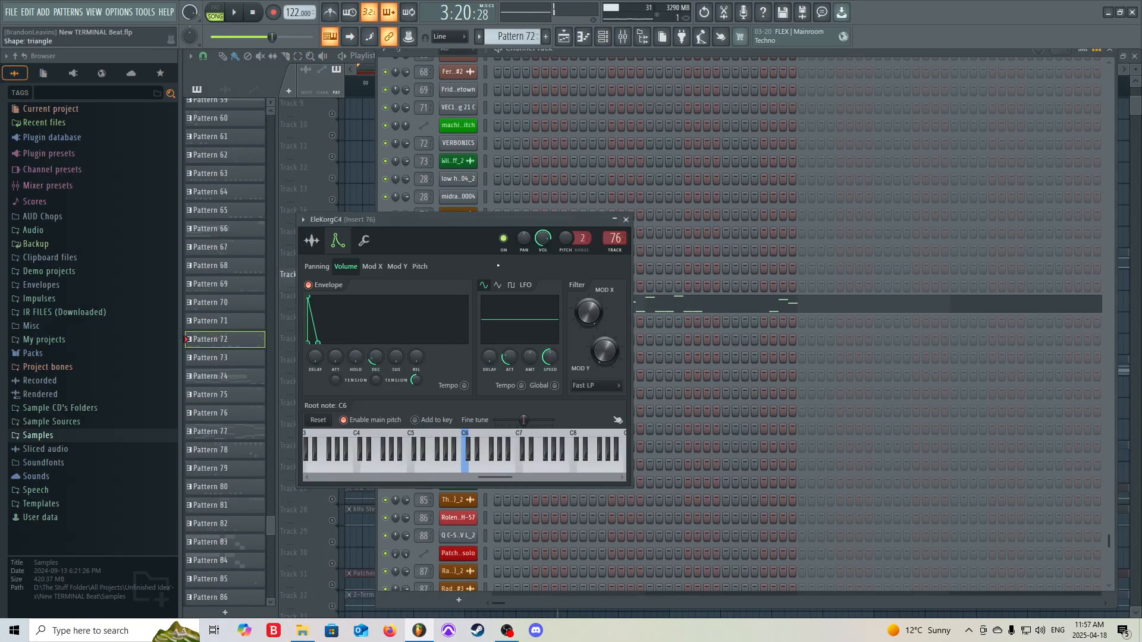
drag(435, 218, 470, 191)
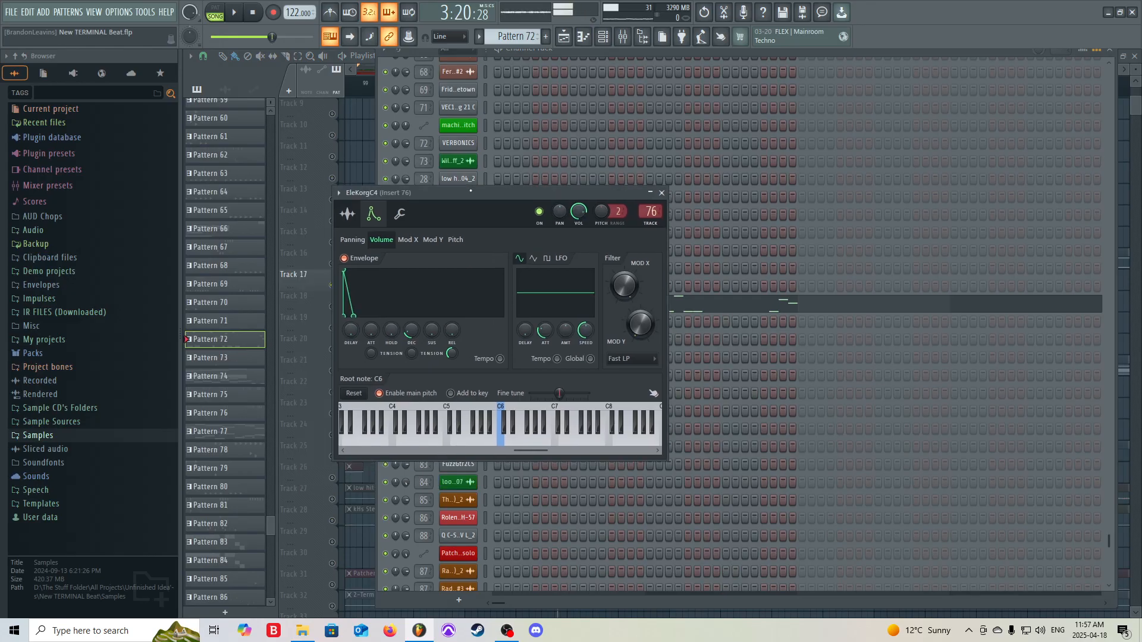
key(q)
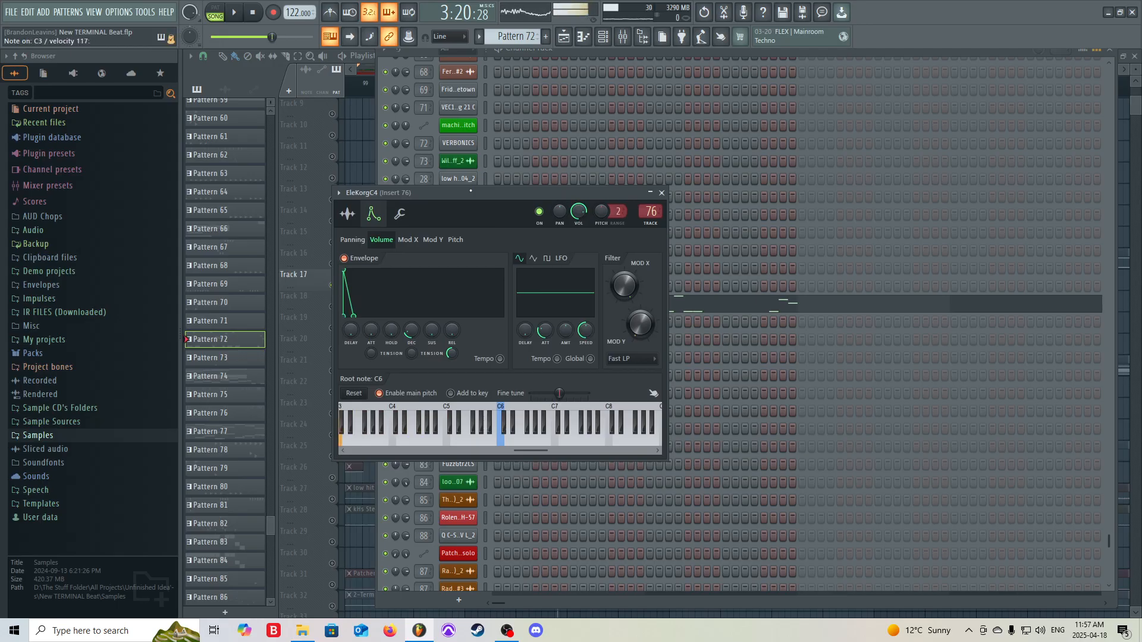
click(662, 193)
View Pattern 72's EleKorgC4 notes in the piano roll, and return to the playlist
click(602, 307)
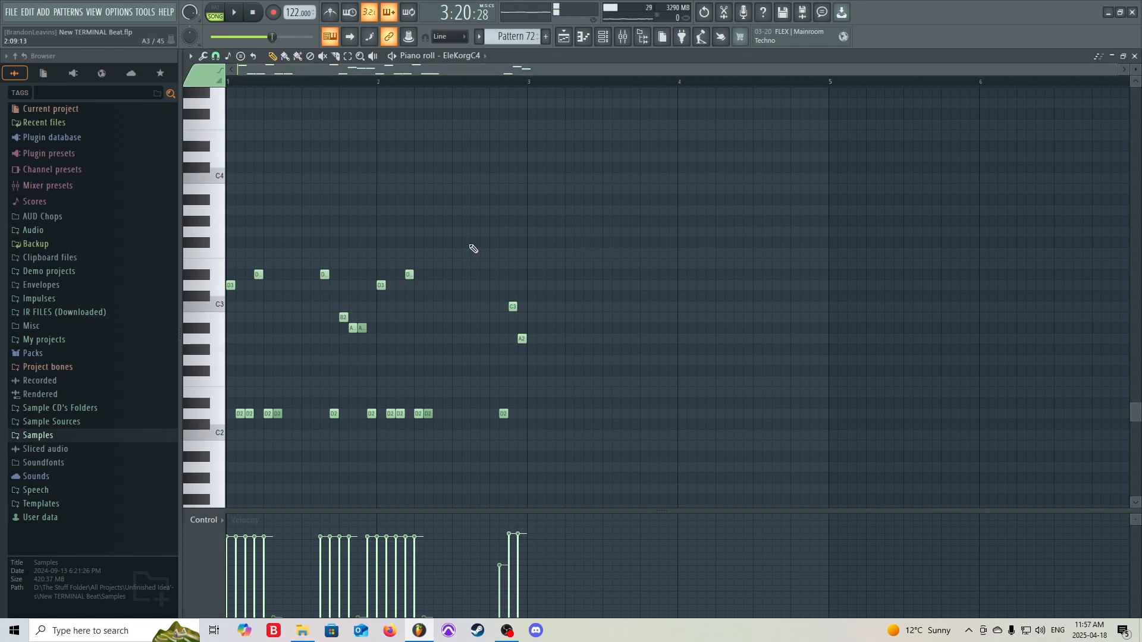
scroll(469, 267, down, 5)
scroll(469, 267, up, 2)
key(F5)
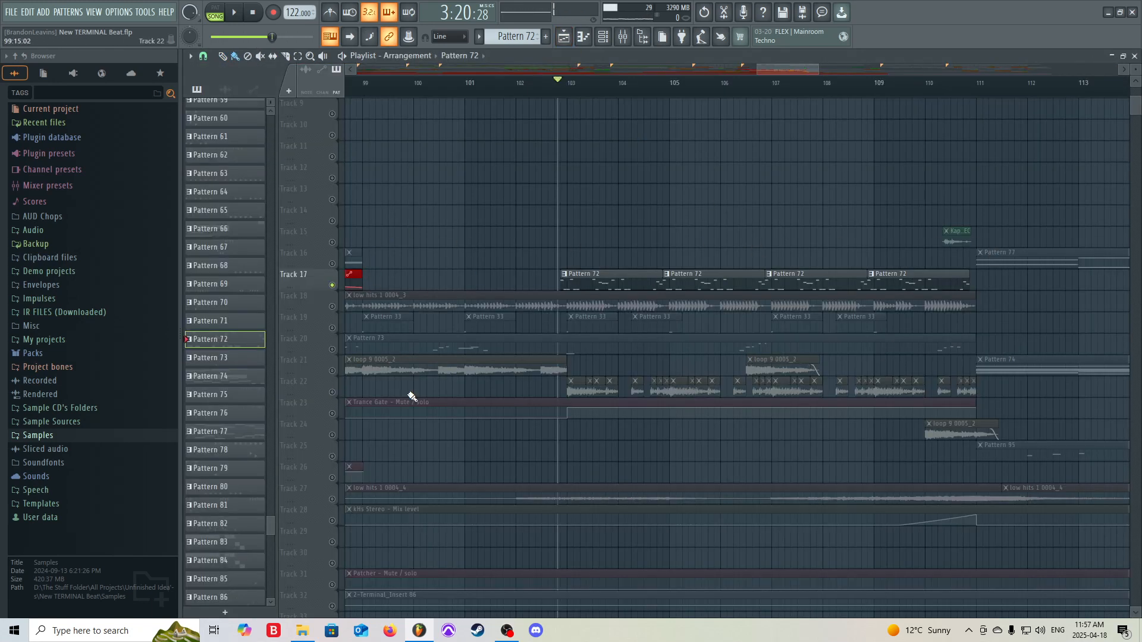
Solo Track 22 together with Track 23's Trance Gate automation, play them from just before bar 103, stop playback, and unsolo the tracks
right_click(332, 392)
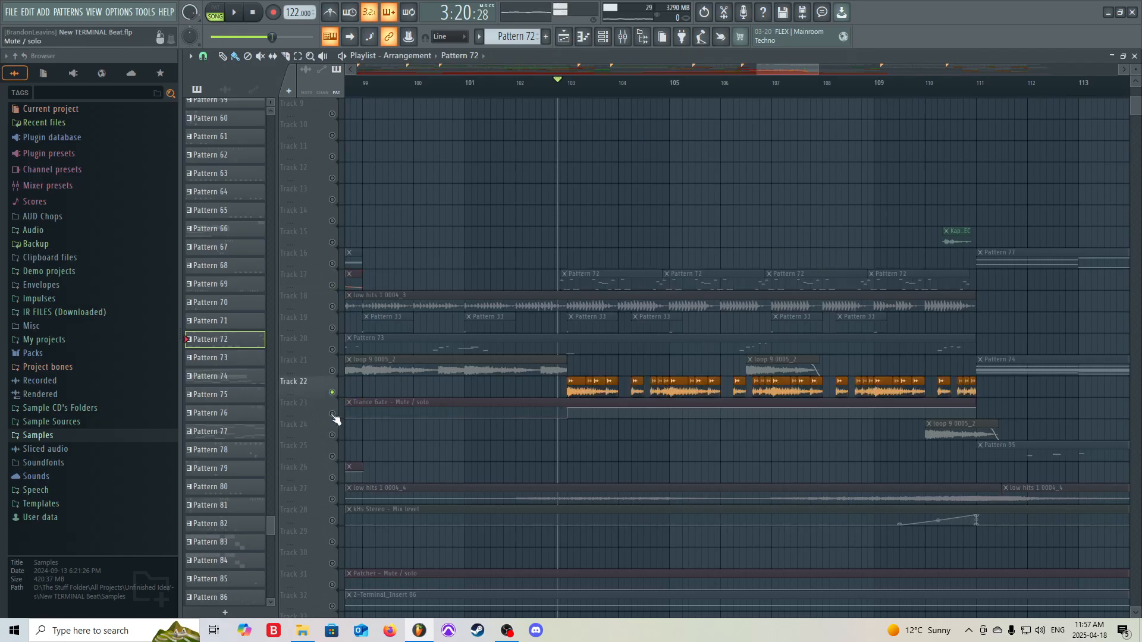
click(333, 414)
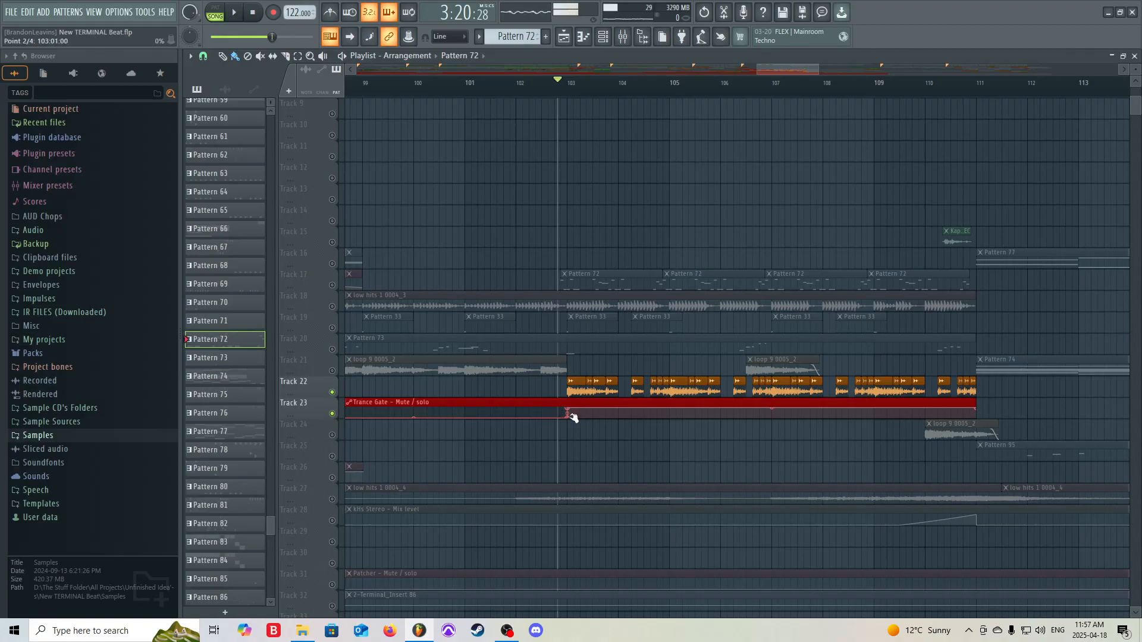
key(space)
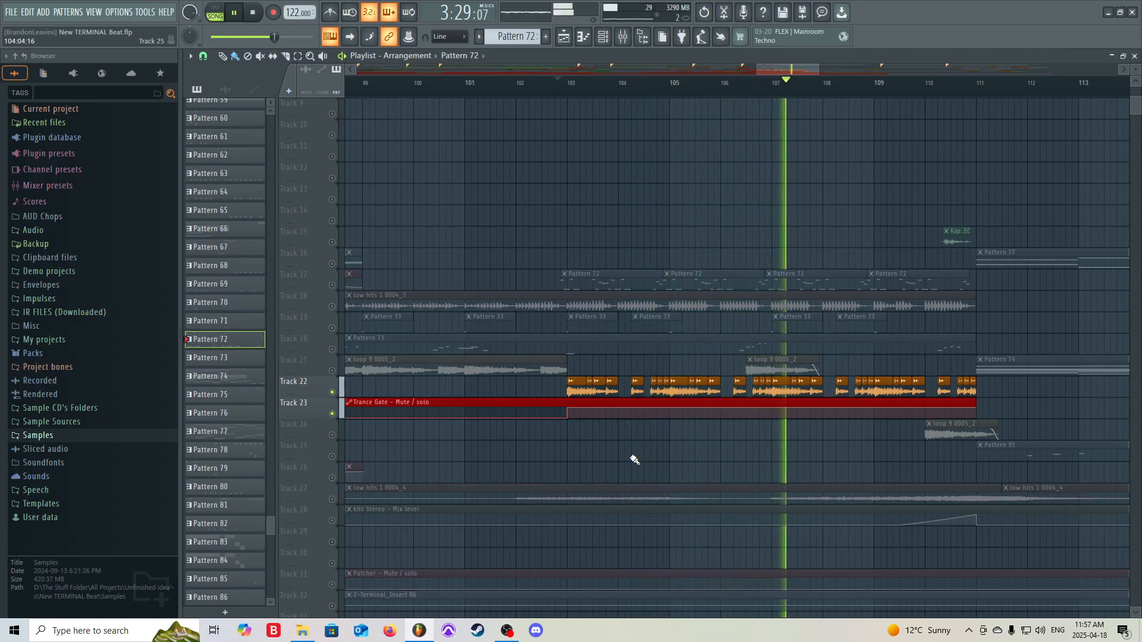
key(space)
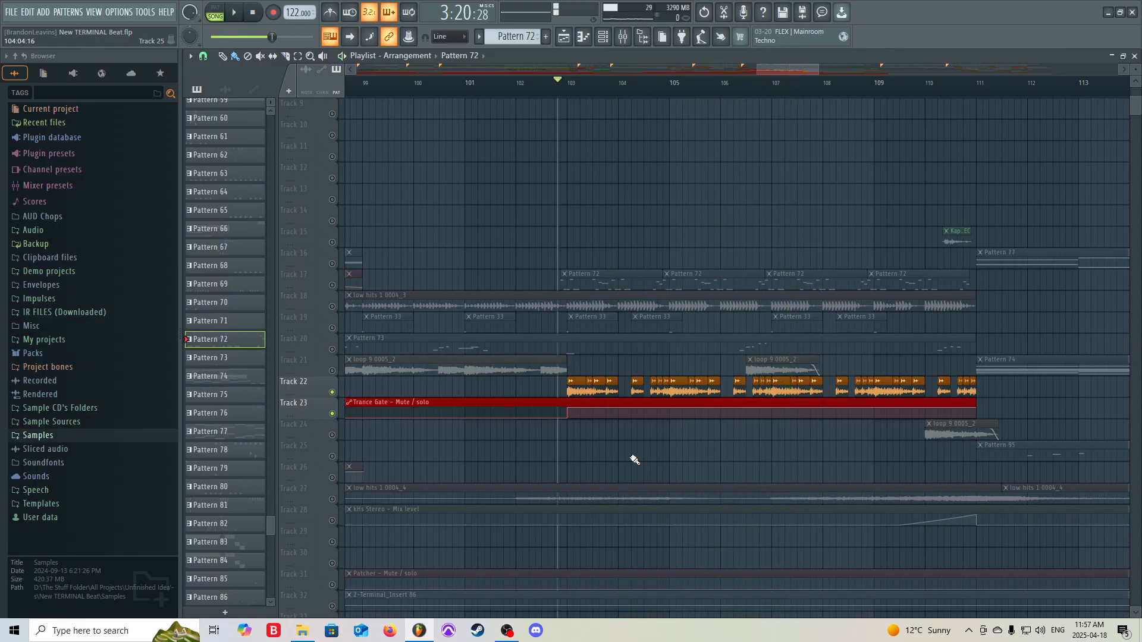
click(355, 402)
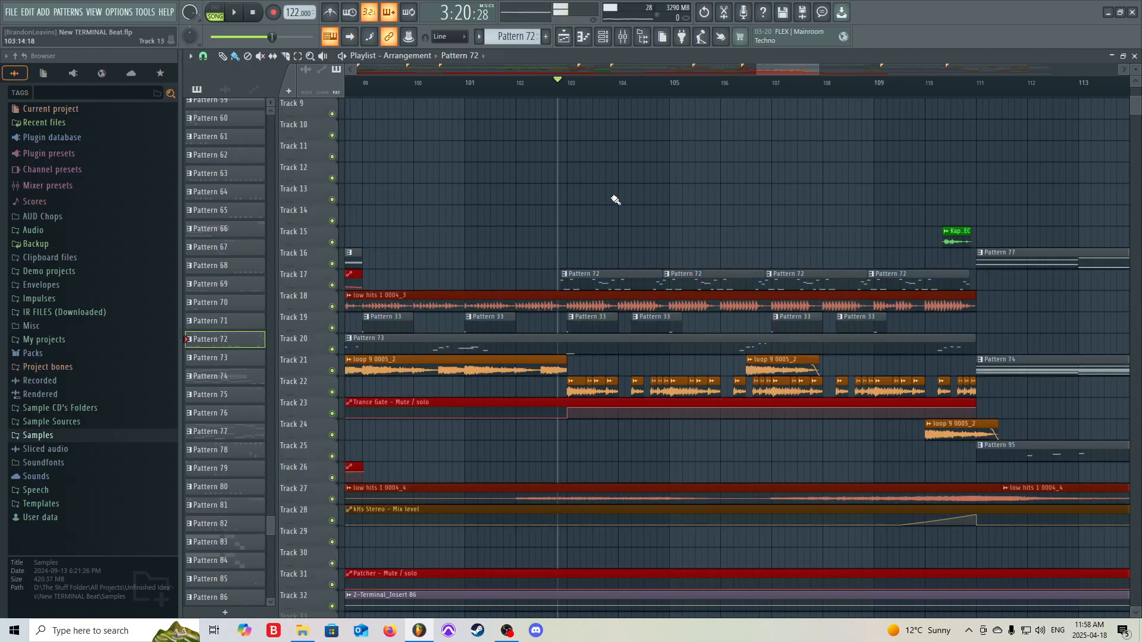
Solo Track 1 and Track 2 in the arrangement
scroll(616, 199, up, 4)
scroll(661, 233, down, 3)
scroll(605, 147, down, 2)
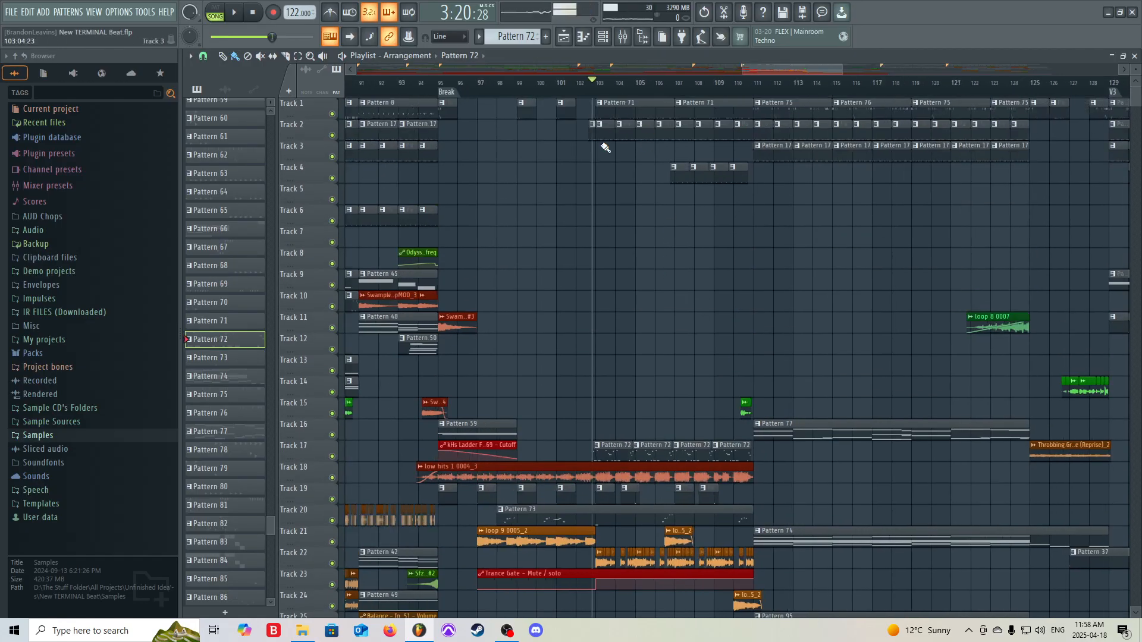
scroll(605, 148, up, 5)
scroll(1037, 271, down, 5)
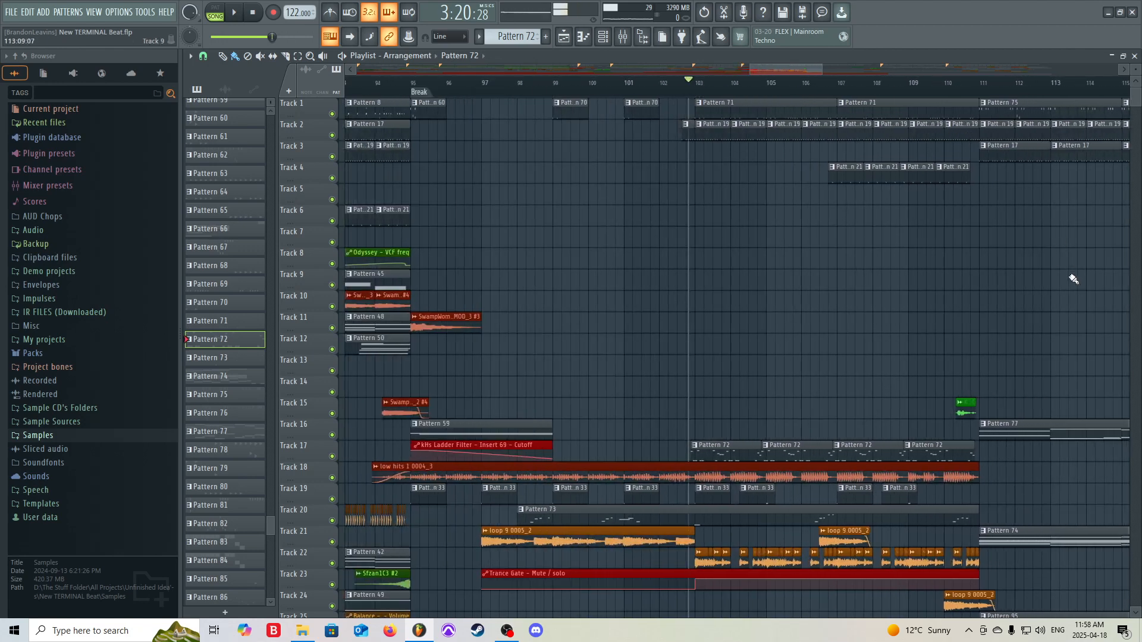
scroll(1038, 272, up, 2)
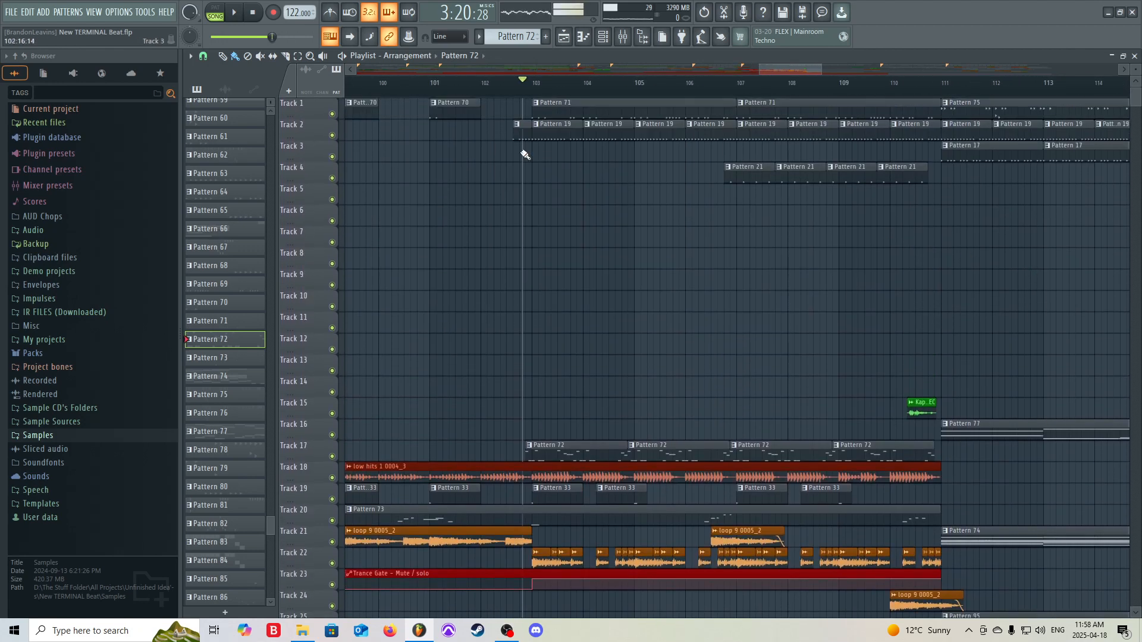
right_click(332, 114)
click(332, 135)
Move the playhead from the Break marker to around bar 103 and play the soloed Track 1 and Track 2 patterns
scroll(571, 155, down, 4)
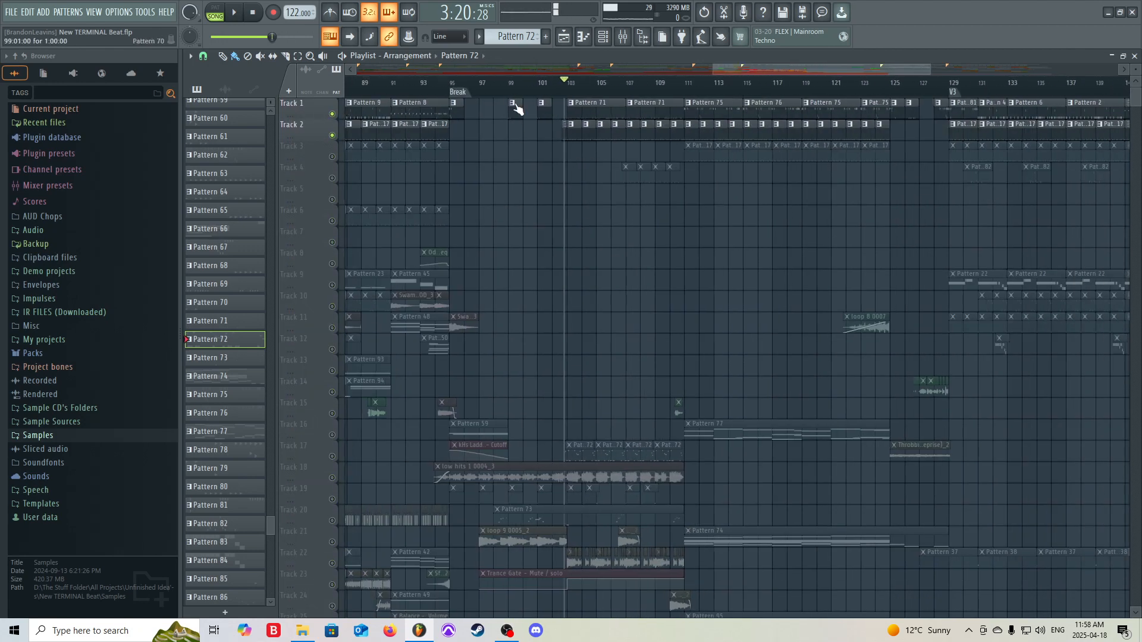
click(450, 84)
drag(451, 81, 567, 81)
key(space)
scroll(616, 238, up, 1)
scroll(619, 242, up, 3)
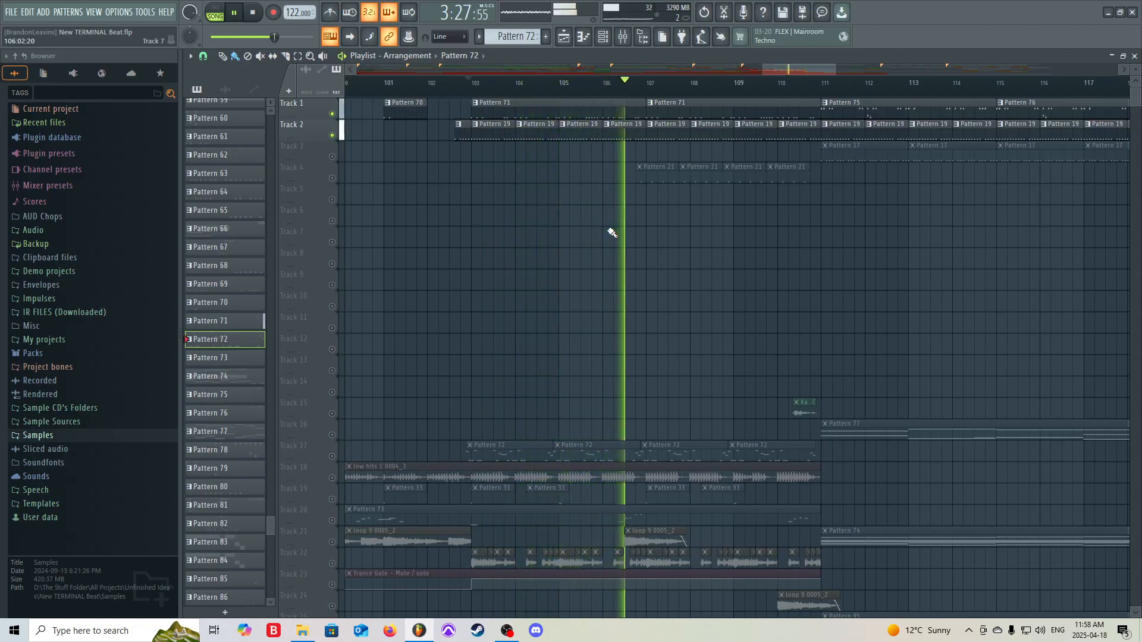
Add Track 4 to the soloed tracks, restore all tracks while playing on past bar 113, and stop playback
click(332, 179)
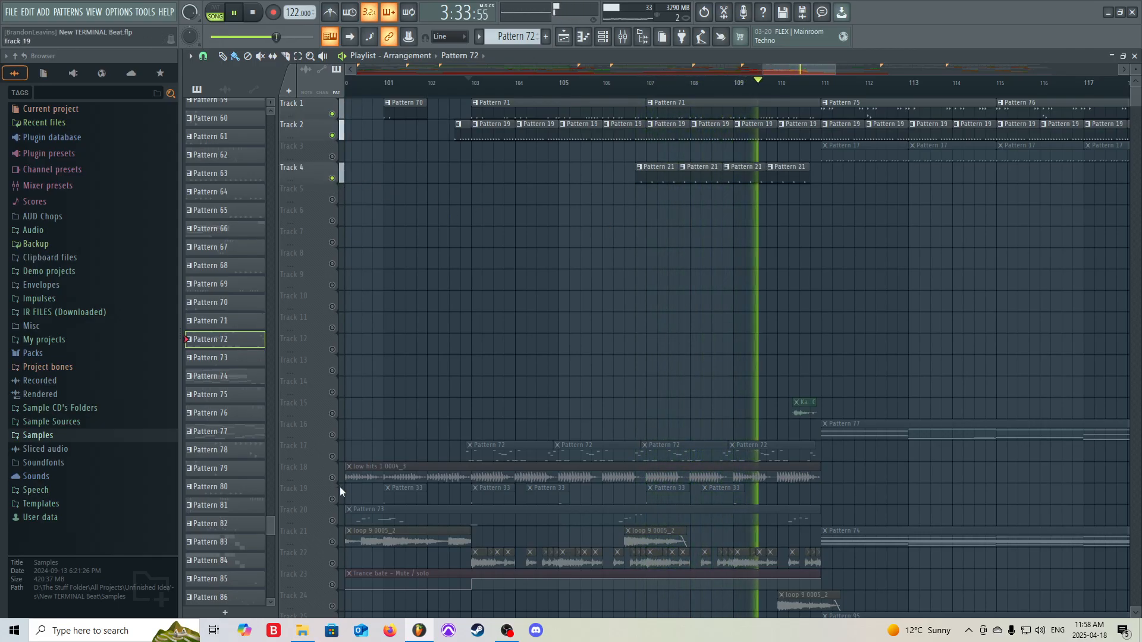
right_click(333, 456)
right_click(333, 456)
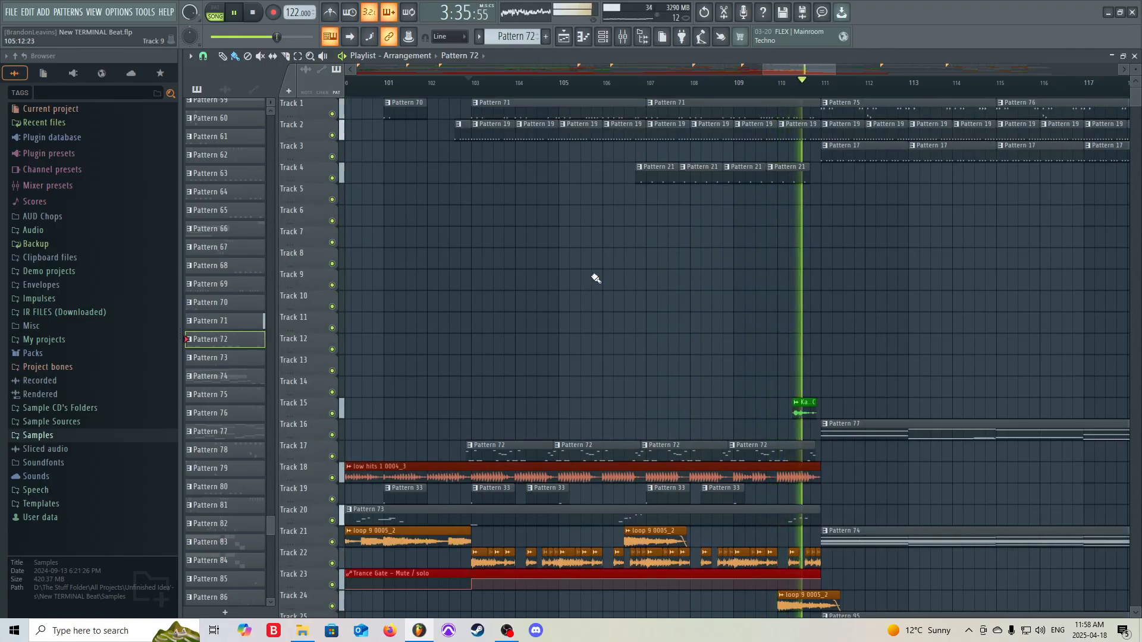
scroll(822, 281, down, 3)
scroll(822, 281, up, 3)
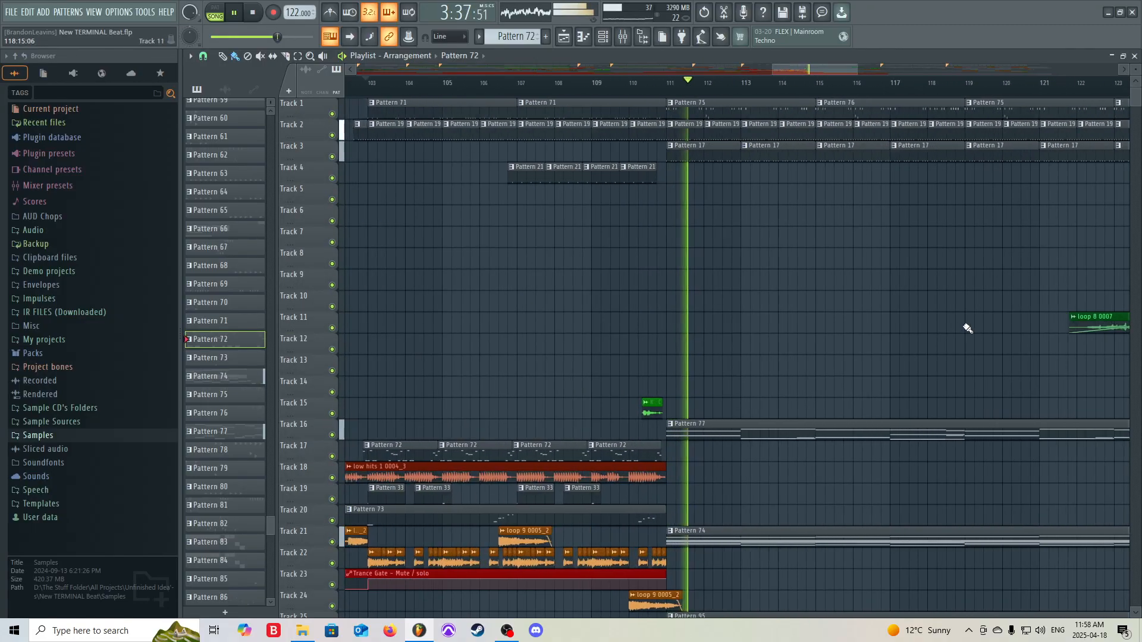
scroll(975, 326, up, 2)
scroll(948, 319, down, 3)
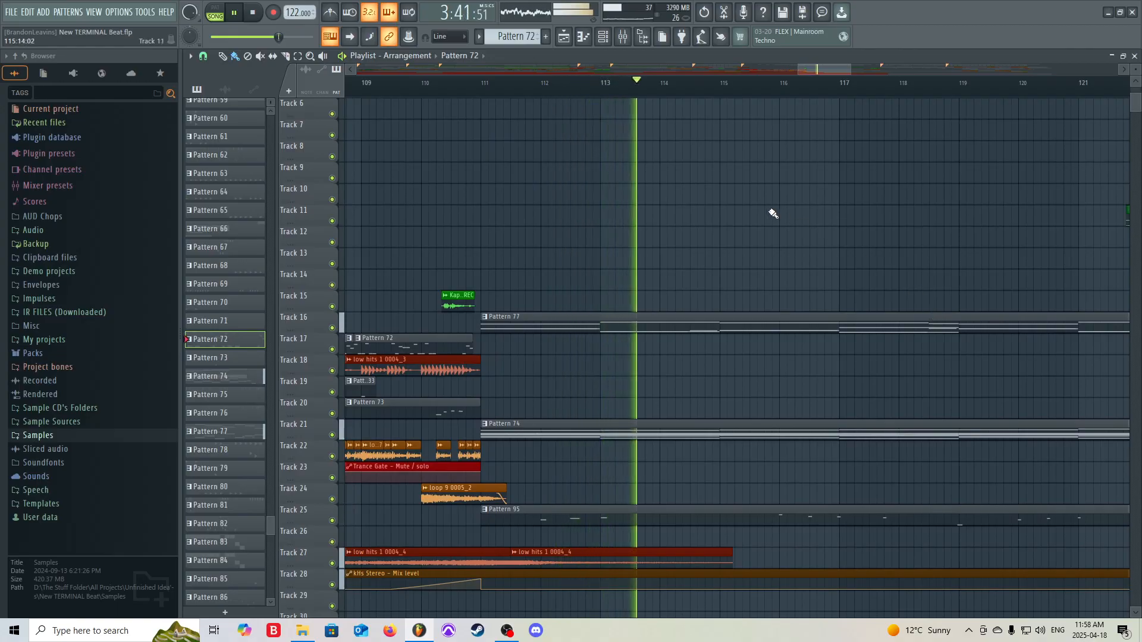
key(space)
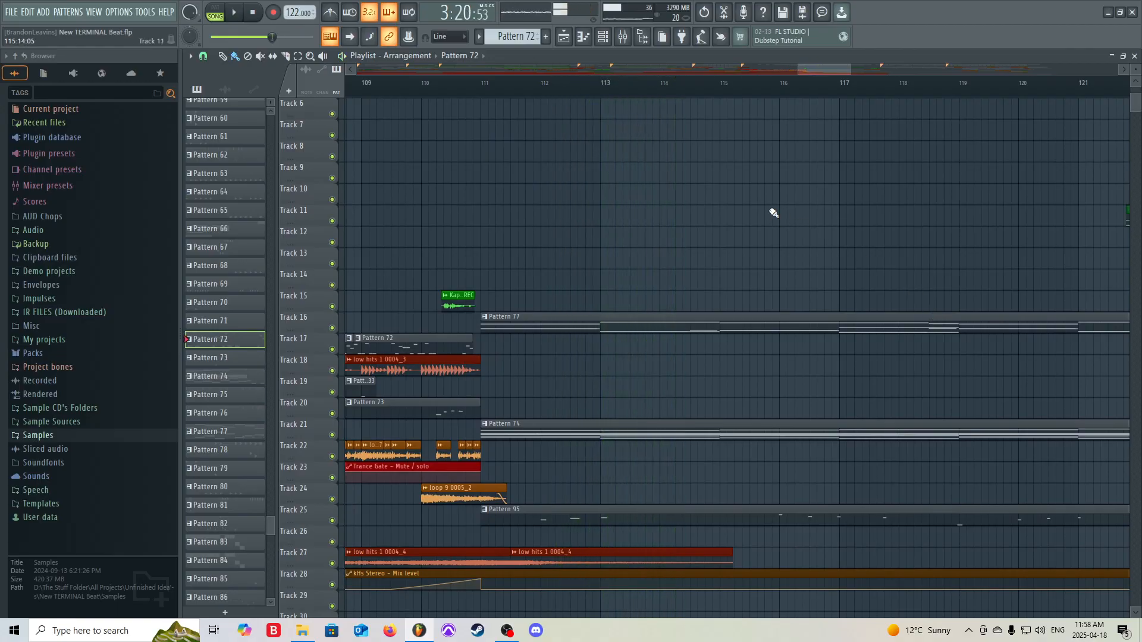
Solo Tracks 1, 2 and 3 for the section starting at bar 111
scroll(773, 214, down, 3)
scroll(901, 232, up, 3)
scroll(989, 250, up, 1)
scroll(988, 251, down, 3)
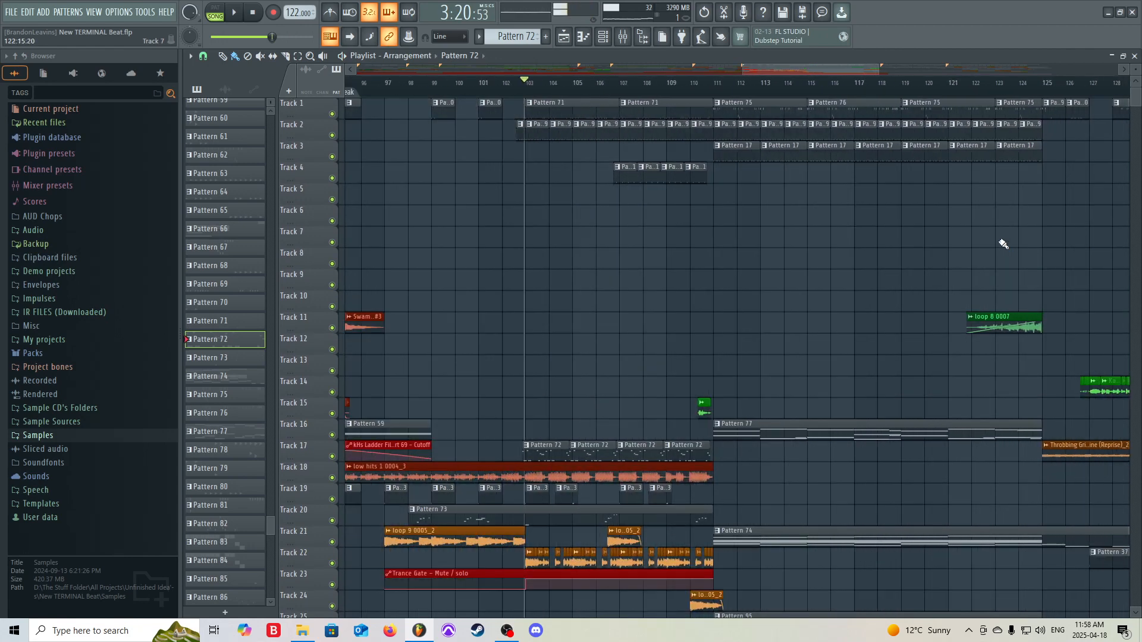
scroll(1025, 240, up, 4)
scroll(1024, 240, down, 1)
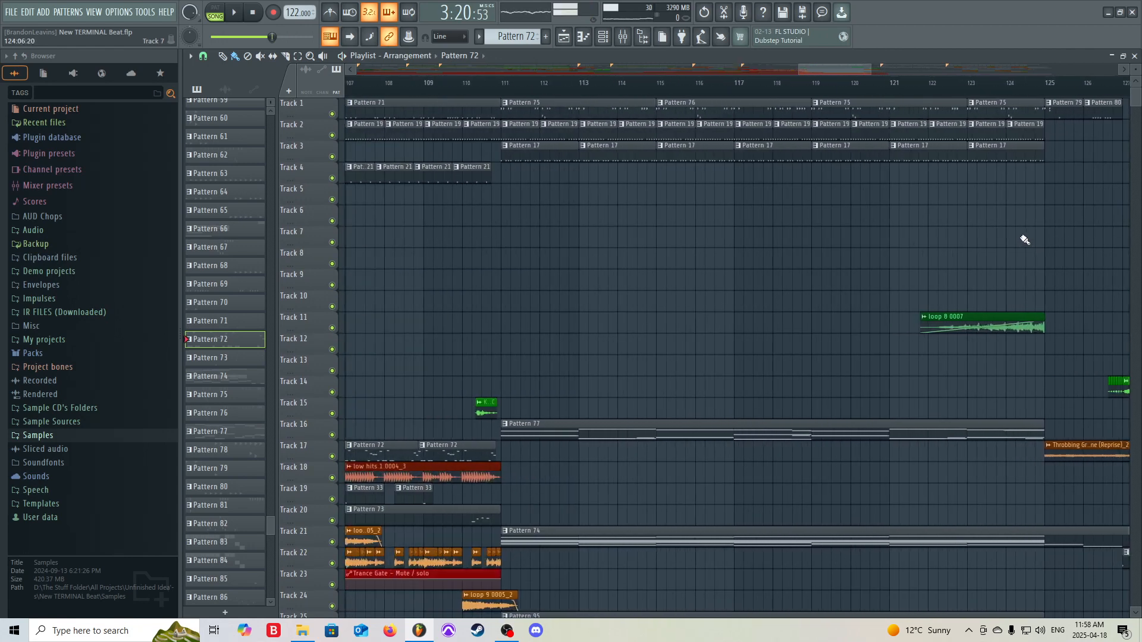
right_click(332, 114)
click(333, 136)
click(332, 157)
Play the soloed Tracks 1 to 3 from bar 111, and stop playback
click(440, 92)
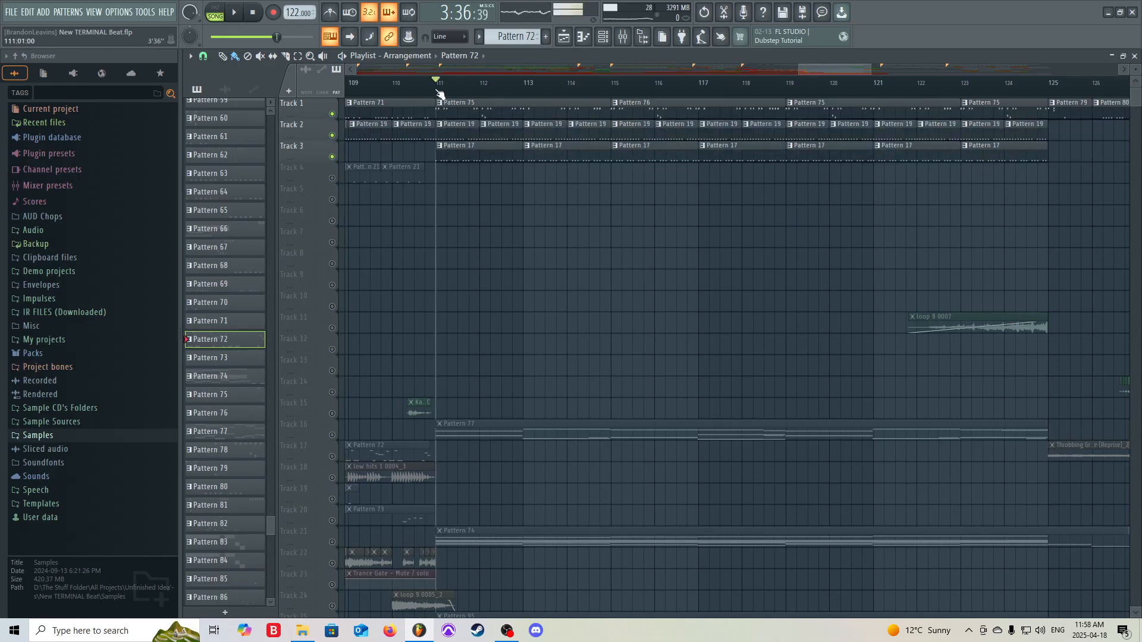
key(space)
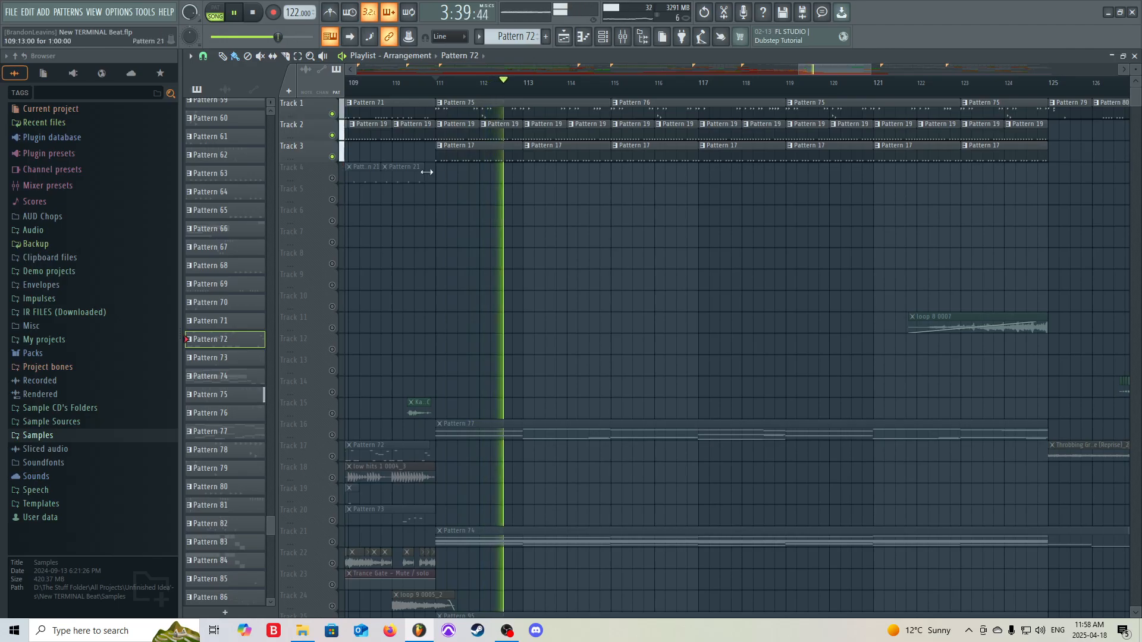
key(space)
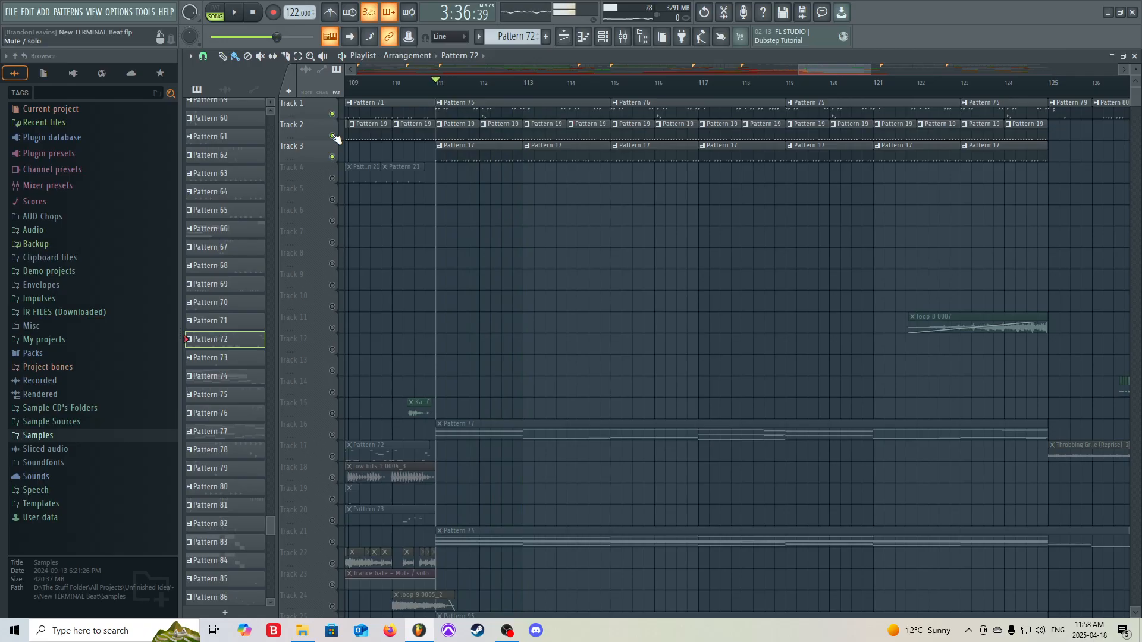
Select Pattern 75, examine its drum steps in the channel rack, and return to the playlist
double_click(488, 115)
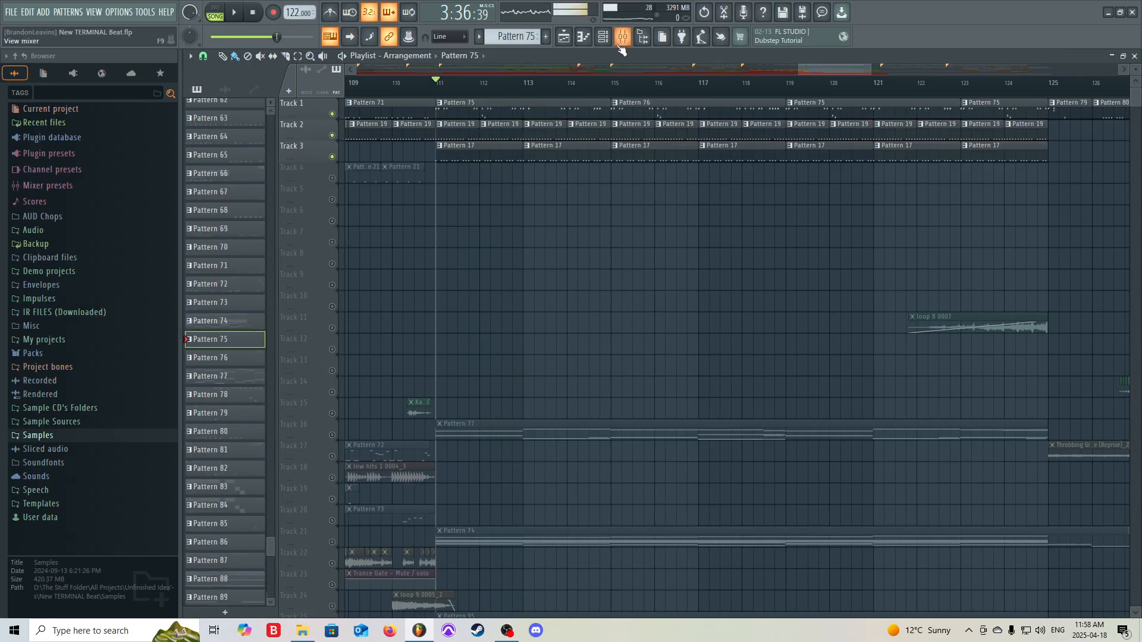
scroll(744, 321, up, 10)
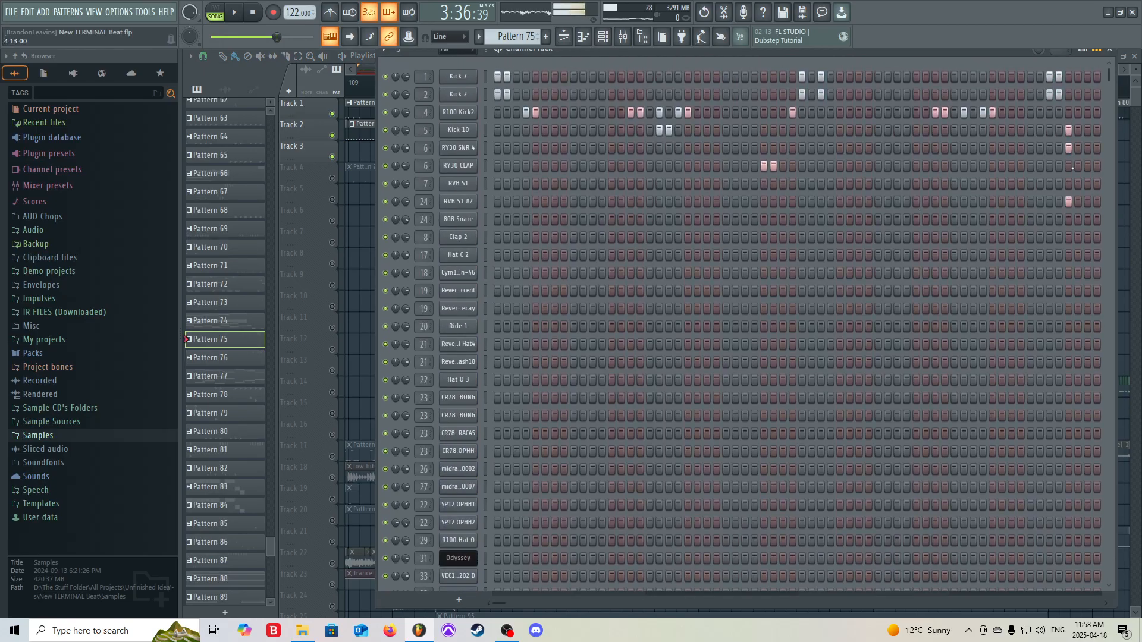
key(F6)
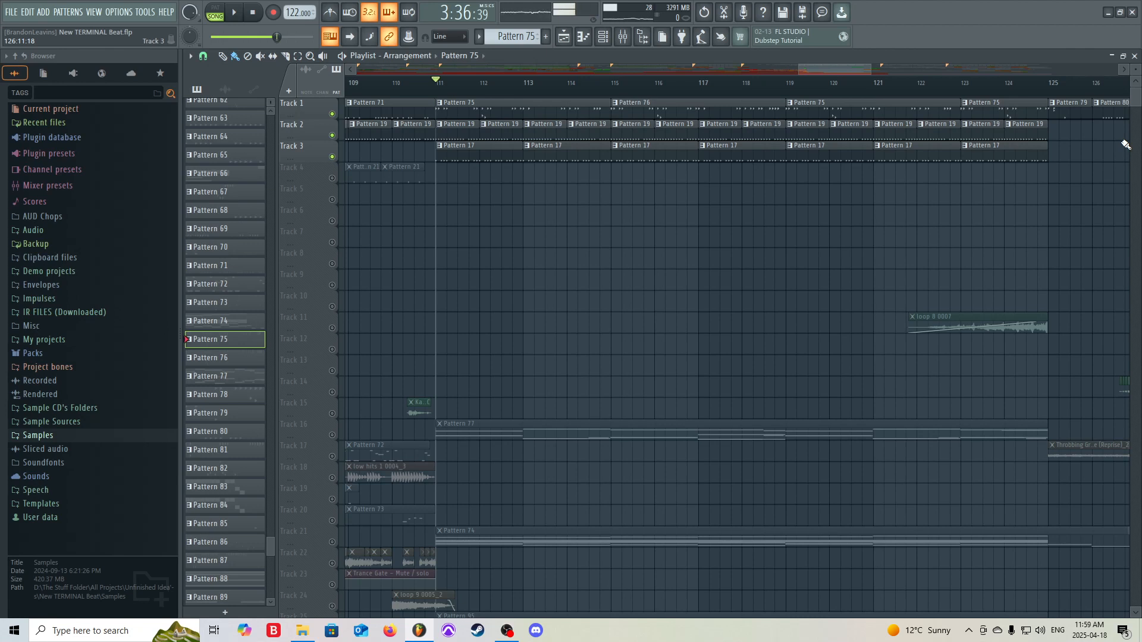
Replay the soloed drum tracks from bar 111, stop playback, and solo Track 16 instead
key(space)
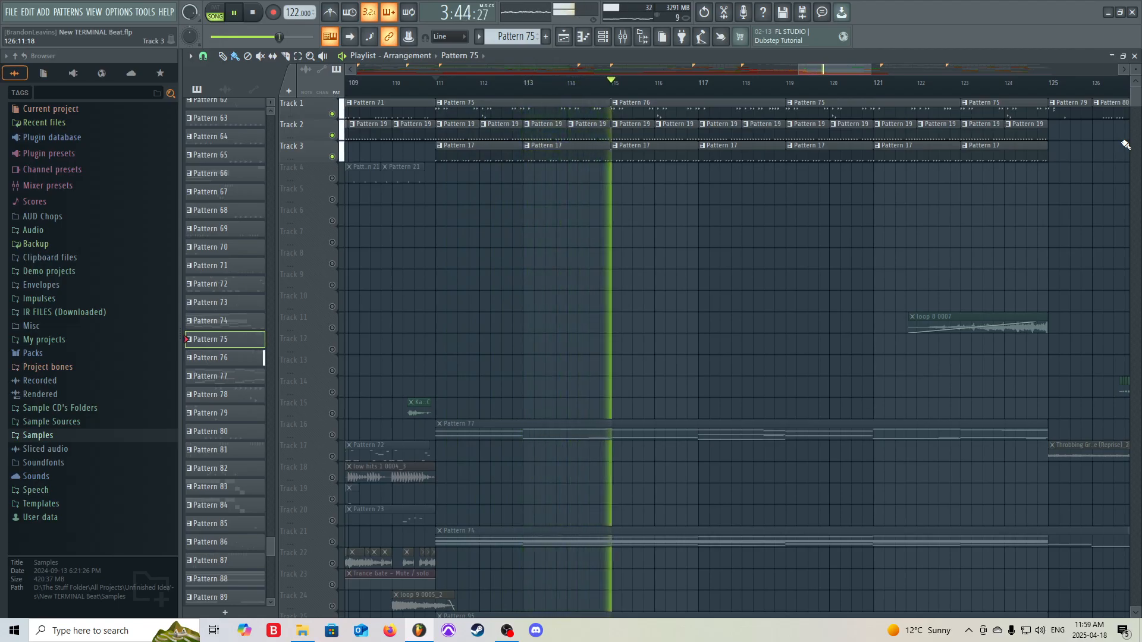
key(space)
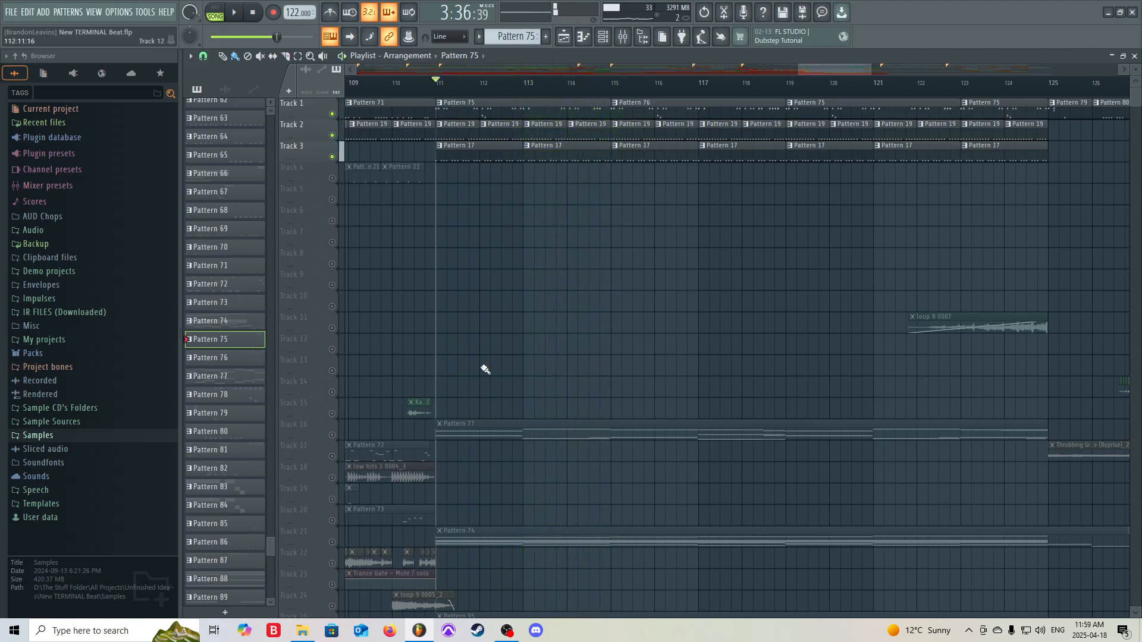
right_click(333, 156)
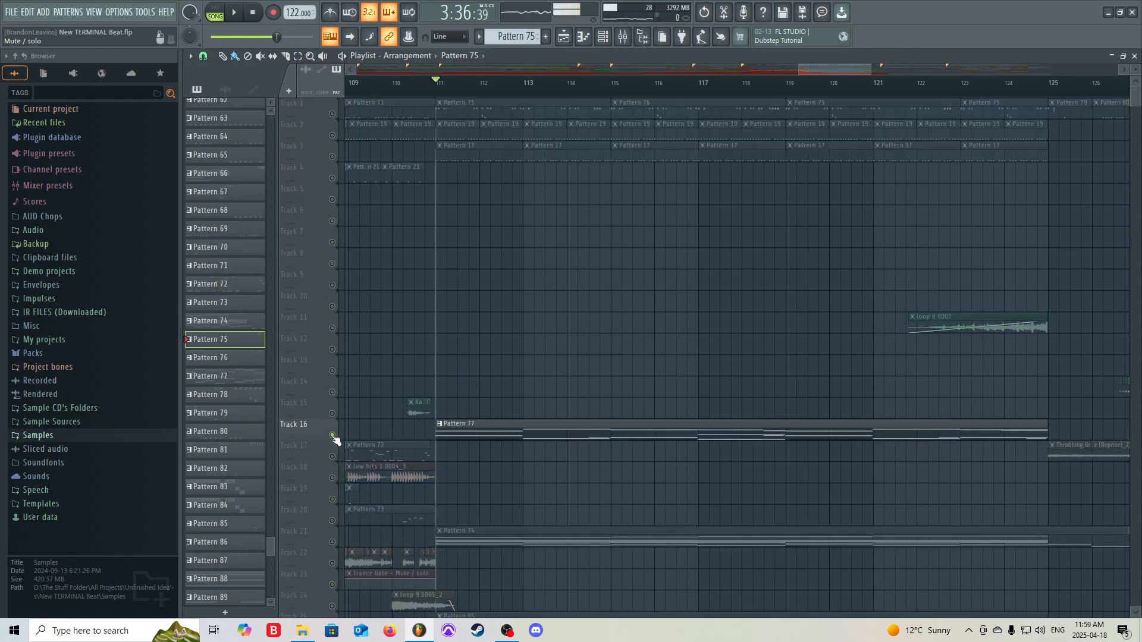
Open Pattern 77 from Track 16, play it in the song, and locate the channels it uses in the channel rack
scroll(505, 337, down, 4)
double_click(519, 340)
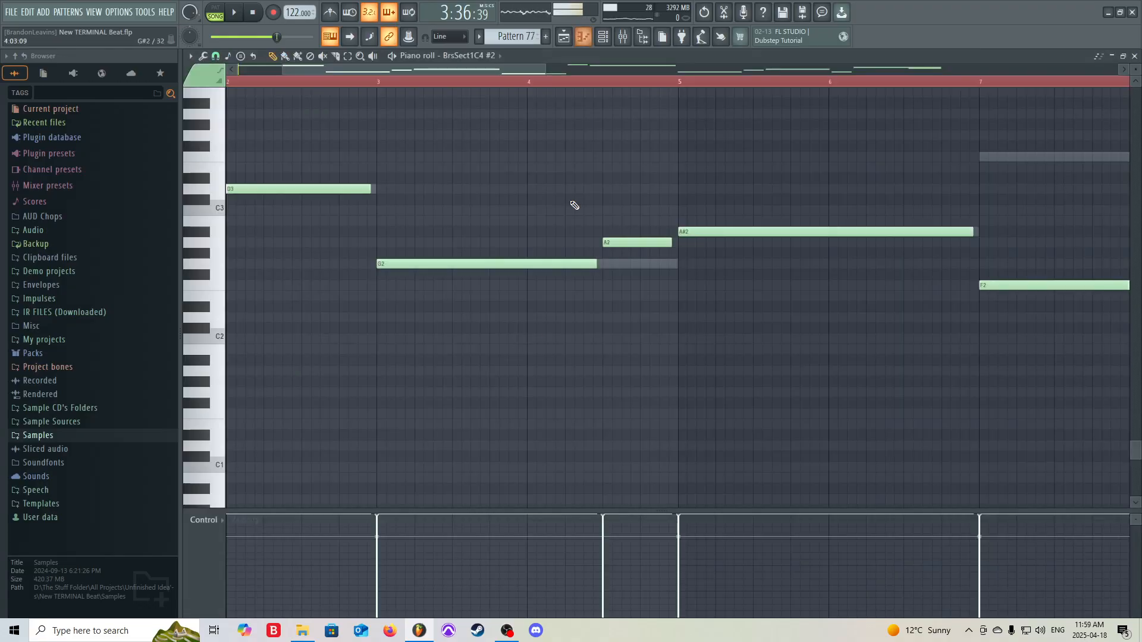
click(623, 38)
key(space)
scroll(575, 331, down, 10)
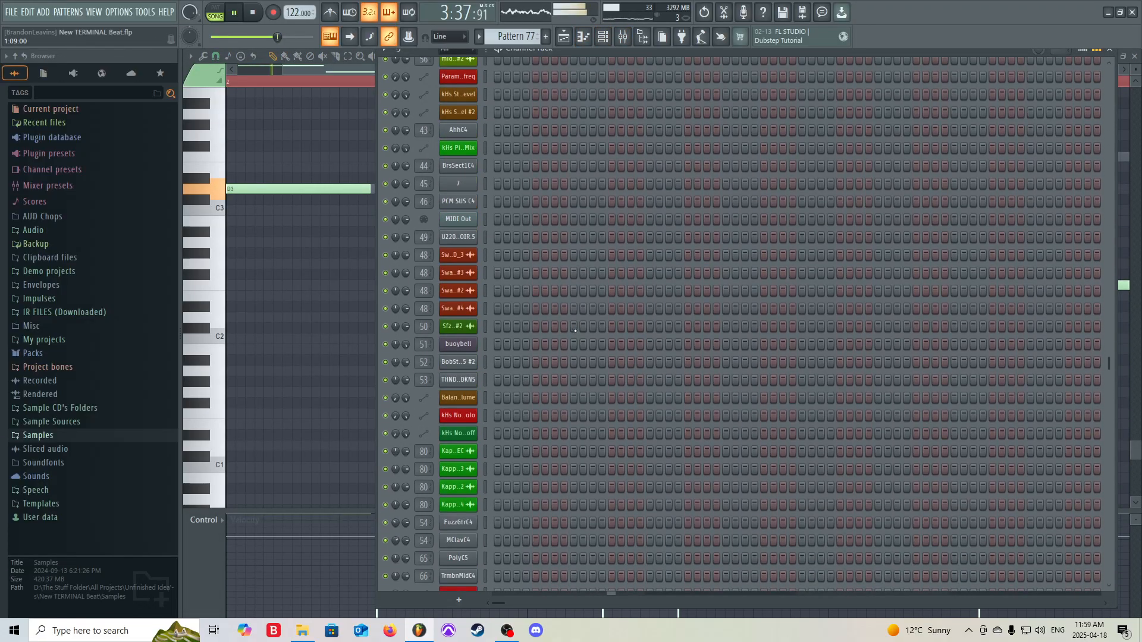
scroll(575, 330, down, 10)
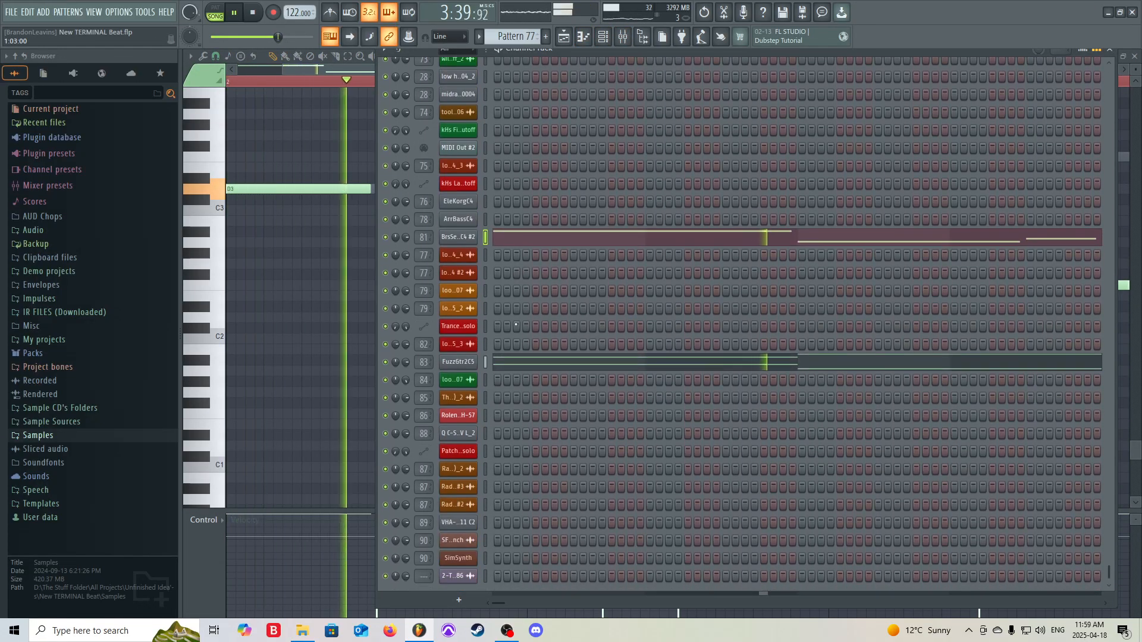
scroll(740, 322, up, 1)
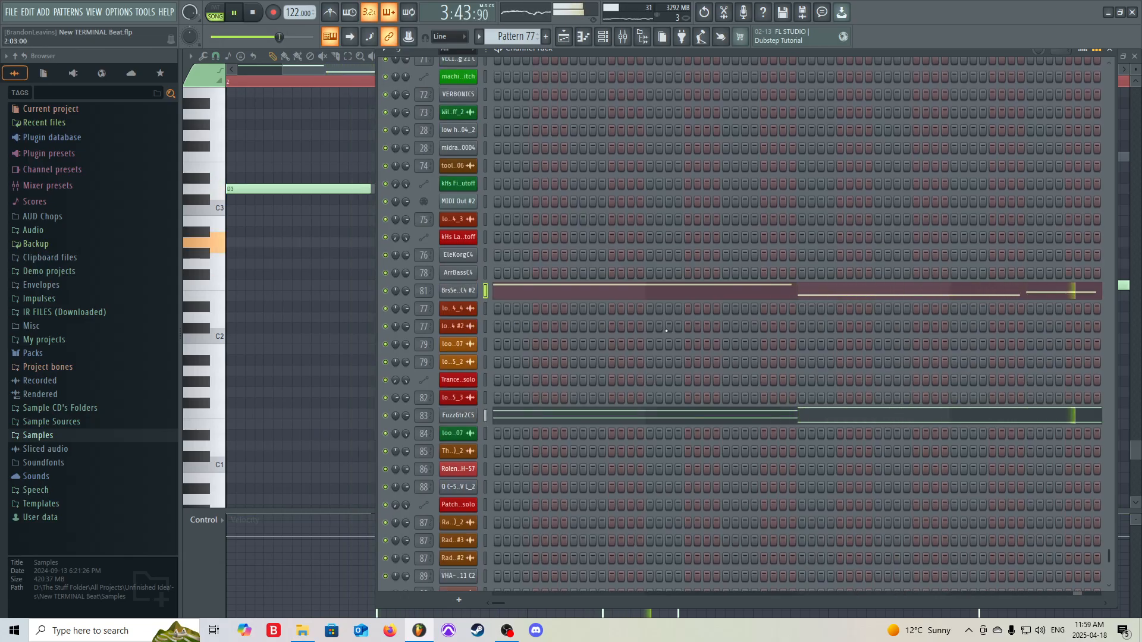
key(space)
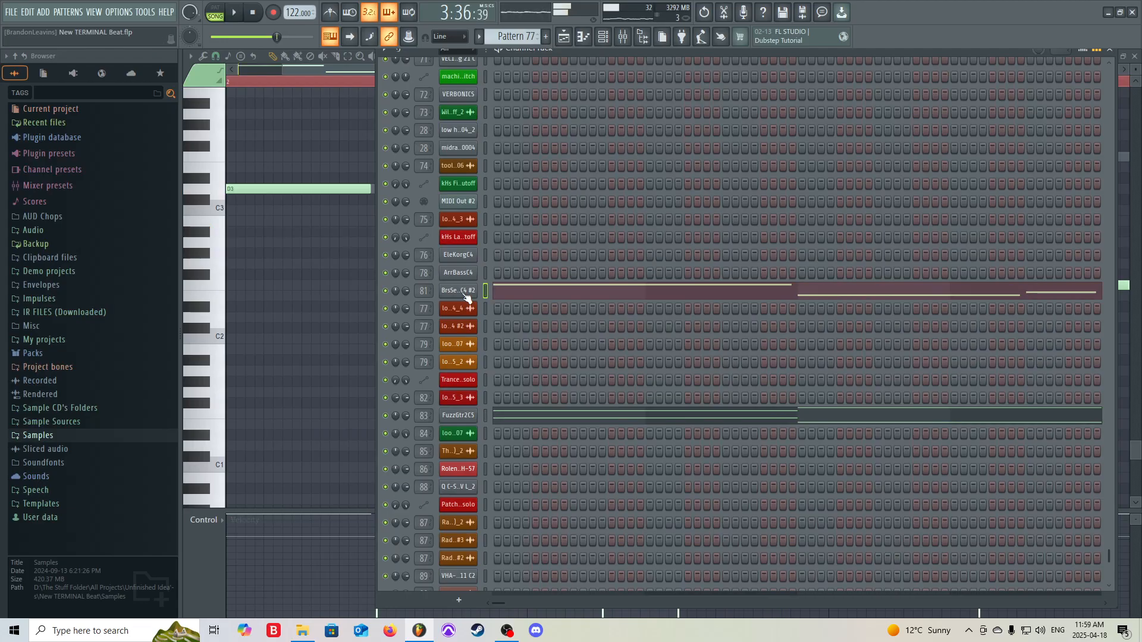
Open the BrsSect1C4 #2 channel's sample settings, locate its sample in the browser, and preview BrsSect1C4_2
click(458, 291)
drag(387, 206, 407, 177)
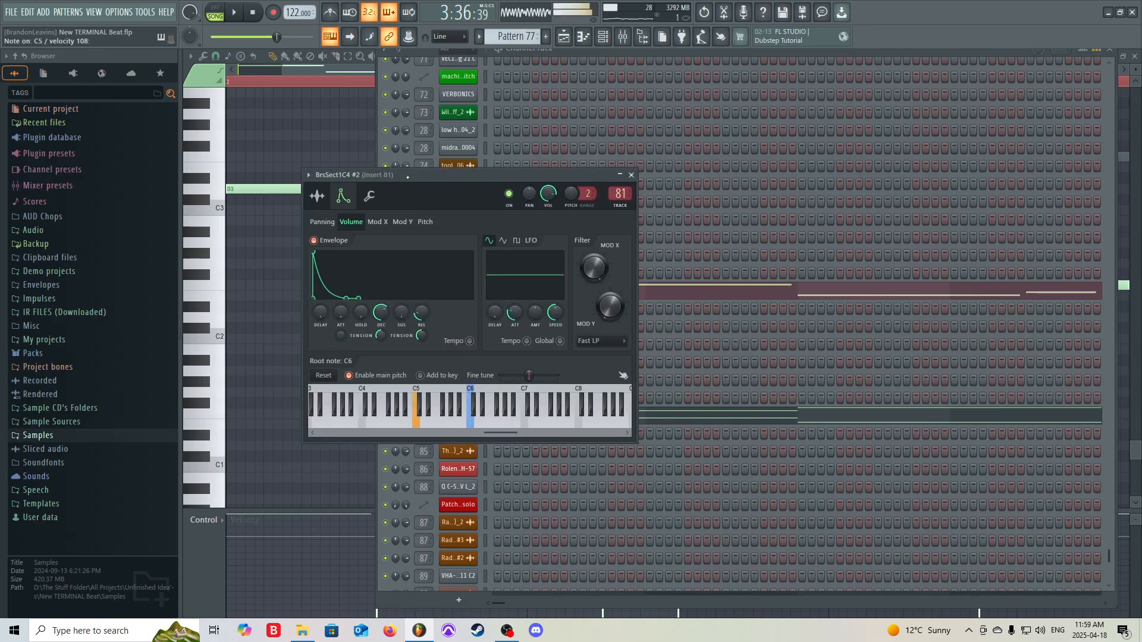
click(317, 196)
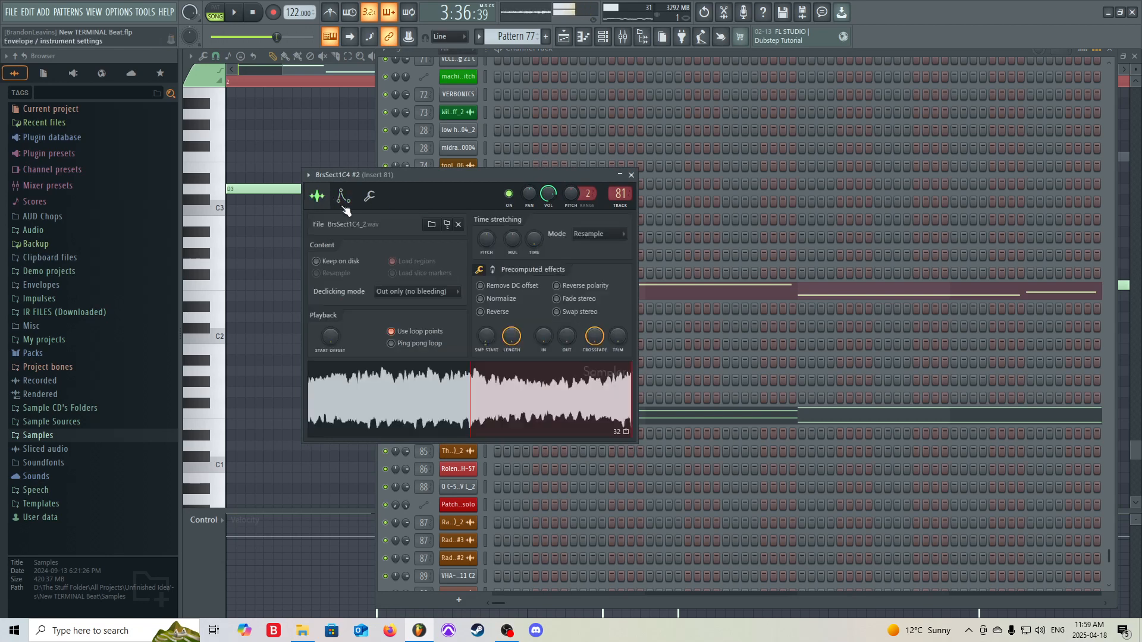
click(446, 224)
scroll(107, 396, down, 2)
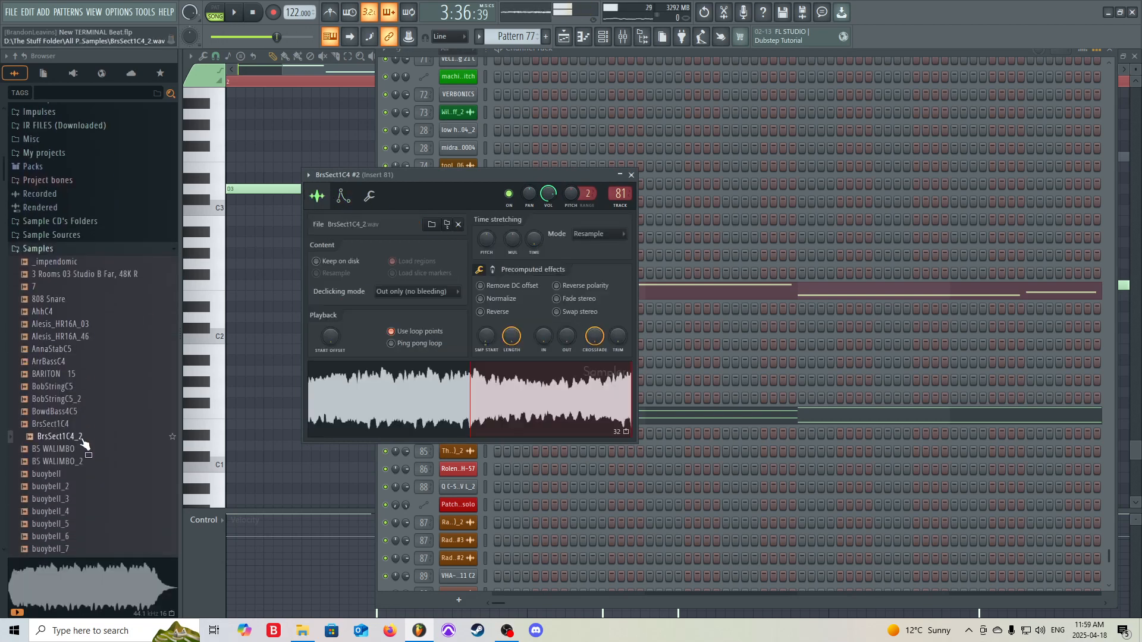
click(72, 441)
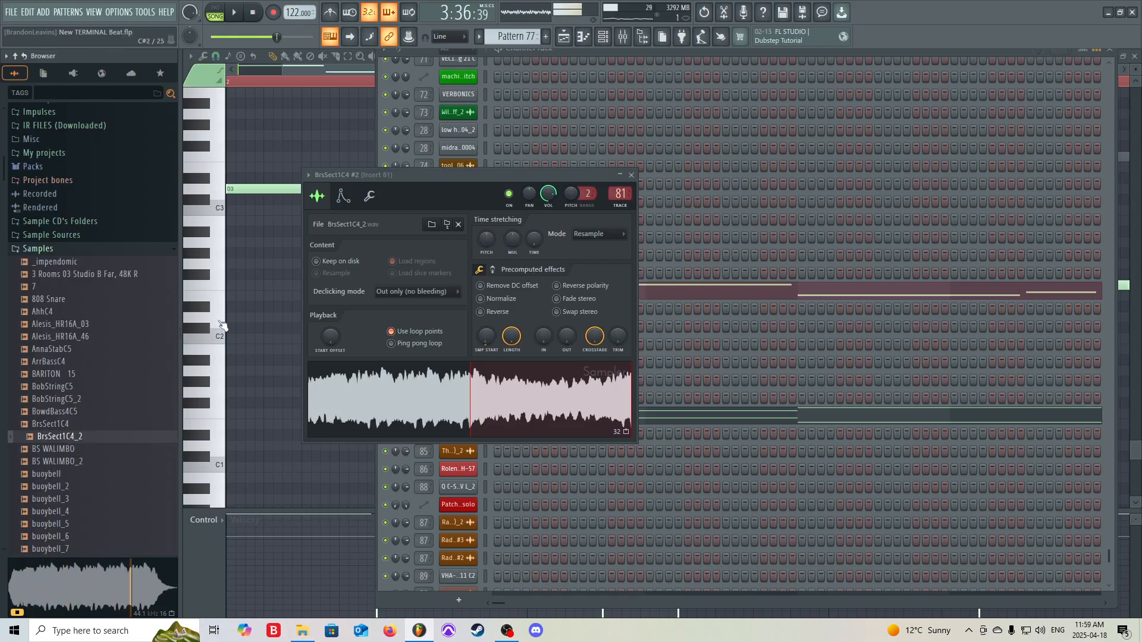
Examine the BrsSect1C4 #2 sampler's playback and miscellaneous settings, and close the sampler
drag(414, 186, 485, 138)
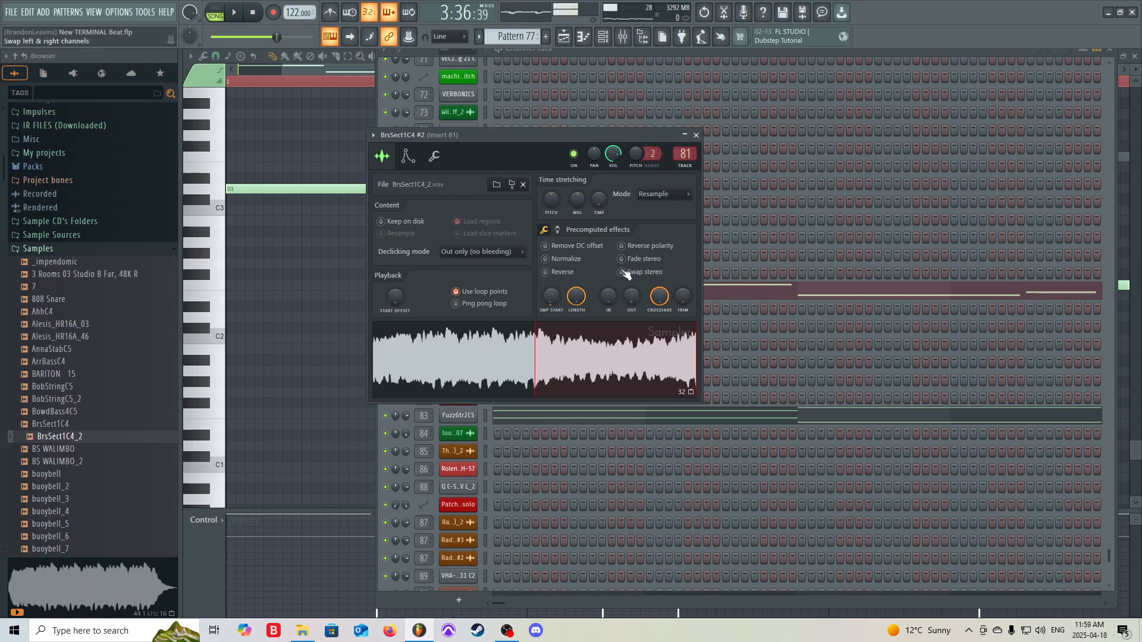
click(434, 157)
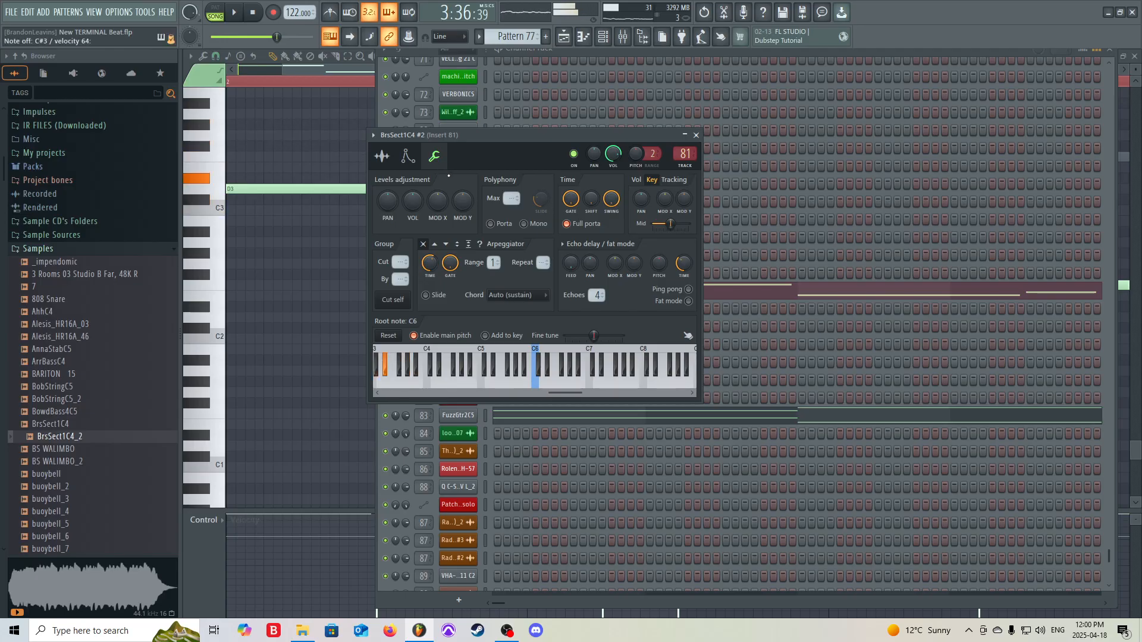
click(696, 135)
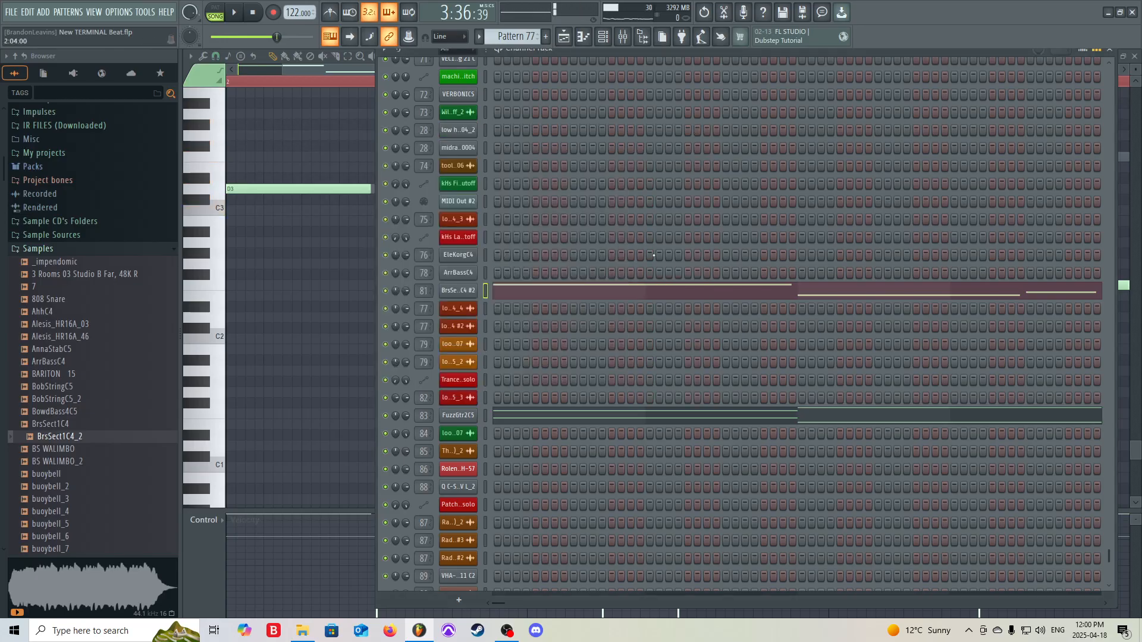
Open the FuzzGtr2C5 channel's sampler, audition its sound, and close the sampler
click(459, 415)
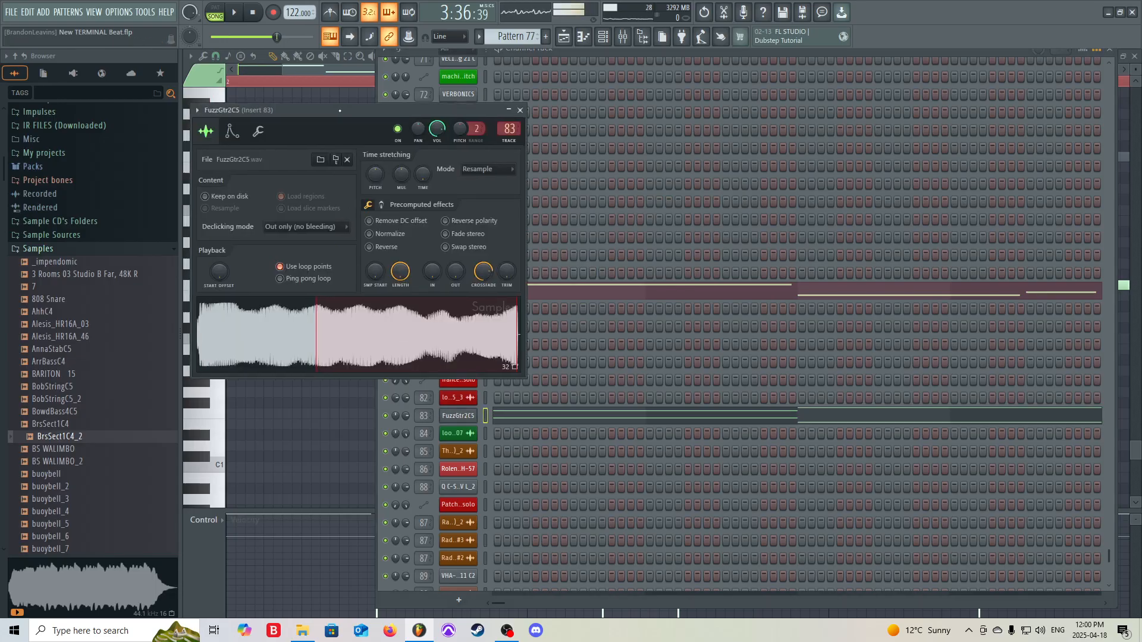
drag(338, 113, 374, 99)
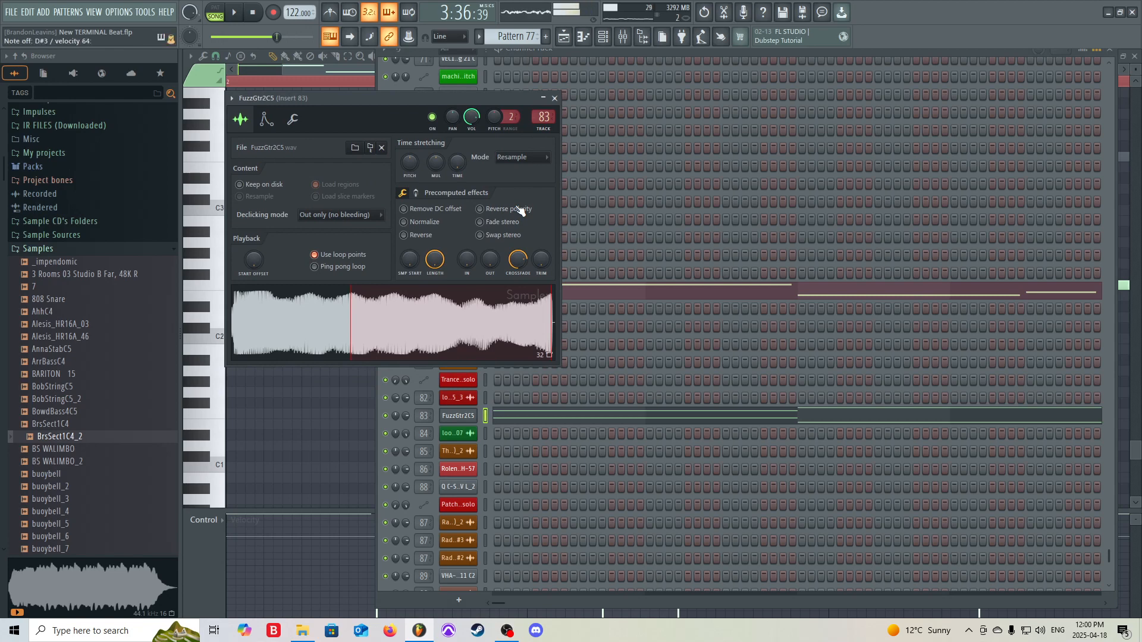
click(553, 99)
Open the FuzzGtr2C5 notes in the piano roll, play Pattern 77 from its start in pattern mode, and stop playback
click(535, 413)
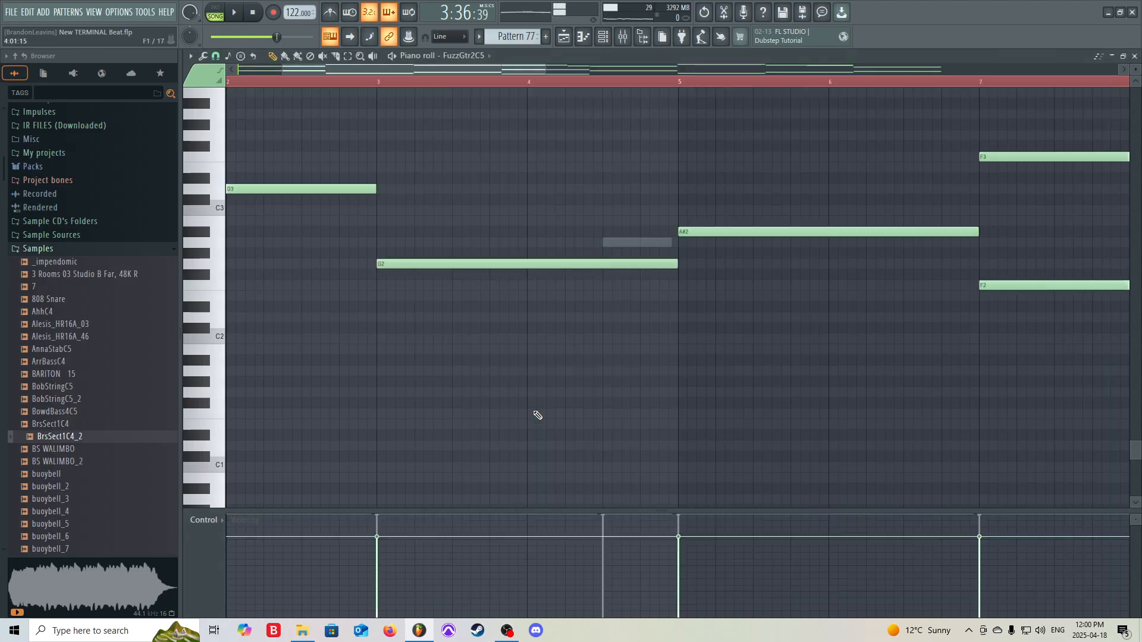
scroll(560, 402, down, 5)
scroll(560, 402, up, 4)
scroll(309, 254, down, 1)
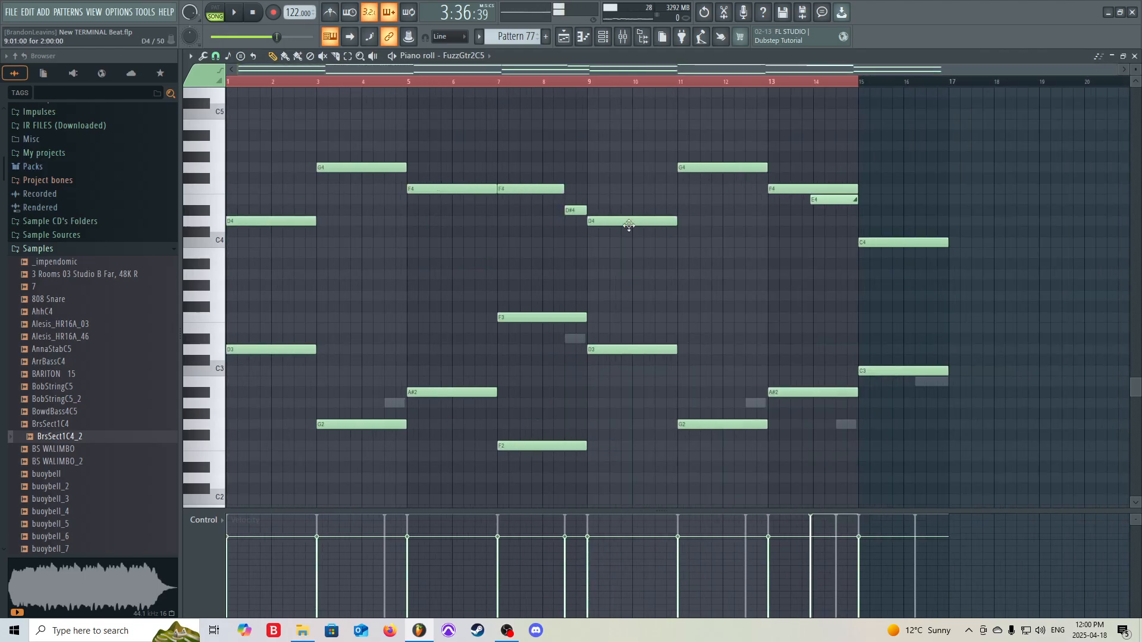
click(216, 15)
key(space)
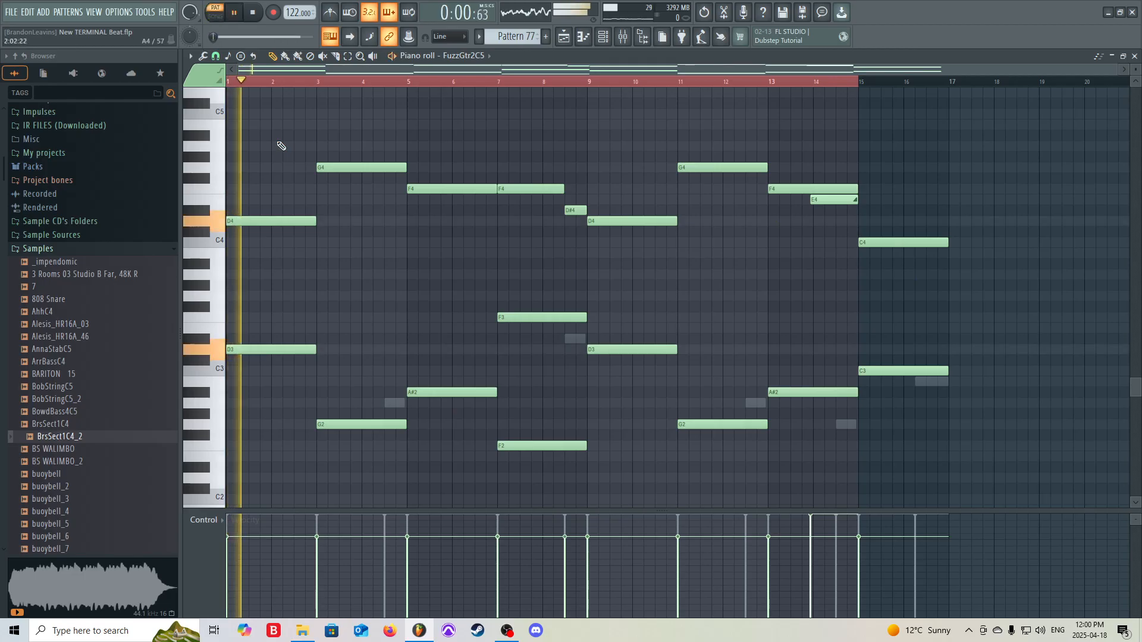
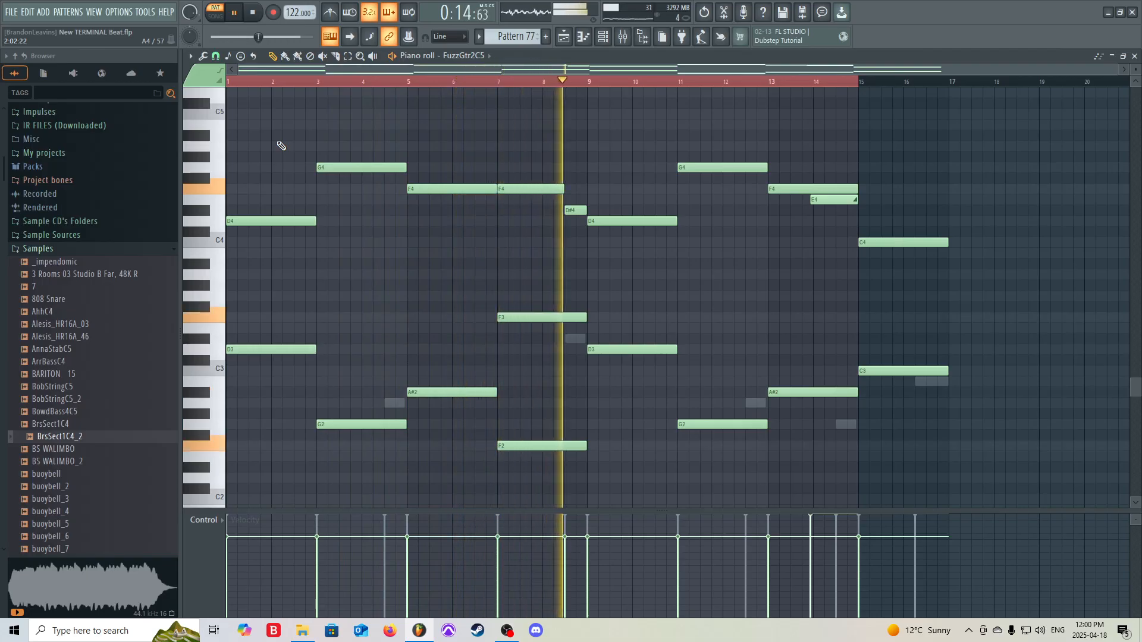
key(space)
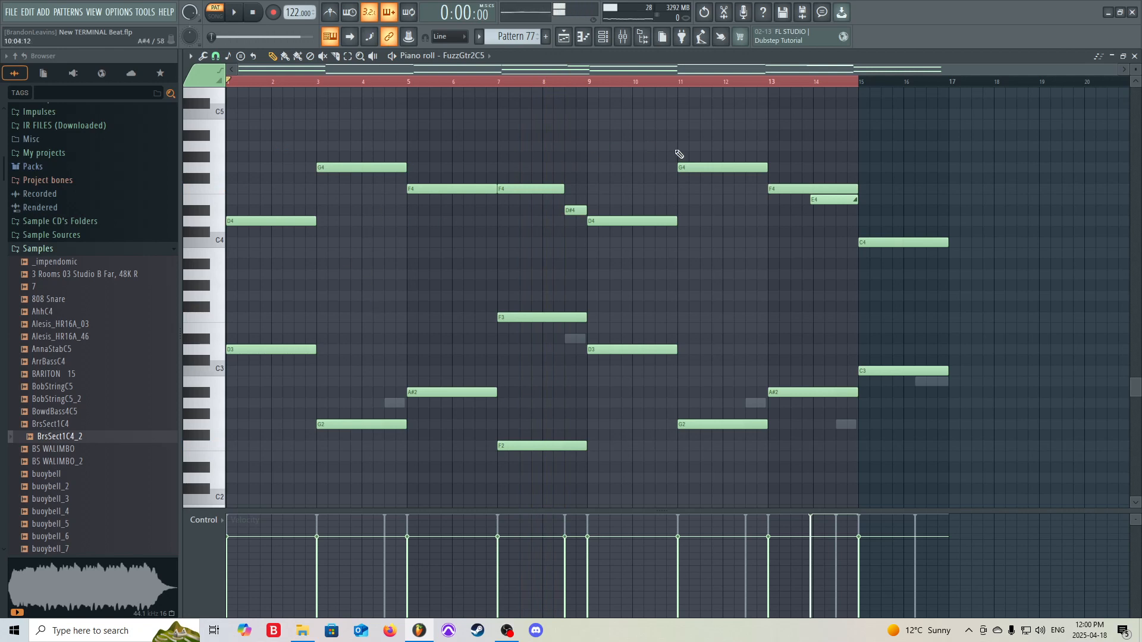
Play Pattern 77 from bar 13 of the piano roll, and stop playback
click(802, 83)
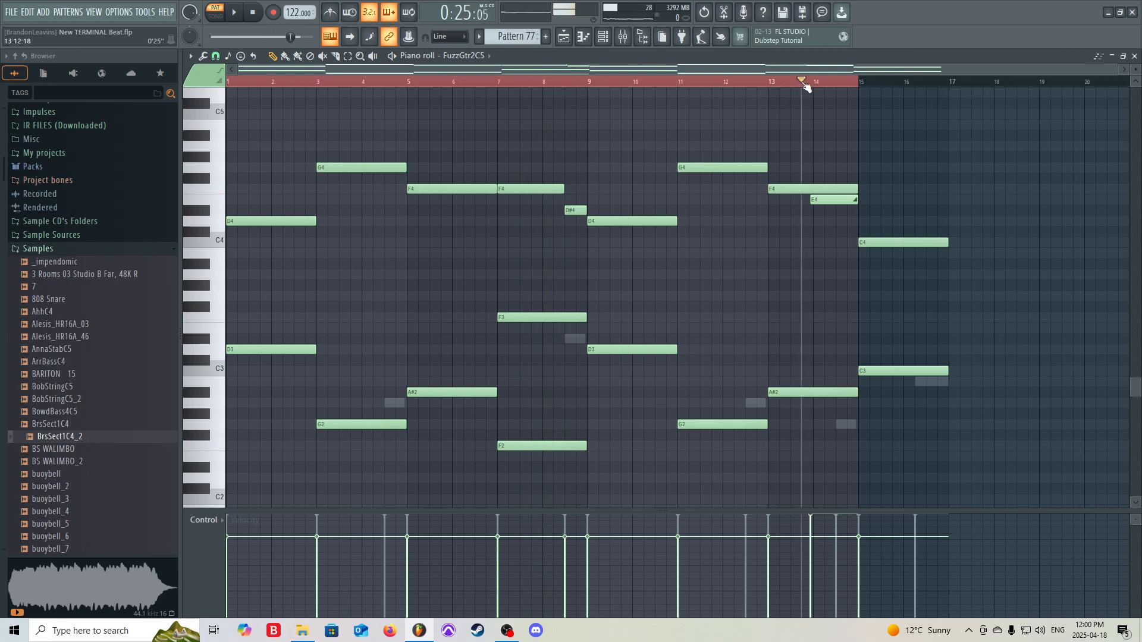
click(771, 83)
key(space)
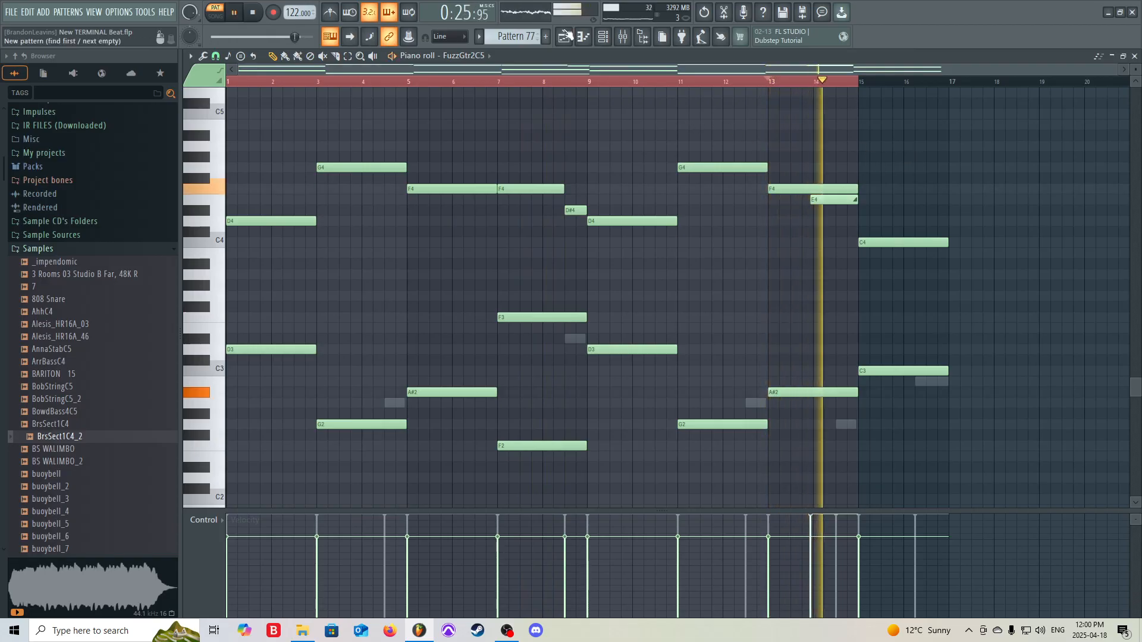
key(space)
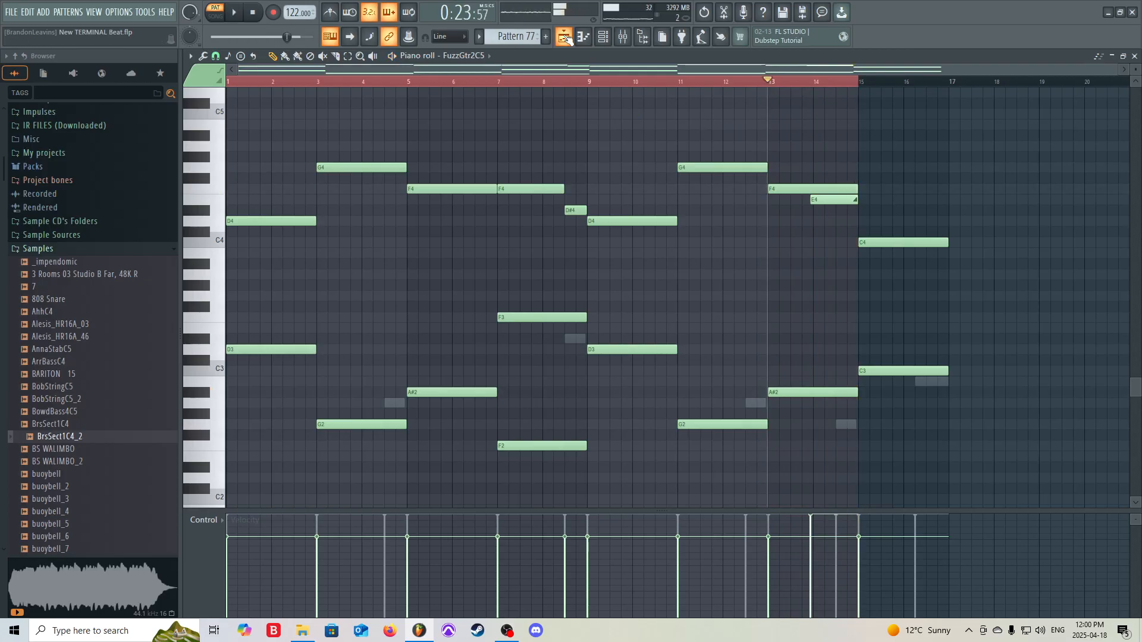
Return to the playlist, restore all tracks from the Track 16 solo, and look over the section starting at bar 125
click(564, 37)
ctrl+scroll(815, 267, up, 3)
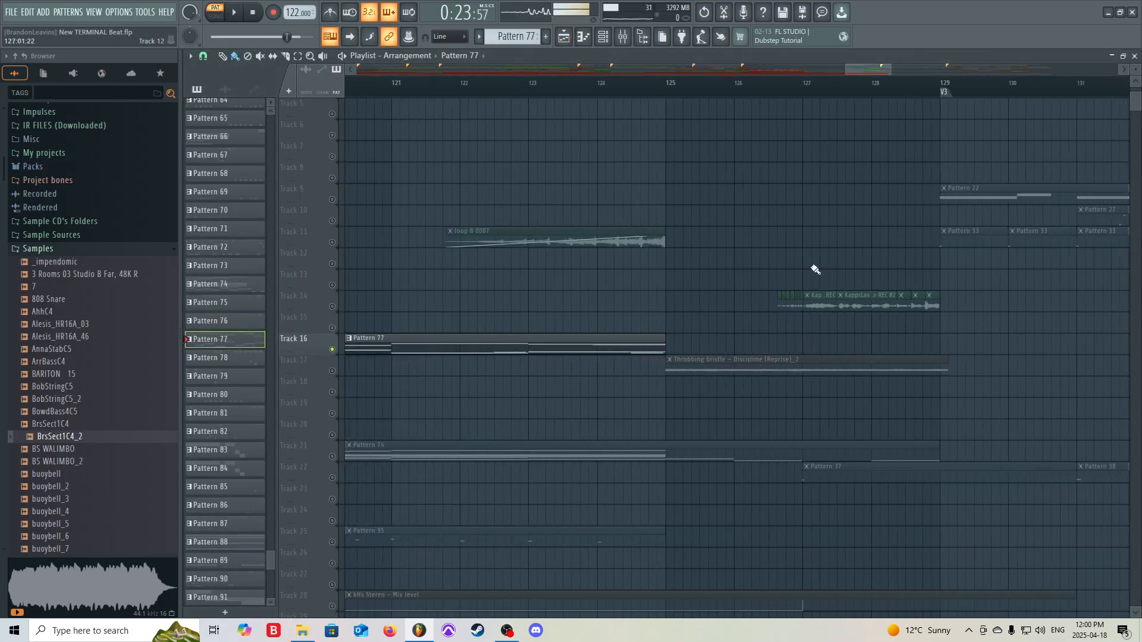
scroll(854, 251, up, 2)
ctrl+scroll(833, 221, down, 4)
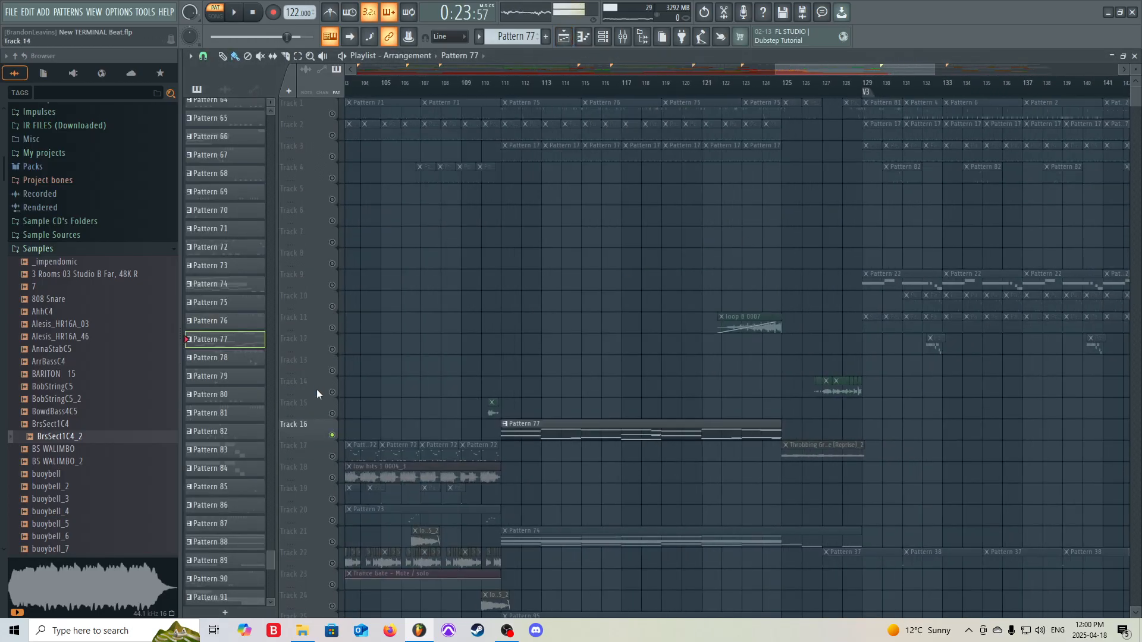
ctrl+click(332, 435)
scroll(573, 395, down, 5)
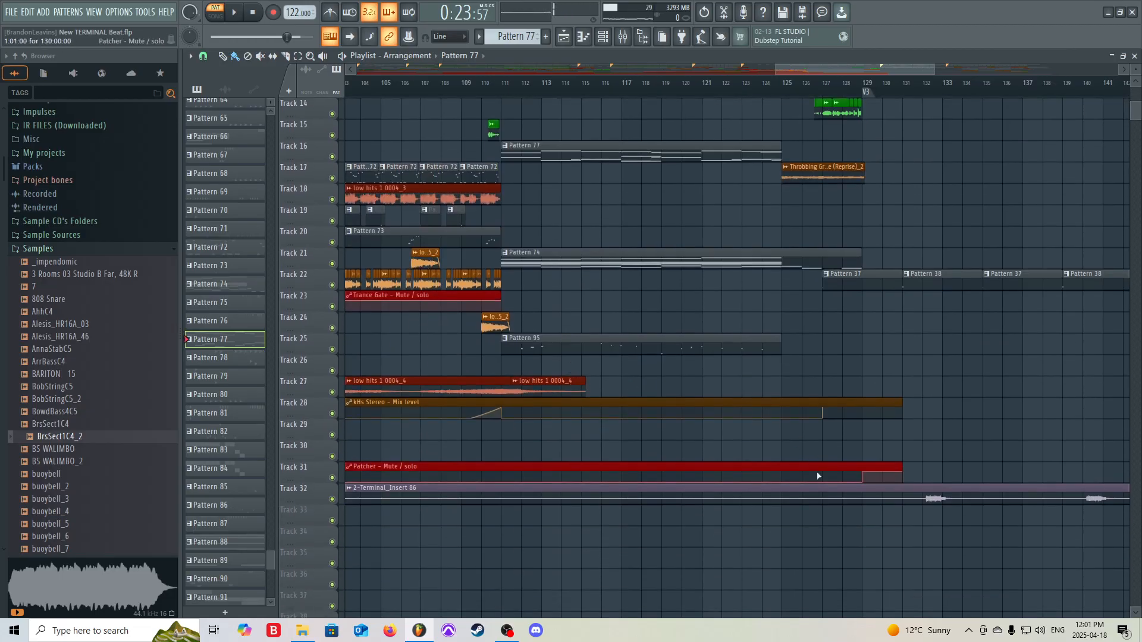
ctrl+scroll(828, 486, up, 3)
scroll(451, 156, up, 5)
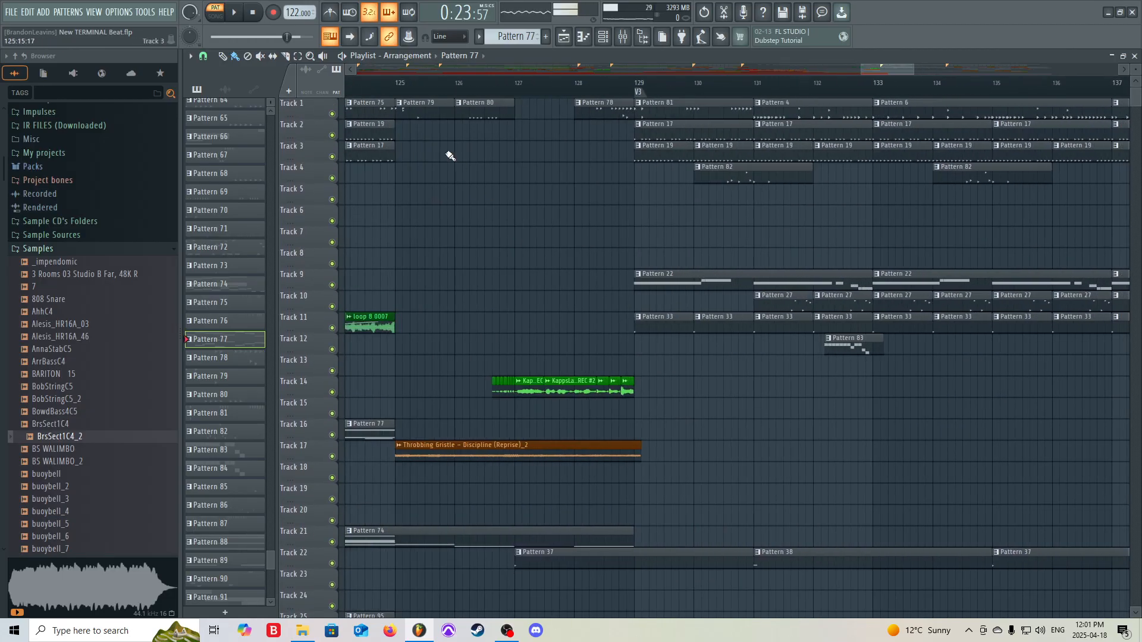
Set the song position to bar 125, and solo Tracks 1, 2 and 3
click(400, 91)
ctrl+click(331, 114)
click(331, 135)
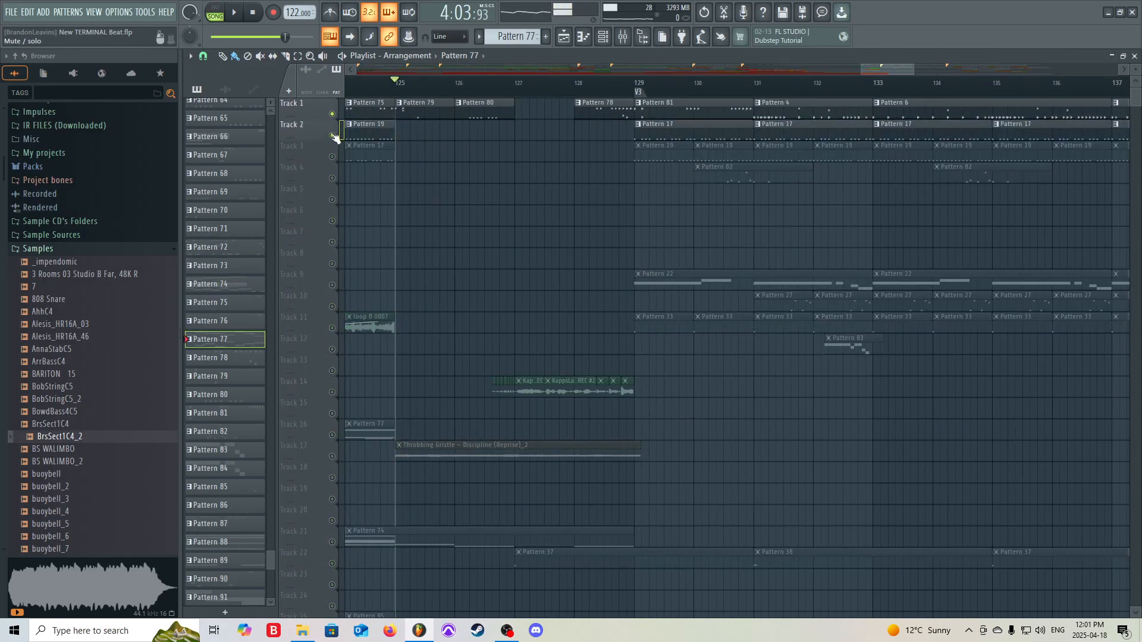
click(332, 156)
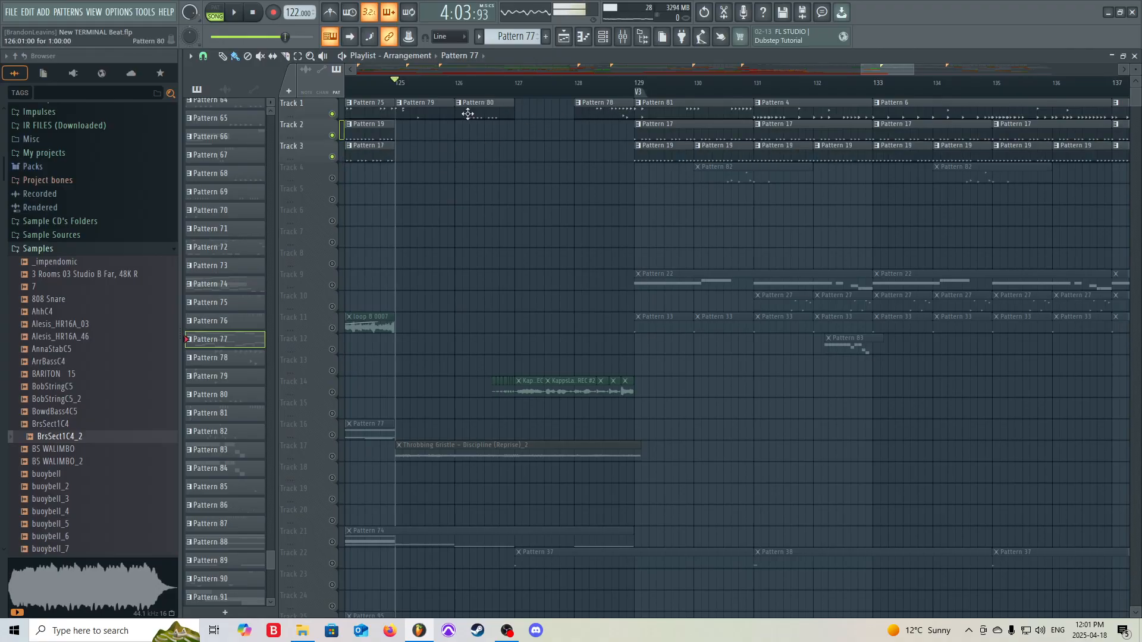
Play the soloed Tracks 1 to 3 from bar 125 until shortly before bar 129, and stop playback
key(space)
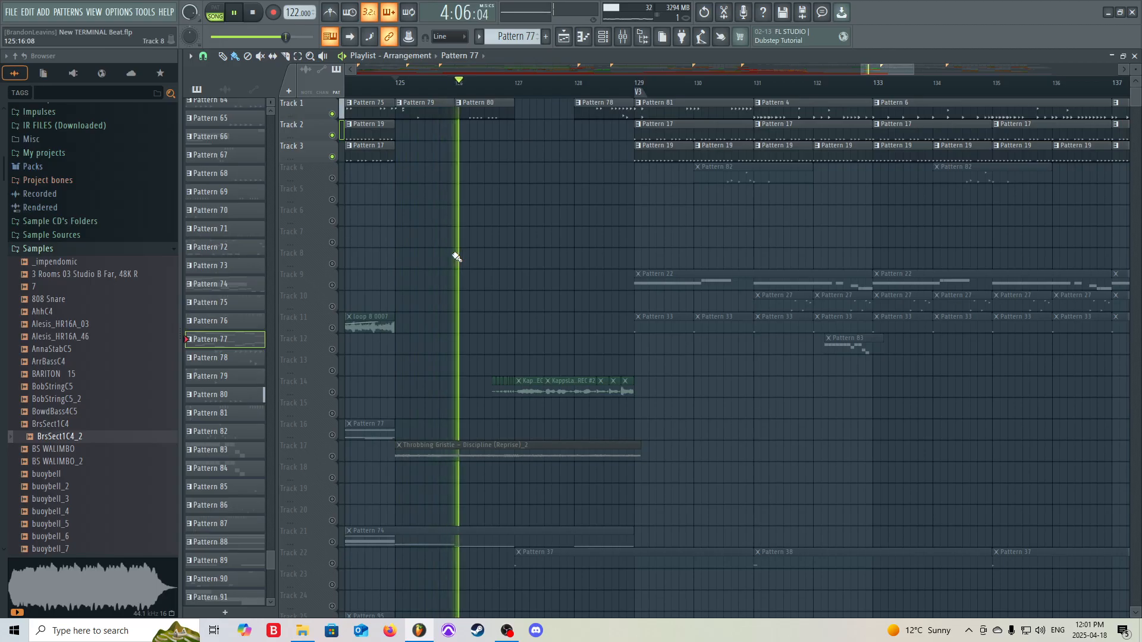
ctrl+scroll(453, 257, down, 3)
ctrl+scroll(449, 256, up, 1)
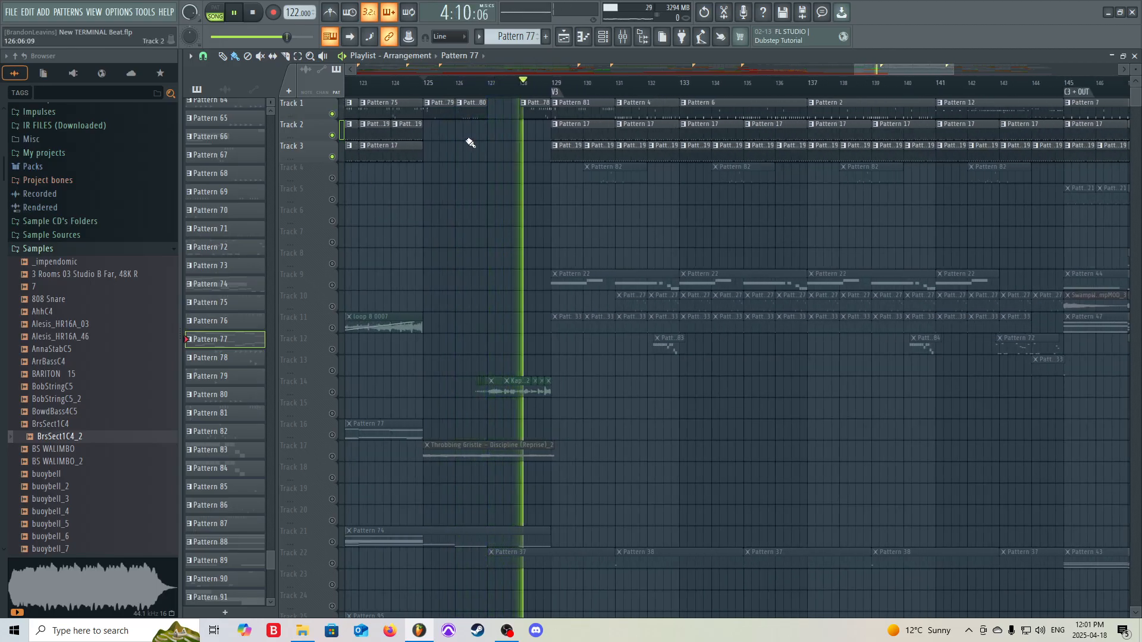
key(space)
Restore all tracks, solo Track 14, and set the song position just before bar 127
right_click(333, 135)
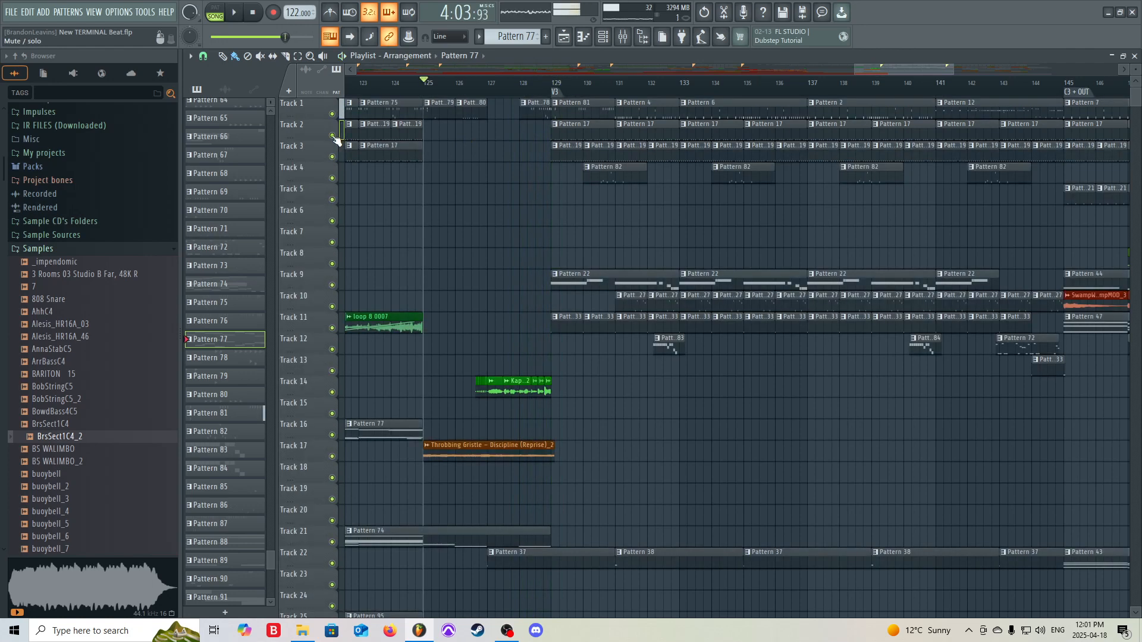
right_click(333, 392)
click(487, 84)
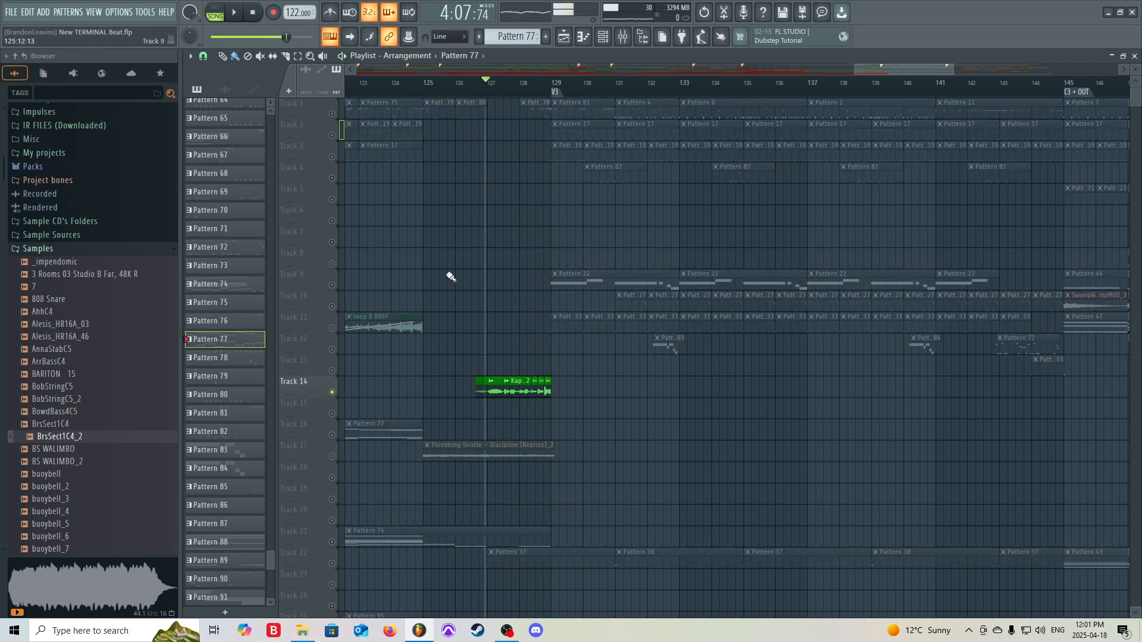
Play the soloed Track 14 clips from just before bar 127, restore all tracks, and stop playback
key(space)
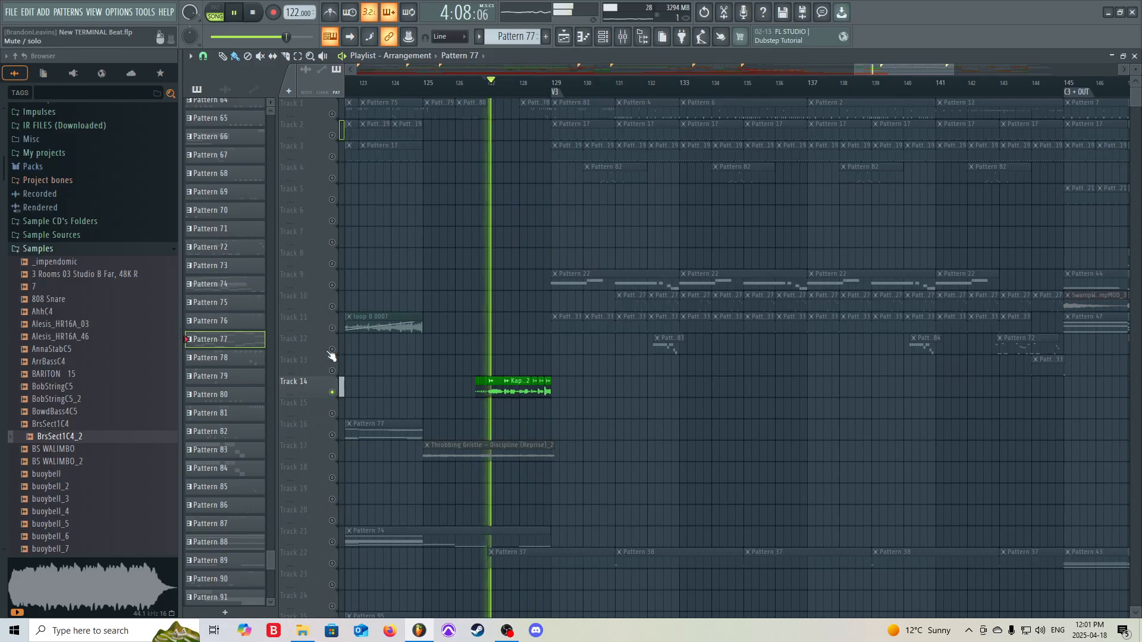
right_click(334, 393)
key(space)
Solo Track 17 and set the song position to bar 125, where its Throbbing Gristle clip starts
scroll(354, 448, down, 3)
scroll(467, 426, up, 3)
scroll(387, 411, down, 2)
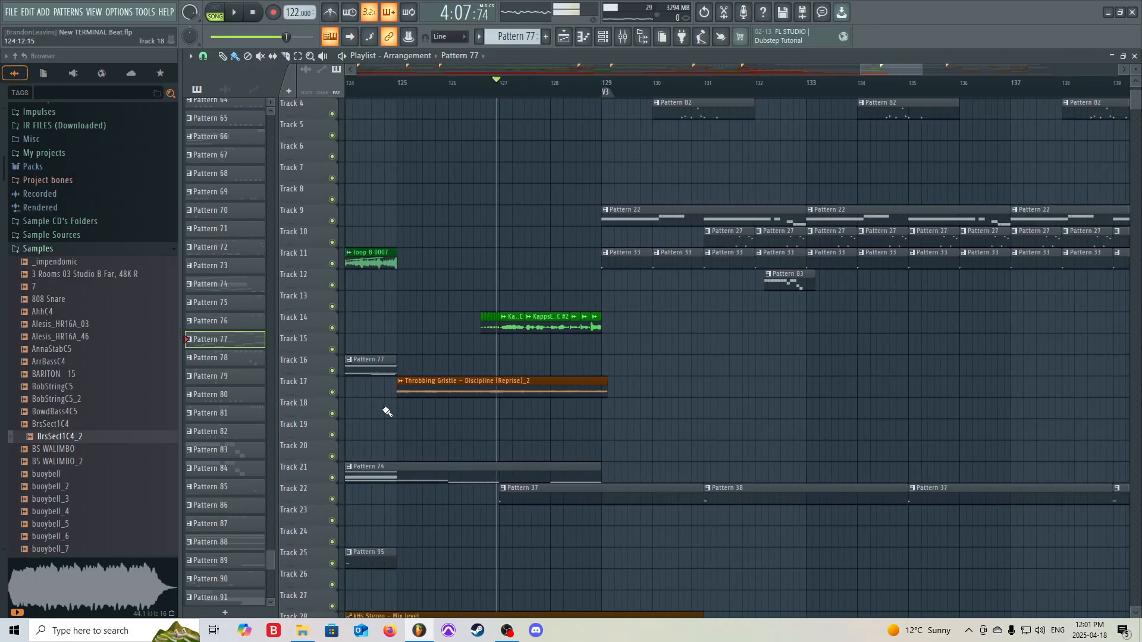
scroll(386, 411, up, 2)
right_click(332, 391)
click(404, 96)
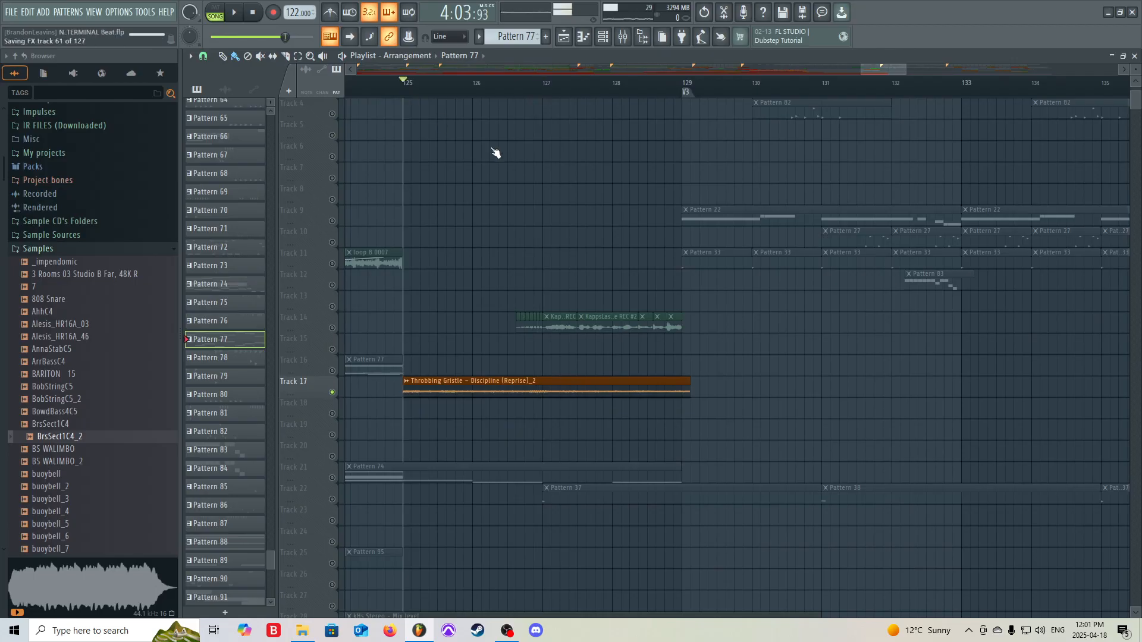
scroll(518, 173, down, 3)
scroll(558, 231, up, 2)
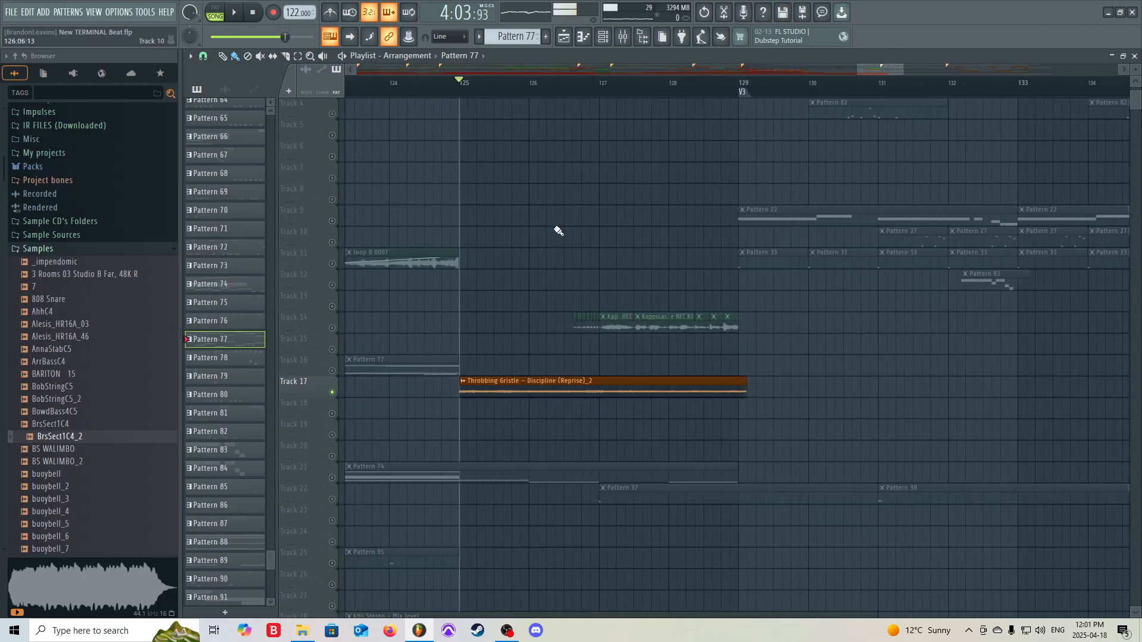
Play the soloed Track 17 from bar 125, checking the Throbbing Gristle clip's time-stretching settings meanwhile, and stop playback before bar 129
key(space)
double_click(548, 380)
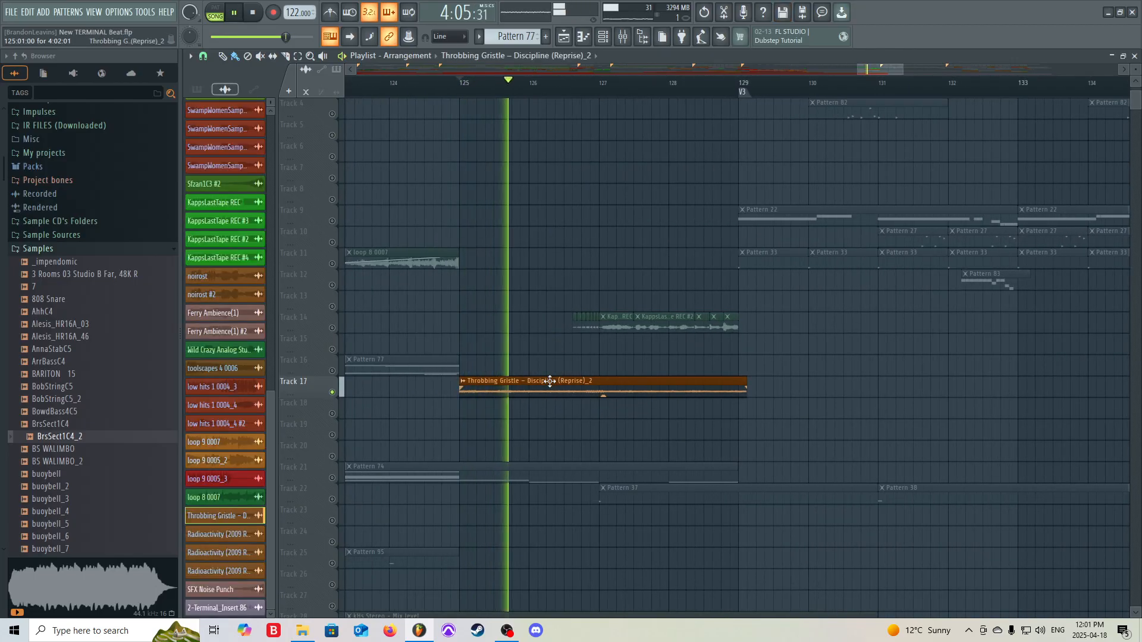
drag(430, 207, 430, 204)
click(549, 142)
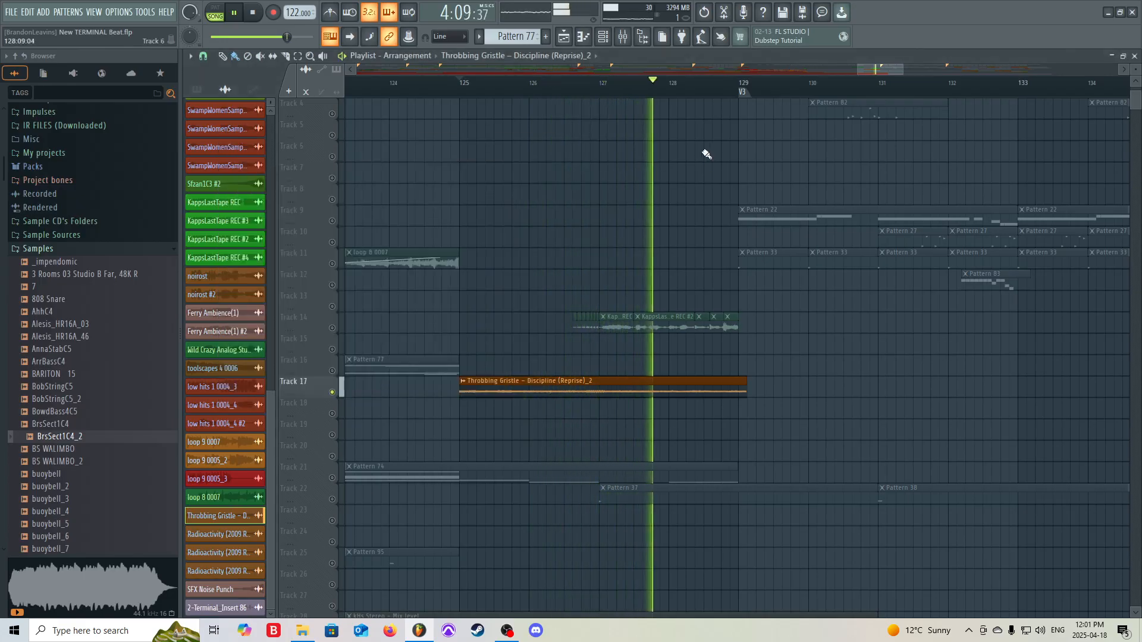
key(space)
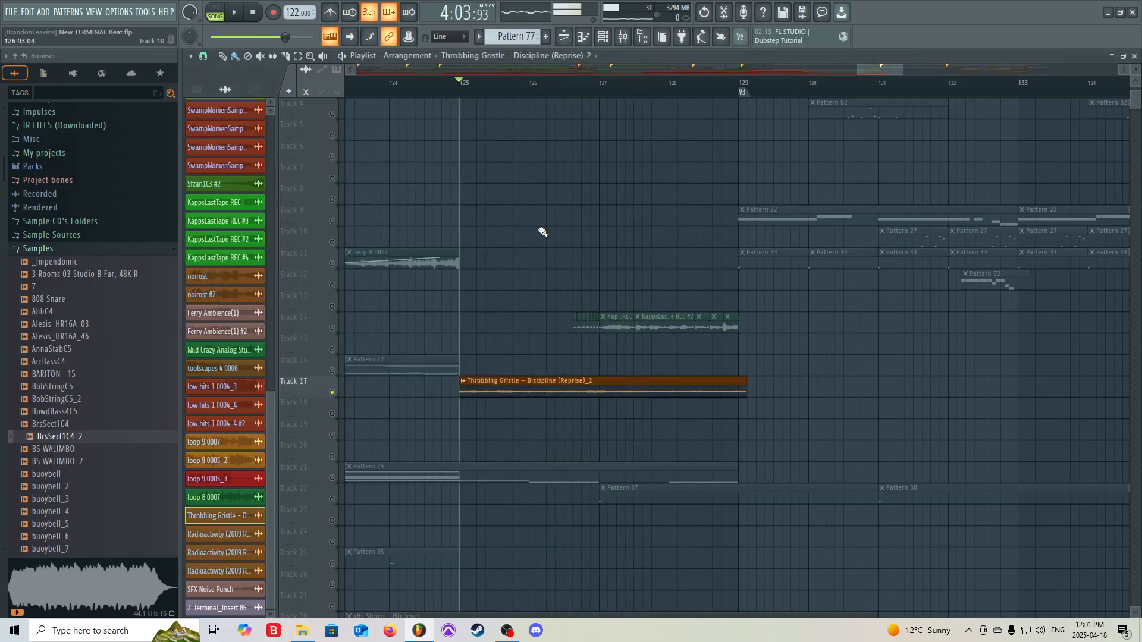
Reopen the Throbbing Gristle clip's settings, play it from bar 125 with them showing, stop playback, and close the settings
double_click(546, 390)
click(549, 142)
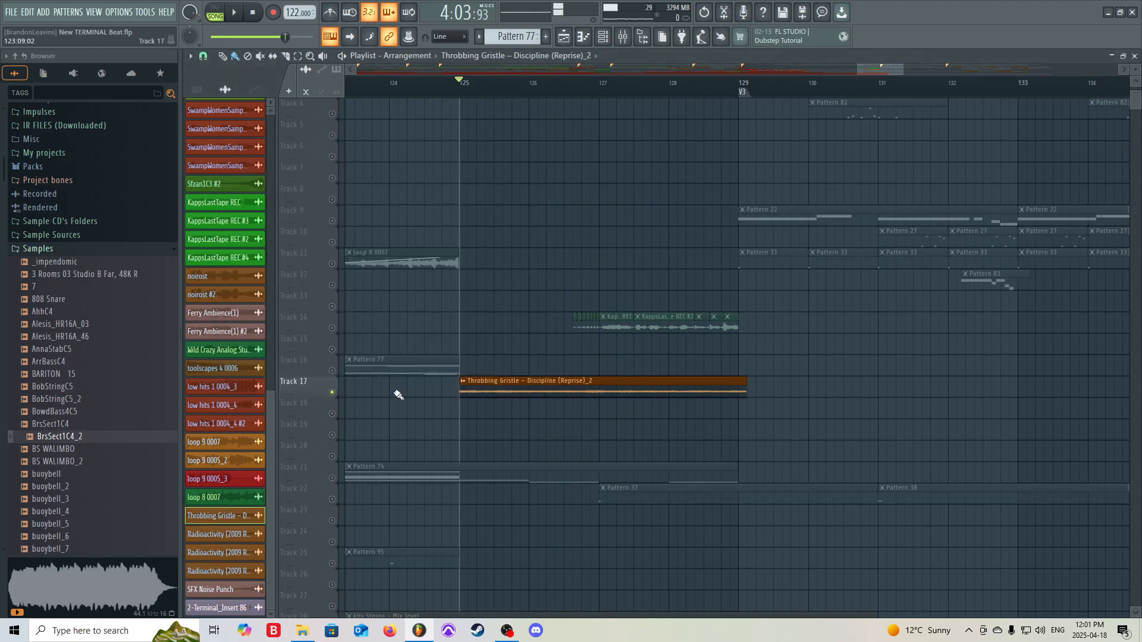
double_click(474, 390)
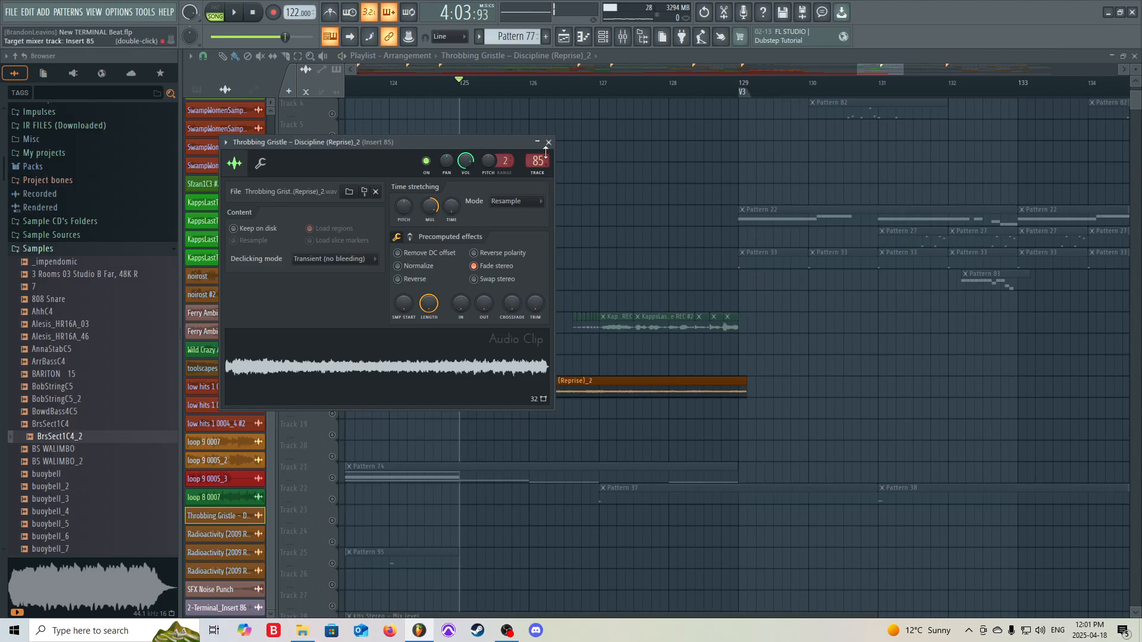
key(space)
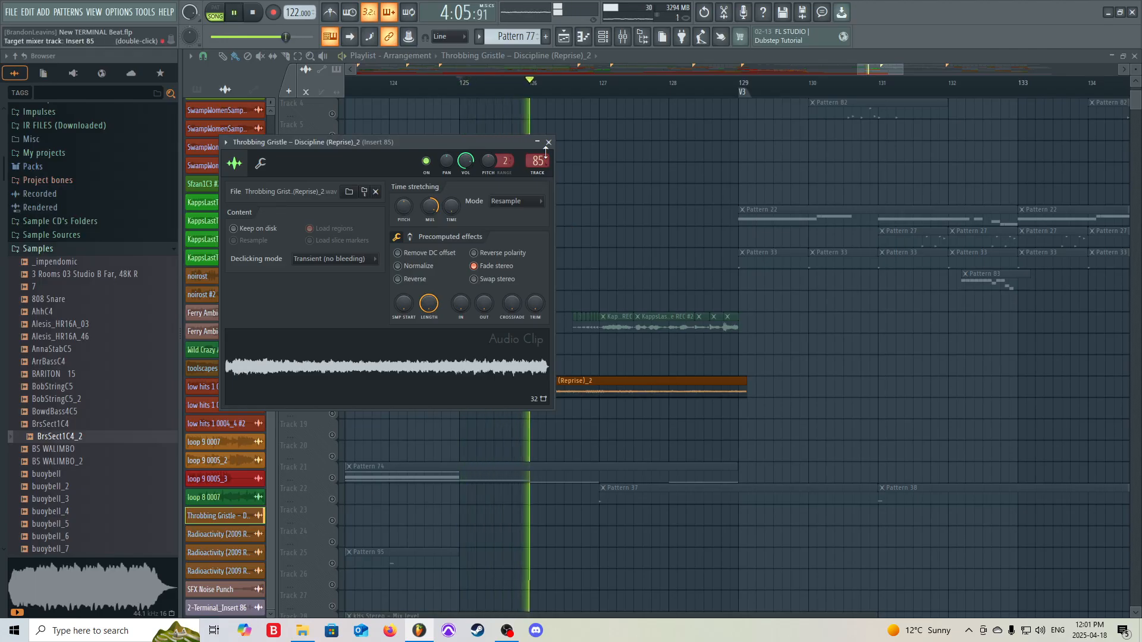
key(space)
key(Escape)
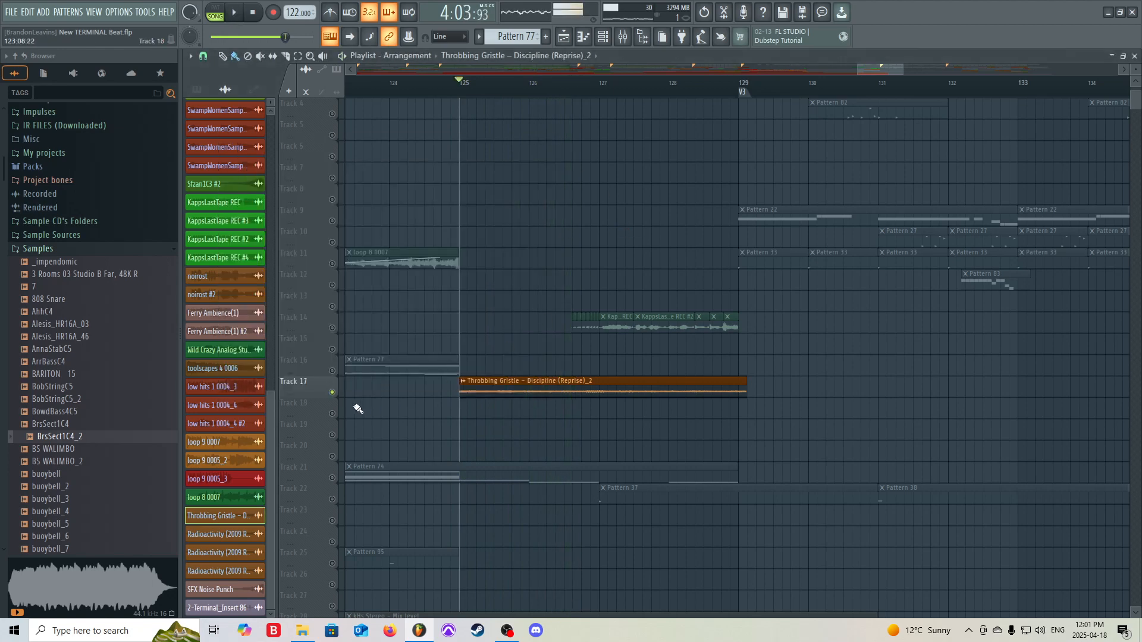
Restore all tracks from the Track 17 solo, and solo Tracks 21 and 22
scroll(386, 381, down, 5)
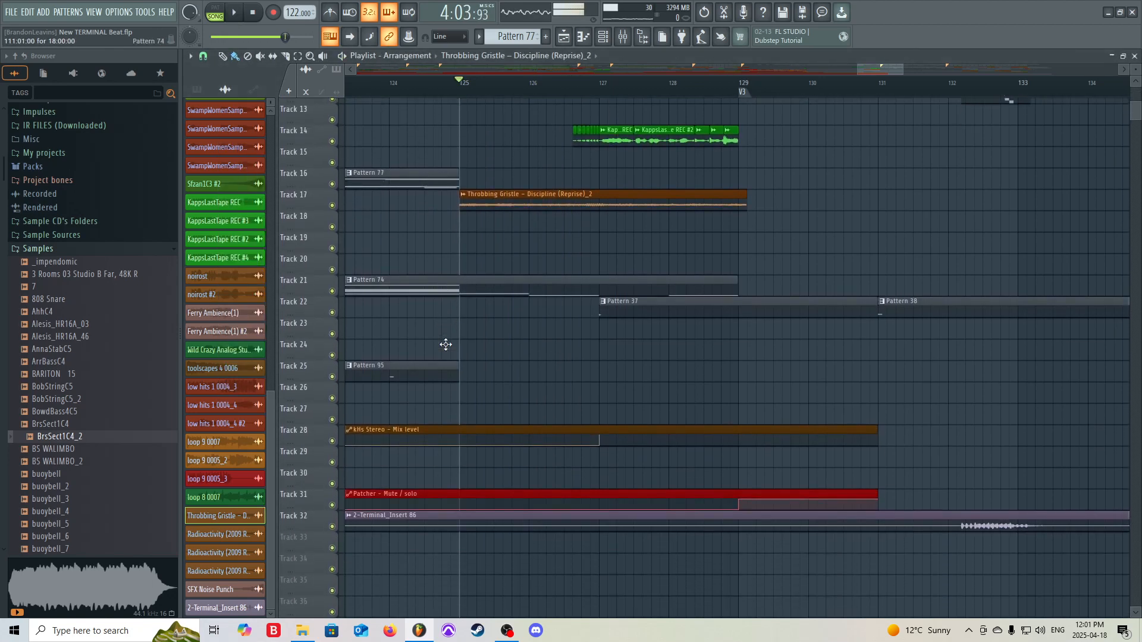
scroll(446, 344, up, 2)
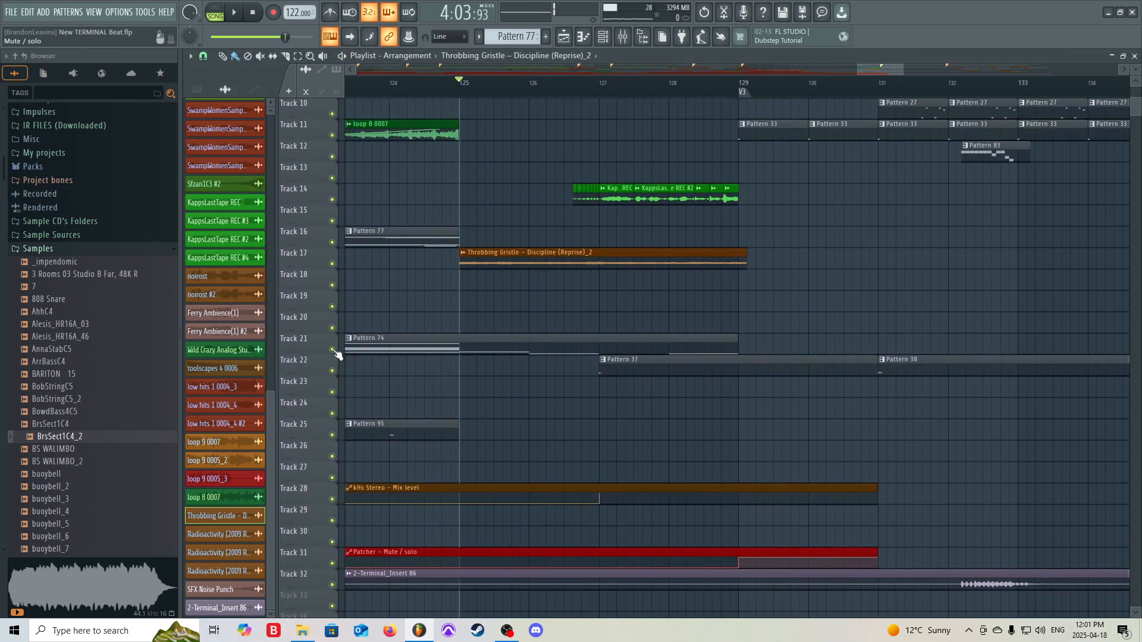
right_click(332, 350)
click(332, 370)
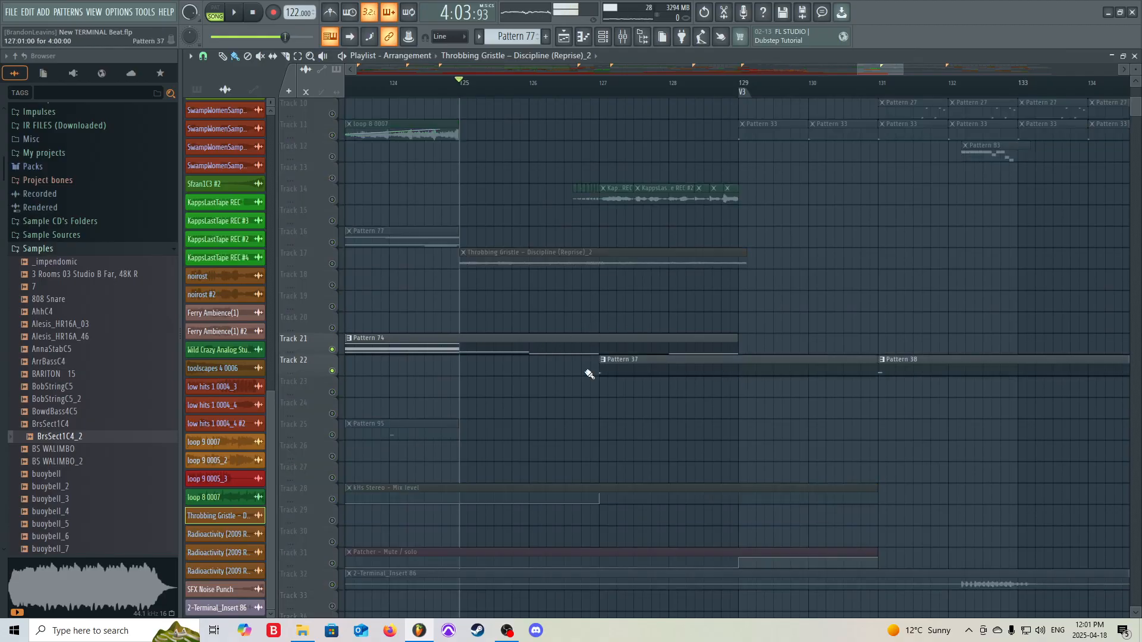
Play Tracks 21 and 22 from bar 125 while viewing Pattern 74's piano roll, and stop playback back in the playlist
key(space)
double_click(477, 340)
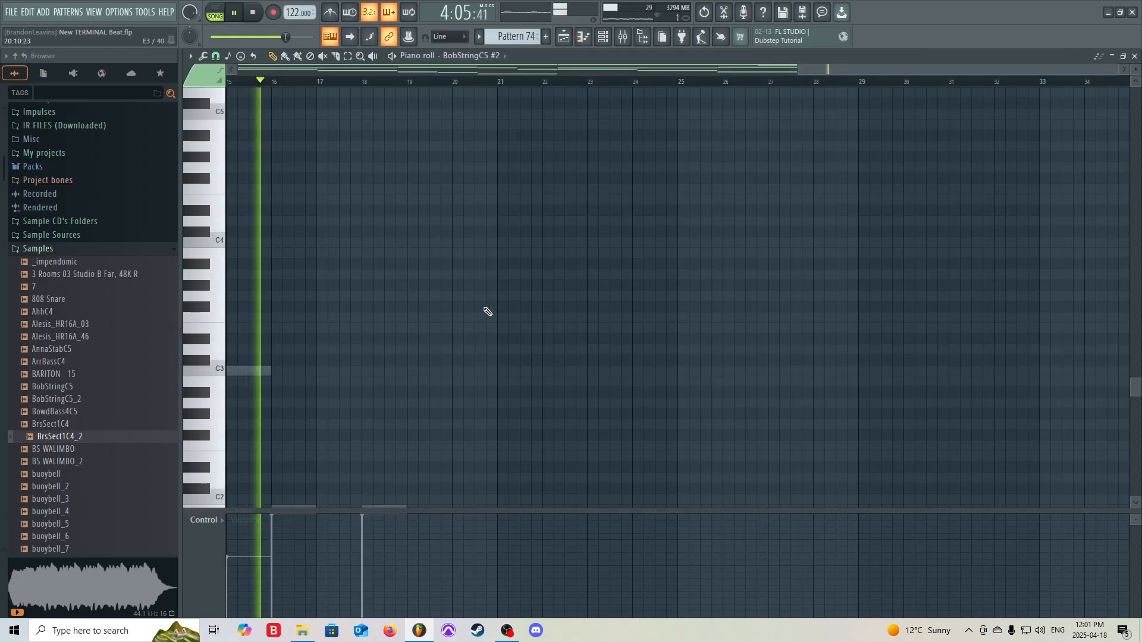
click(579, 36)
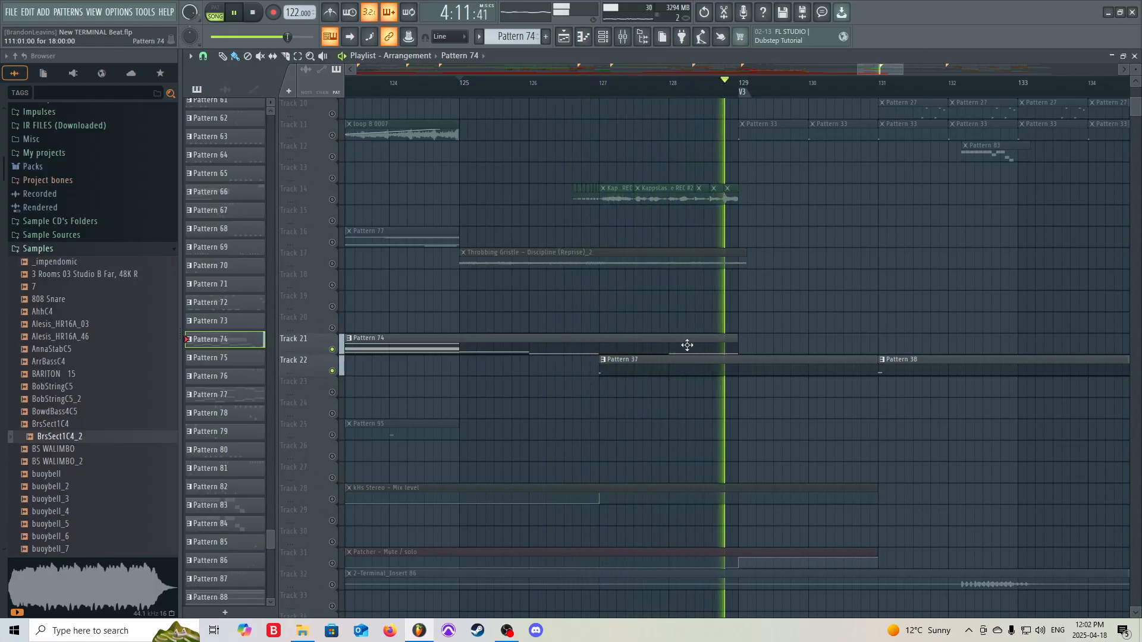
key(space)
Show Pattern 74's channels in the channel rack, view the ArrBassC4 sampler settings, and return to the playlist
key(F6)
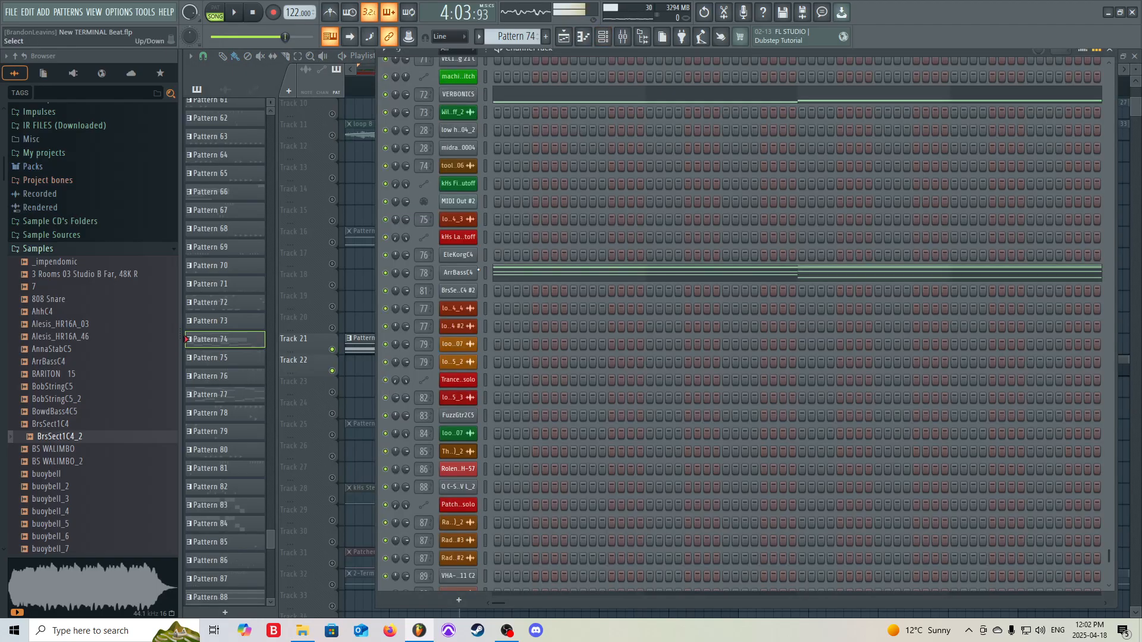
scroll(478, 269, up, 4)
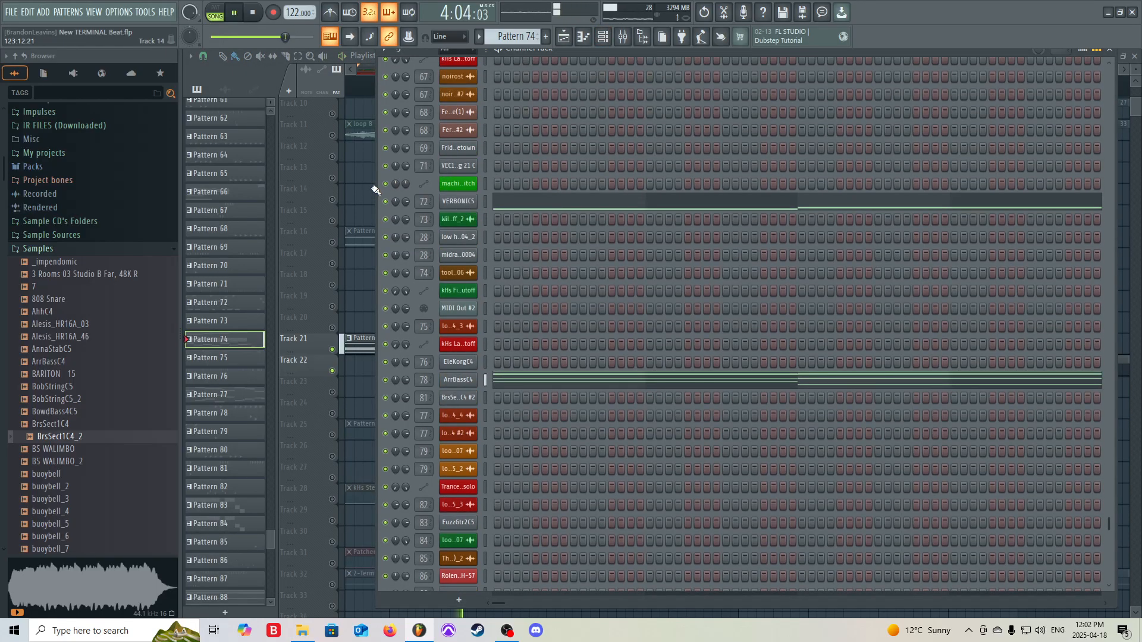
click(469, 379)
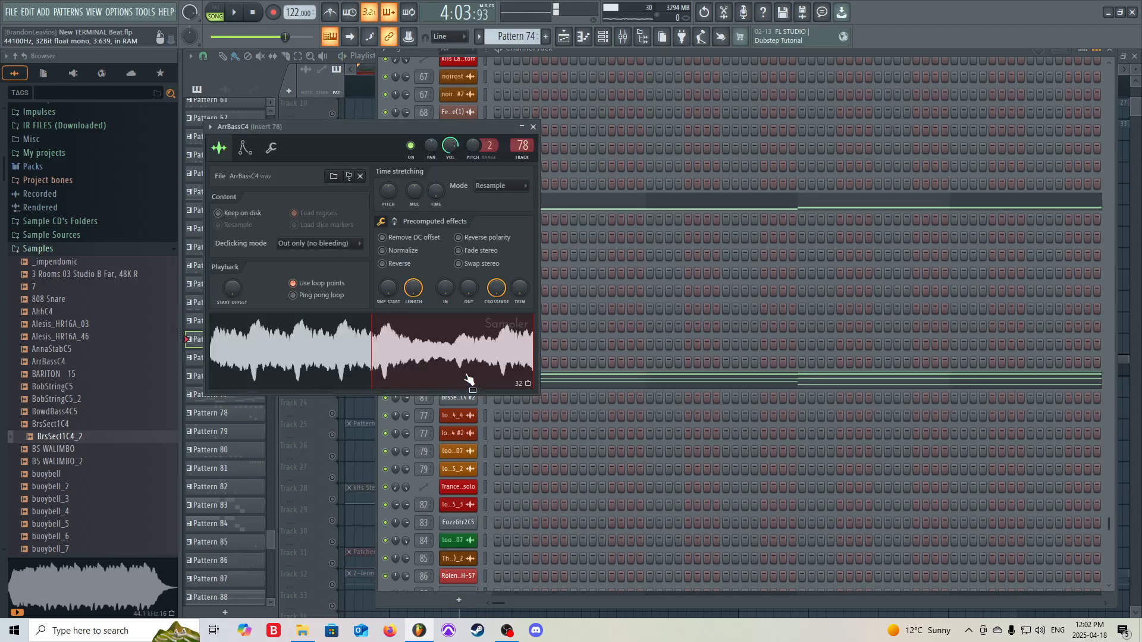
click(469, 379)
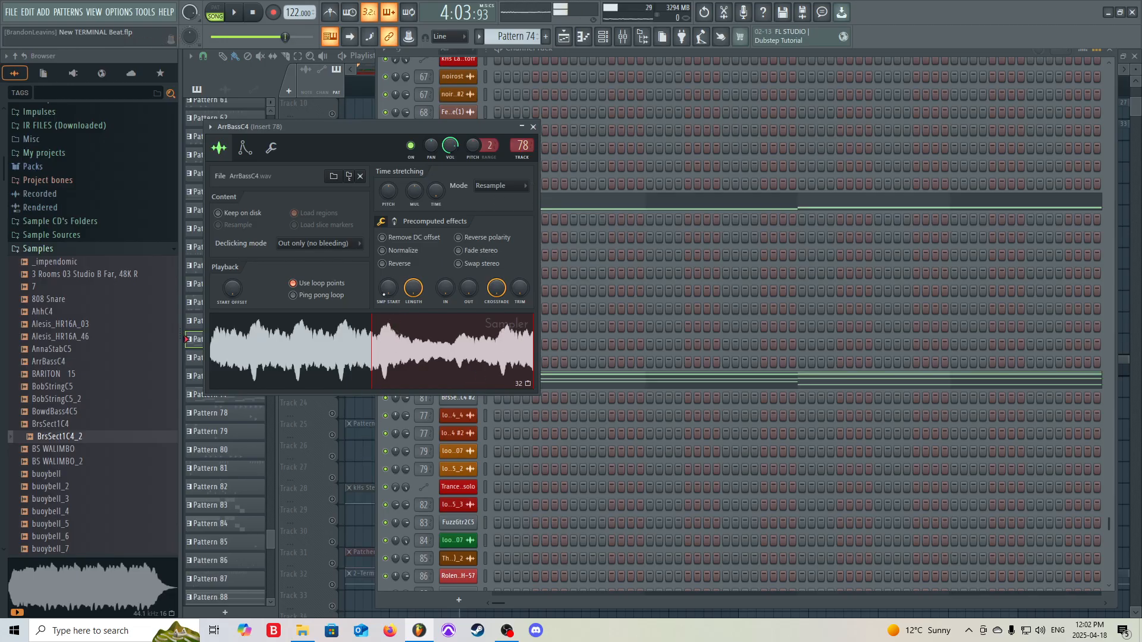
click(353, 467)
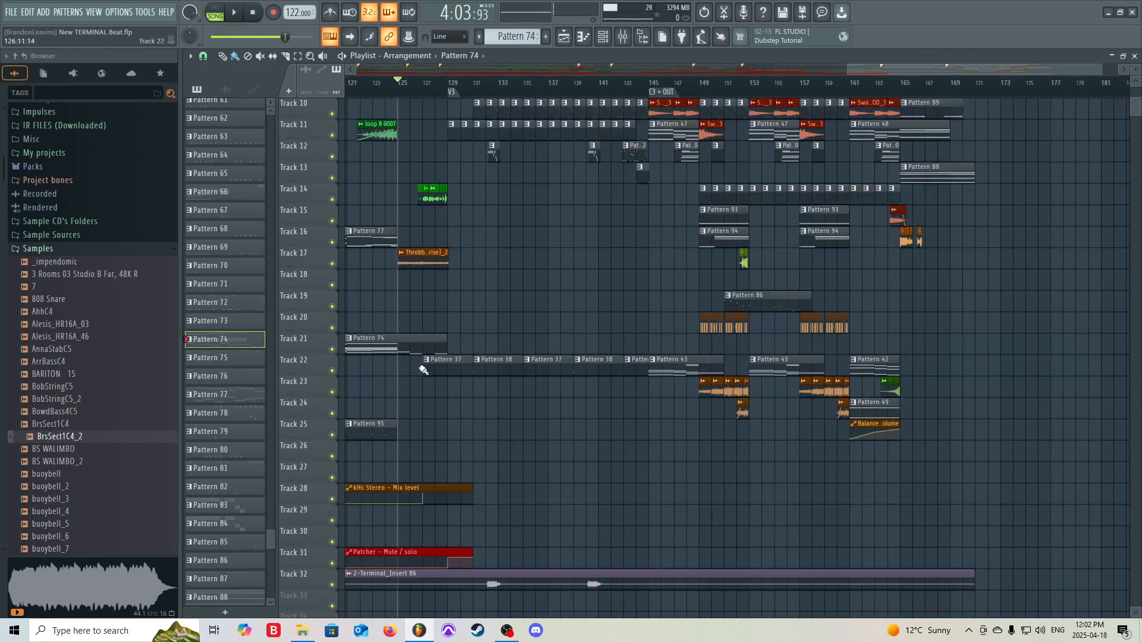
Look over the V3 section from bar 129, and set the song position to the start of Pattern 83 on Track 12
scroll(447, 378, up, 4)
scroll(447, 378, down, 3)
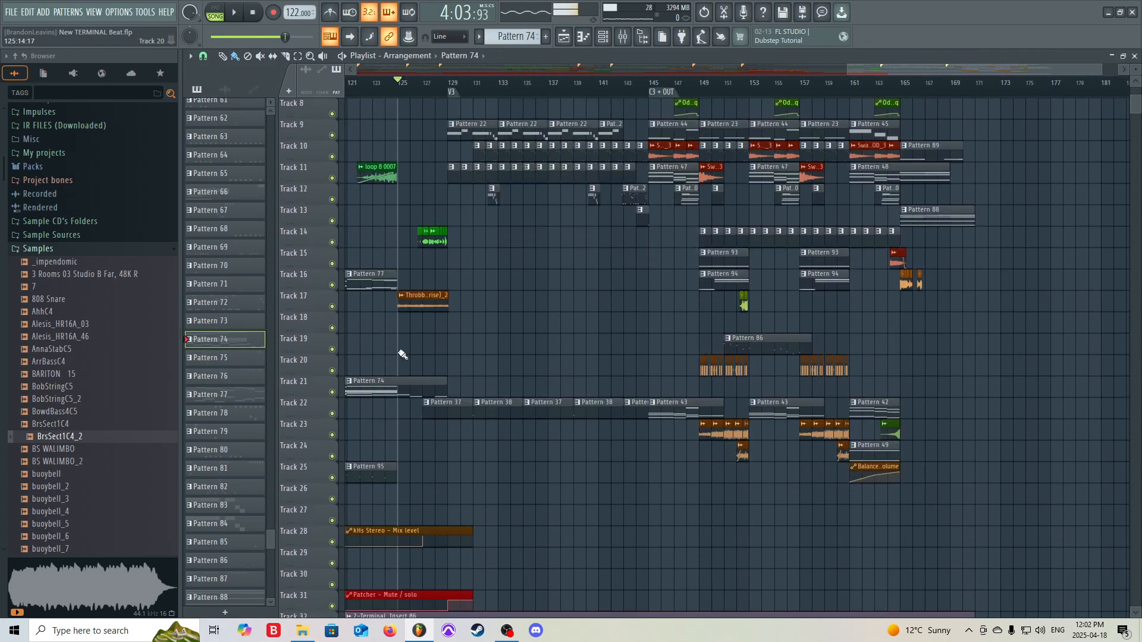
scroll(447, 313, up, 1)
scroll(450, 316, up, 2)
scroll(450, 315, up, 4)
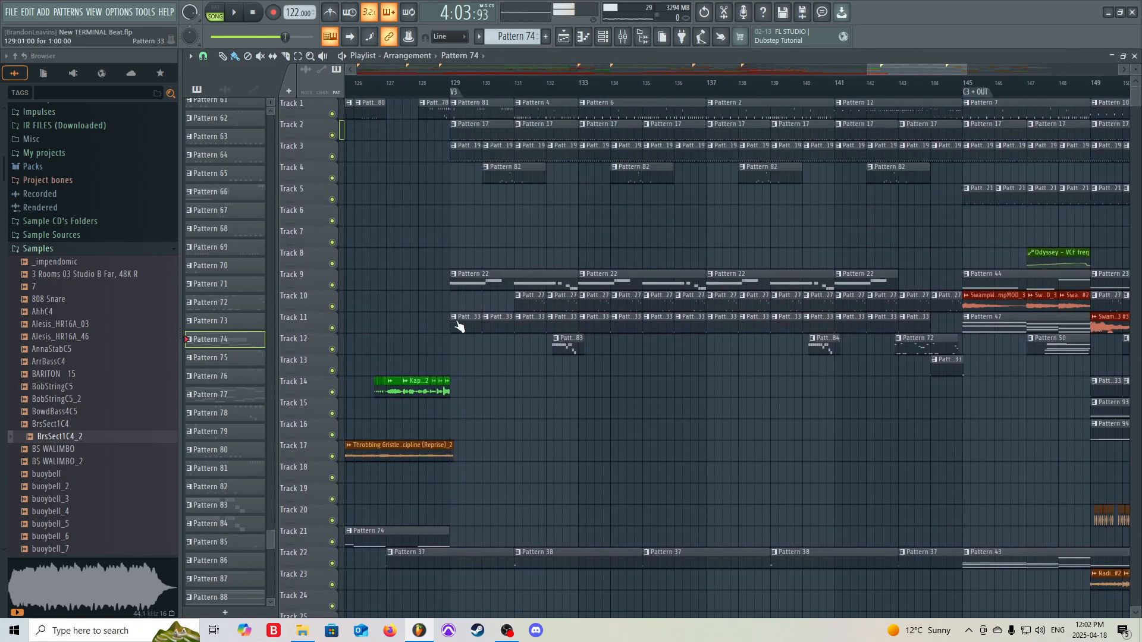
scroll(598, 368, up, 4)
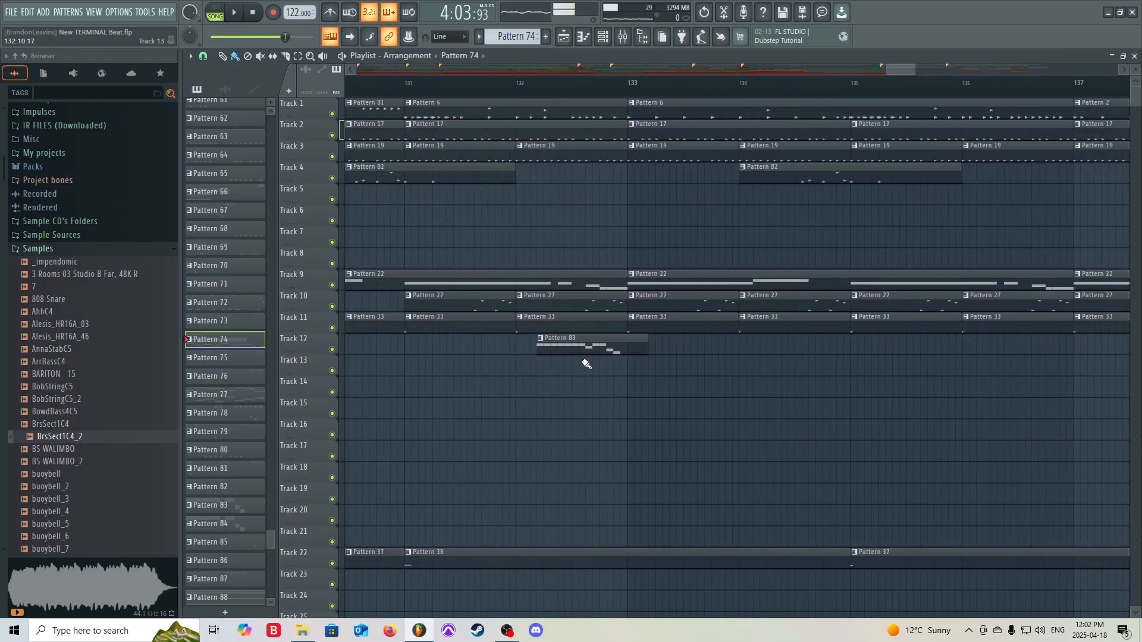
click(536, 84)
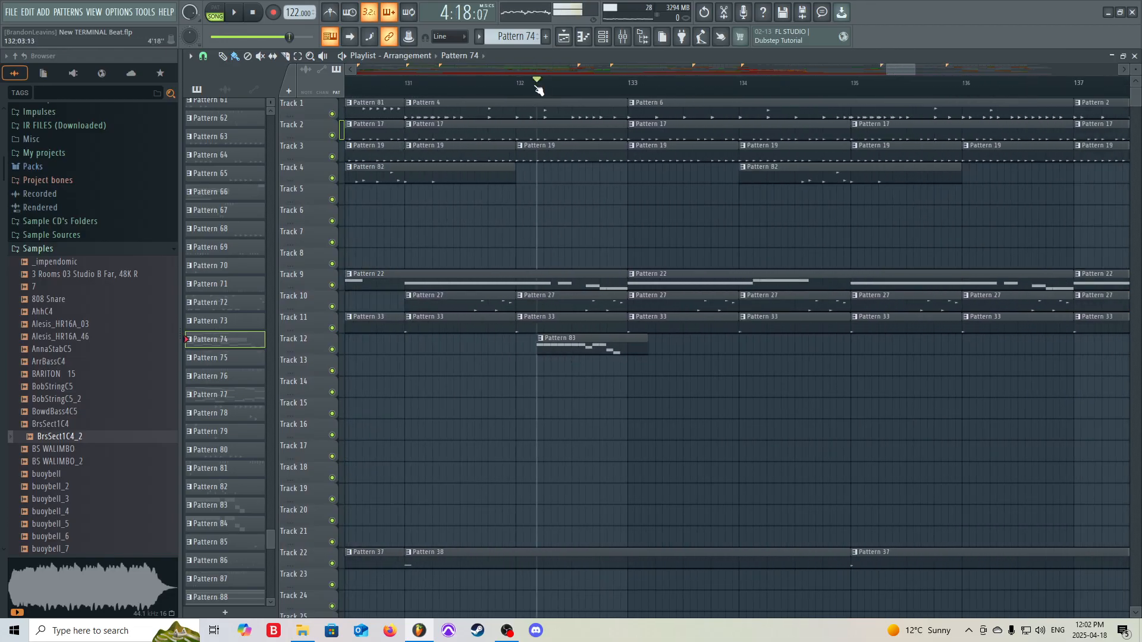
Play all tracks from the start of Pattern 83, solo Track 12, and play that pattern on its own
key(space)
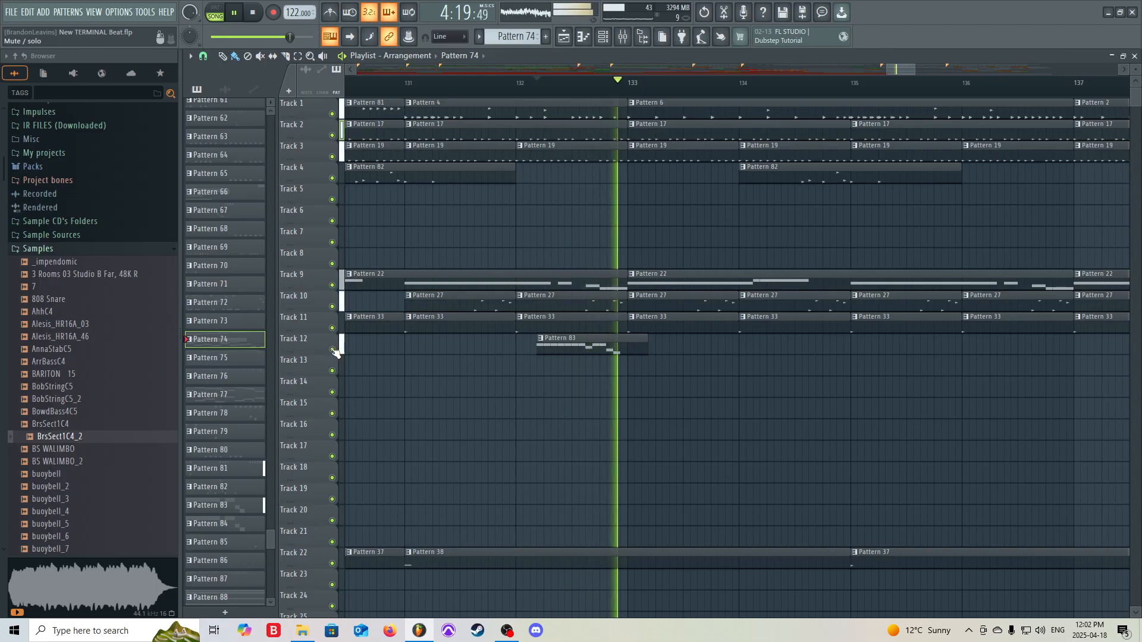
key(space)
right_click(332, 350)
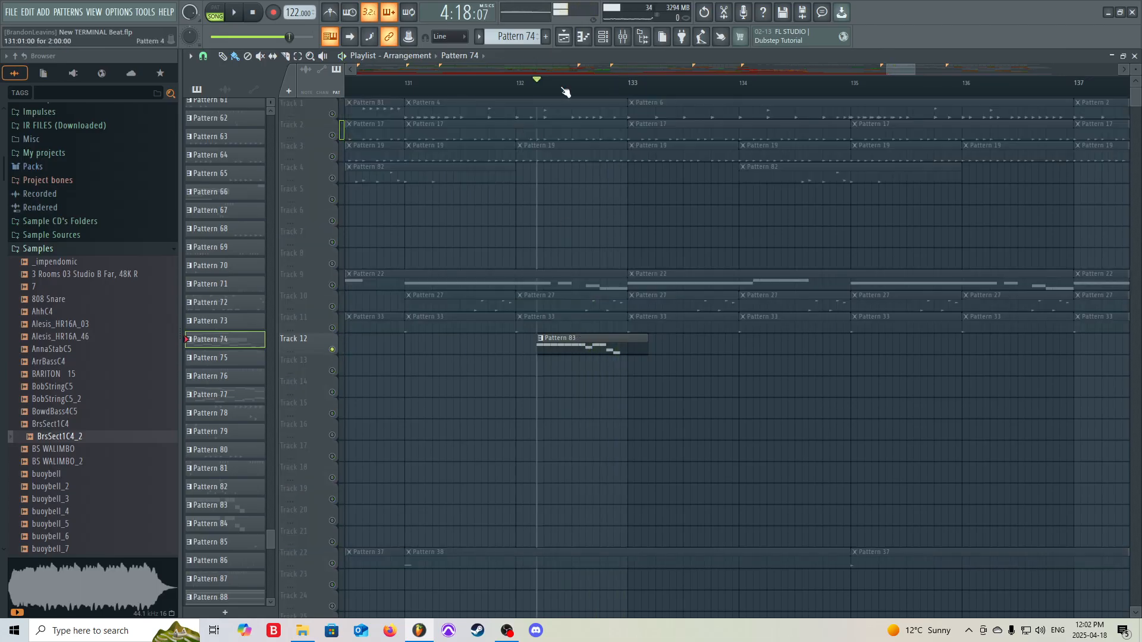
key(space)
key(space)
Open Pattern 83 from Track 12 and show its channel in the channel rack
click(603, 37)
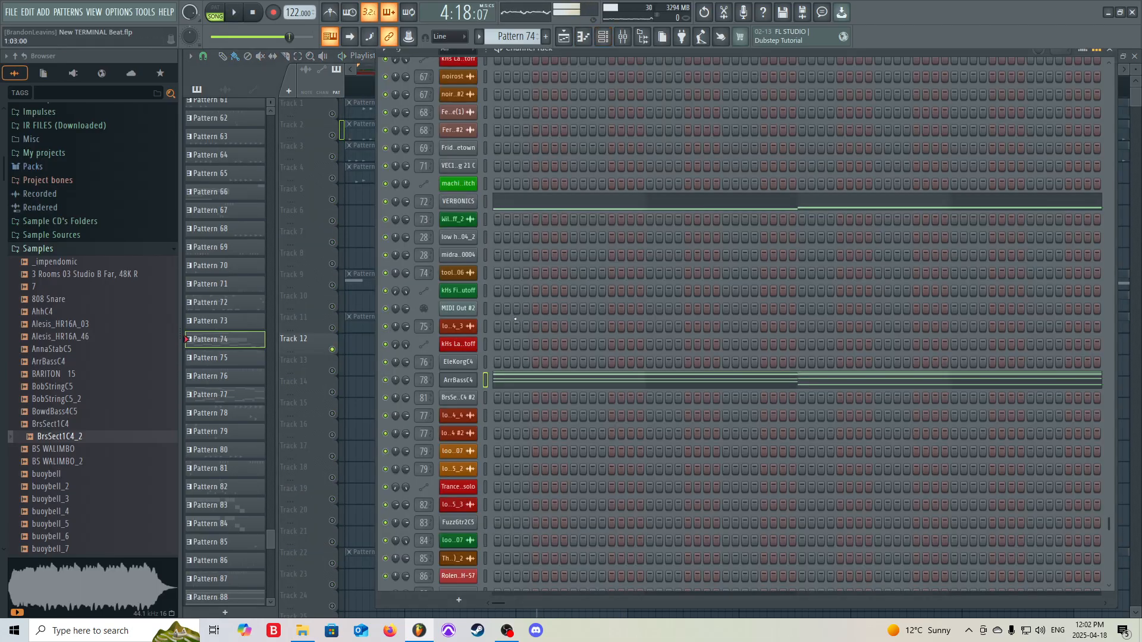
key(F6)
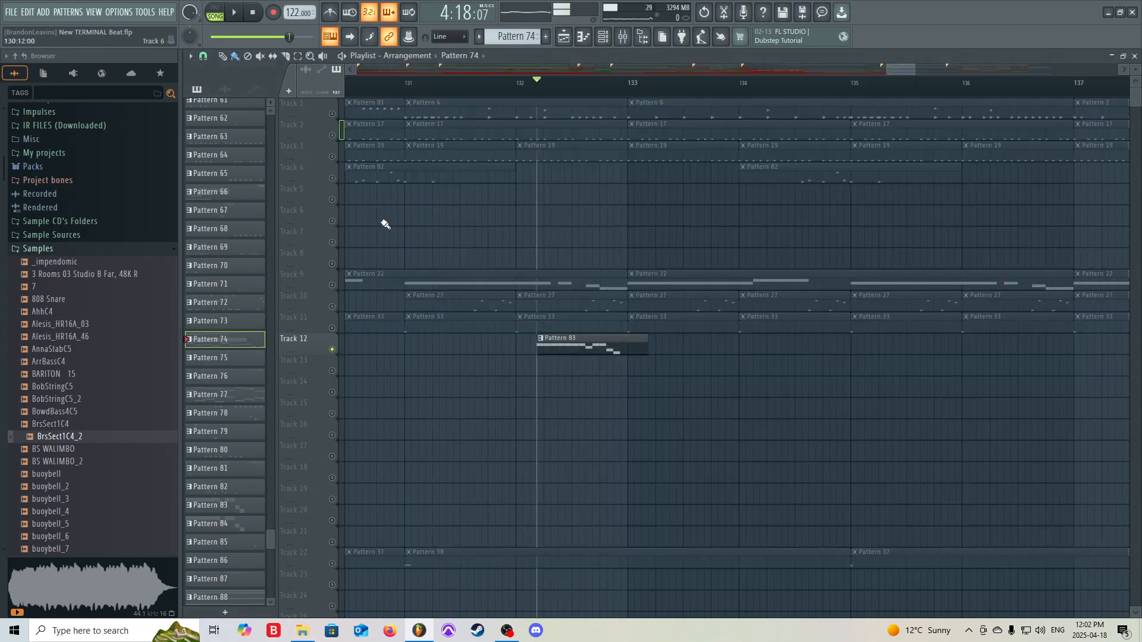
double_click(581, 349)
click(603, 37)
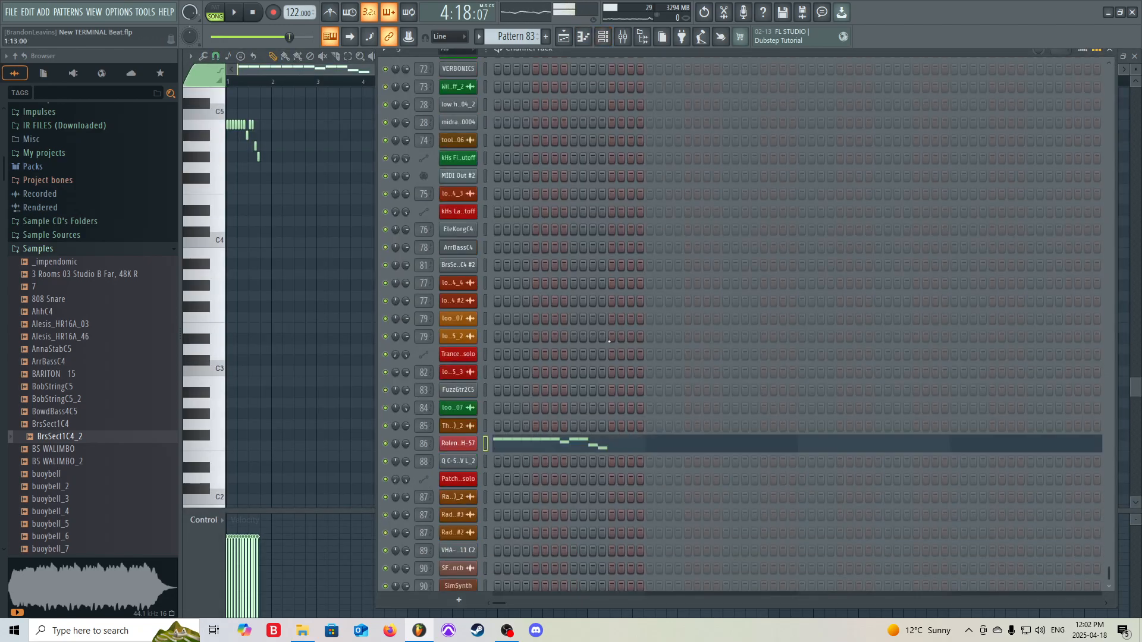
scroll(609, 341, down, 2)
Open the Rolend SH-57 channel's plugin window, close it, and return to the playlist
click(458, 411)
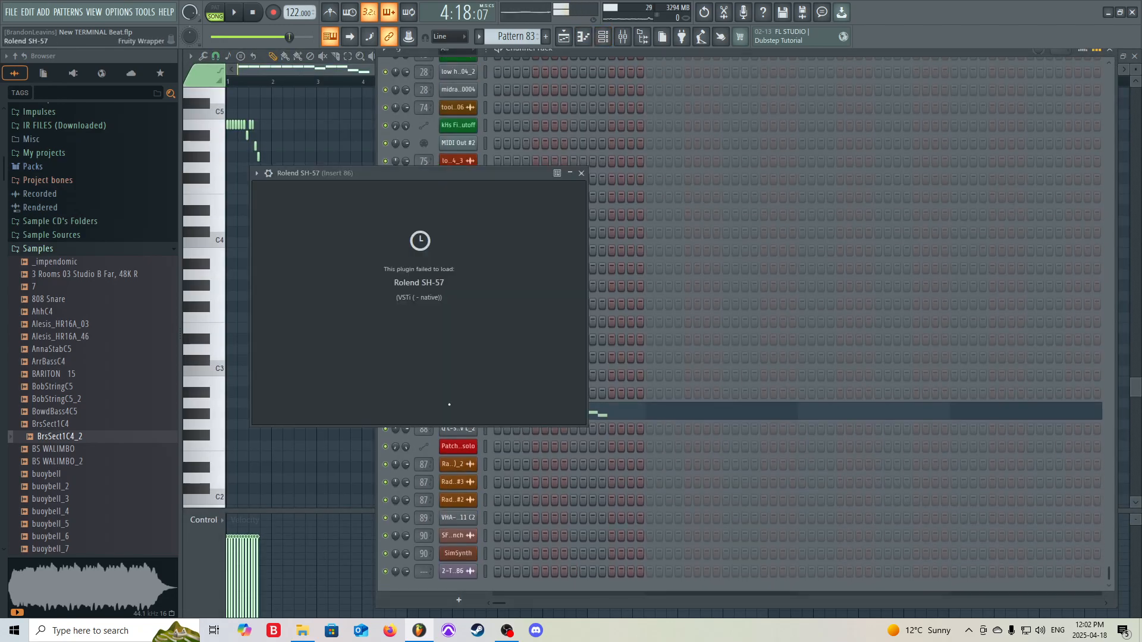
click(582, 173)
click(564, 37)
scroll(505, 401, down, 4)
scroll(492, 382, up, 4)
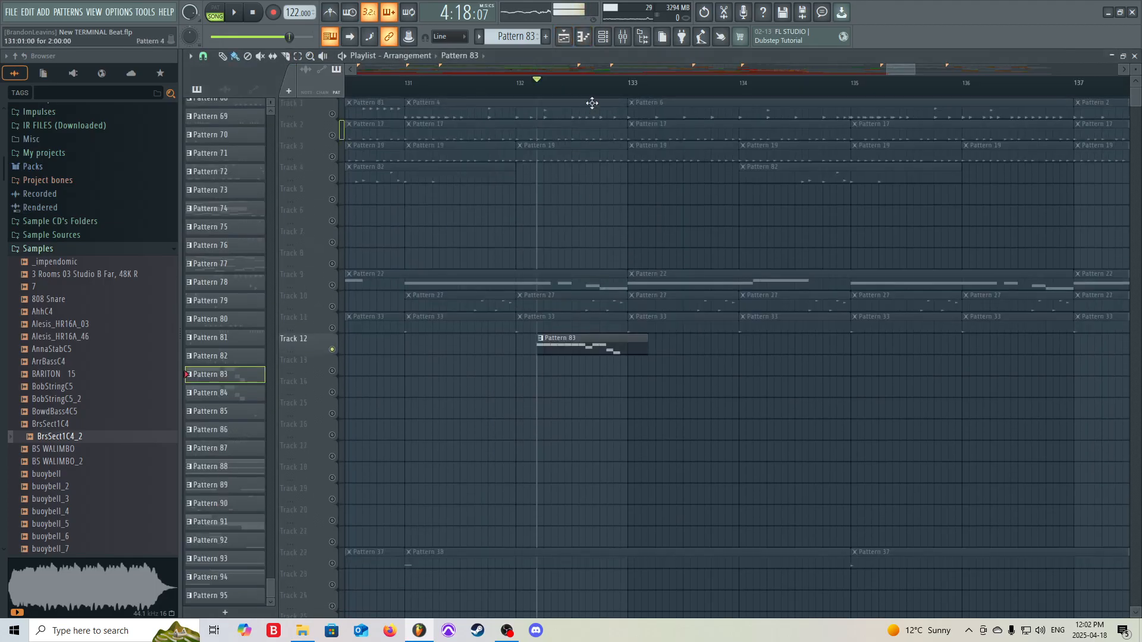
Reopen the Rolend SH-57 plugin window from the channel rack, move it over the step grid, and return to the playlist
click(603, 37)
click(450, 415)
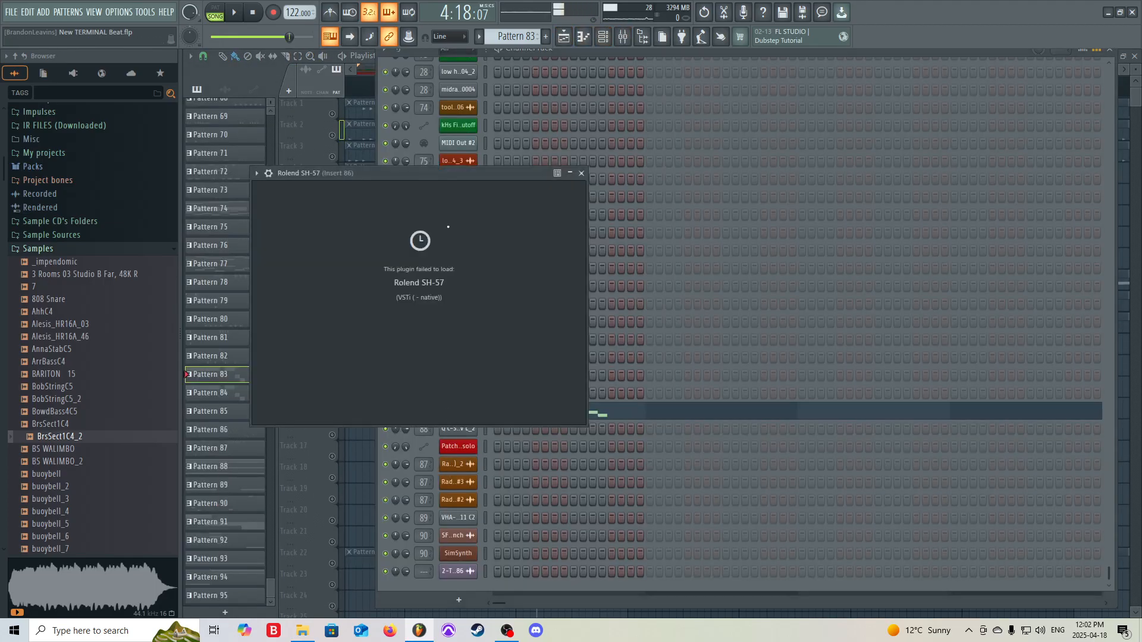
drag(320, 173, 531, 160)
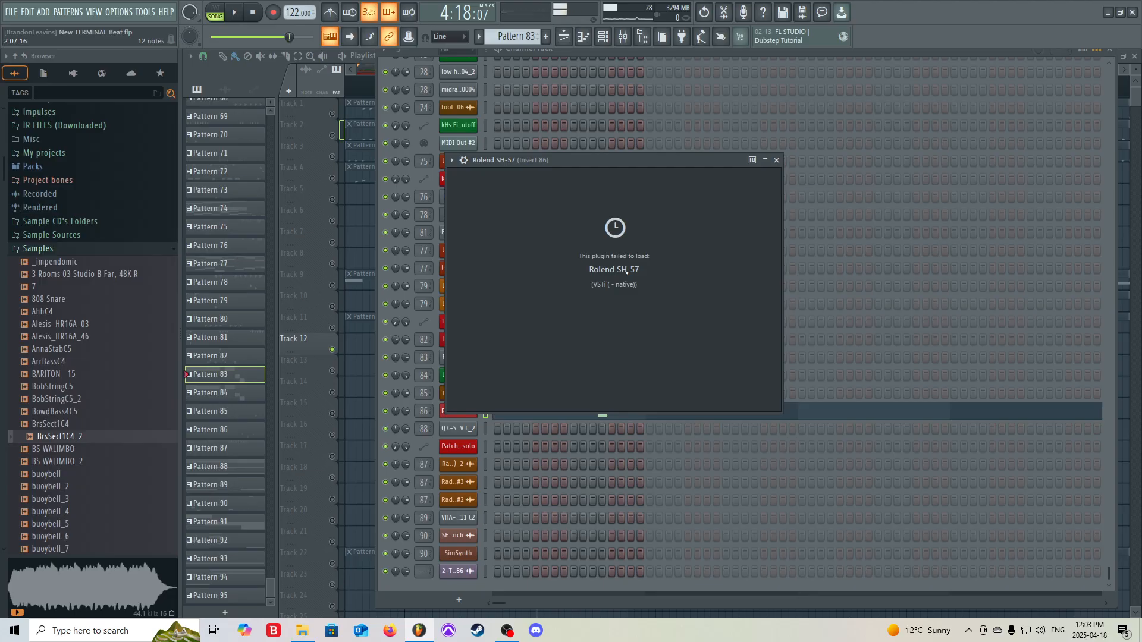
click(361, 216)
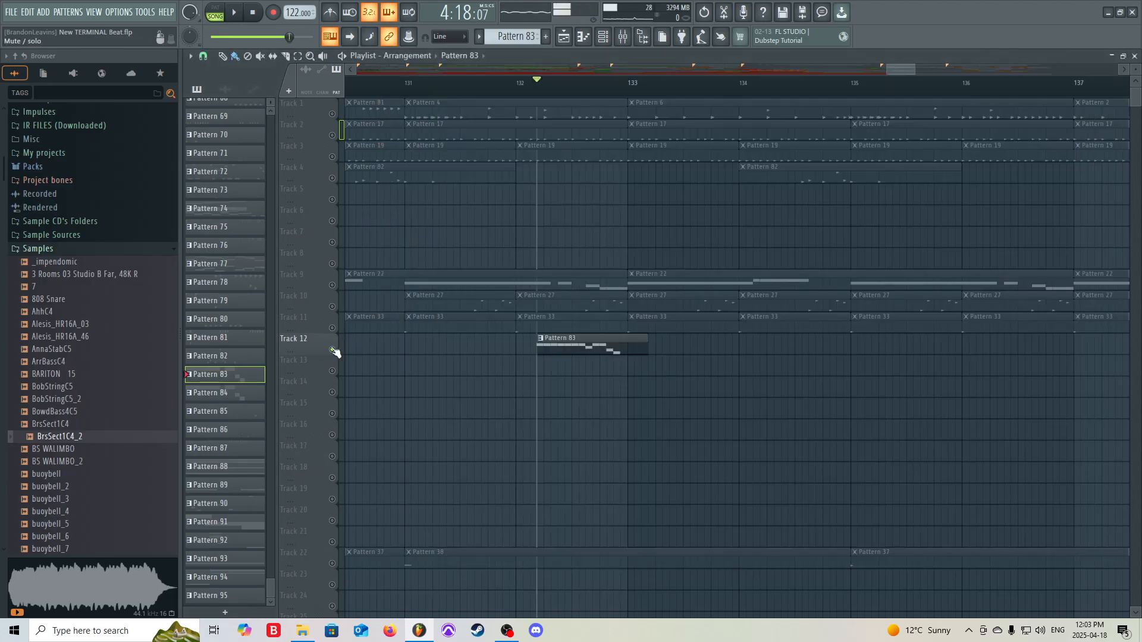
Solo Track 32 and play its 2-Terminal_Insert 86 audio clip from bar 132
scroll(393, 357, down, 7)
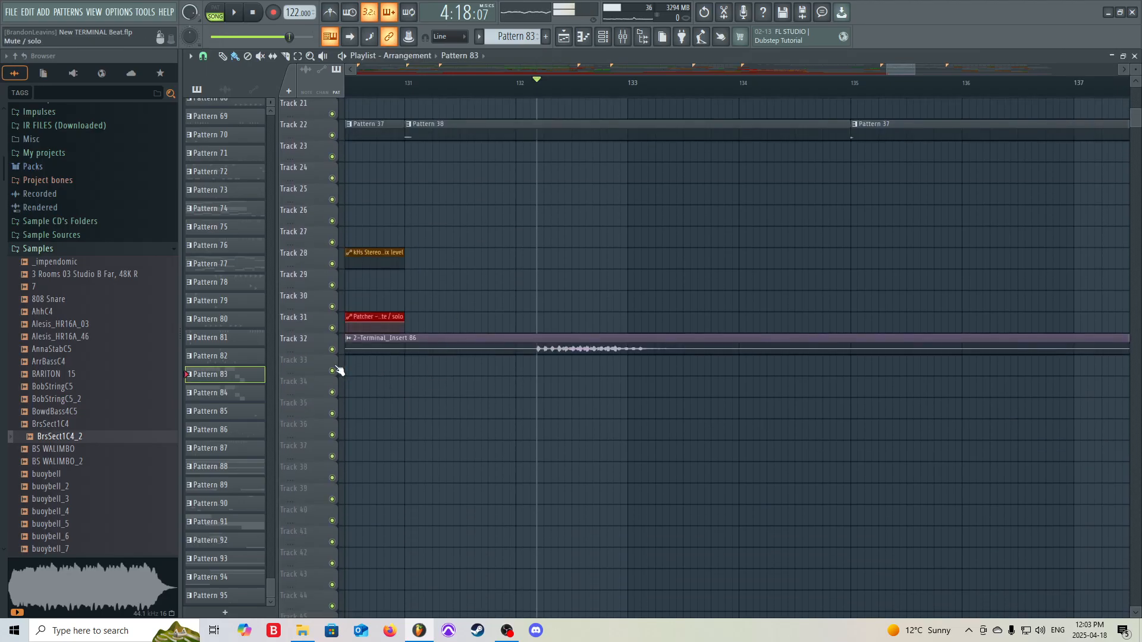
right_click(332, 350)
scroll(499, 350, down, 2)
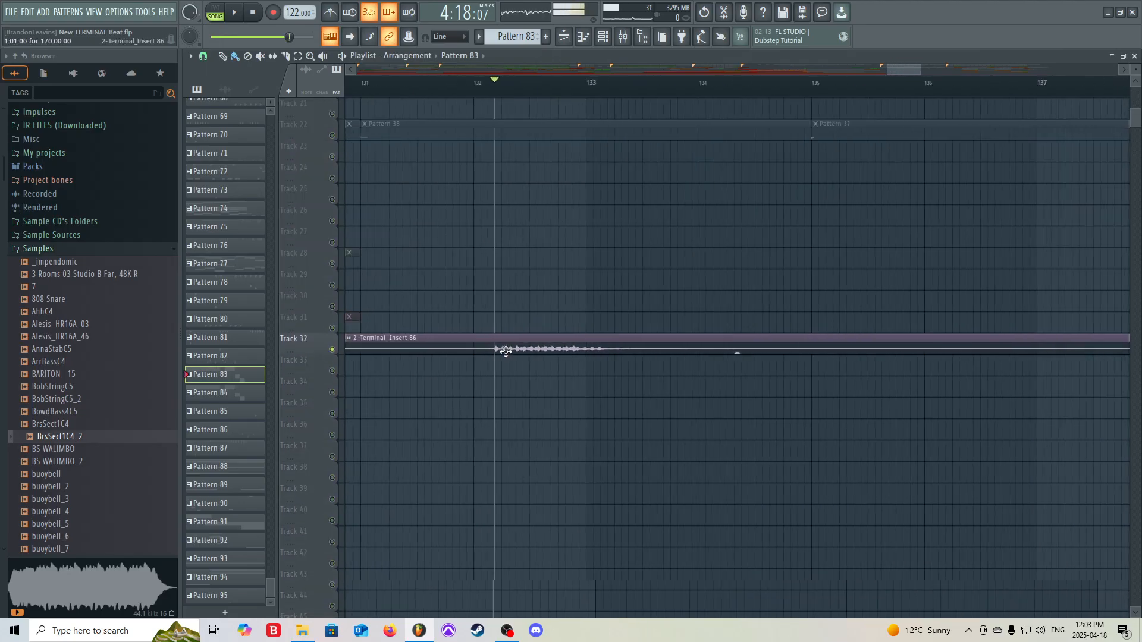
scroll(513, 327, up, 3)
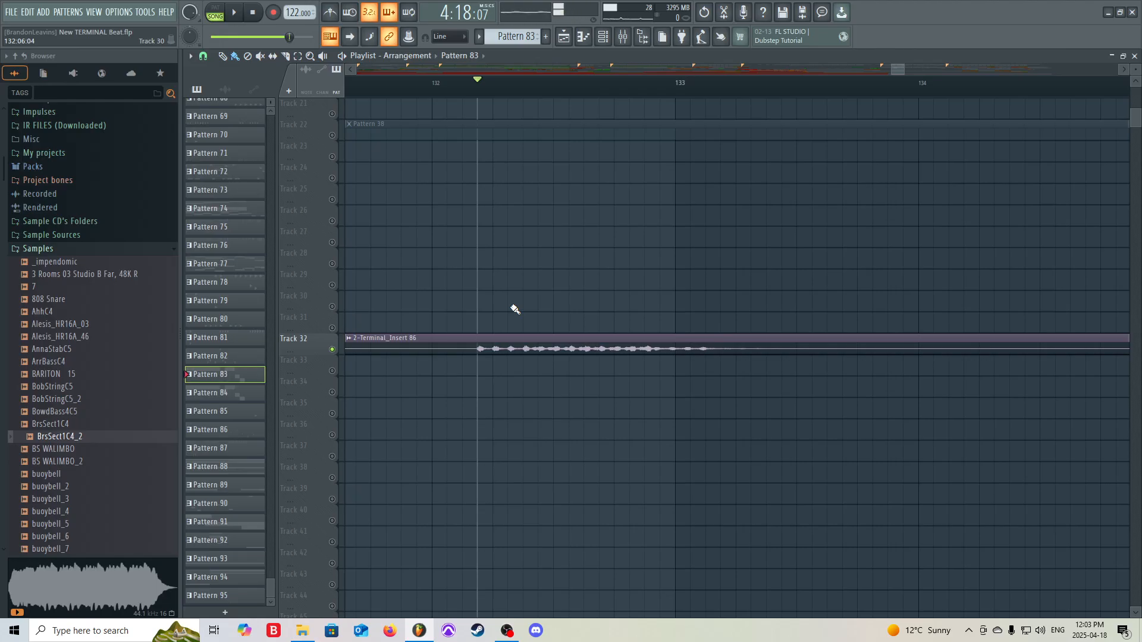
key(space)
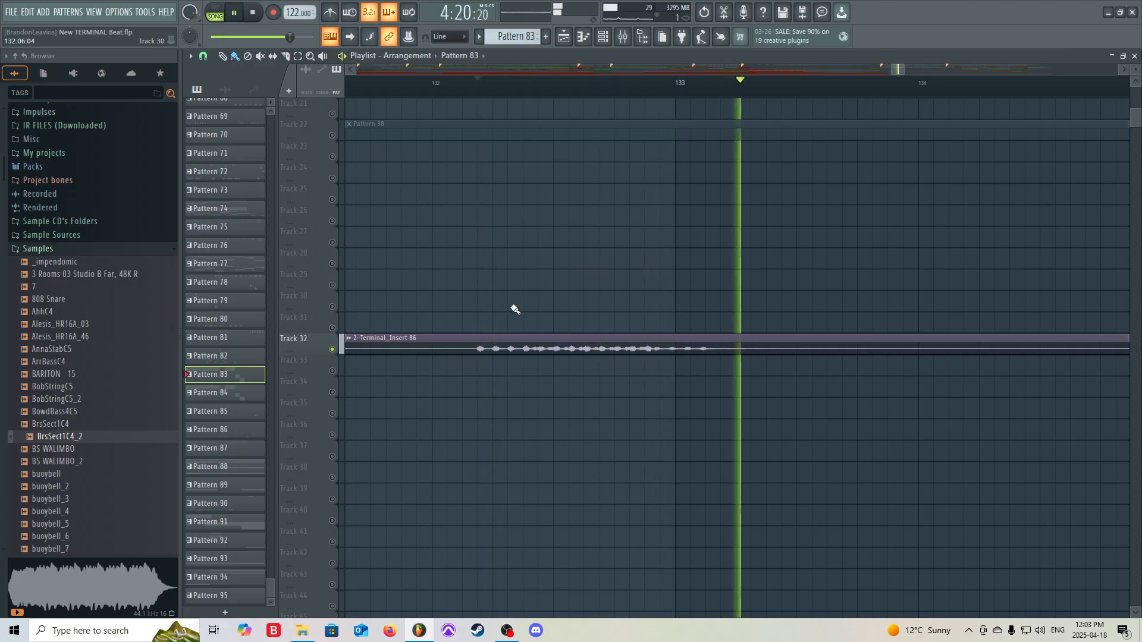
key(space)
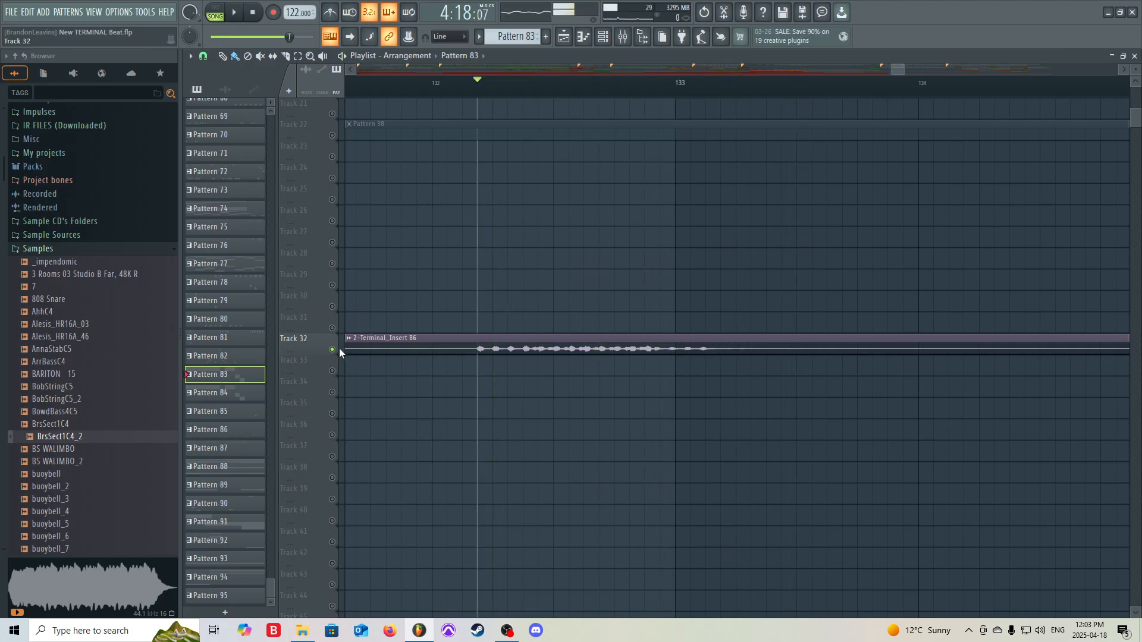
Unsolo Track 32 and place the playhead at the start of the V3 section at bar 129
ctrl+scroll(573, 293, down, 5)
ctrl+scroll(574, 300, up, 5)
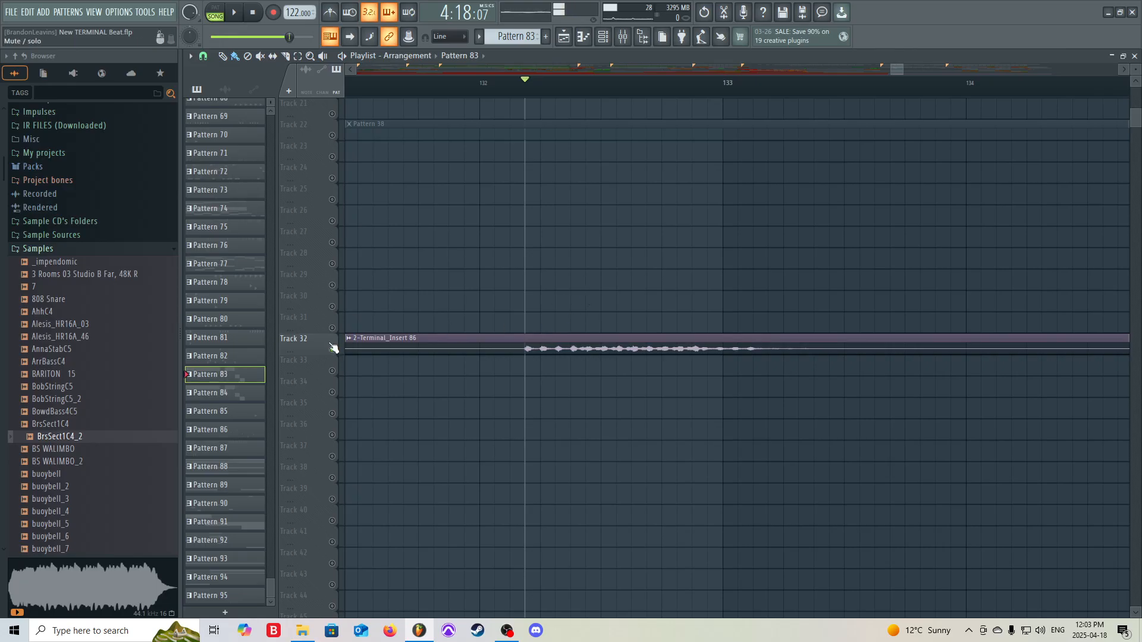
ctrl+scroll(484, 275, down, 7)
scroll(446, 280, up, 7)
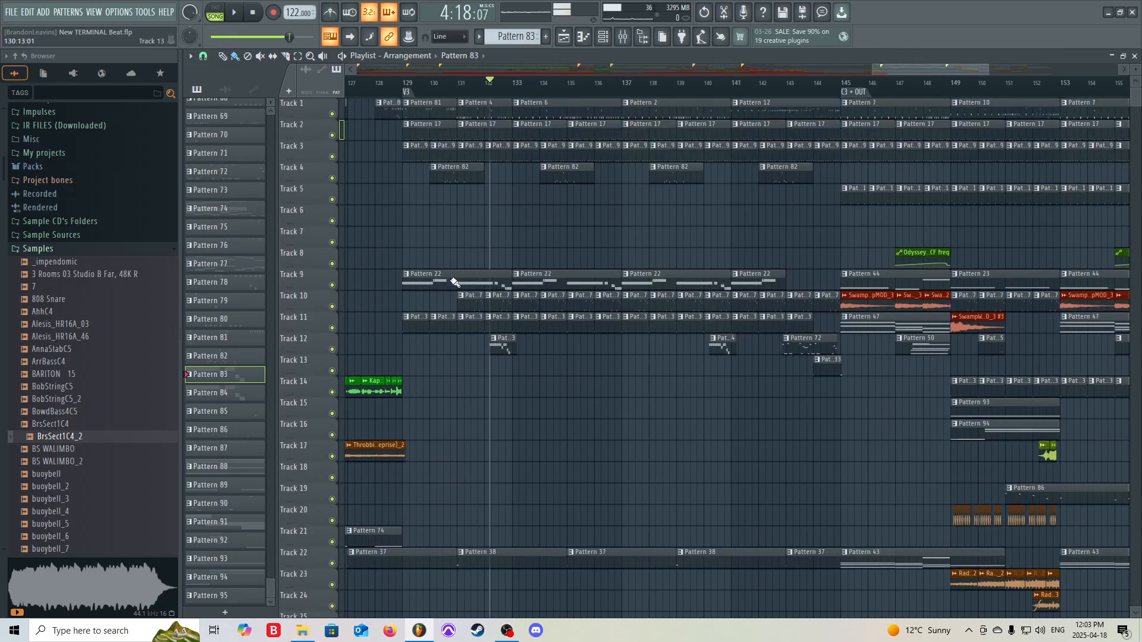
click(403, 83)
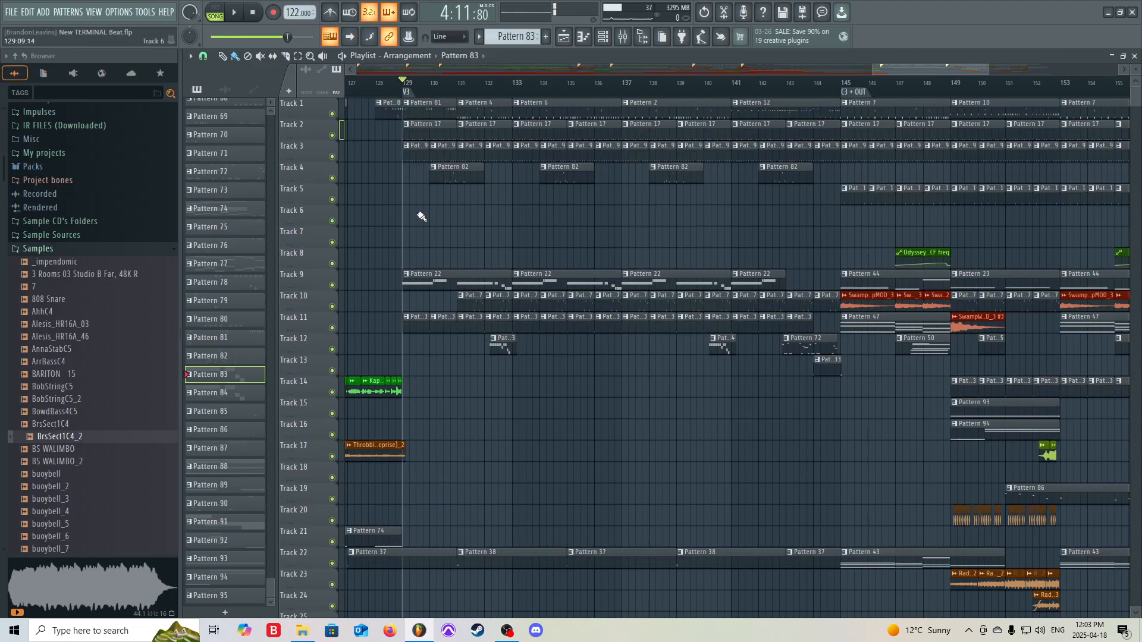
Look over the whole arrangement and return to the opening bars of the V3 section
ctrl+scroll(410, 276, down, 4)
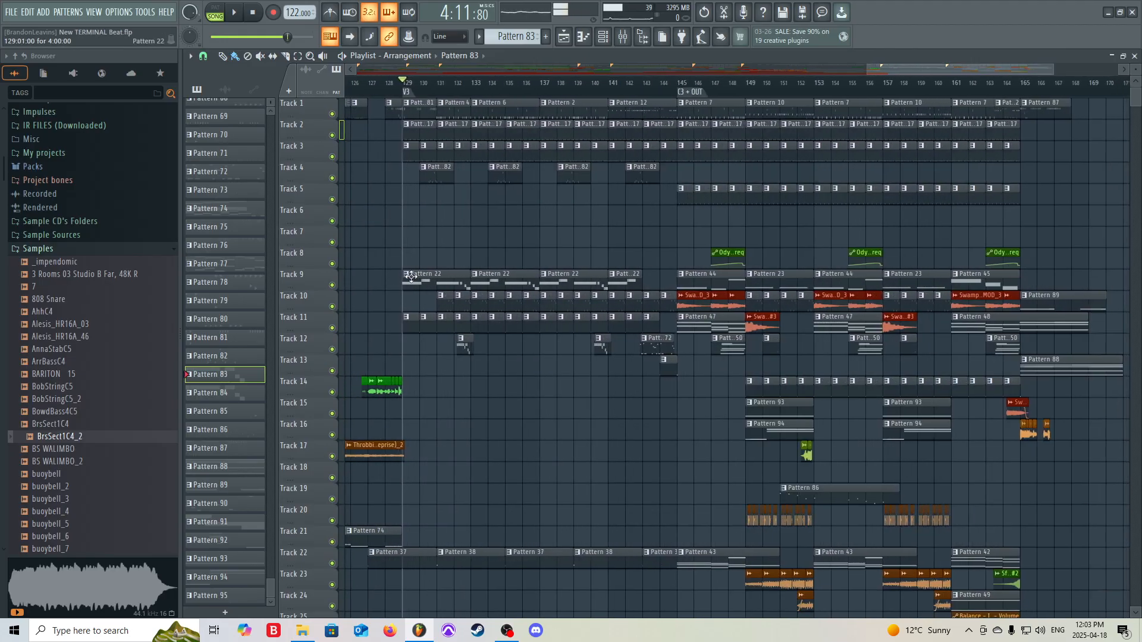
ctrl+scroll(410, 277, down, 7)
ctrl+scroll(398, 159, up, 5)
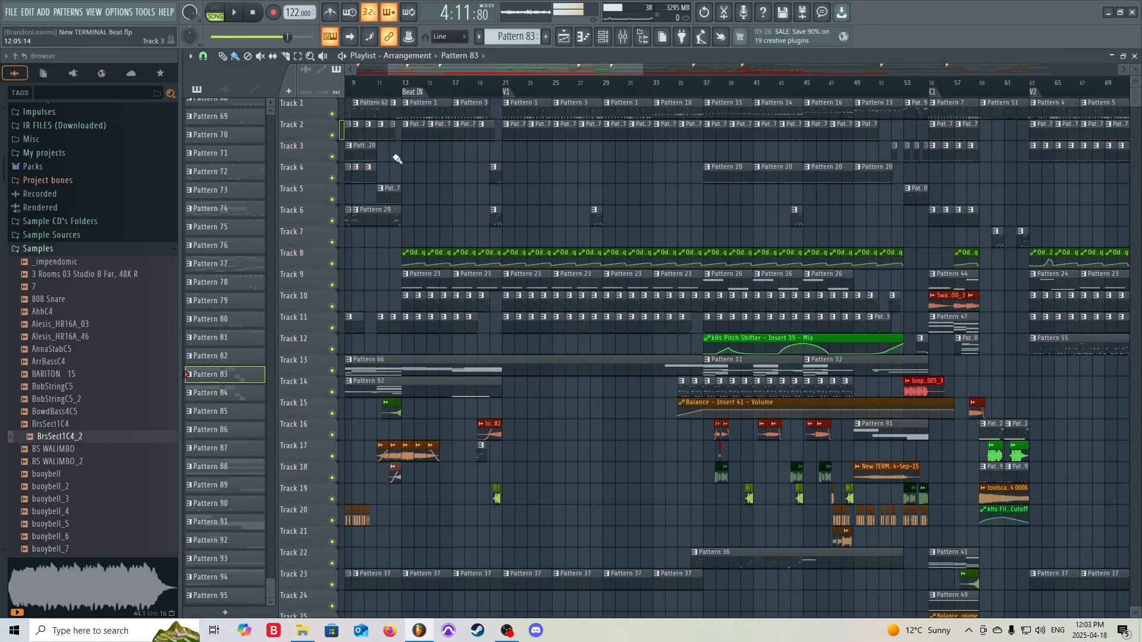
ctrl+scroll(397, 159, down, 8)
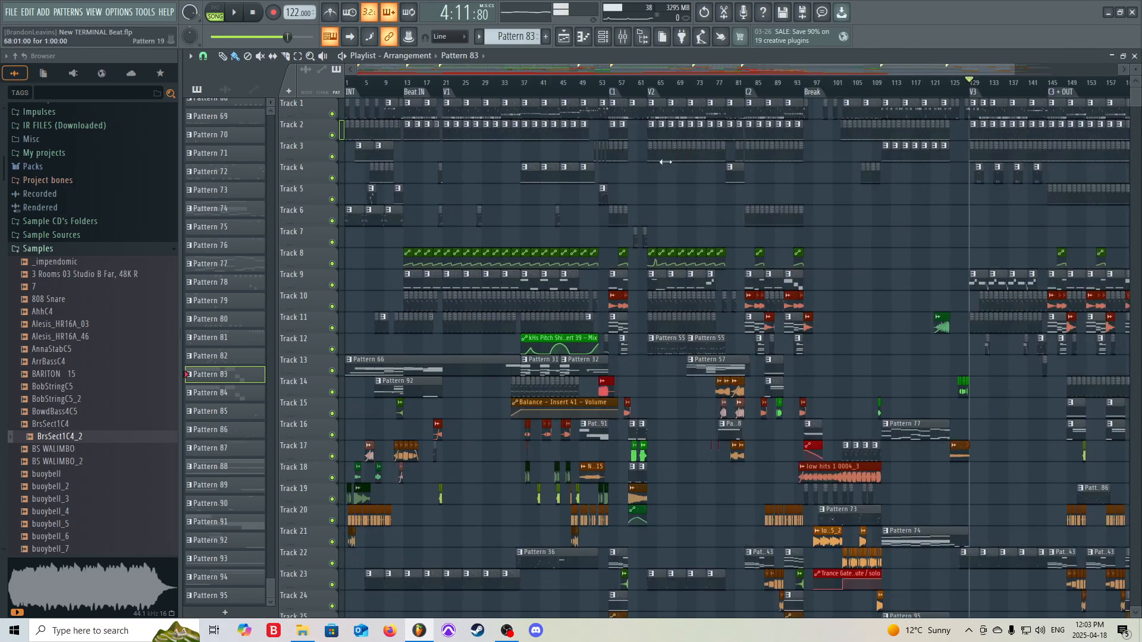
ctrl+scroll(733, 361, up, 5)
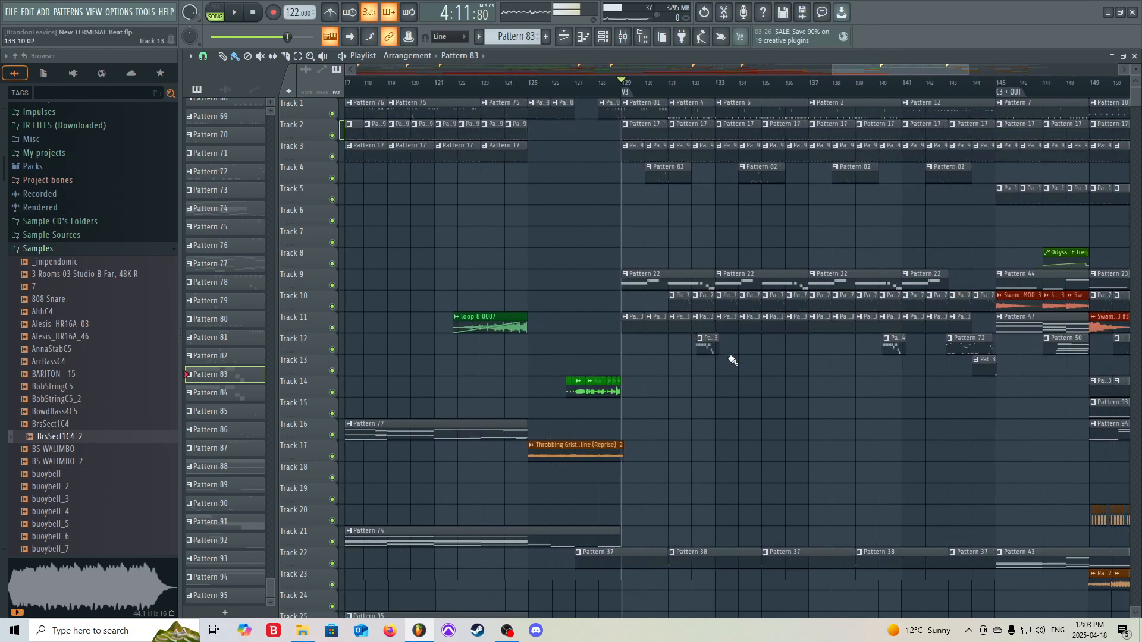
ctrl+scroll(714, 357, up, 2)
ctrl+scroll(660, 202, up, 2)
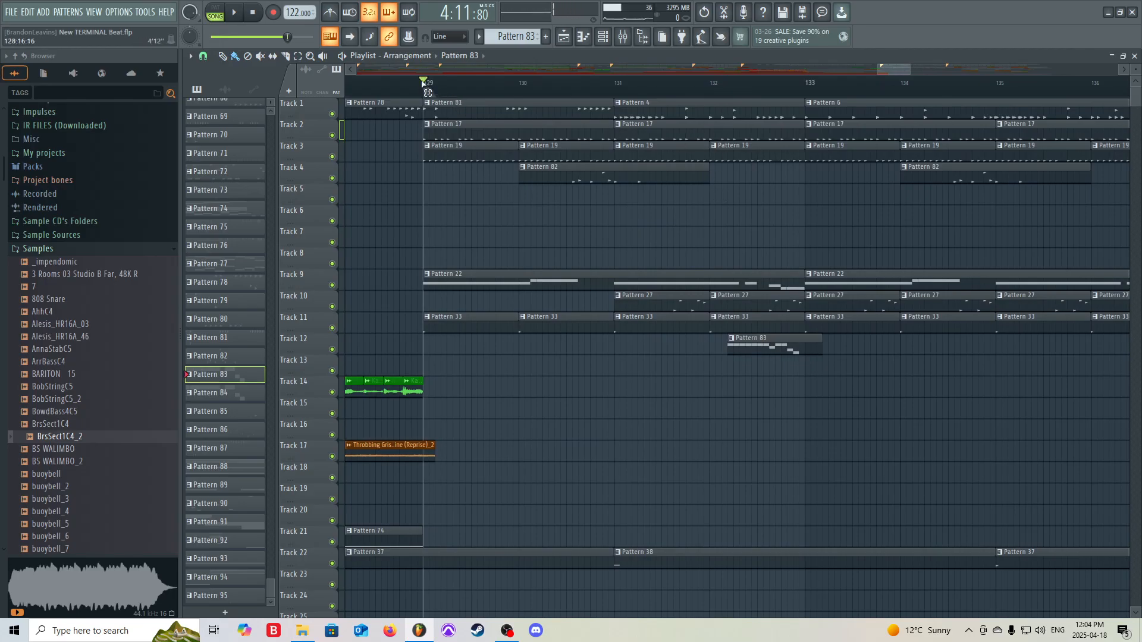
Highlight the V3 time range from bar 129 to bar 132, and clear the selection
drag(424, 83, 711, 104)
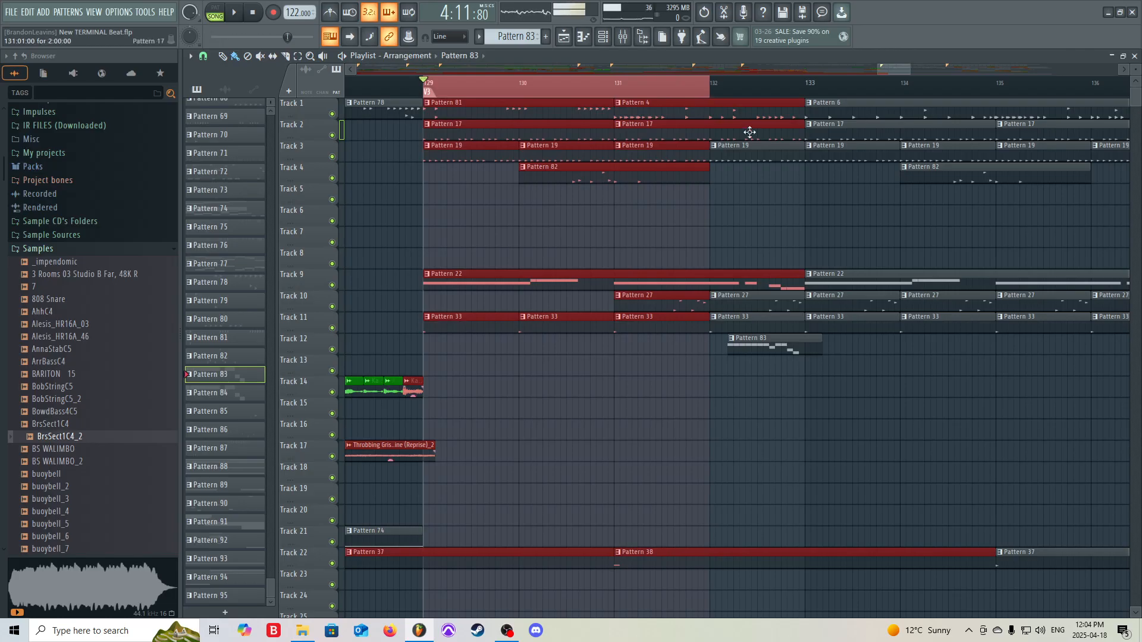
ctrl+click(753, 212)
ctrl+click(732, 88)
Play all tracks from the start of V3 at bar 129 through Pattern 83, and stop playback
key(space)
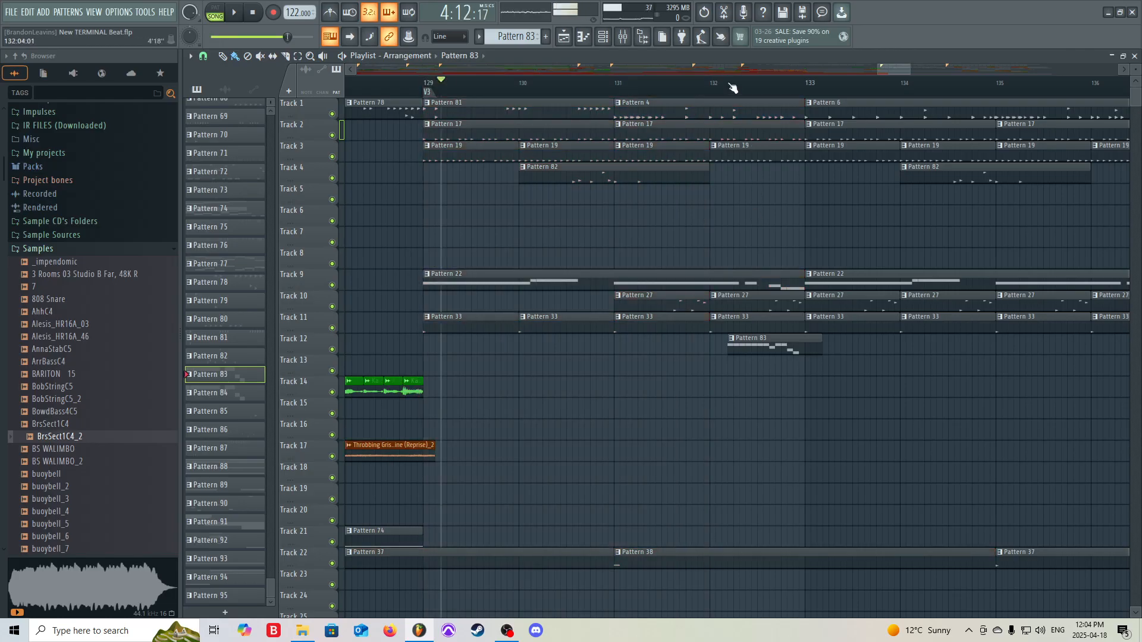
double_click(768, 351)
click(564, 39)
click(424, 89)
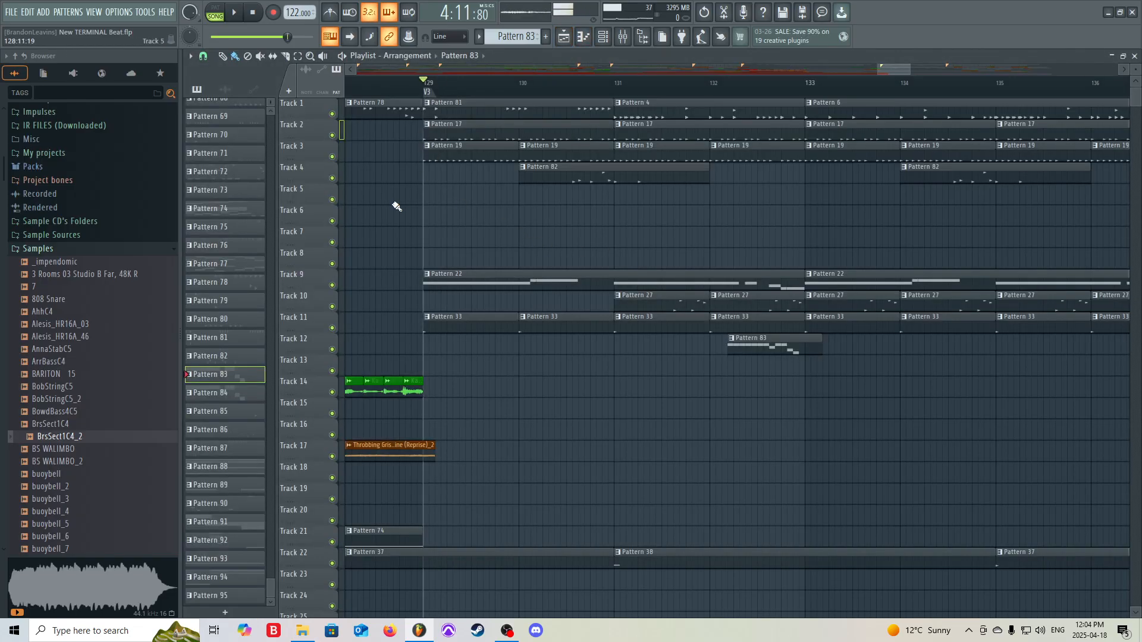
key(space)
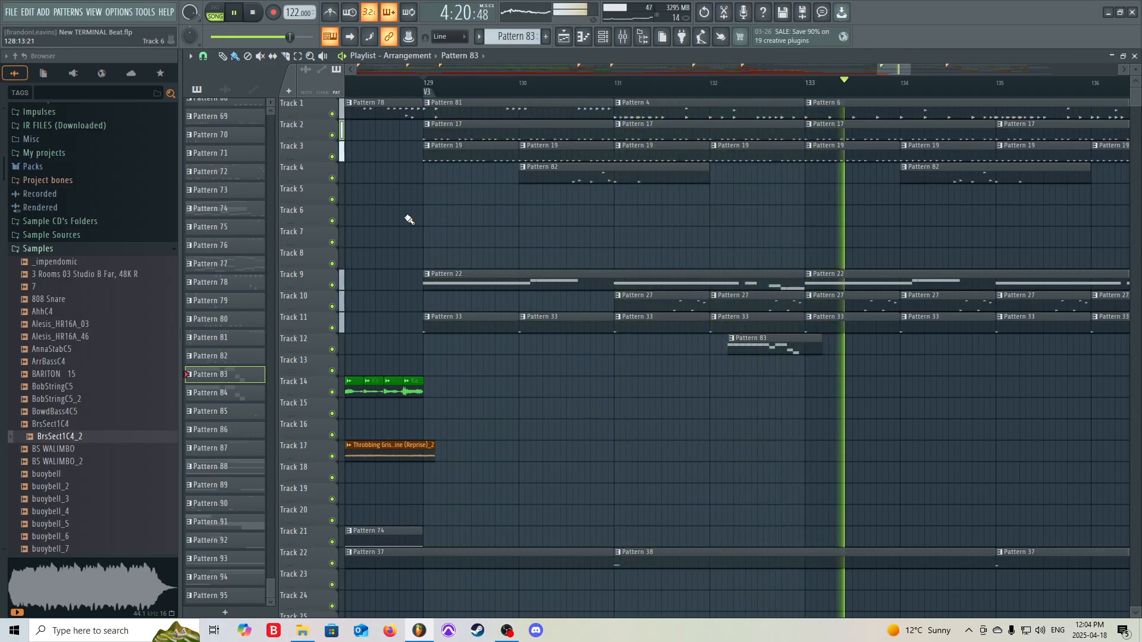
scroll(409, 219, down, 4)
key(space)
Solo Track 12 near the end of V3 and play Pattern 72 from its start
scroll(731, 229, up, 3)
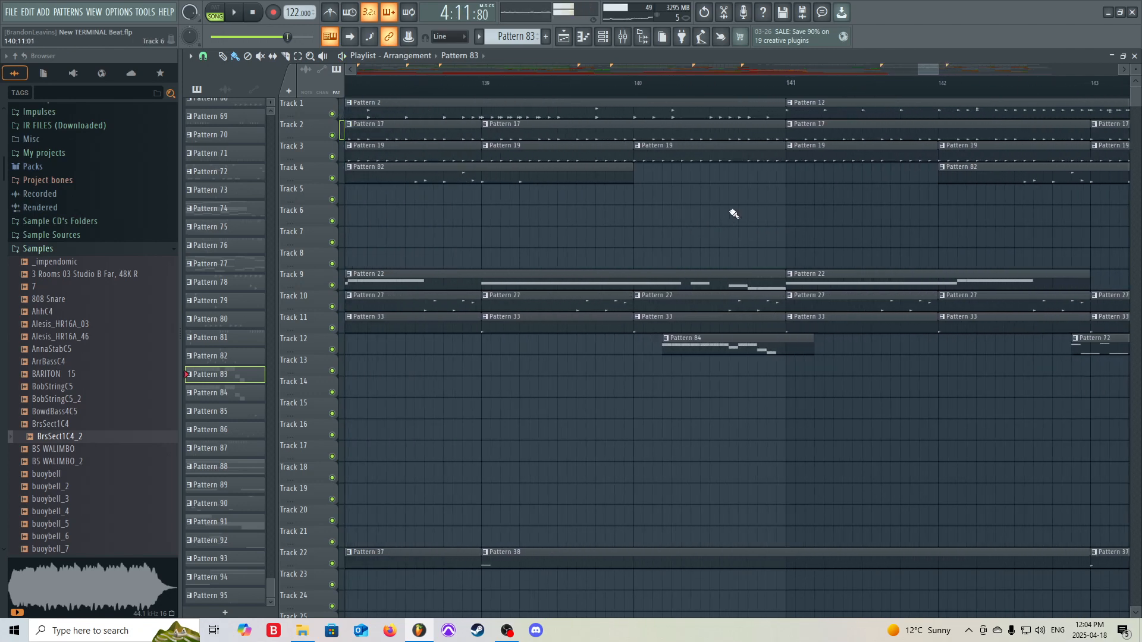
scroll(892, 266, up, 3)
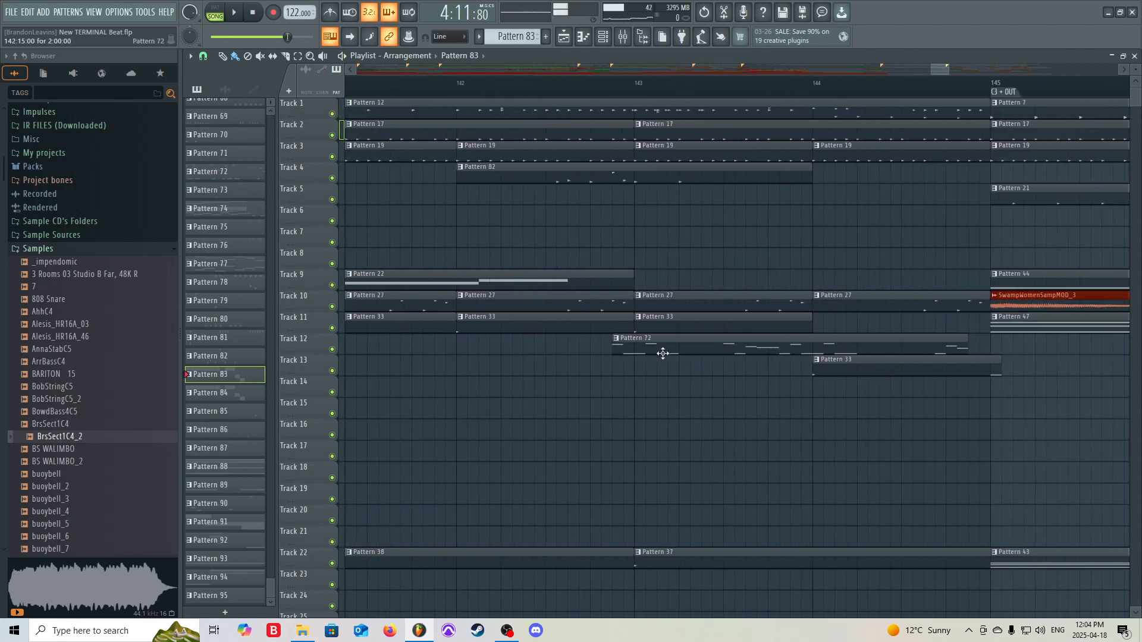
scroll(1102, 249, up, 2)
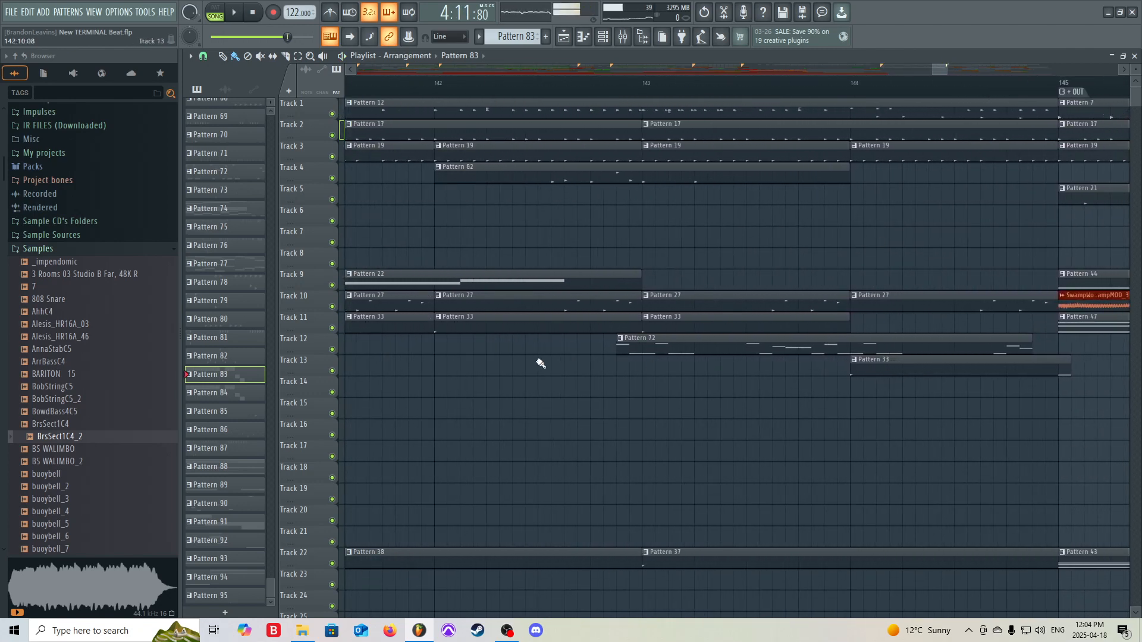
right_click(332, 350)
click(619, 84)
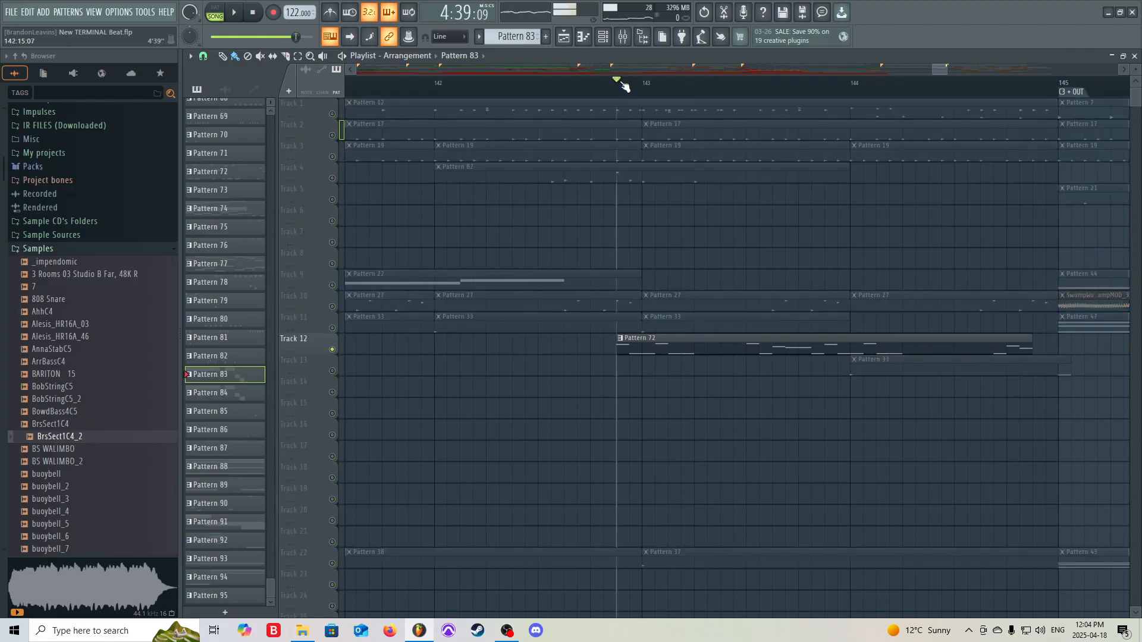
key(space)
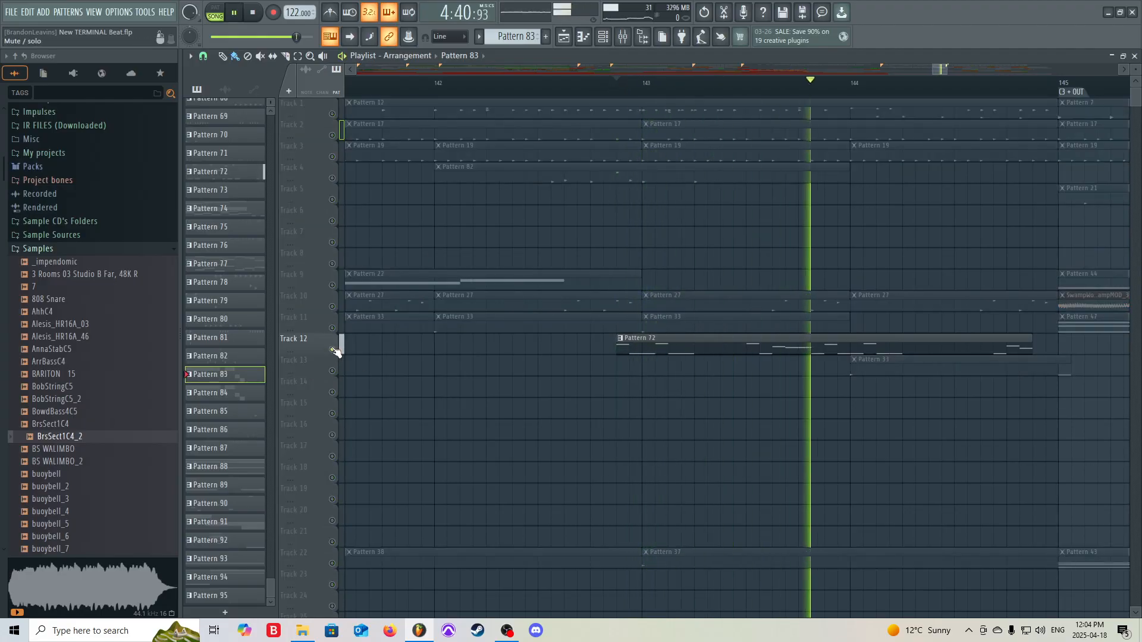
key(space)
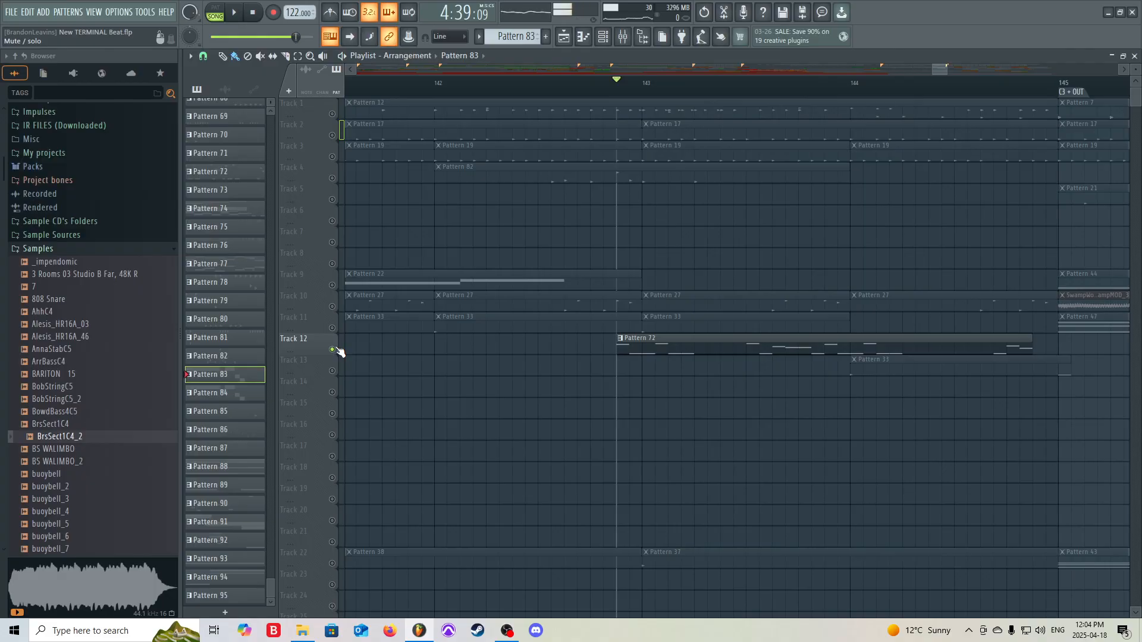
Unsolo Track 12 and look over the C3 + OUT section and the full arrangement
ctrl+click(331, 350)
scroll(654, 387, down, 8)
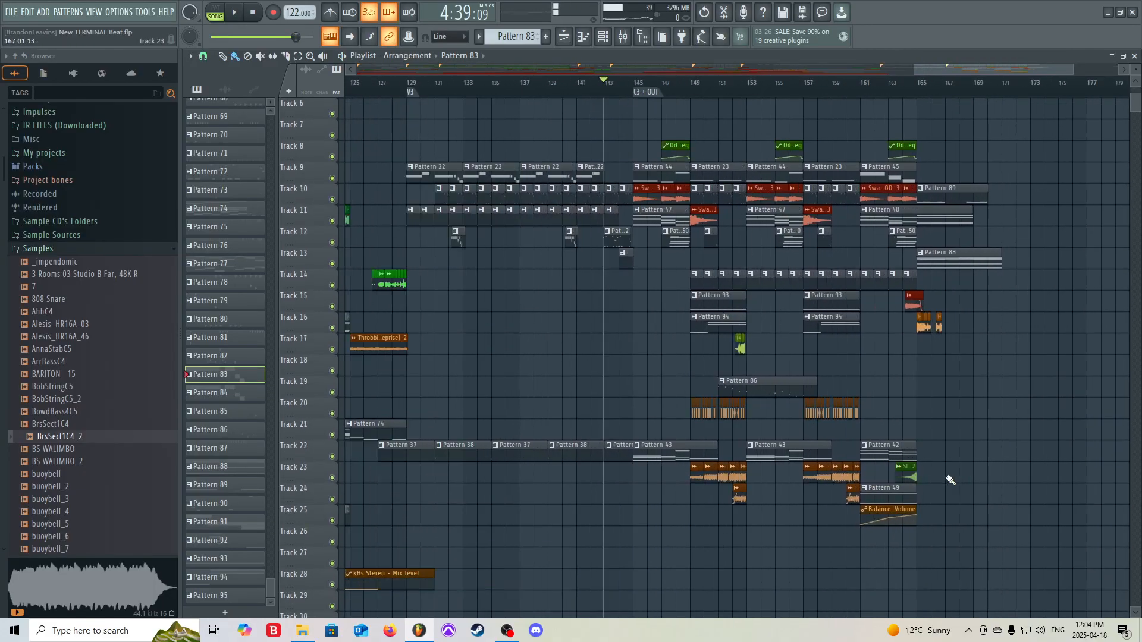
ctrl+scroll(732, 451, up, 3)
scroll(732, 450, up, 5)
ctrl+scroll(732, 451, down, 3)
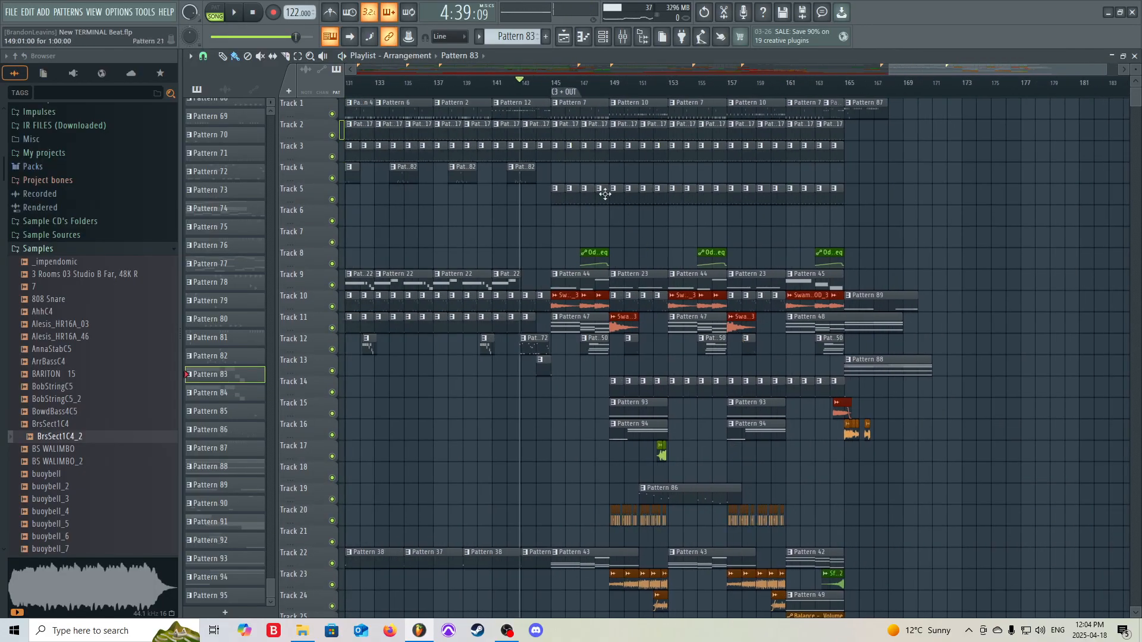
ctrl+scroll(605, 194, down, 5)
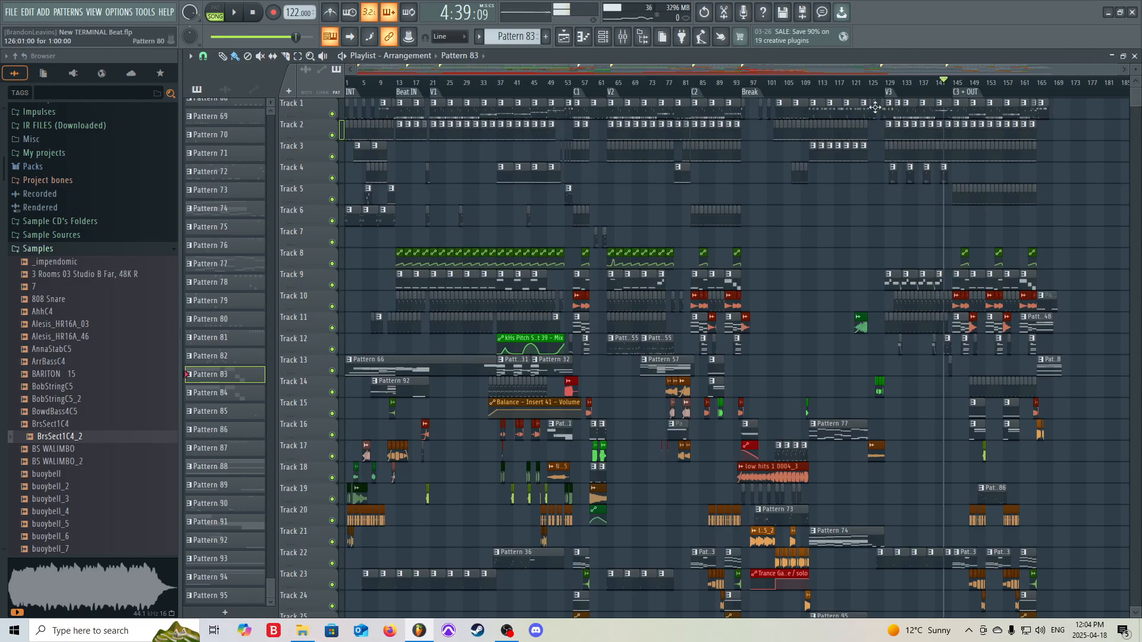
Mark the time range of the first chorus, from the C1 marker up to the V2 marker
click(575, 86)
scroll(576, 88, up, 6)
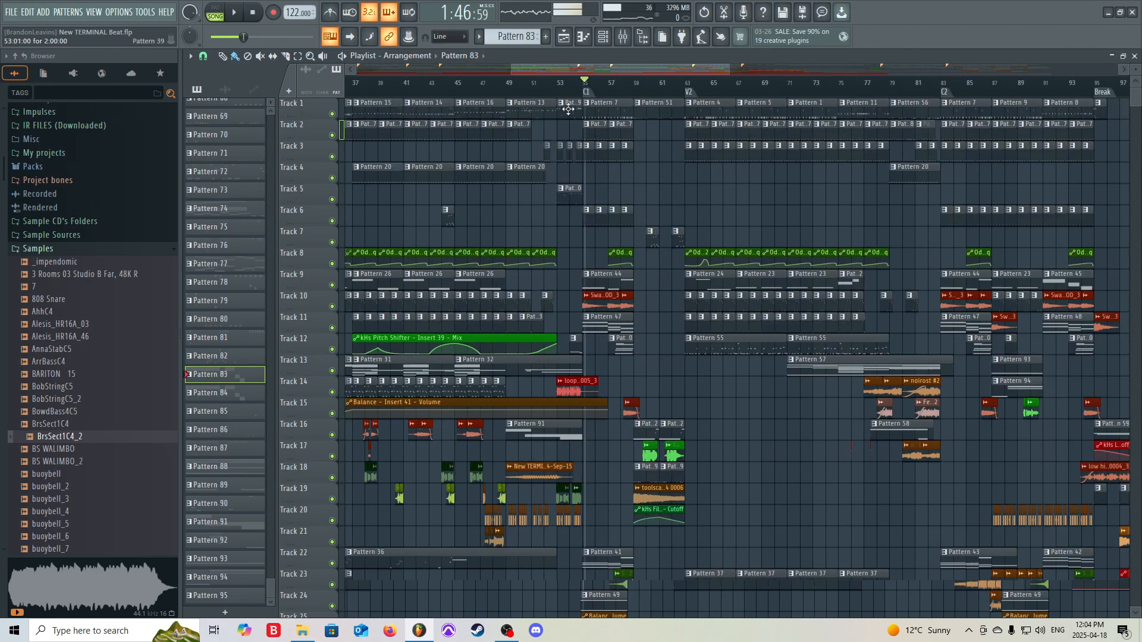
scroll(380, 92, down, 1)
drag(360, 90, 828, 156)
scroll(804, 171, down, 6)
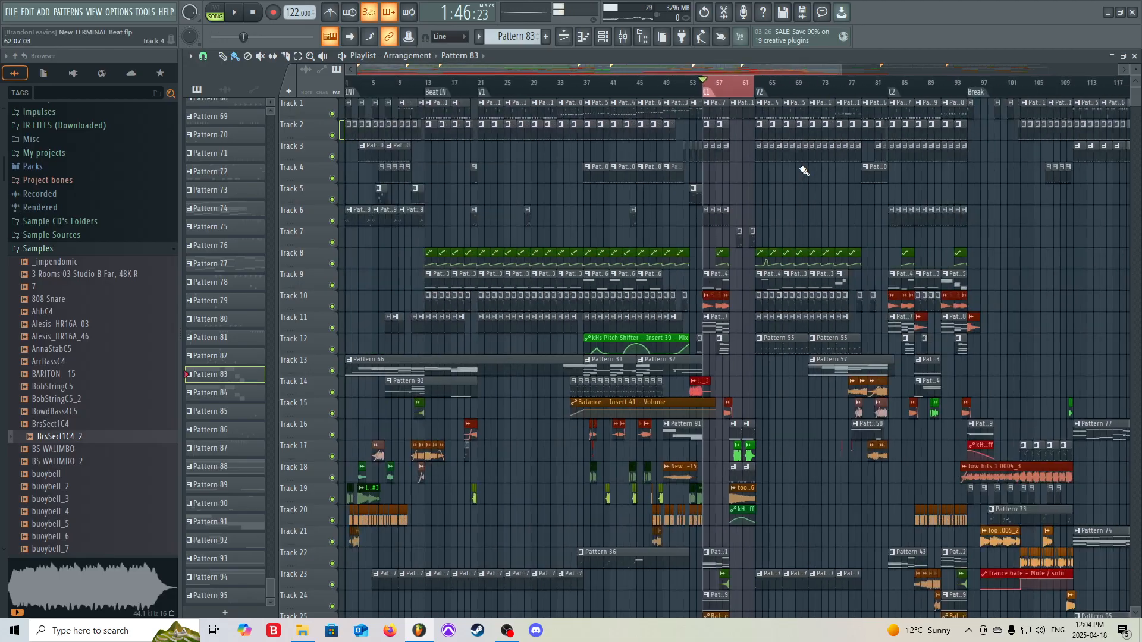
Mark the second chorus from bar 83 up to the Break marker and play its opening bars
scroll(520, 133, up, 7)
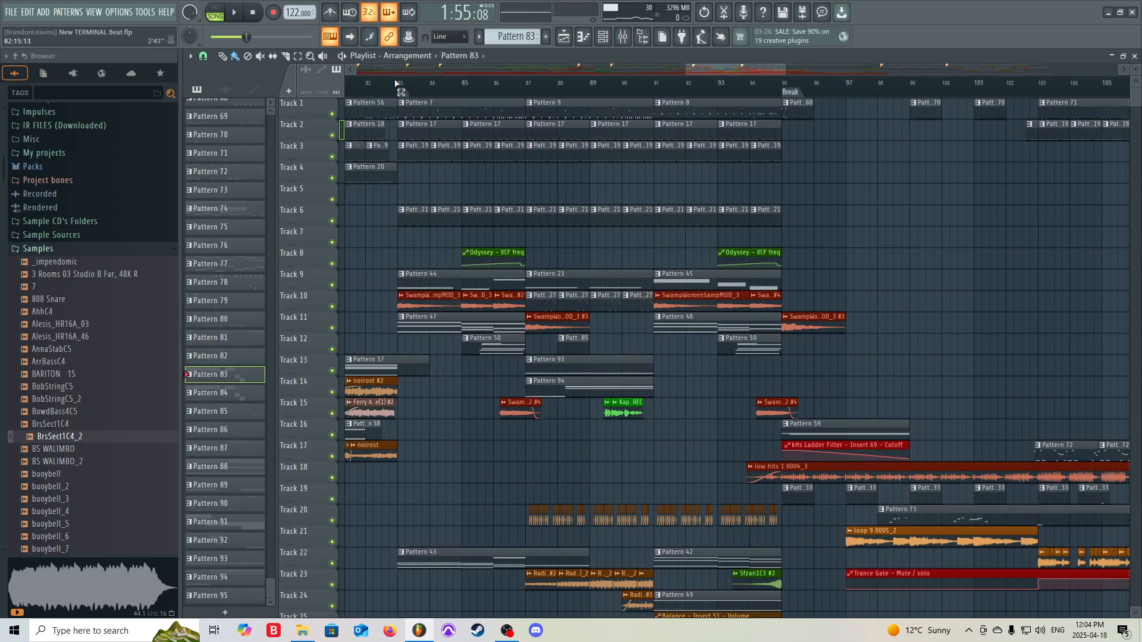
drag(399, 82, 763, 115)
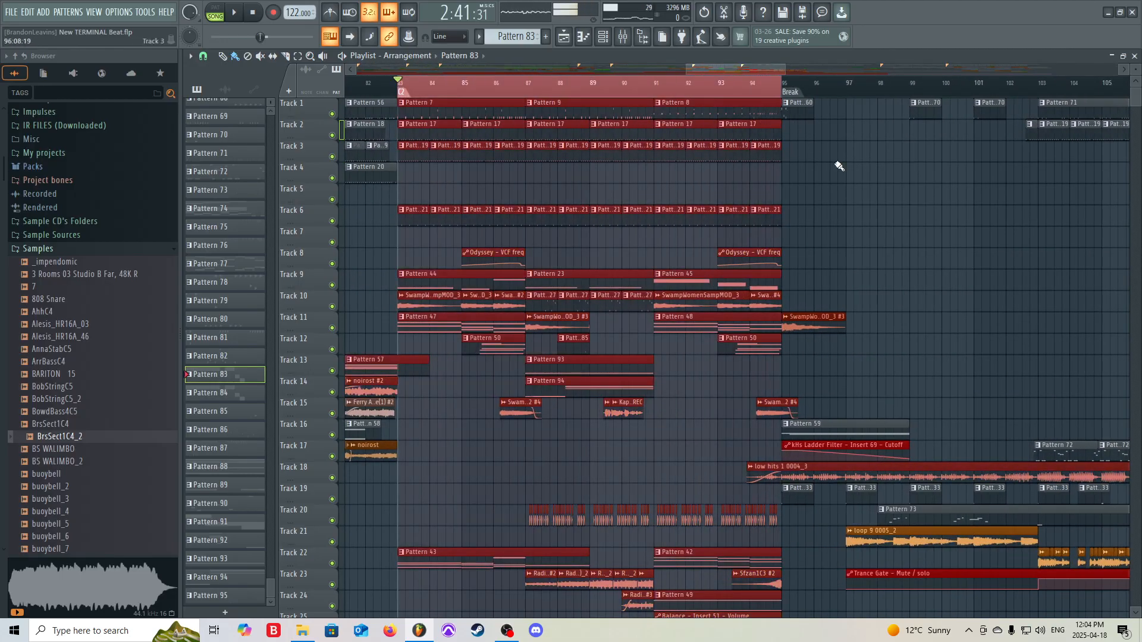
scroll(839, 166, down, 6)
scroll(722, 291, up, 7)
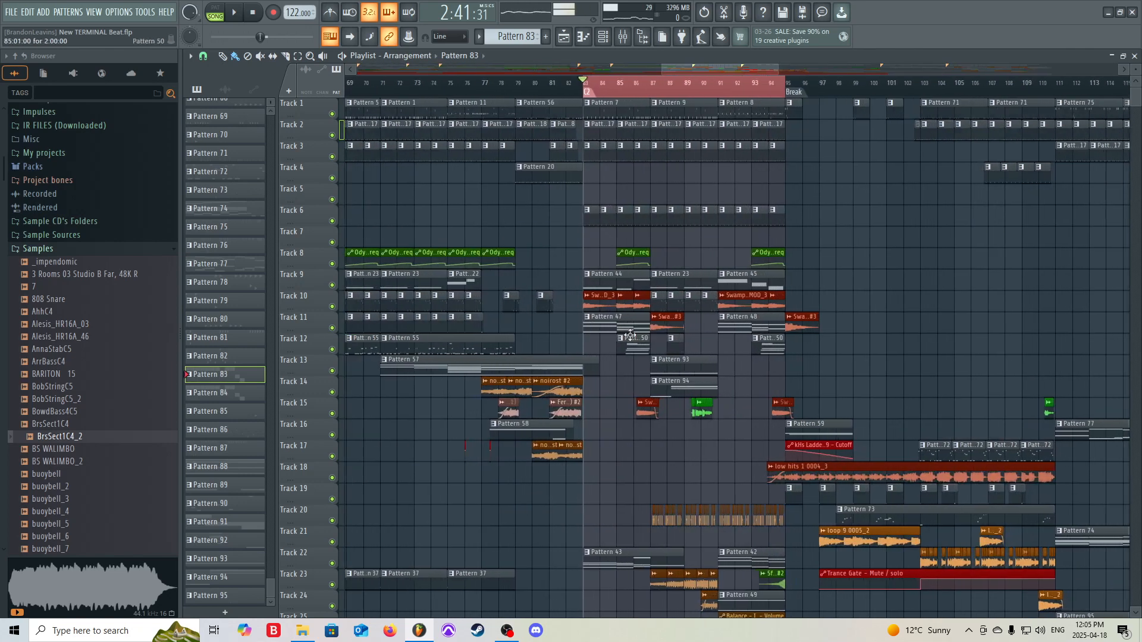
key(space)
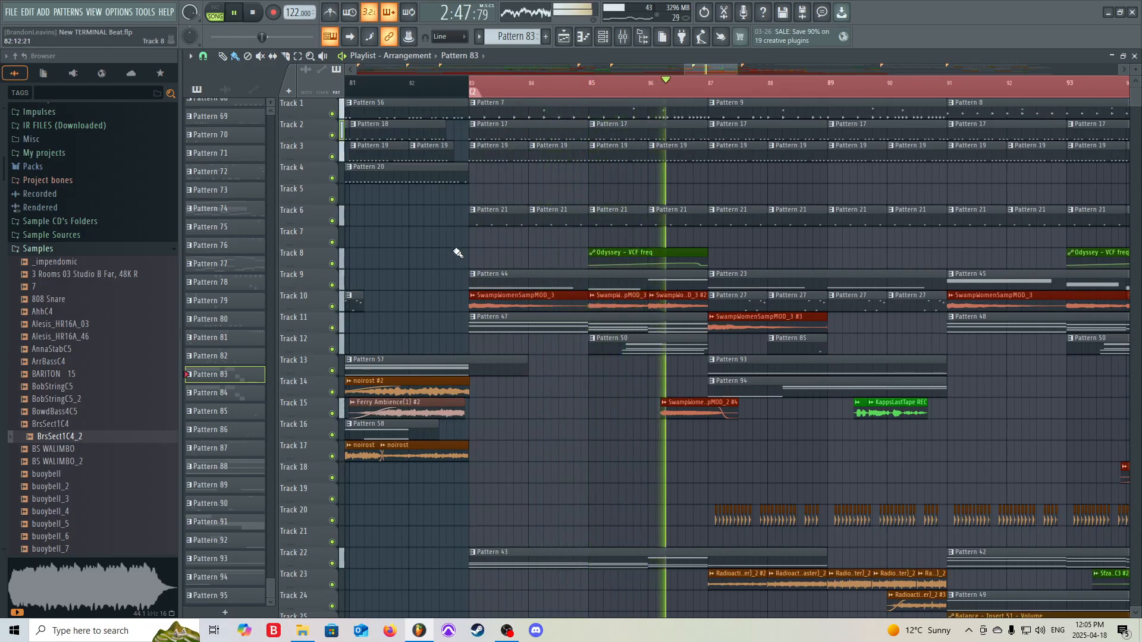
key(space)
Look over the full arrangement from the second chorus and examine the clips of the C3 + OUT section
scroll(457, 255, down, 8)
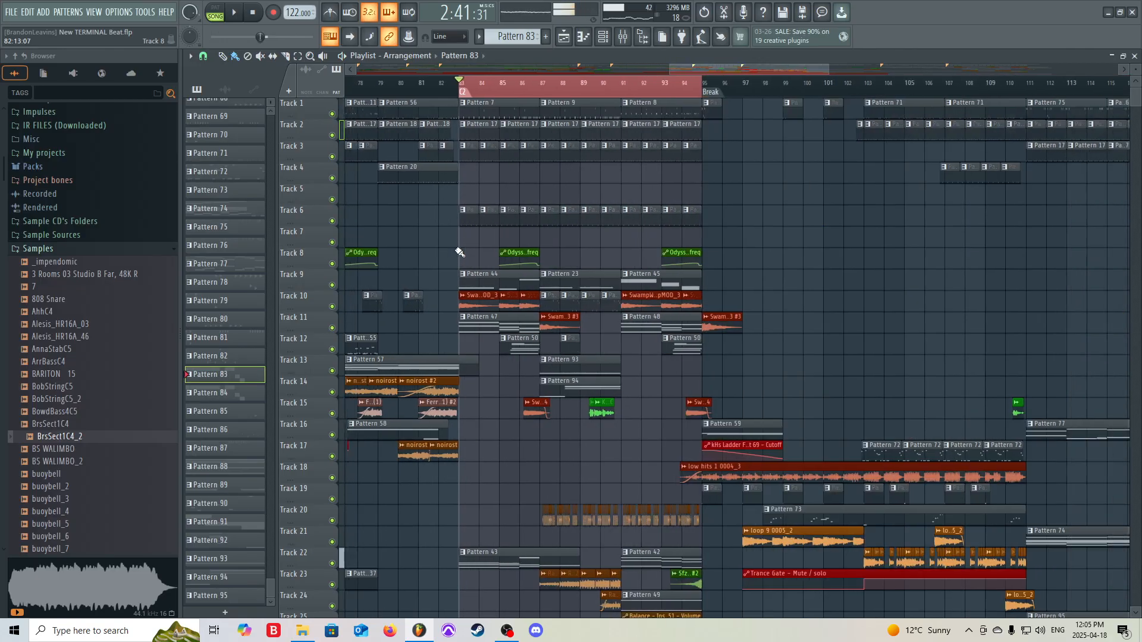
scroll(616, 170, down, 8)
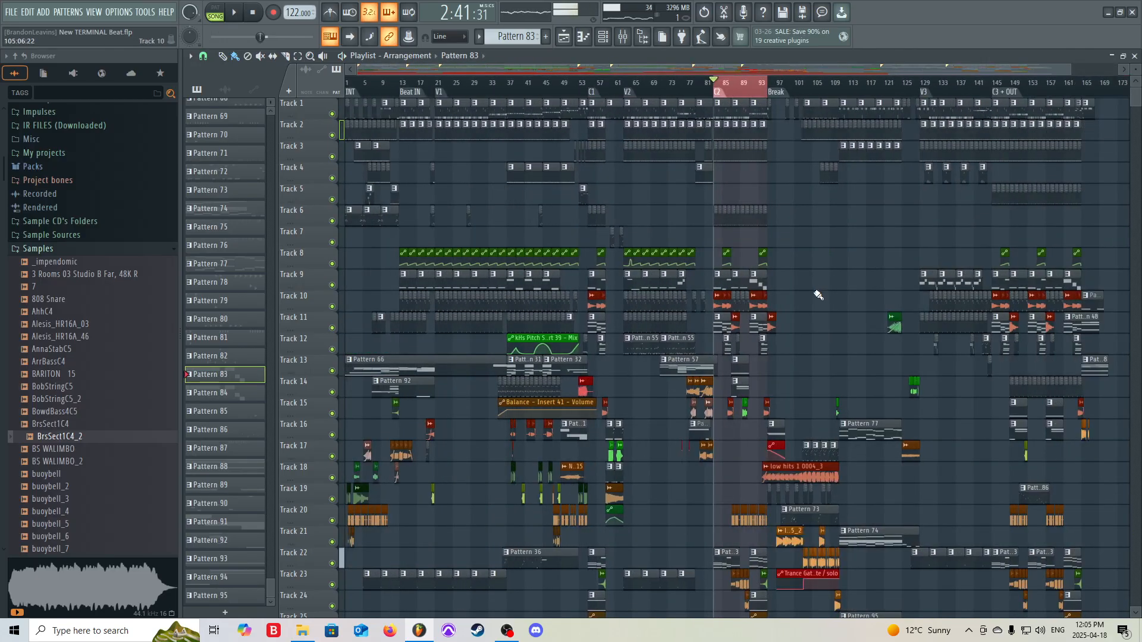
scroll(1068, 316, up, 10)
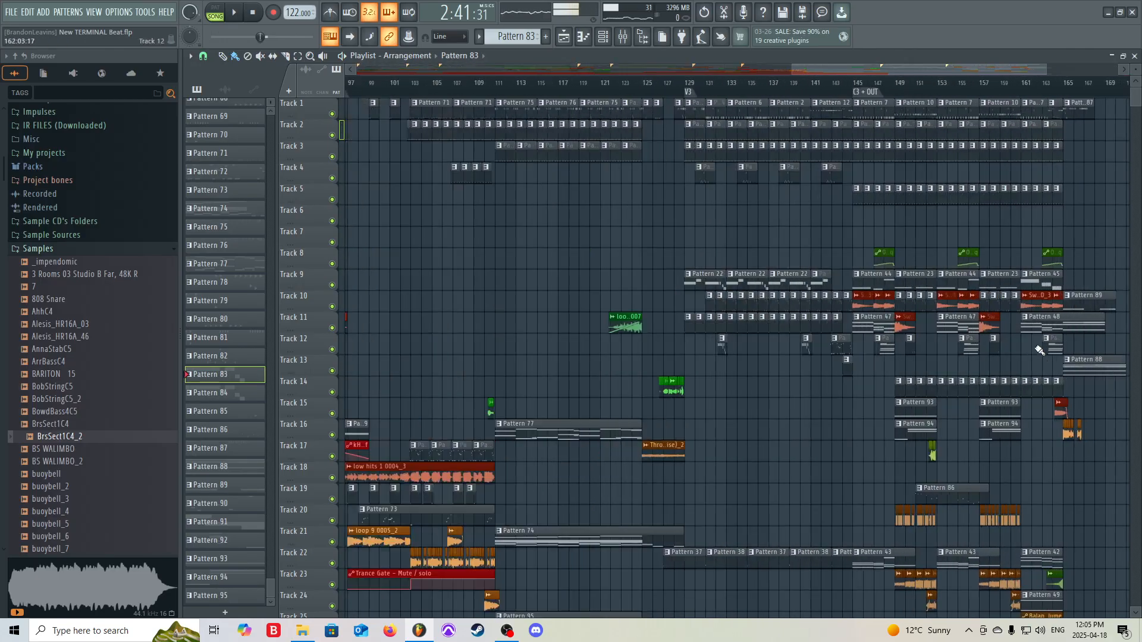
scroll(1110, 273, down, 4)
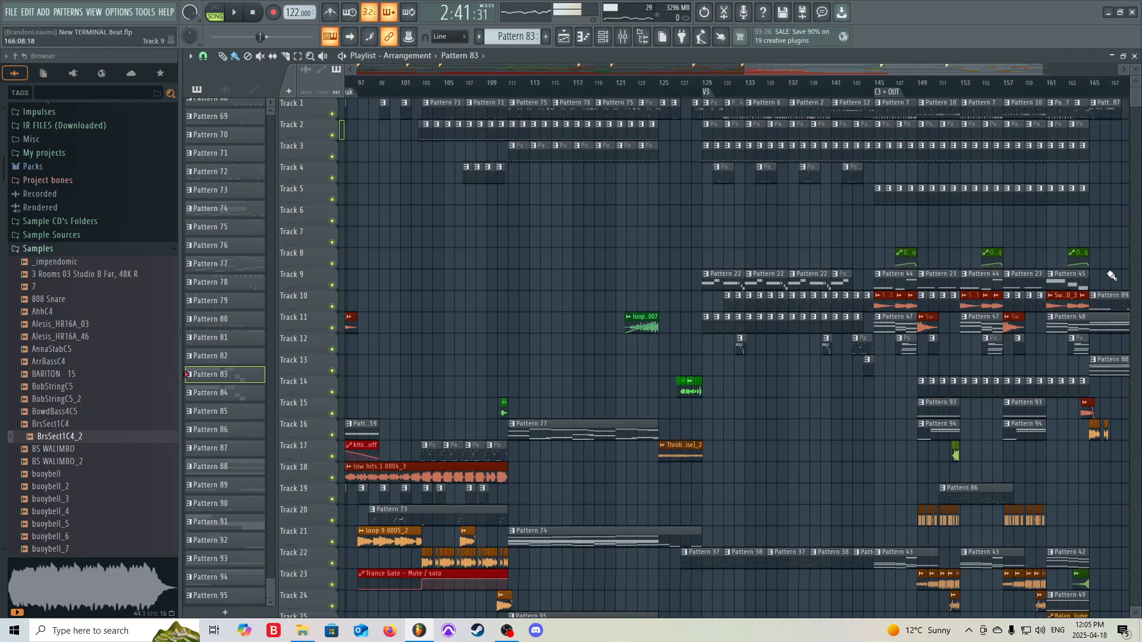
scroll(1117, 261, up, 4)
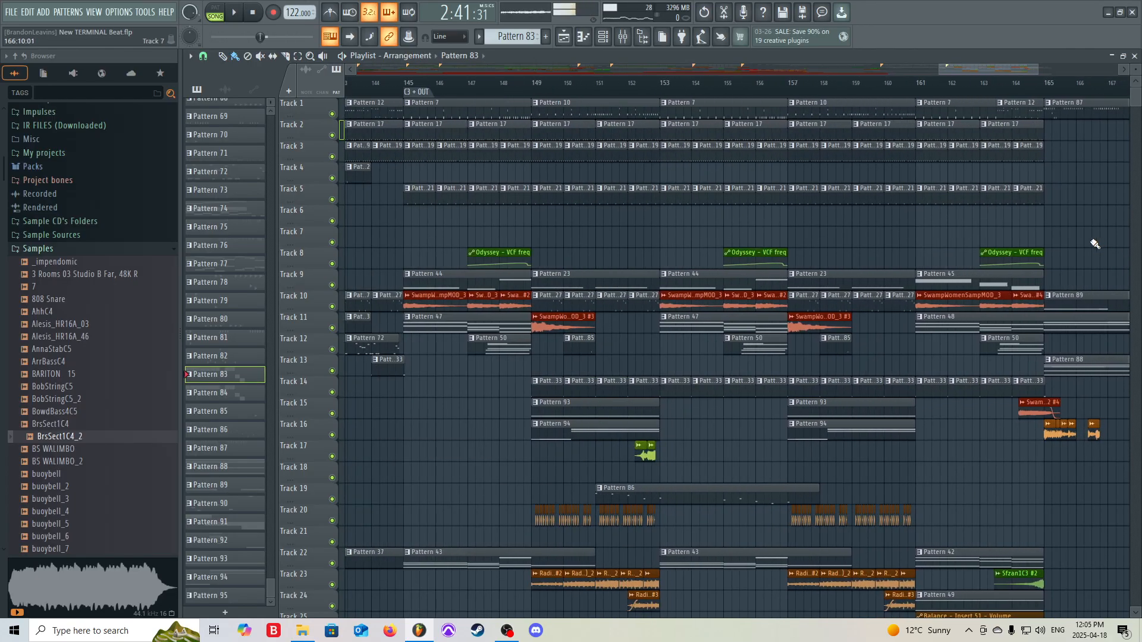
scroll(1093, 241, down, 2)
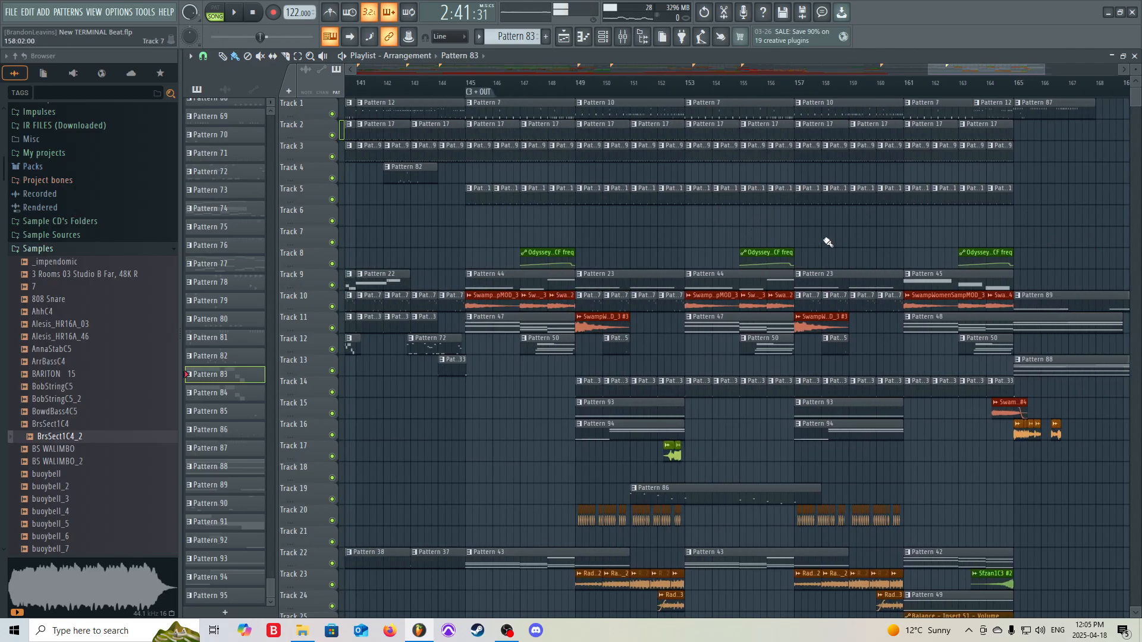
Play the song's ending from bar 163 through the outro clips and stop playback near bar 170
scroll(856, 245, down, 3)
scroll(985, 271, down, 4)
scroll(1037, 295, up, 7)
scroll(838, 321, up, 2)
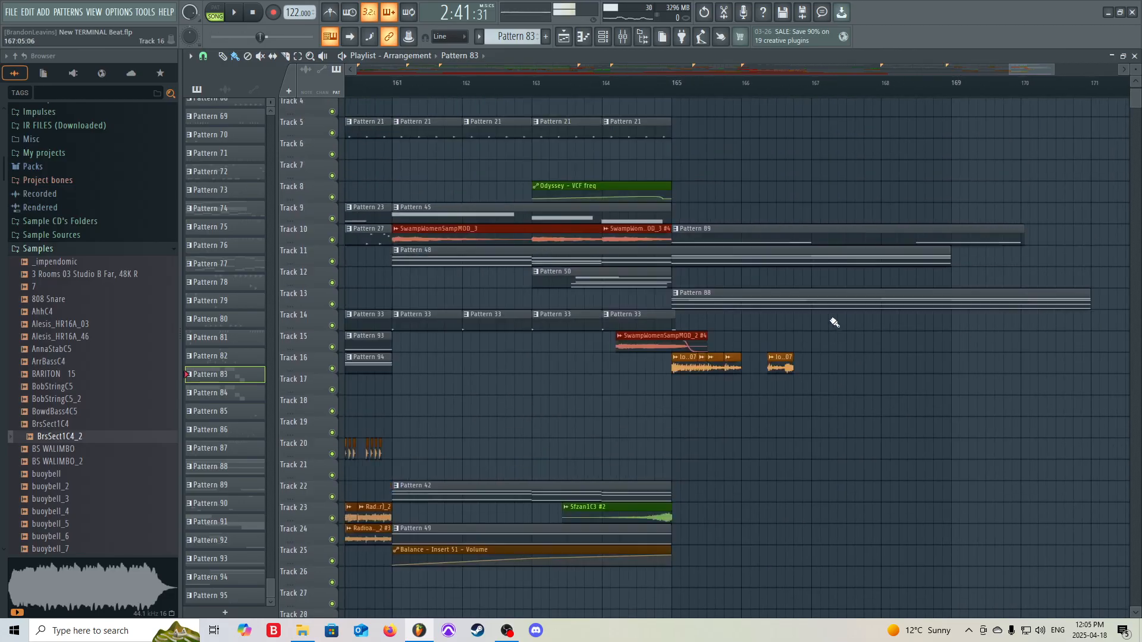
scroll(713, 268, up, 2)
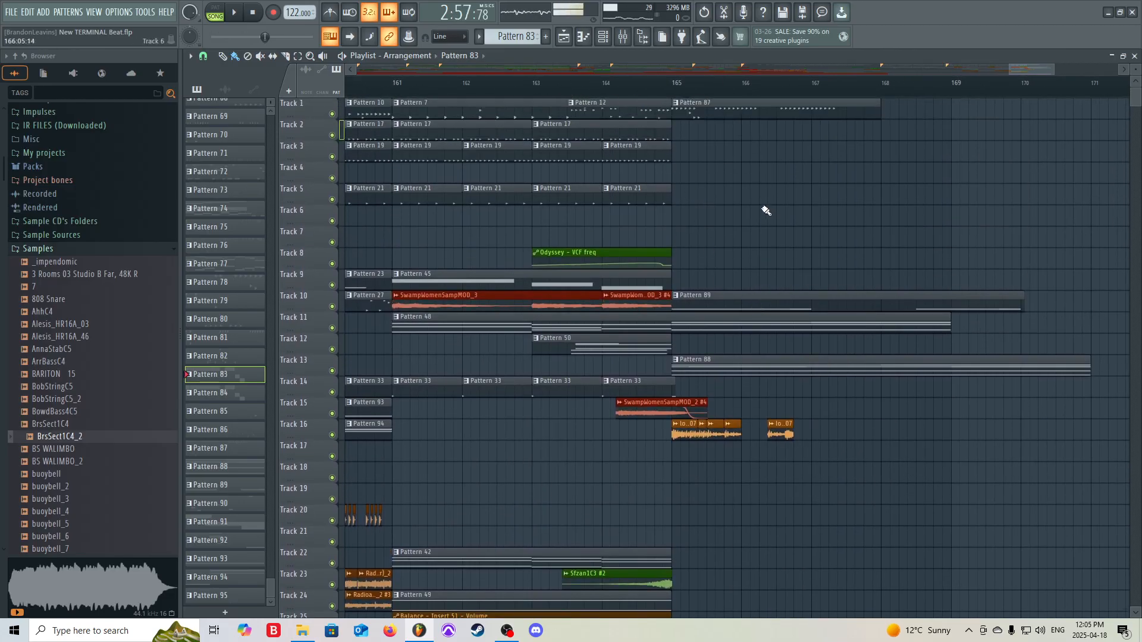
scroll(775, 399, down, 4)
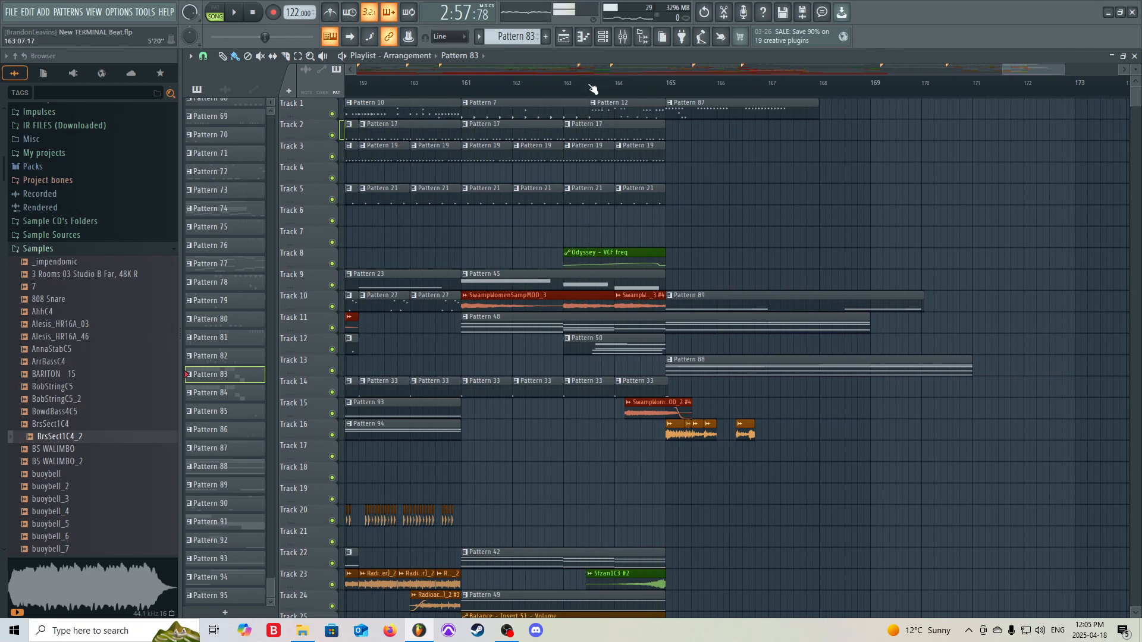
key(space)
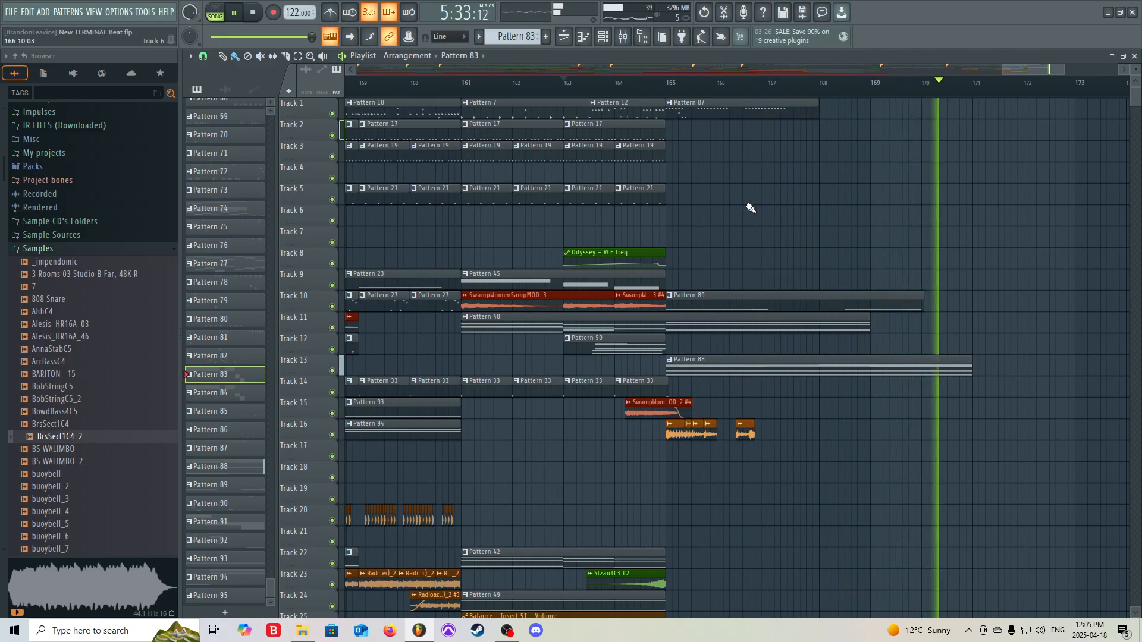
key(space)
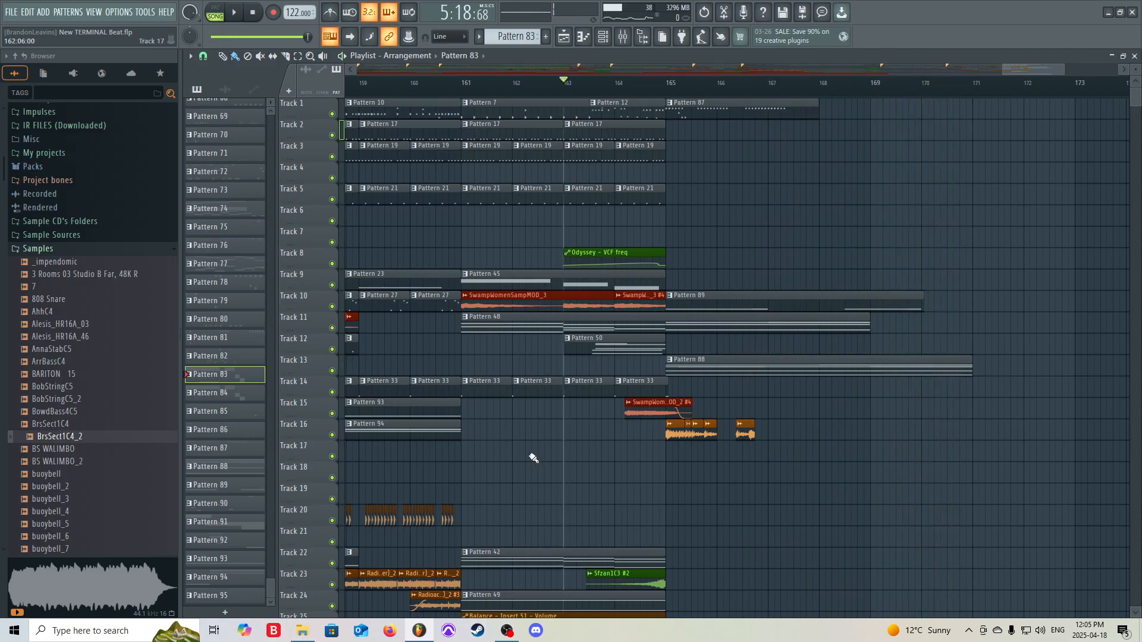
Look over the whole arrangement, including the automation and audio clips down to Track 32
scroll(534, 457, down, 8)
scroll(607, 432, down, 5)
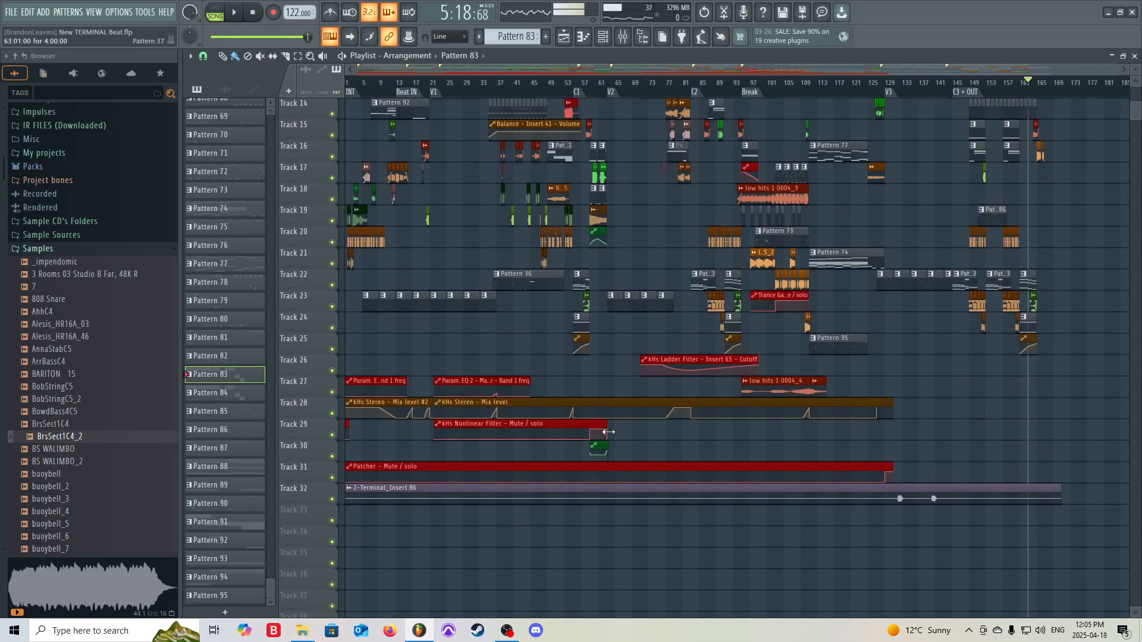
scroll(660, 437, up, 13)
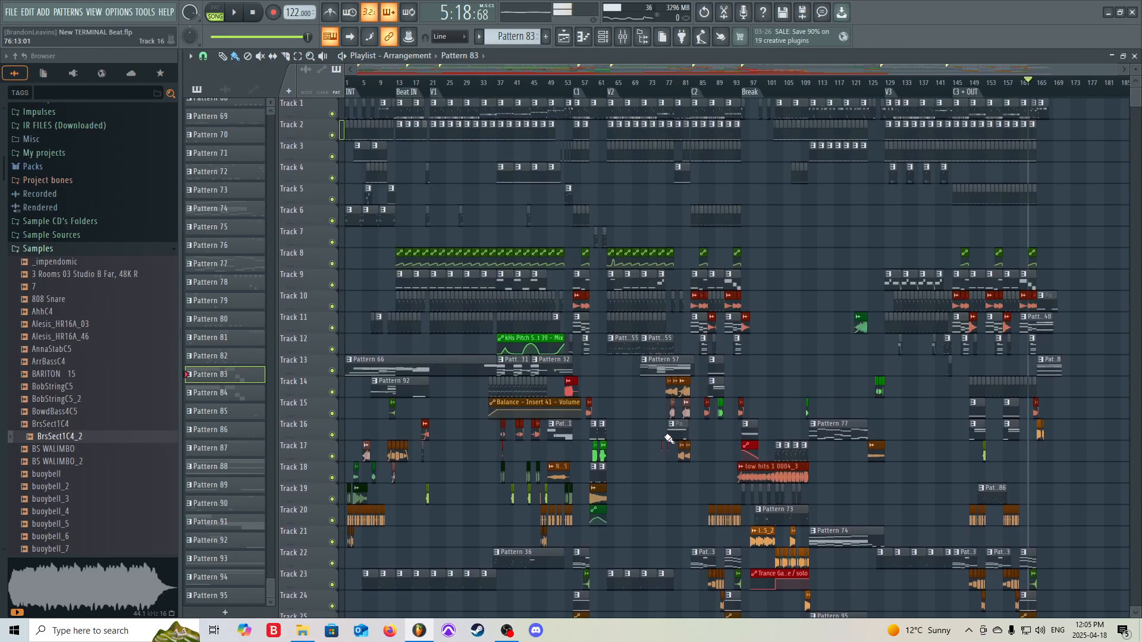